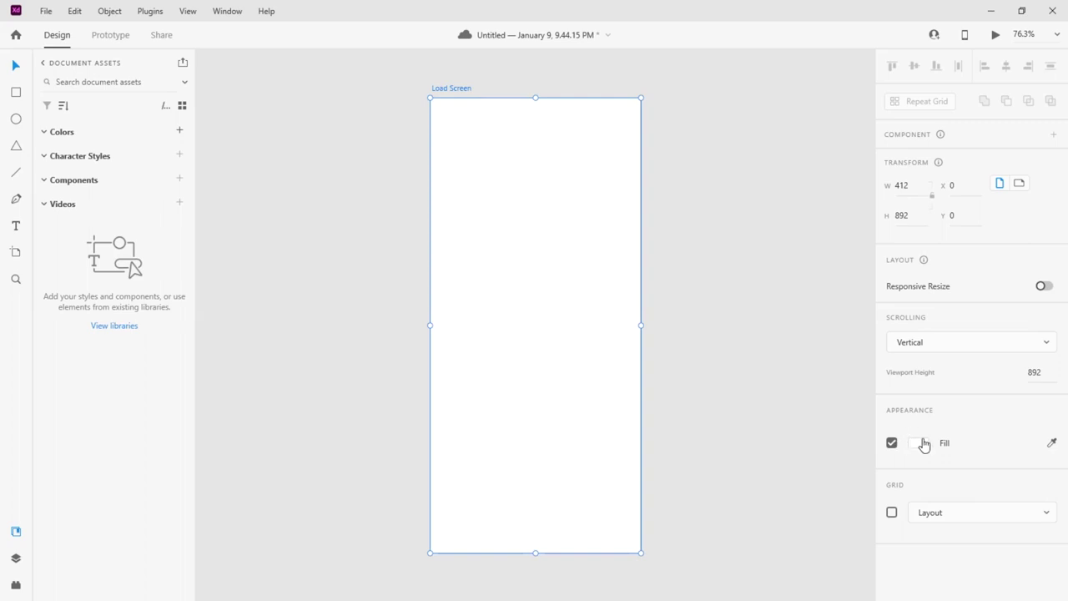
# Give the Load Screen artboard a diagonal linear gradient, adding and then removing a middle stop
pyautogui.click(750, 347)
pyautogui.click(752, 373)
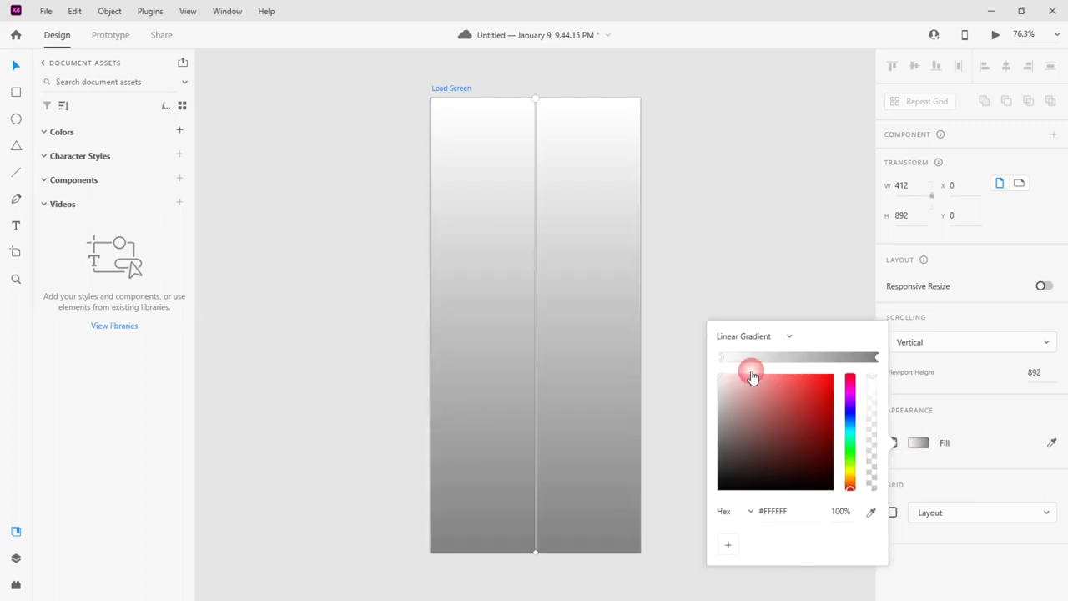
pyautogui.moveTo(535, 552); pyautogui.dragTo(689, 506)
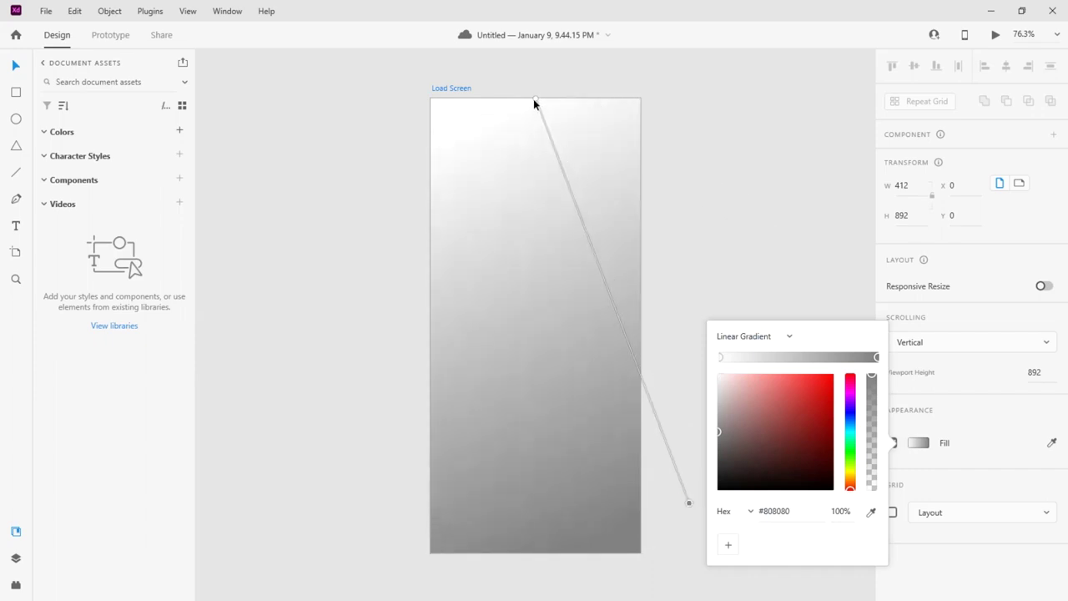
pyautogui.moveTo(534, 101); pyautogui.dragTo(393, 225)
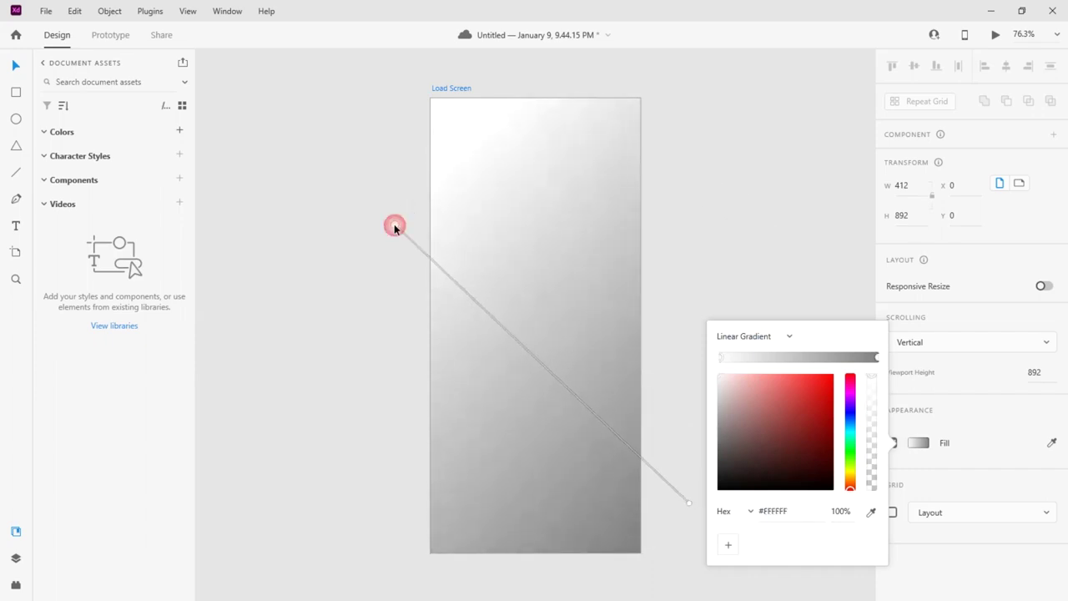
pyautogui.click(816, 358)
pyautogui.moveTo(816, 358); pyautogui.dragTo(729, 370)
pyautogui.click(720, 359)
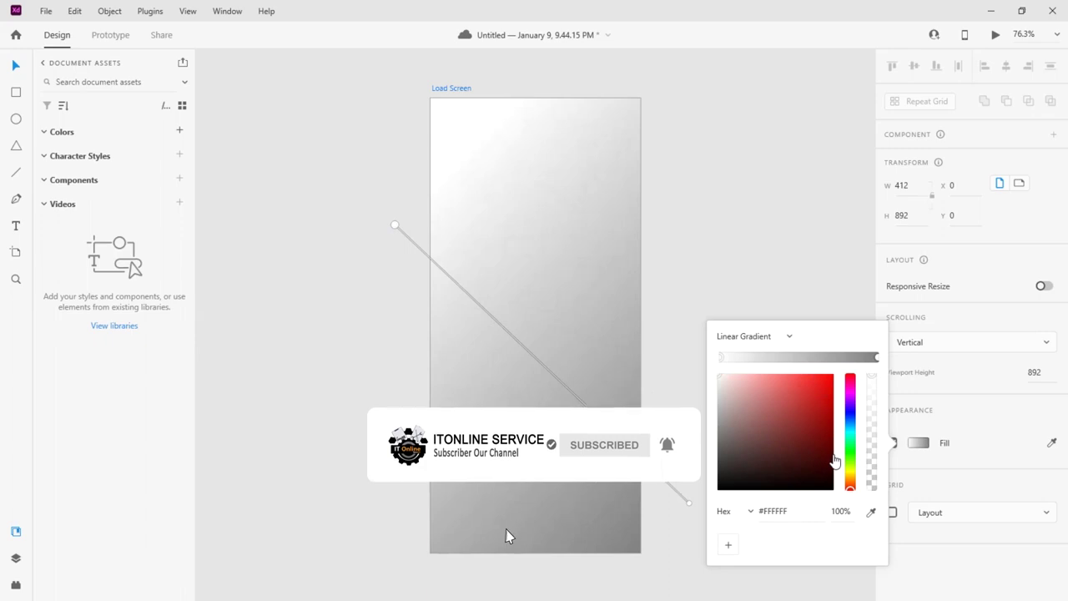
# Try orange and dark blue gradient stops, then switch the fill back to solid #DEBC79
pyautogui.moveTo(850, 487); pyautogui.dragTo(850, 477)
pyautogui.click(823, 403)
pyautogui.moveTo(822, 406); pyautogui.dragTo(836, 369)
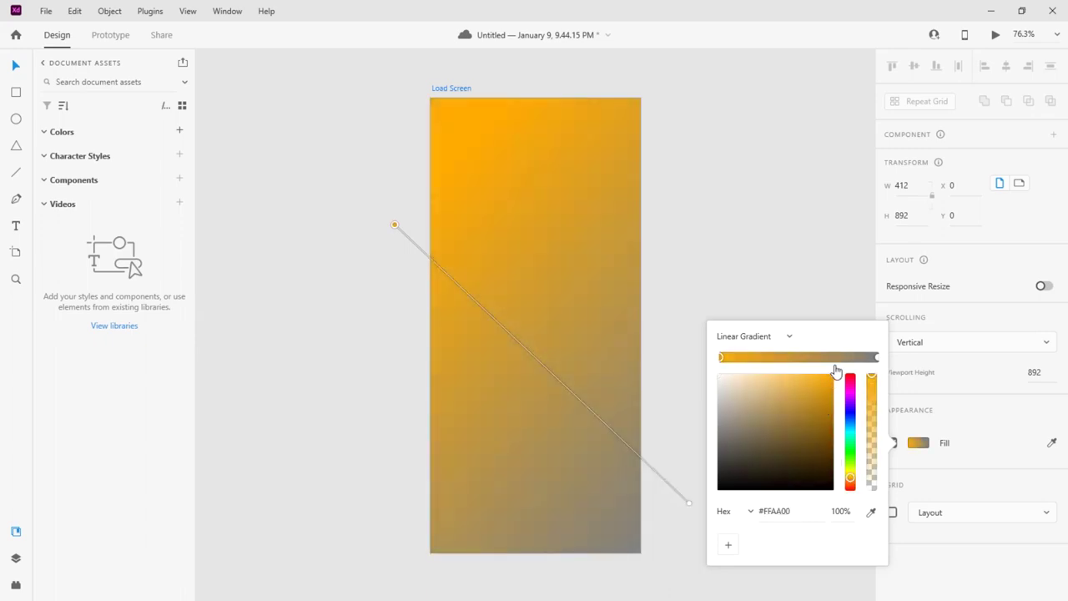
pyautogui.click(876, 357)
pyautogui.moveTo(855, 487); pyautogui.dragTo(877, 351)
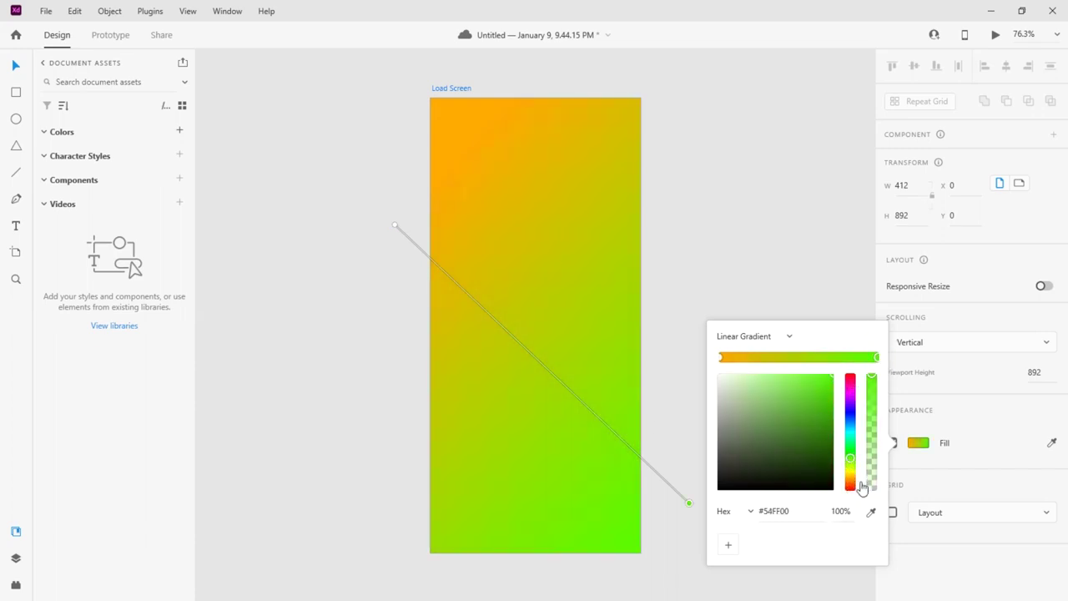
pyautogui.moveTo(851, 461)
pyautogui.mouseDown()
pyautogui.moveTo(850, 421)
pyautogui.moveTo(818, 460)
pyautogui.moveTo(809, 445)
pyautogui.moveTo(794, 456)
pyautogui.mouseUp()
pyautogui.click(808, 434)
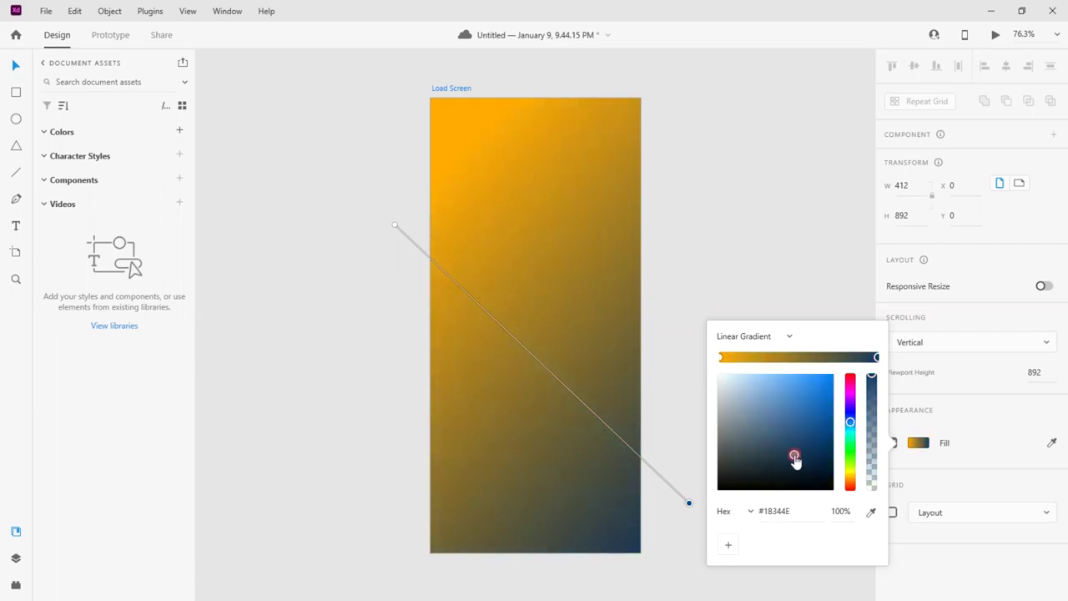
pyautogui.moveTo(850, 422); pyautogui.dragTo(865, 453)
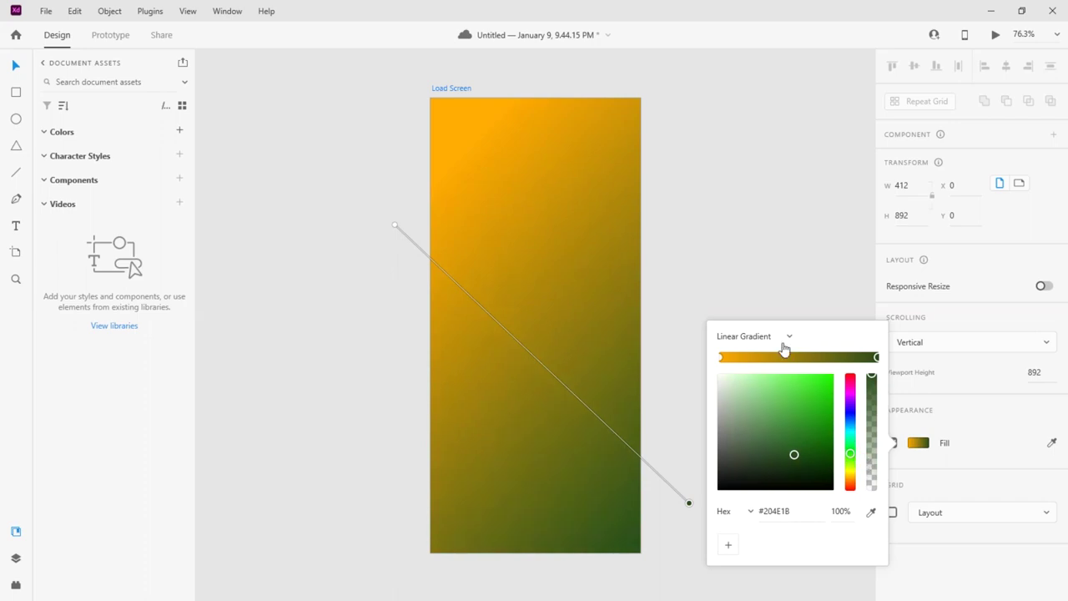
pyautogui.click(771, 338)
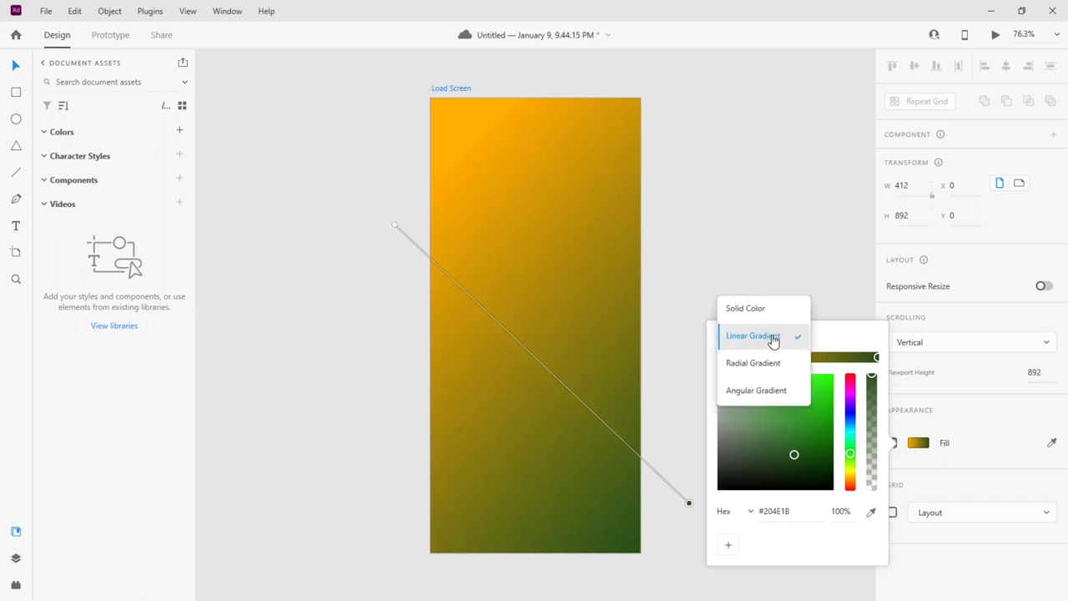
pyautogui.click(756, 309)
# Change the Load Screen solid fill to a muted slate blue, #63819C
pyautogui.click(770, 378)
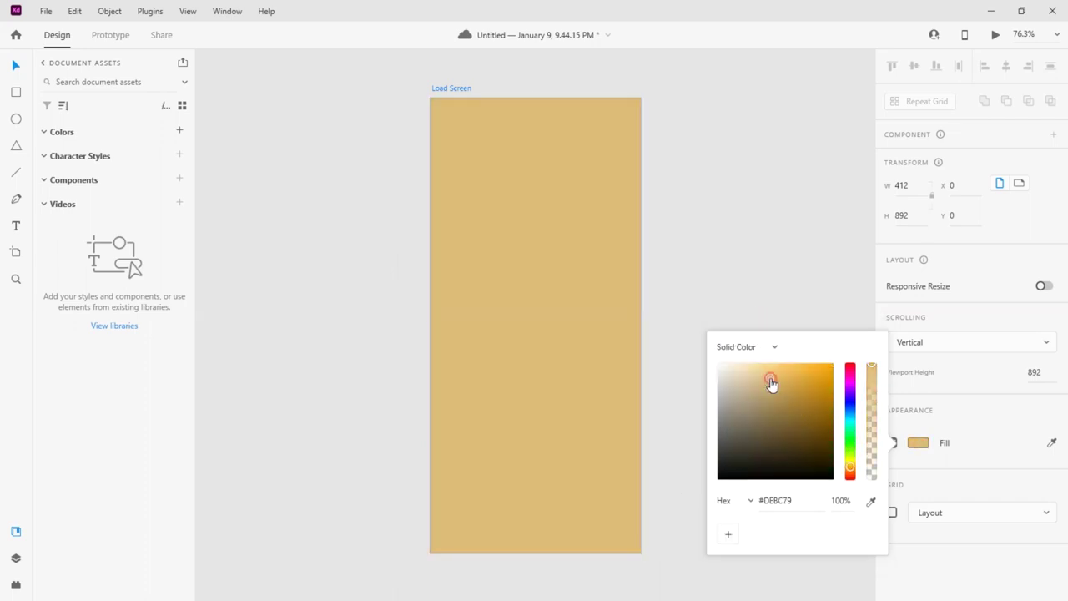
pyautogui.click(851, 410)
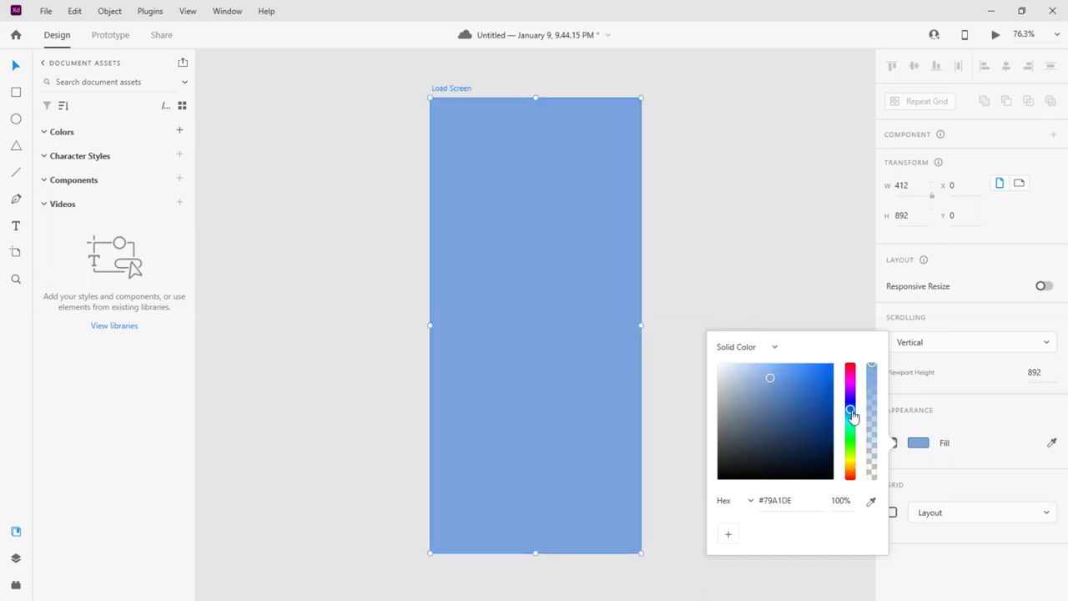
pyautogui.moveTo(854, 412)
pyautogui.mouseDown()
pyautogui.moveTo(858, 446)
pyautogui.moveTo(851, 410)
pyautogui.mouseUp()
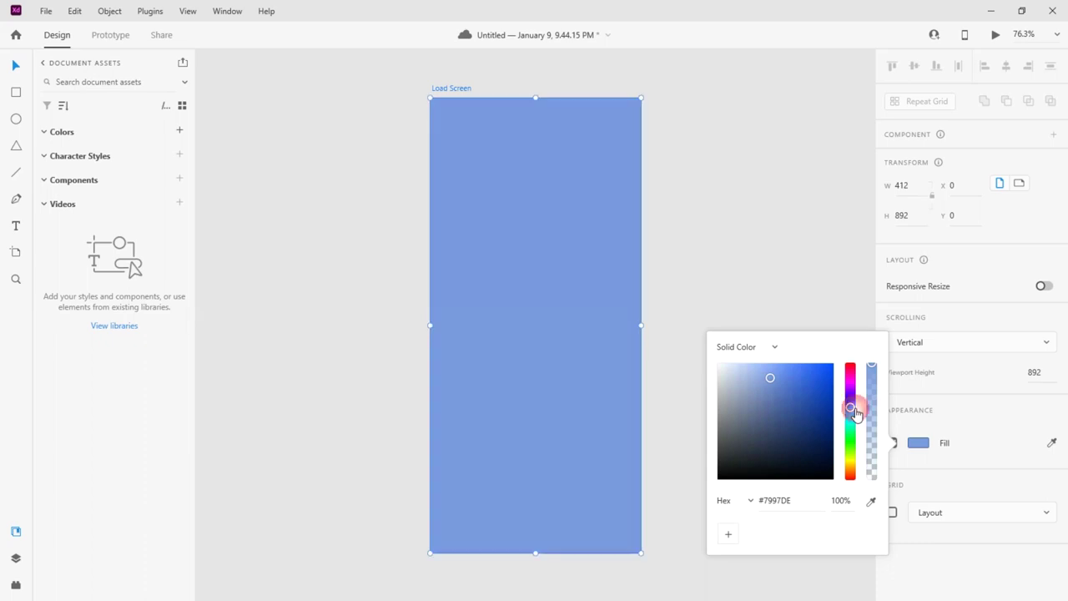
pyautogui.click(788, 377)
pyautogui.moveTo(850, 407); pyautogui.dragTo(850, 412)
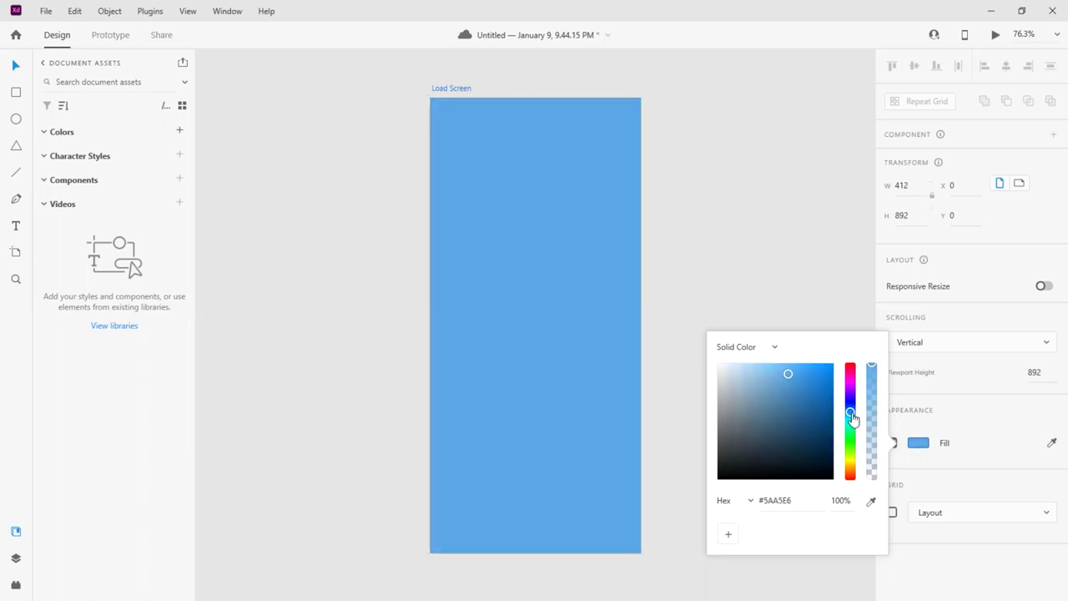
pyautogui.moveTo(782, 381); pyautogui.dragTo(762, 409)
pyautogui.click(499, 199)
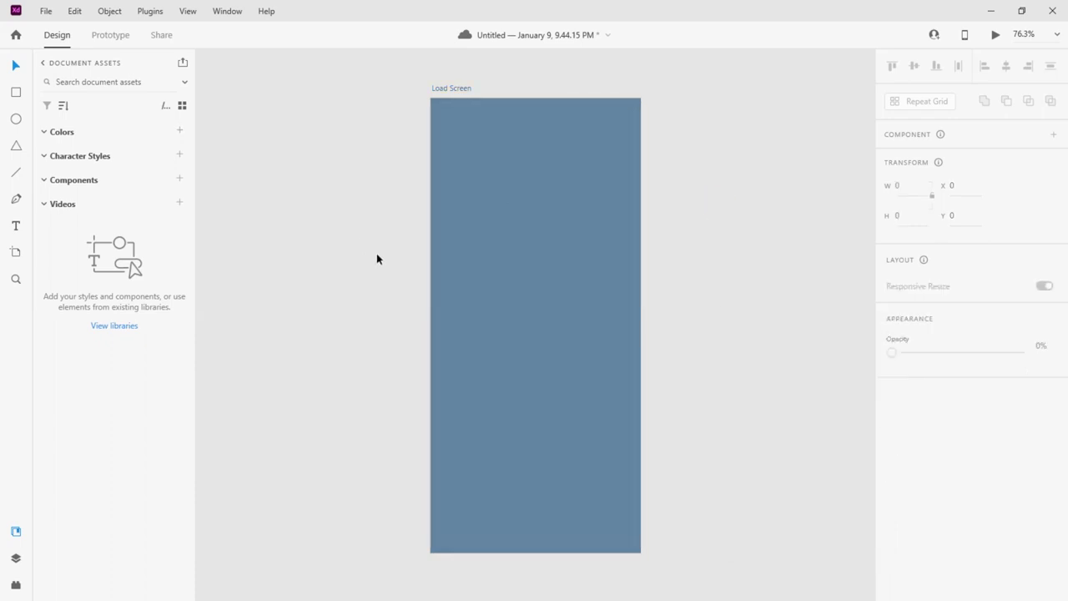
pyautogui.scroll(-2, 377, 258)
# Alt-drag Load Screen to create copies Load Screen – 1 through – 4 in an evenly spaced row
pyautogui.click(419, 269)
pyautogui.moveTo(419, 269); pyautogui.dragTo(742, 279)
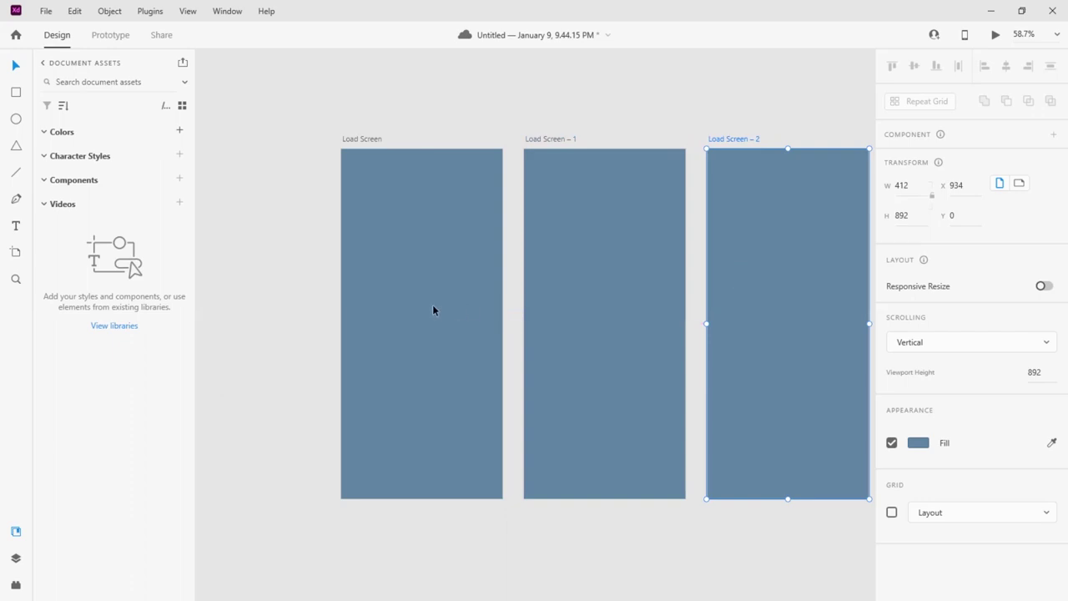
pyautogui.scroll(-2, 636, 341)
pyautogui.scroll(1, 548, 276)
pyautogui.moveTo(548, 276); pyautogui.dragTo(809, 291)
pyautogui.click(704, 483)
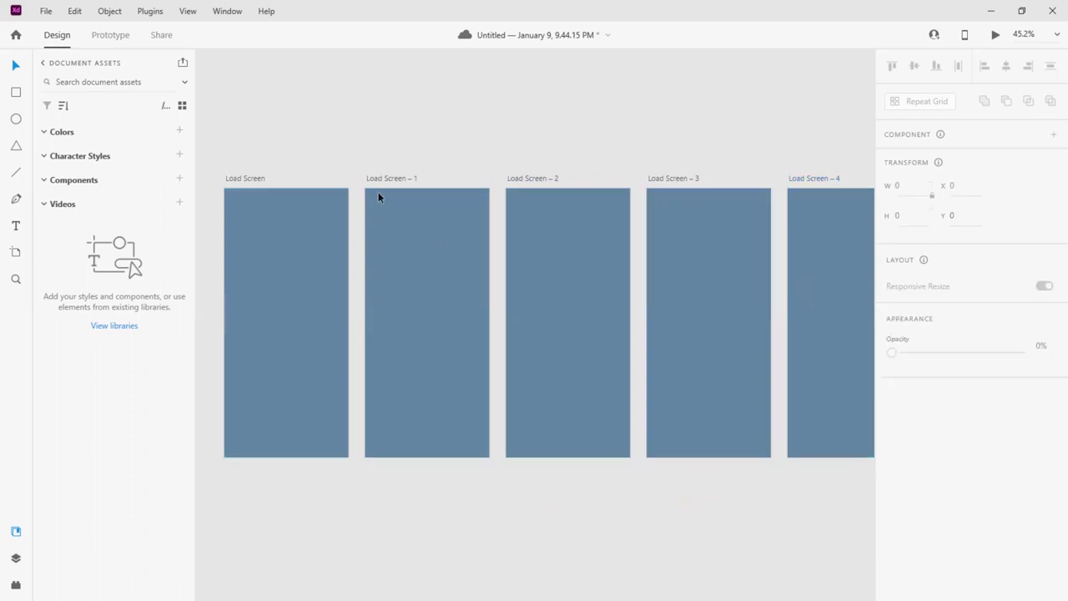
pyautogui.click(260, 180)
pyautogui.click(408, 181)
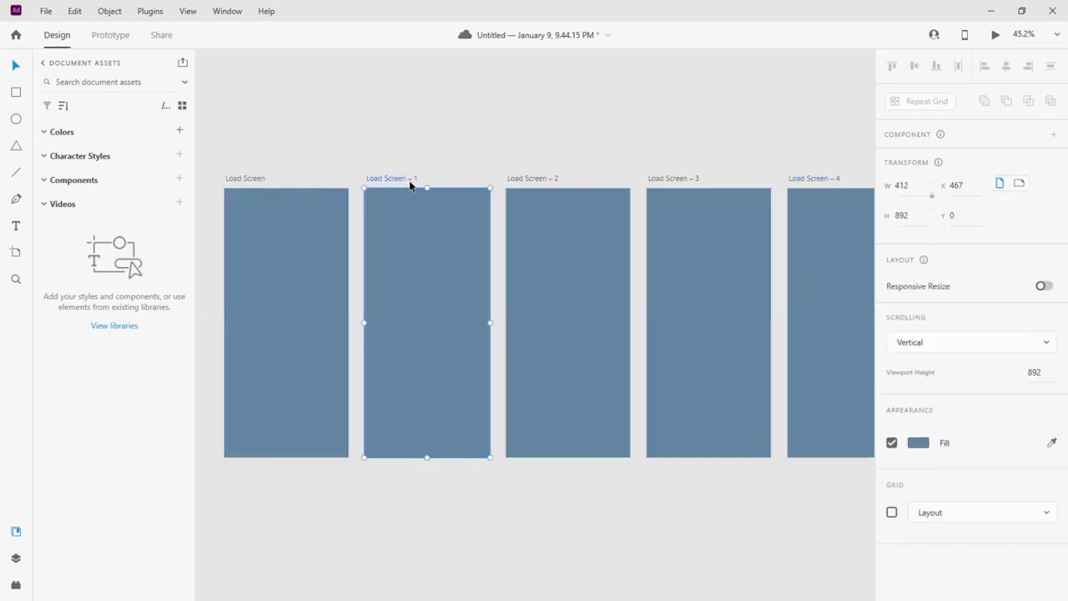
# Rename Load Screen – 1 to 'Log In' and Load Screen – 2 to 'Sign Up'
pyautogui.doubleClick(406, 180)
pyautogui.write('Log In')
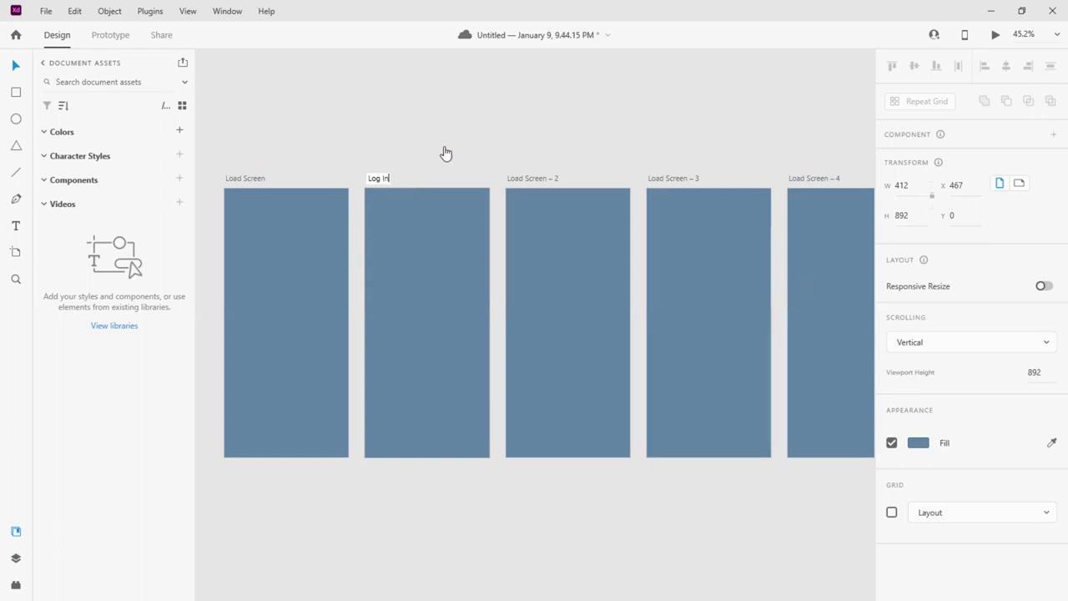
pyautogui.press('Return')
pyautogui.click(532, 178)
pyautogui.doubleClick(534, 179)
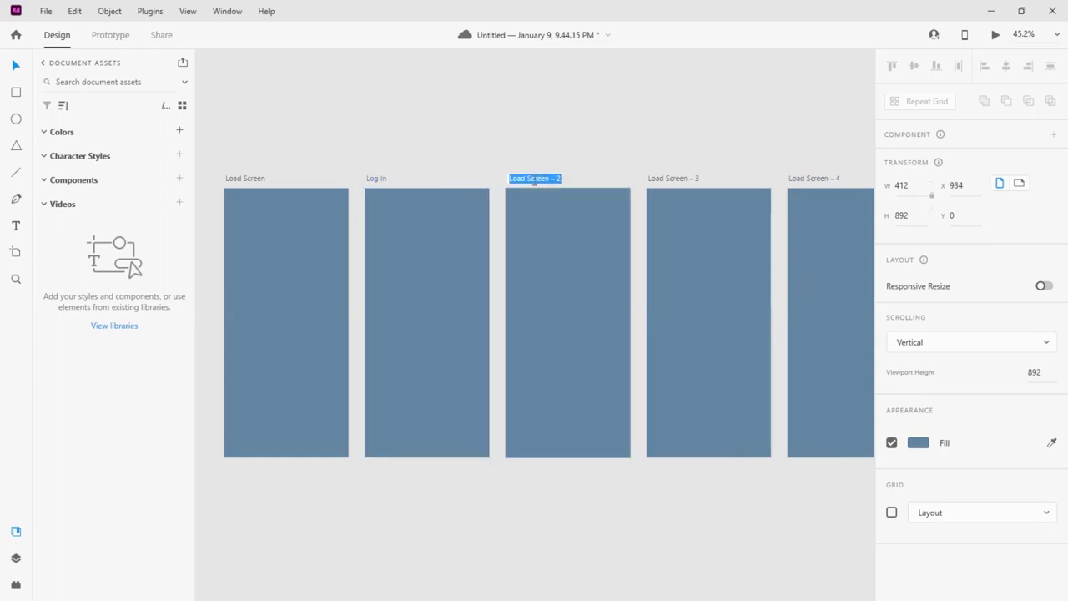
pyautogui.write('Sign Up')
pyautogui.click(601, 127)
# Rename Load Screen – 3 to 'Verify Code' and Load Screen – 4 to 'Dashboard'
pyautogui.click(676, 178)
pyautogui.doubleClick(690, 179)
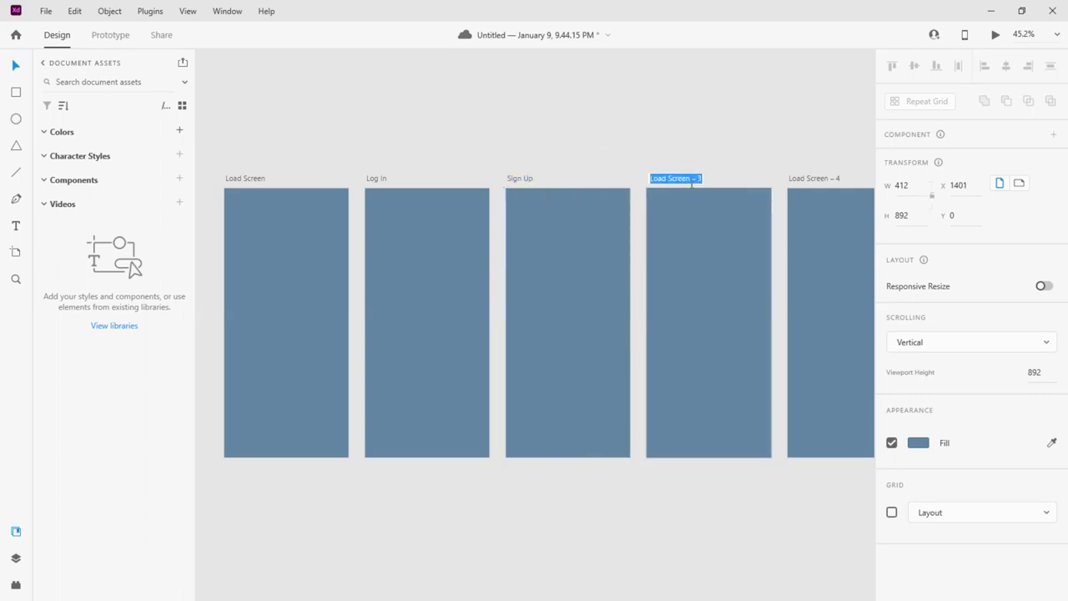
pyautogui.write('Ve')
pyautogui.write('CC')
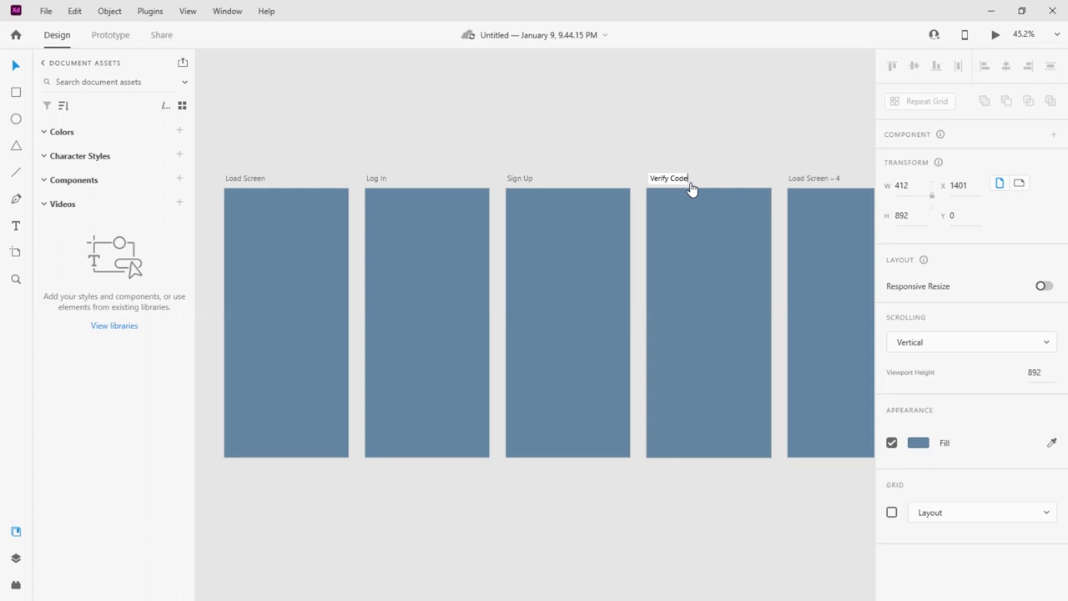
pyautogui.press('Return')
pyautogui.doubleClick(815, 177)
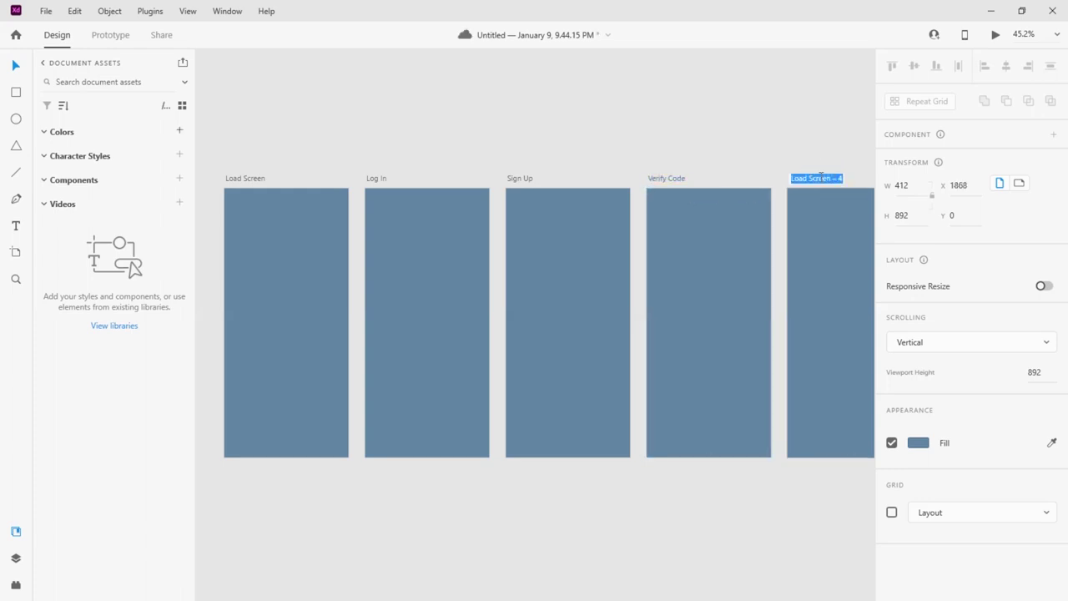
pyautogui.write('Dashboard')
pyautogui.click(579, 105)
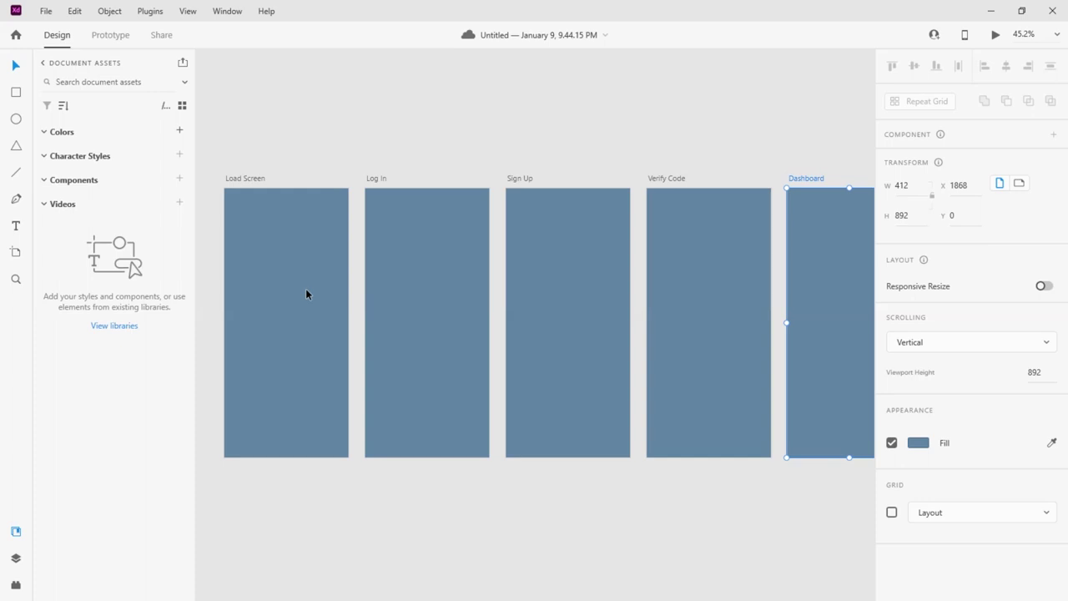
# Lighten the Load Screen fill to light blue #84A6C4 and copy its hex code
pyautogui.click(293, 284)
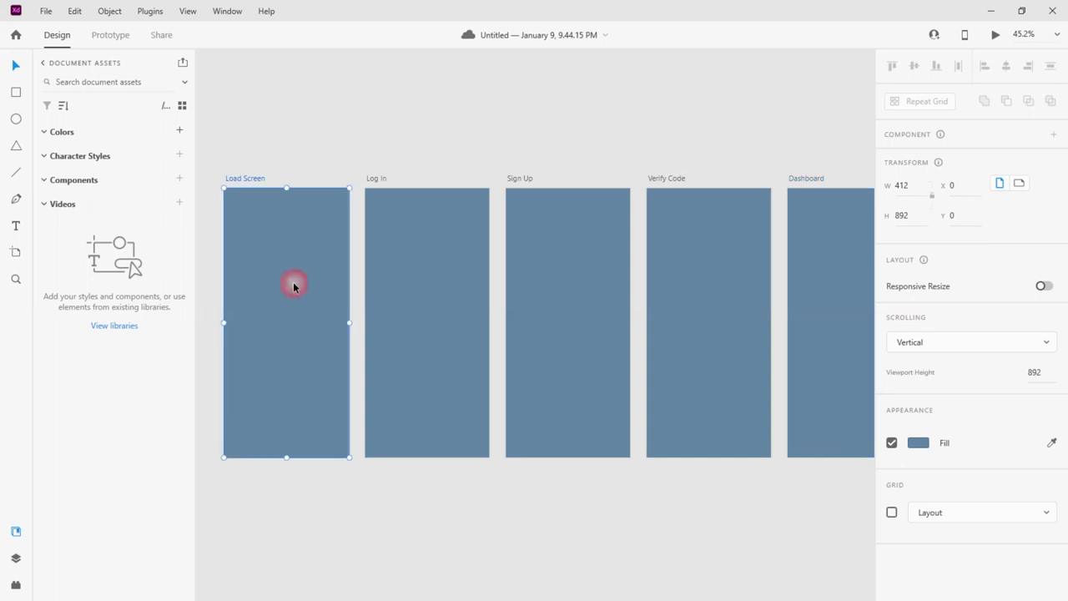
pyautogui.moveTo(305, 136); pyautogui.dragTo(845, 350)
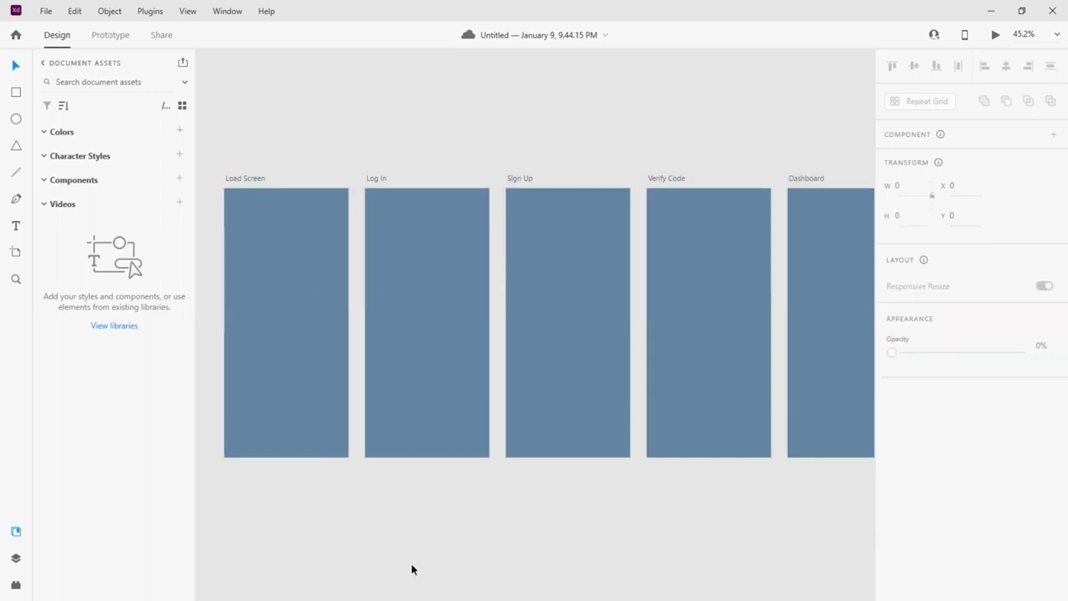
pyautogui.click(300, 410)
pyautogui.click(918, 443)
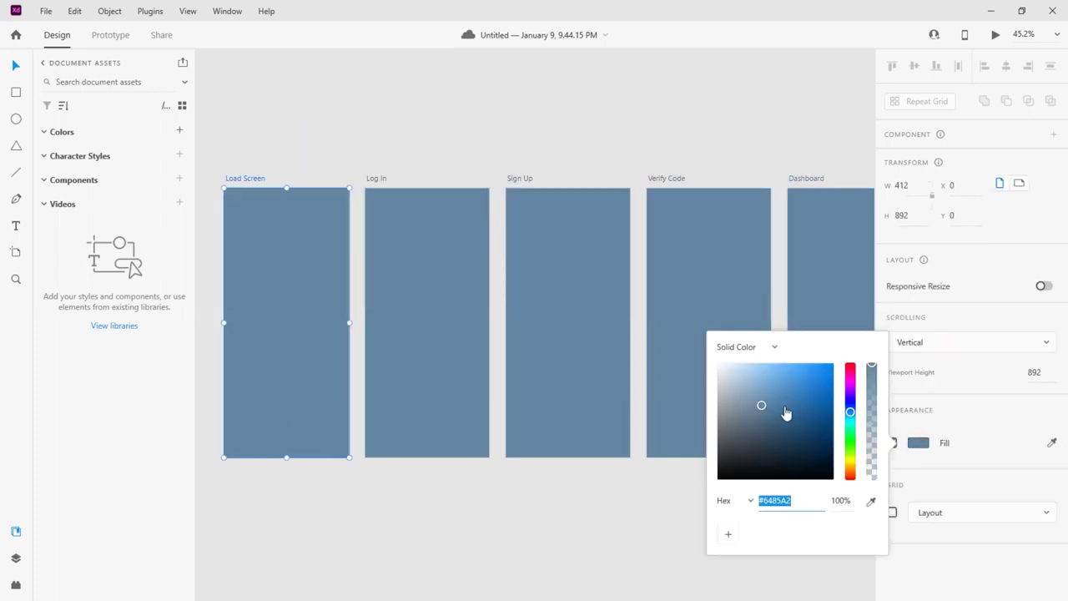
pyautogui.moveTo(760, 406); pyautogui.dragTo(755, 391)
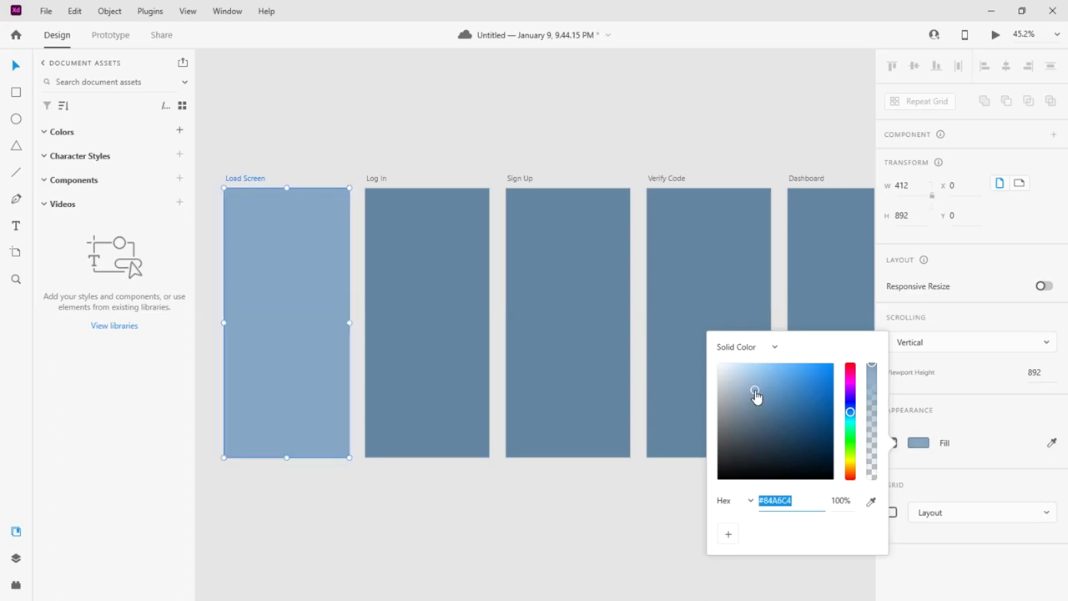
pyautogui.rightClick(791, 500)
pyautogui.click(823, 535)
pyautogui.moveTo(794, 501); pyautogui.dragTo(754, 501)
# Paste the #84A6C4 fill into the Log In and Sign Up artboards
pyautogui.click(468, 317)
pyautogui.click(916, 442)
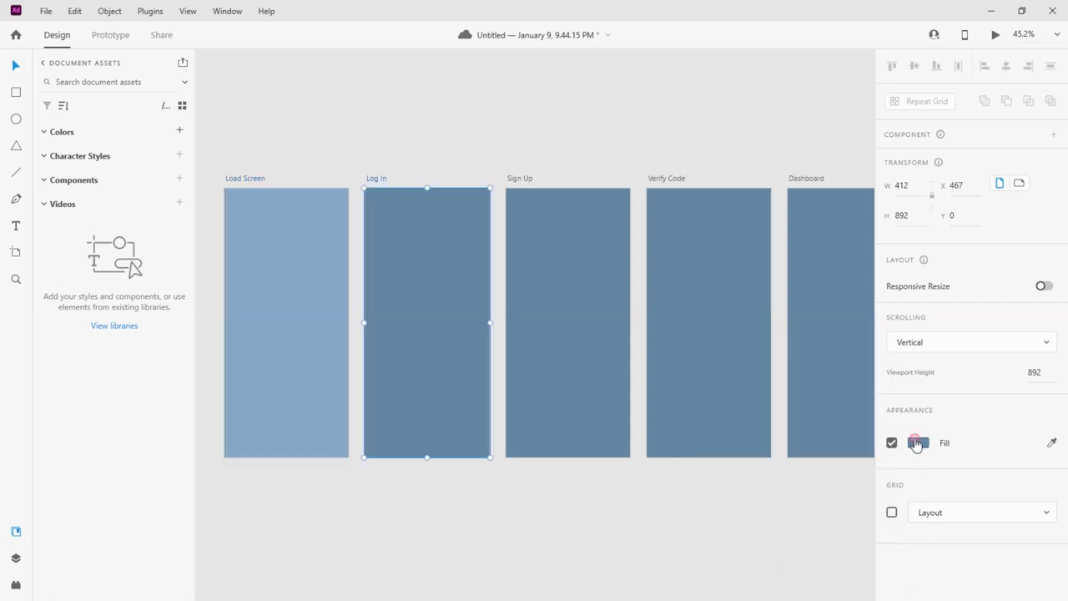
pyautogui.hotkey('ctrl', 'v')
pyautogui.click(584, 305)
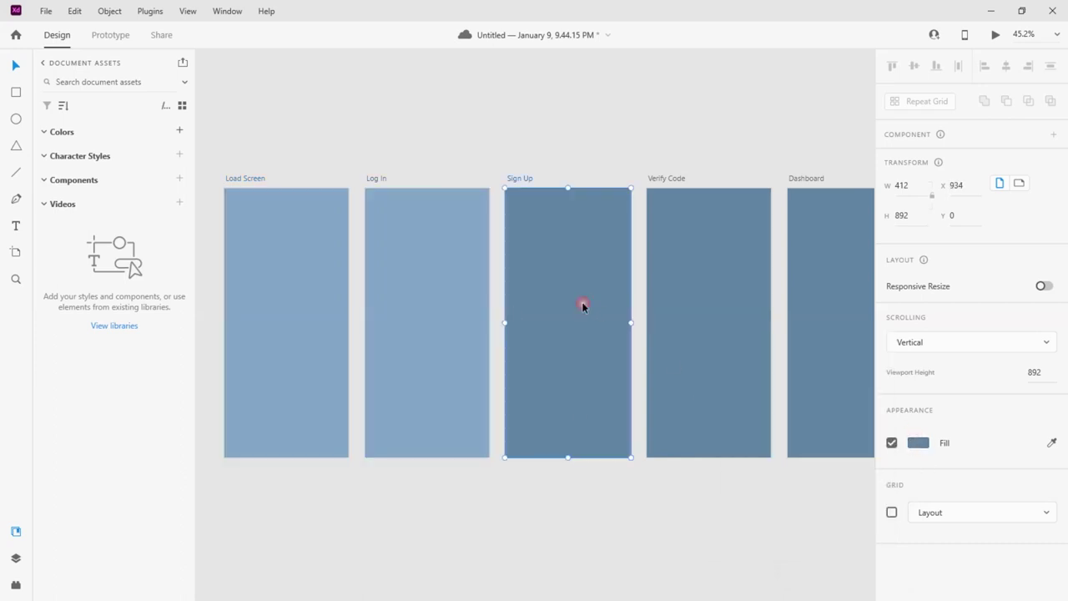
pyautogui.click(909, 443)
pyautogui.hotkey('ctrl', 'v')
# Paste the #84A6C4 fill into the Verify Code and Dashboard artboards
pyautogui.click(707, 272)
pyautogui.click(915, 448)
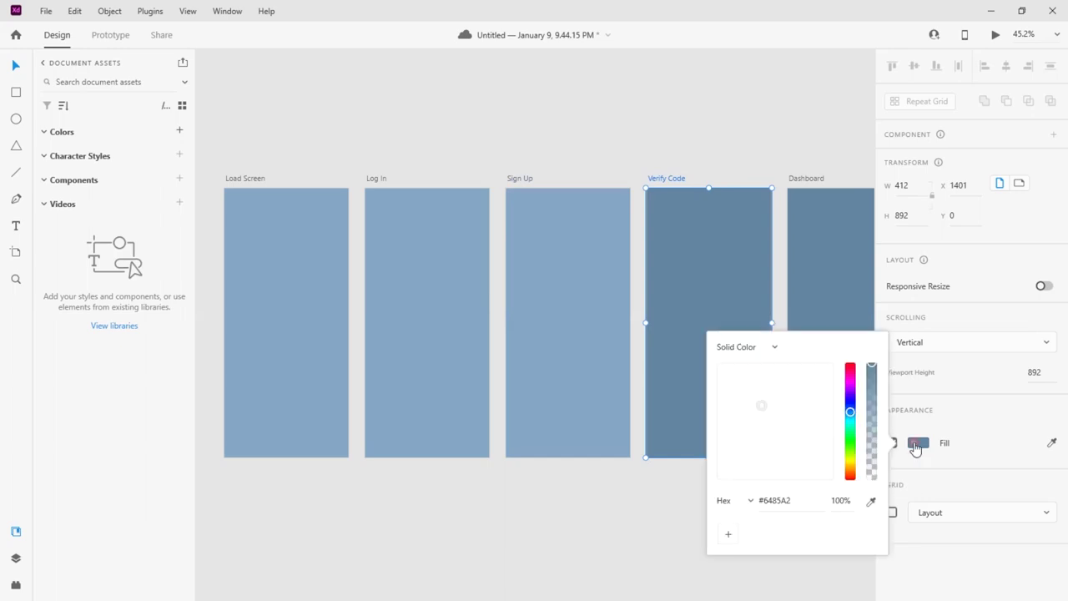
pyautogui.hotkey('ctrl', 'v')
pyautogui.click(792, 297)
pyautogui.click(915, 444)
pyautogui.hotkey('ctrl', 'v')
pyautogui.click(636, 455)
pyautogui.click(298, 283)
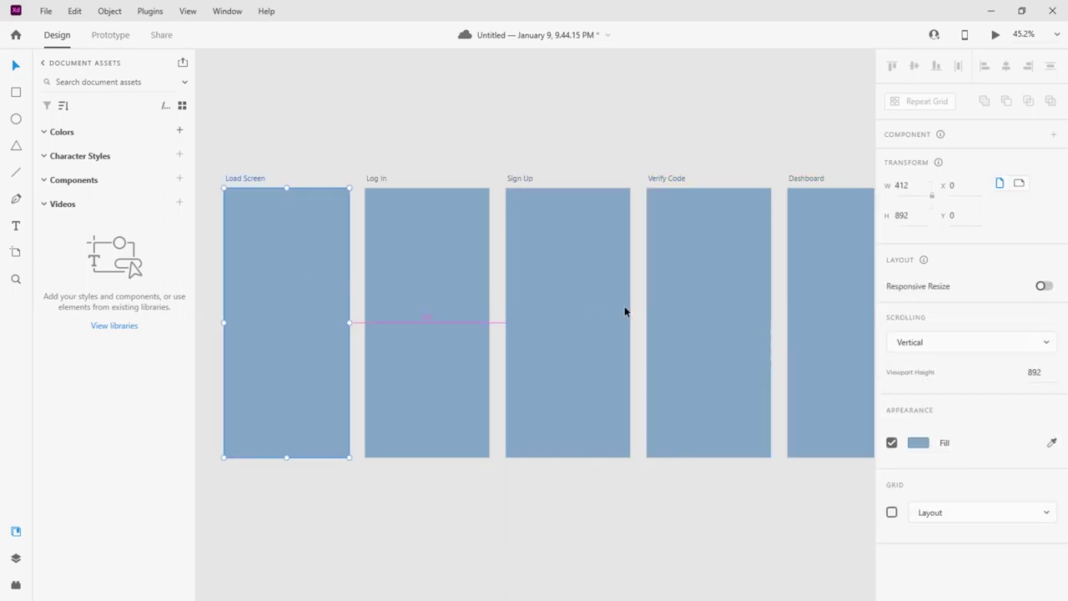
# Zoom to about 76% on the Load Screen artboard to prepare for drawing
pyautogui.scroll(-2, 623, 311)
pyautogui.scroll(5, 398, 318)
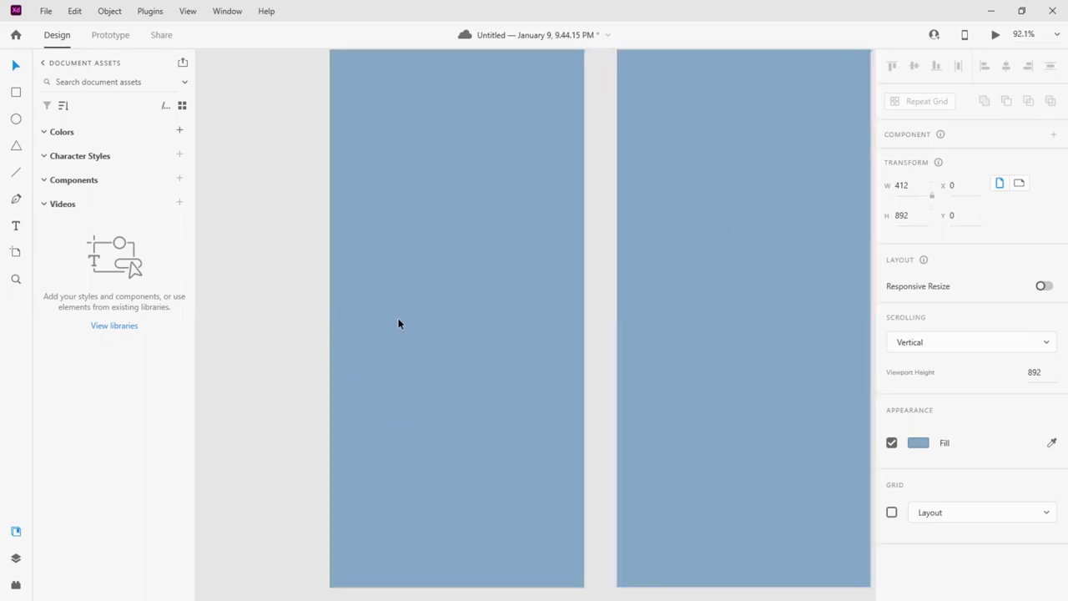
pyautogui.scroll(-1, 398, 324)
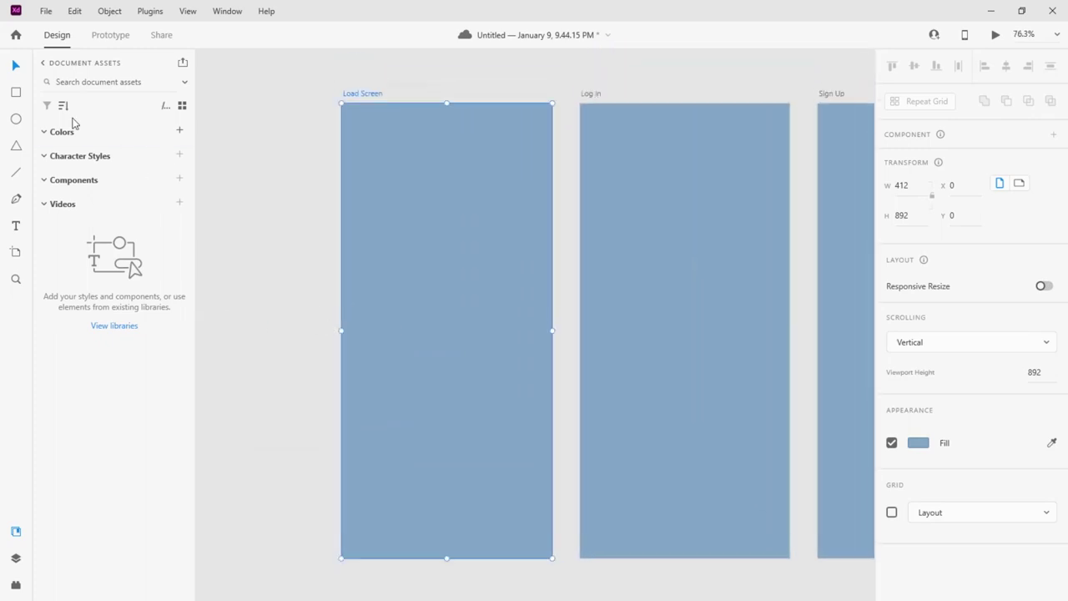
pyautogui.click(16, 121)
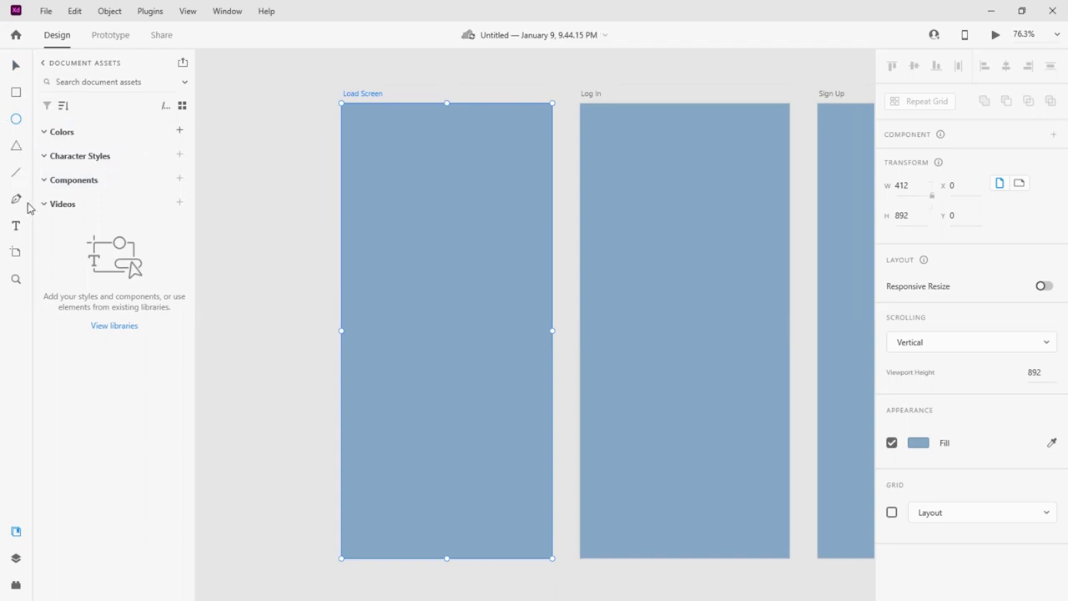
# Draw a closed blob outline in the top-left corner of Load Screen
pyautogui.click(332, 234)
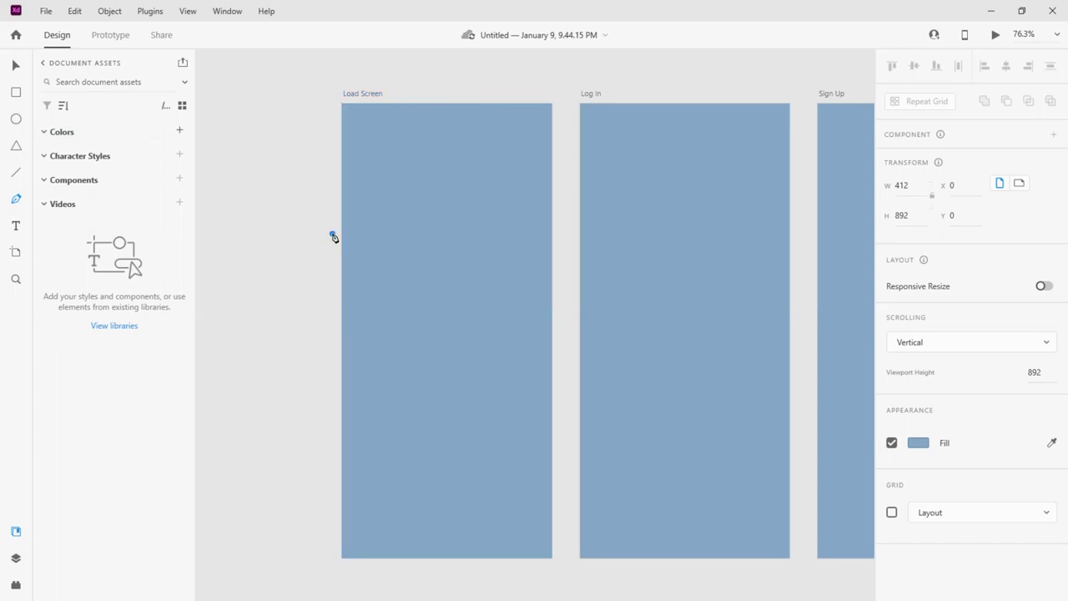
pyautogui.moveTo(381, 192); pyautogui.dragTo(522, 145)
pyautogui.hotkey('ctrl', 'z')
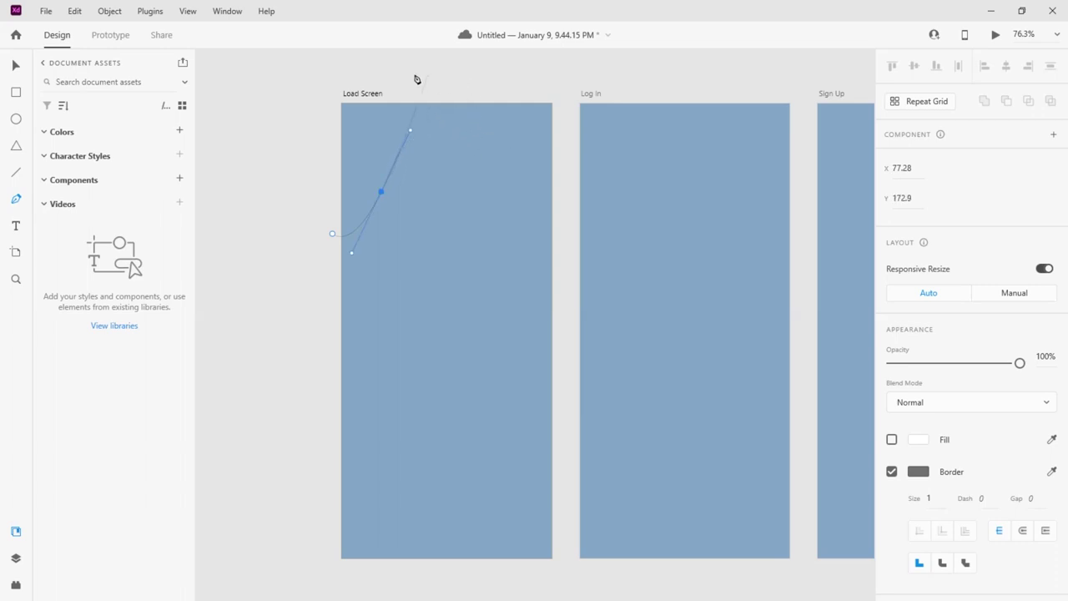
pyautogui.click(343, 78)
pyautogui.click(327, 127)
pyautogui.click(332, 233)
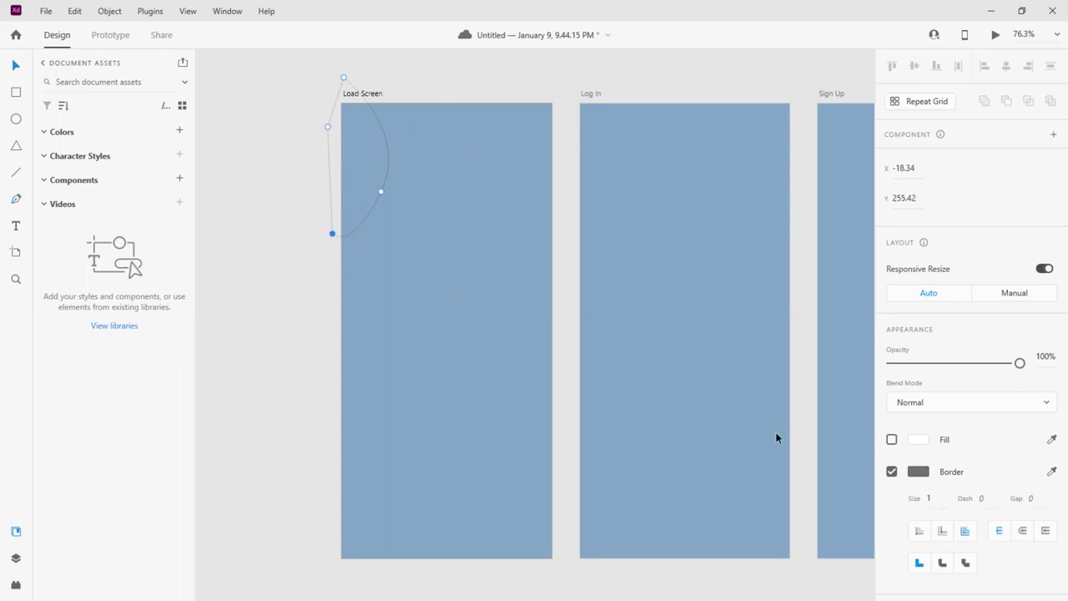
# Fill the blob with a brighter version of the artboard blue and remove its border
pyautogui.click(891, 439)
pyautogui.click(915, 440)
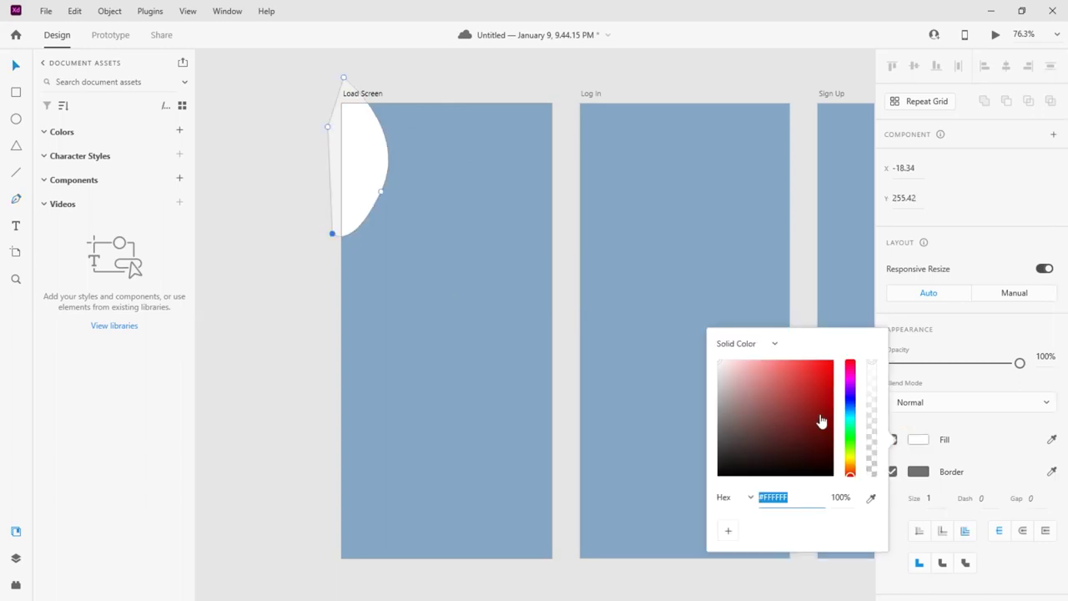
pyautogui.click(870, 497)
pyautogui.click(476, 351)
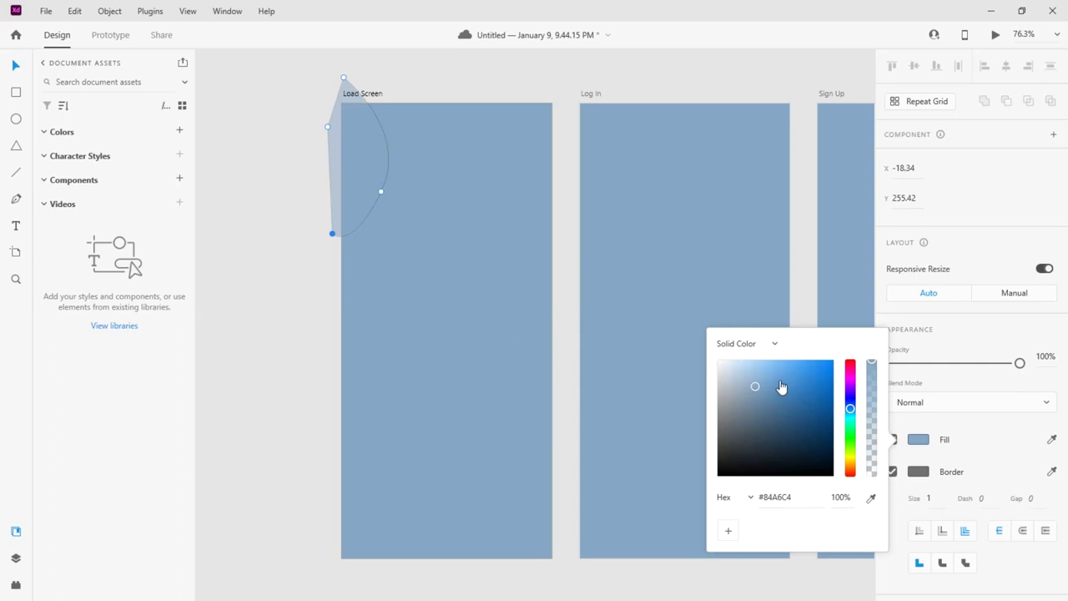
pyautogui.click(780, 382)
pyautogui.click(908, 478)
pyautogui.click(891, 471)
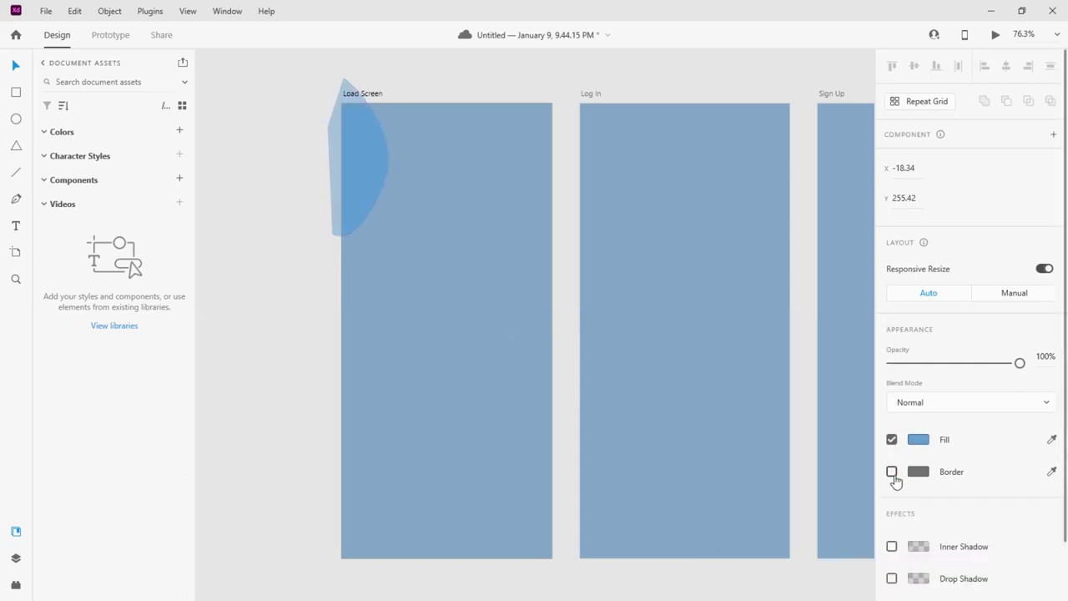
# Turn the blob fill into a linear gradient with a darker end, then flip it vertically
pyautogui.click(918, 439)
pyautogui.click(738, 349)
pyautogui.click(743, 371)
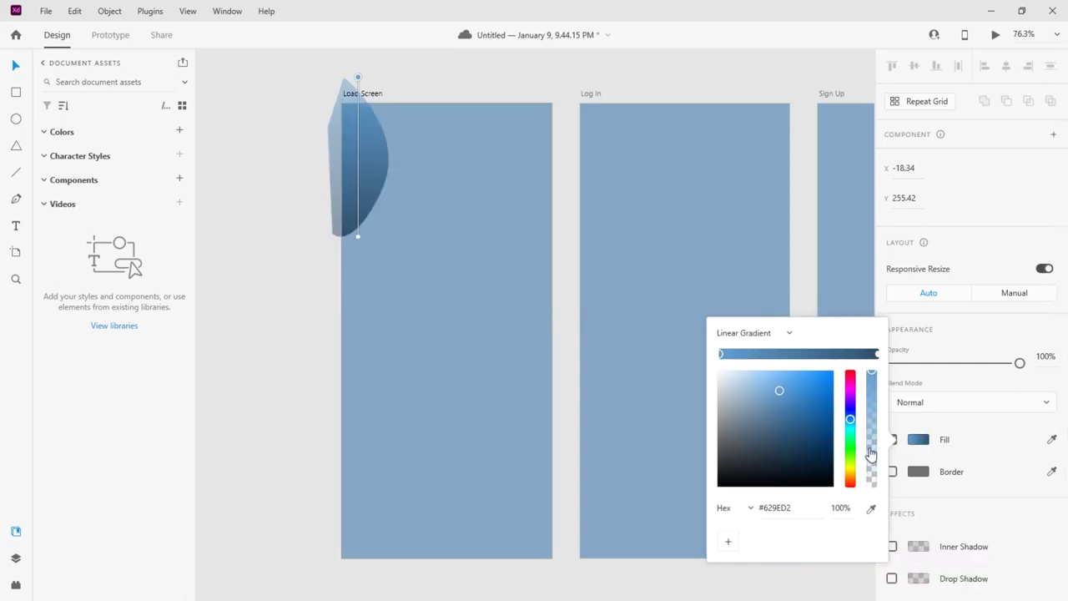
pyautogui.click(876, 353)
pyautogui.moveTo(807, 450); pyautogui.dragTo(802, 435)
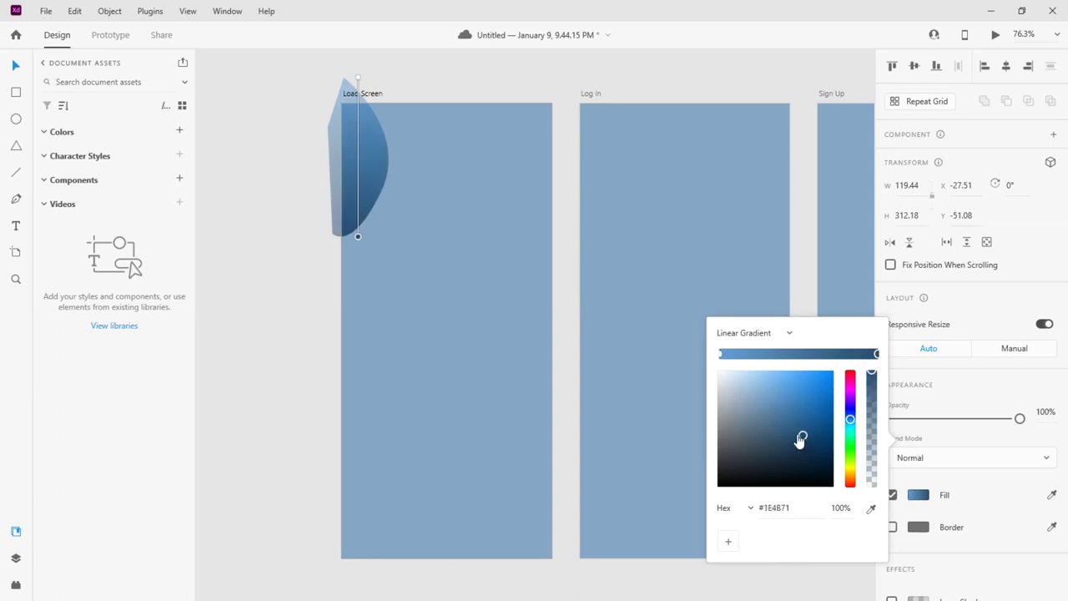
pyautogui.click(296, 175)
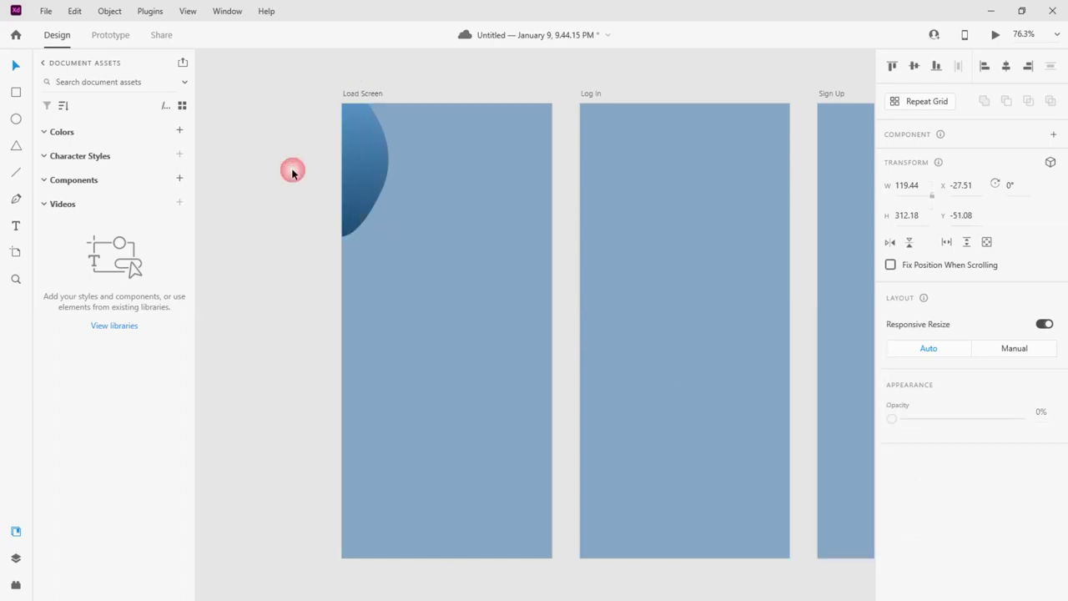
pyautogui.click(363, 182)
pyautogui.click(910, 242)
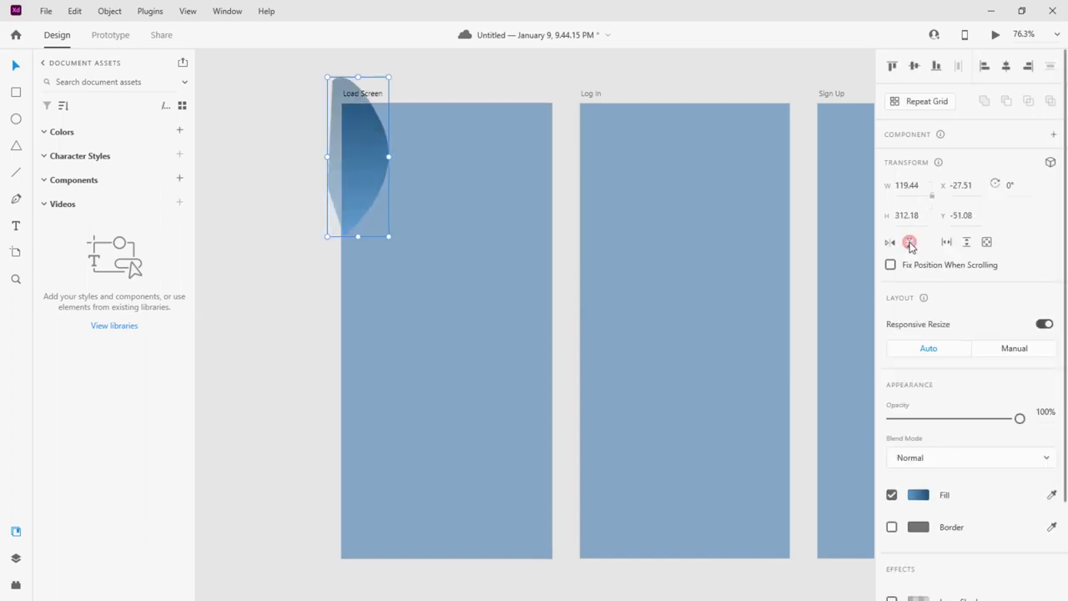
pyautogui.click(310, 282)
pyautogui.click(360, 174)
pyautogui.click(364, 307)
pyautogui.click(15, 199)
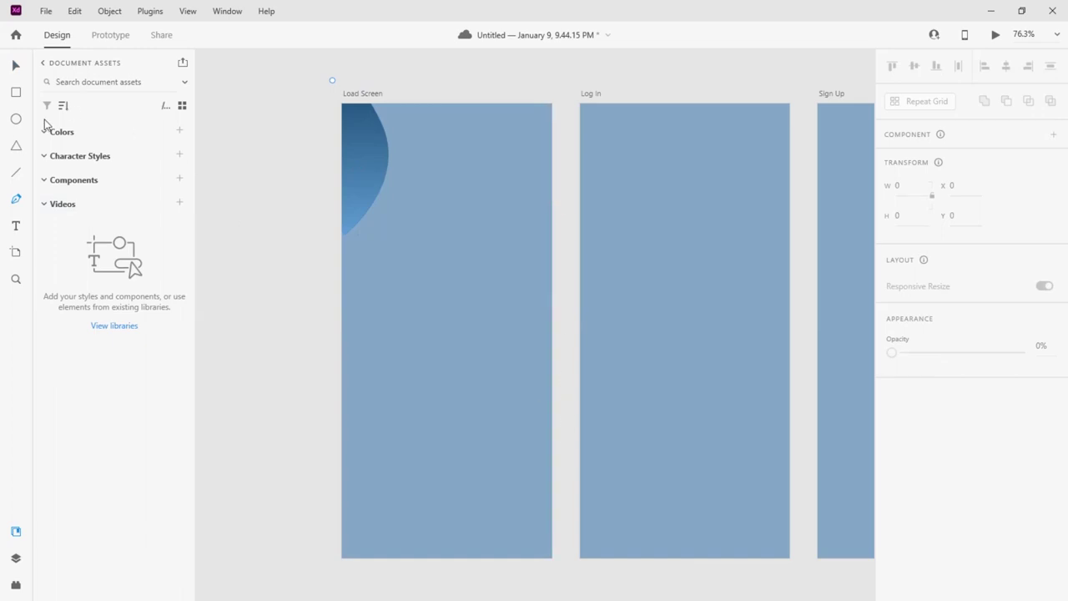
# Draw a second curved blob outline at Load Screen's lower right corner
pyautogui.click(557, 359)
pyautogui.moveTo(458, 424); pyautogui.dragTo(440, 490)
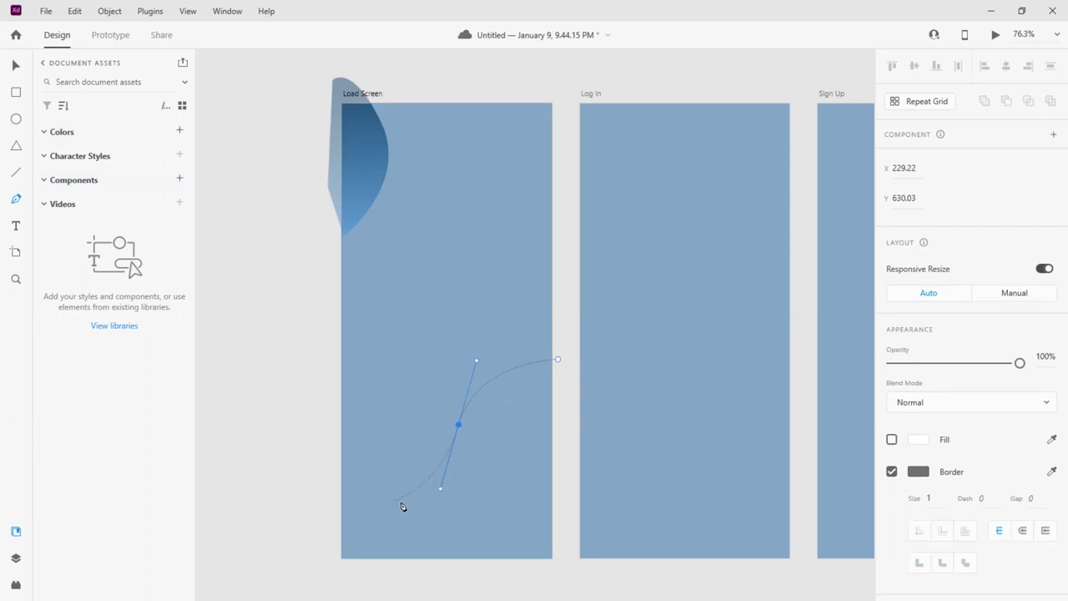
pyautogui.moveTo(487, 530); pyautogui.dragTo(514, 578)
pyautogui.click(551, 555)
pyautogui.click(557, 524)
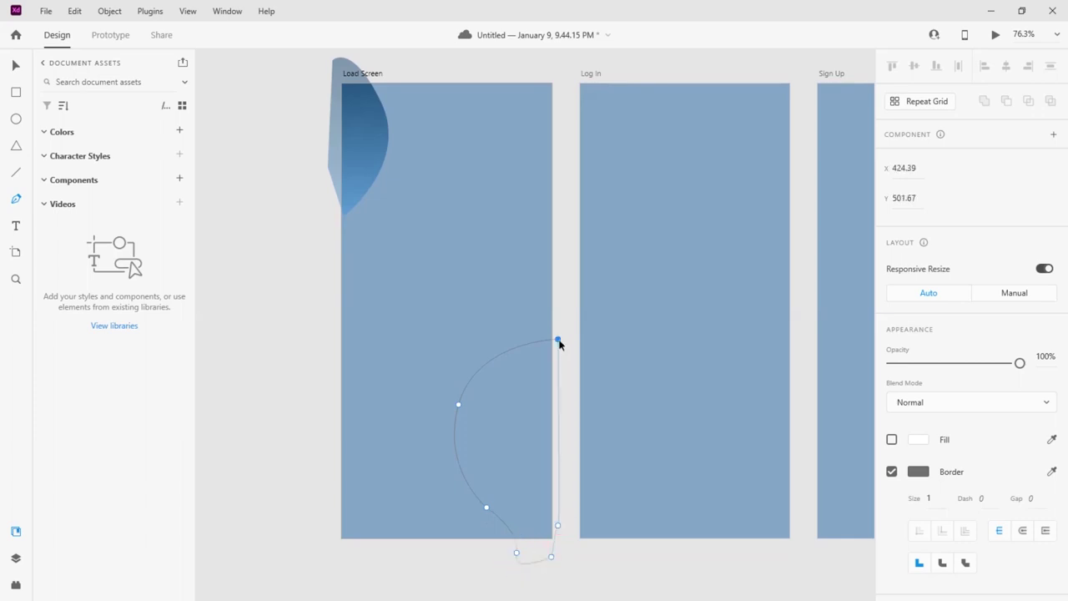
# Give the second blob no border and an angled linear gradient fill
pyautogui.click(891, 471)
pyautogui.click(891, 439)
pyautogui.click(917, 440)
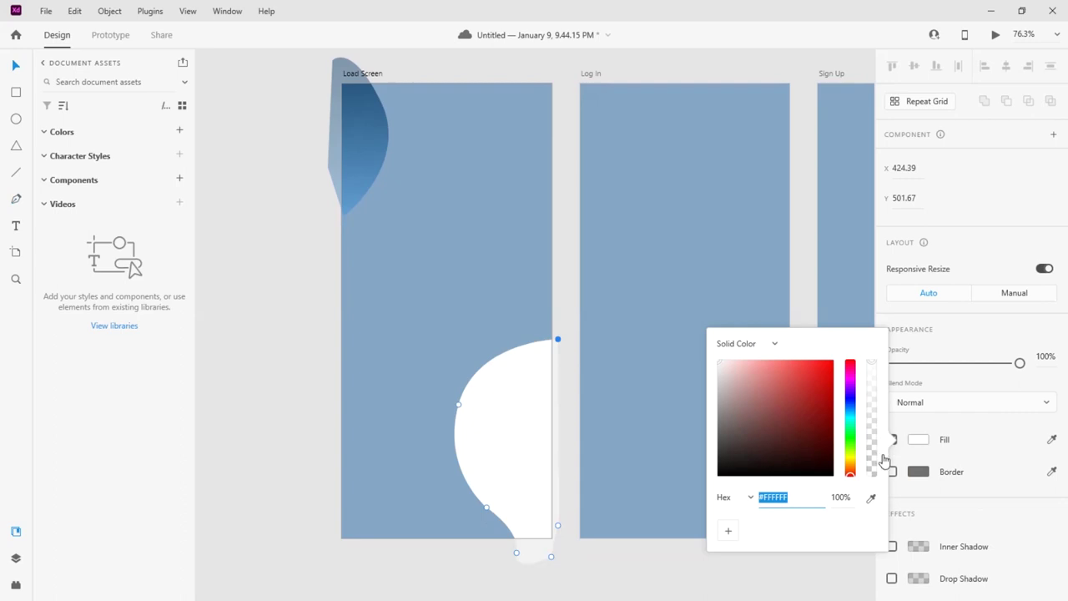
pyautogui.click(755, 343)
pyautogui.click(754, 373)
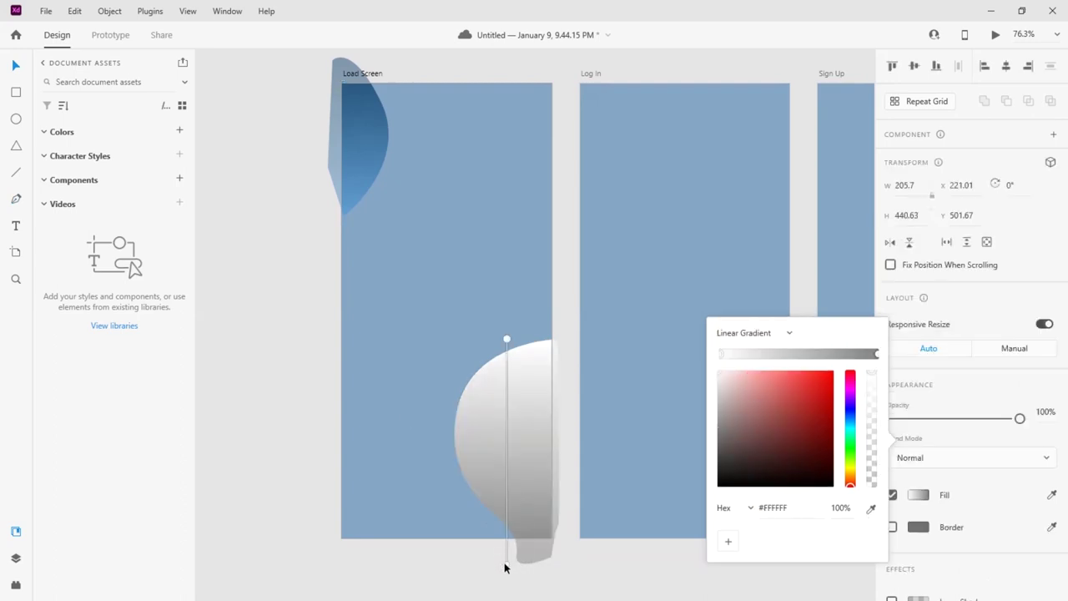
pyautogui.moveTo(505, 564); pyautogui.dragTo(553, 563)
pyautogui.moveTo(506, 339); pyautogui.dragTo(473, 337)
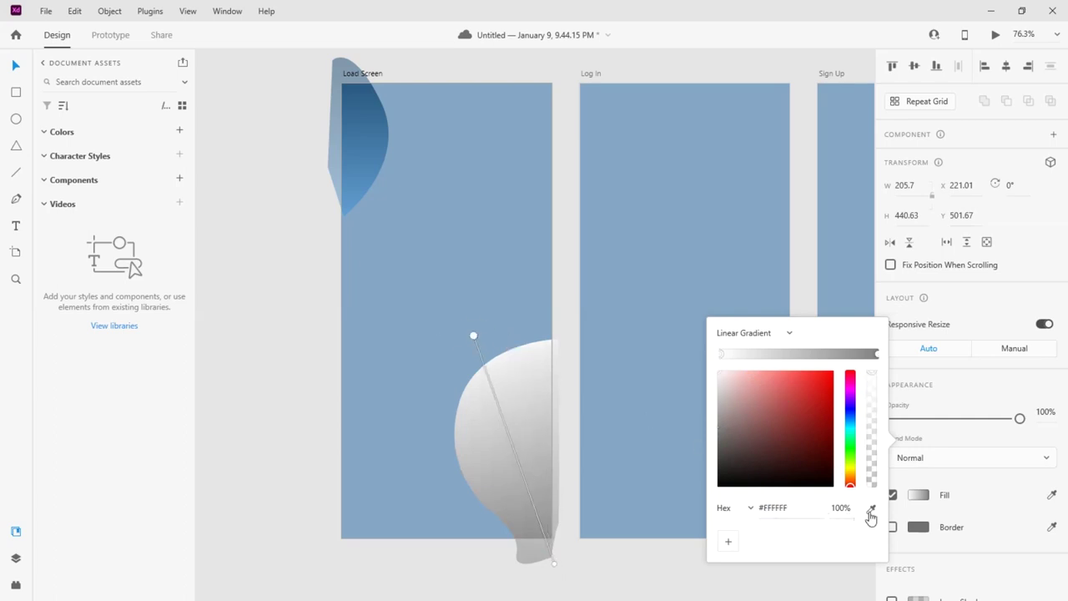
# Set the gradient stops to a bright light blue above and dark navy below
pyautogui.click(485, 285)
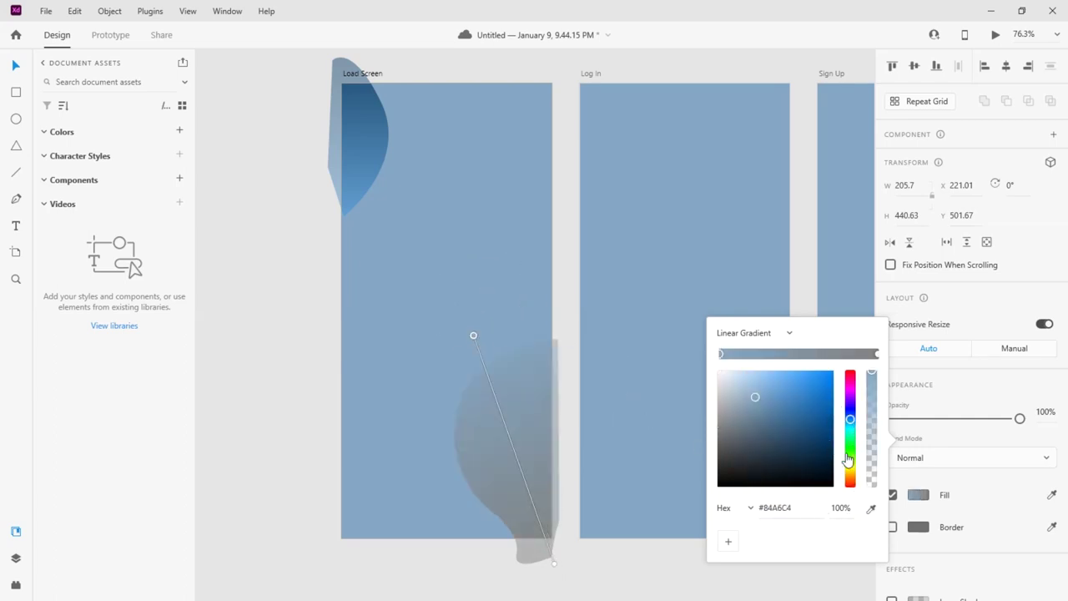
pyautogui.click(876, 355)
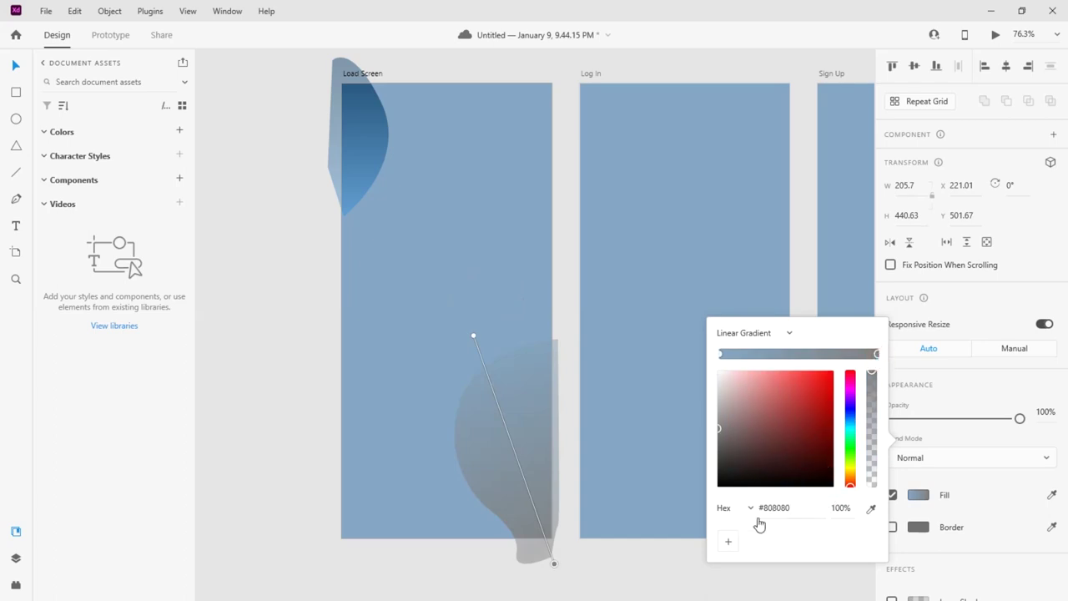
pyautogui.click(873, 510)
pyautogui.click(358, 100)
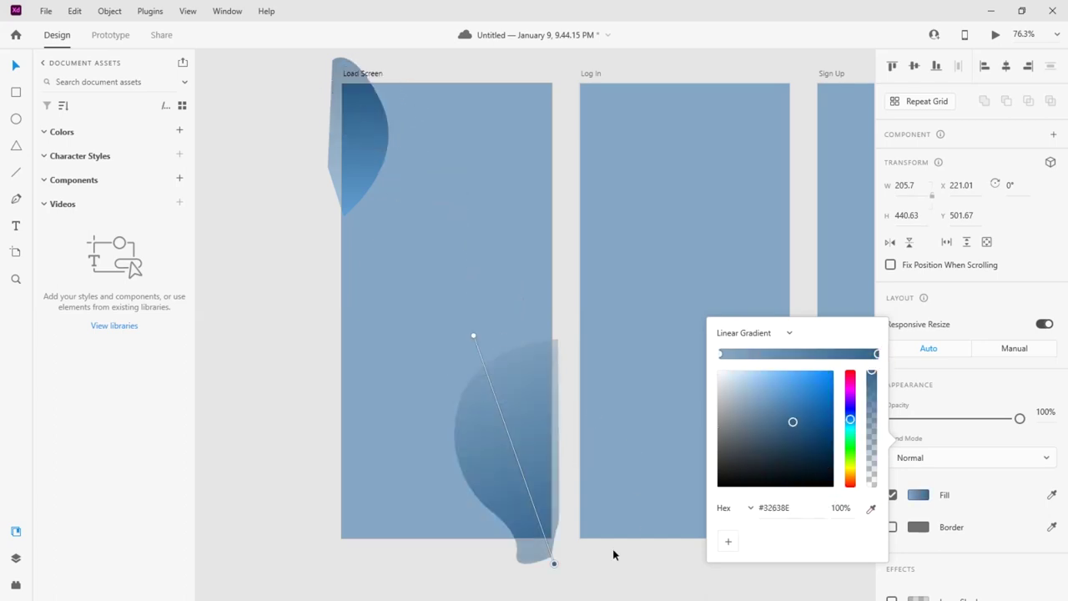
pyautogui.moveTo(805, 429)
pyautogui.mouseDown()
pyautogui.moveTo(794, 441)
pyautogui.moveTo(807, 447)
pyautogui.mouseUp()
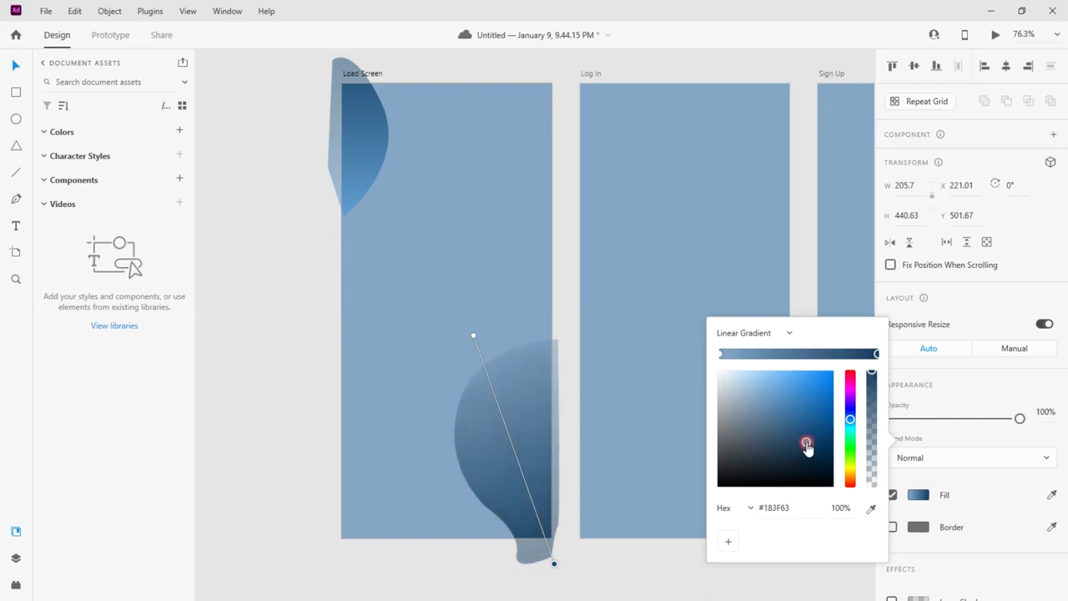
pyautogui.click(716, 356)
pyautogui.moveTo(762, 409)
pyautogui.mouseDown()
pyautogui.moveTo(765, 393)
pyautogui.moveTo(778, 394)
pyautogui.mouseUp()
pyautogui.click(269, 362)
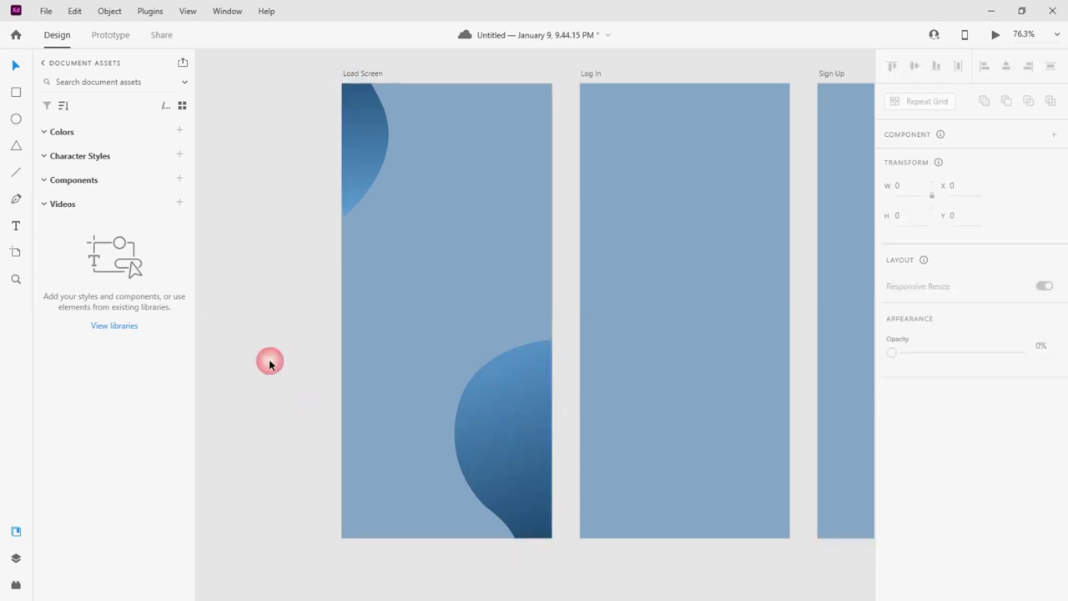
# Nudge the lower blob down, then duplicate the top-left blob and rotate the copy to 166°
pyautogui.moveTo(525, 440); pyautogui.dragTo(517, 497)
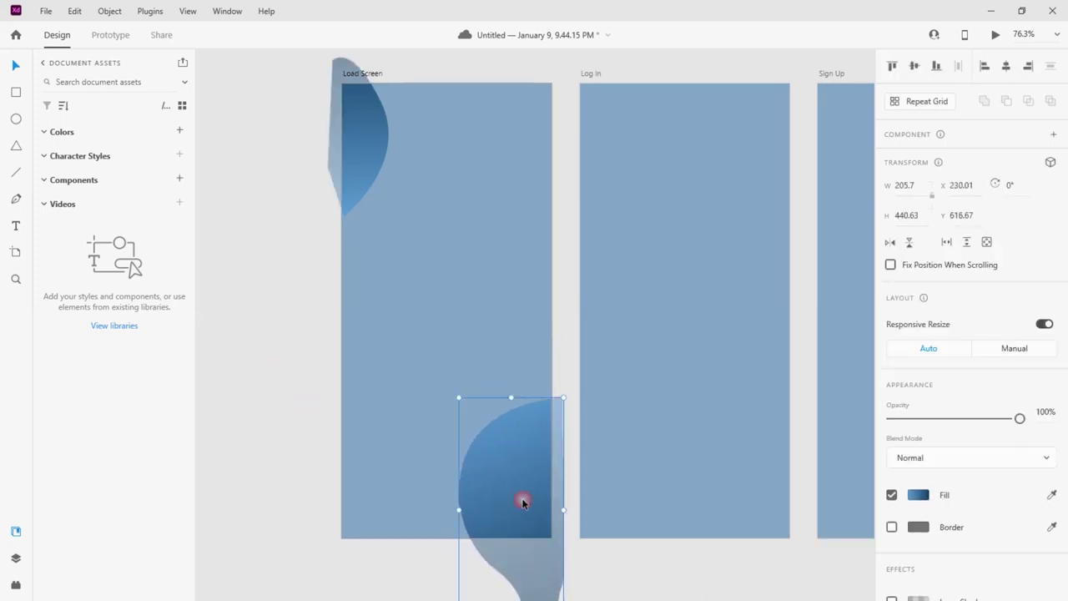
pyautogui.click(629, 589)
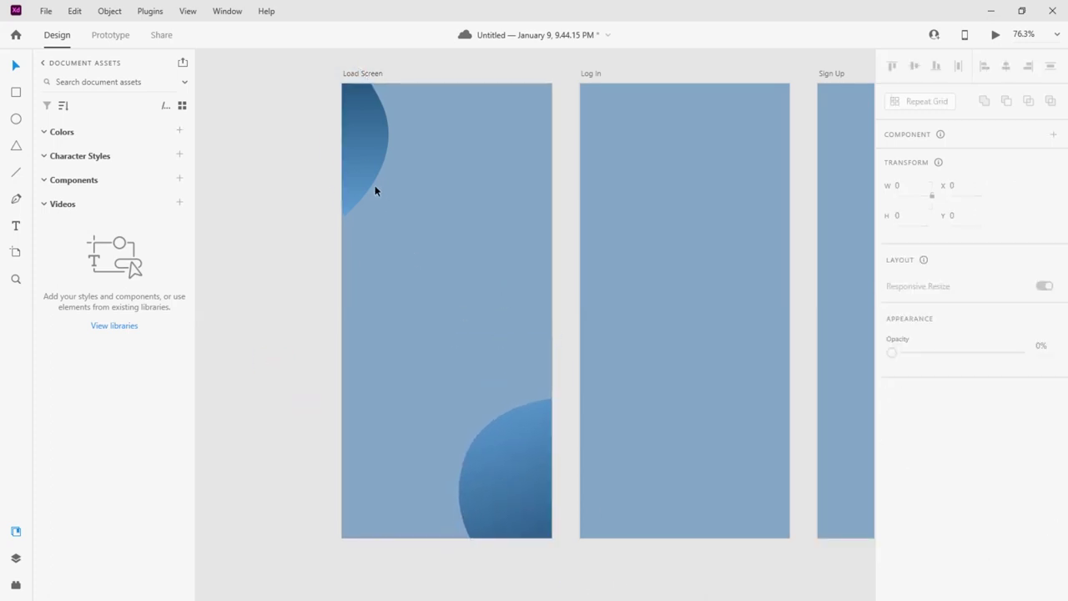
pyautogui.click(366, 161)
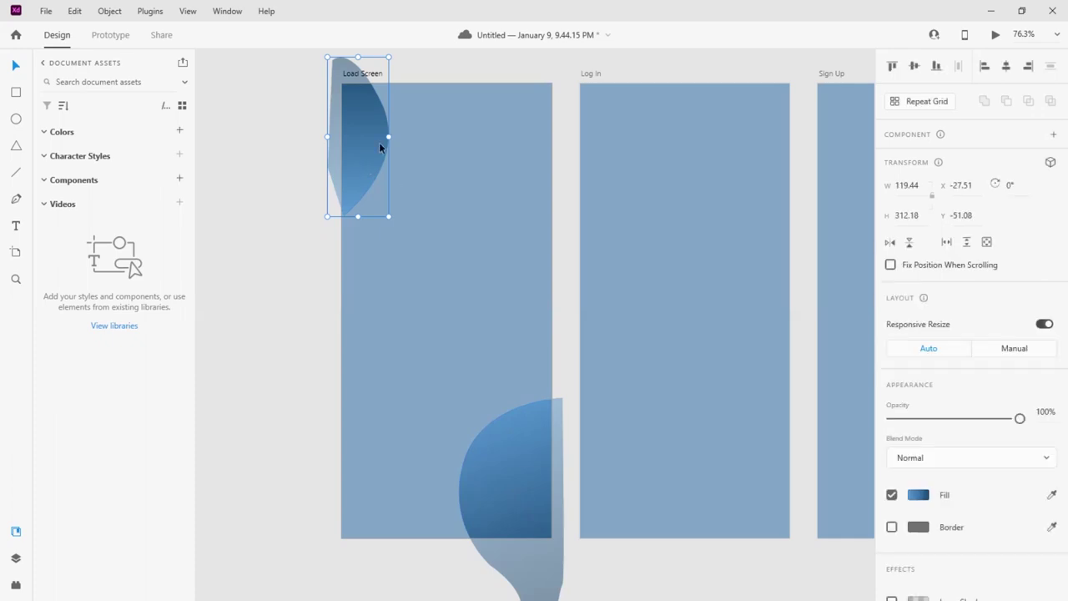
pyautogui.moveTo(386, 163); pyautogui.dragTo(422, 266)
pyautogui.moveTo(437, 181); pyautogui.dragTo(367, 342)
# Move the rotated copy into Load Screen's top-right corner and enlarge it
pyautogui.moveTo(408, 271); pyautogui.dragTo(484, 148)
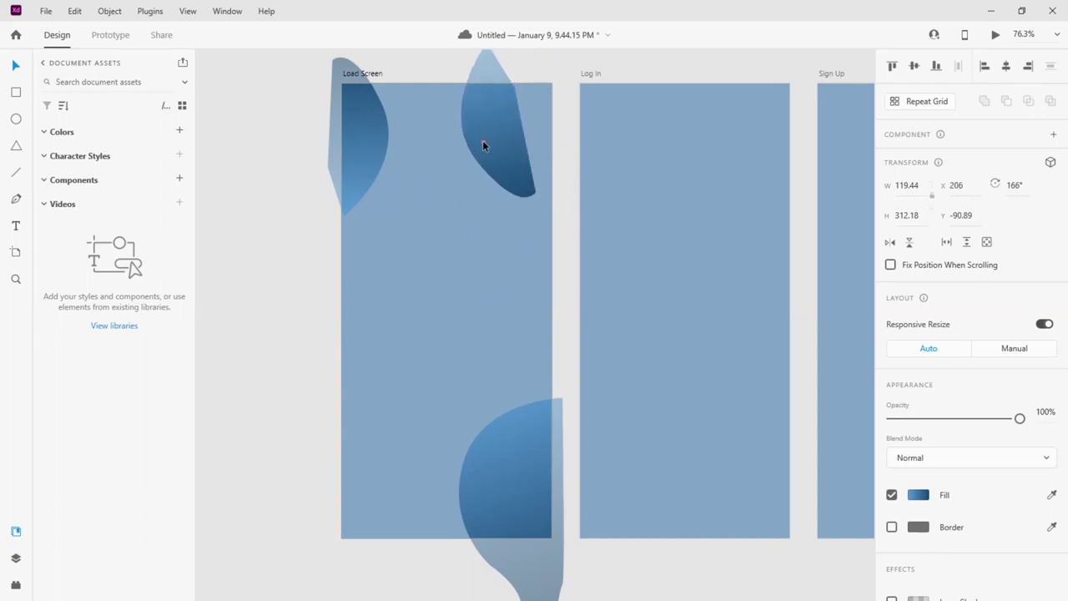
pyautogui.moveTo(481, 208); pyautogui.dragTo(420, 329)
pyautogui.moveTo(489, 174); pyautogui.dragTo(530, 148)
pyautogui.click(306, 247)
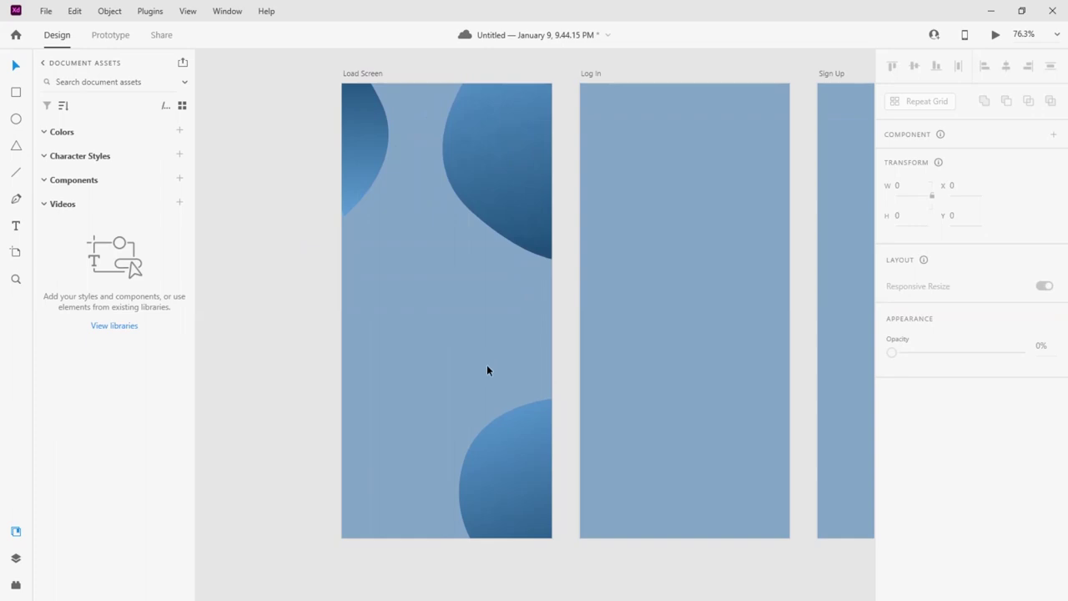
pyautogui.scroll(1, 534, 366)
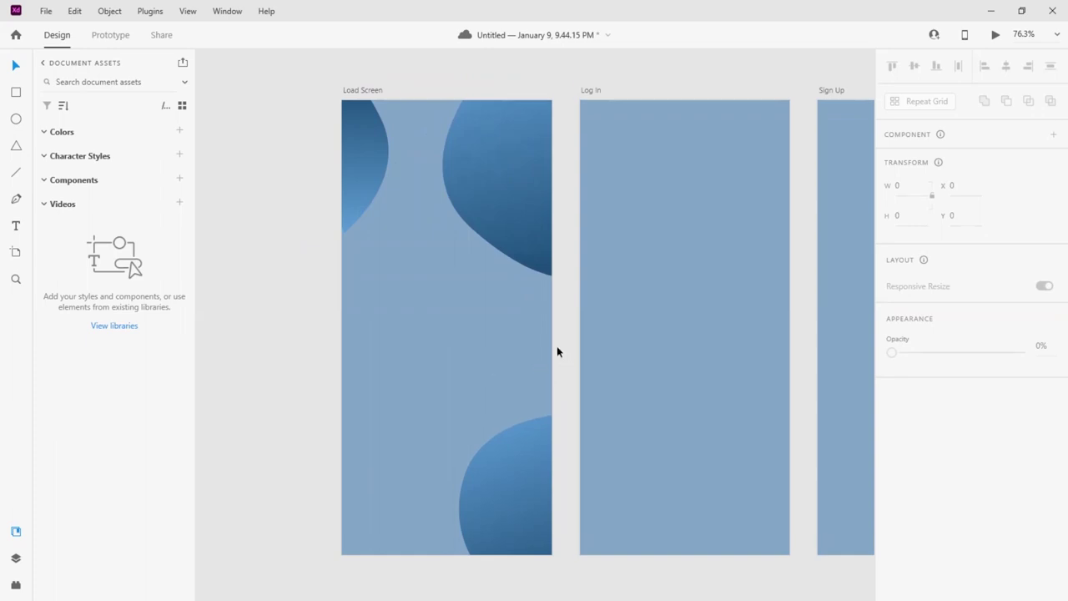
# Select the three blue blobs on the Load Screen artboard
pyautogui.click(511, 142)
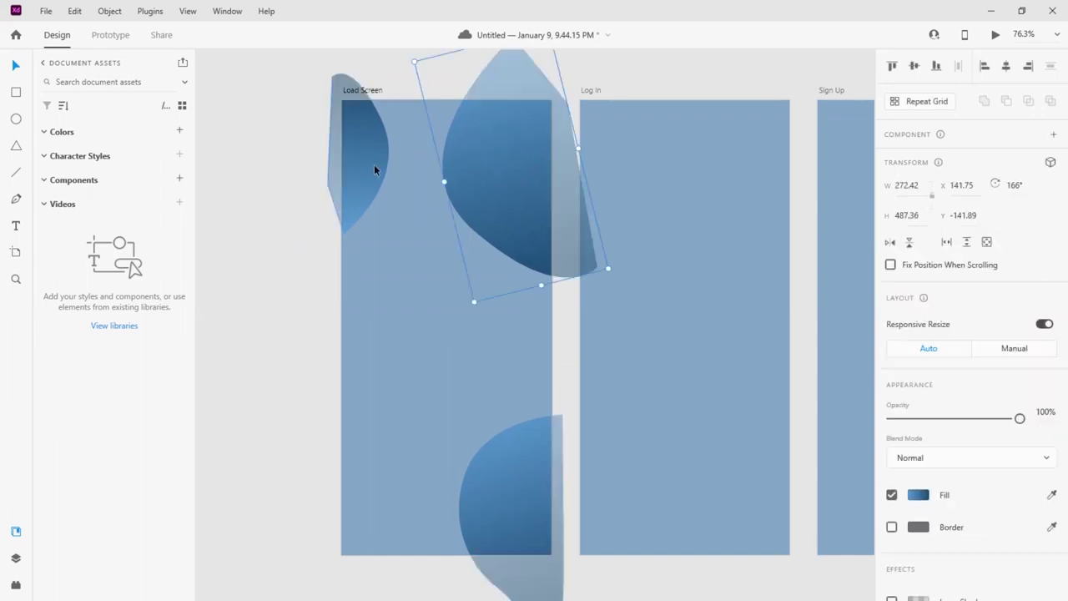
pyautogui.keyDown('shift'); pyautogui.click(373, 164); pyautogui.keyUp('shift')
pyautogui.keyDown('shift'); pyautogui.click(496, 471); pyautogui.keyUp('shift')
pyautogui.doubleClick(496, 453)
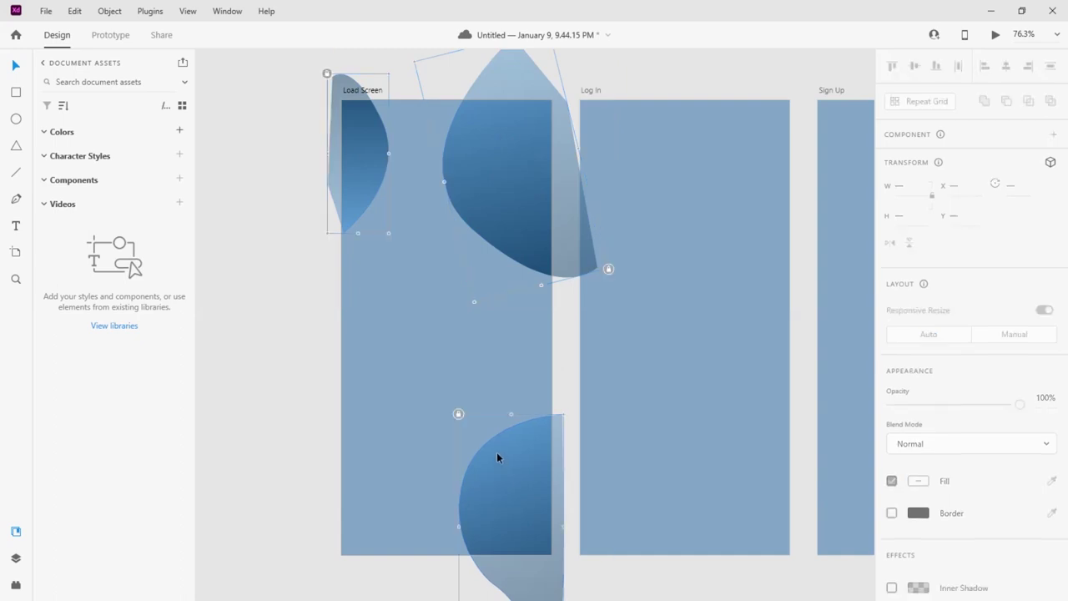
pyautogui.click(291, 331)
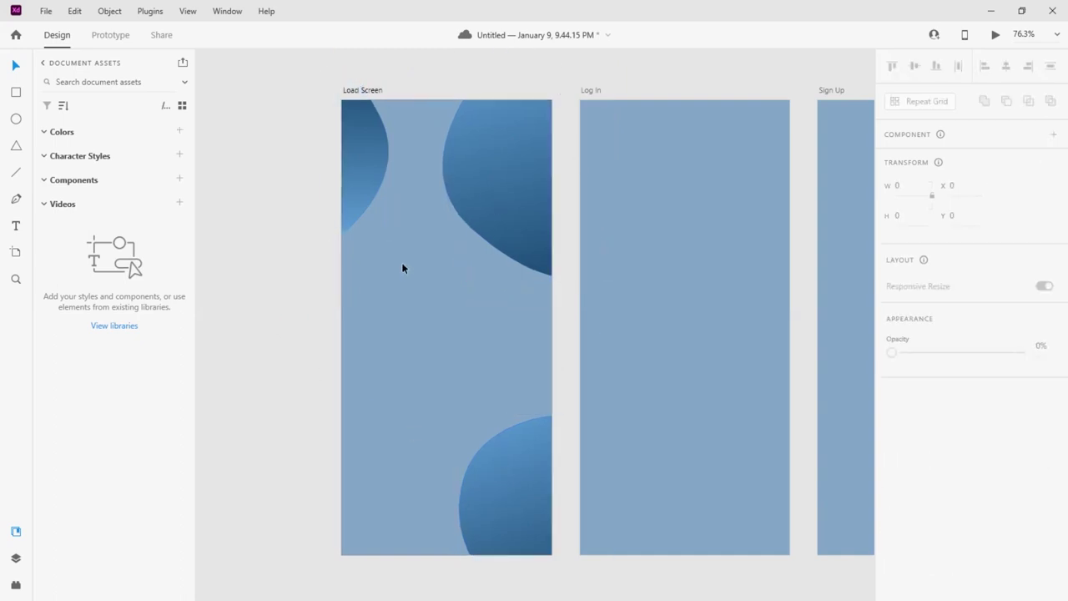
pyautogui.scroll(1, 503, 219)
pyautogui.keyDown('ctrl'); pyautogui.scroll(-3, 303, 228); pyautogui.keyUp('ctrl')
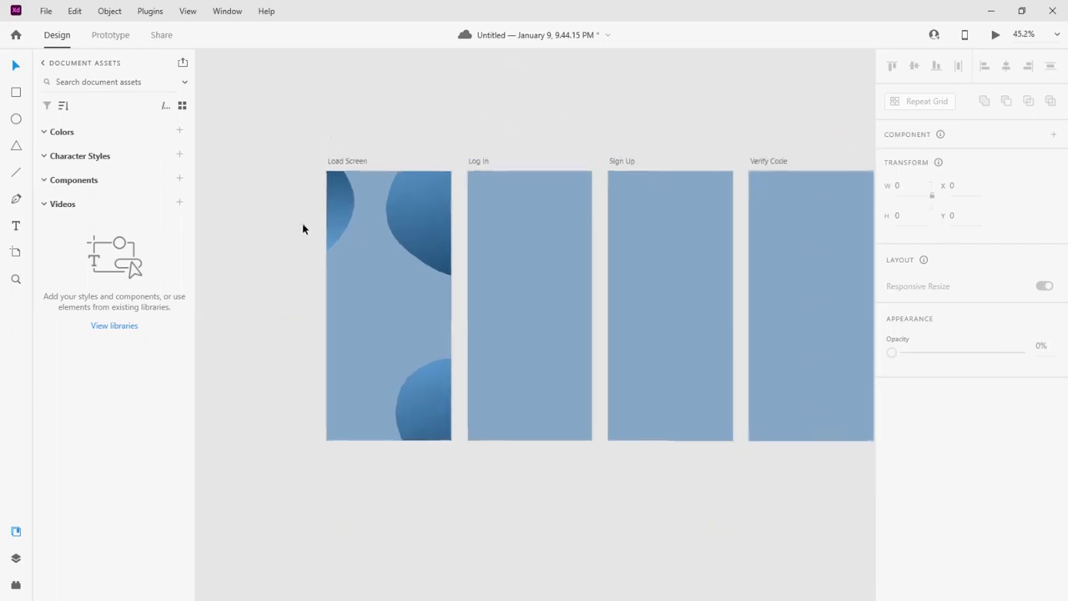
# Alt-drag copies of the three blobs onto Log In, Sign Up and Verify Code
pyautogui.click(412, 213)
pyautogui.keyDown('shift'); pyautogui.click(441, 417); pyautogui.keyUp('shift')
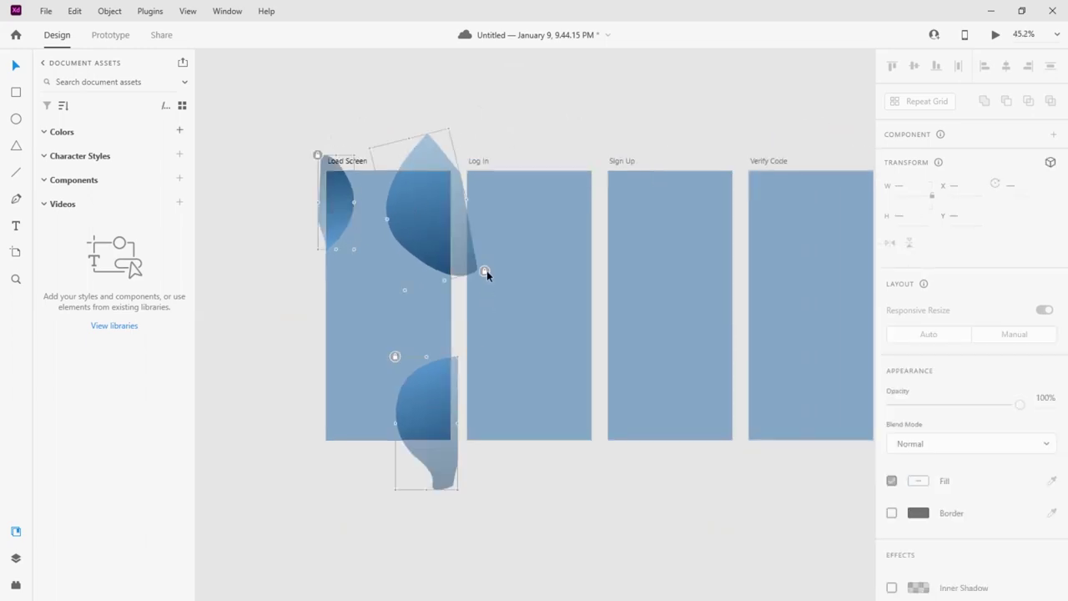
pyautogui.moveTo(430, 222); pyautogui.dragTo(843, 216)
pyautogui.click(563, 128)
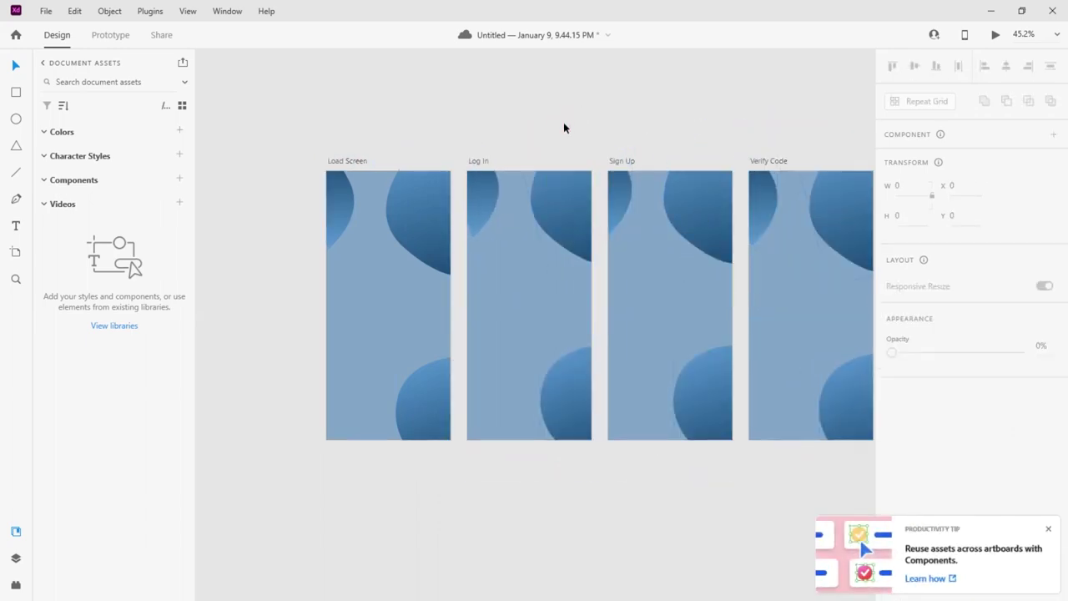
pyautogui.scroll(-2, 288, 266)
pyautogui.scroll(-1, 340, 371)
# Shift the Dashboard, Verify Code and Sign Up artboards further right
pyautogui.moveTo(684, 303); pyautogui.dragTo(797, 274)
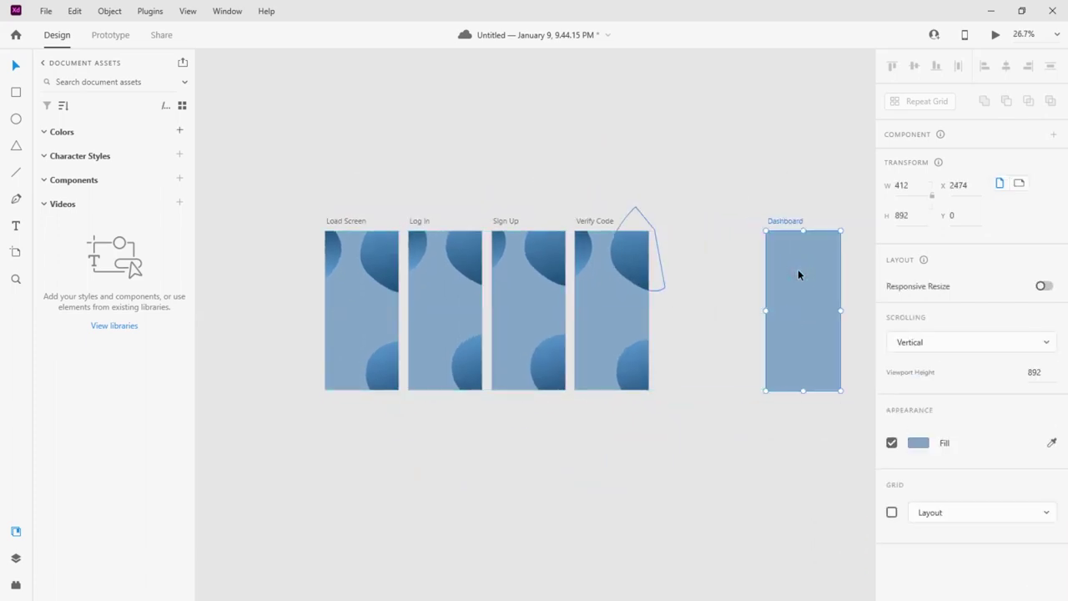
pyautogui.click(597, 304)
pyautogui.moveTo(606, 220); pyautogui.dragTo(672, 219)
pyautogui.click(504, 220)
pyautogui.moveTo(513, 221); pyautogui.dragTo(555, 220)
# Nudge Log In right and Load Screen left so all gaps match the spacing guides
pyautogui.click(351, 222)
pyautogui.moveTo(417, 220); pyautogui.dragTo(431, 226)
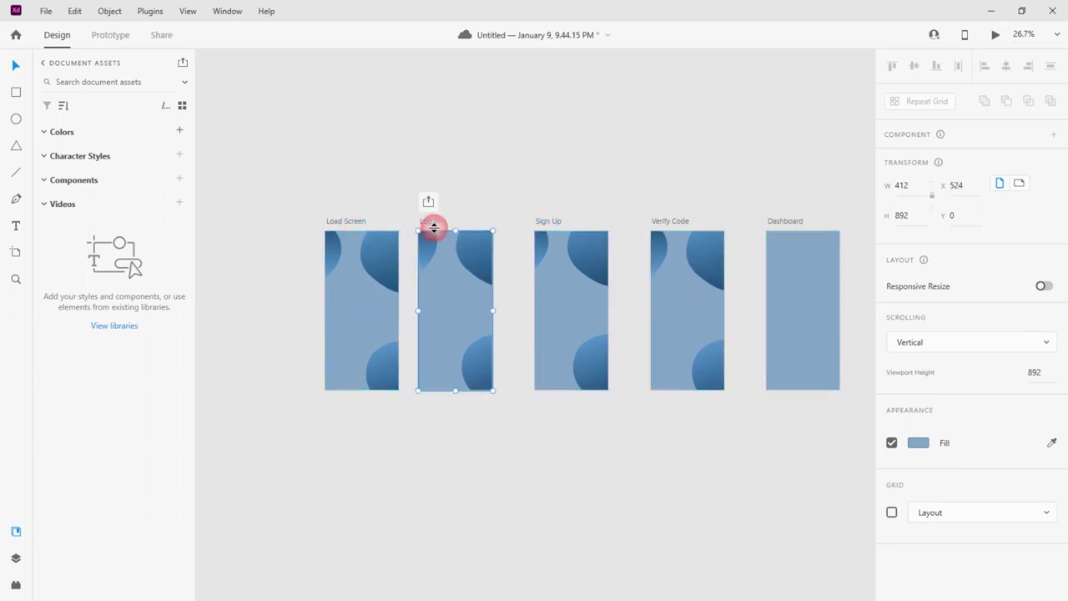
pyautogui.moveTo(343, 221); pyautogui.dragTo(330, 221)
pyautogui.click(262, 257)
pyautogui.click(478, 258)
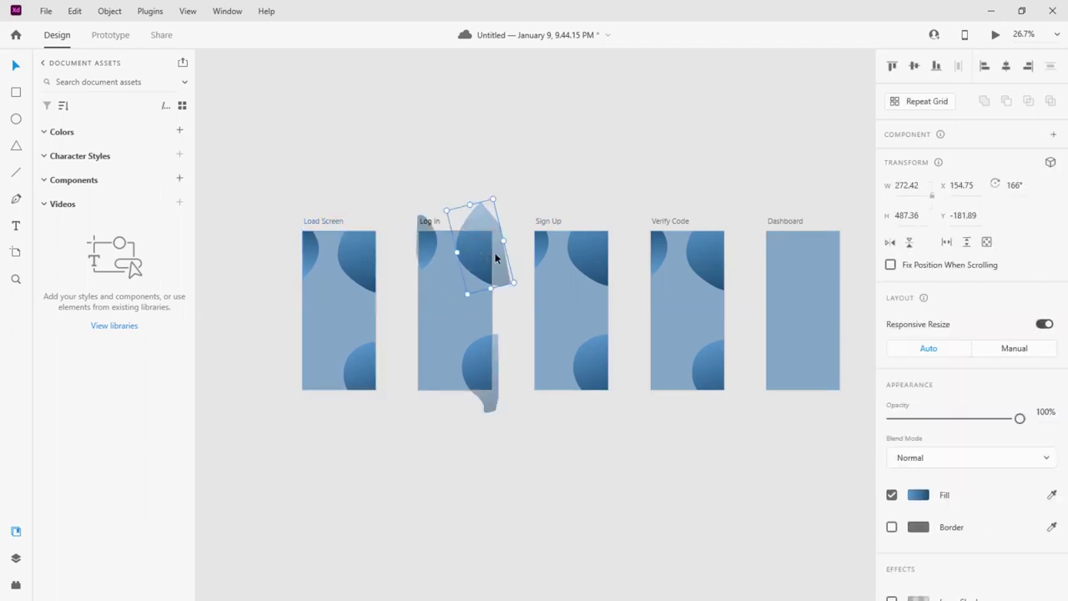
# Flip the teardrop blobs horizontally and move them lower on Log In and Sign Up
pyautogui.moveTo(482, 264); pyautogui.dragTo(434, 355)
pyautogui.click(890, 242)
pyautogui.click(476, 437)
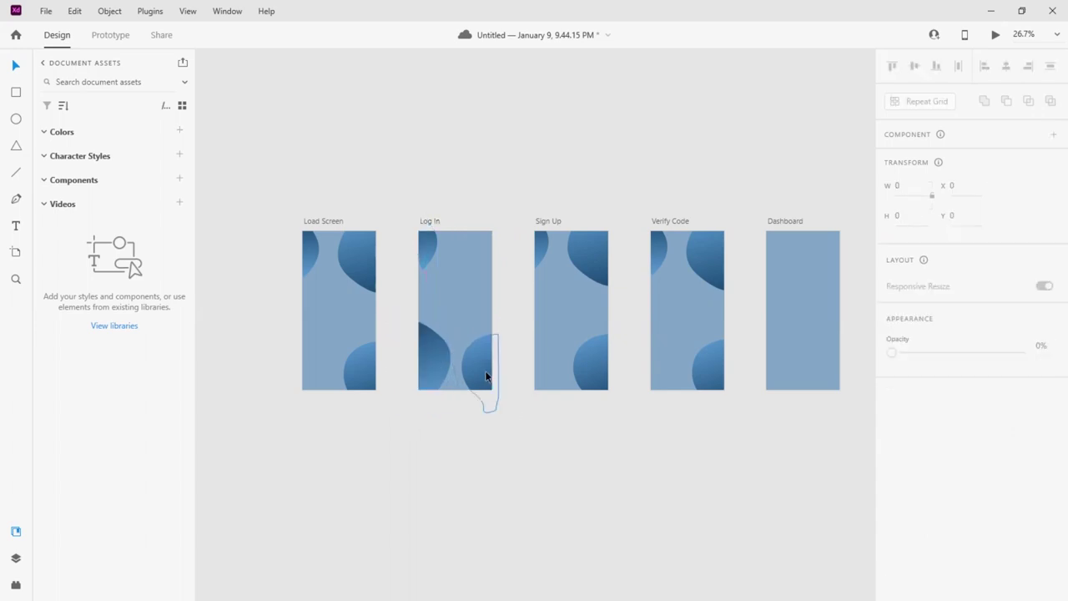
pyautogui.click(599, 367)
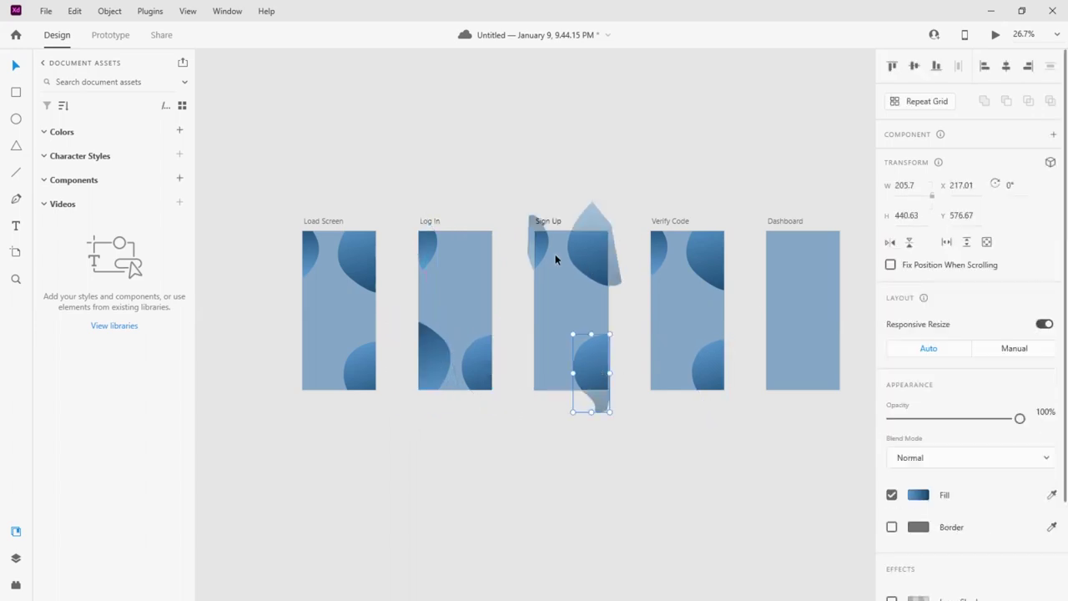
pyautogui.click(893, 243)
pyautogui.moveTo(591, 367); pyautogui.dragTo(549, 363)
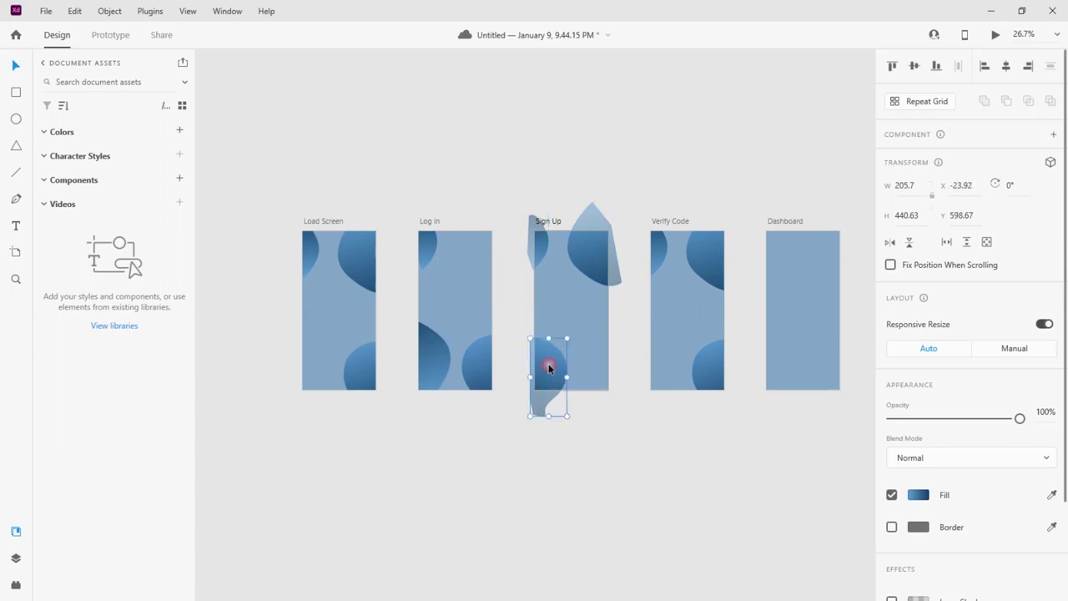
pyautogui.click(603, 437)
# Rotate the upper Sign Up blob, and the Verify Code blobs to 124° and 28°
pyautogui.click(602, 272)
pyautogui.moveTo(603, 271); pyautogui.dragTo(613, 301)
pyautogui.click(614, 464)
pyautogui.click(705, 266)
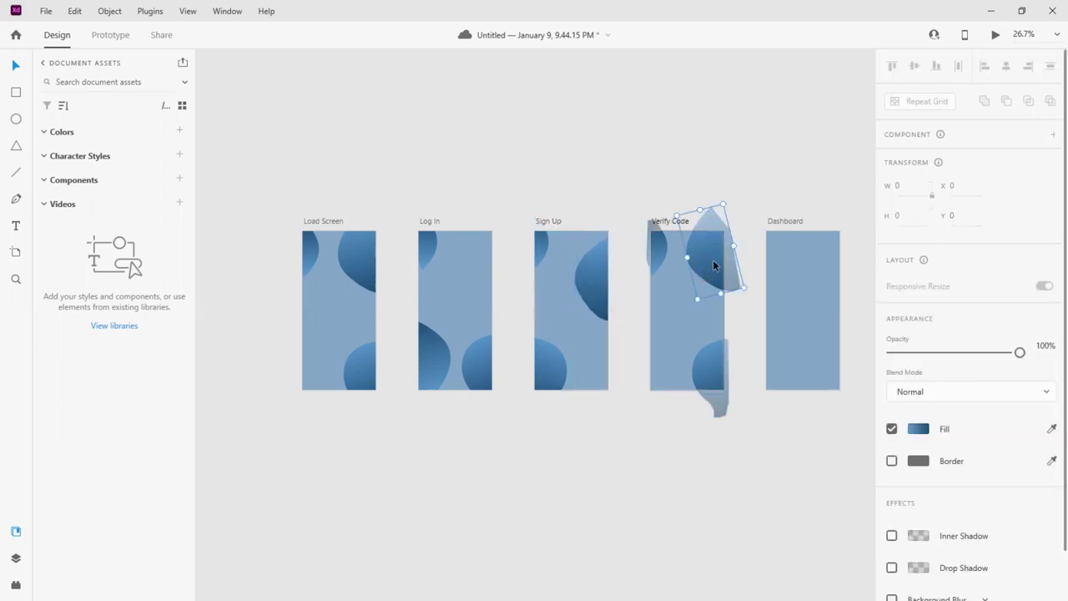
pyautogui.moveTo(730, 199); pyautogui.dragTo(657, 266)
pyautogui.click(633, 461)
pyautogui.click(706, 381)
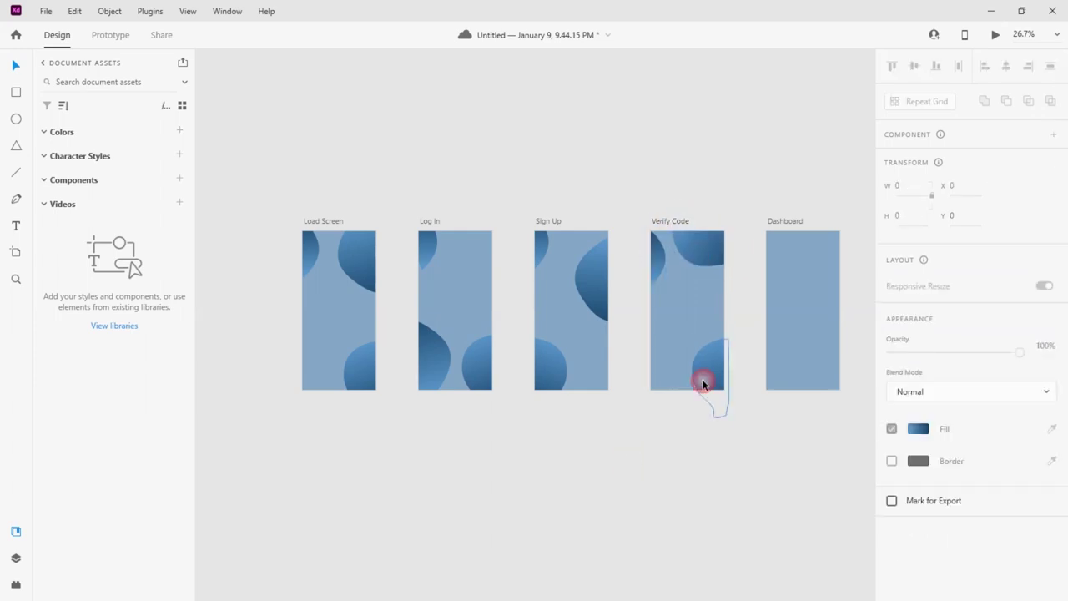
pyautogui.moveTo(731, 419); pyautogui.dragTo(708, 427)
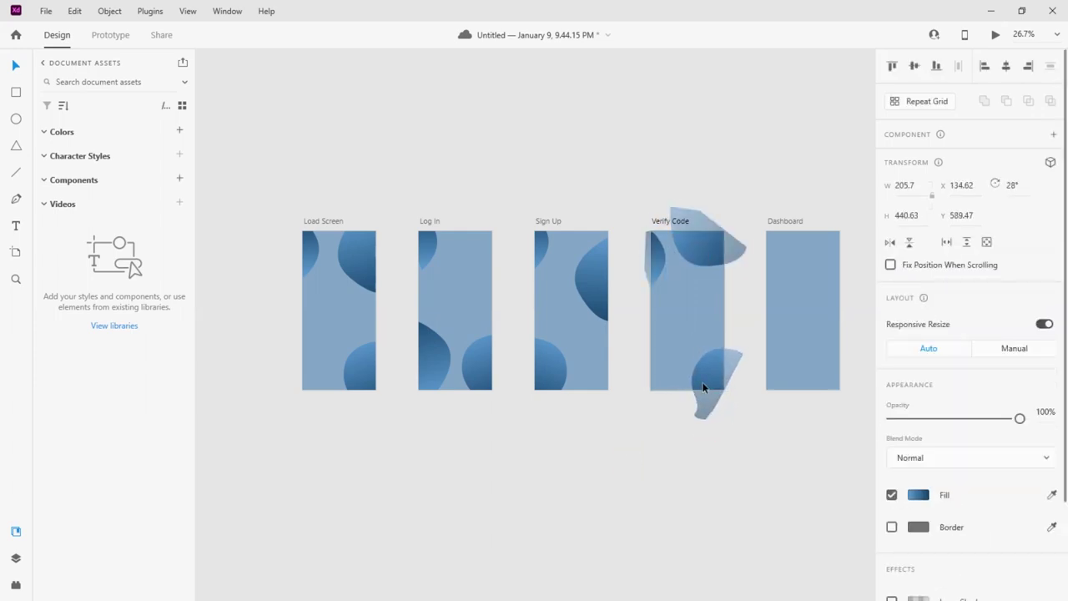
pyautogui.click(657, 465)
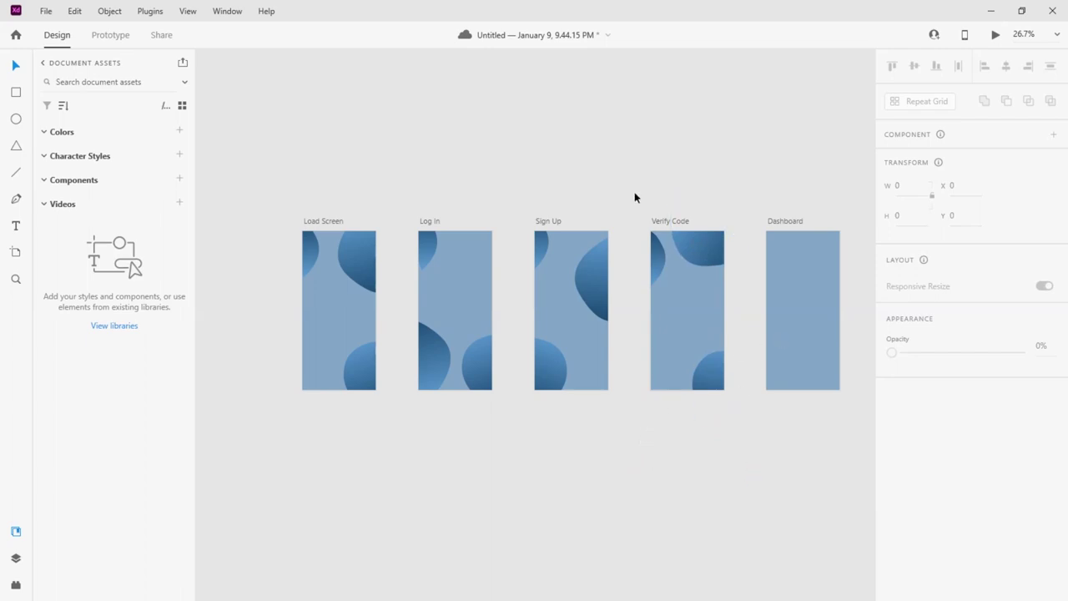
# Alt-drag a copy of all the Load Screen blobs onto the Dashboard artboard
pyautogui.moveTo(289, 214); pyautogui.dragTo(358, 445)
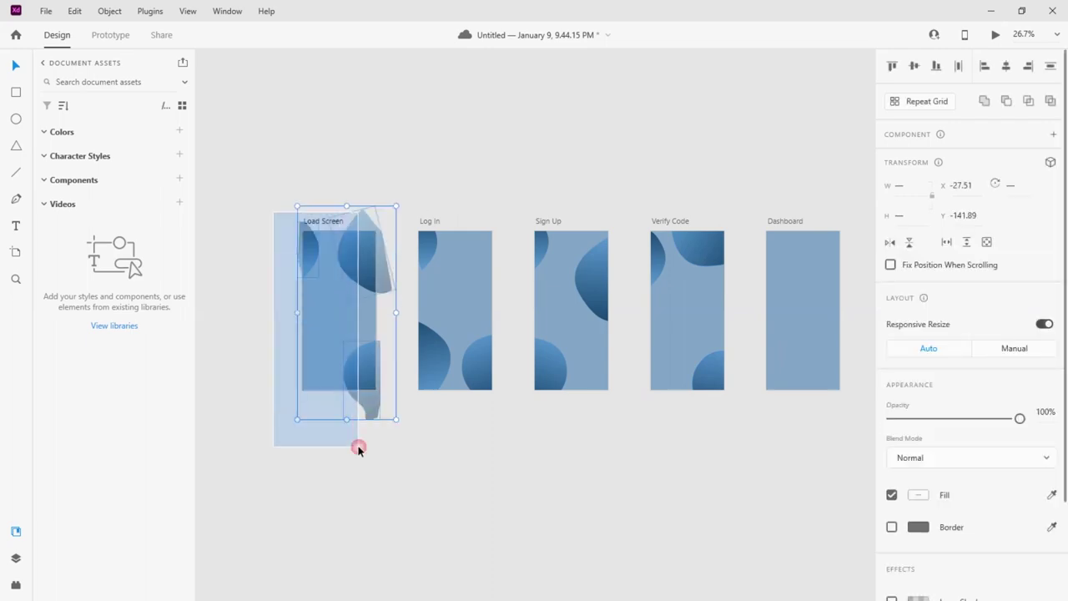
pyautogui.moveTo(360, 369); pyautogui.dragTo(778, 378)
pyautogui.click(739, 484)
# Widen and tilt the lower-right Dashboard blob so the blobs clip to Dashboard
pyautogui.click(814, 392)
pyautogui.moveTo(846, 335); pyautogui.dragTo(855, 344)
pyautogui.click(757, 457)
pyautogui.click(771, 255)
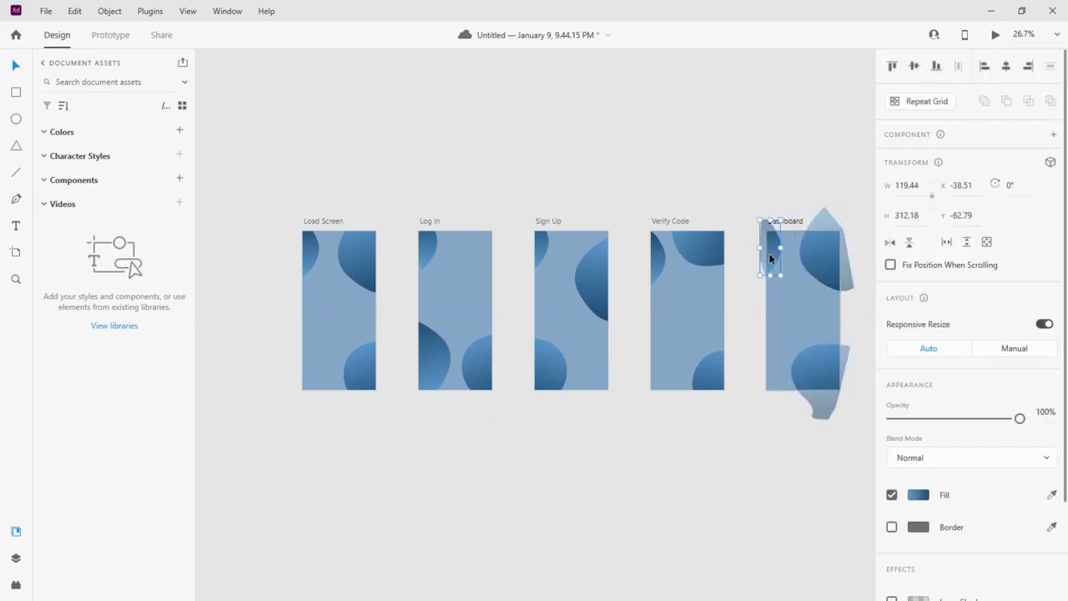
pyautogui.click(765, 398)
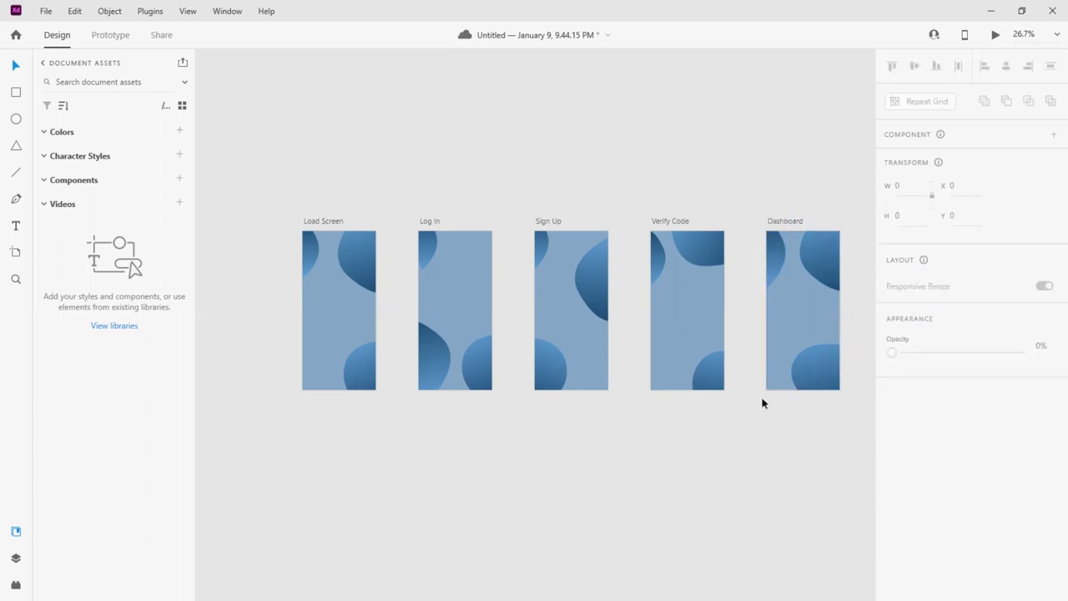
pyautogui.click(817, 381)
pyautogui.moveTo(264, 194); pyautogui.dragTo(839, 435)
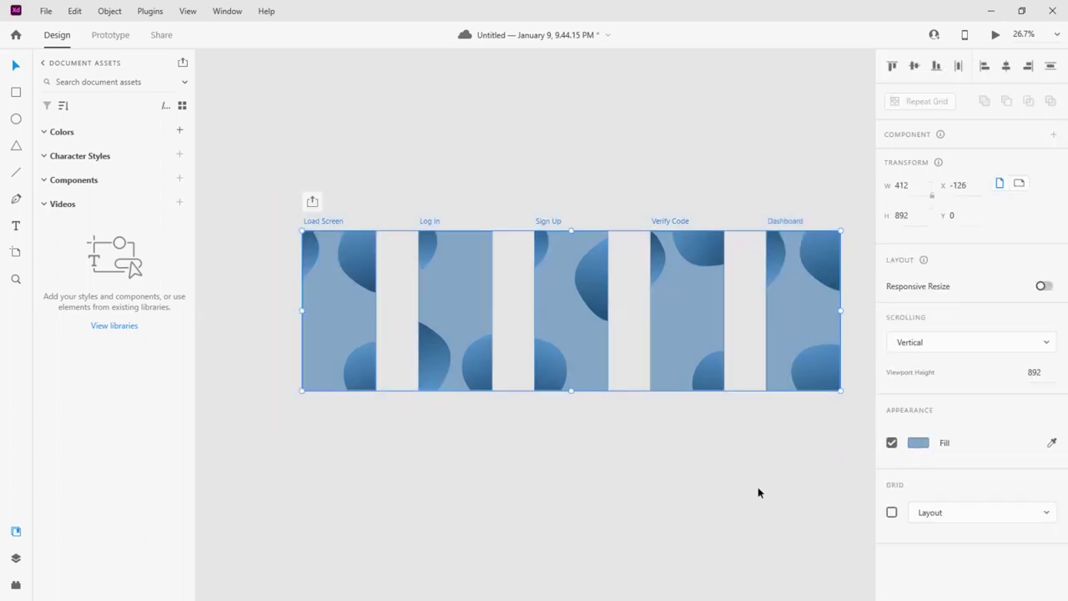
# Select and copy the blob shapes on the Load Screen artboard
pyautogui.click(584, 486)
pyautogui.click(351, 267)
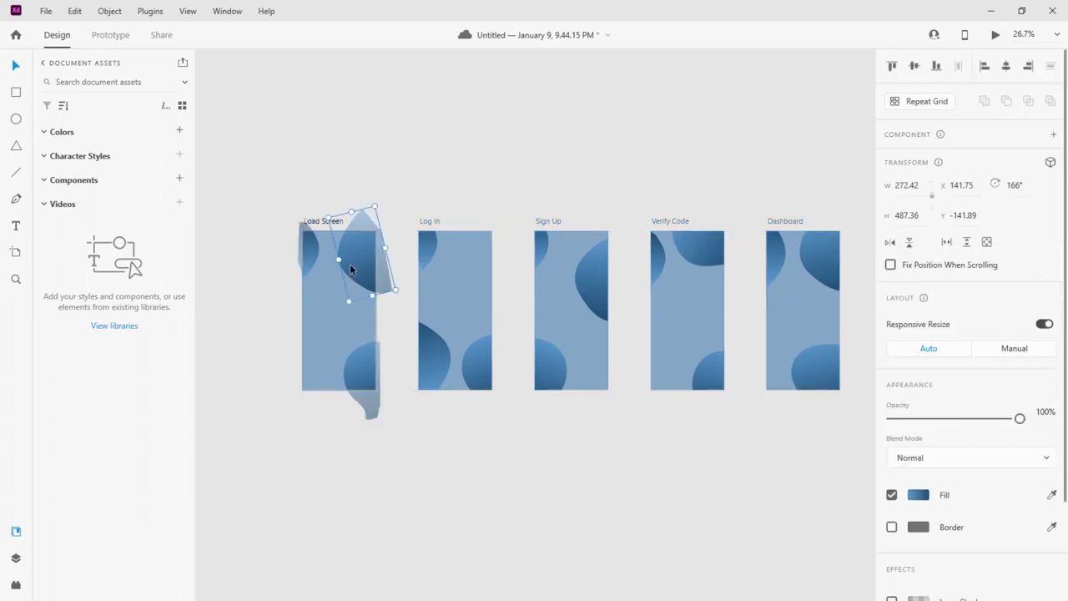
pyautogui.moveTo(276, 190); pyautogui.dragTo(841, 461)
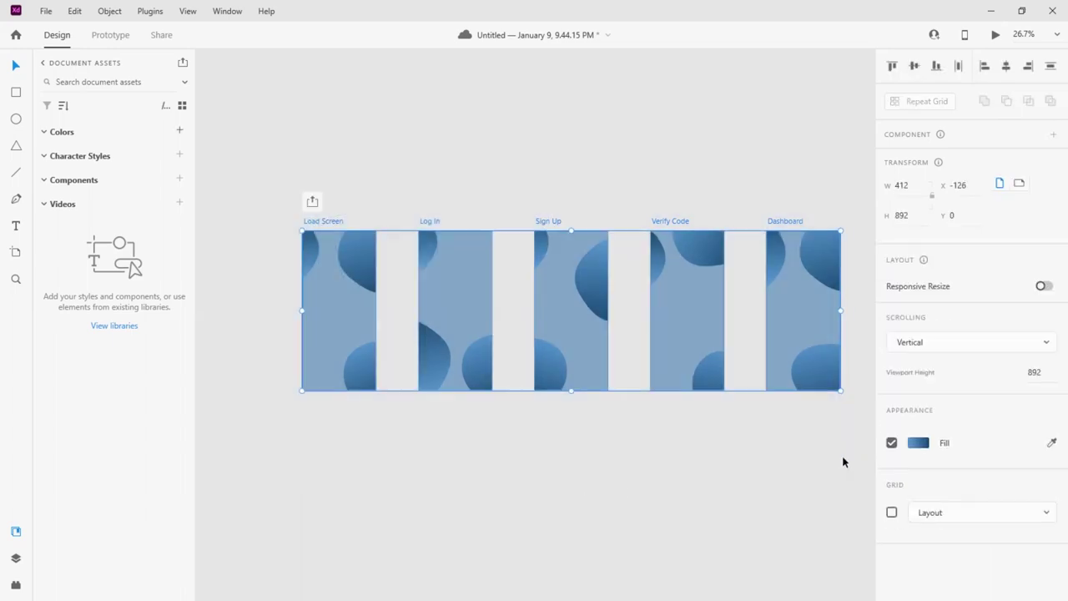
pyautogui.click(242, 309)
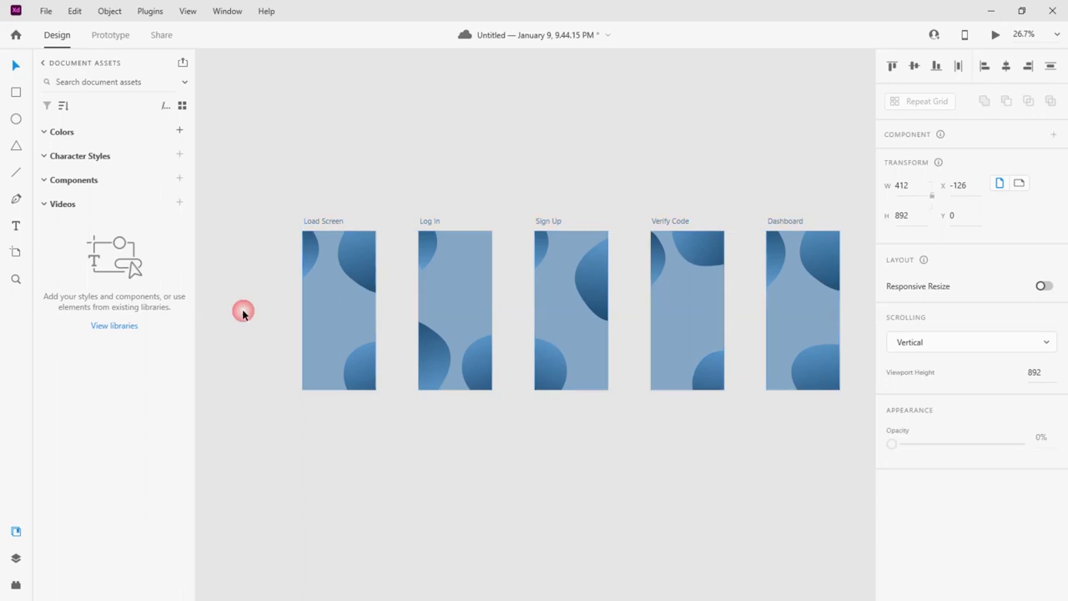
pyautogui.moveTo(297, 210); pyautogui.dragTo(377, 410)
pyautogui.hotkey('ctrl', 'c')
# Paste the blobs into the Log In, Sign Up, Verify Code and Dashboard artboards
pyautogui.click(425, 243)
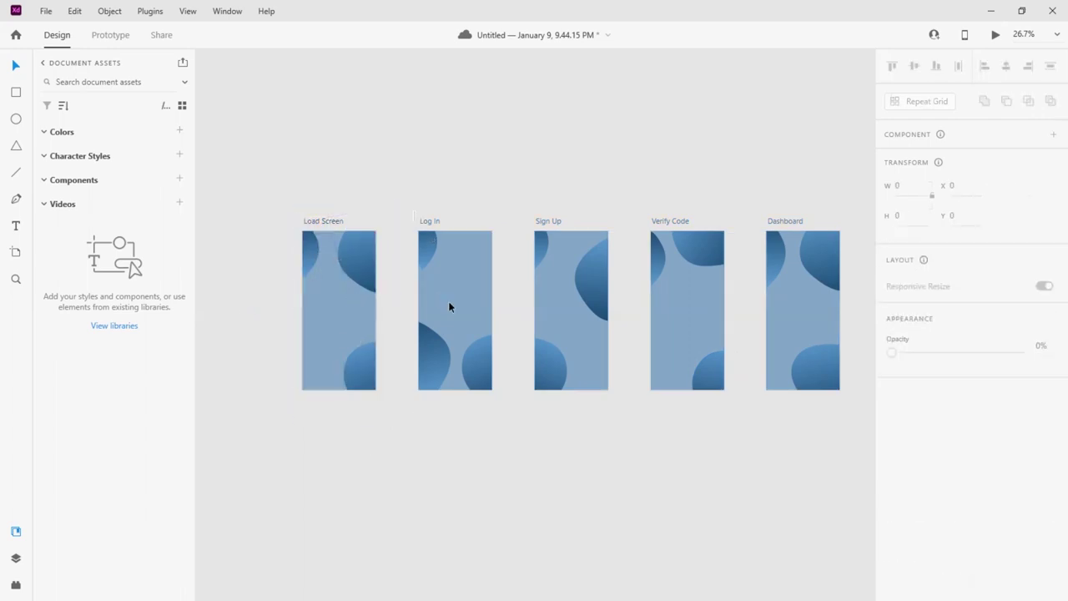
pyautogui.hotkey('ctrl', 'v')
pyautogui.click(606, 362)
pyautogui.hotkey('ctrl', 'v')
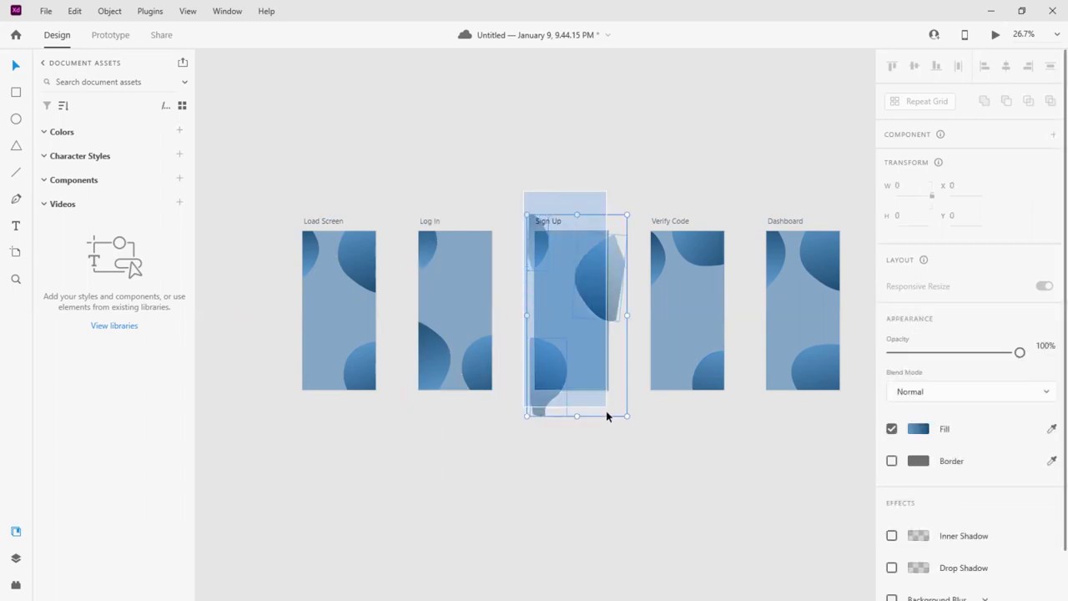
pyautogui.click(717, 380)
pyautogui.hotkey('ctrl', 'v')
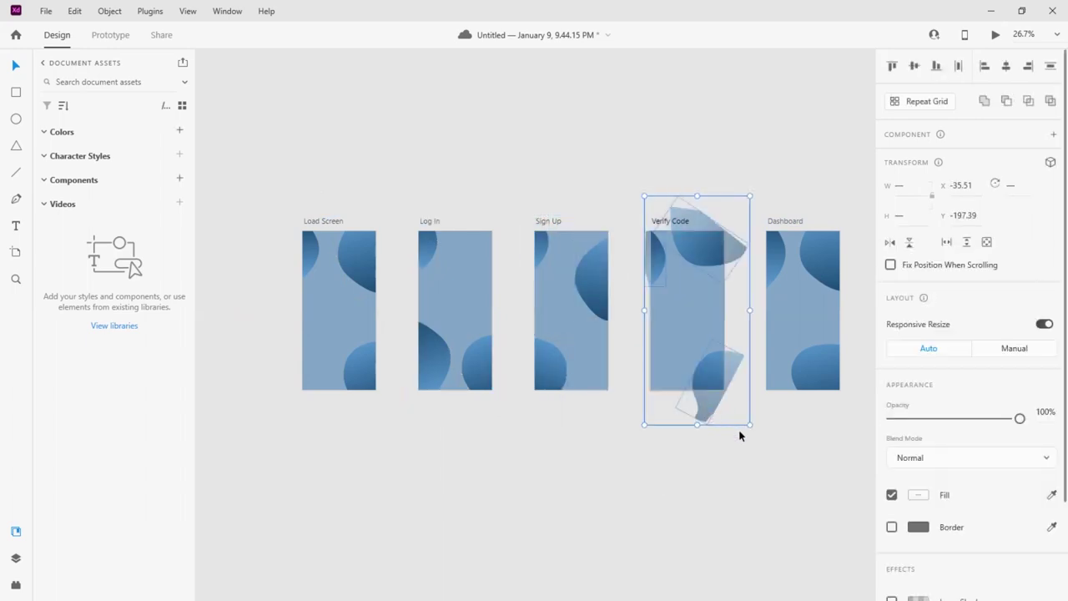
pyautogui.click(834, 371)
pyautogui.hotkey('ctrl', 'v')
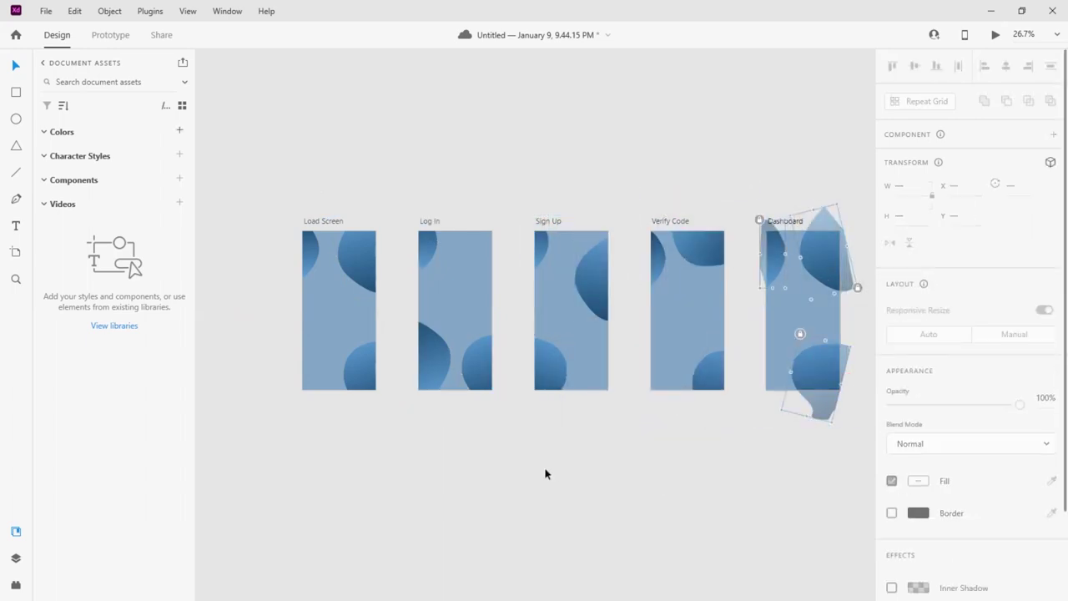
# Zoom to Load Screen and place a new iBanking text object on it
pyautogui.click(547, 472)
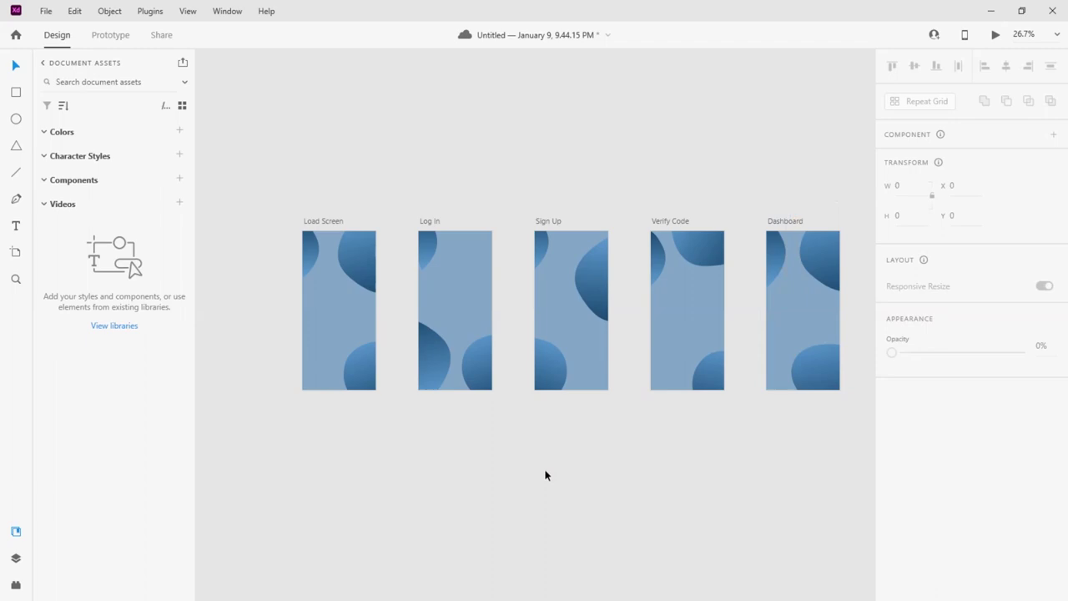
pyautogui.scroll(5, 372, 320)
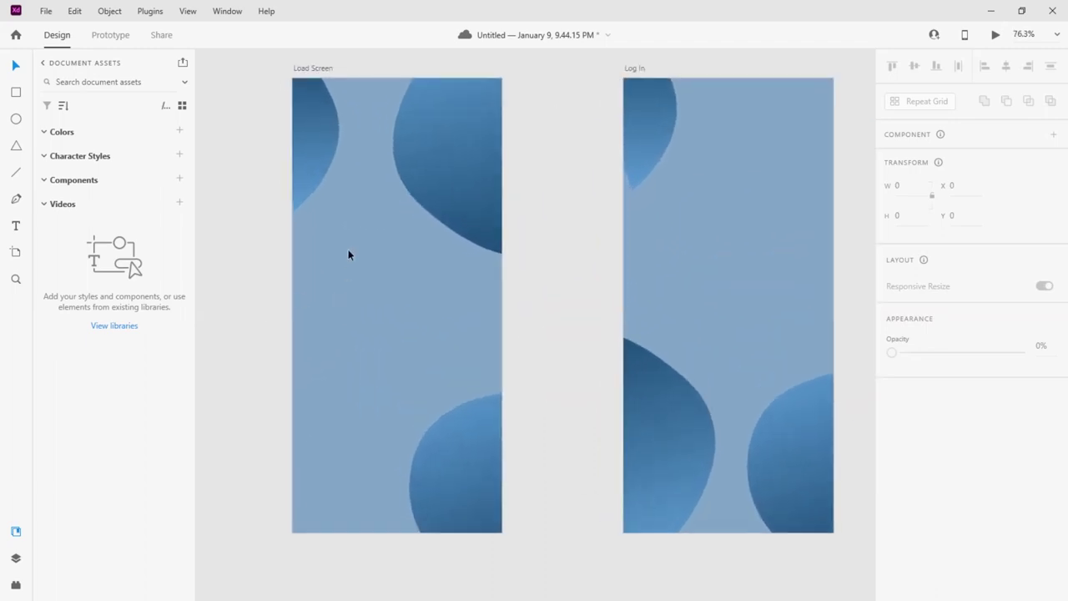
pyautogui.moveTo(348, 252); pyautogui.dragTo(406, 253)
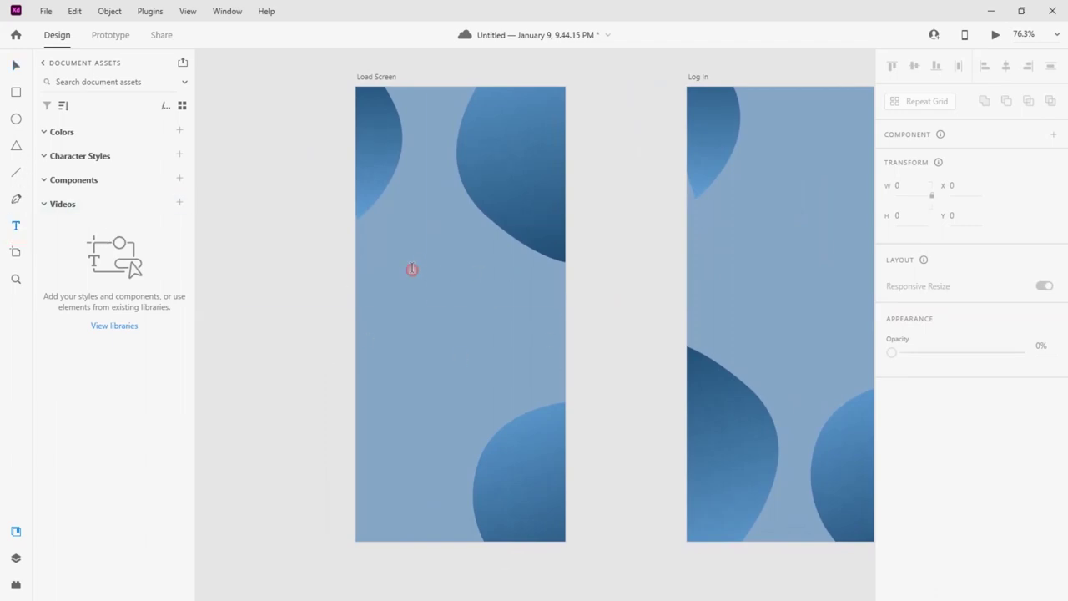
pyautogui.click(478, 333)
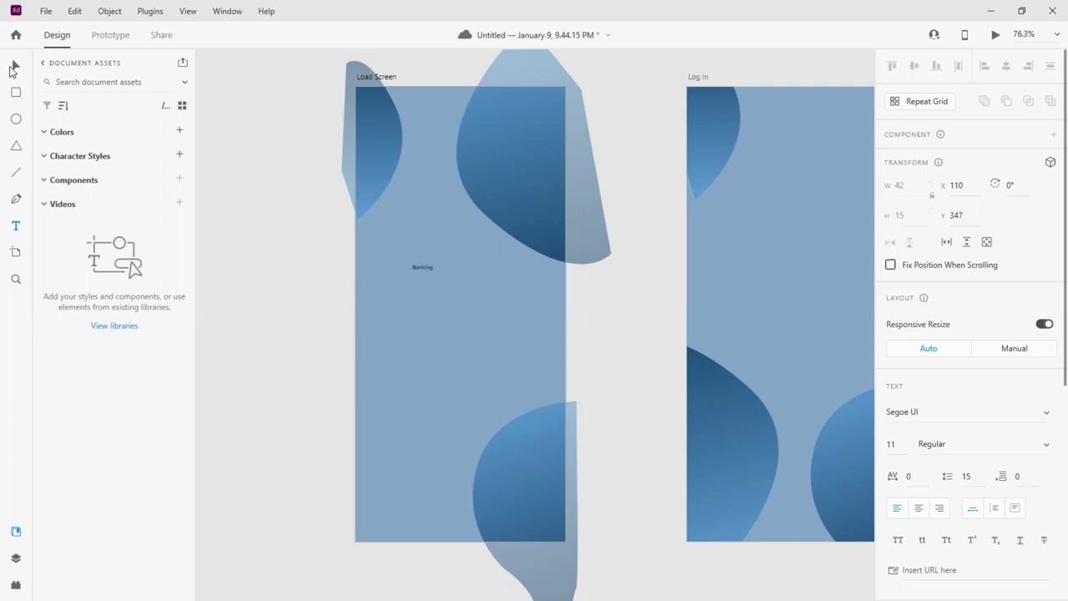
# Set the title's font to Poppins with Medium weight
pyautogui.click(13, 67)
pyautogui.click(949, 405)
pyautogui.write('Pop')
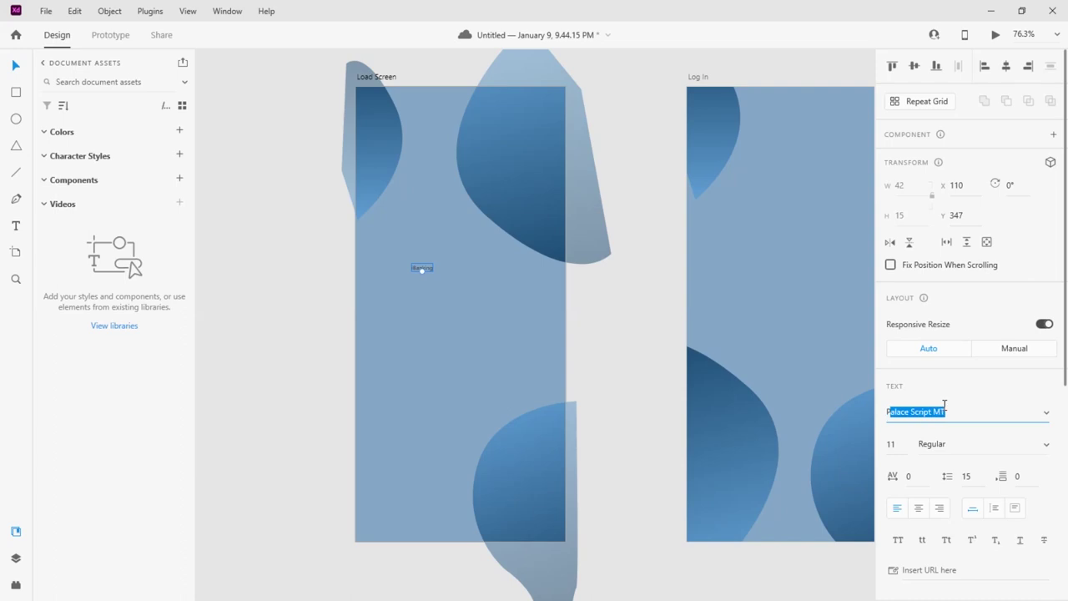
pyautogui.press('Return')
pyautogui.click(983, 444)
pyautogui.click(1041, 446)
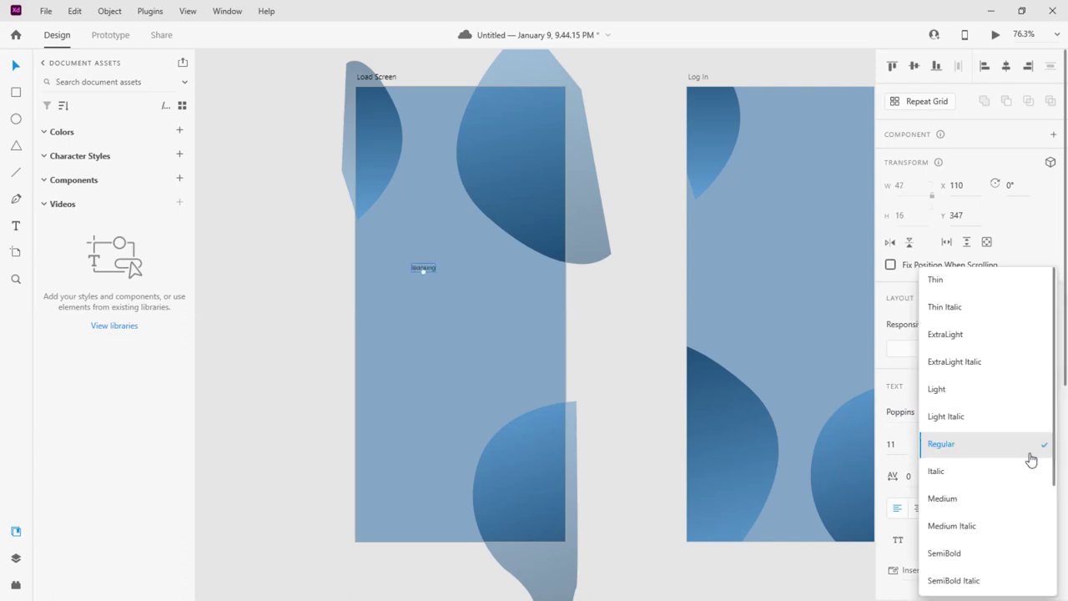
pyautogui.click(943, 498)
# Enlarge the iBanking title to size 61 and centre it horizontally on the artboard
pyautogui.moveTo(424, 274); pyautogui.dragTo(468, 318)
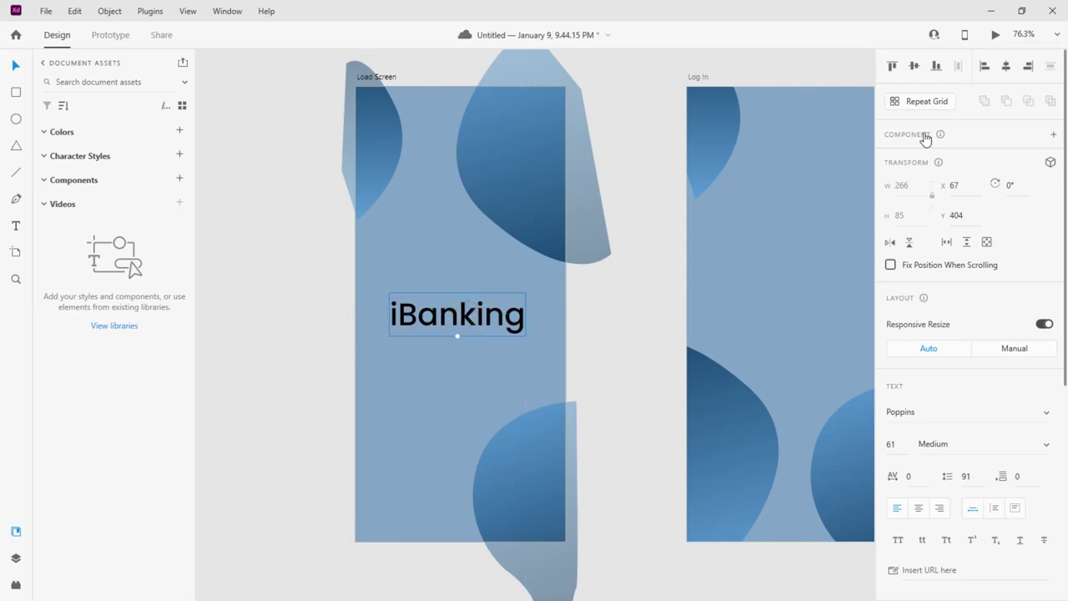
pyautogui.click(1006, 67)
pyautogui.scroll(-5, 986, 426)
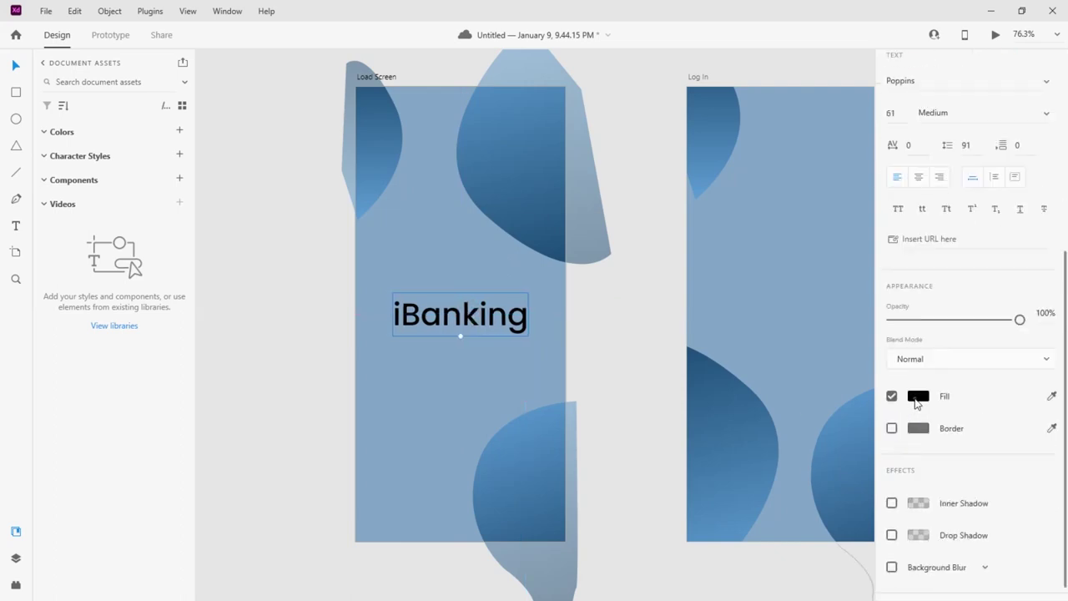
# Sample a blob's blue for the title fill, deepen it and save it as a swatch
pyautogui.click(917, 395)
pyautogui.click(871, 443)
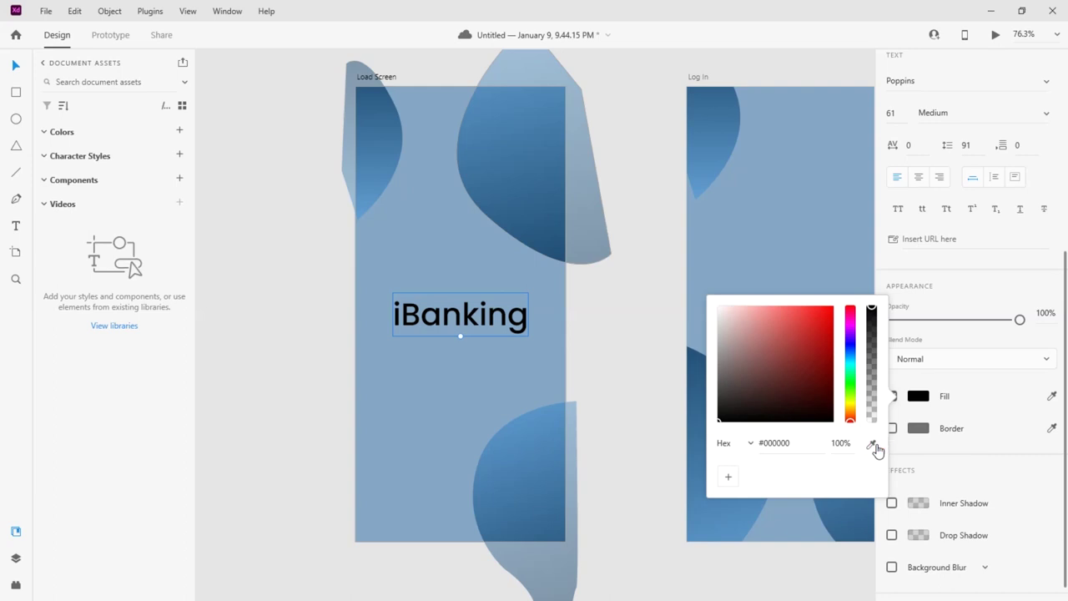
pyautogui.click(553, 231)
pyautogui.moveTo(806, 372)
pyautogui.mouseDown()
pyautogui.moveTo(838, 359)
pyautogui.moveTo(849, 367)
pyautogui.moveTo(835, 377)
pyautogui.mouseUp()
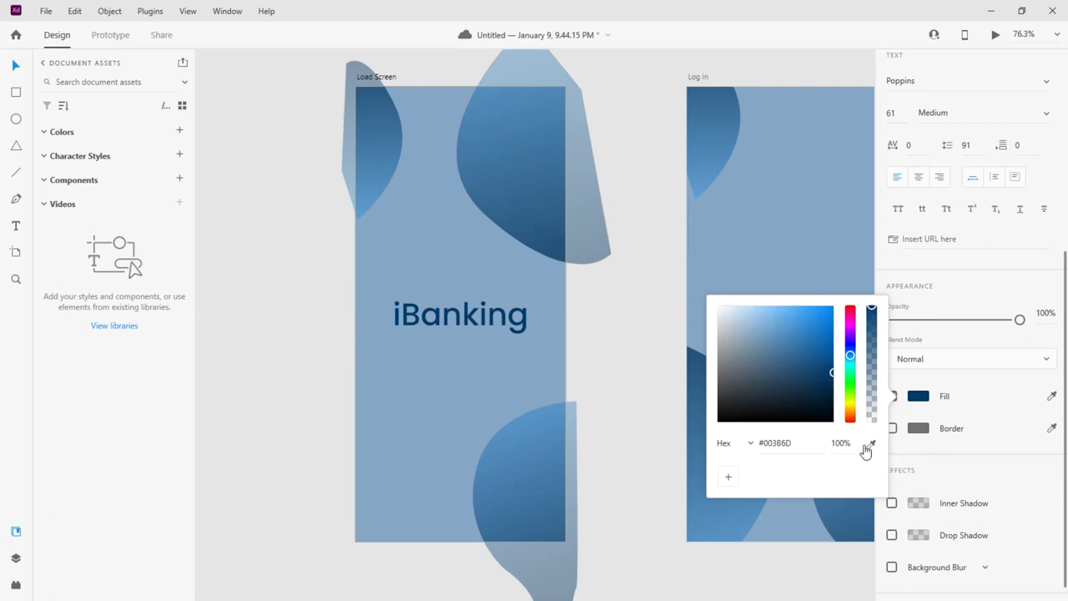
pyautogui.click(728, 476)
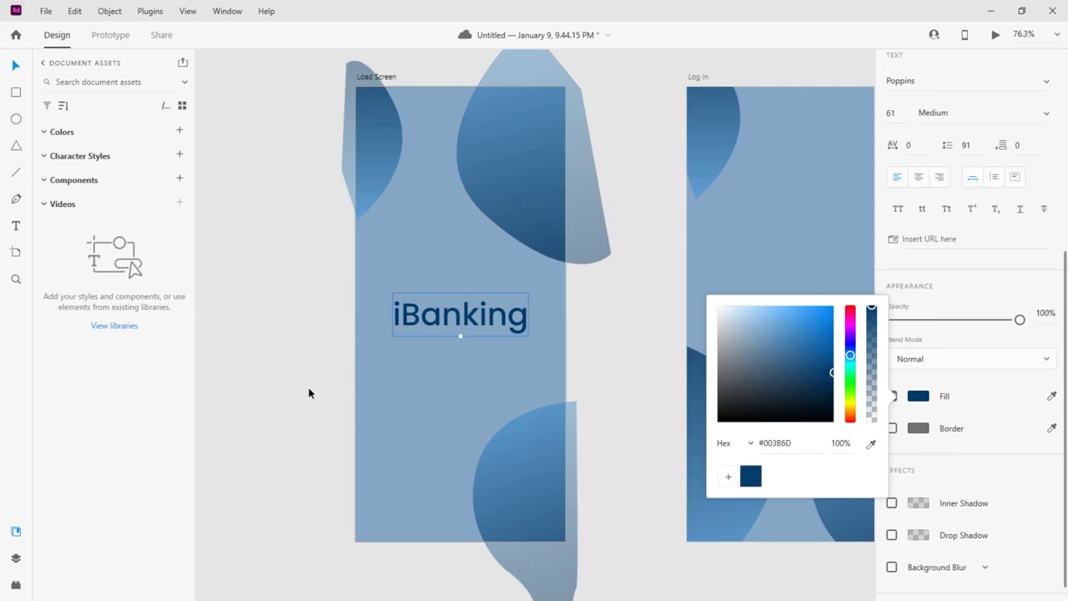
pyautogui.click(309, 393)
# Apply the saved dark blue swatch #003B6D to the iBanking title
pyautogui.click(466, 321)
pyautogui.scroll(2, 442, 320)
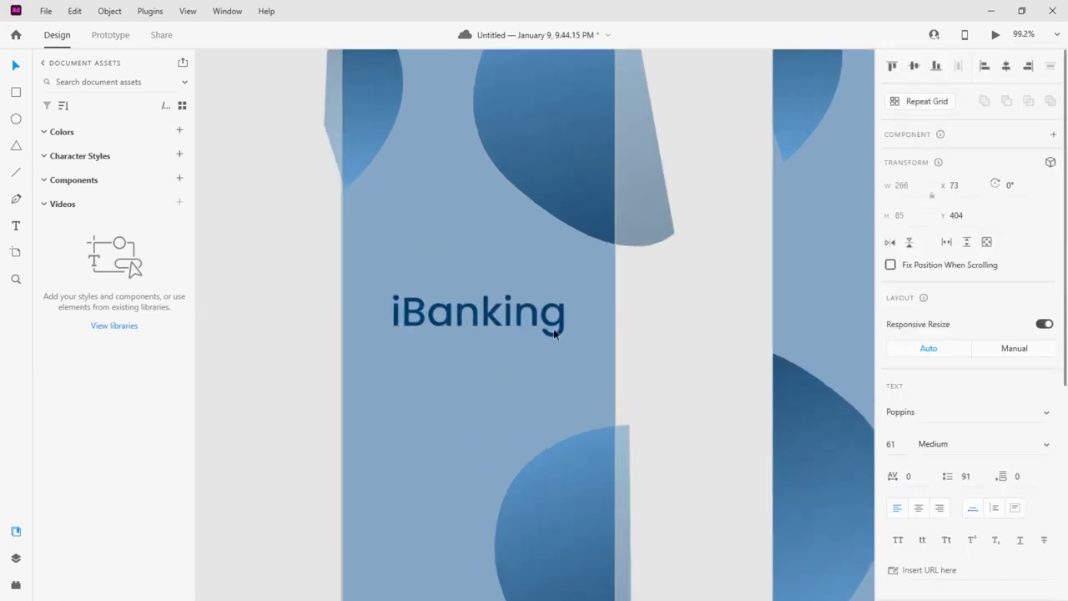
pyautogui.scroll(2, 555, 332)
pyautogui.scroll(-5, 959, 392)
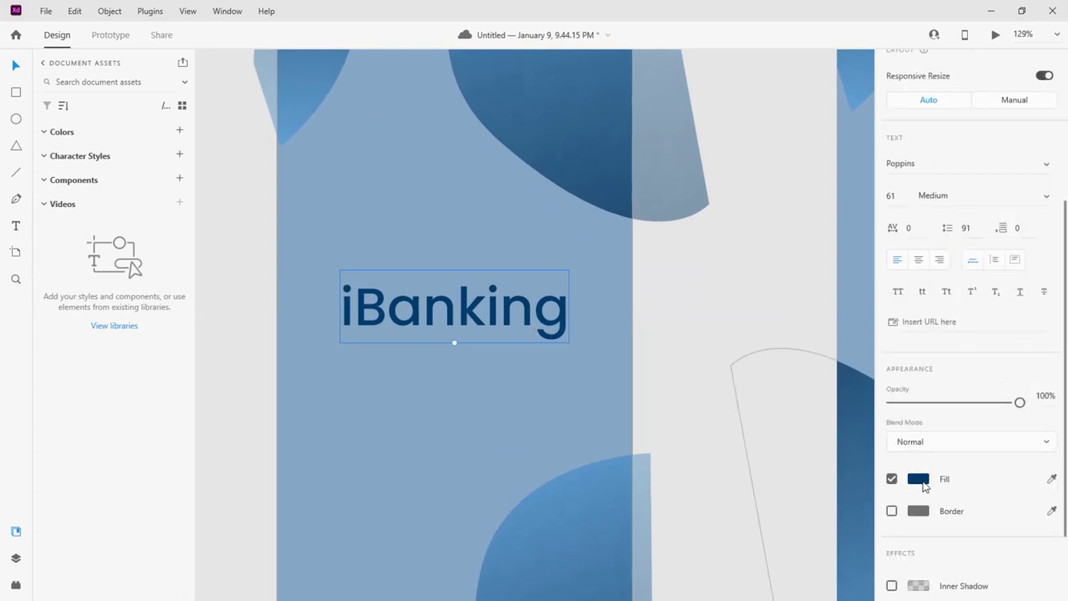
pyautogui.click(917, 479)
pyautogui.moveTo(806, 435); pyautogui.dragTo(680, 381)
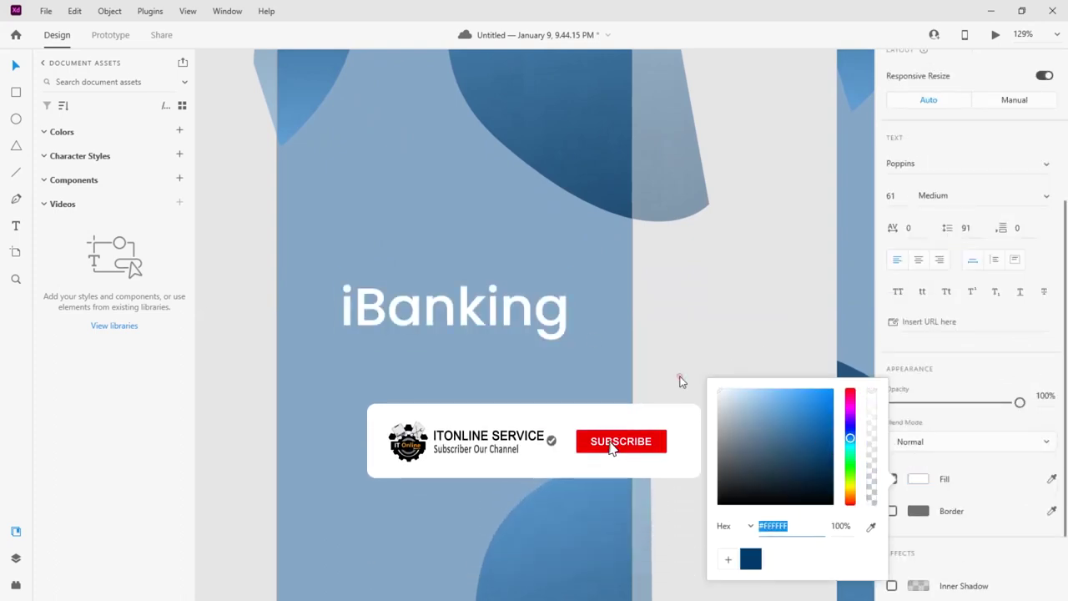
pyautogui.click(751, 559)
pyautogui.click(677, 283)
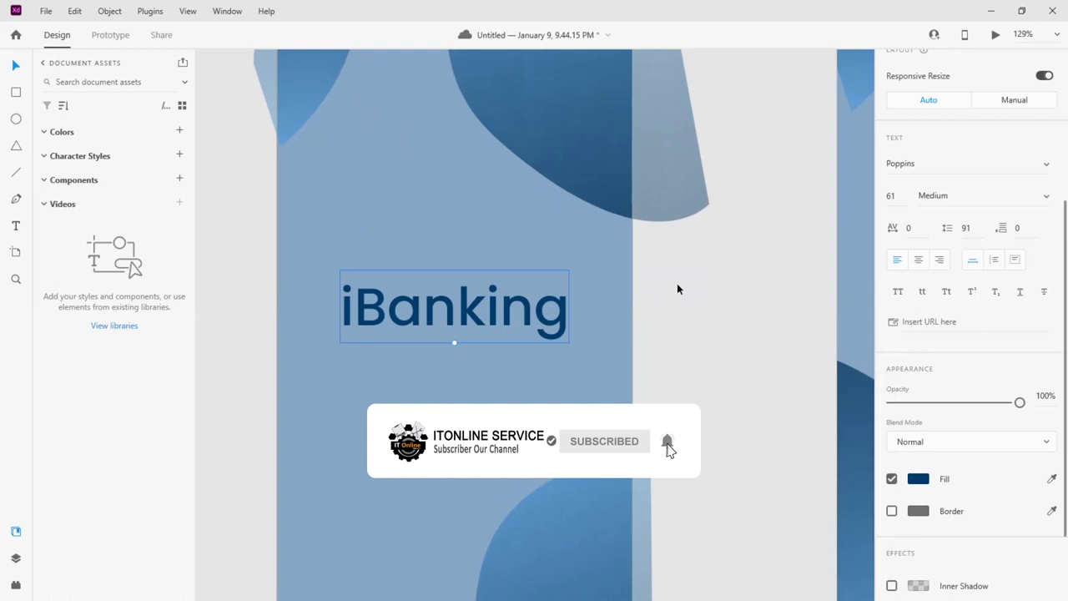
pyautogui.press('e')
pyautogui.scroll(2, 396, 359)
pyautogui.scroll(1, 396, 359)
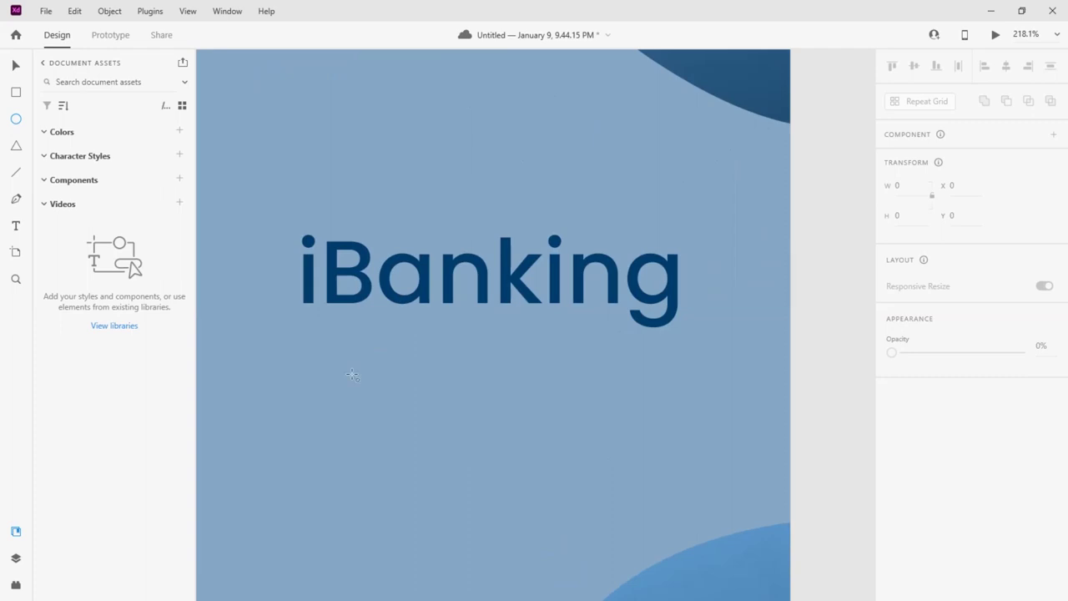
# Draw a thin 248 × 5 white rectangle beneath the iBanking title
pyautogui.moveTo(306, 360)
pyautogui.mouseDown()
pyautogui.moveTo(482, 393)
pyautogui.moveTo(677, 370)
pyautogui.mouseUp()
pyautogui.hotkey('ctrl', 'z')
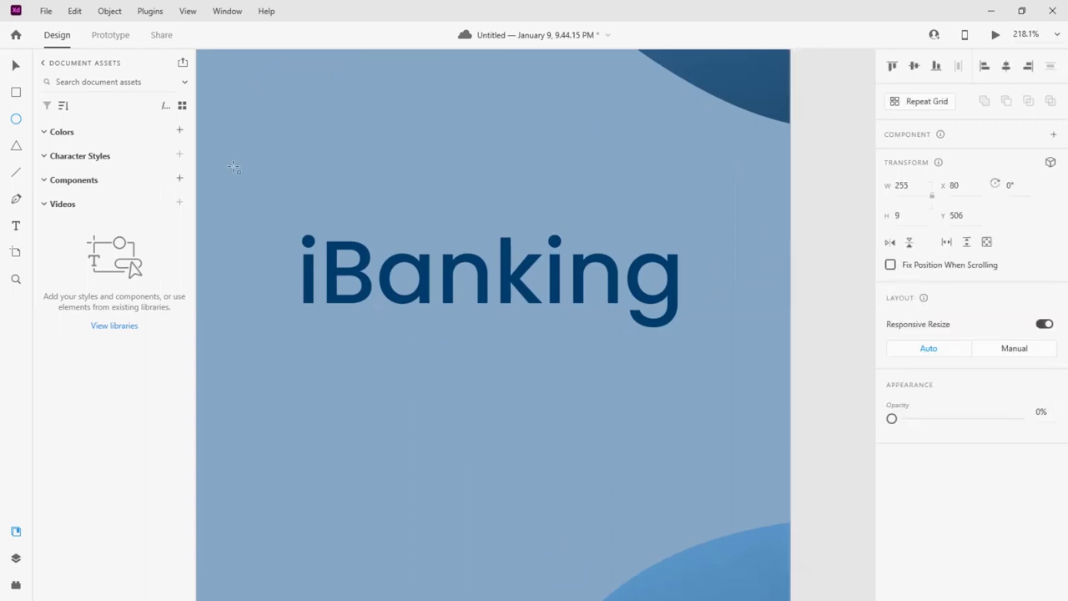
pyautogui.click(16, 91)
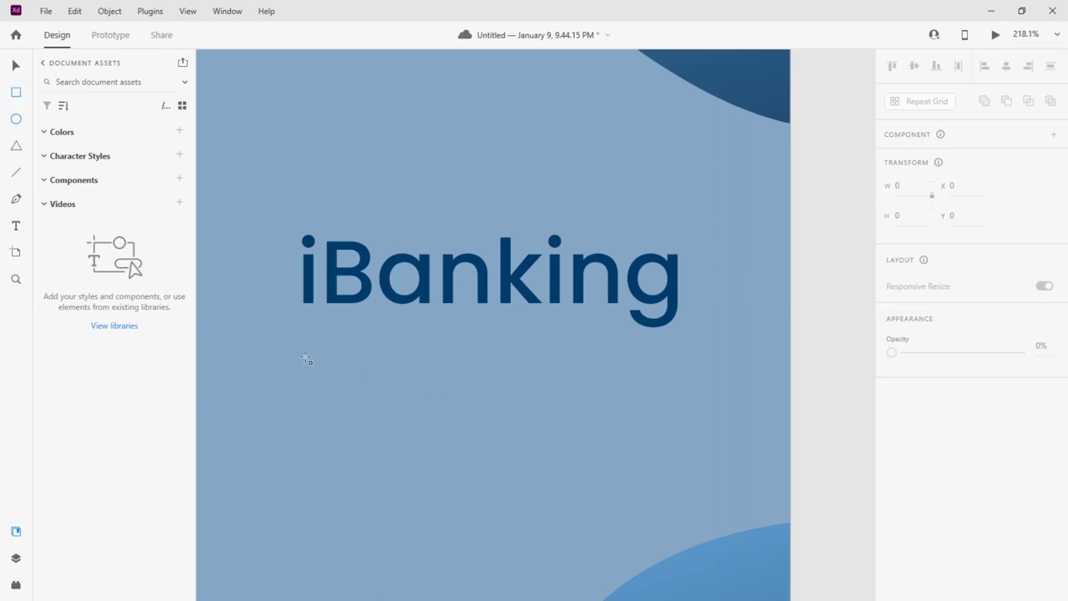
pyautogui.moveTo(309, 367)
pyautogui.mouseDown()
pyautogui.moveTo(684, 364)
pyautogui.moveTo(679, 381)
pyautogui.moveTo(672, 375)
pyautogui.mouseUp()
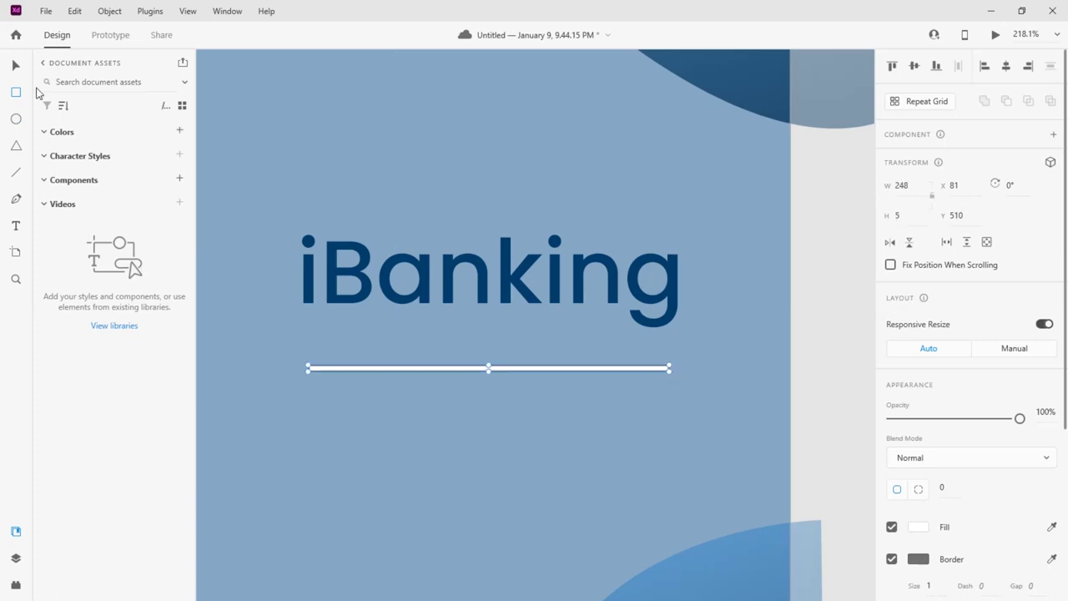
pyautogui.click(16, 66)
# Remove the bar's border and round its ends to a corner radius of 3
pyautogui.click(891, 559)
pyautogui.click(423, 348)
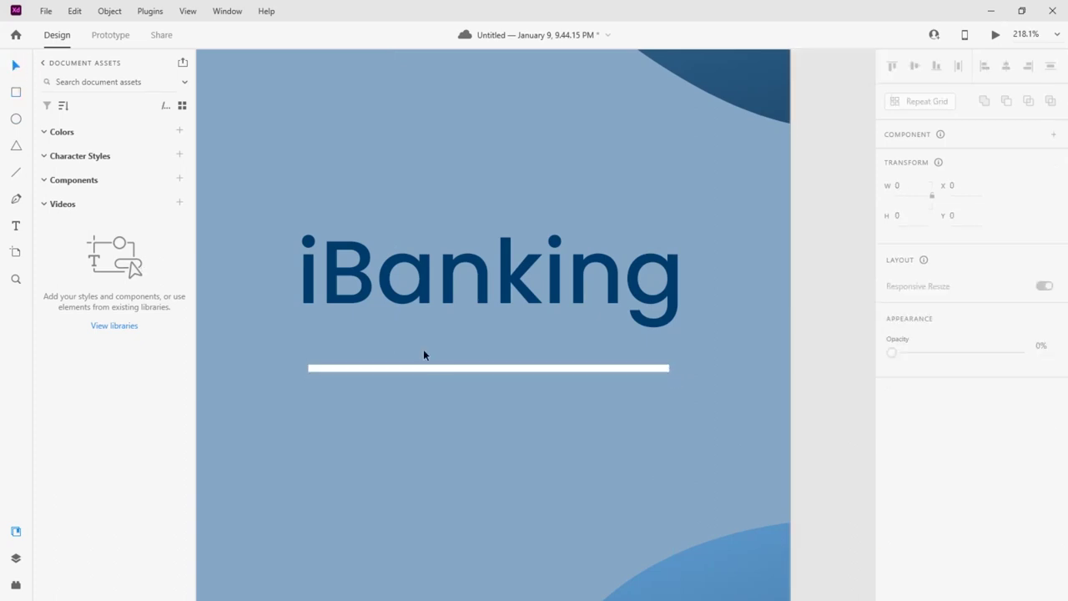
pyautogui.click(426, 368)
pyautogui.scroll(10, 309, 365)
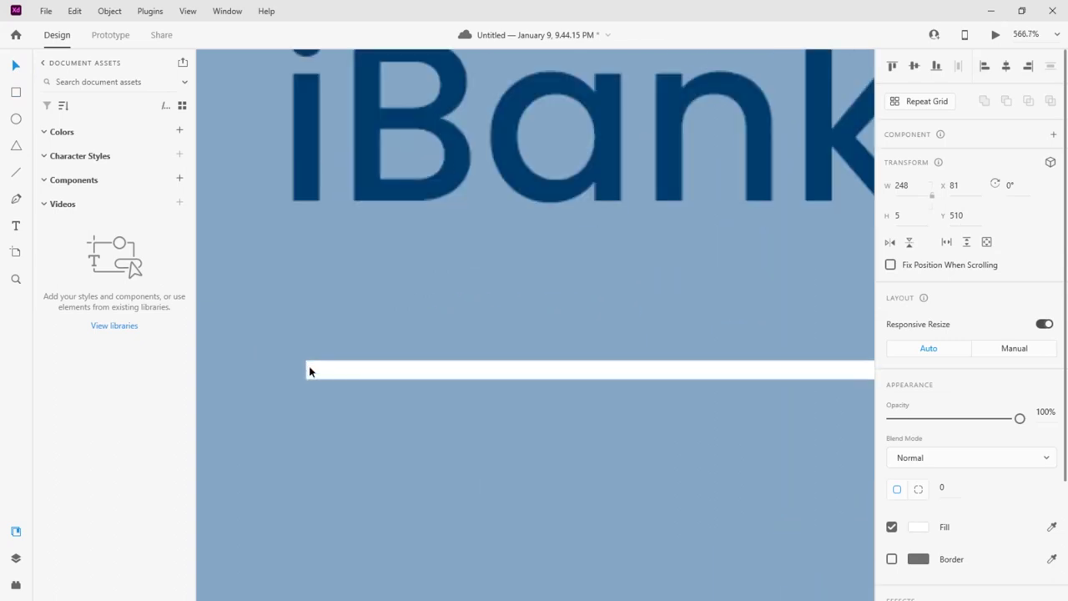
pyautogui.moveTo(281, 318); pyautogui.dragTo(364, 387)
pyautogui.scroll(-4, 272, 375)
pyautogui.scroll(-5, 271, 375)
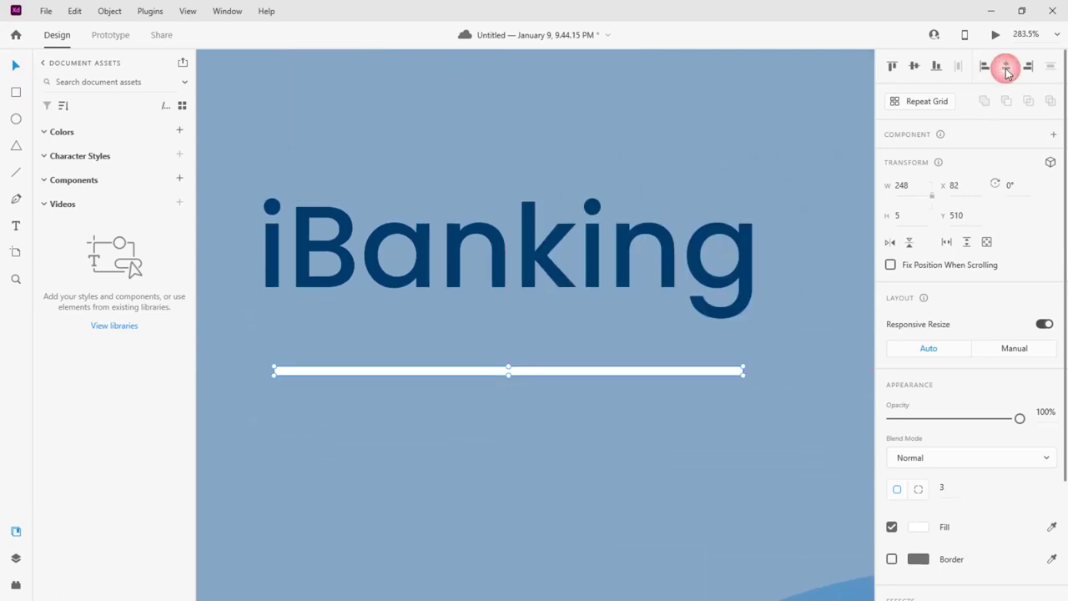
pyautogui.click(625, 267)
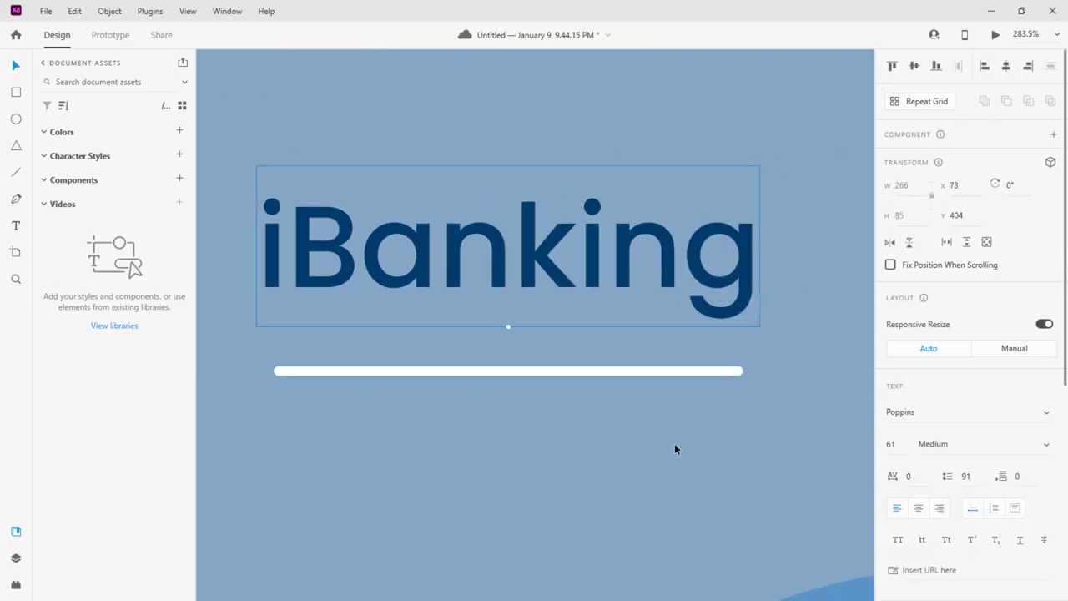
# Move the bar up, shorten it from the right and fill it with the saved navy
pyautogui.click(518, 372)
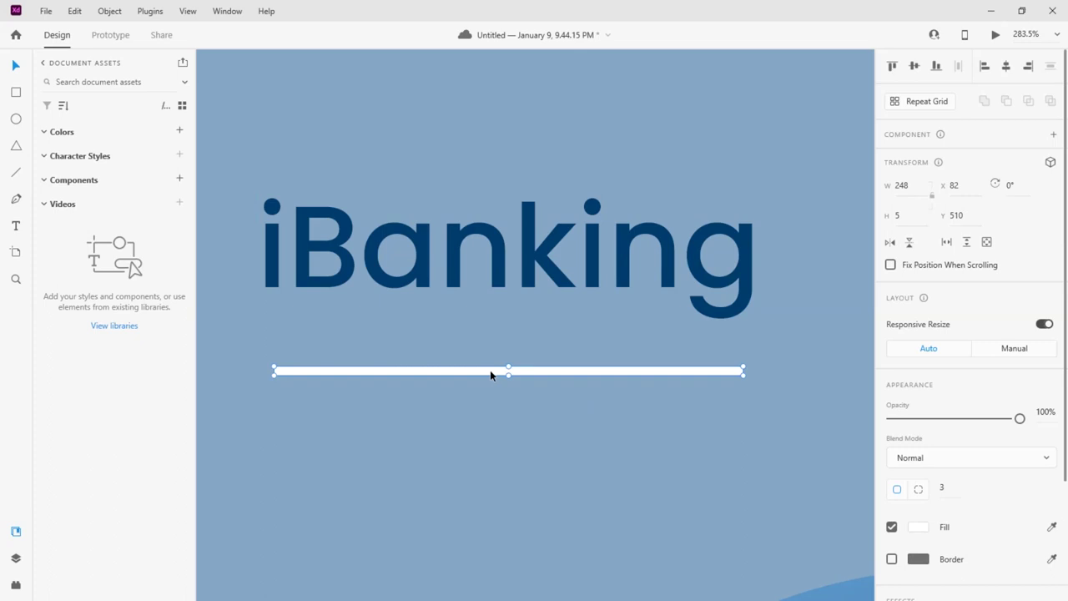
pyautogui.moveTo(490, 371); pyautogui.dragTo(490, 358)
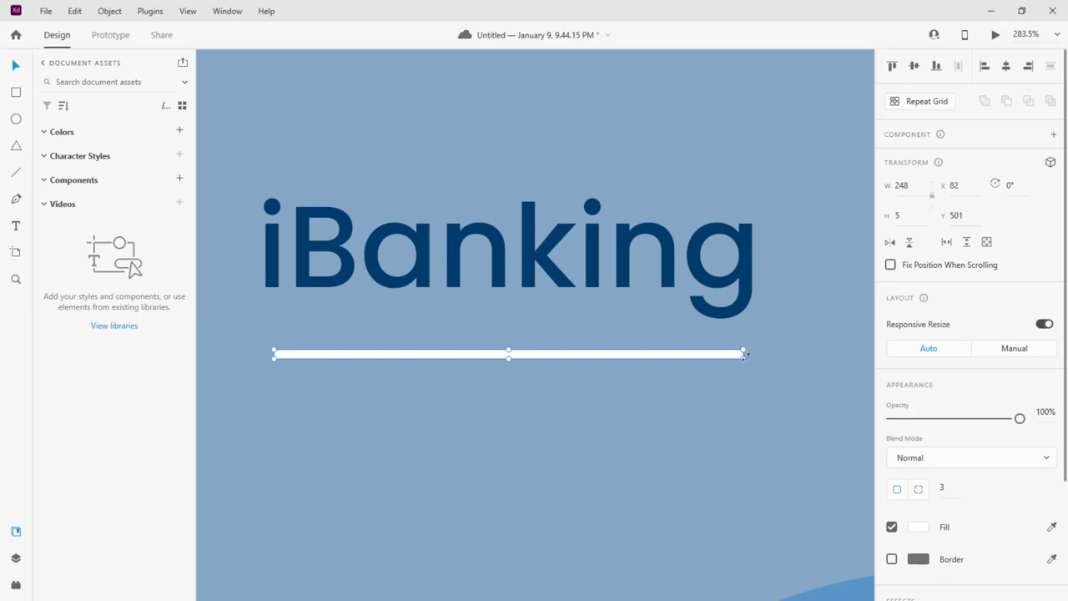
pyautogui.scroll(5, 744, 355)
pyautogui.moveTo(739, 353); pyautogui.dragTo(388, 358)
pyautogui.click(918, 527)
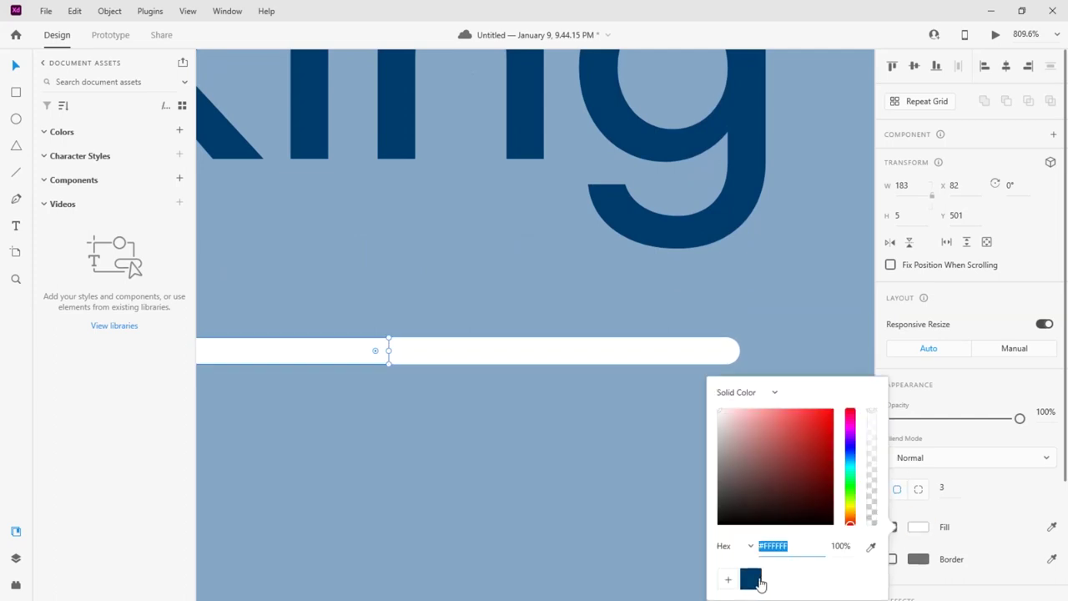
pyautogui.click(749, 579)
pyautogui.click(567, 501)
pyautogui.click(567, 500)
# Shorten the dark progress segment so it fills only the white bar's left part
pyautogui.scroll(-5, 693, 464)
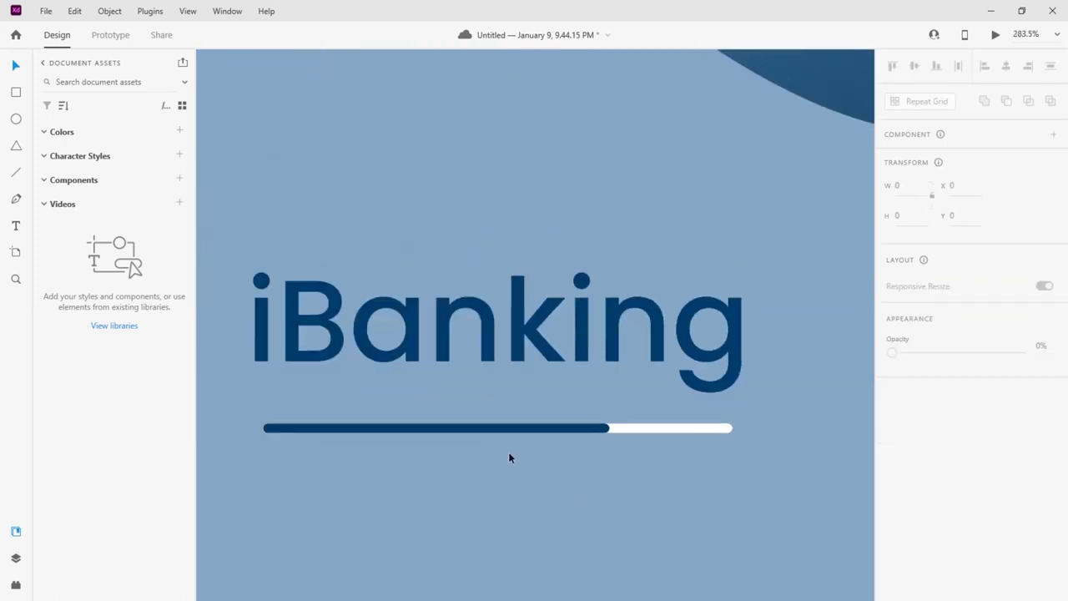
pyautogui.click(498, 429)
pyautogui.scroll(4, 610, 432)
pyautogui.moveTo(630, 423); pyautogui.dragTo(471, 423)
pyautogui.click(465, 509)
pyautogui.scroll(-6, 490, 469)
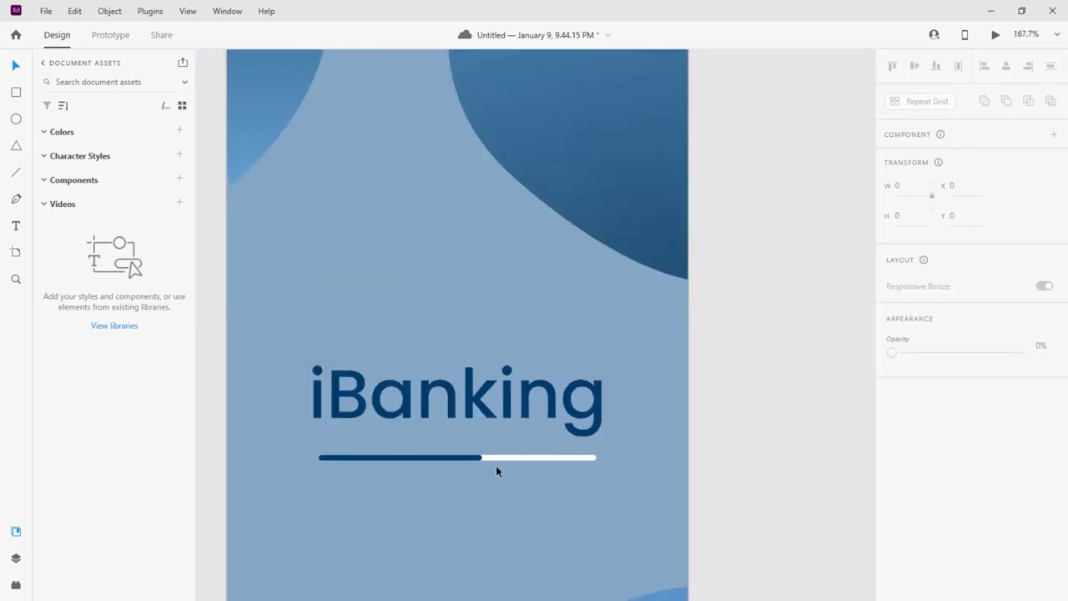
pyautogui.scroll(-2, 497, 468)
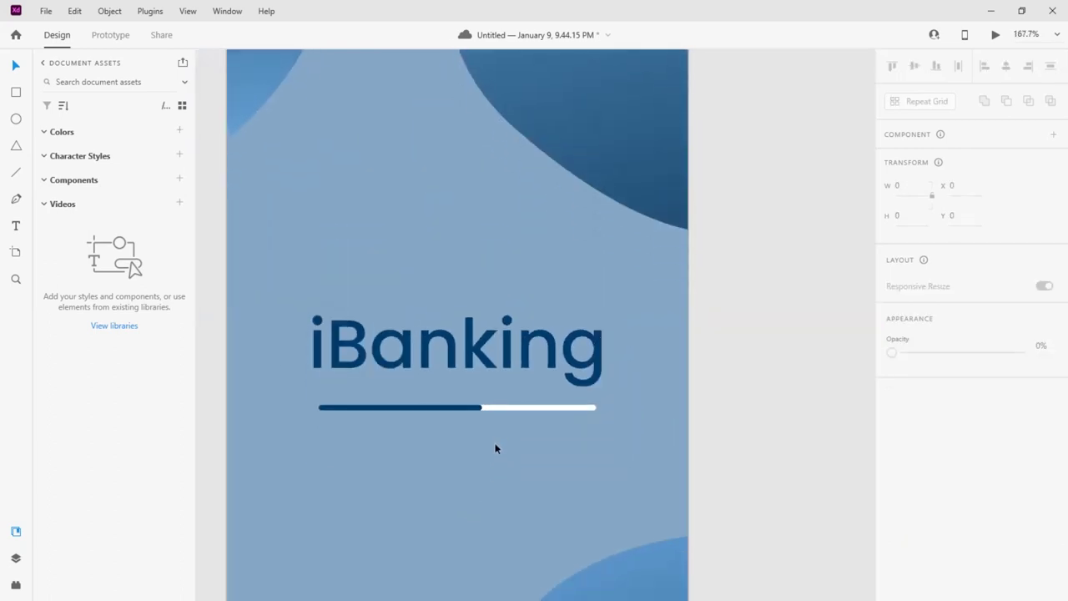
# Move the whole loading bar up just under the title, to Y 550
pyautogui.click(446, 406)
pyautogui.moveTo(444, 409); pyautogui.dragTo(439, 484)
pyautogui.scroll(-6, 436, 482)
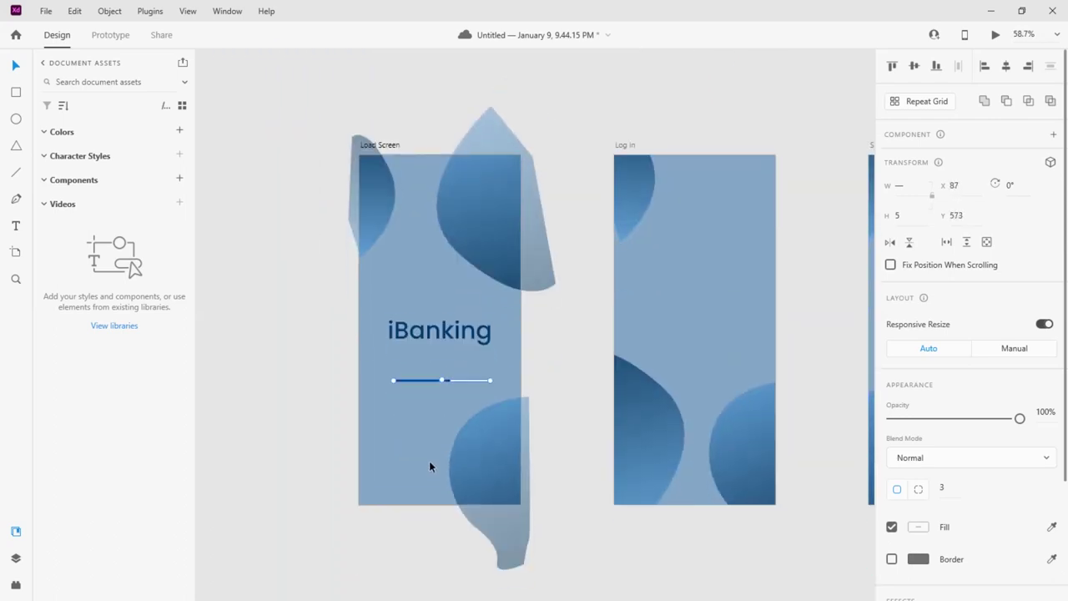
pyautogui.scroll(6, 428, 384)
pyautogui.moveTo(442, 374); pyautogui.dragTo(439, 347)
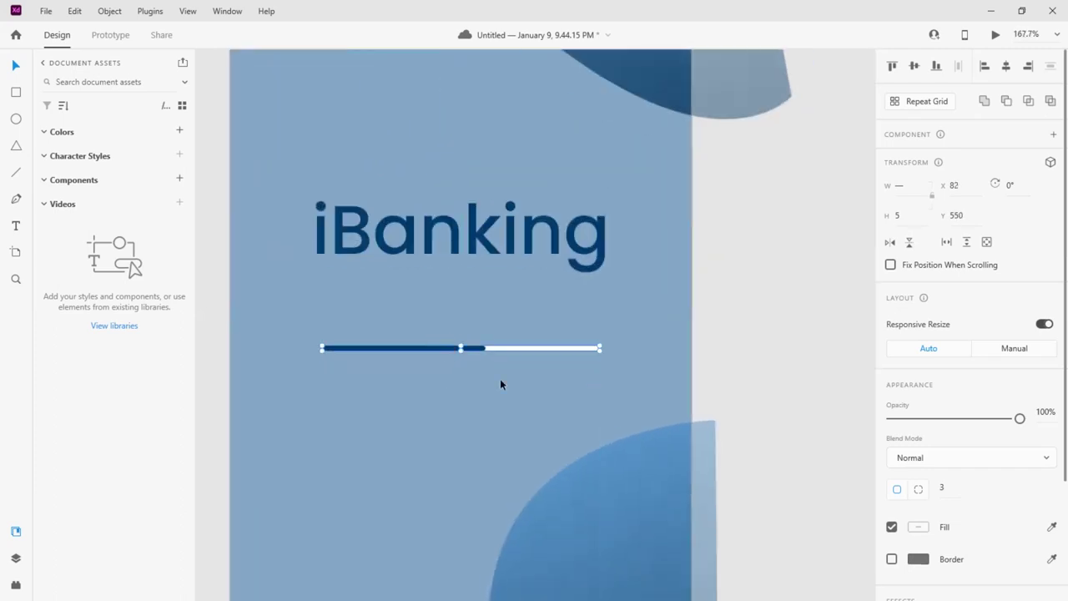
pyautogui.click(394, 387)
# Duplicate the iBanking title below itself at font size 12, aligned to the bar's left end
pyautogui.moveTo(427, 238); pyautogui.dragTo(425, 309)
pyautogui.click(890, 443)
pyautogui.write('12')
pyautogui.press('Return')
pyautogui.click(415, 406)
pyautogui.moveTo(352, 330)
pyautogui.mouseDown()
pyautogui.moveTo(457, 336)
pyautogui.moveTo(359, 339)
pyautogui.mouseUp()
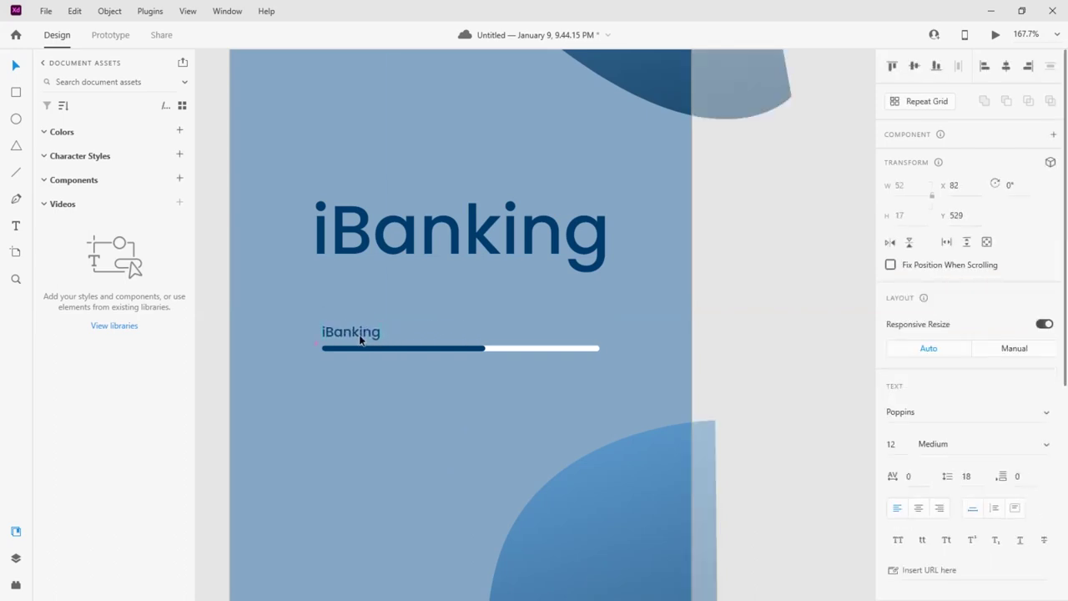
# Retype the copy to read 'Update data:// System iBanking'
pyautogui.doubleClick(359, 340)
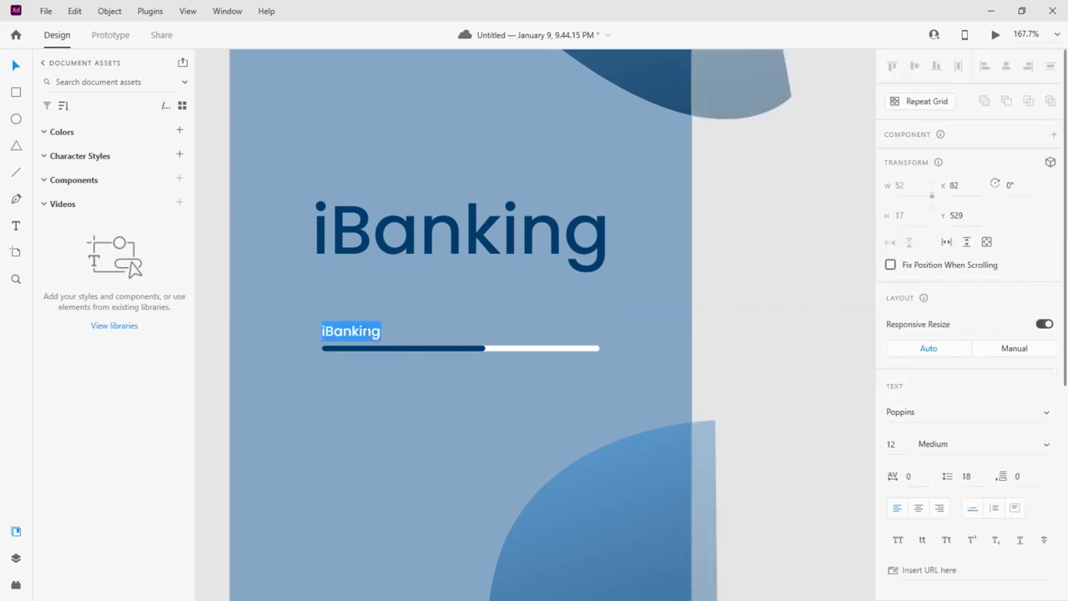
pyautogui.write('Upa')
pyautogui.press('BackSpace')
pyautogui.write('dte')
pyautogui.press('BackSpace')
pyautogui.press('BackSpace')
pyautogui.press('BackSpace')
pyautogui.write('ad')
pyautogui.press('BackSpace')
pyautogui.press('BackSpace')
pyautogui.write('date data:// ')
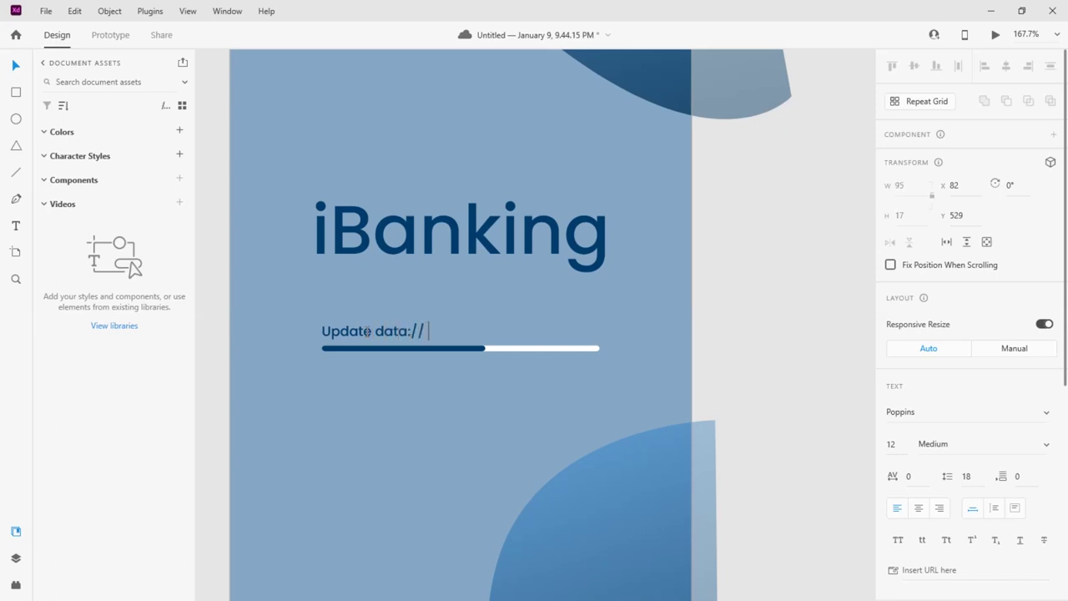
pyautogui.write('Sys')
pyautogui.write('tem ')
pyautogui.write('iBn')
pyautogui.press('BackSpace')
pyautogui.write('Bn')
pyautogui.press('BackSpace')
pyautogui.write('ang')
pyautogui.press('BackSpace')
pyautogui.write('king')
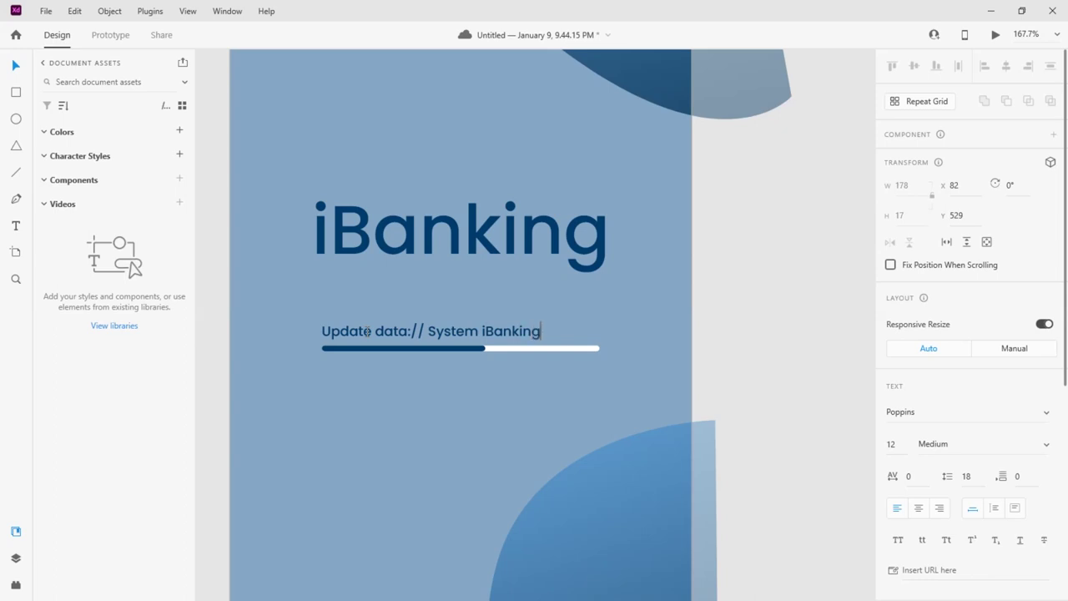
pyautogui.click(19, 66)
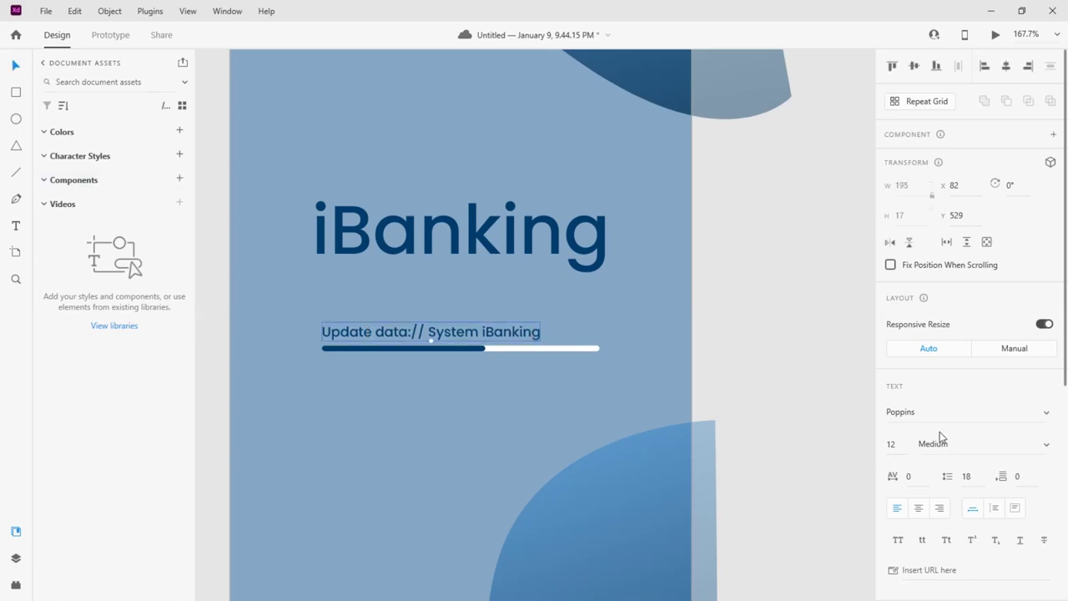
# Shrink the caption's font size to 8
pyautogui.click(893, 443)
pyautogui.write('11')
pyautogui.press('Return')
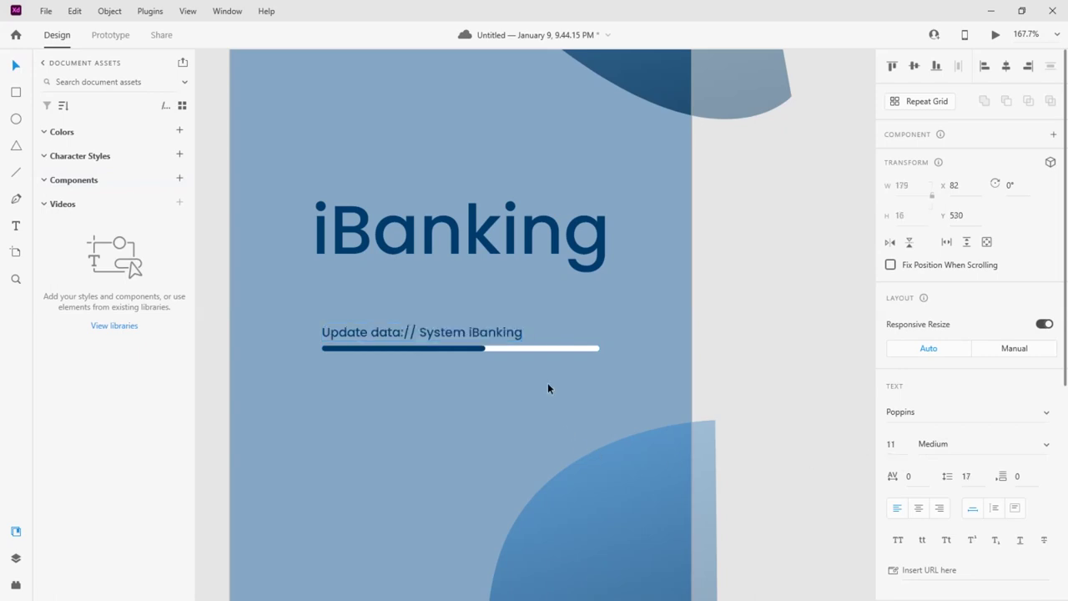
pyautogui.click(566, 427)
pyautogui.click(432, 332)
pyautogui.click(888, 445)
pyautogui.write('8')
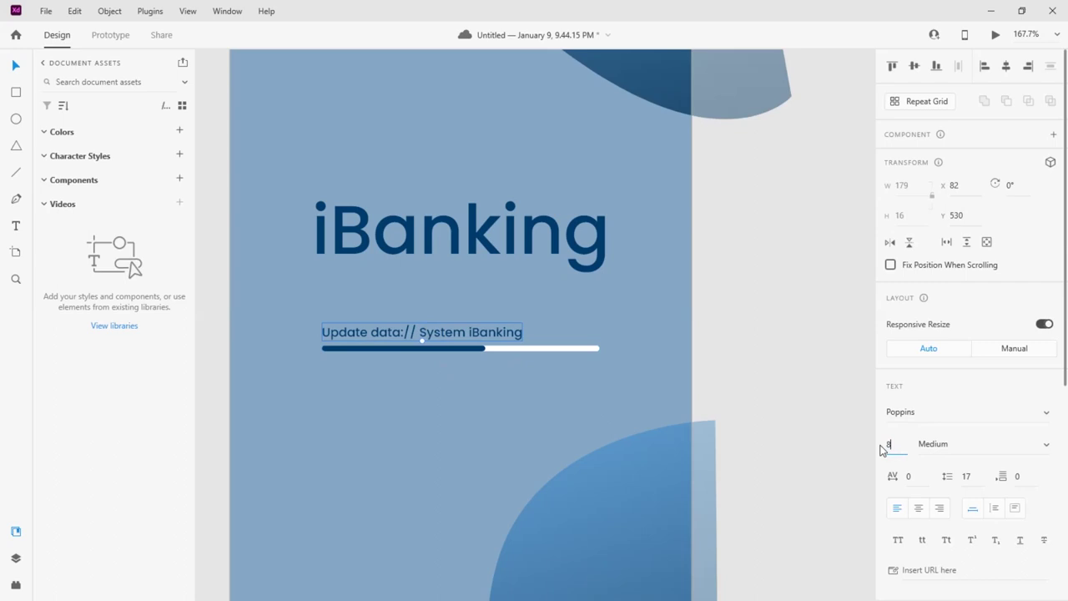
pyautogui.press('Return')
# Centre the caption horizontally above the loading bar
pyautogui.click(500, 452)
pyautogui.click(406, 330)
pyautogui.moveTo(371, 331); pyautogui.dragTo(419, 332)
pyautogui.click(1007, 67)
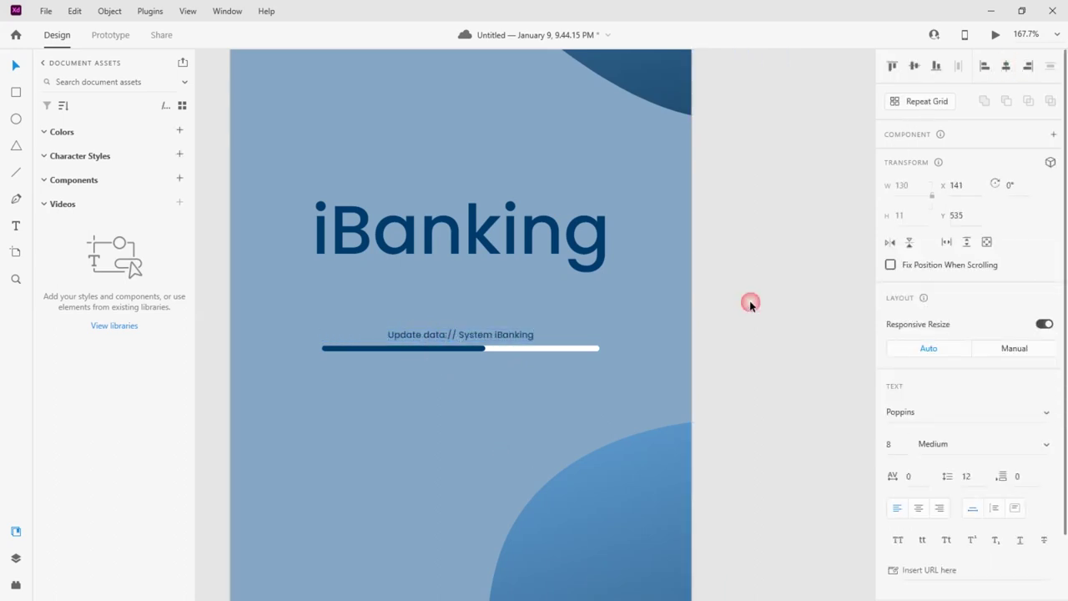
pyautogui.click(749, 300)
pyautogui.scroll(-2, 503, 441)
pyautogui.scroll(-4, 340, 309)
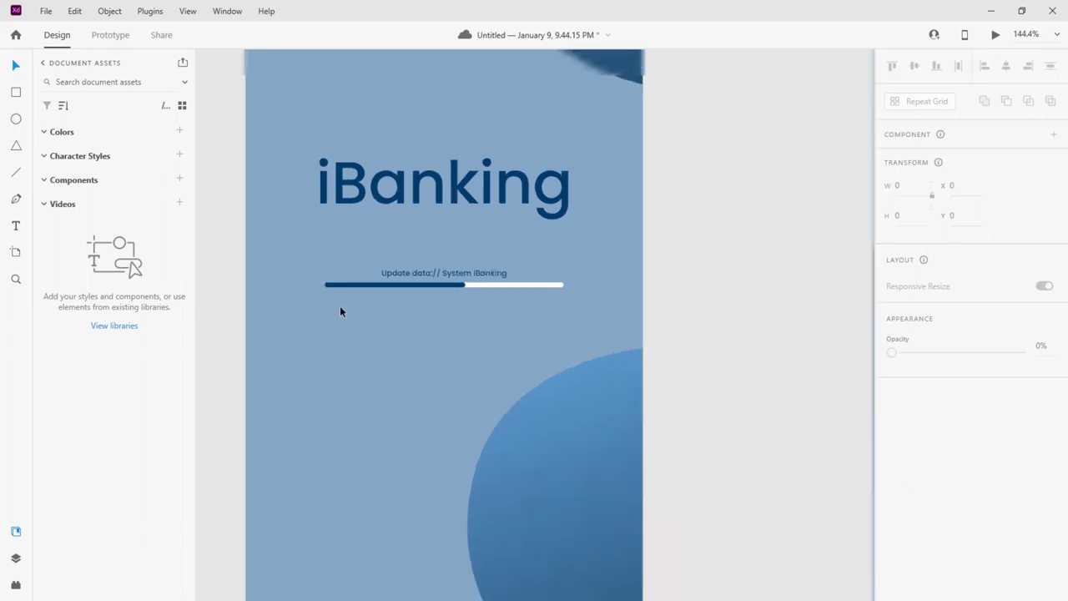
pyautogui.scroll(1, 362, 300)
pyautogui.scroll(-1, 335, 332)
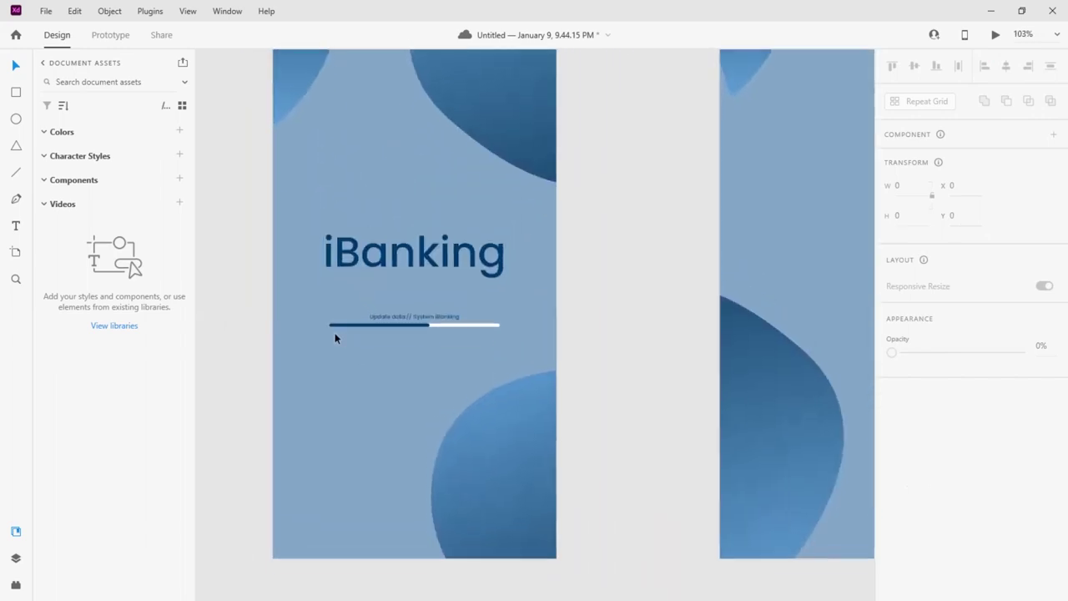
pyautogui.scroll(4, 304, 332)
pyautogui.scroll(-2, 528, 317)
pyautogui.scroll(2, 527, 317)
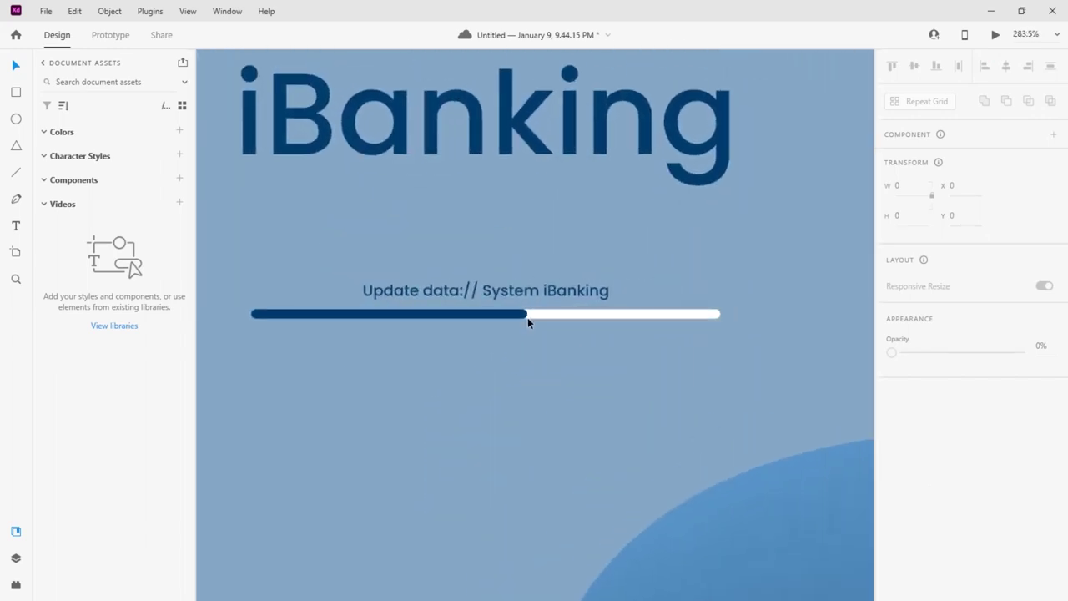
pyautogui.click(469, 317)
pyautogui.doubleClick(469, 317)
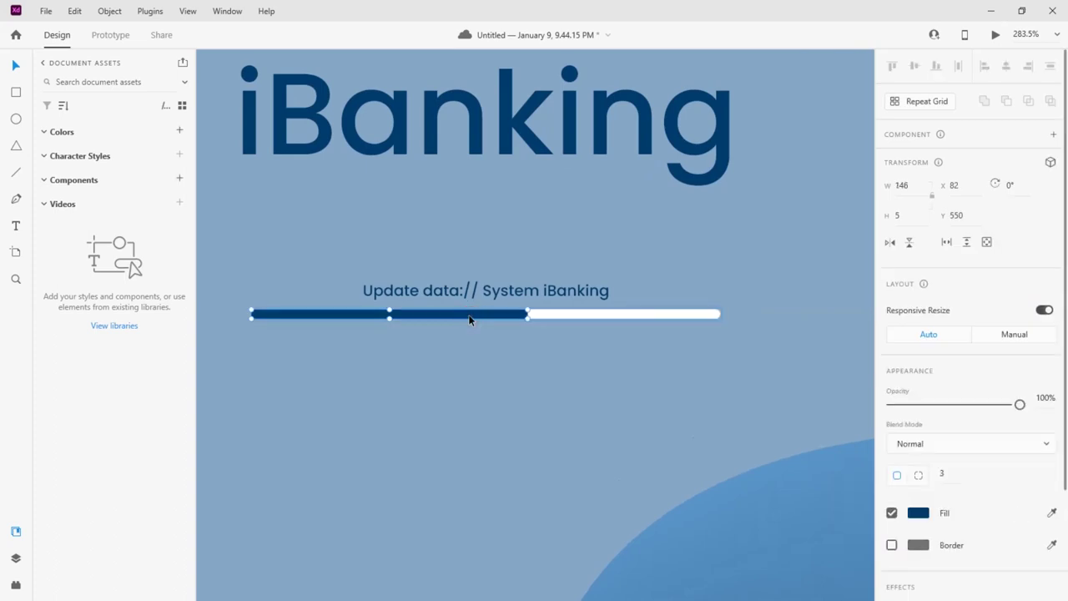
pyautogui.click(516, 323)
# Turn the loading bar group into a component and view its state options
pyautogui.click(517, 315)
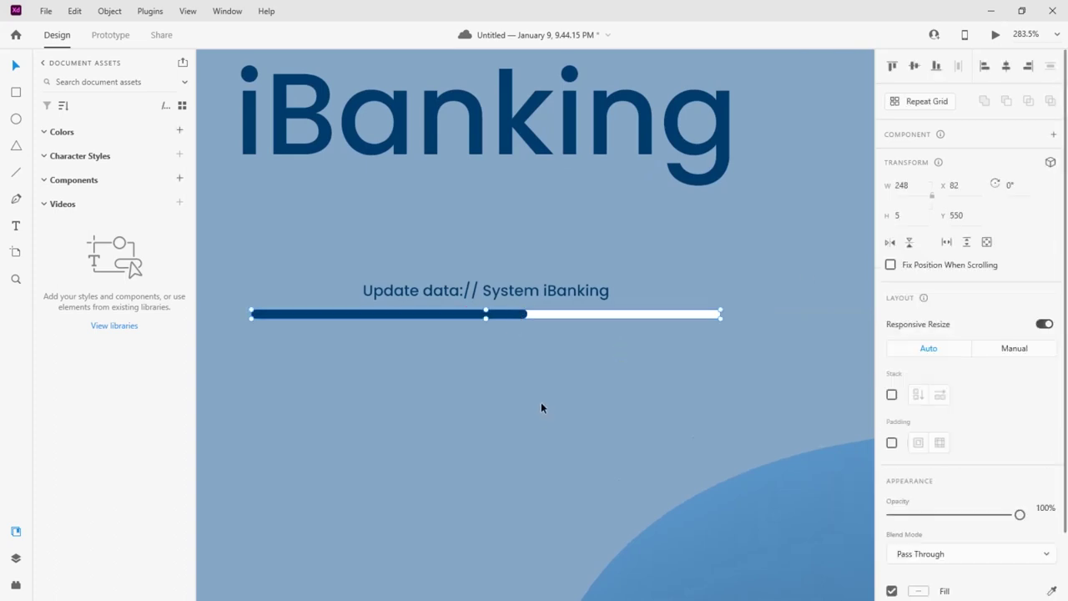
pyautogui.hotkey('ctrl', 'k')
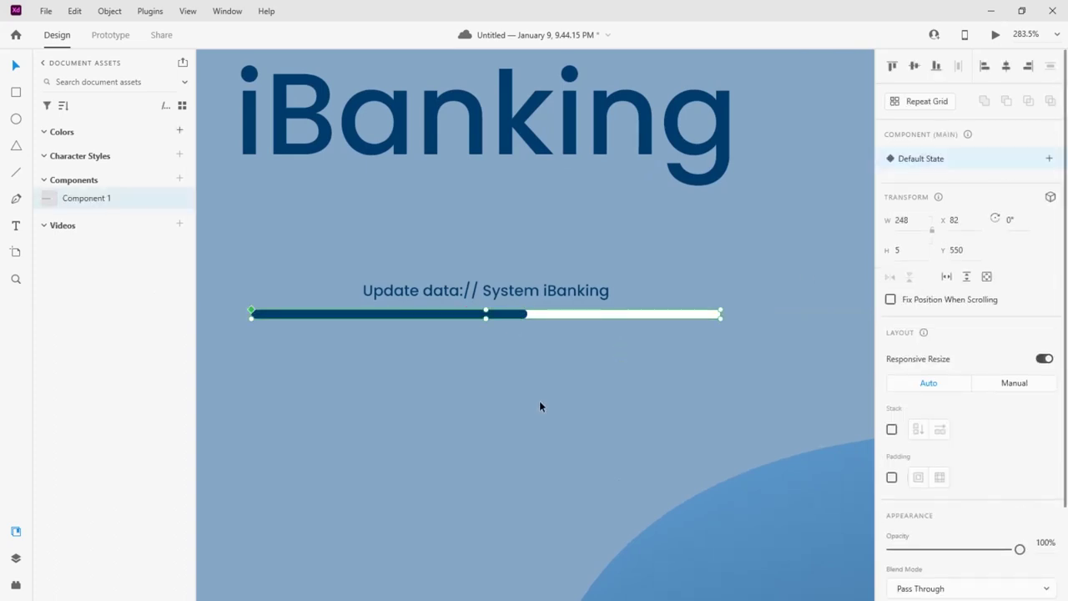
pyautogui.click(1049, 158)
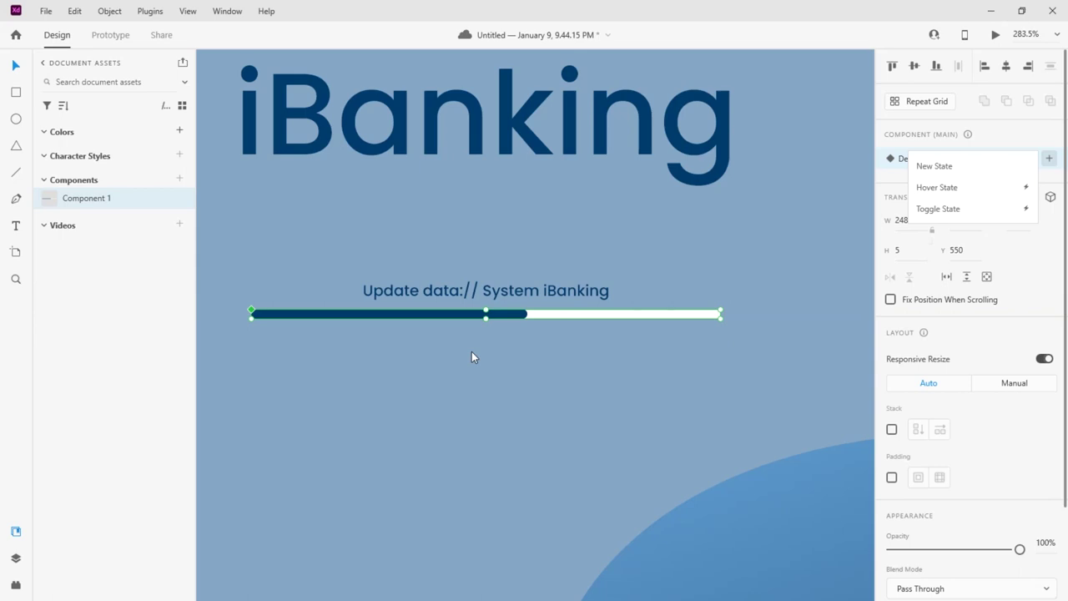
pyautogui.click(553, 356)
pyautogui.click(546, 355)
# Ungroup the component so the loading bar is a plain object again
pyautogui.click(527, 317)
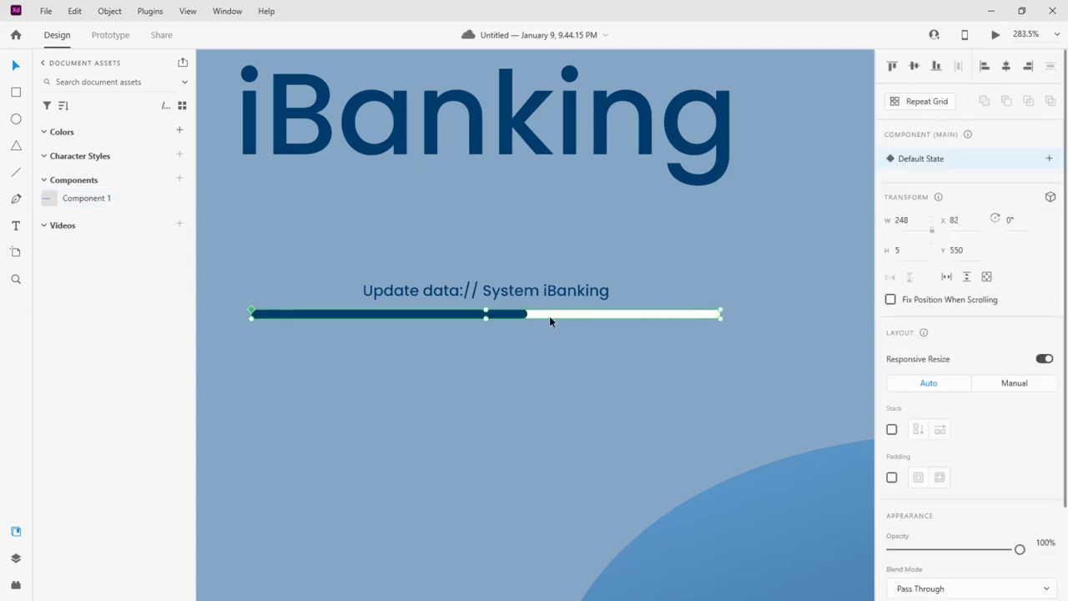
pyautogui.rightClick(551, 317)
pyautogui.click(596, 248)
pyautogui.click(549, 361)
pyautogui.click(581, 314)
pyautogui.click(648, 353)
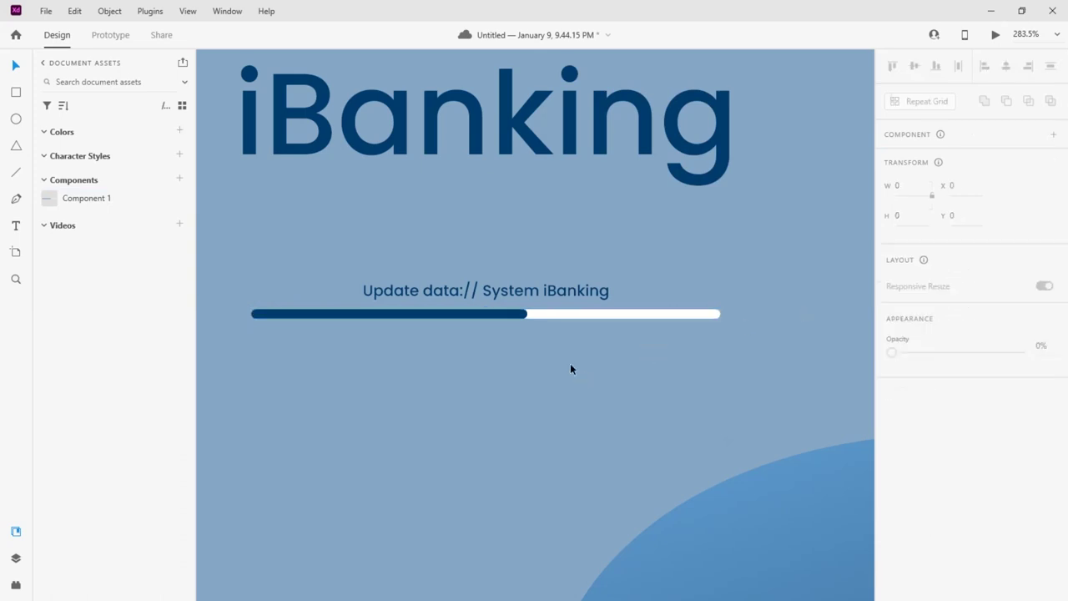
# Group the iBanking title with the loading bar and centre the group vertically
pyautogui.scroll(-6, 403, 332)
pyautogui.scroll(-3, 449, 319)
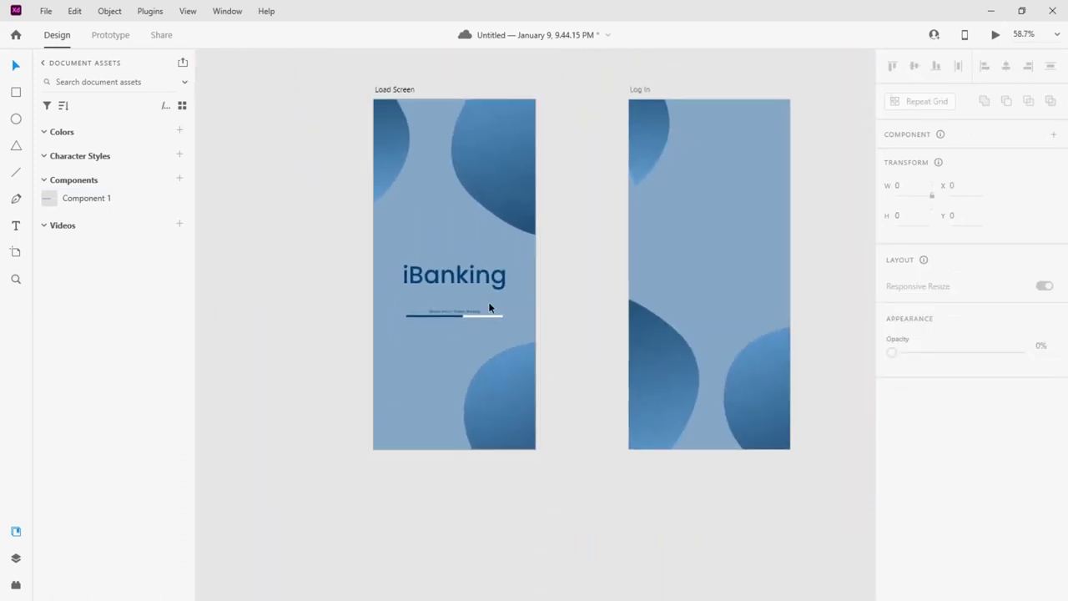
pyautogui.scroll(1, 491, 308)
pyautogui.click(440, 348)
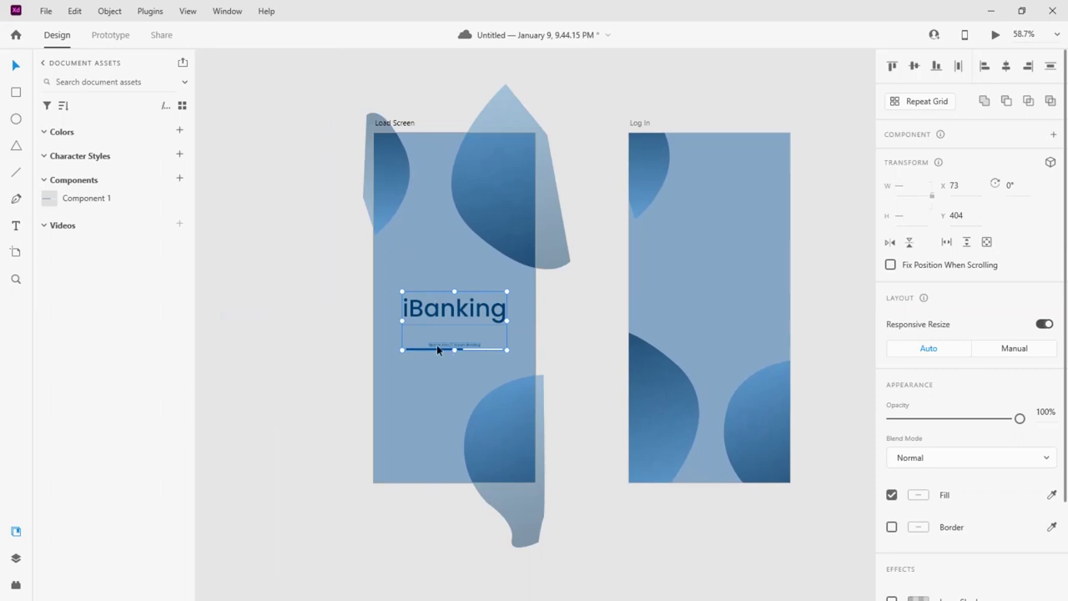
pyautogui.hotkey('ctrl', 'g')
pyautogui.click(913, 66)
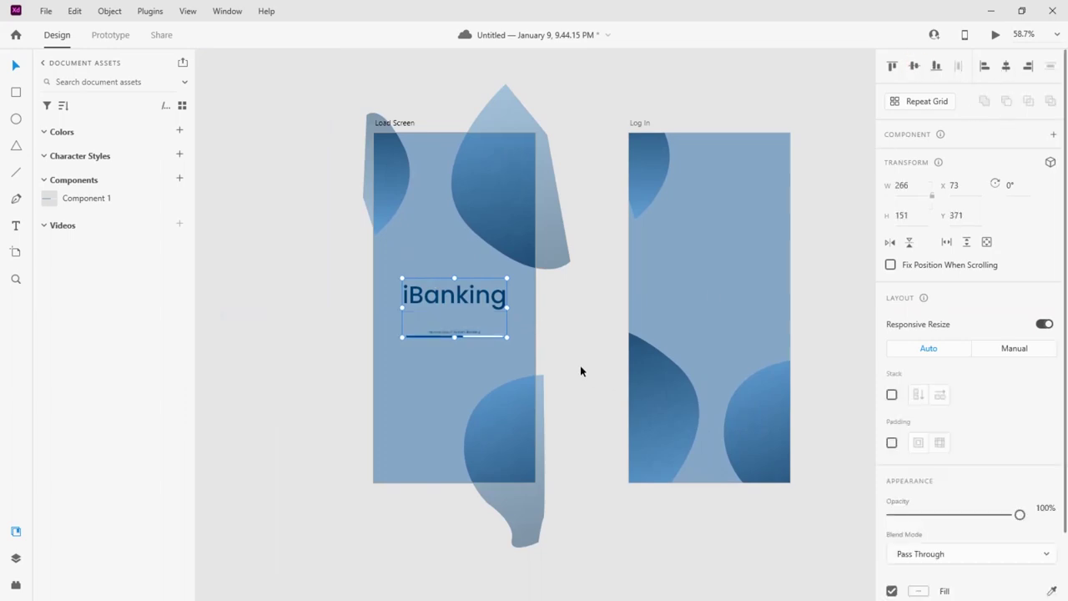
pyautogui.click(580, 370)
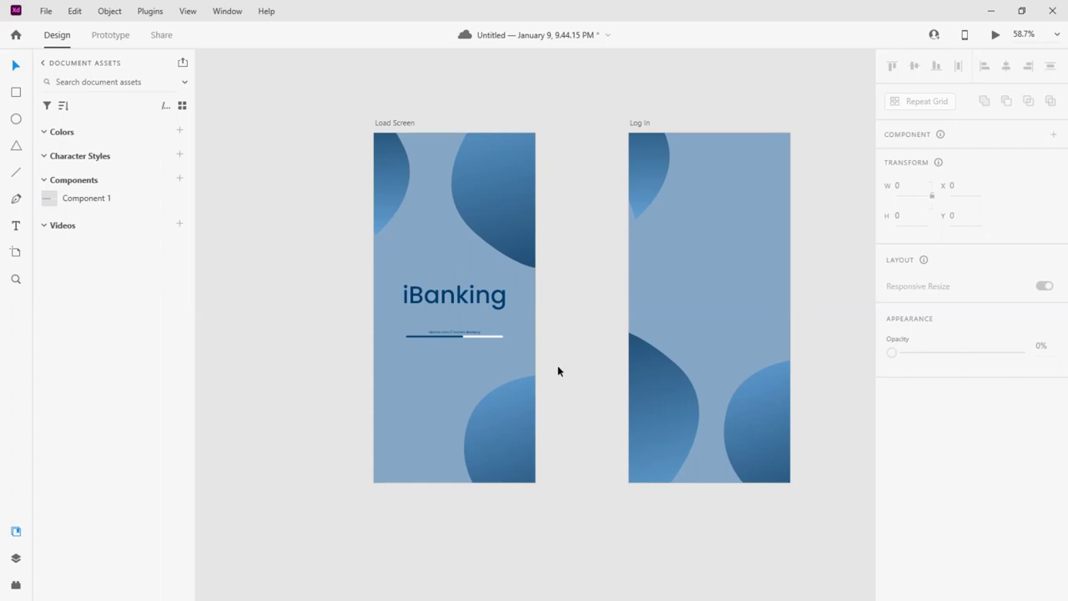
# Preview the Load Screen design
pyautogui.scroll(-2, 514, 352)
pyautogui.scroll(4, 531, 337)
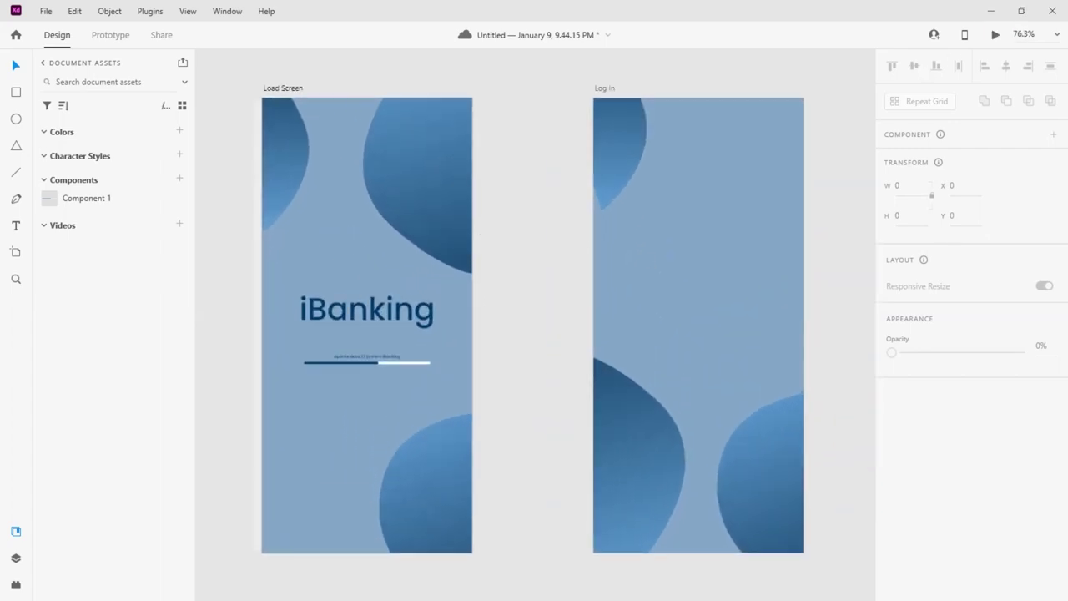
pyautogui.hotkey('ctrl', 'Return')
# Move the preview window aside and close it
pyautogui.moveTo(493, 126); pyautogui.dragTo(493, 74)
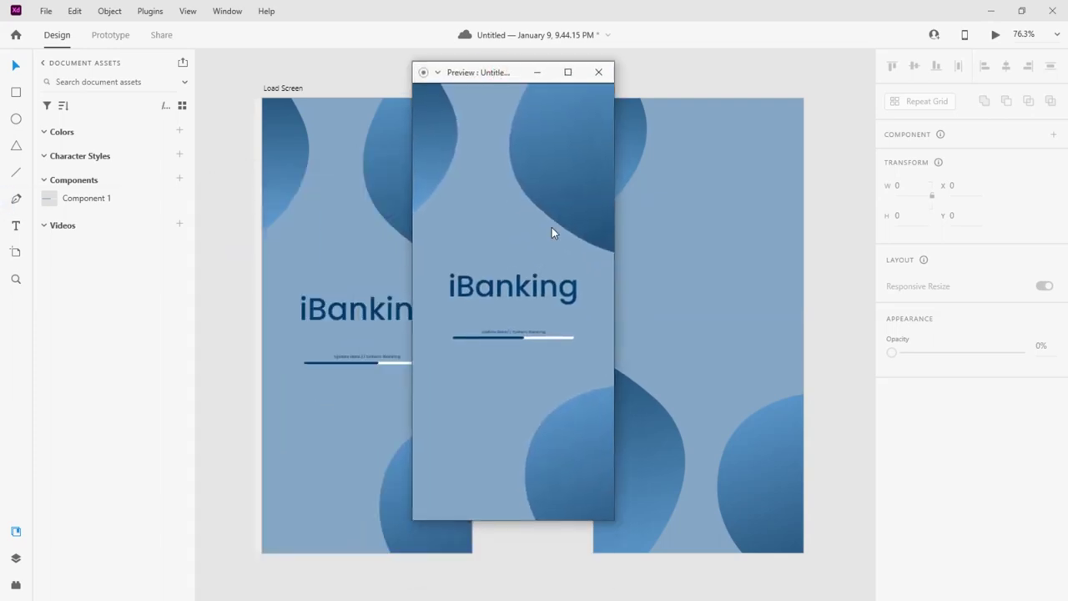
pyautogui.moveTo(505, 74); pyautogui.dragTo(524, 86)
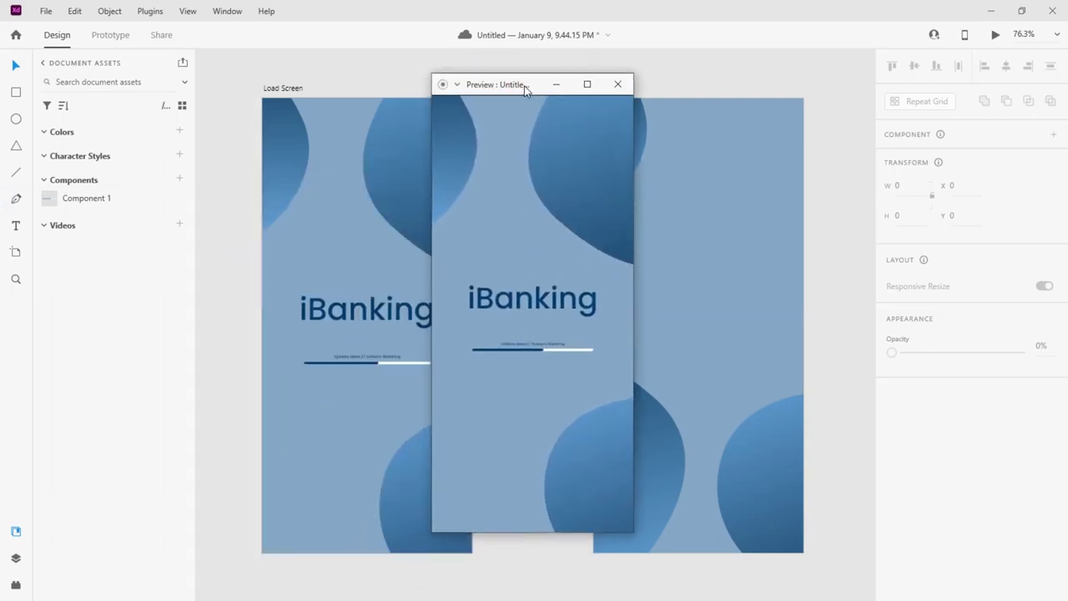
pyautogui.click(618, 86)
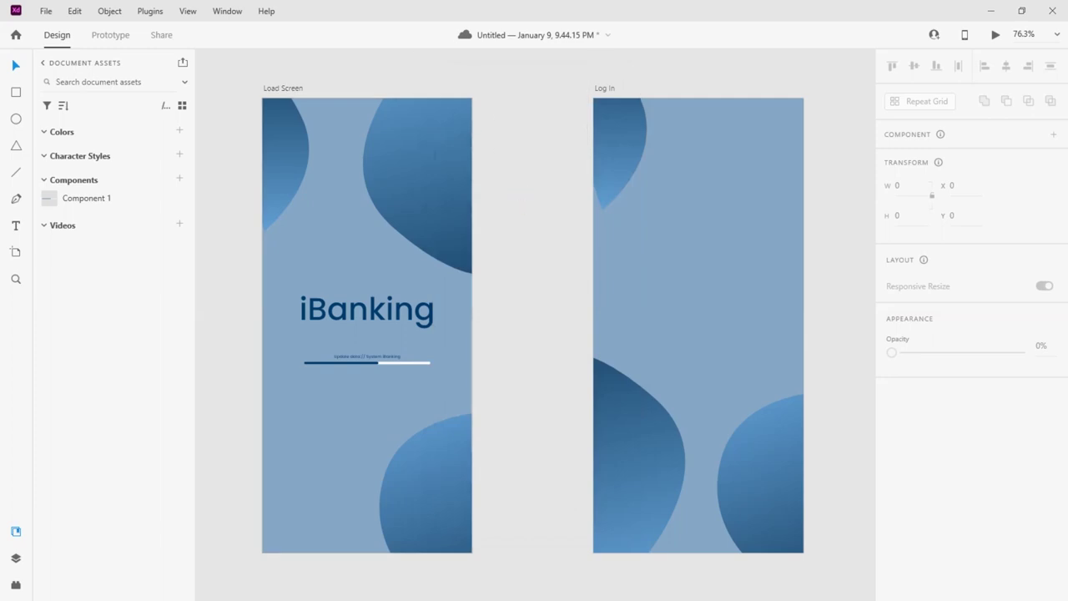
# Zoom out to fit all artboards and drag the phone mirror window out of the way
pyautogui.click(524, 258)
pyautogui.scroll(-3, 636, 274)
pyautogui.scroll(2, 636, 274)
pyautogui.hotkey('ctrl', 'Return')
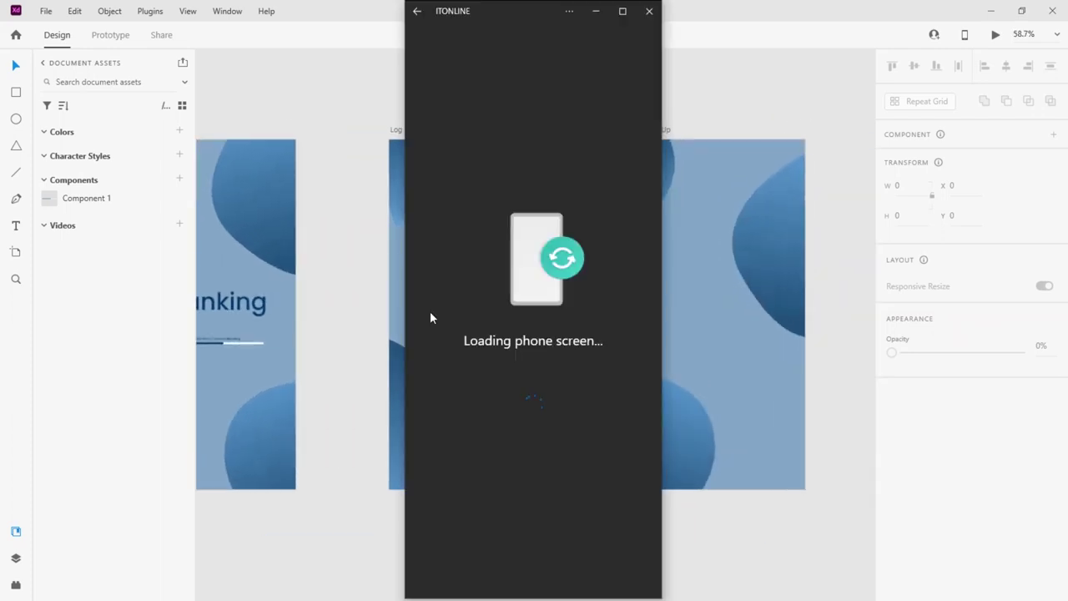
pyautogui.moveTo(539, 36); pyautogui.dragTo(143, 186)
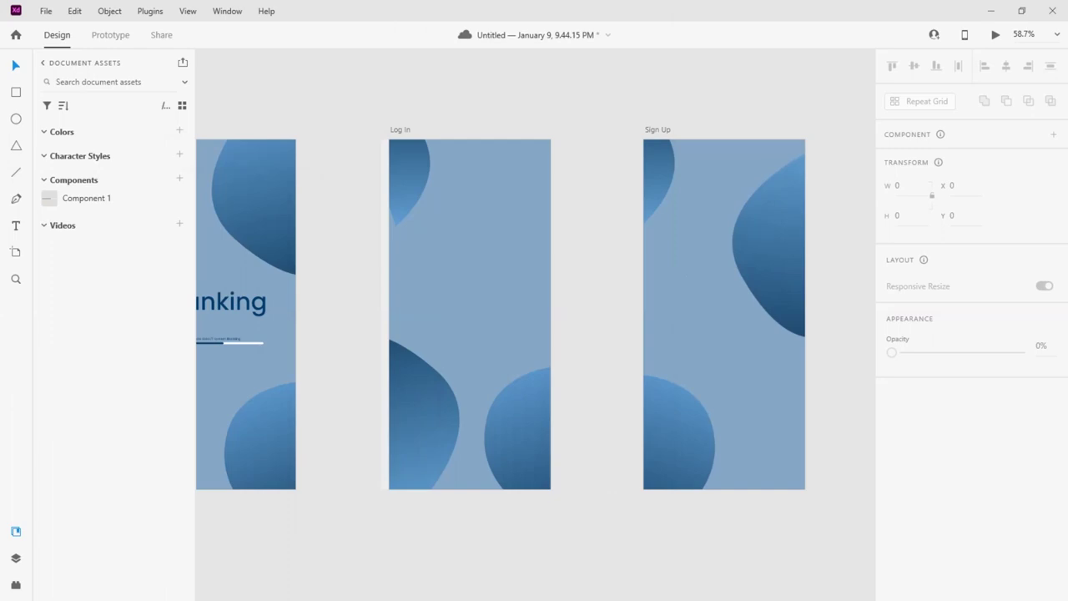
# Save the cloud document with Ctrl+S
pyautogui.hotkey('ctrl', 's')
# Rename the cloud document to 'iBanking' through File > Rename and save it
pyautogui.click(45, 14)
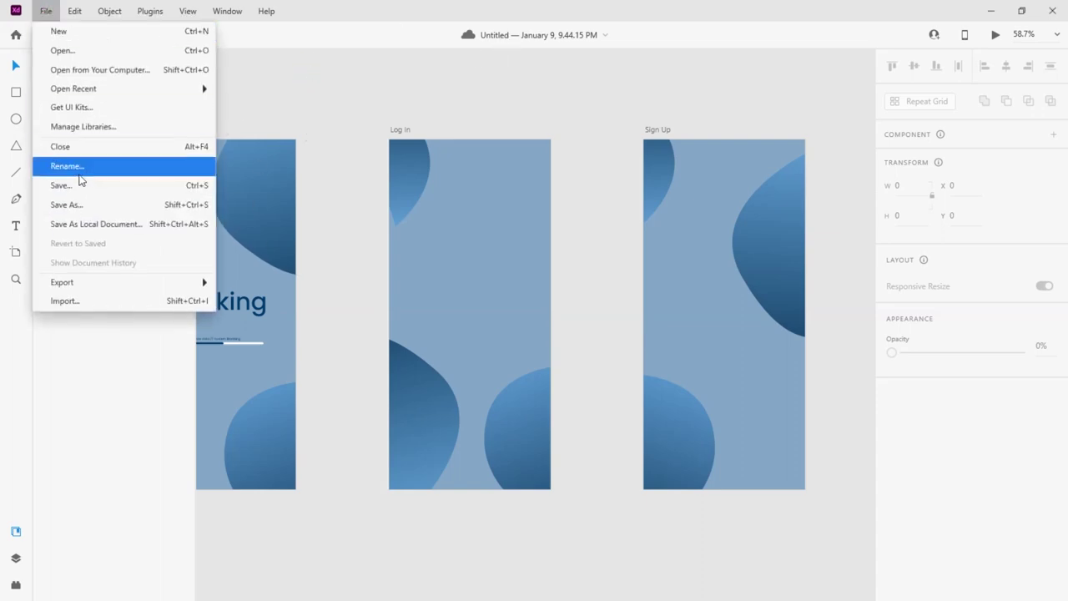
pyautogui.click(77, 191)
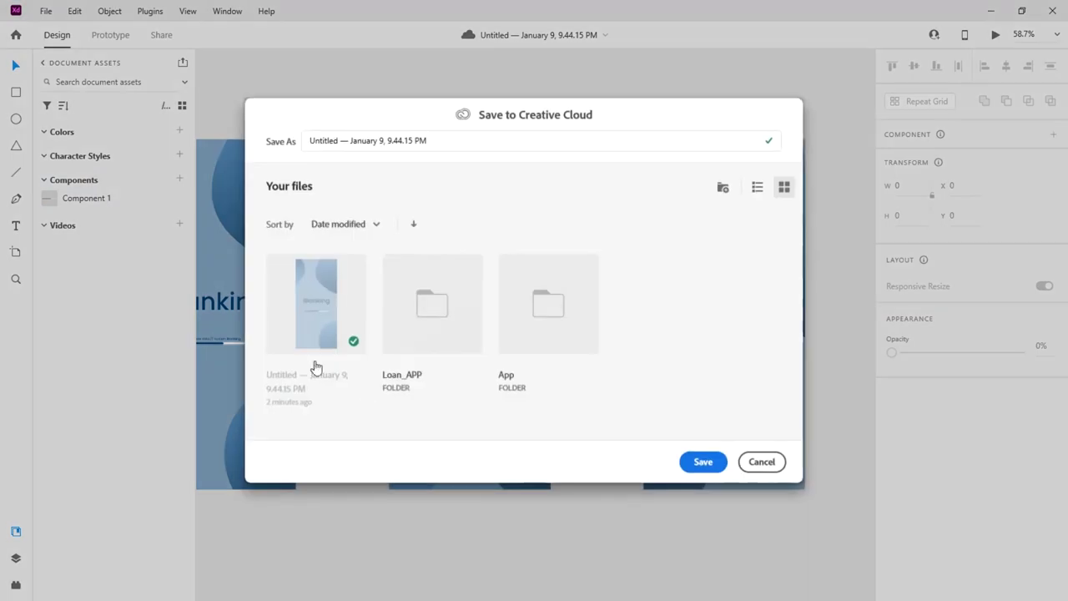
pyautogui.click(438, 139)
pyautogui.hotkey('ctrl', 'a')
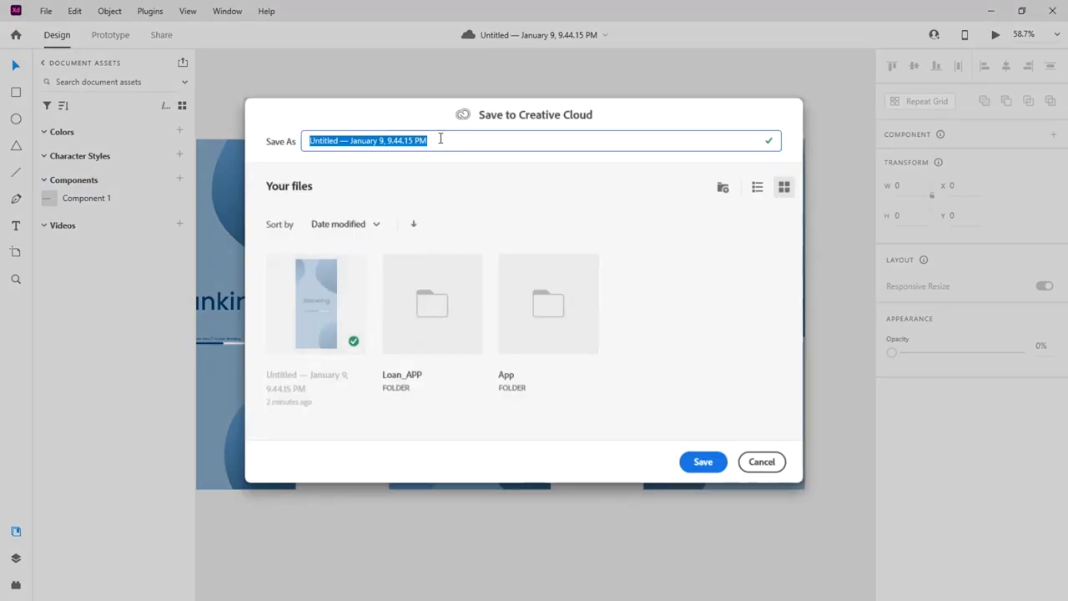
pyautogui.press('BackSpace')
pyautogui.write('i')
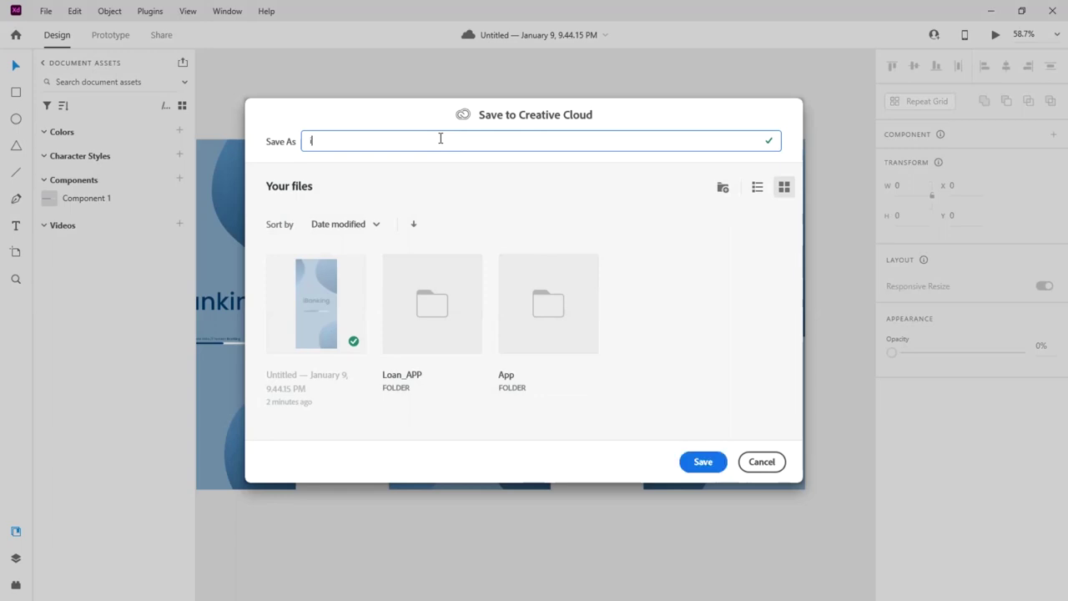
pyautogui.write('Banking')
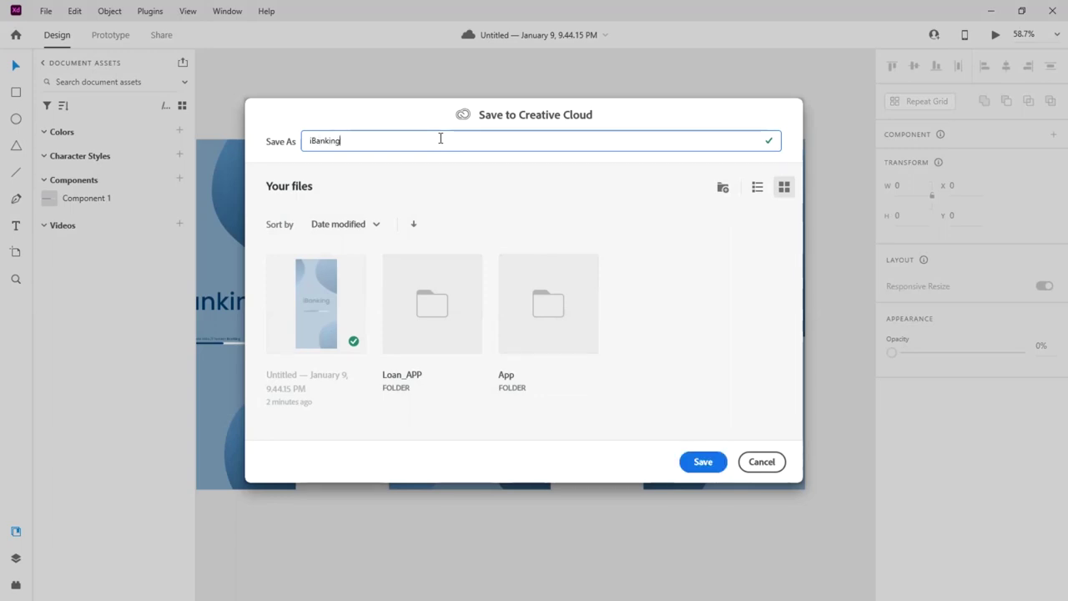
pyautogui.click(703, 461)
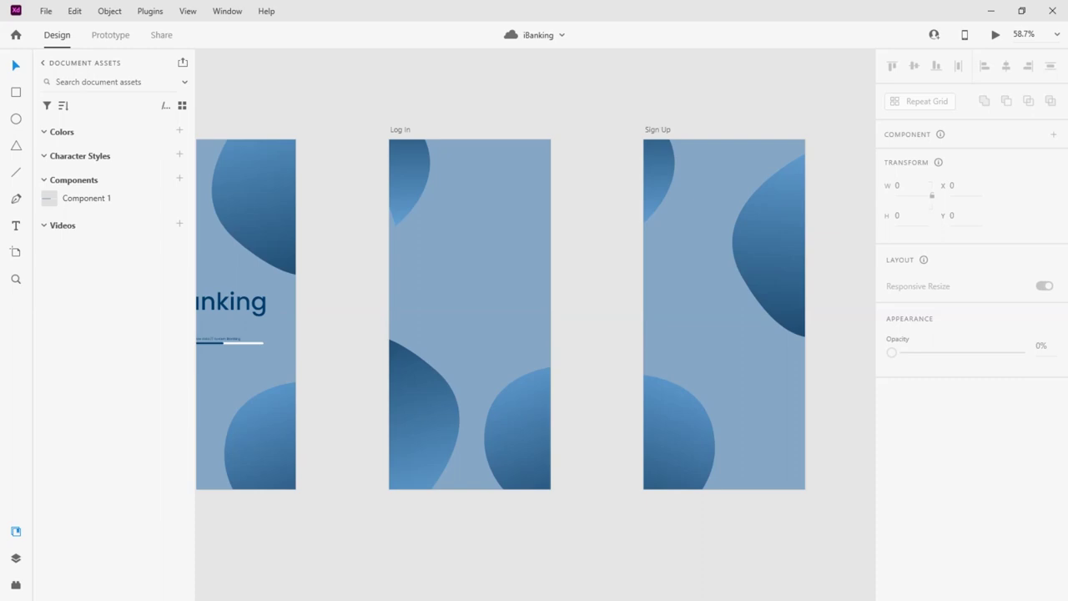
pyautogui.moveTo(195, 163); pyautogui.dragTo(60, 6)
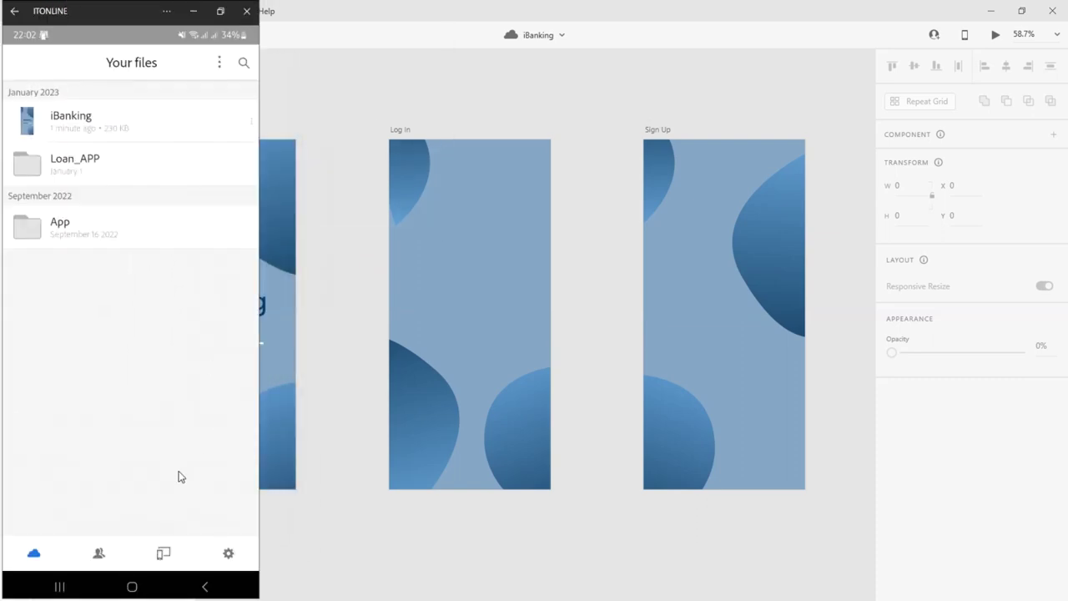
pyautogui.click(100, 131)
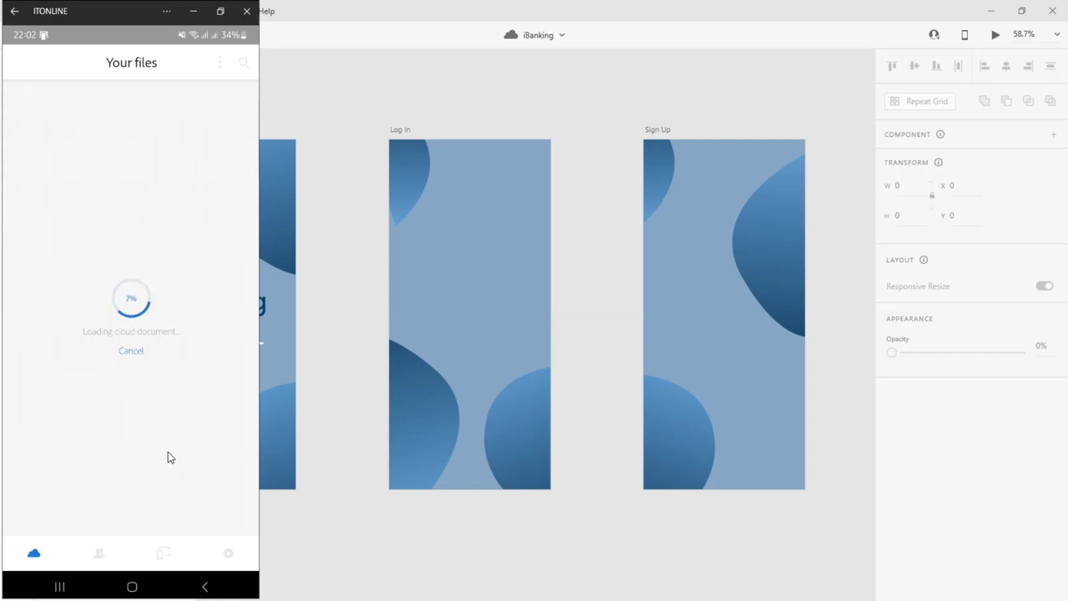
pyautogui.click(230, 587)
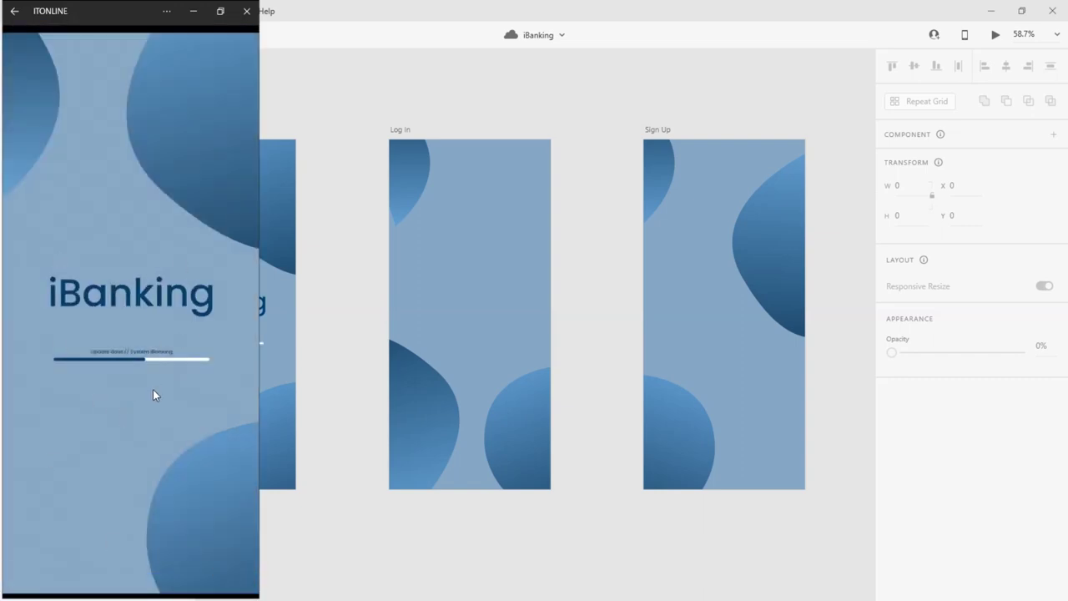
pyautogui.click(403, 67)
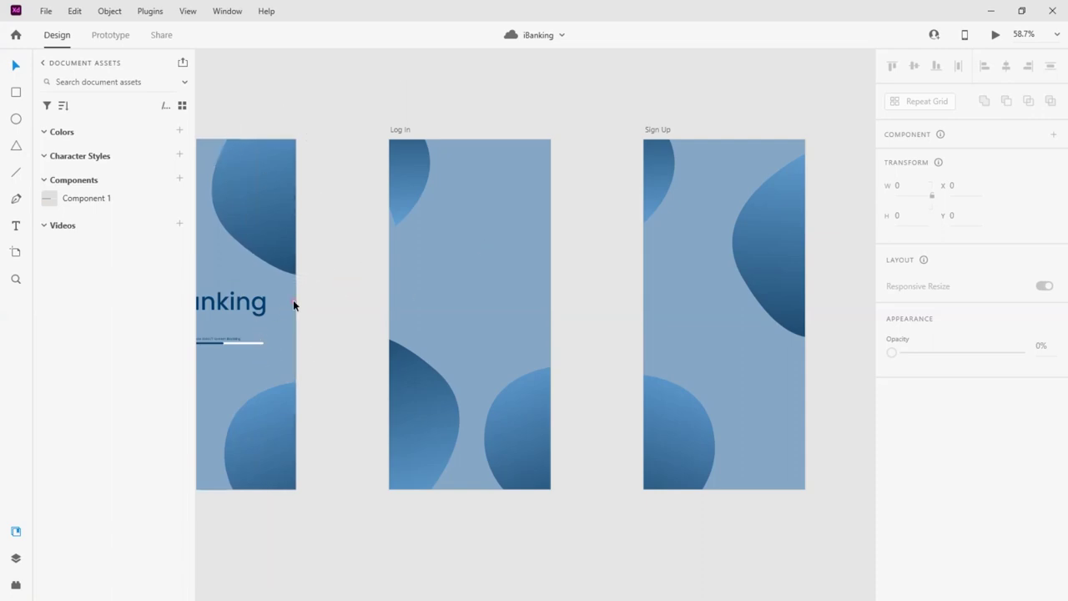
pyautogui.click(110, 34)
# Link the splash artboard to Log In with a Time trigger and 0.4 s delay
pyautogui.moveTo(296, 300); pyautogui.dragTo(434, 288)
pyautogui.click(926, 116)
pyautogui.click(918, 161)
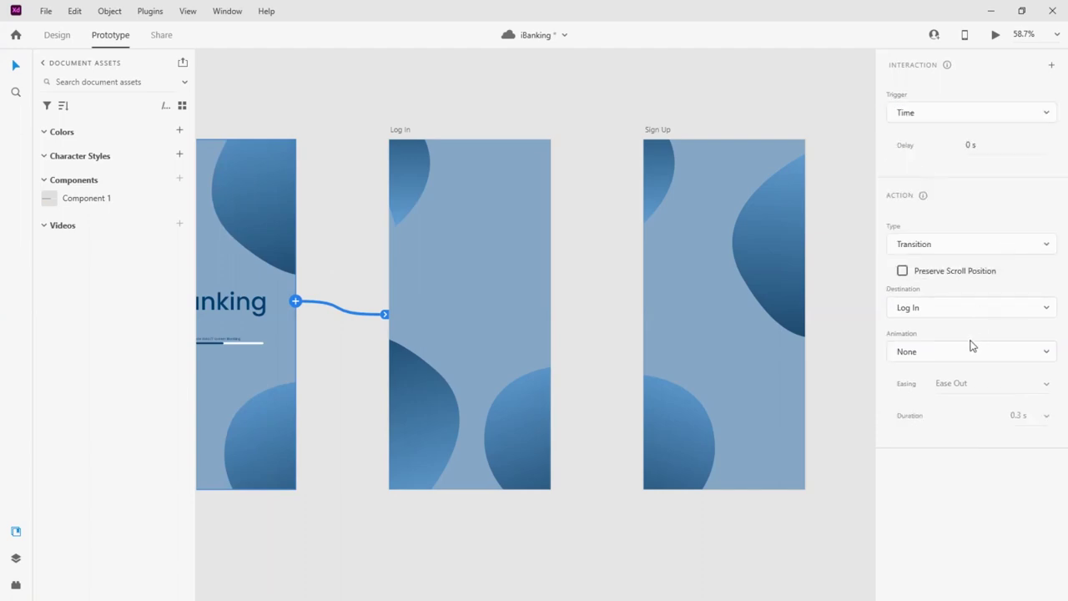
pyautogui.click(977, 144)
pyautogui.write('3')
pyautogui.press('Return')
pyautogui.click(971, 145)
pyautogui.write('0')
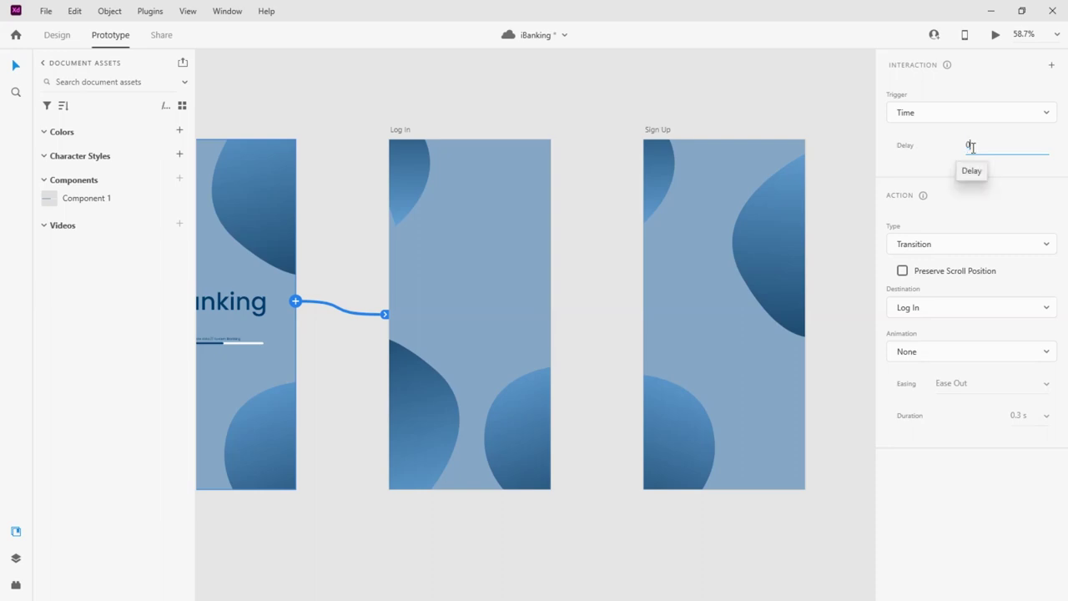
pyautogui.write('.4')
pyautogui.click(1011, 180)
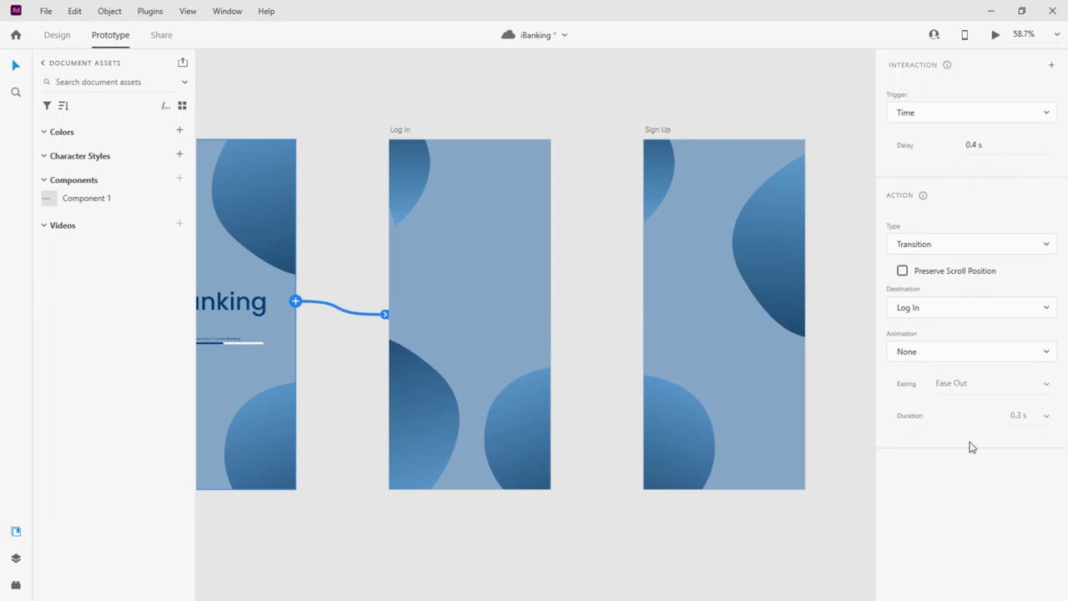
# Keep Log In as the destination with a Transition action
pyautogui.click(982, 306)
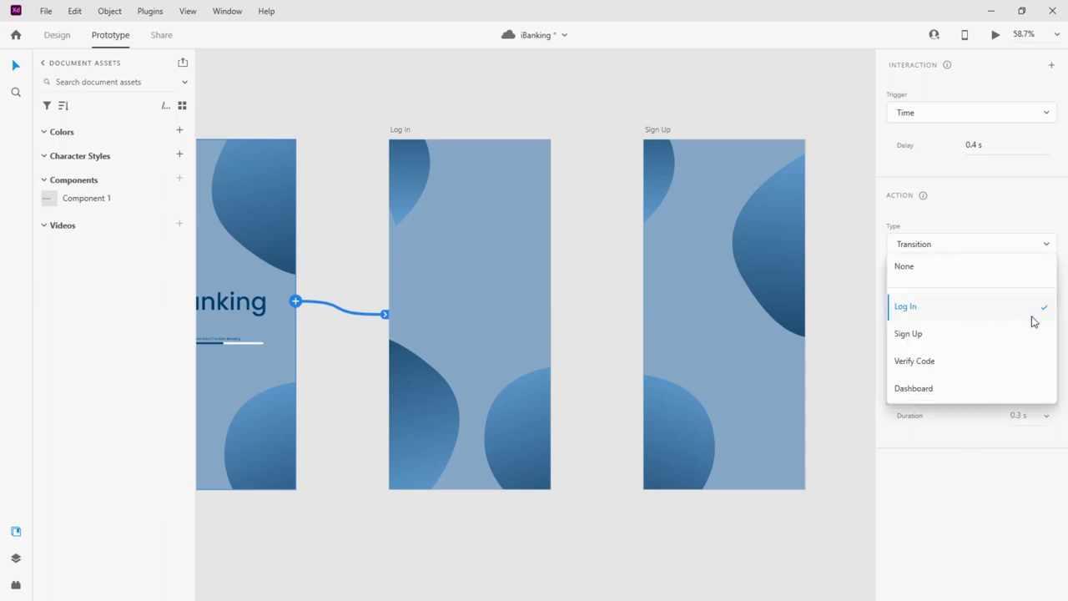
pyautogui.click(916, 336)
pyautogui.click(934, 309)
pyautogui.click(906, 278)
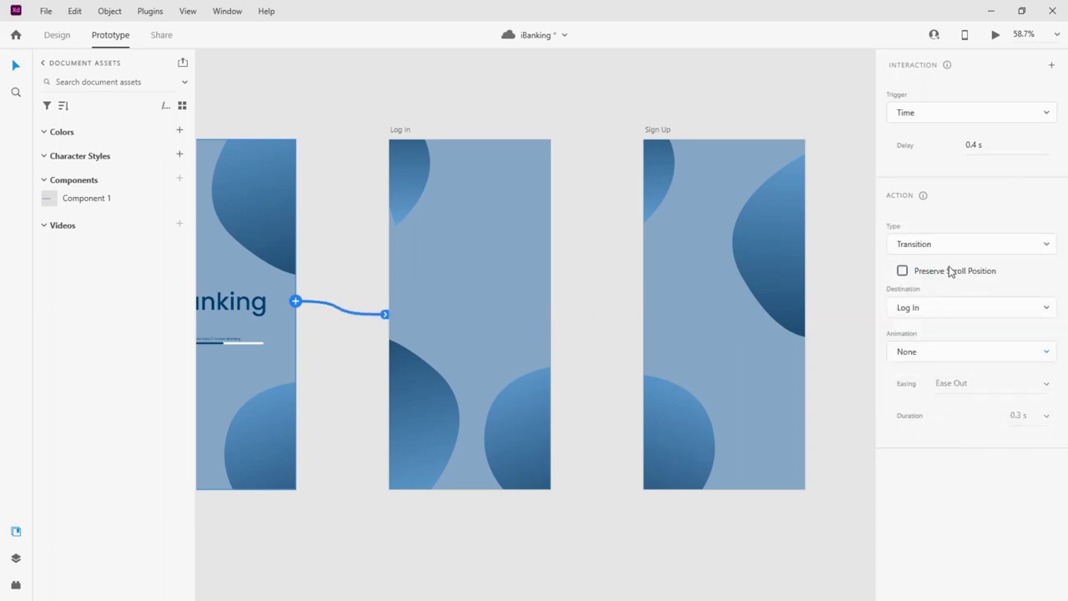
pyautogui.click(924, 244)
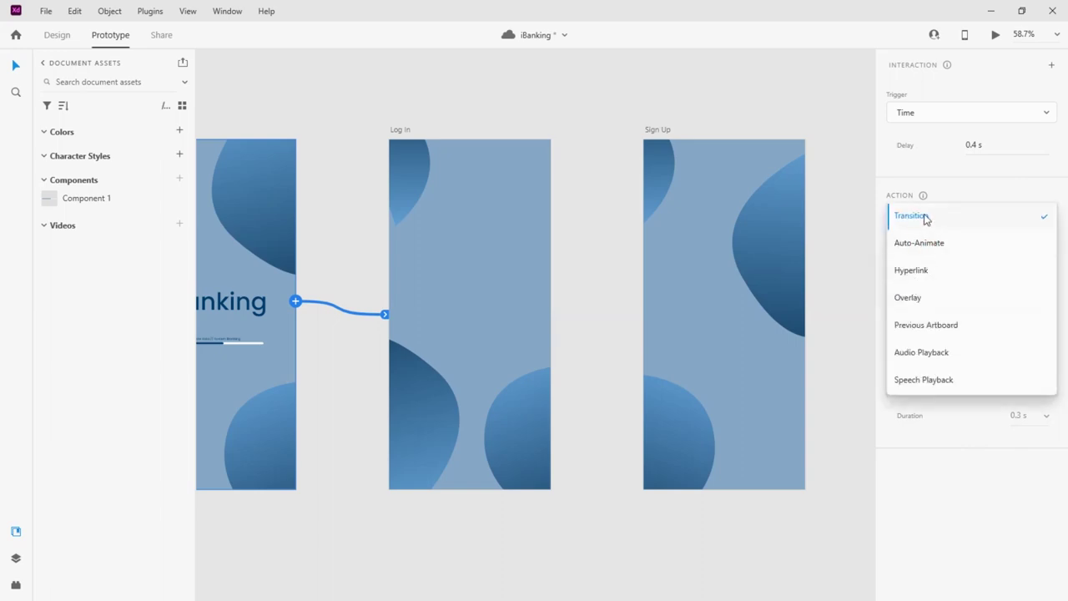
pyautogui.click(924, 218)
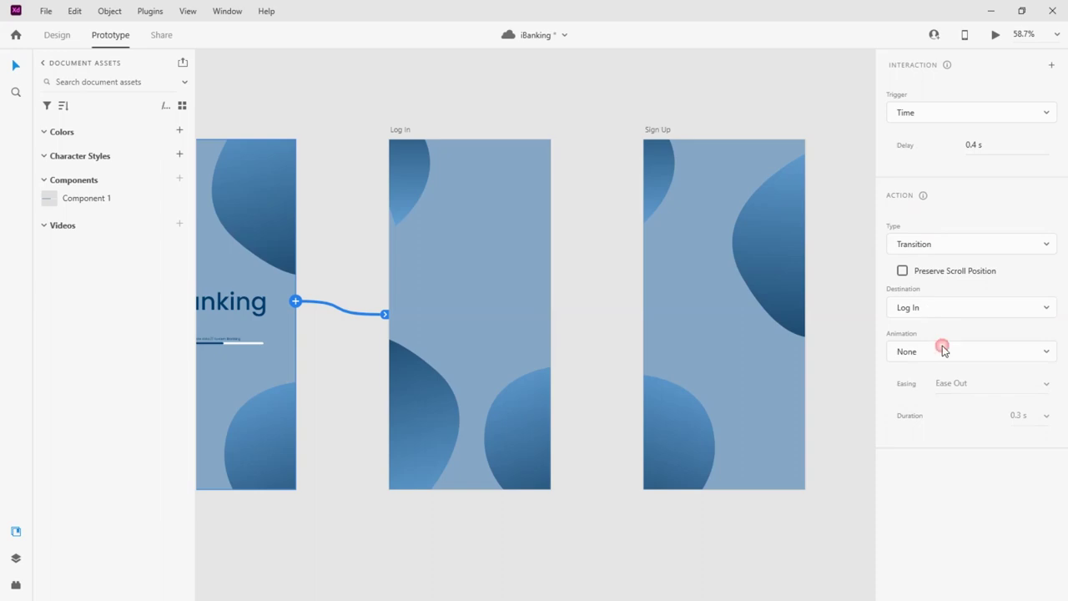
# Make the transition Slide Up, Ease In, 0.4 s duration, and preview it
pyautogui.click(941, 348)
pyautogui.click(925, 351)
pyautogui.click(926, 351)
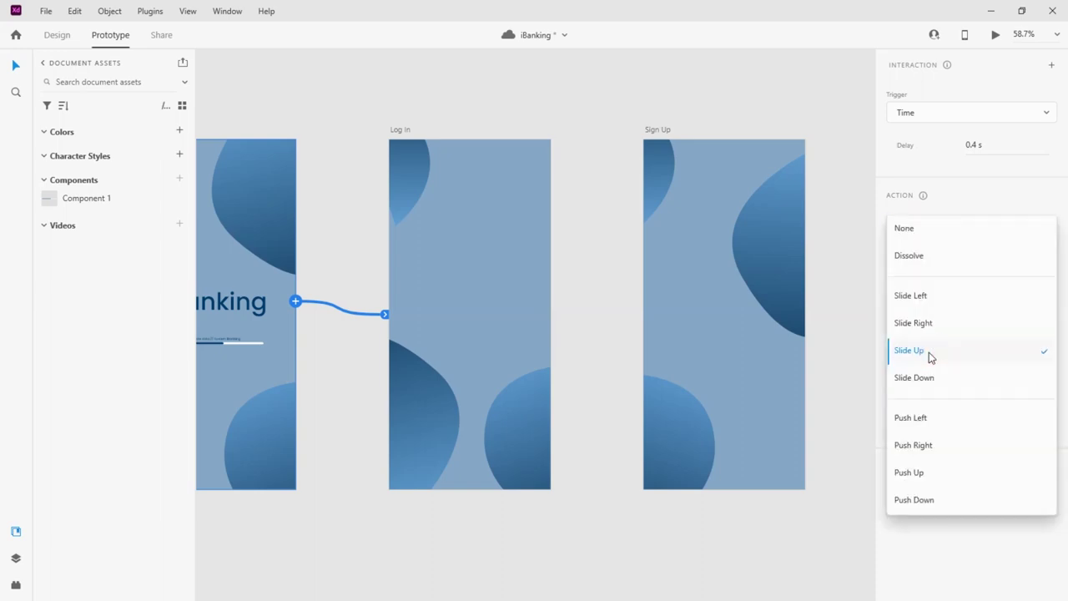
pyautogui.click(929, 352)
pyautogui.click(976, 386)
pyautogui.click(956, 411)
pyautogui.click(1046, 414)
pyautogui.click(1008, 393)
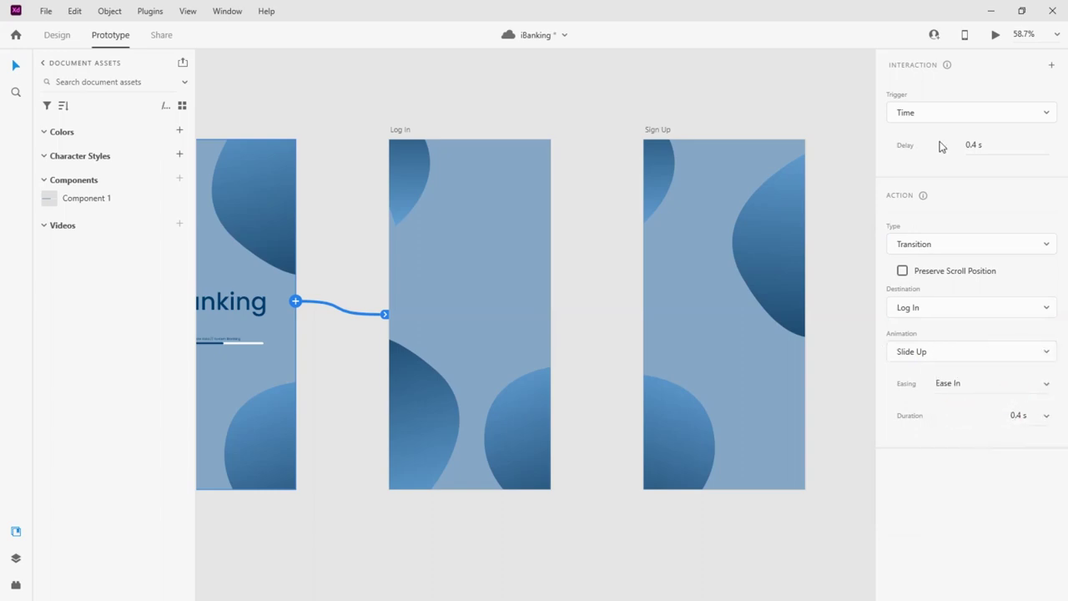
pyautogui.click(994, 37)
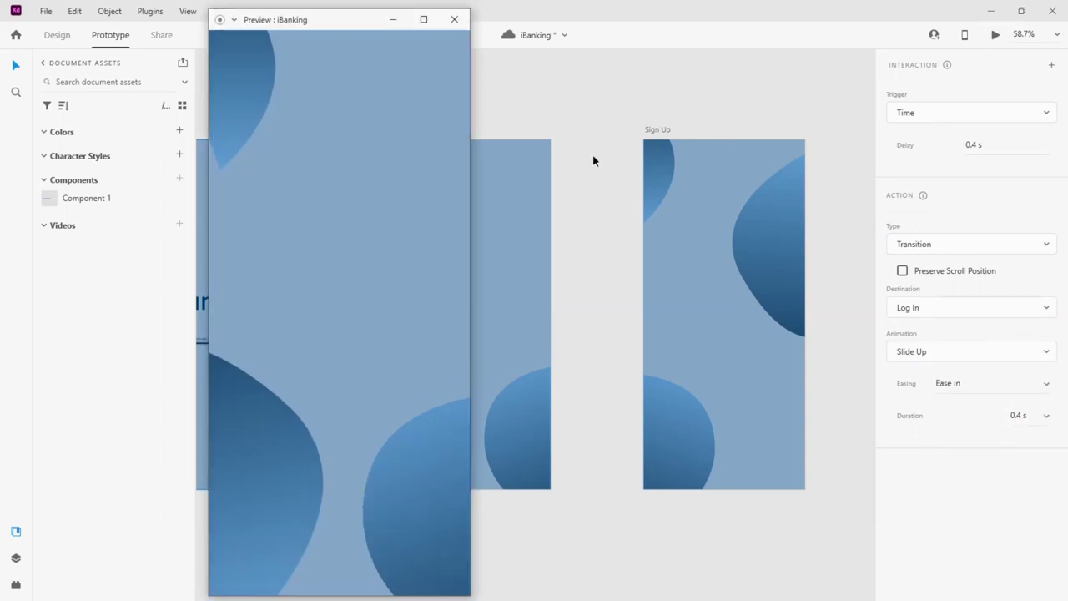
# Preview the splash-to-Log In transition a few times, closing each preview
pyautogui.click(454, 18)
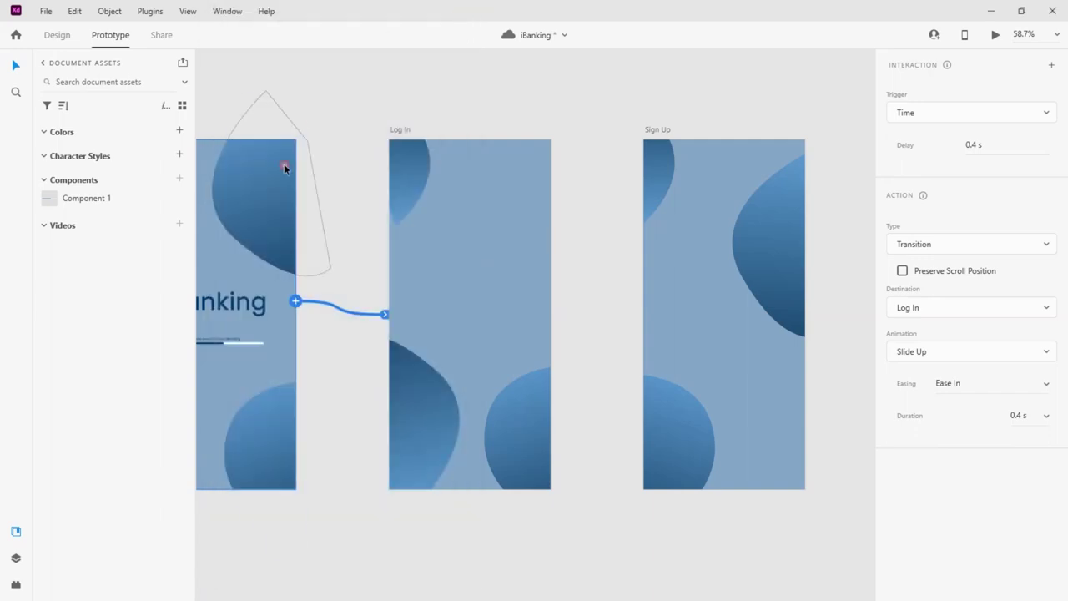
pyautogui.click(280, 239)
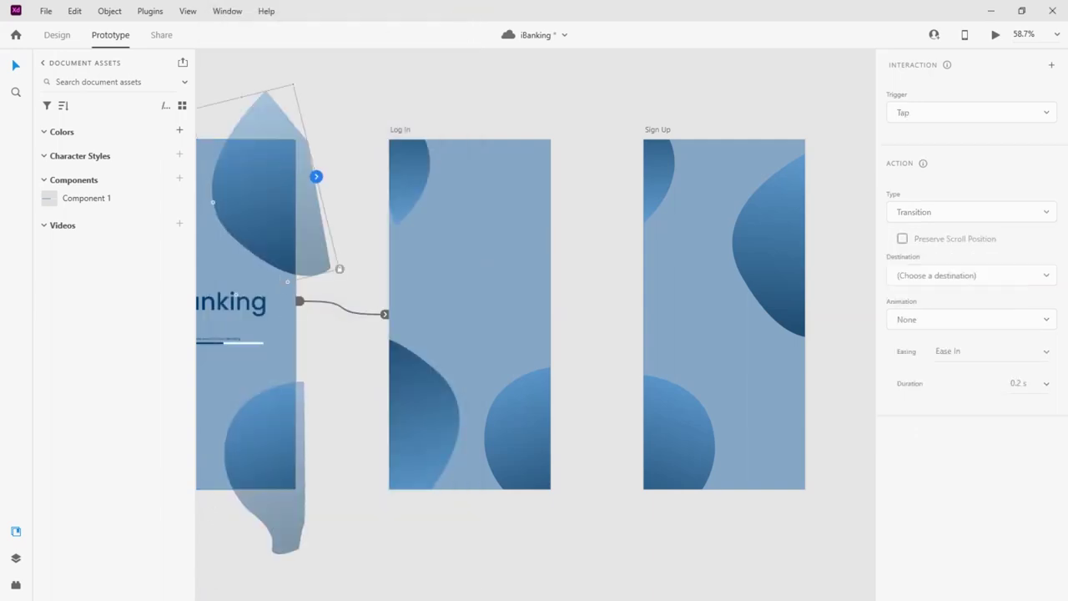
pyautogui.hotkey('ctrl', 'Return')
pyautogui.click(105, 250)
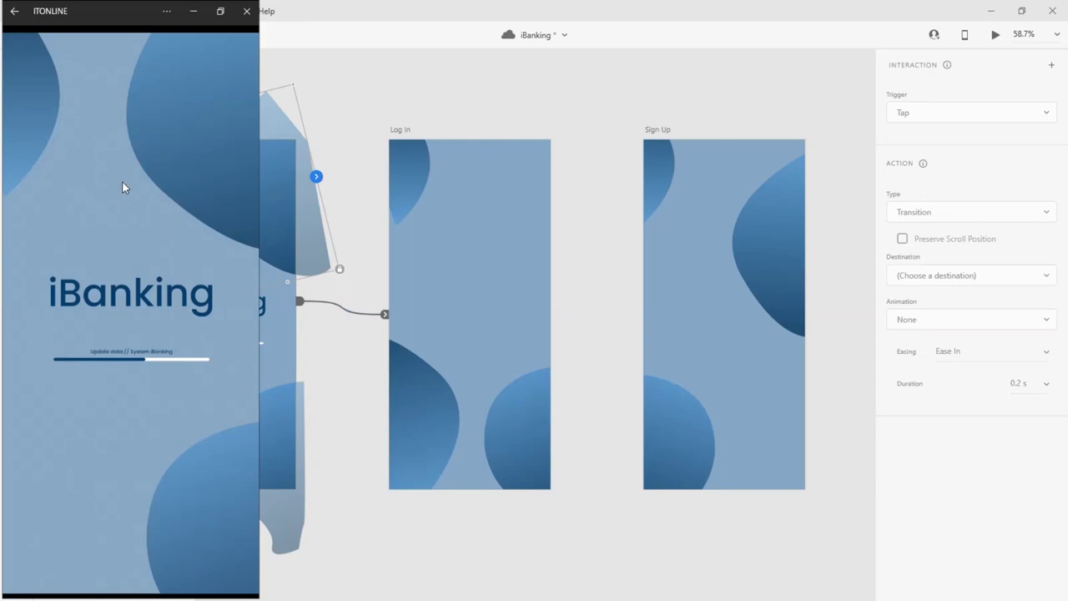
pyautogui.click(996, 39)
pyautogui.click(996, 37)
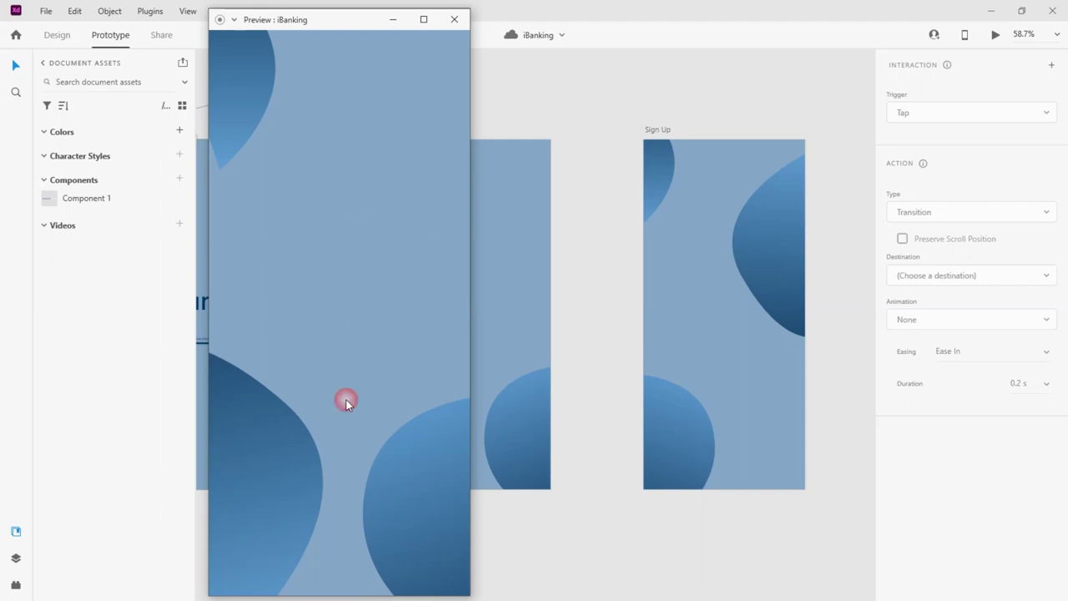
pyautogui.click(453, 20)
pyautogui.click(269, 358)
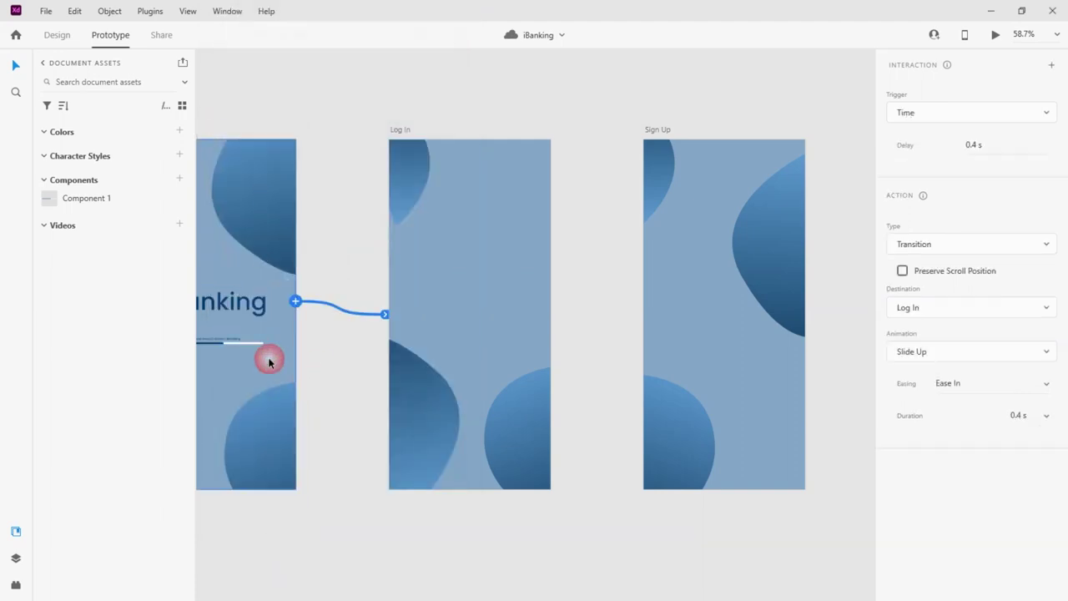
pyautogui.click(994, 36)
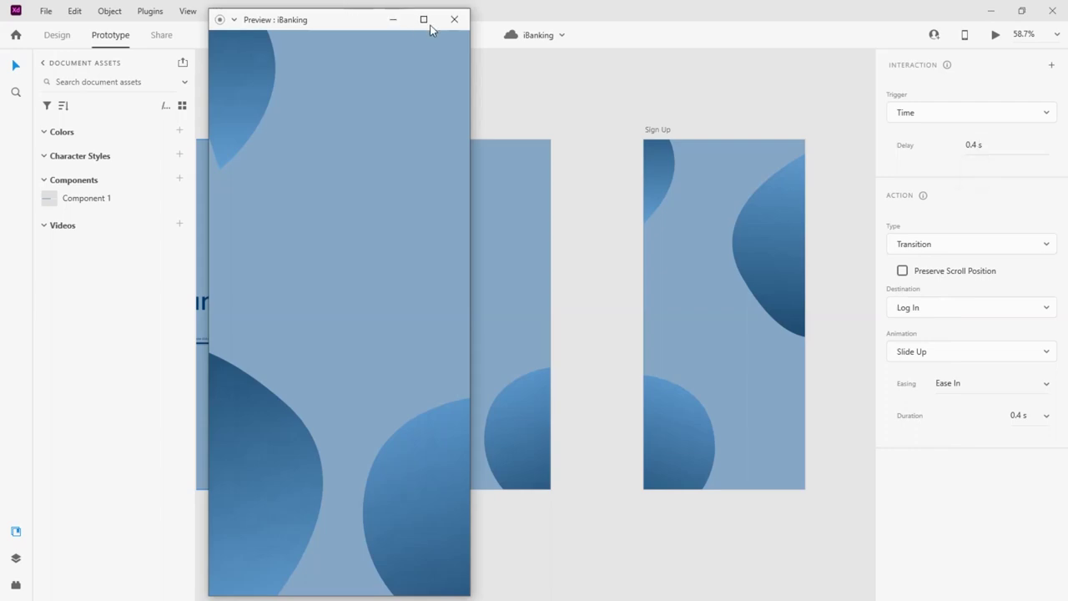
pyautogui.click(454, 19)
# Change the splash's time delay to 3 s and preview again
pyautogui.hotkey('ctrl', 'z')
pyautogui.hotkey('ctrl', 'z')
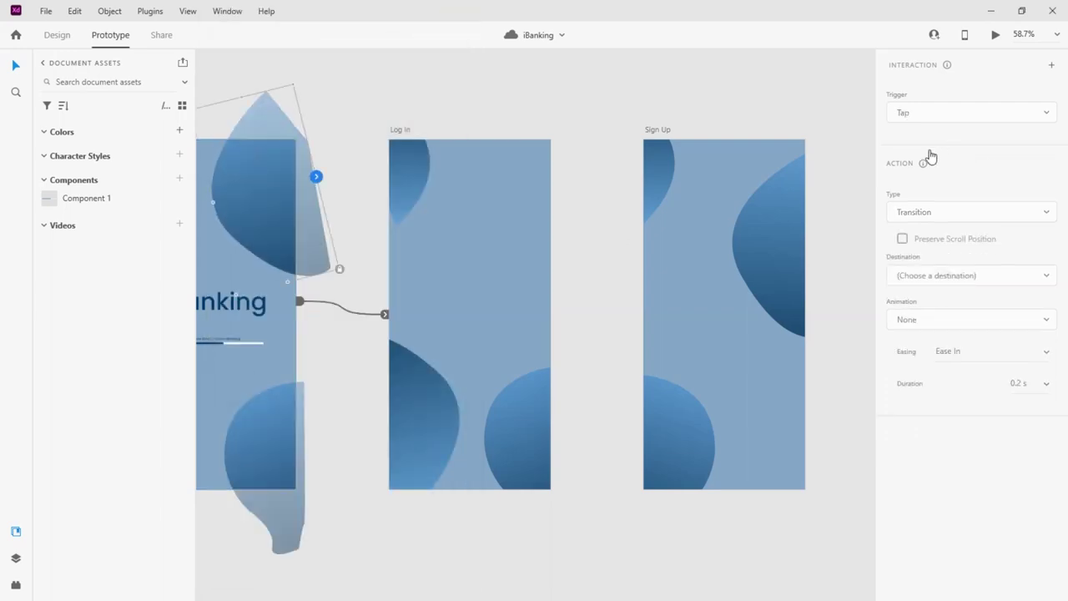
pyautogui.hotkey('ctrl', 'shift', 'z')
pyautogui.hotkey('ctrl', 'shift', 'z')
pyautogui.click(989, 146)
pyautogui.write('3')
pyautogui.press('Return')
pyautogui.click(239, 278)
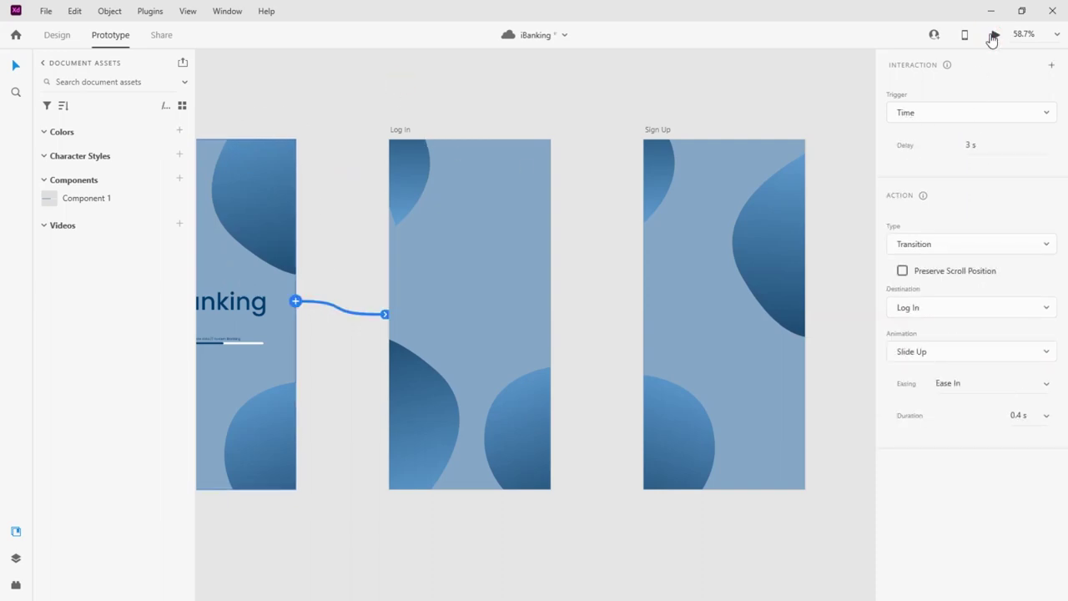
pyautogui.click(996, 35)
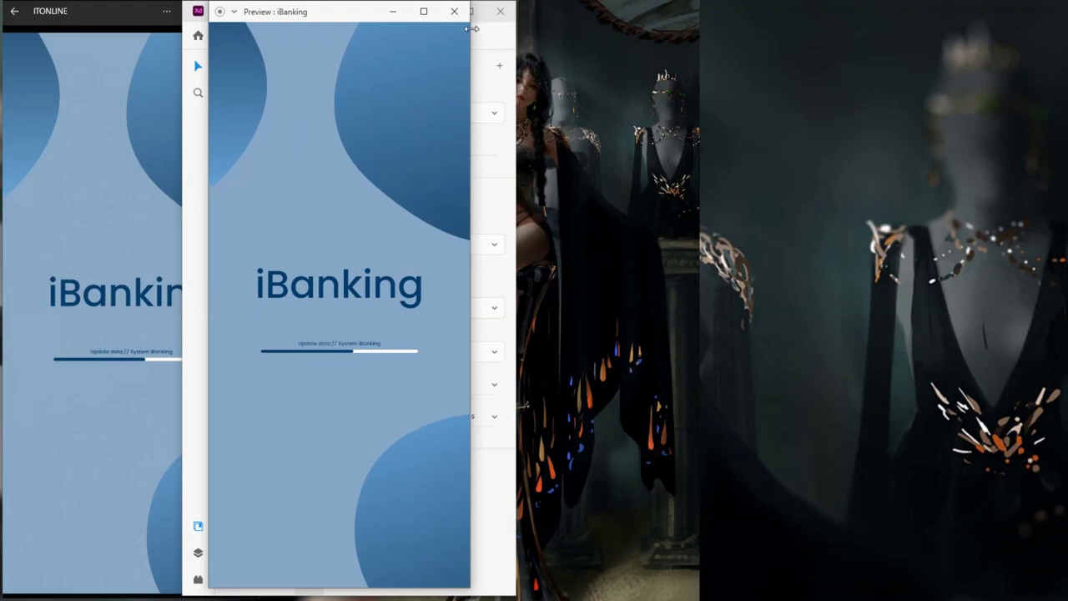
# Close the preview, move the phone window away and restore XD to full size
pyautogui.click(454, 12)
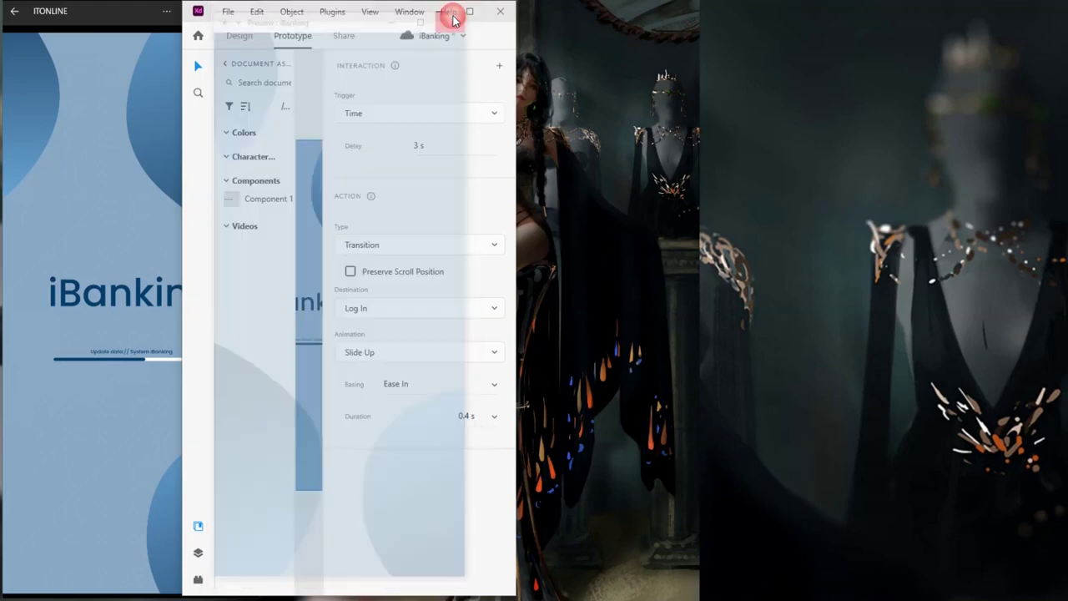
pyautogui.click(86, 13)
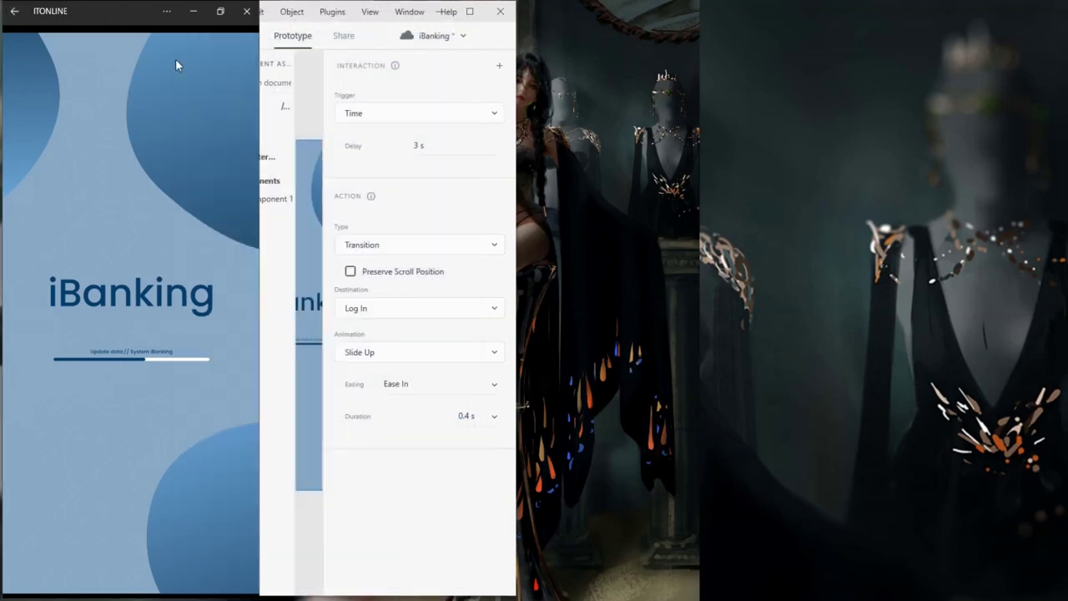
pyautogui.click(192, 11)
pyautogui.click(471, 12)
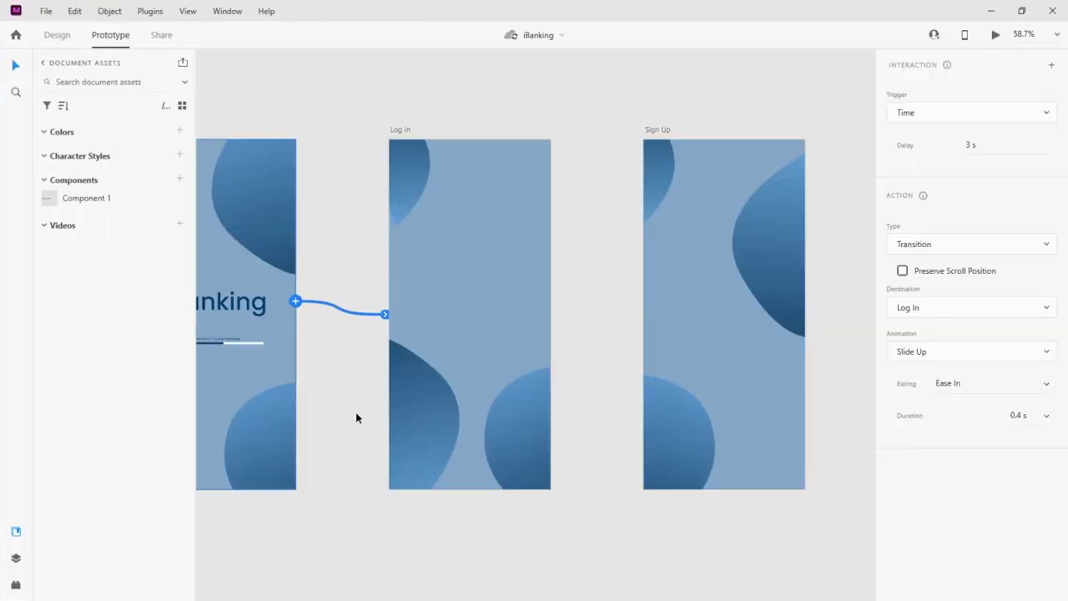
# In Design mode, draw a white rectangle over the lower Log In artboard
pyautogui.click(501, 323)
pyautogui.click(55, 35)
pyautogui.click(372, 483)
pyautogui.scroll(3, 474, 493)
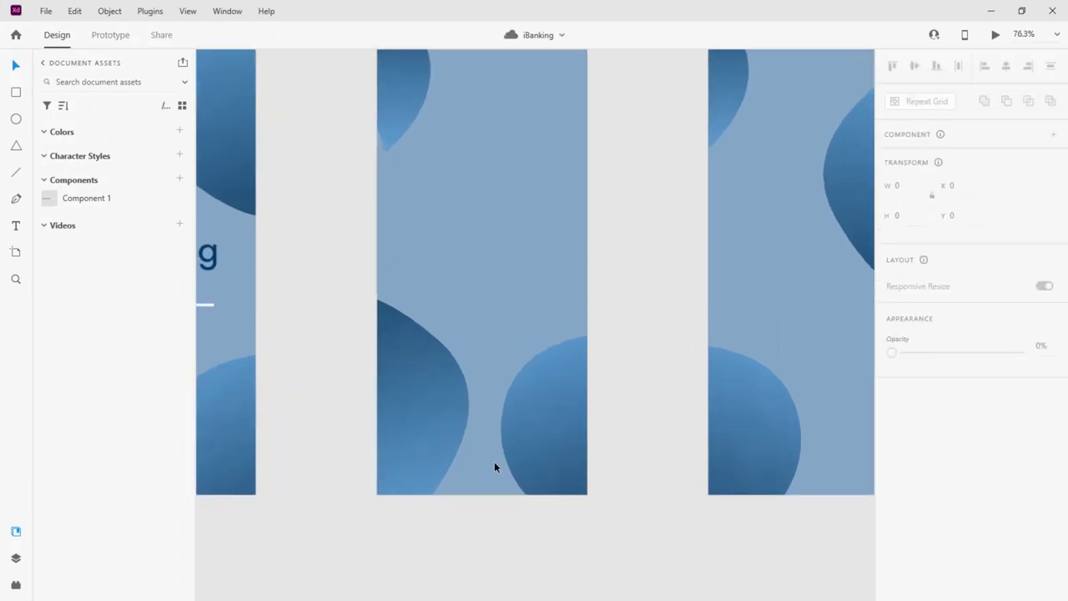
pyautogui.click(16, 93)
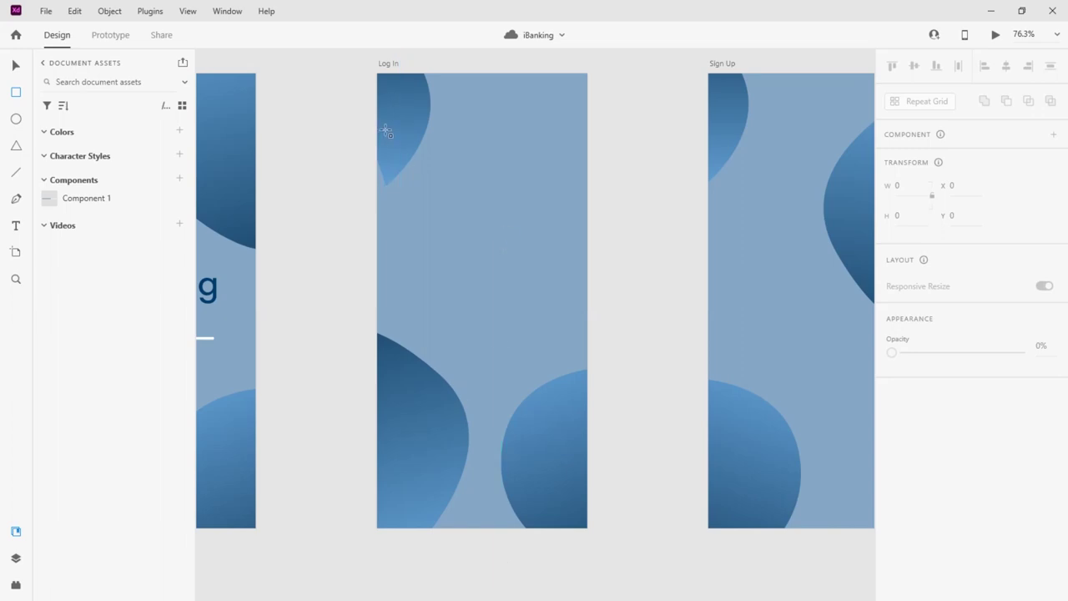
pyautogui.moveTo(377, 137)
pyautogui.mouseDown()
pyautogui.moveTo(556, 326)
pyautogui.moveTo(600, 507)
pyautogui.moveTo(587, 527)
pyautogui.mouseUp()
# Adjust the rectangle's edges to span the artboard's full 412 width
pyautogui.click(13, 67)
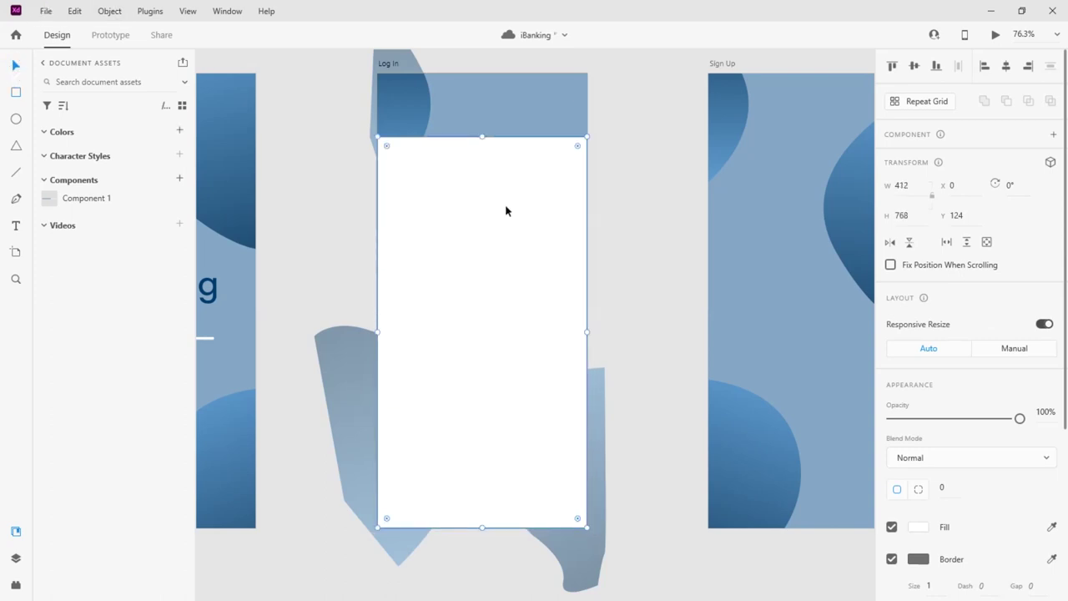
pyautogui.click(626, 167)
pyautogui.click(497, 210)
pyautogui.moveTo(381, 337); pyautogui.dragTo(378, 334)
pyautogui.moveTo(587, 330); pyautogui.dragTo(587, 330)
pyautogui.click(631, 269)
pyautogui.click(417, 152)
# Set the rectangle's blend mode to Screen
pyautogui.scroll(-4, 990, 410)
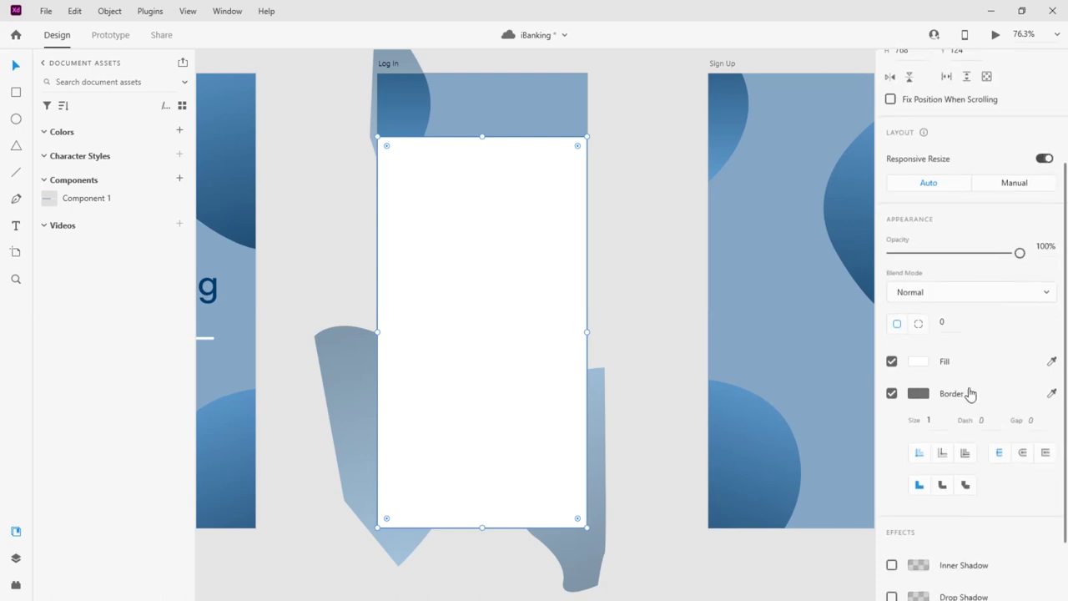
pyautogui.scroll(3, 958, 374)
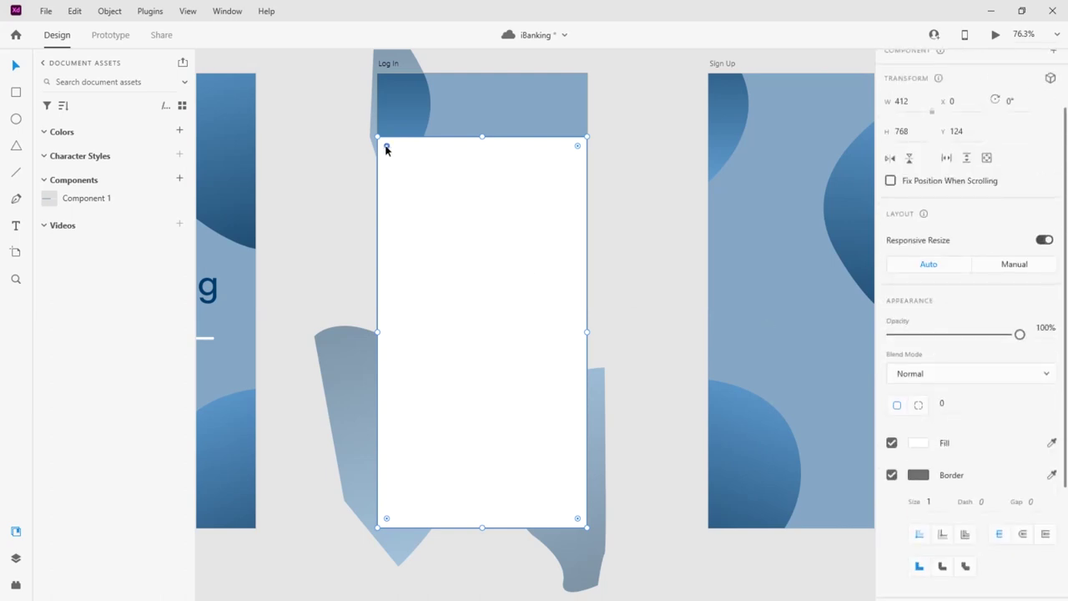
pyautogui.click(918, 373)
pyautogui.click(913, 214)
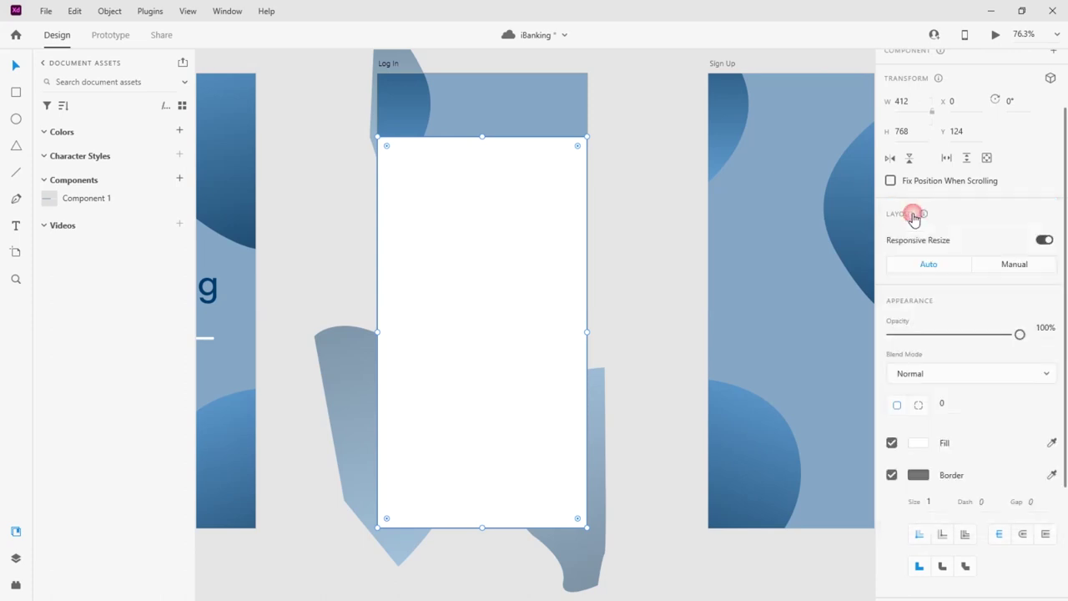
pyautogui.click(959, 375)
pyautogui.click(918, 378)
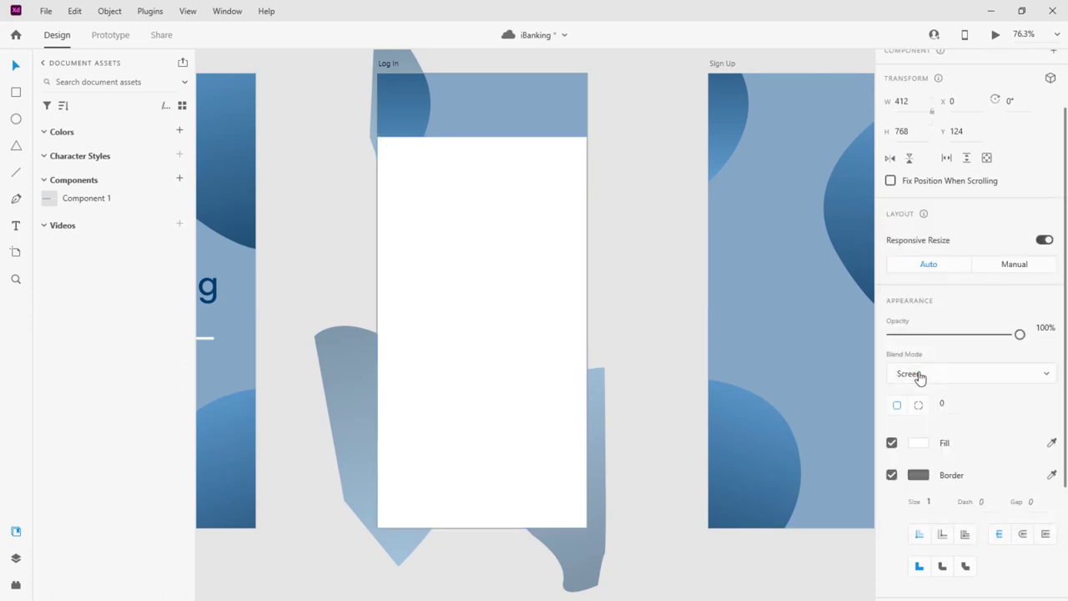
# Enter a corner radius of 40 for the white card's top corner
pyautogui.moveTo(385, 149); pyautogui.dragTo(405, 166)
pyautogui.hotkey('ctrl', 'z')
pyautogui.hotkey('ctrl', 'z')
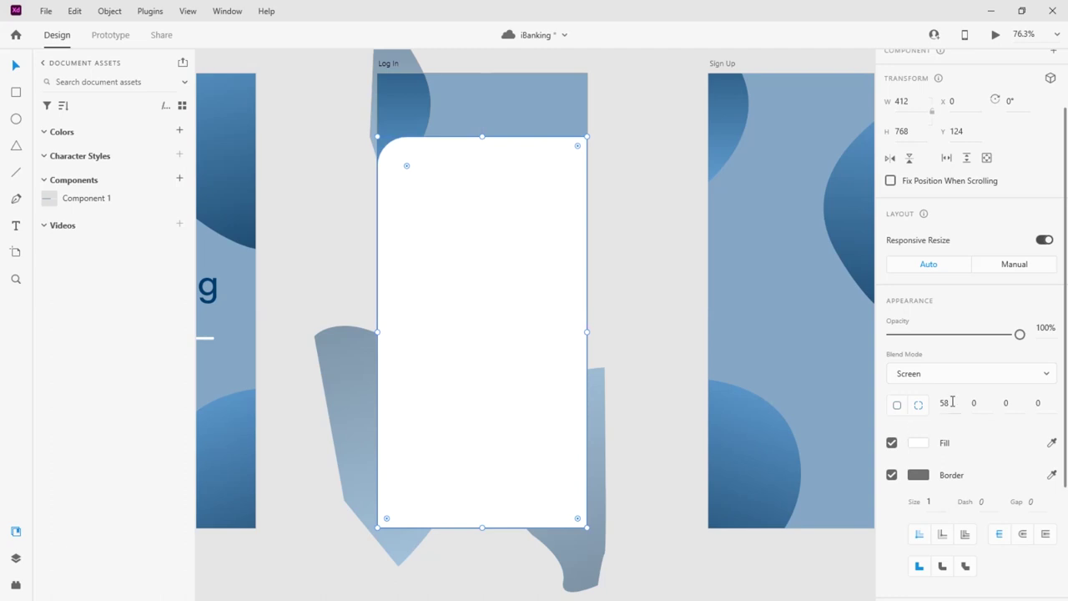
pyautogui.write('40')
pyautogui.press('Return')
pyautogui.press('Escape')
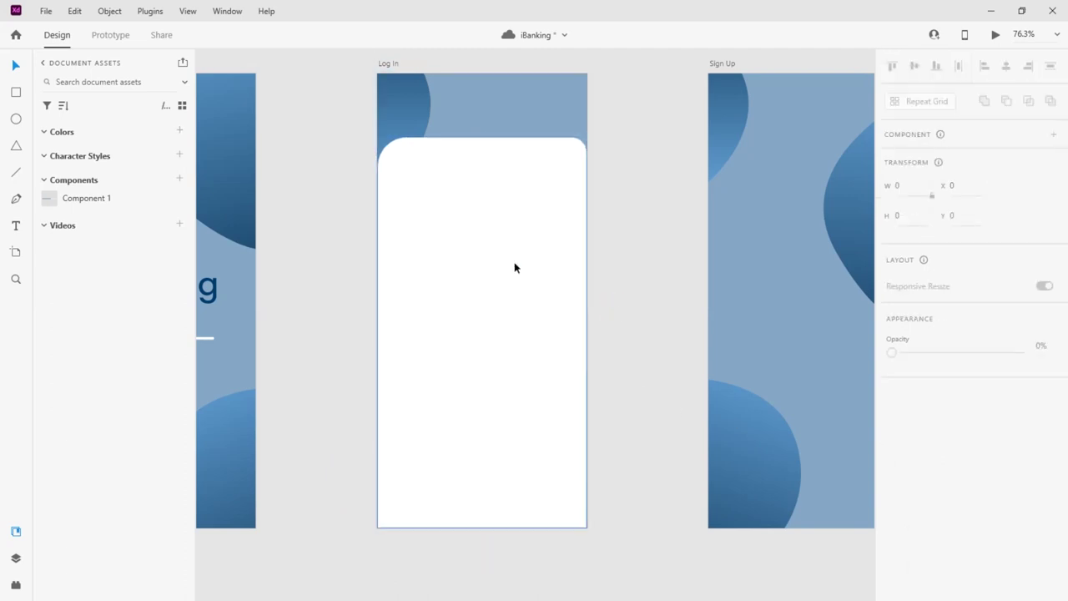
# Align the card to the artboard's bottom and pull its left edge back to X 0
pyautogui.click(562, 288)
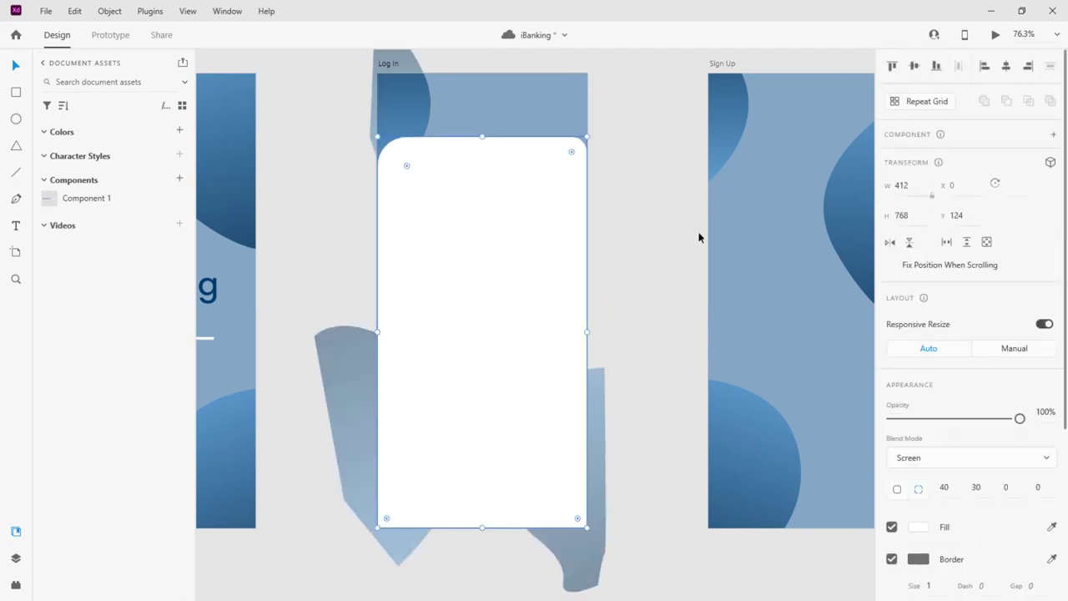
pyautogui.click(913, 67)
pyautogui.click(936, 66)
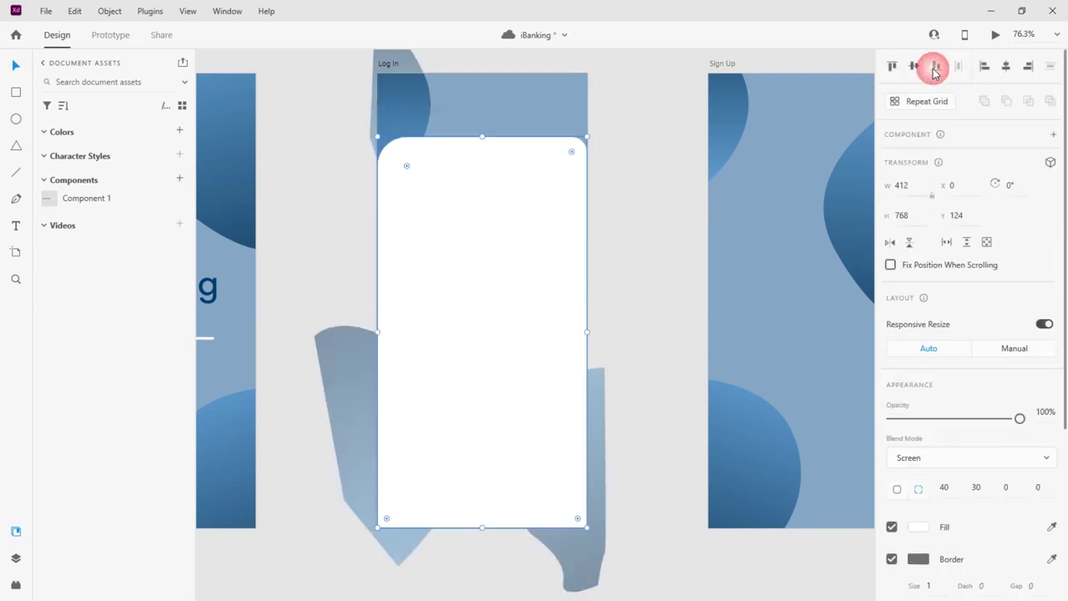
pyautogui.click(676, 228)
pyautogui.click(463, 351)
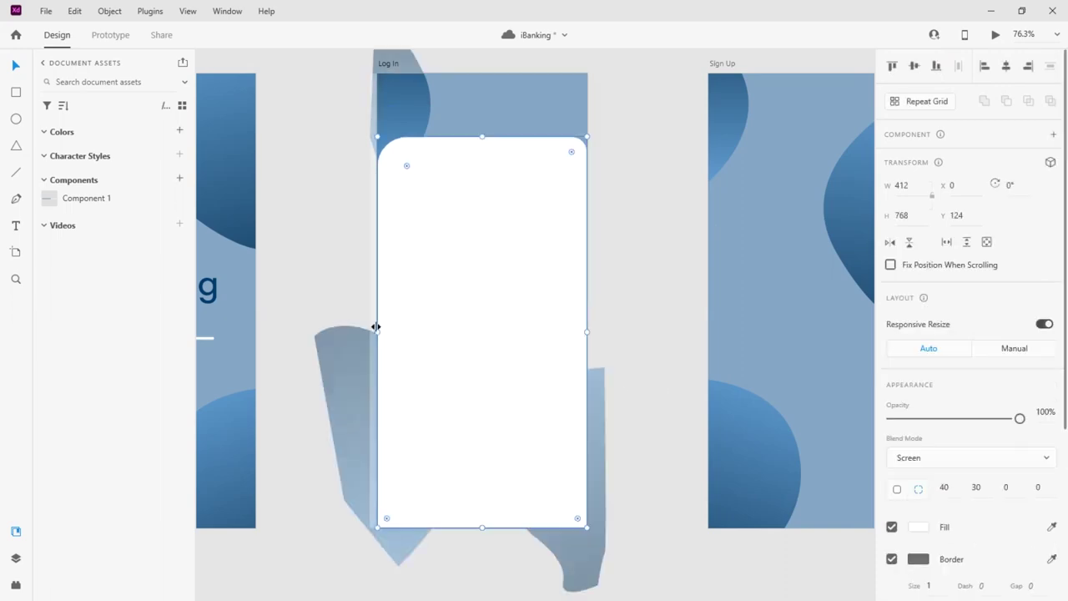
pyautogui.moveTo(373, 331); pyautogui.dragTo(377, 332)
pyautogui.click(629, 326)
# Set the card's top-right corner radius to 40, leaving the bottom corners at 0
pyautogui.click(507, 251)
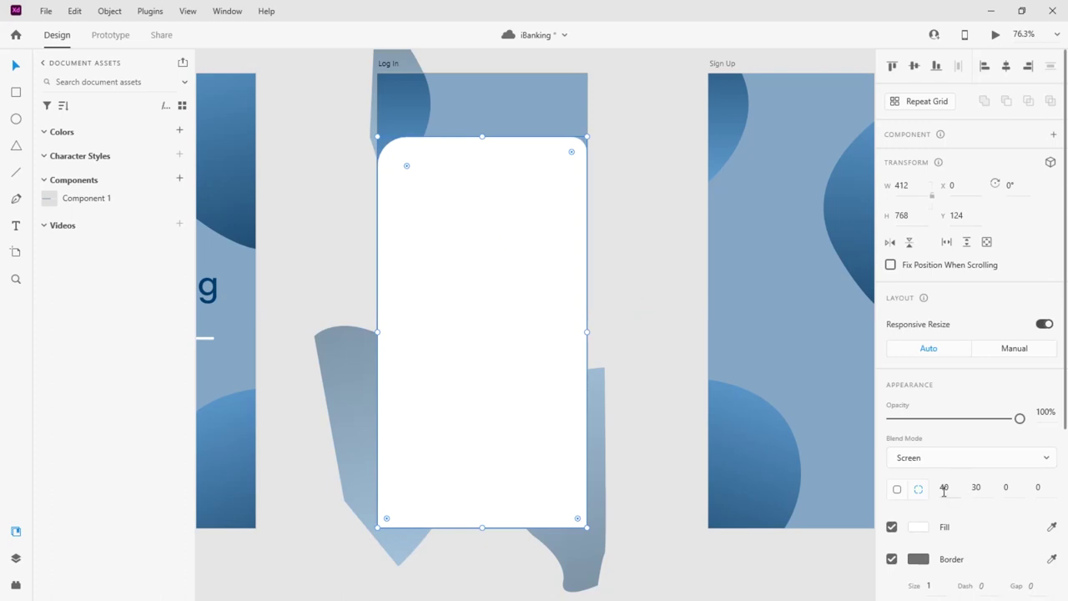
pyautogui.click(973, 489)
pyautogui.write('40')
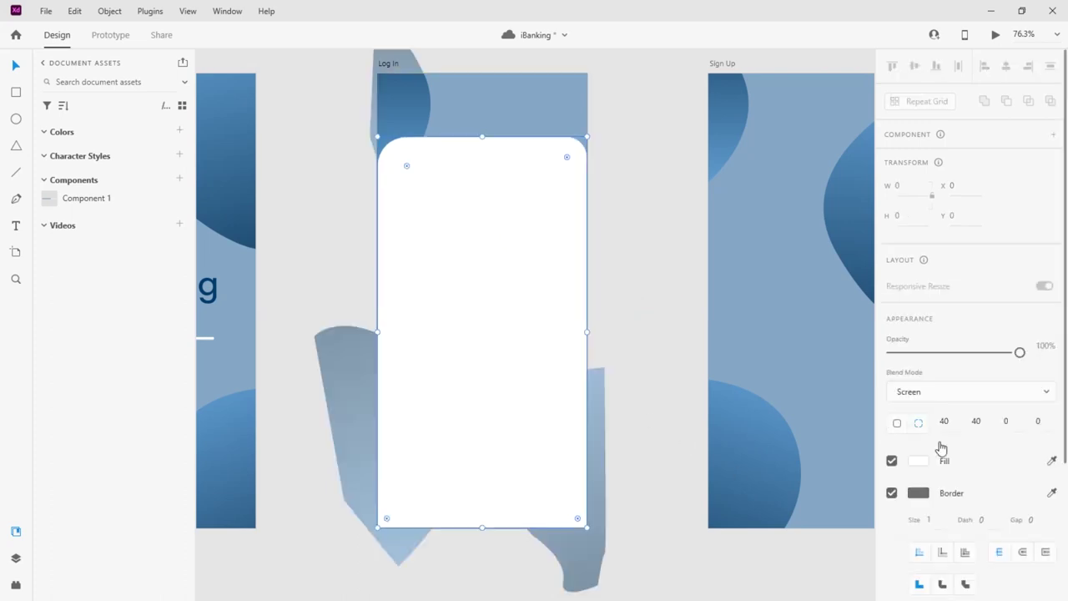
pyautogui.click(625, 246)
pyautogui.click(509, 243)
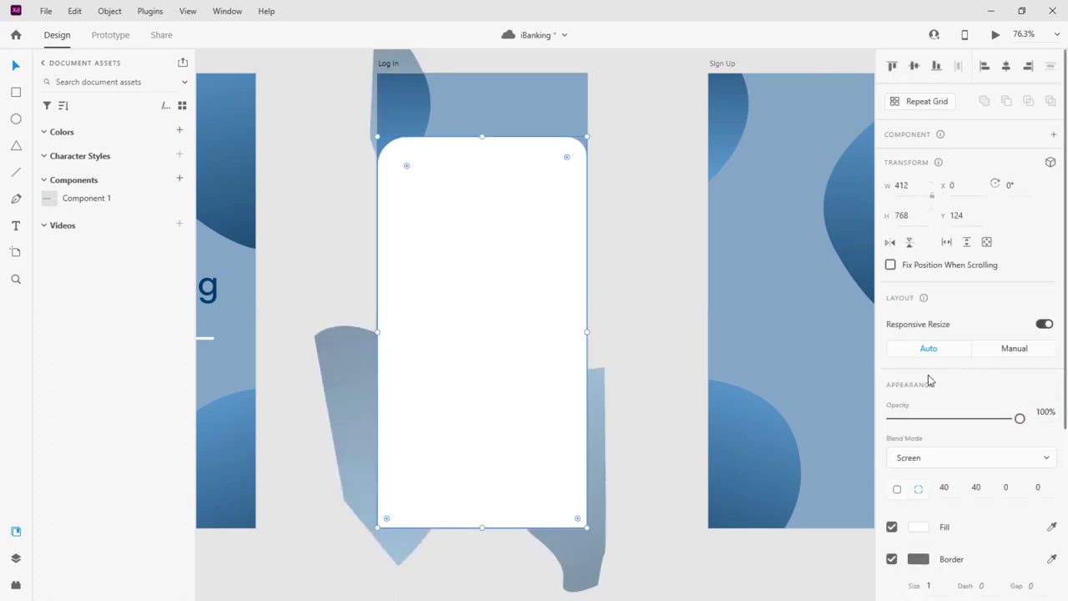
pyautogui.scroll(-3, 927, 379)
# Enable Background Blur on the white card and lower its opacity to 70%
pyautogui.click(892, 544)
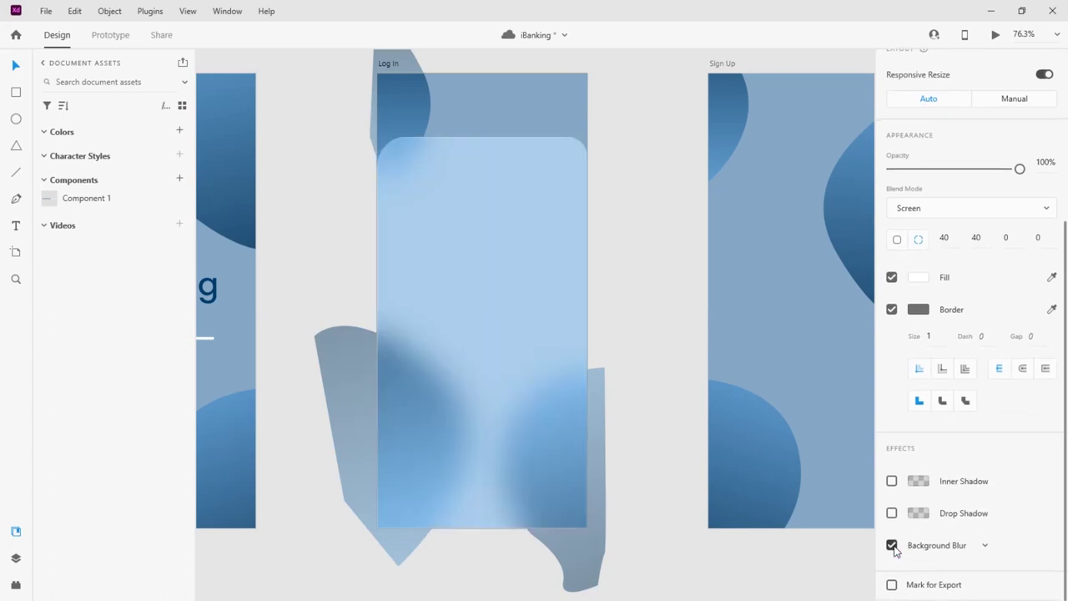
pyautogui.click(616, 221)
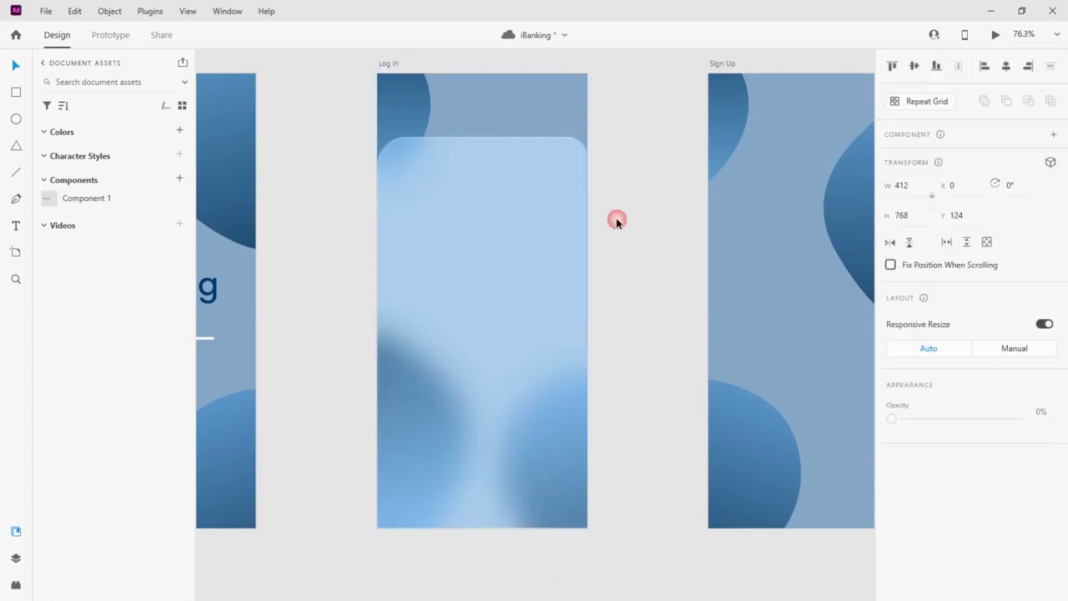
pyautogui.click(518, 315)
pyautogui.moveTo(1019, 419); pyautogui.dragTo(992, 424)
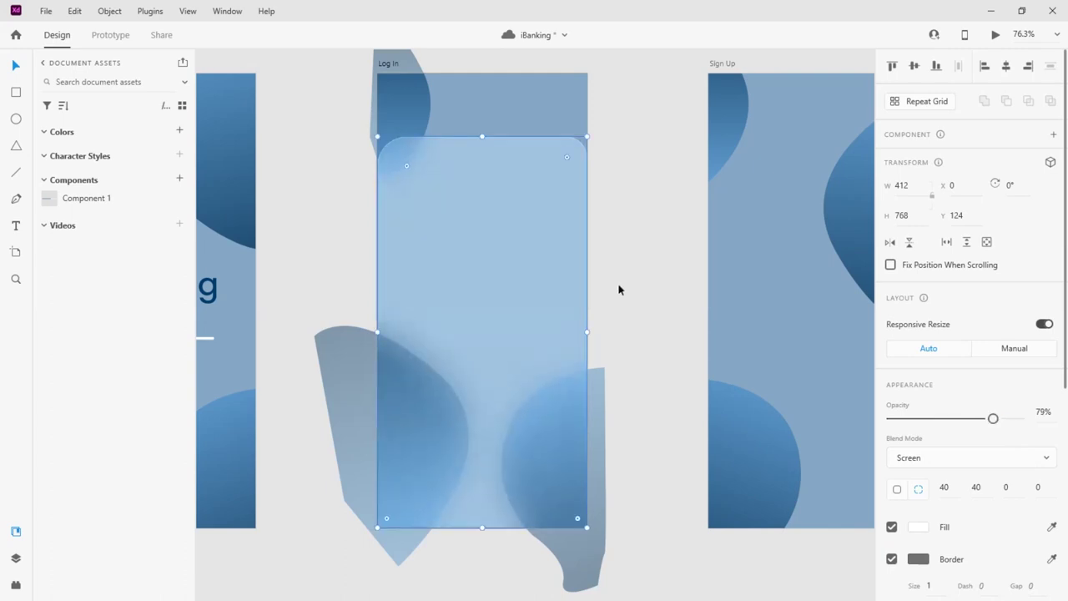
pyautogui.click(637, 331)
pyautogui.scroll(2, 519, 290)
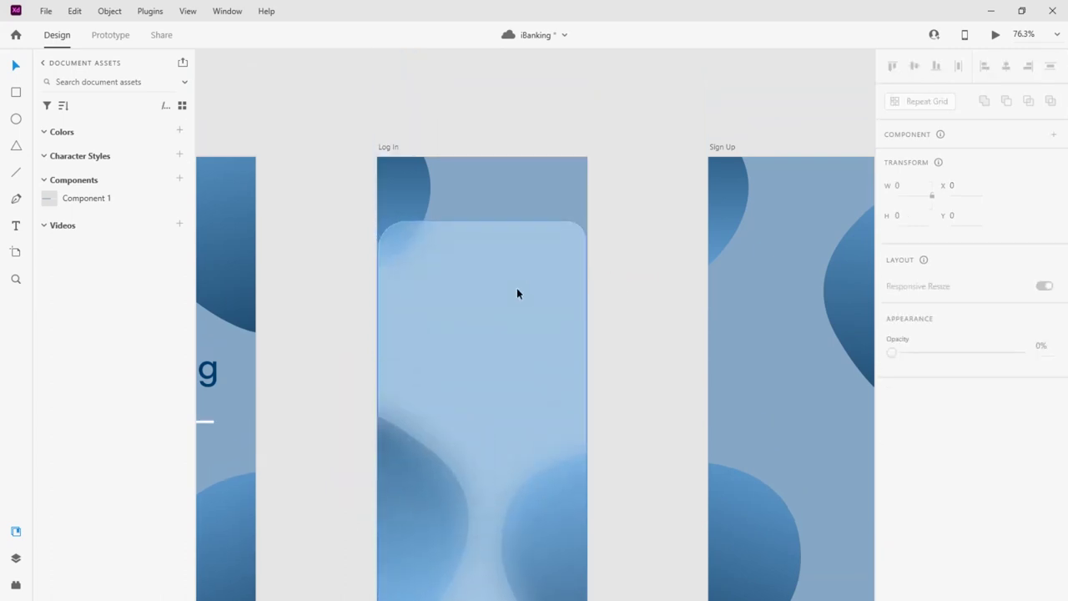
pyautogui.click(517, 287)
pyautogui.scroll(-2, 996, 391)
pyautogui.scroll(4, 1002, 396)
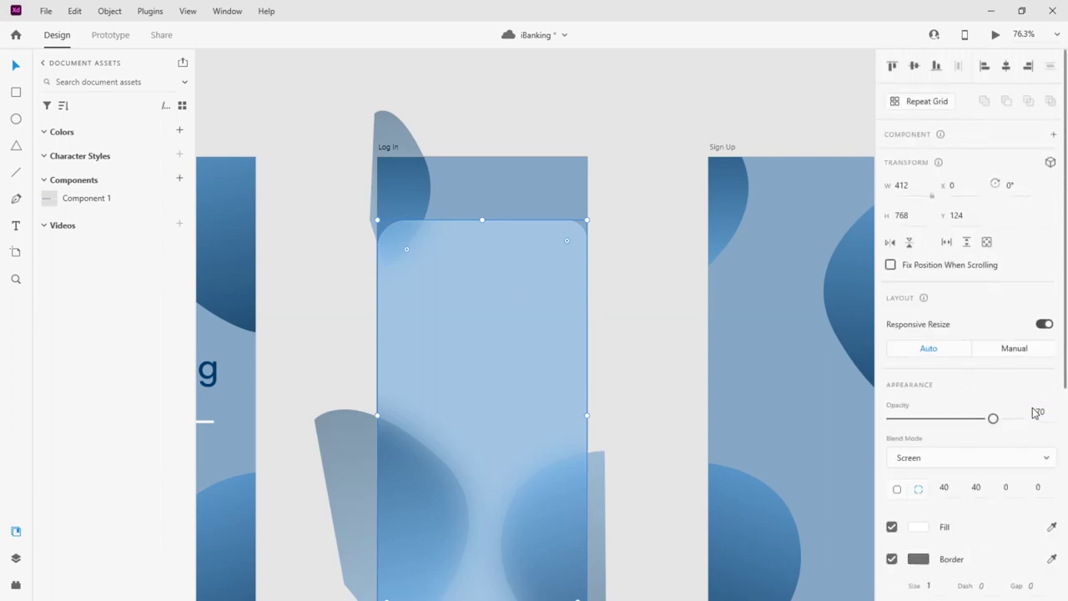
pyautogui.scroll(-4, 896, 425)
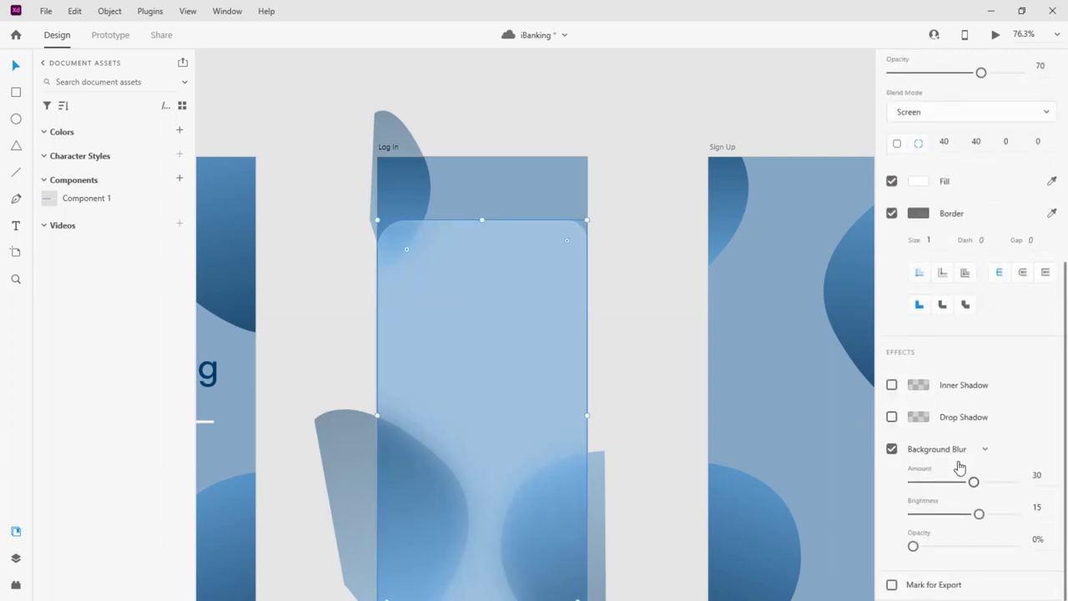
pyautogui.click(552, 349)
pyautogui.click(552, 349)
# Set the background blur amount to 0 and raise its brightness to 12
pyautogui.moveTo(974, 486); pyautogui.dragTo(863, 499)
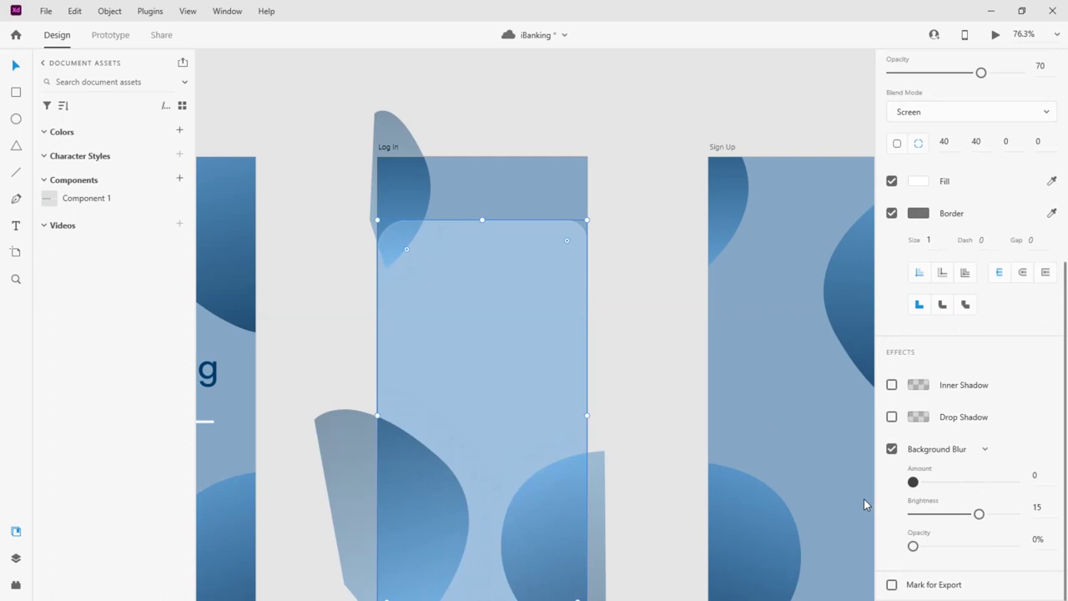
pyautogui.moveTo(979, 513)
pyautogui.mouseDown()
pyautogui.moveTo(1012, 511)
pyautogui.moveTo(975, 514)
pyautogui.mouseUp()
pyautogui.click(684, 331)
pyautogui.scroll(-2, 634, 296)
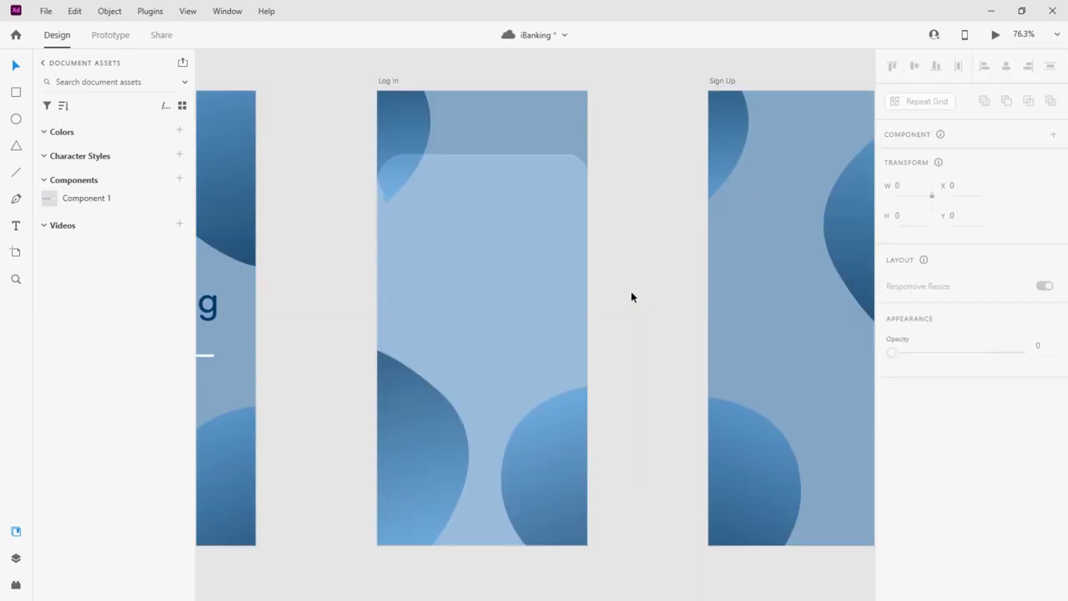
pyautogui.click(386, 166)
# Widen and rotate the top-left blob on the Log In artboard
pyautogui.scroll(2, 372, 120)
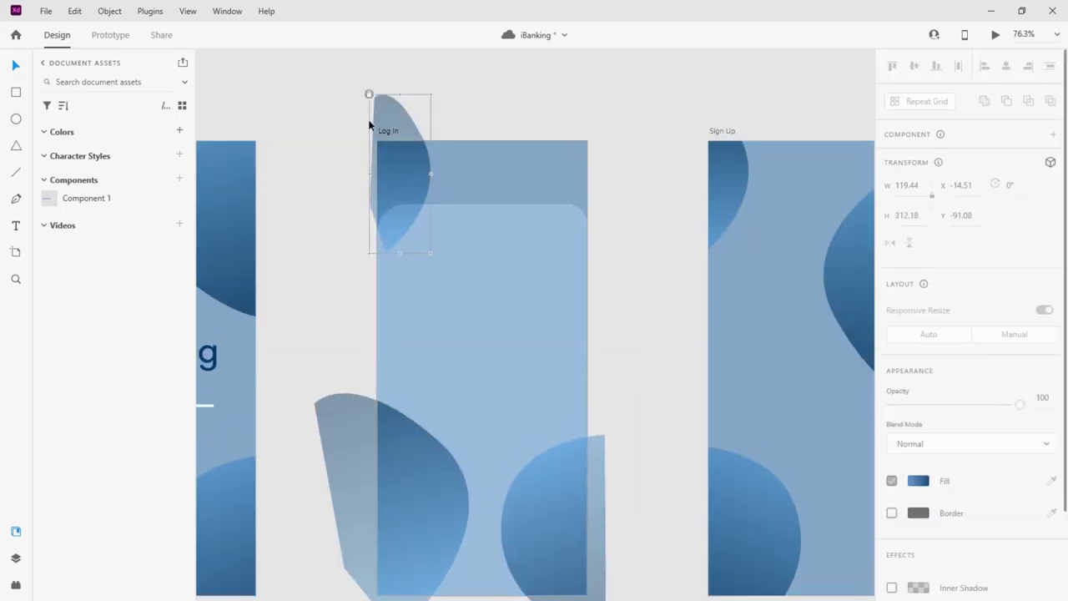
pyautogui.moveTo(368, 190)
pyautogui.mouseDown()
pyautogui.moveTo(354, 191)
pyautogui.moveTo(364, 190)
pyautogui.mouseUp()
pyautogui.moveTo(435, 107); pyautogui.dragTo(448, 120)
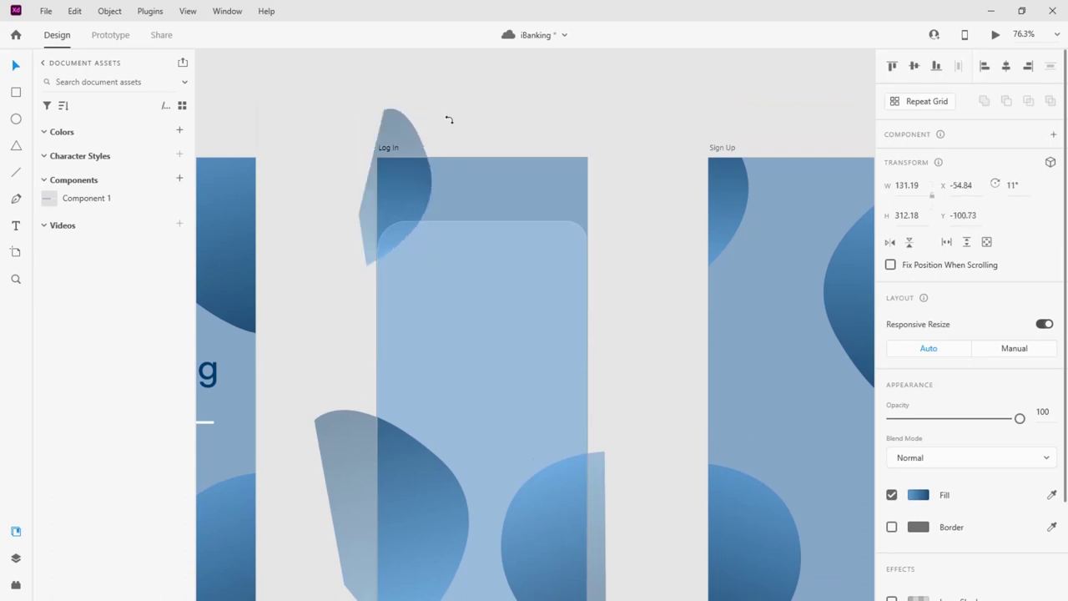
pyautogui.click(391, 146)
pyautogui.click(389, 172)
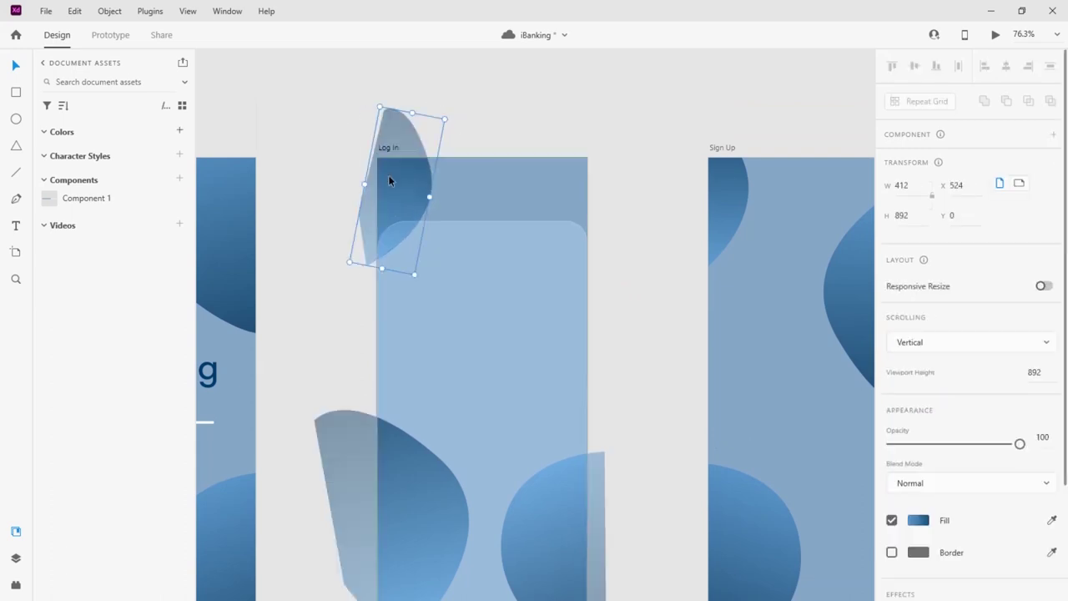
pyautogui.click(512, 98)
pyautogui.scroll(-2, 512, 99)
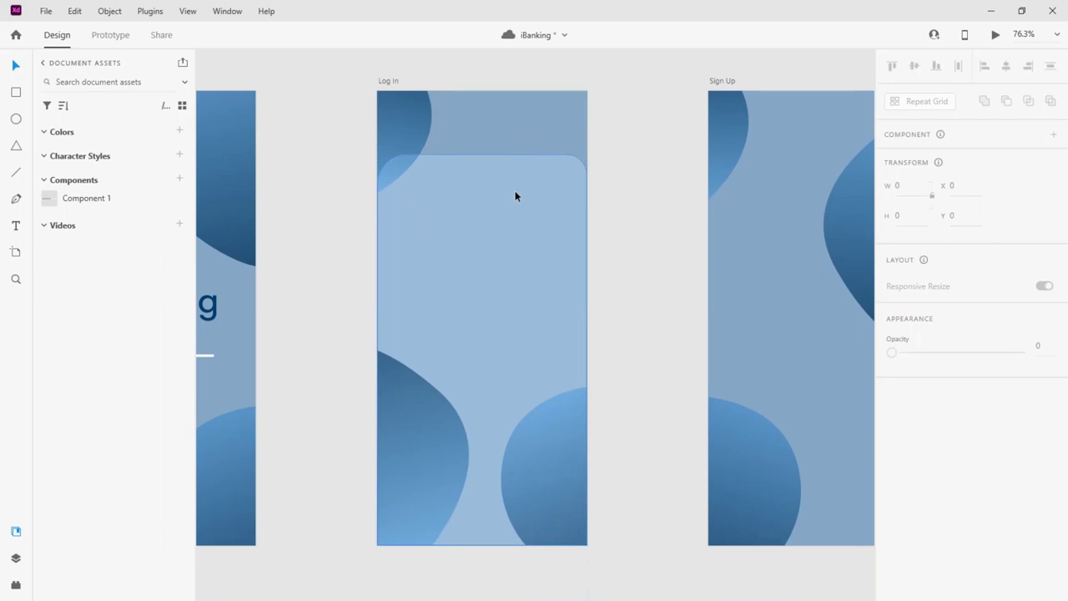
# Add a drop shadow to the frosted card with X 9, Y 3 and blur 2
pyautogui.click(529, 192)
pyautogui.scroll(-7, 963, 475)
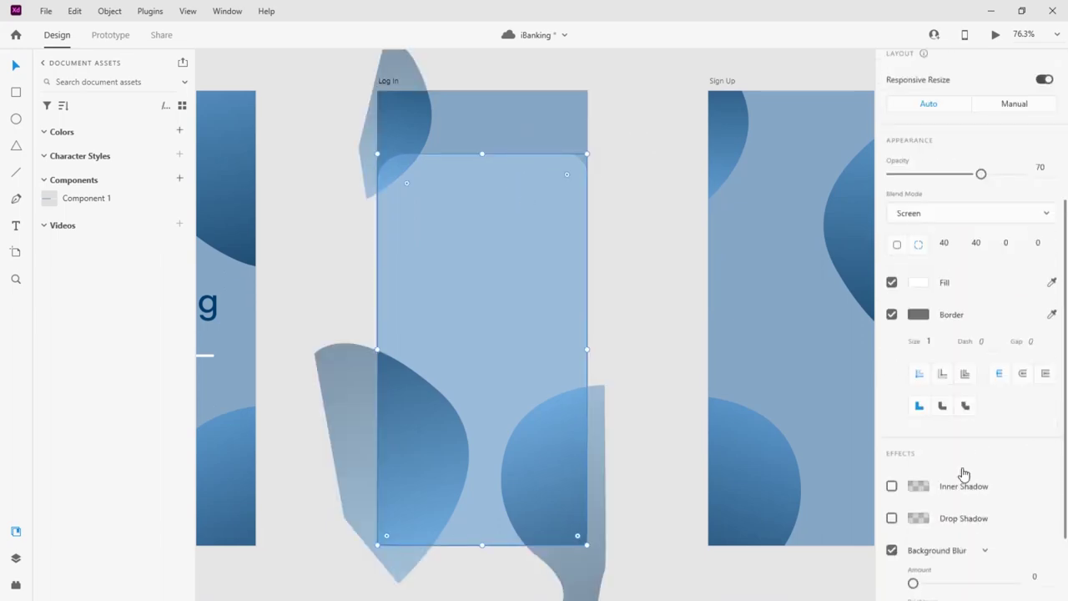
pyautogui.click(891, 417)
pyautogui.scroll(-1, 935, 410)
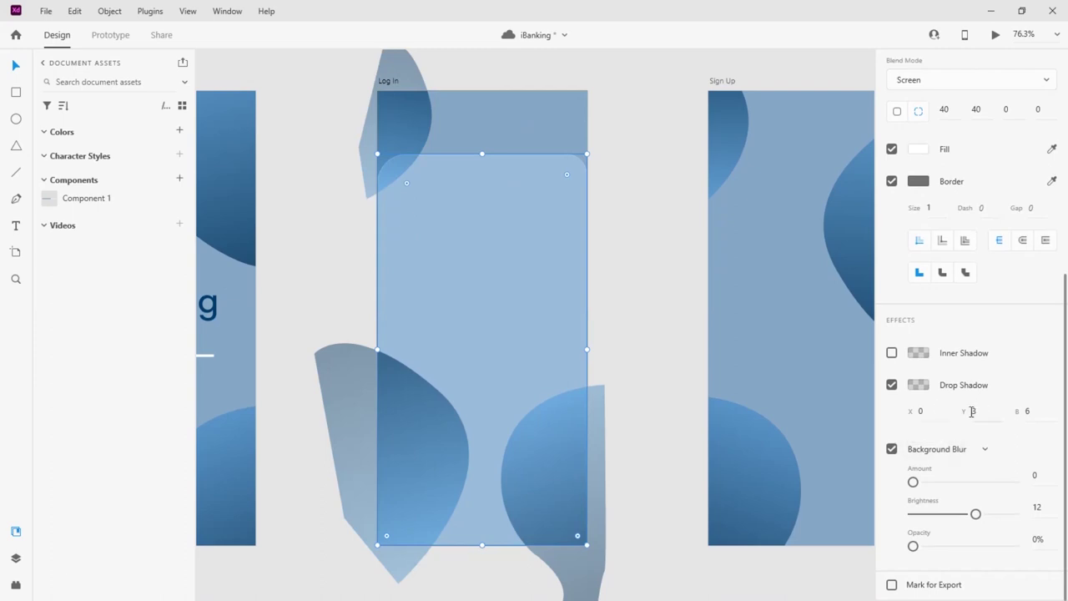
pyautogui.click(910, 411)
pyautogui.write('9')
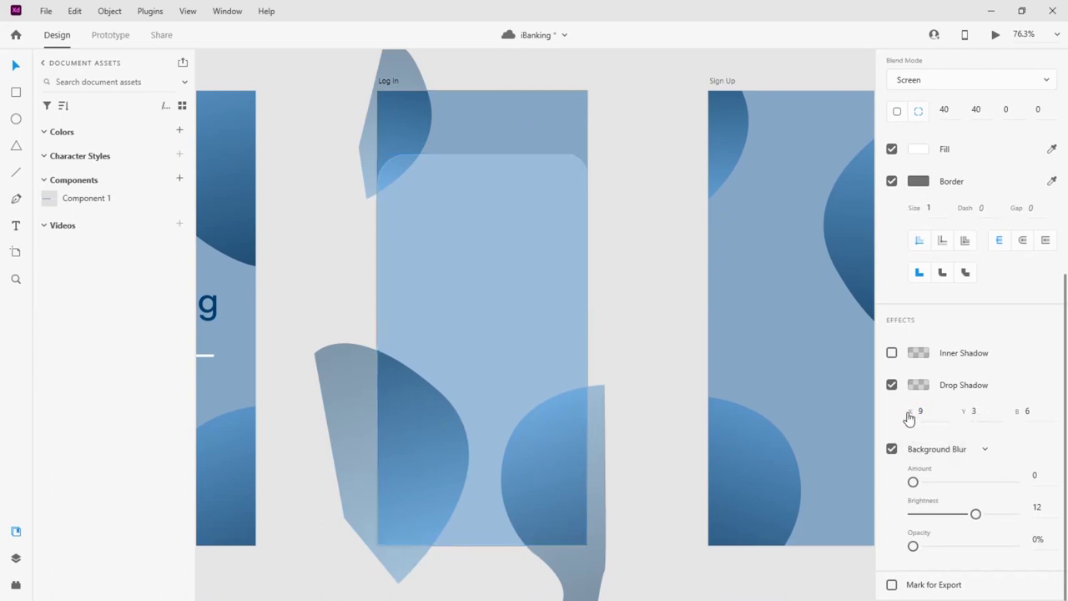
pyautogui.click(670, 178)
pyautogui.click(546, 193)
pyautogui.scroll(-3, 1030, 463)
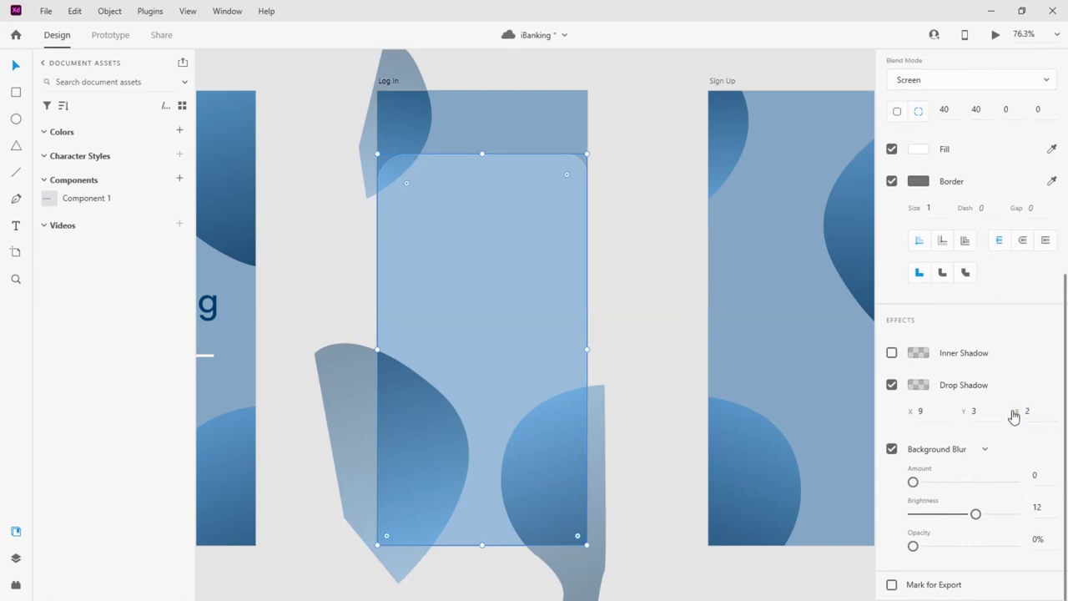
pyautogui.click(666, 262)
pyautogui.click(516, 231)
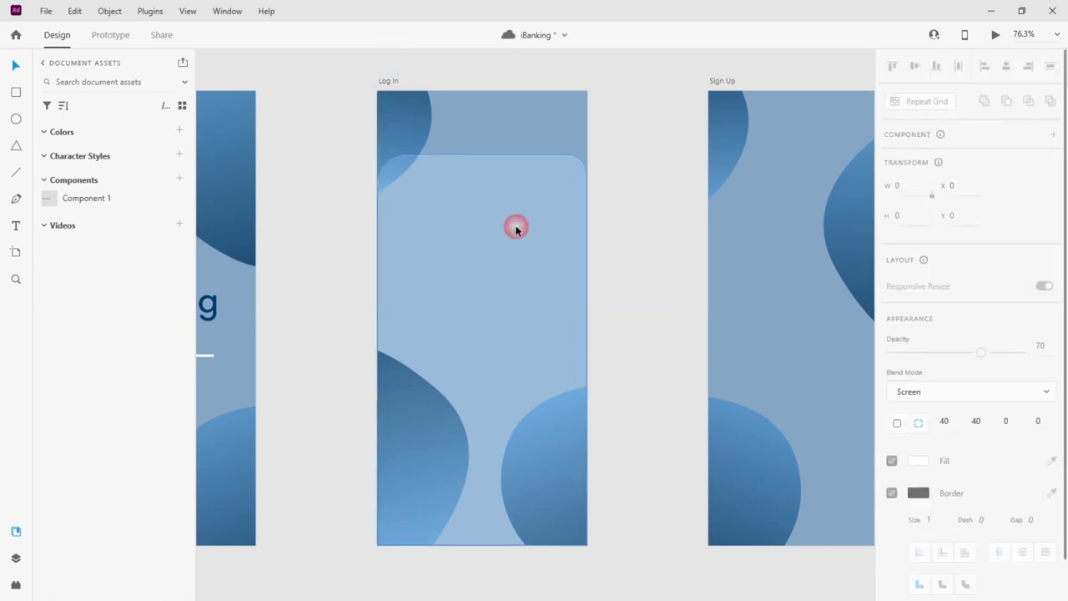
pyautogui.click(655, 236)
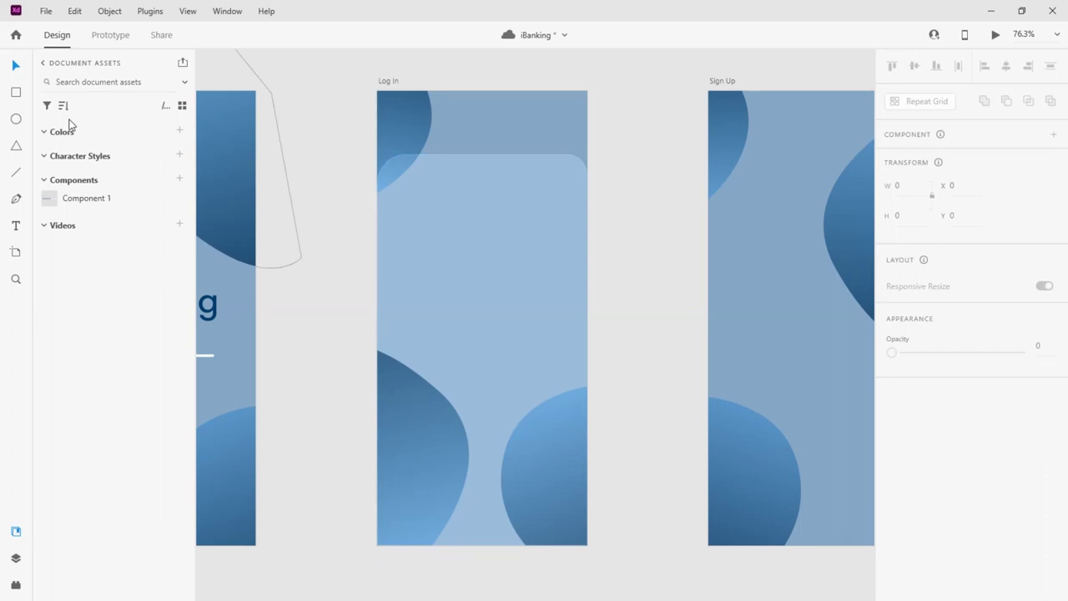
# Compare the Log In card with the Load Screen's iBanking title, testing text placement on the card
pyautogui.keyDown('ctrl'); pyautogui.scroll(-3, 519, 243); pyautogui.keyUp('ctrl')
pyautogui.keyDown('ctrl'); pyautogui.scroll(1, 345, 275); pyautogui.keyUp('ctrl')
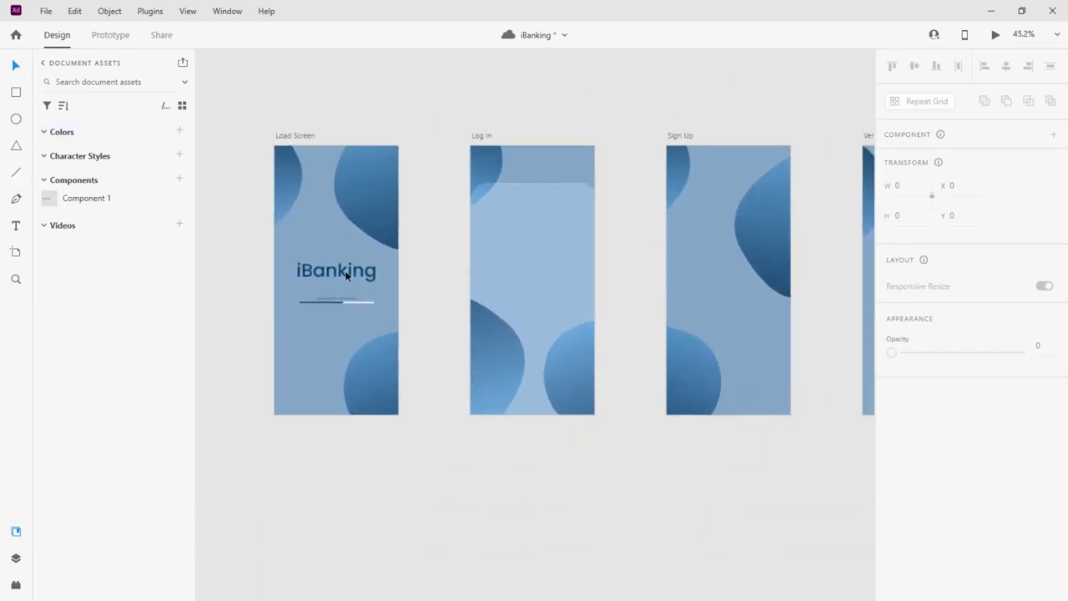
pyautogui.click(326, 273)
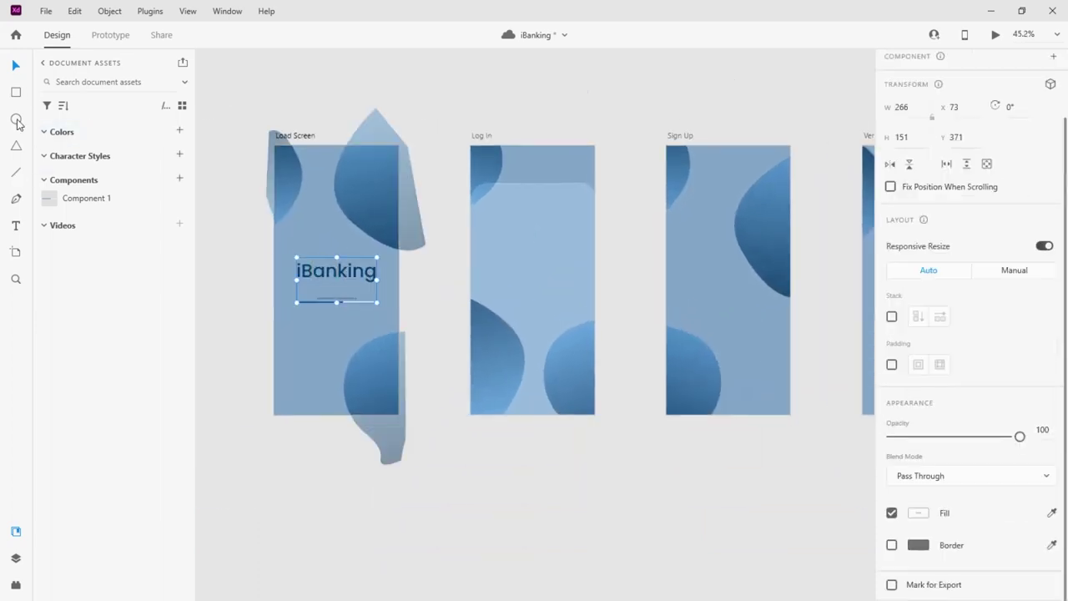
pyautogui.click(511, 209)
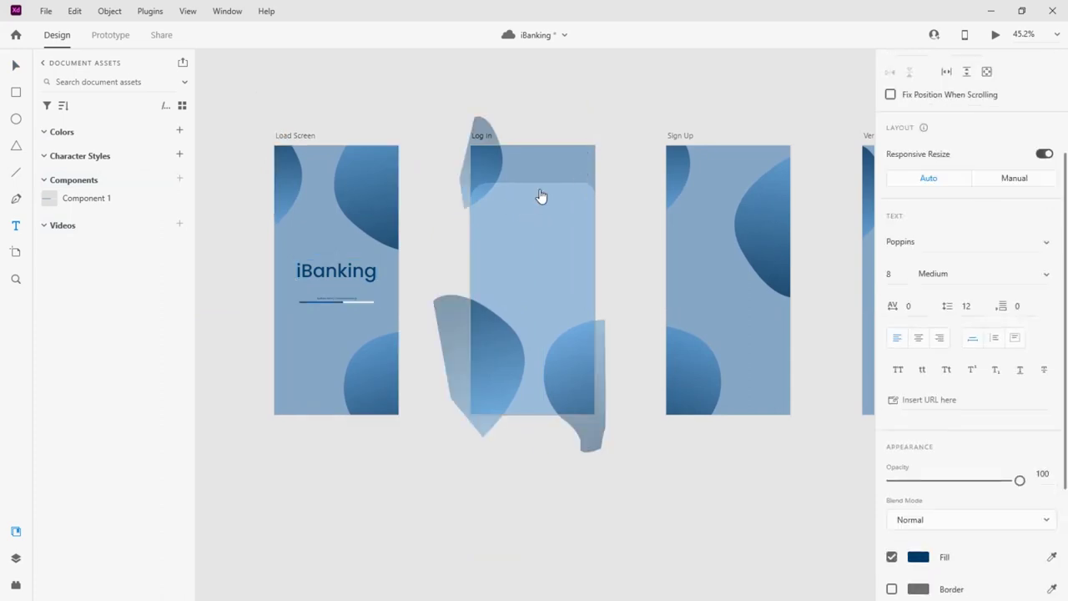
pyautogui.click(15, 67)
pyautogui.click(509, 232)
pyautogui.scroll(5, 507, 181)
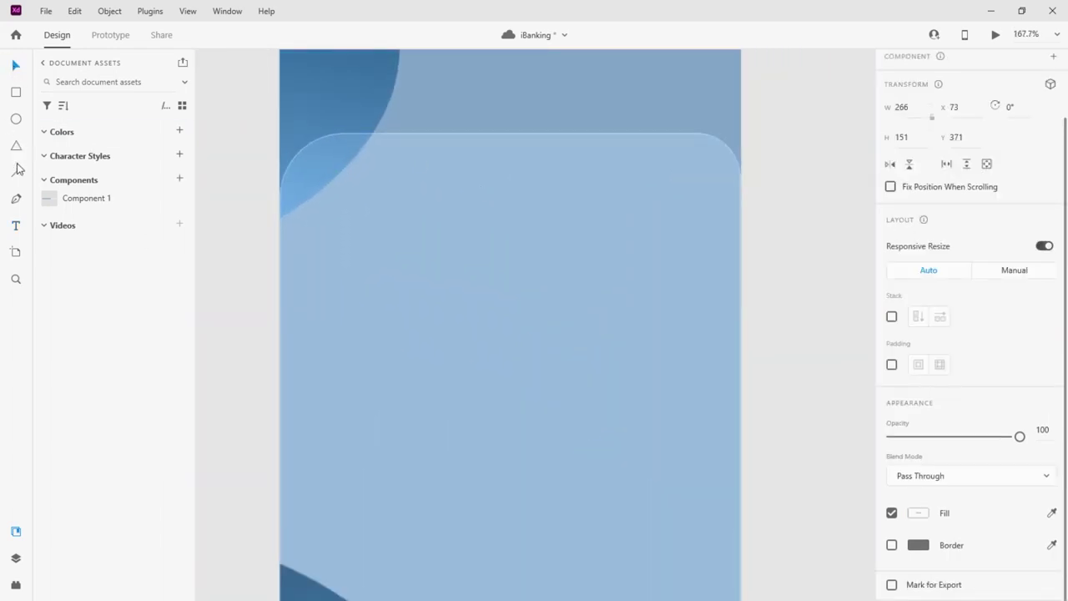
pyautogui.click(476, 177)
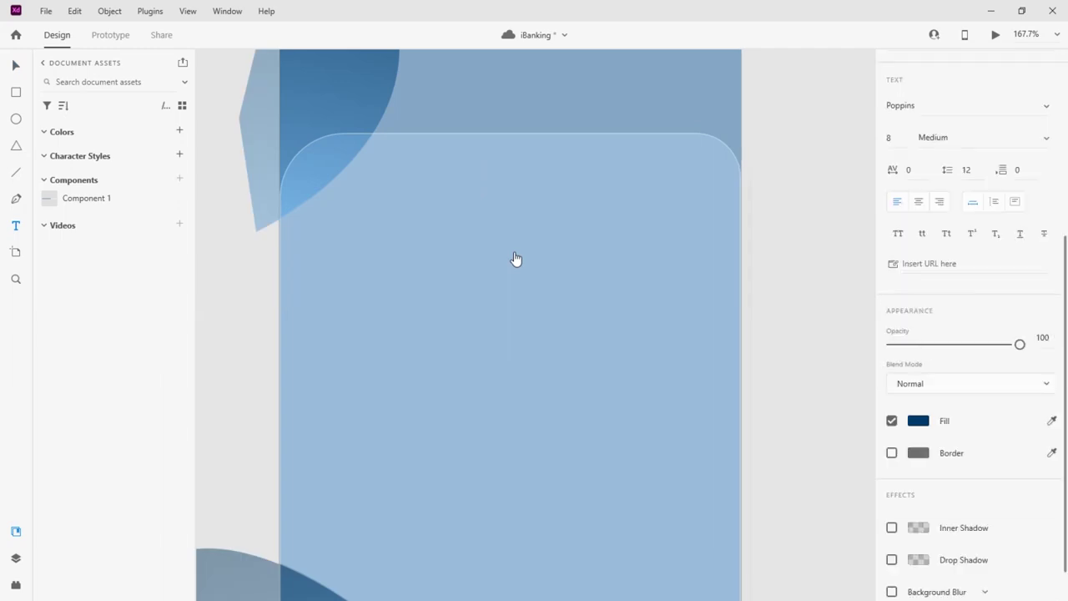
pyautogui.click(16, 91)
pyautogui.click(513, 218)
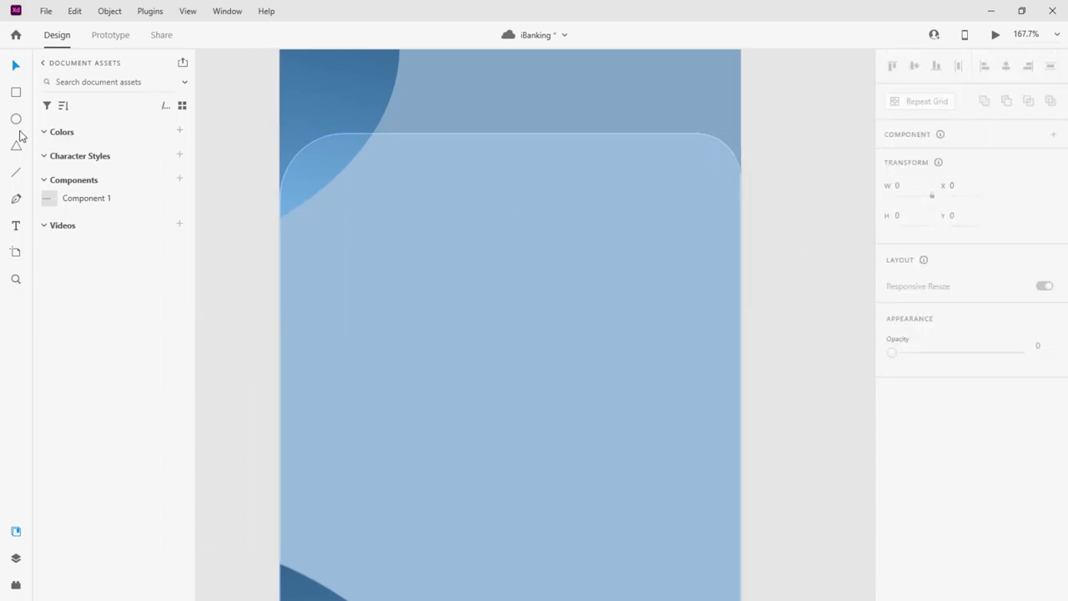
pyautogui.scroll(-2, 553, 225)
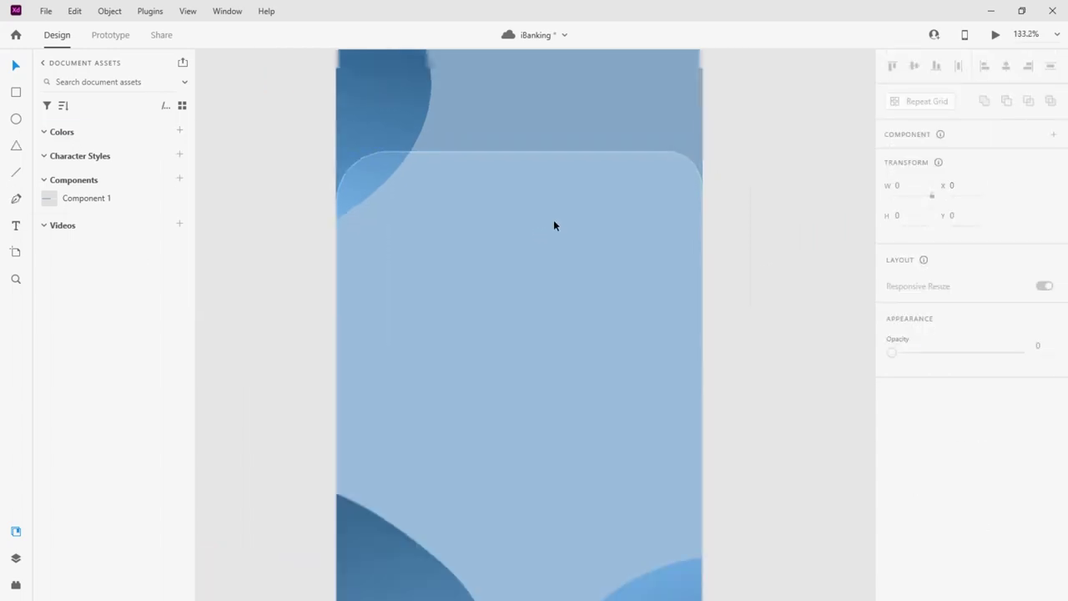
pyautogui.scroll(-5, 553, 225)
# Save the iBanking document with File > Save, then place a text object on the card
pyautogui.click(46, 10)
pyautogui.click(60, 183)
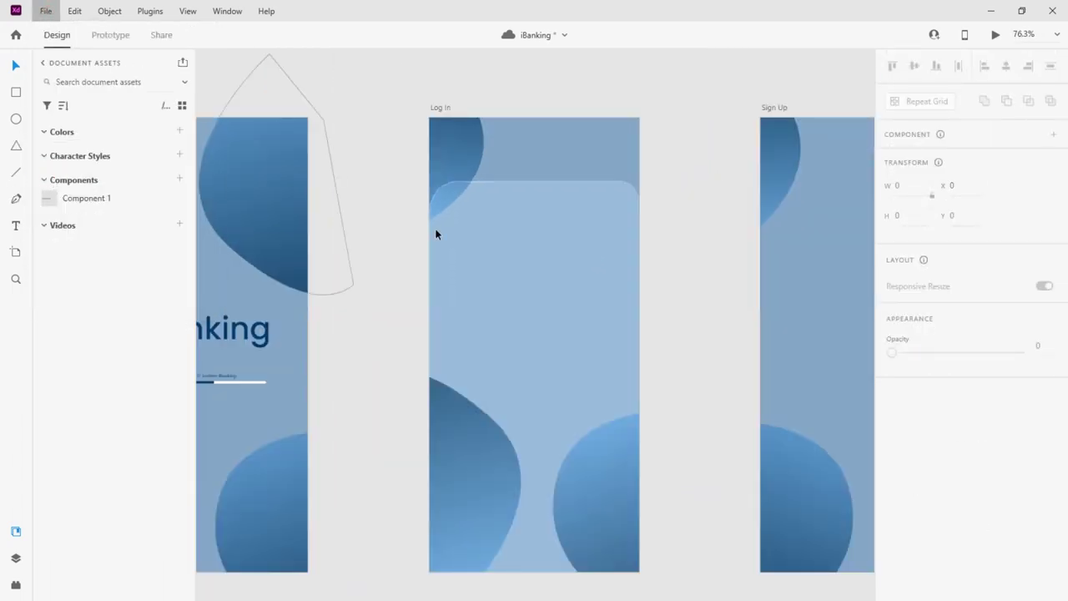
pyautogui.click(510, 227)
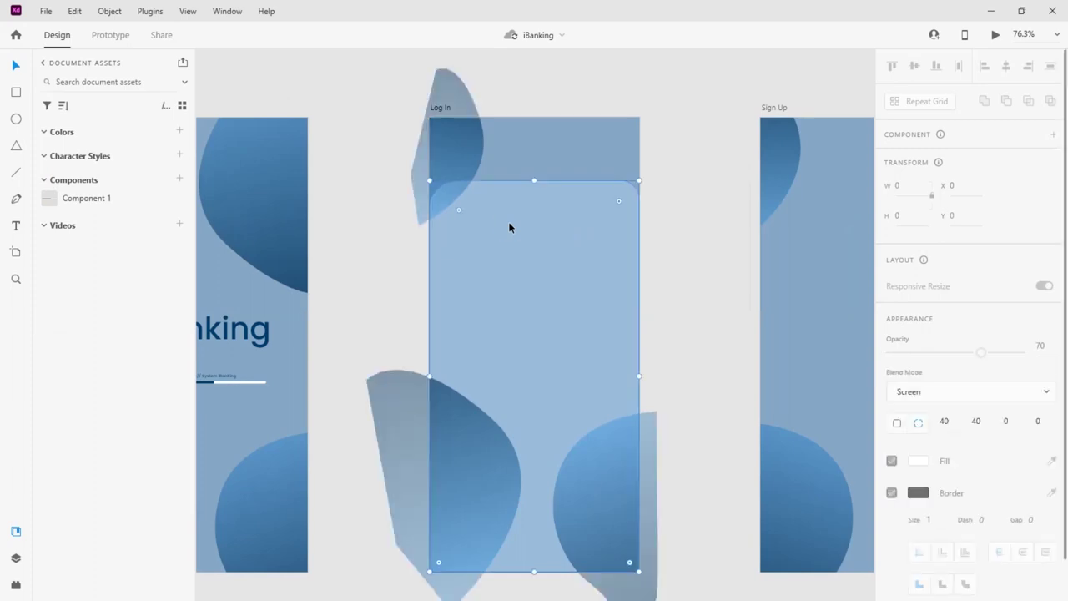
pyautogui.click(17, 226)
pyautogui.click(521, 267)
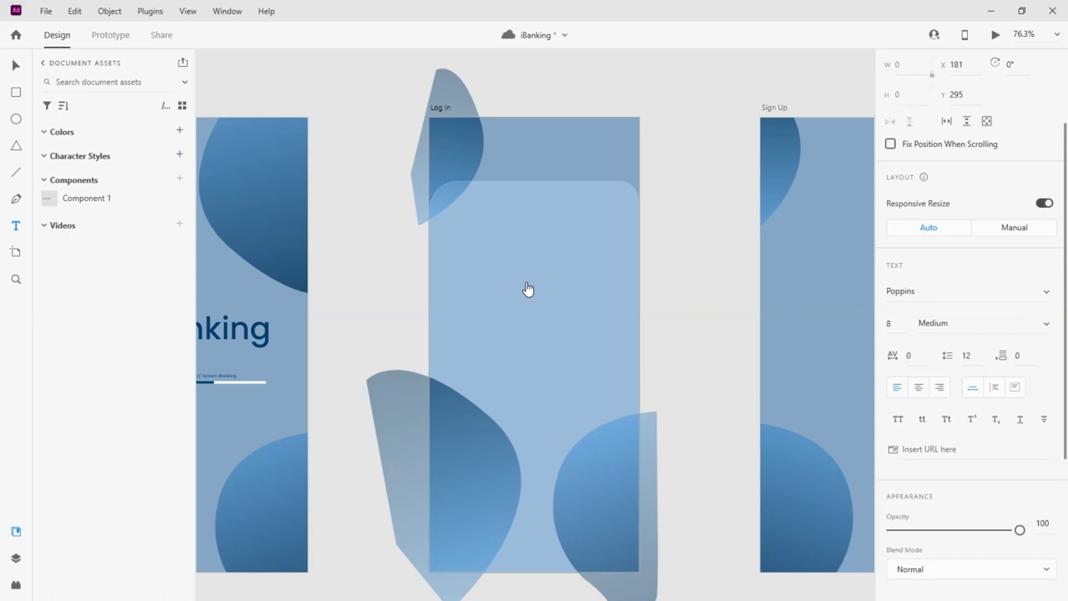
# Reselect the frosted card to review its drop shadow and blur, deselect it, and choose the Line tool
pyautogui.click(604, 235)
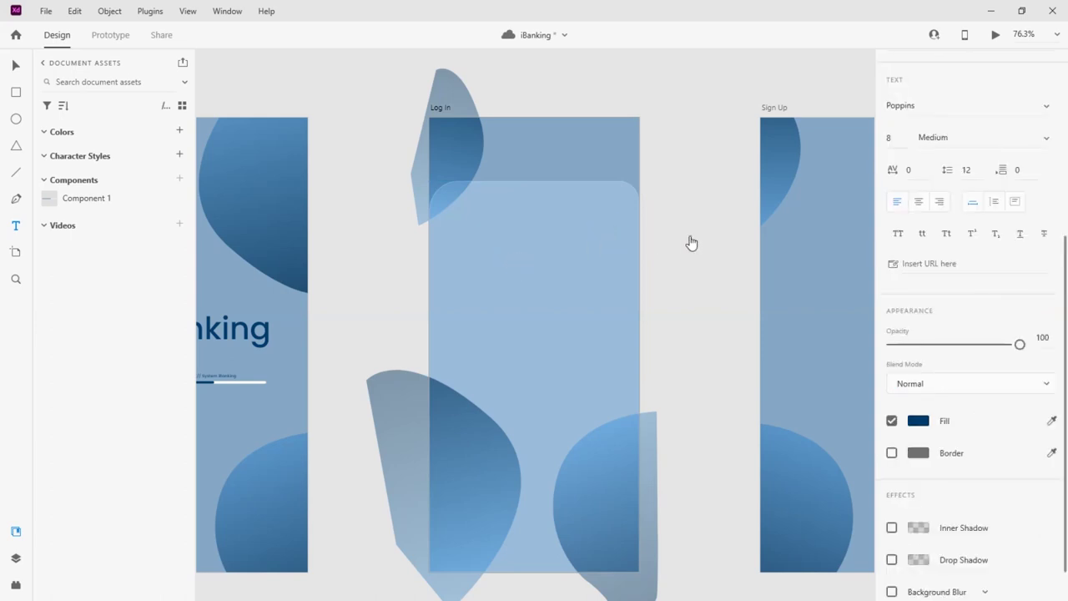
pyautogui.click(17, 94)
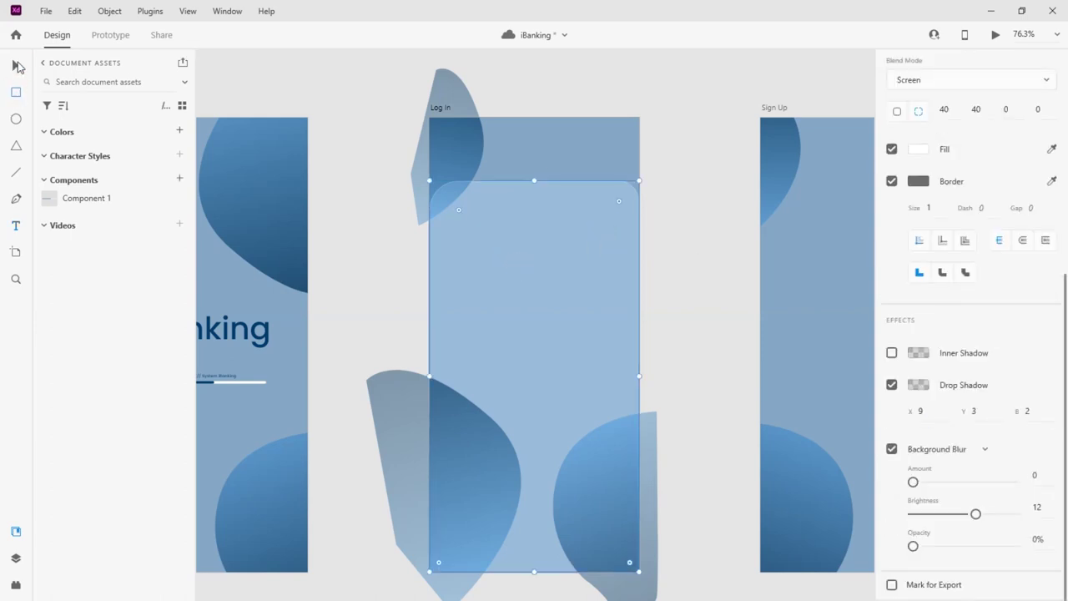
pyautogui.click(543, 254)
pyautogui.click(544, 255)
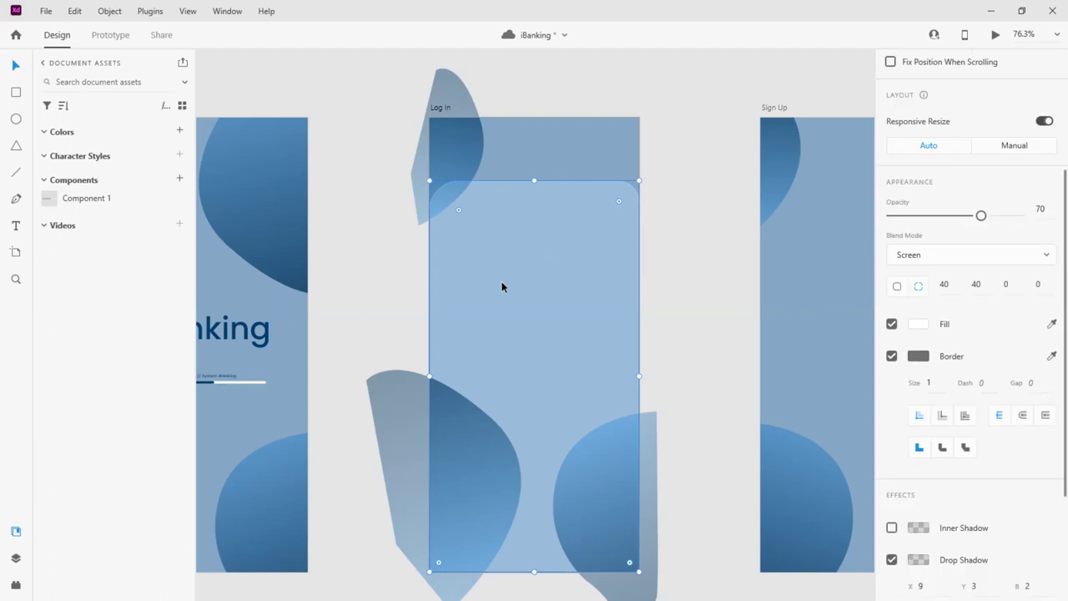
pyautogui.scroll(5, 975, 284)
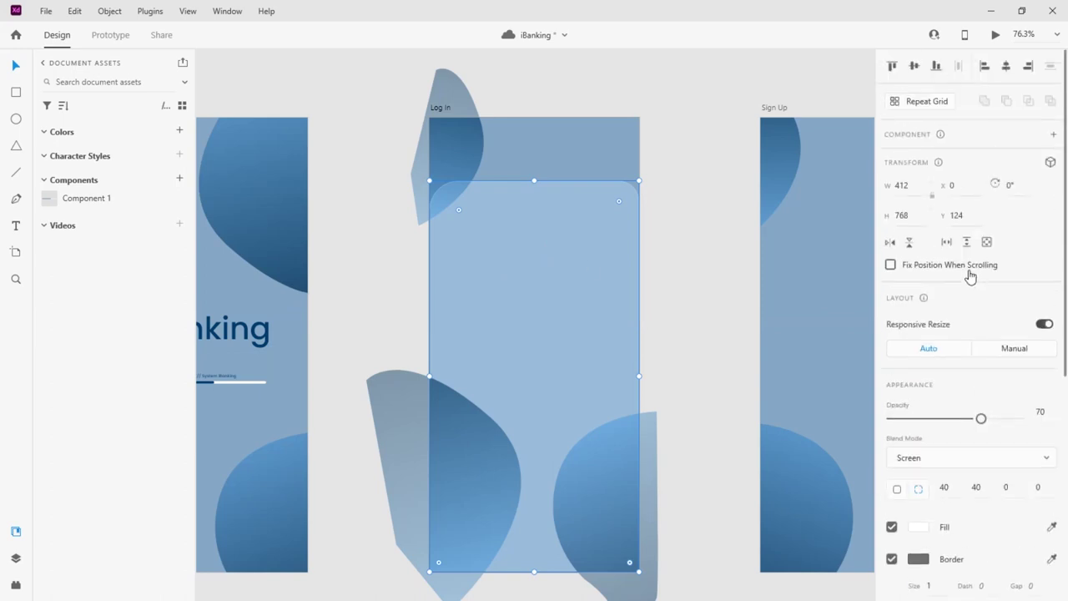
pyautogui.hotkey('ctrl', 'z')
pyautogui.hotkey('ctrl', 'z')
pyautogui.hotkey('ctrl', 'z')
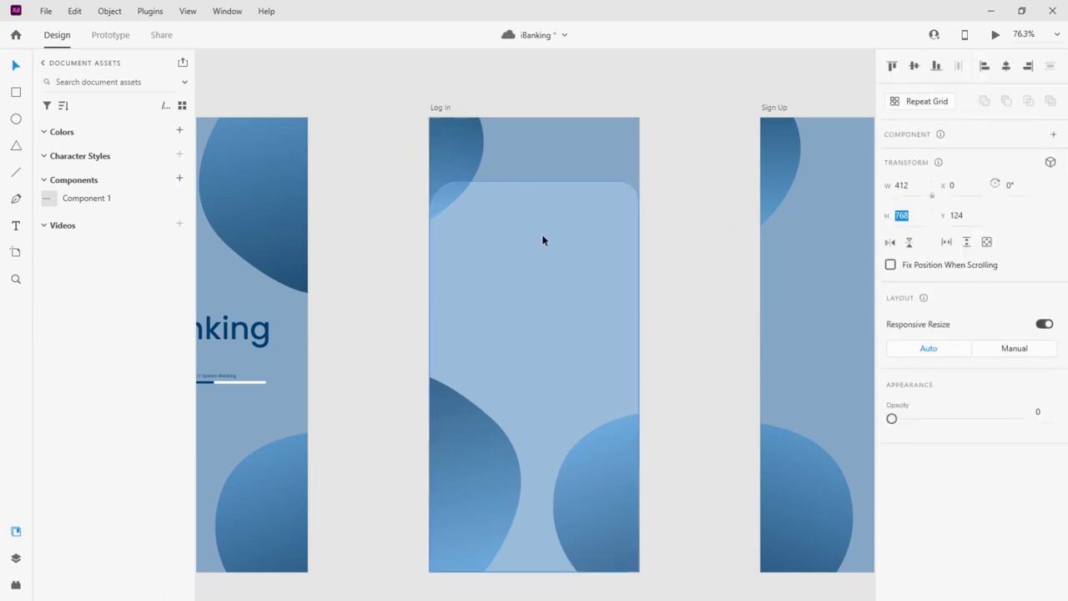
pyautogui.click(20, 175)
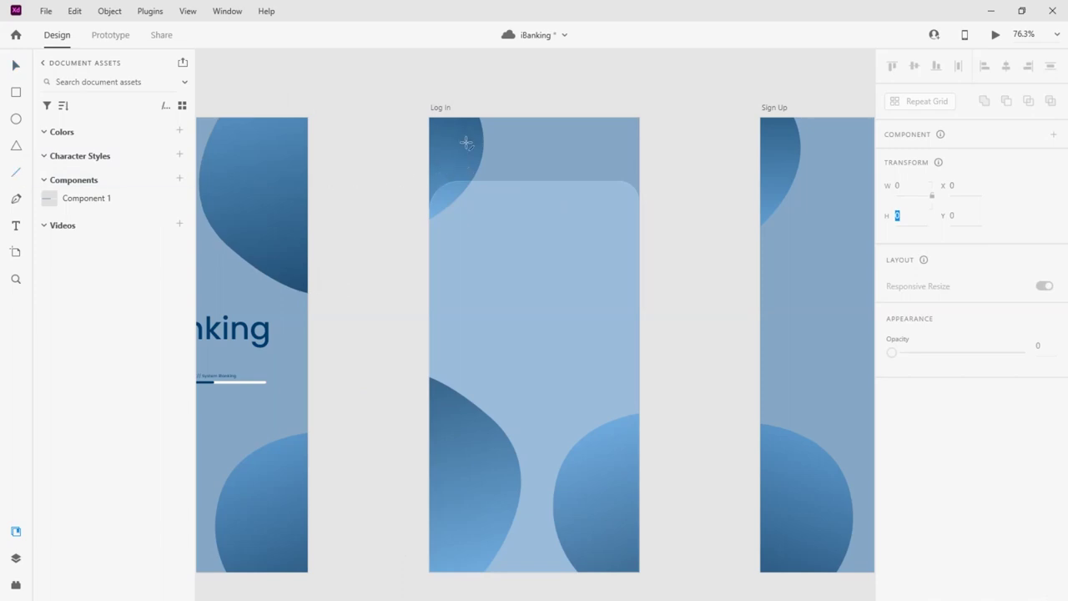
# Draw a short horizontal line near the top of the Log In screen
pyautogui.scroll(3, 467, 151)
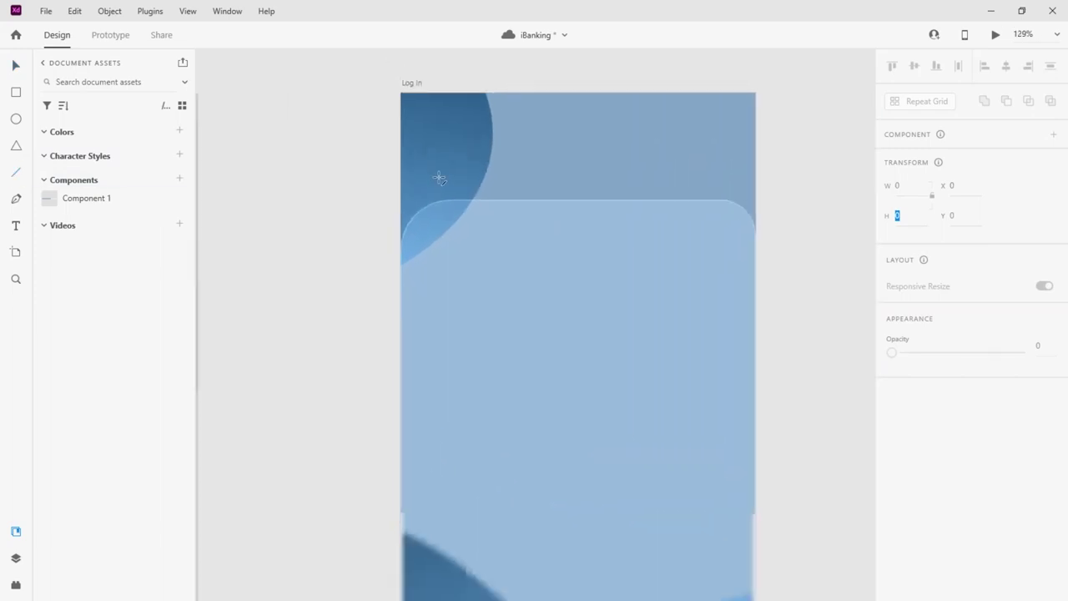
pyautogui.scroll(3, 439, 179)
pyautogui.scroll(-3, 493, 167)
pyautogui.scroll(2, 436, 176)
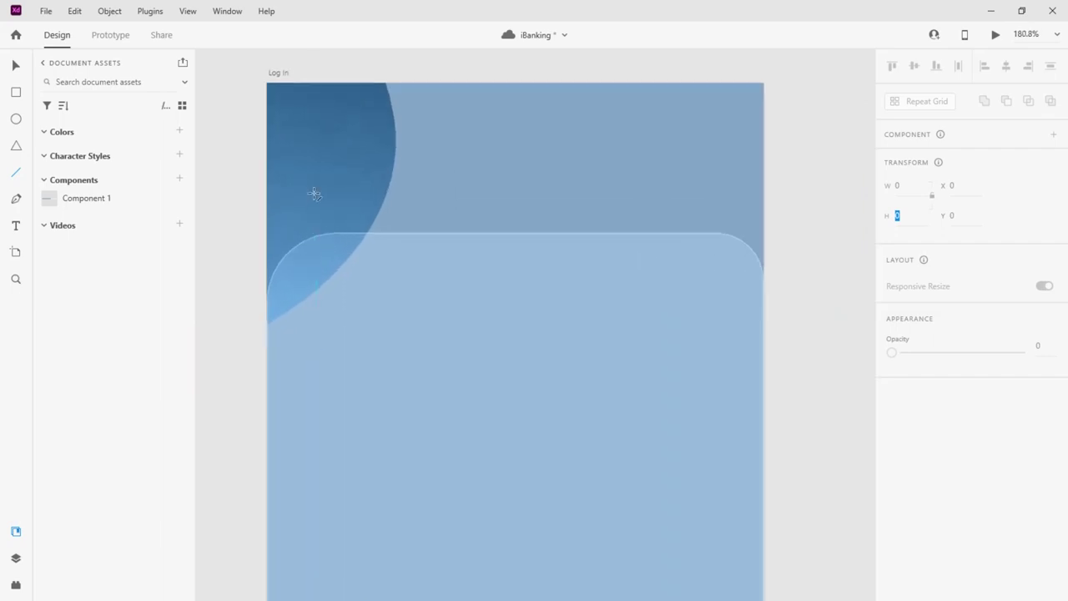
pyautogui.scroll(1, 314, 194)
pyautogui.scroll(1, 368, 169)
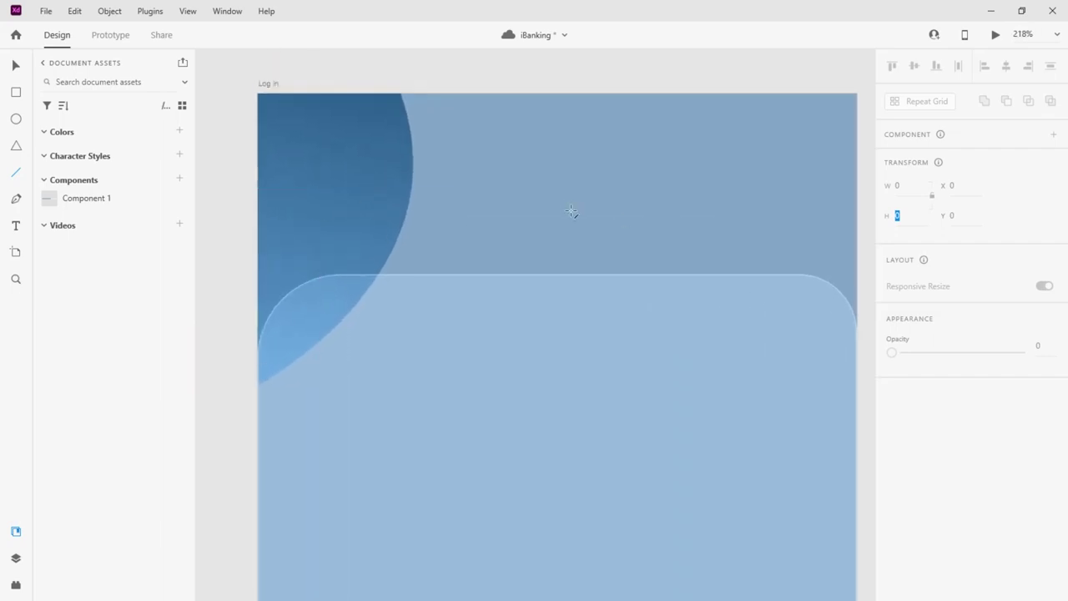
pyautogui.moveTo(512, 197); pyautogui.dragTo(553, 197)
pyautogui.click(17, 64)
pyautogui.scroll(-4, 1006, 408)
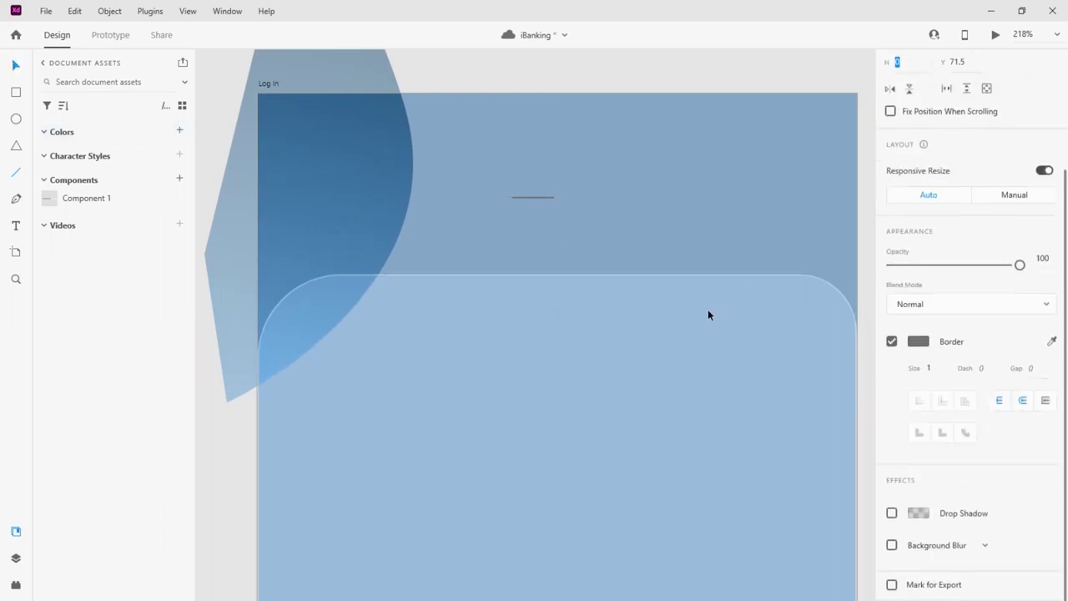
# Give the line a white 3-thick stroke and centre it horizontally near the top
pyautogui.click(927, 367)
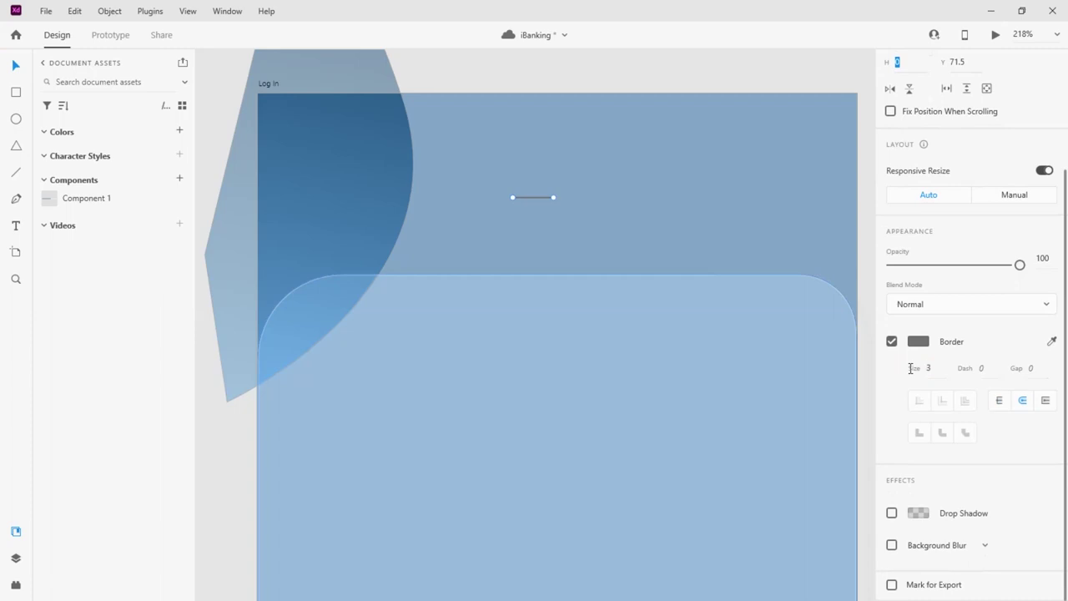
pyautogui.press('Return')
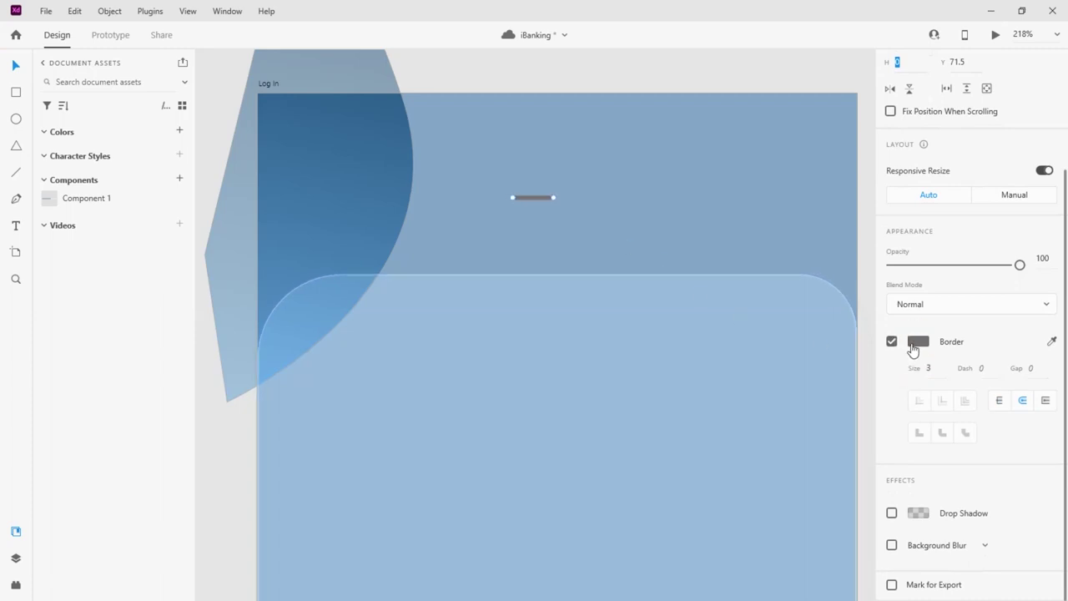
pyautogui.click(916, 342)
pyautogui.moveTo(734, 317); pyautogui.dragTo(705, 243)
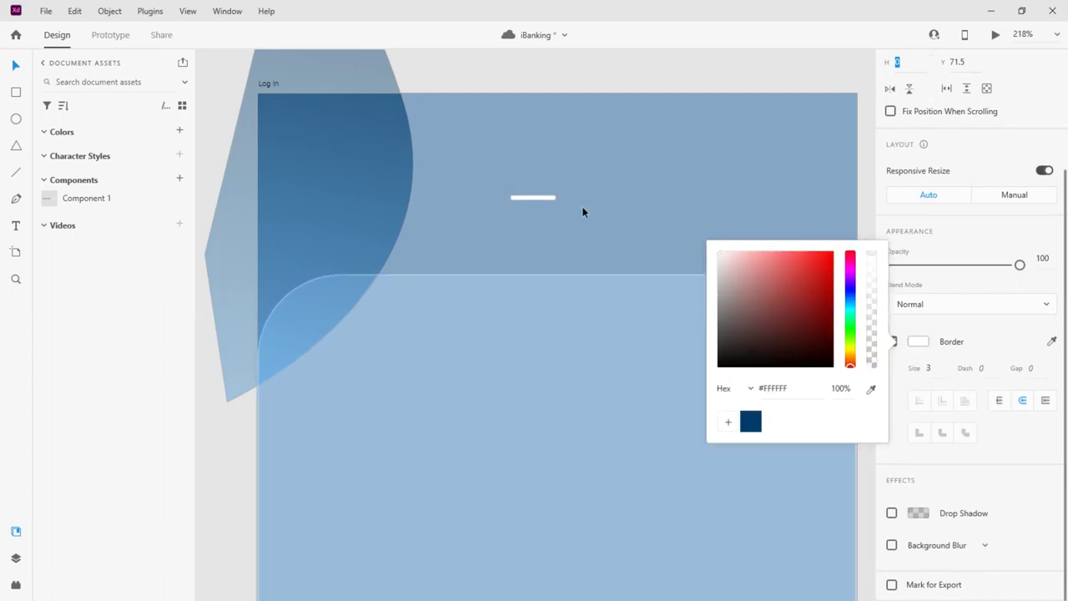
pyautogui.click(538, 229)
pyautogui.moveTo(532, 200); pyautogui.dragTo(565, 209)
pyautogui.click(1005, 66)
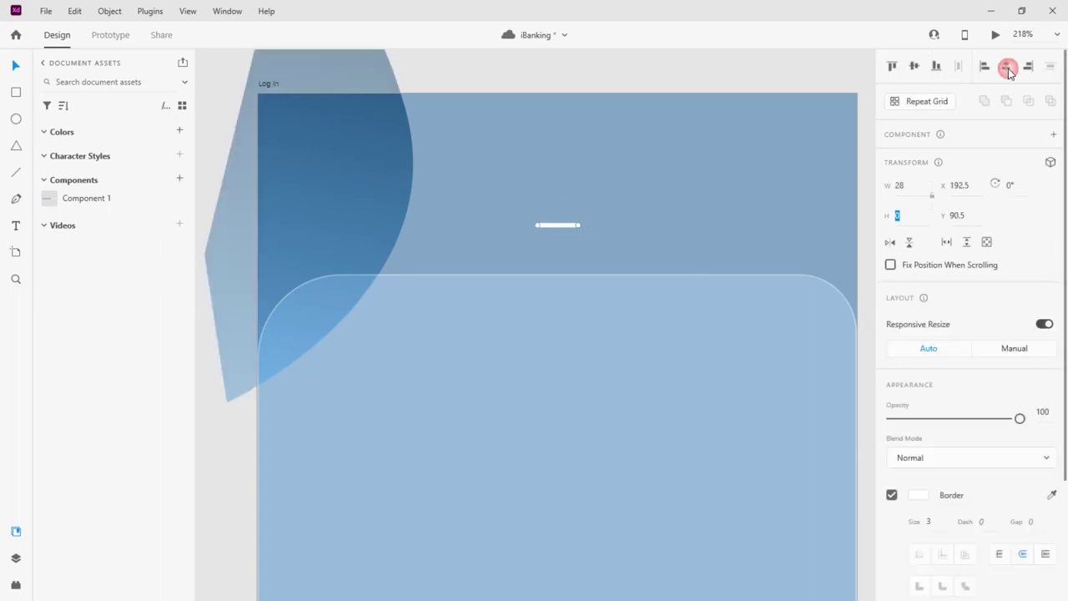
# Rotate the line 45°, mirror a copy horizontally to form an X, and select both lines
pyautogui.click(1018, 183)
pyautogui.press('Return')
pyautogui.click(891, 242)
pyautogui.keyDown('ctrl'); pyautogui.scroll(5, 589, 232); pyautogui.keyUp('ctrl')
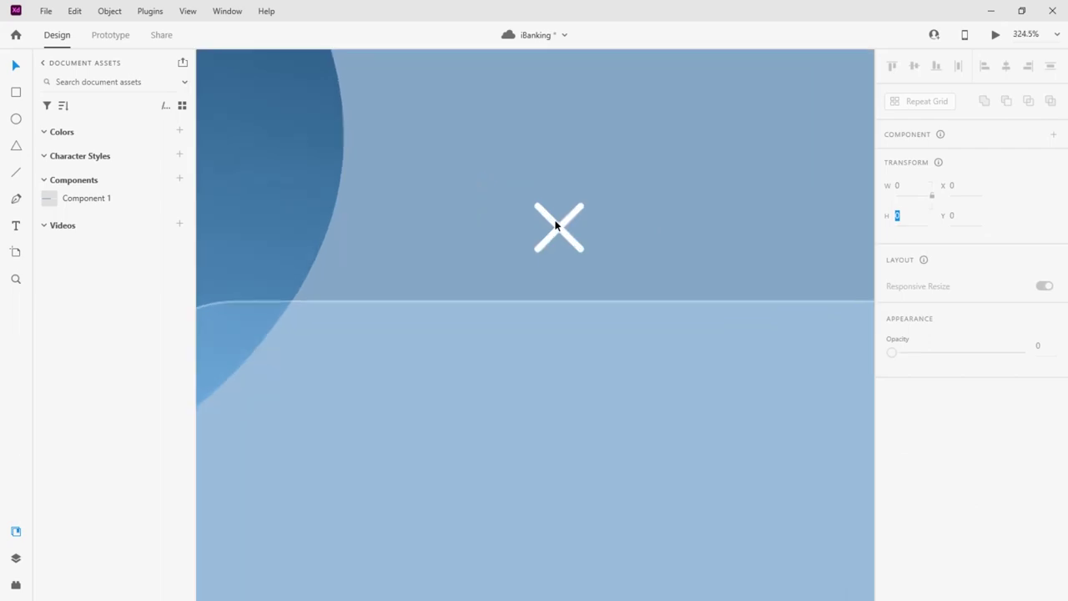
pyautogui.hotkey('ctrl', 'g')
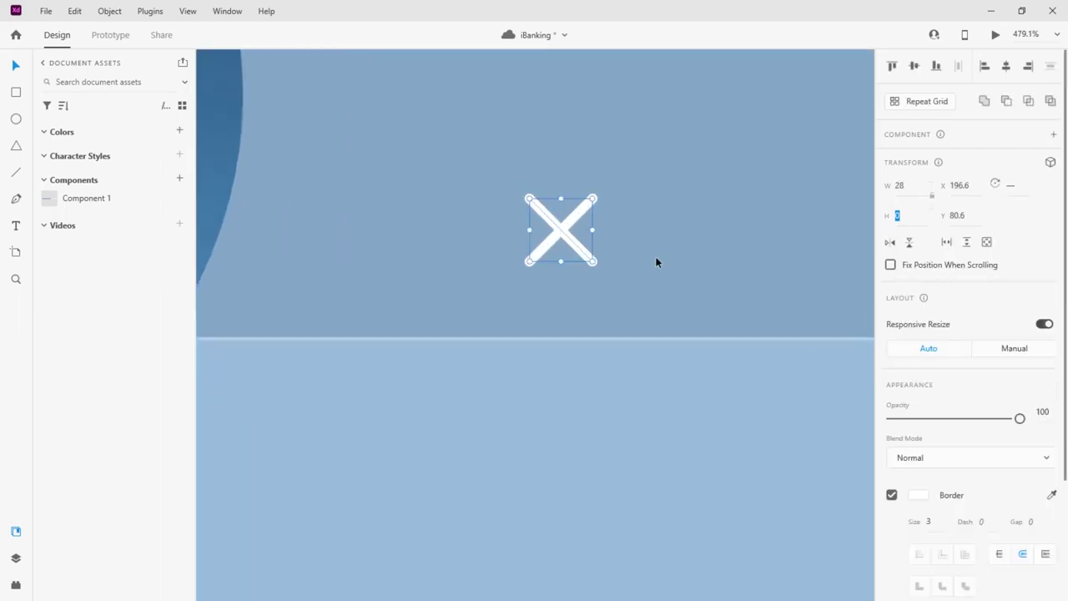
pyautogui.click(655, 256)
pyautogui.keyDown('ctrl'); pyautogui.scroll(-5, 534, 232); pyautogui.keyUp('ctrl')
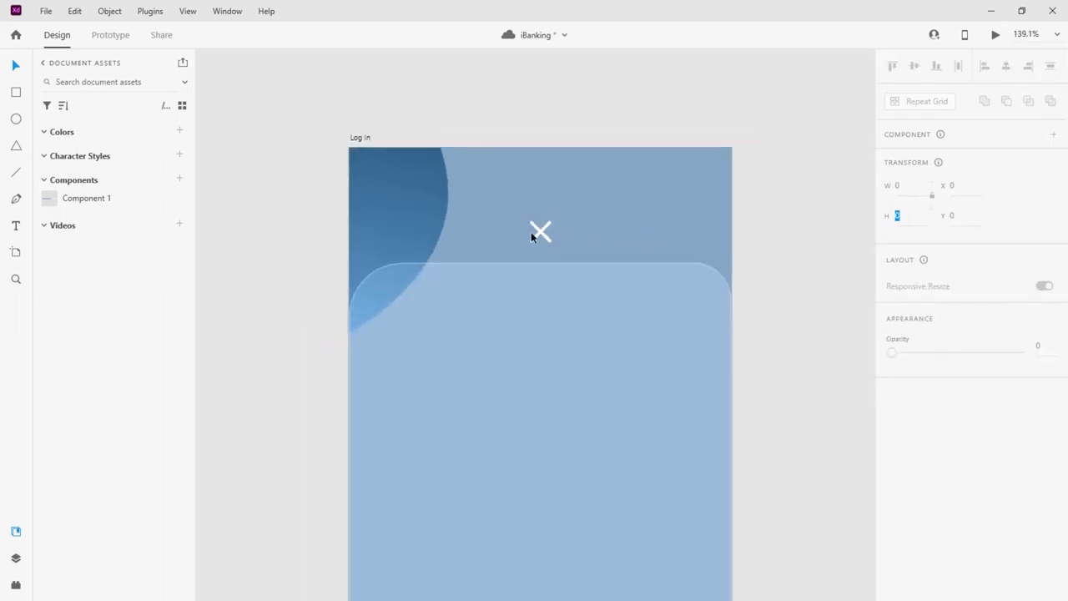
pyautogui.click(541, 235)
pyautogui.keyDown('ctrl'); pyautogui.scroll(5, 553, 225); pyautogui.keyUp('ctrl')
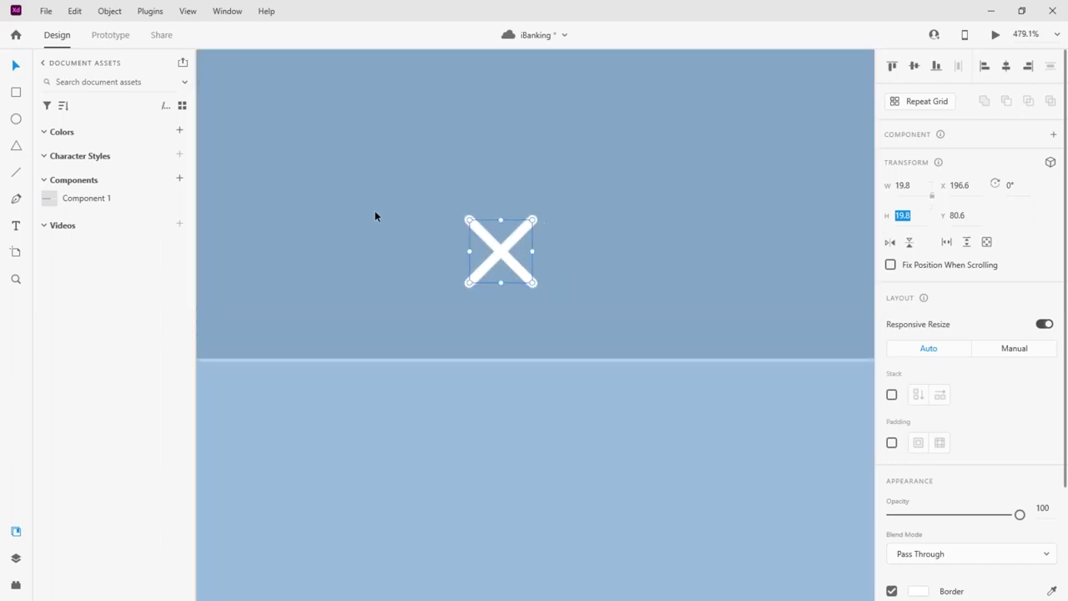
pyautogui.click(16, 95)
# Draw a square over the X with rounded corners, no border and 40% opacity
pyautogui.moveTo(449, 200); pyautogui.dragTo(564, 300)
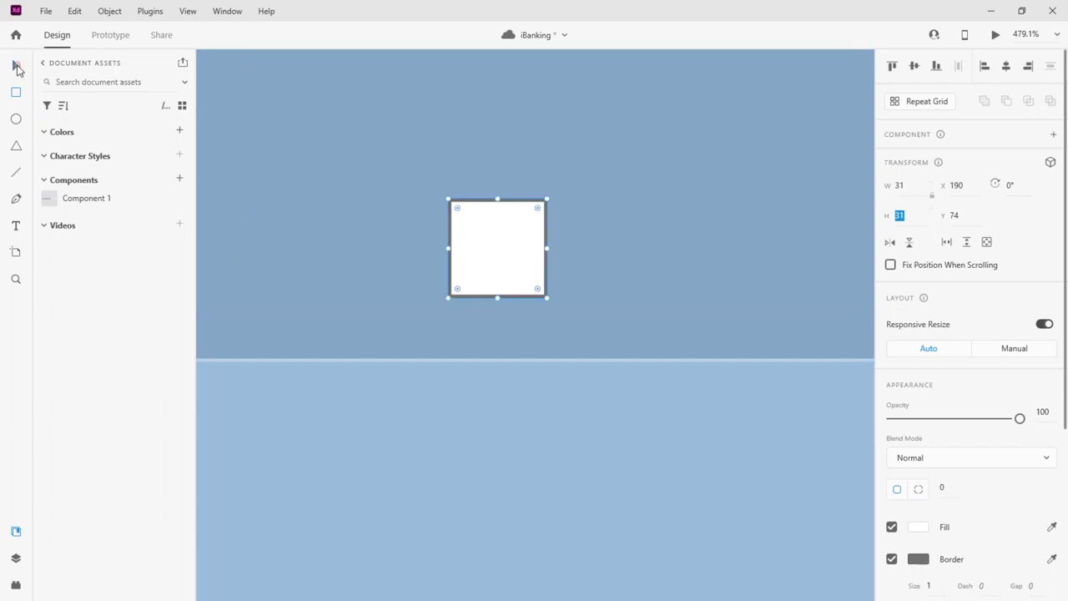
pyautogui.moveTo(457, 208); pyautogui.dragTo(462, 215)
pyautogui.click(891, 559)
pyautogui.moveTo(1019, 418); pyautogui.dragTo(943, 418)
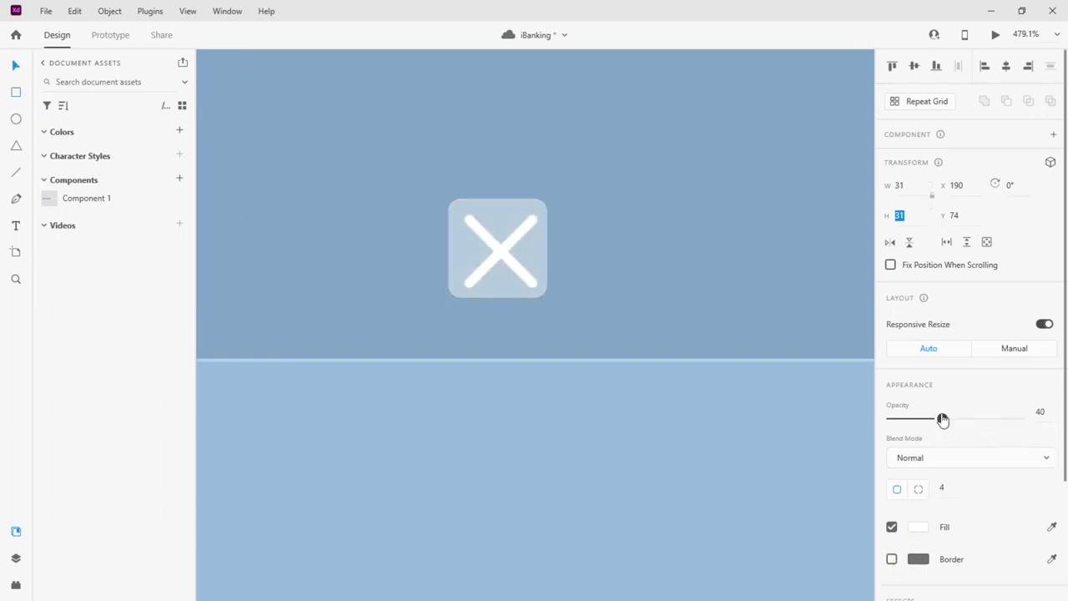
# Centre the X on the square, group them, and centre the group horizontally on the screen
pyautogui.click(501, 252)
pyautogui.keyDown('shift'); pyautogui.click(543, 252); pyautogui.keyUp('shift')
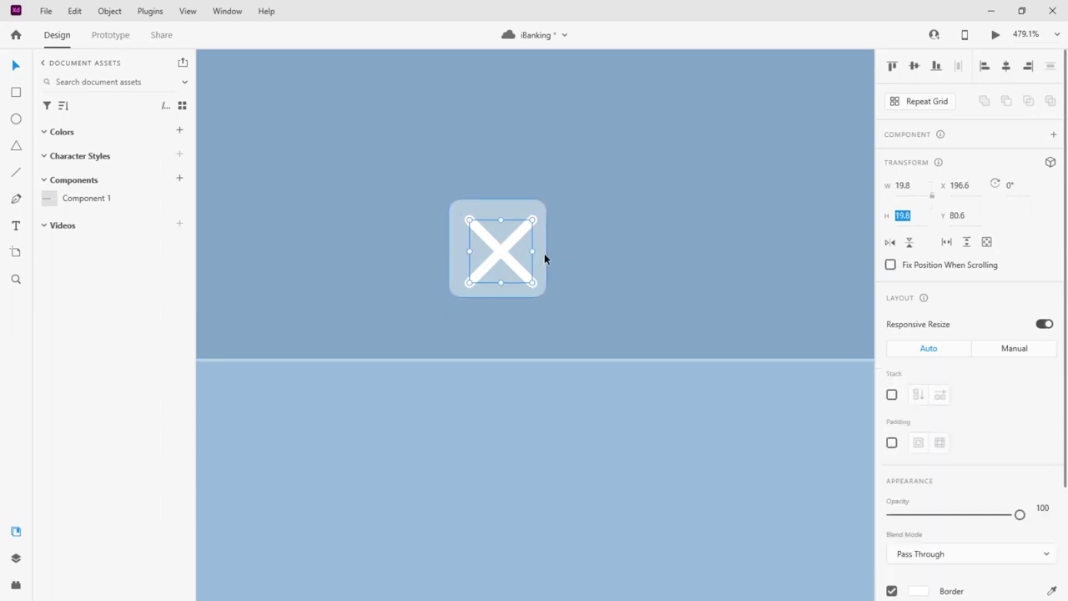
pyautogui.click(1005, 67)
pyautogui.click(913, 66)
pyautogui.hotkey('ctrl', 'g')
pyautogui.click(1006, 67)
pyautogui.click(563, 256)
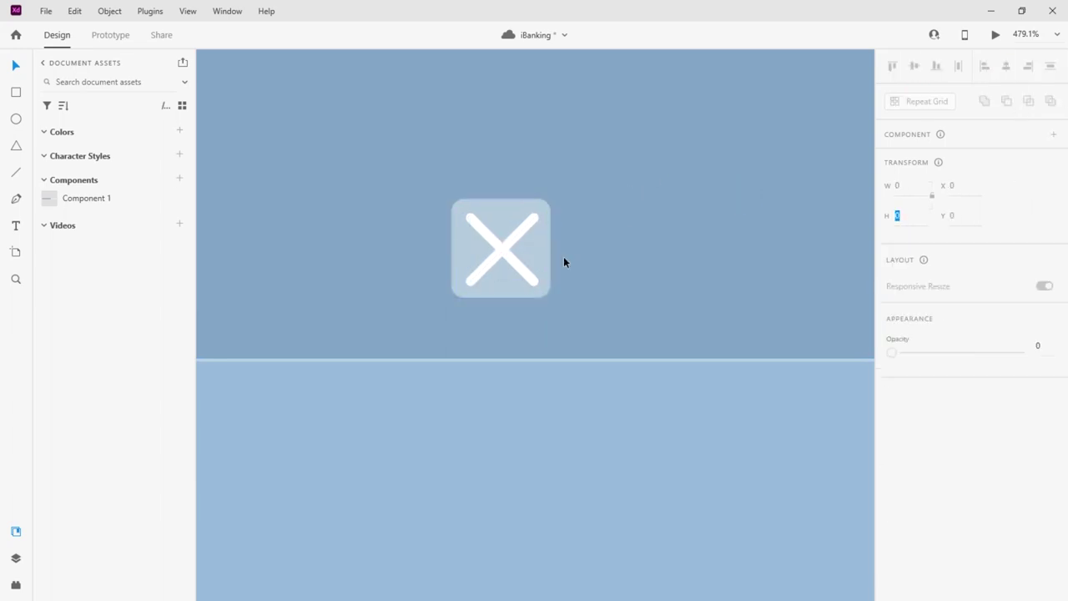
# Fade the rounded square to 9% opacity and give it a white outline
pyautogui.doubleClick(536, 241)
pyautogui.moveTo(943, 405); pyautogui.dragTo(901, 404)
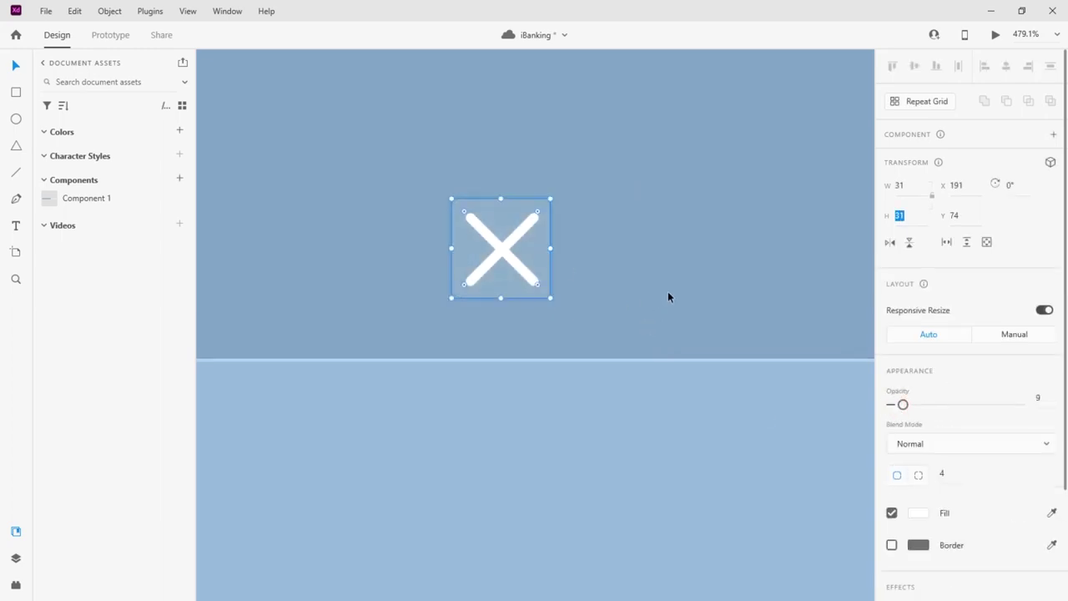
pyautogui.scroll(-1, 927, 501)
pyautogui.click(891, 462)
pyautogui.click(918, 461)
pyautogui.moveTo(733, 403); pyautogui.dragTo(614, 233)
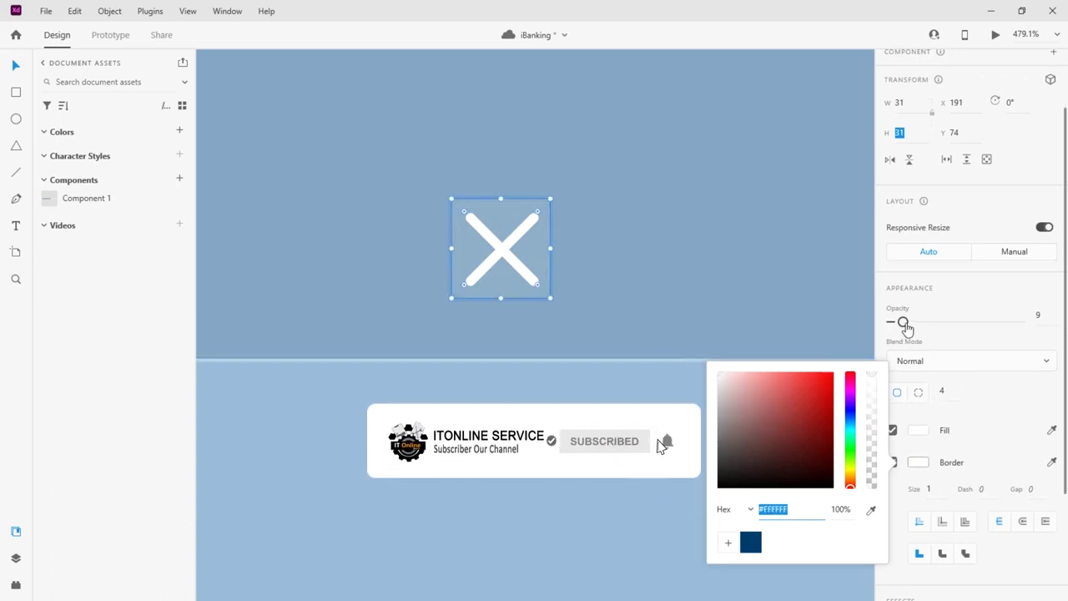
pyautogui.click(530, 281)
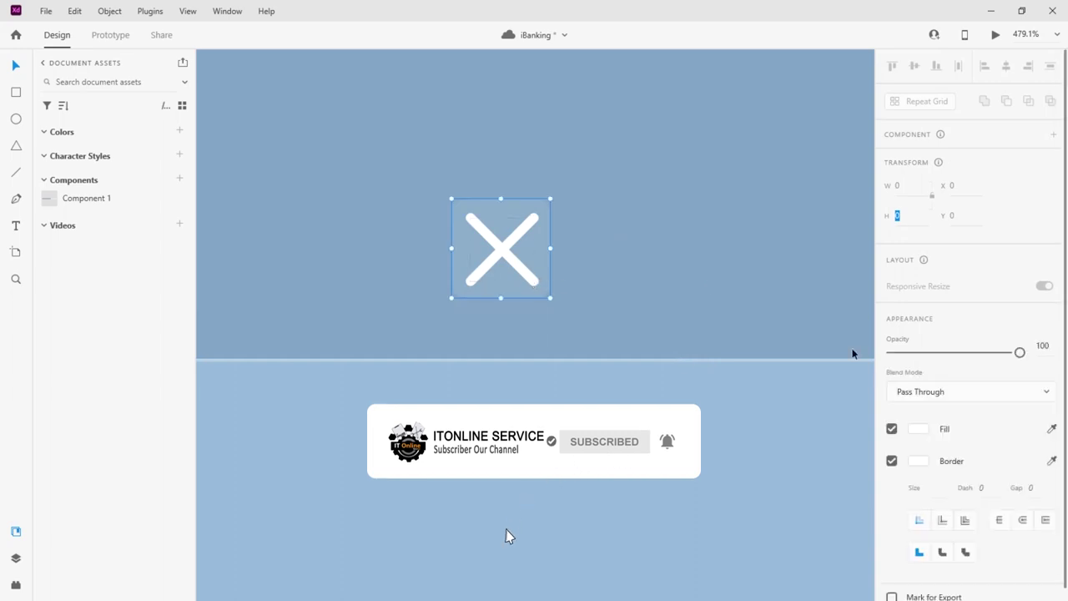
# Remove the icon group's fill, raise its opacity to 100, and thin the outline to 0.5
pyautogui.scroll(-5, 934, 400)
pyautogui.click(540, 252)
pyautogui.scroll(-2, 918, 350)
pyautogui.click(891, 277)
pyautogui.moveTo(902, 171); pyautogui.dragTo(1054, 177)
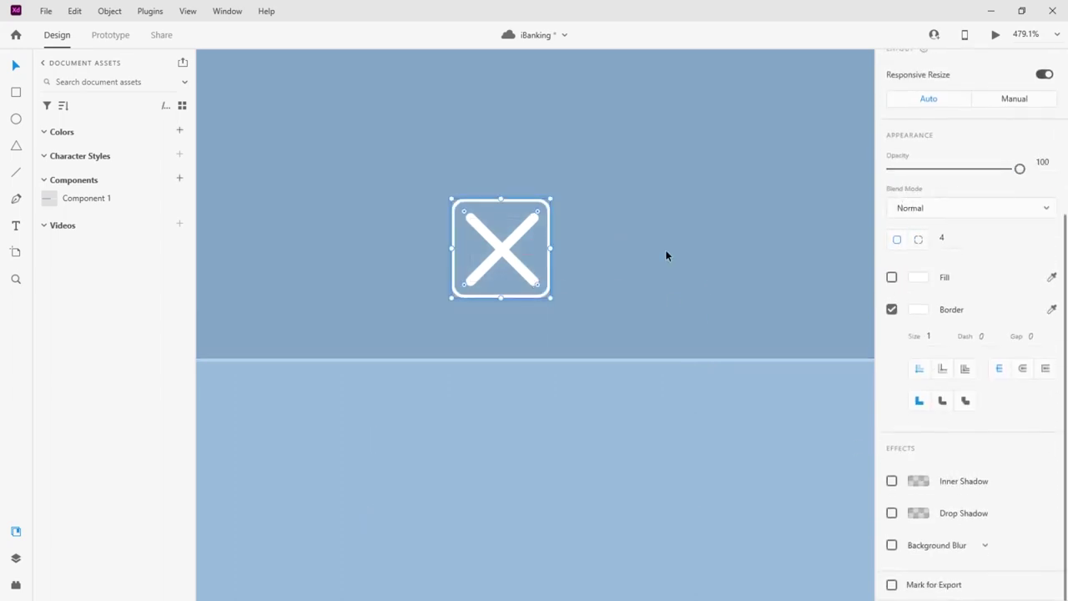
pyautogui.click(922, 336)
pyautogui.click(936, 333)
pyautogui.press('Return')
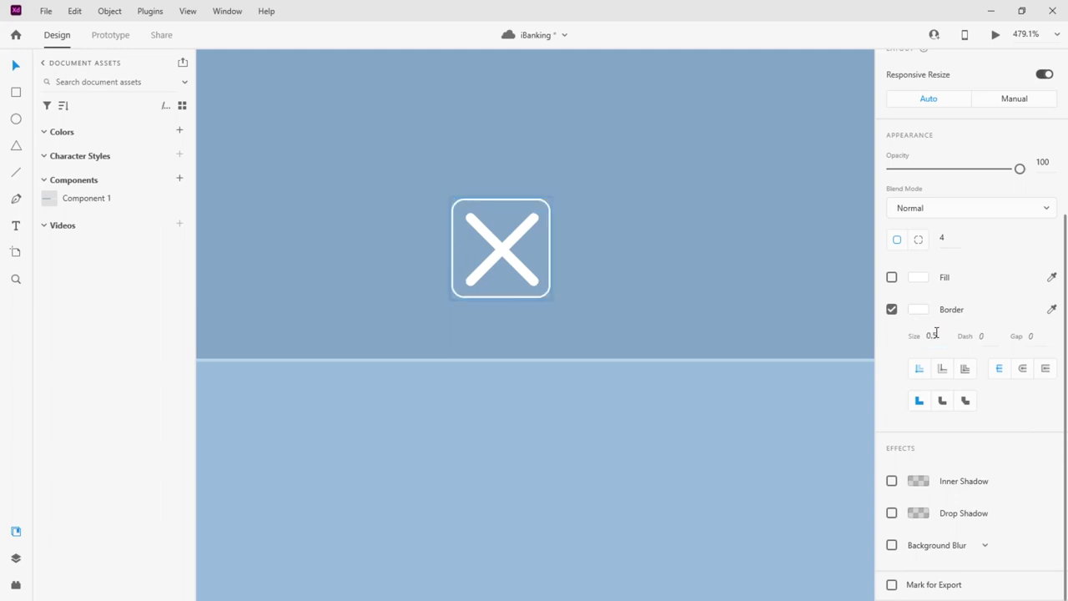
# Turn the icon group's fill back on and its outline off
pyautogui.click(700, 325)
pyautogui.click(547, 276)
pyautogui.scroll(-3, 944, 372)
pyautogui.click(890, 427)
pyautogui.click(891, 458)
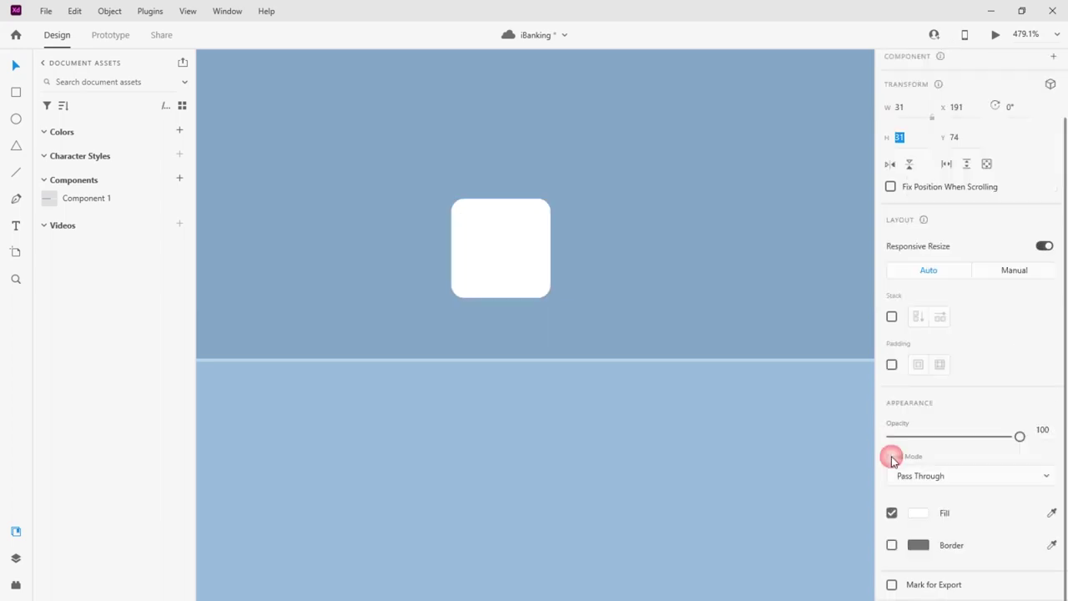
# Try different opacity values on the close icon's inner square and outer rounded square
pyautogui.moveTo(1018, 435); pyautogui.dragTo(1060, 431)
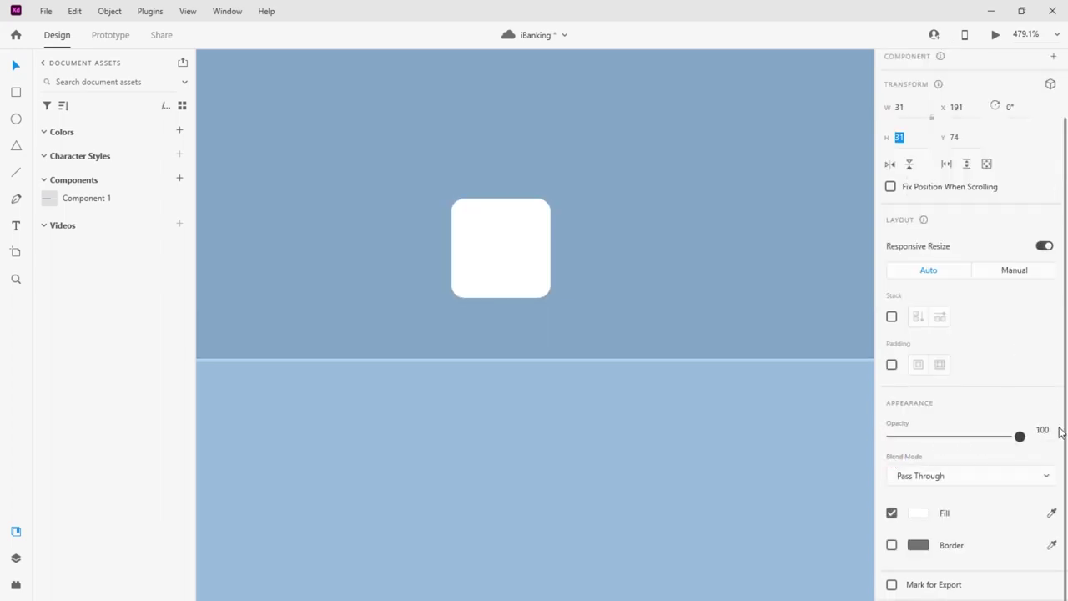
pyautogui.doubleClick(527, 248)
pyautogui.doubleClick(540, 266)
pyautogui.moveTo(1019, 297); pyautogui.dragTo(1059, 293)
pyautogui.click(508, 258)
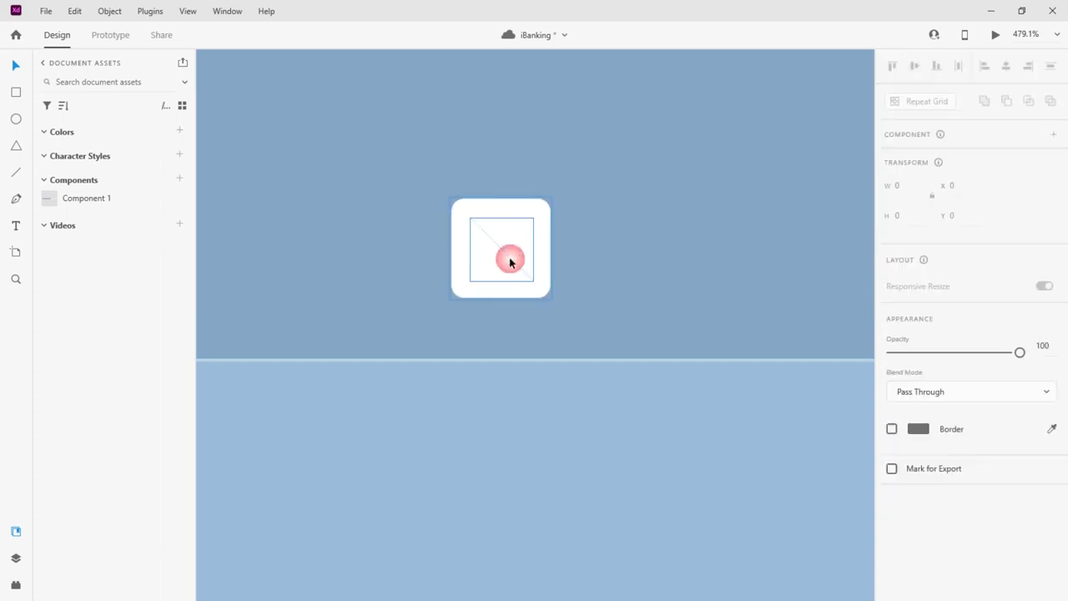
pyautogui.scroll(-1, 994, 396)
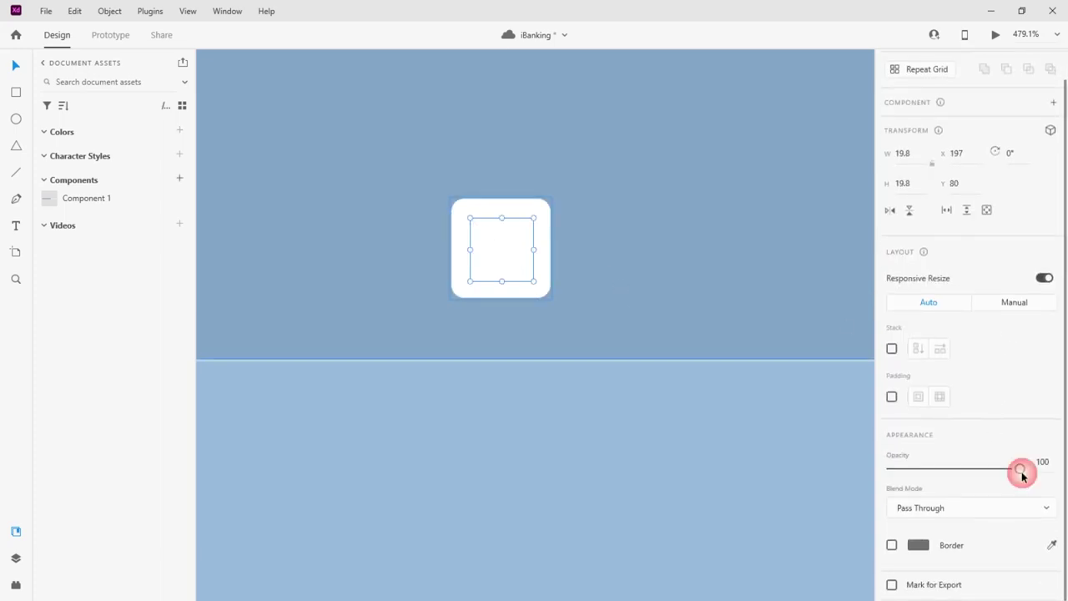
pyautogui.click(498, 292)
pyautogui.moveTo(1008, 334); pyautogui.dragTo(961, 333)
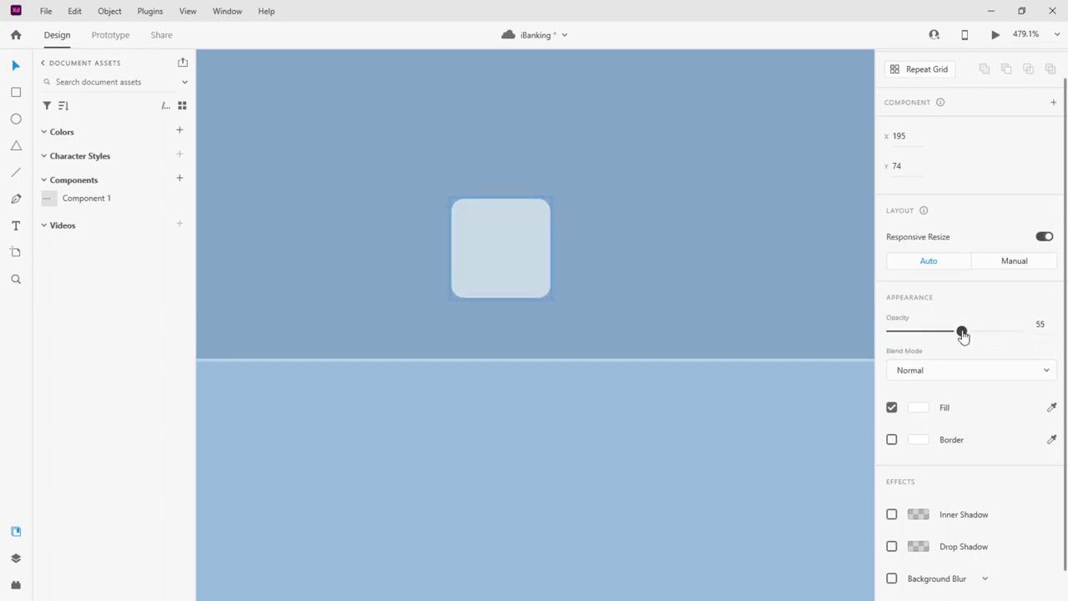
pyautogui.click(503, 251)
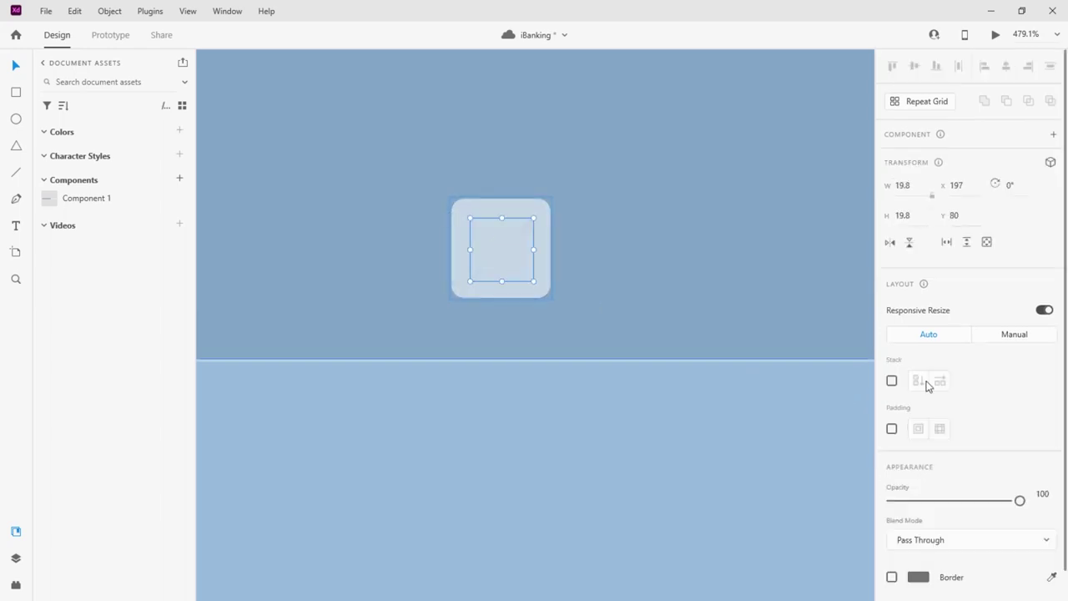
pyautogui.scroll(-1, 935, 387)
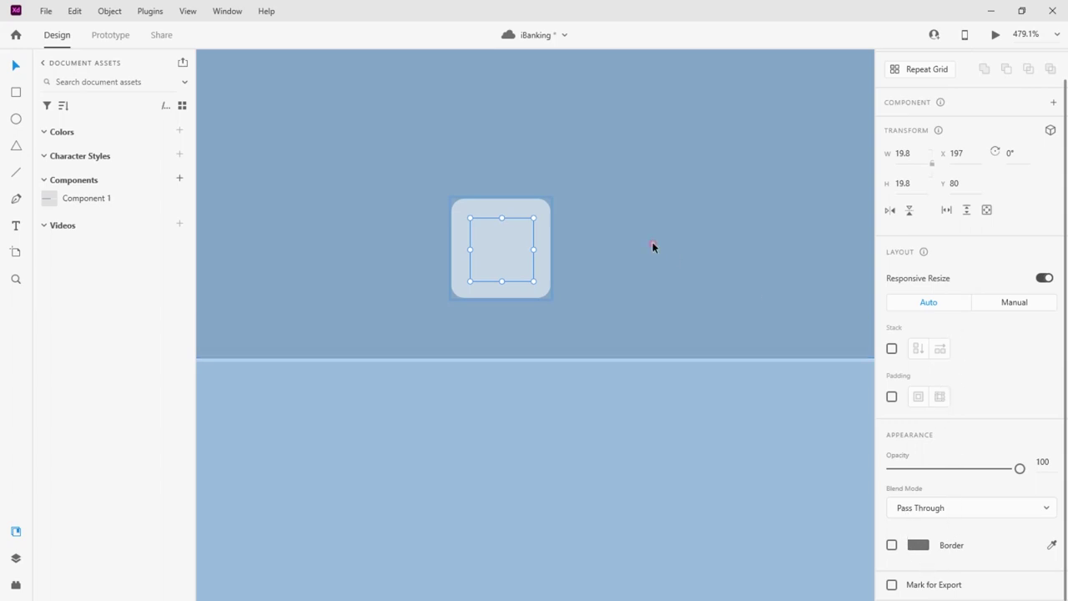
pyautogui.click(541, 242)
# Undo back to the 9% faint box, fine-tune its opacity, then zoom out
pyautogui.hotkey('ctrl', 'z')
pyautogui.hotkey('ctrl', 'z')
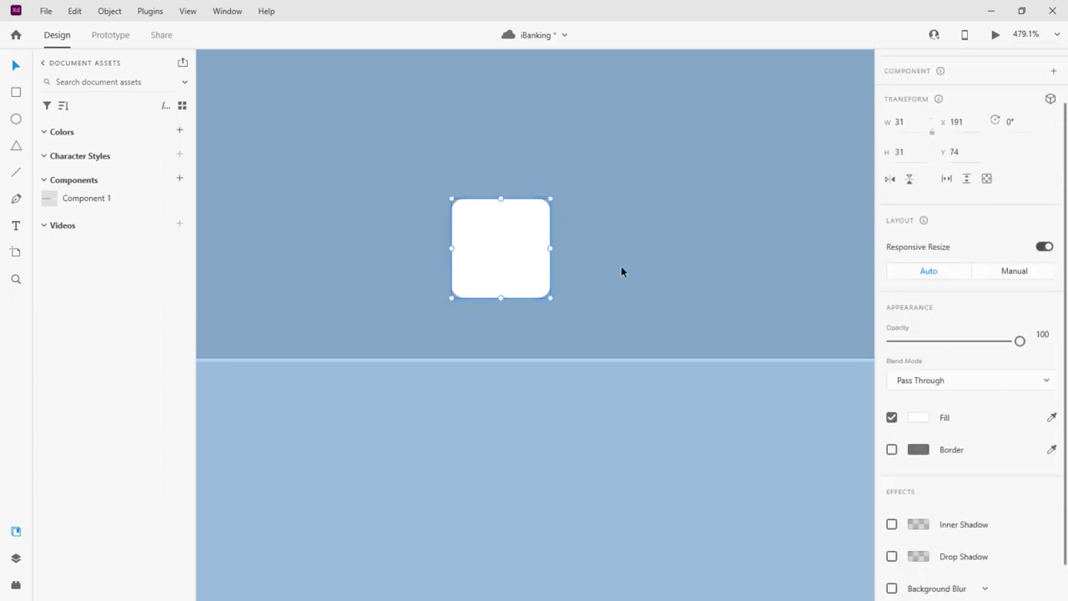
pyautogui.press('Escape')
pyautogui.click(539, 255)
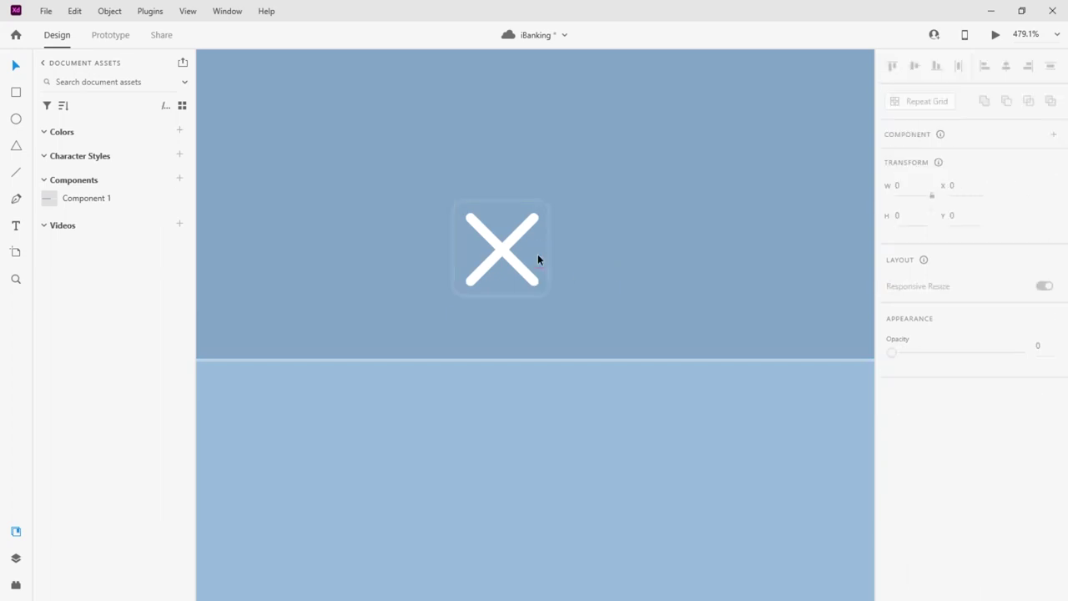
pyautogui.scroll(-3, 976, 425)
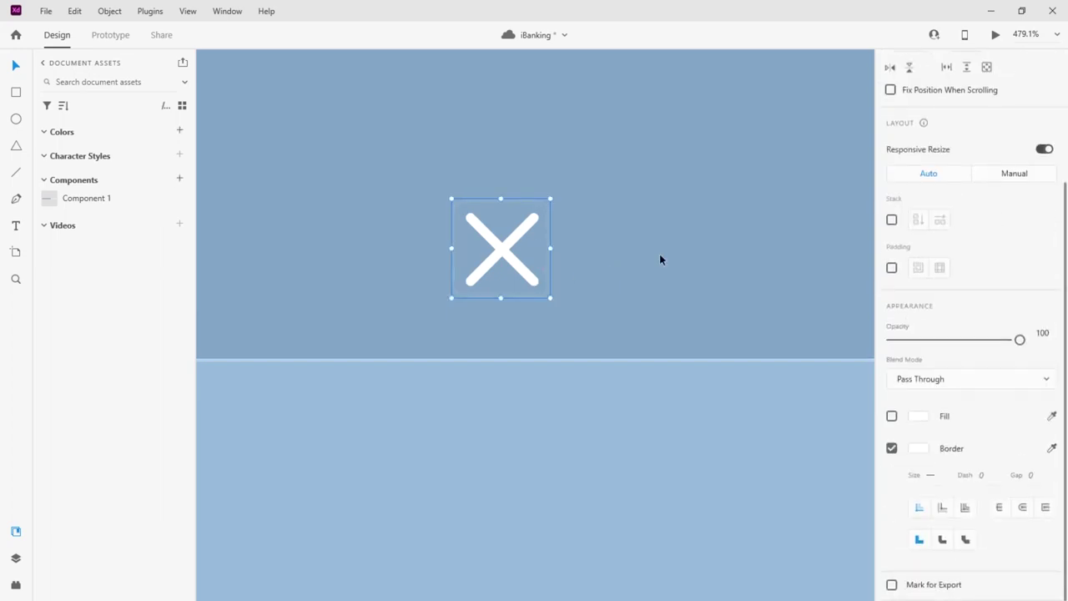
pyautogui.doubleClick(548, 258)
pyautogui.scroll(-1, 901, 175)
pyautogui.moveTo(900, 171); pyautogui.dragTo(889, 171)
pyautogui.press('Escape')
pyautogui.press('Escape')
pyautogui.scroll(-5, 602, 245)
# Deselect the close icon and place a new text box at the artboard's top-left corner
pyautogui.click(583, 247)
pyautogui.scroll(-1, 1006, 74)
pyautogui.scroll(1, 1005, 75)
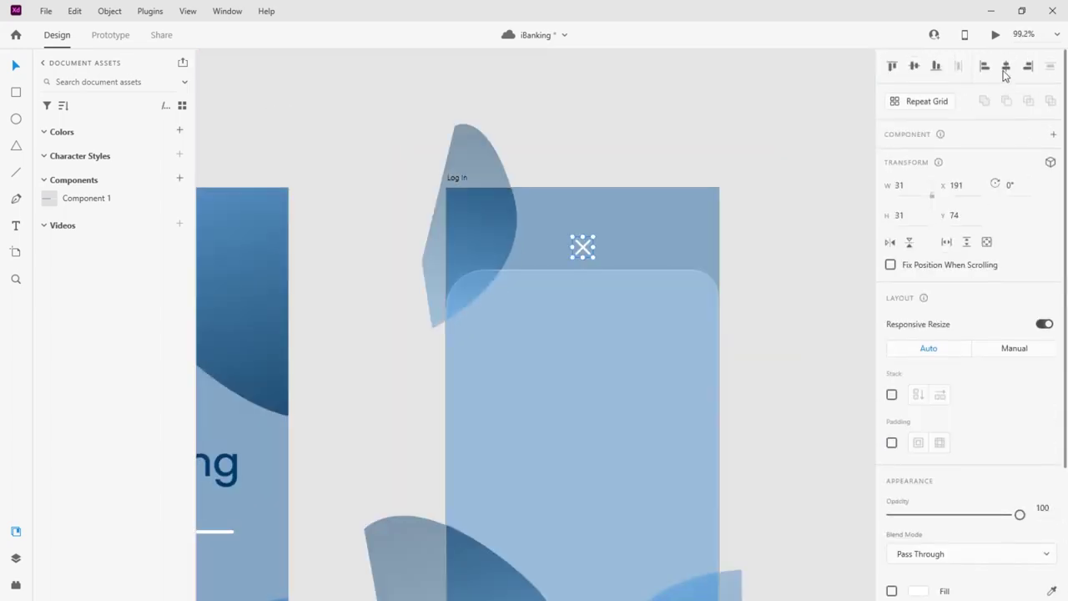
pyautogui.click(739, 164)
pyautogui.scroll(3, 451, 252)
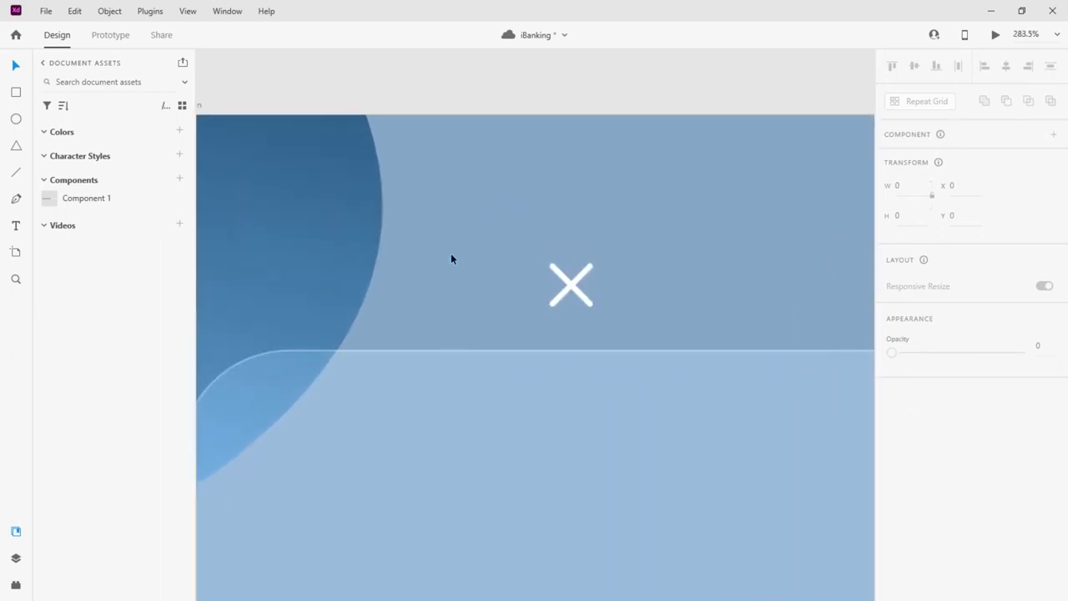
pyautogui.scroll(-2, 445, 255)
pyautogui.scroll(1, 359, 201)
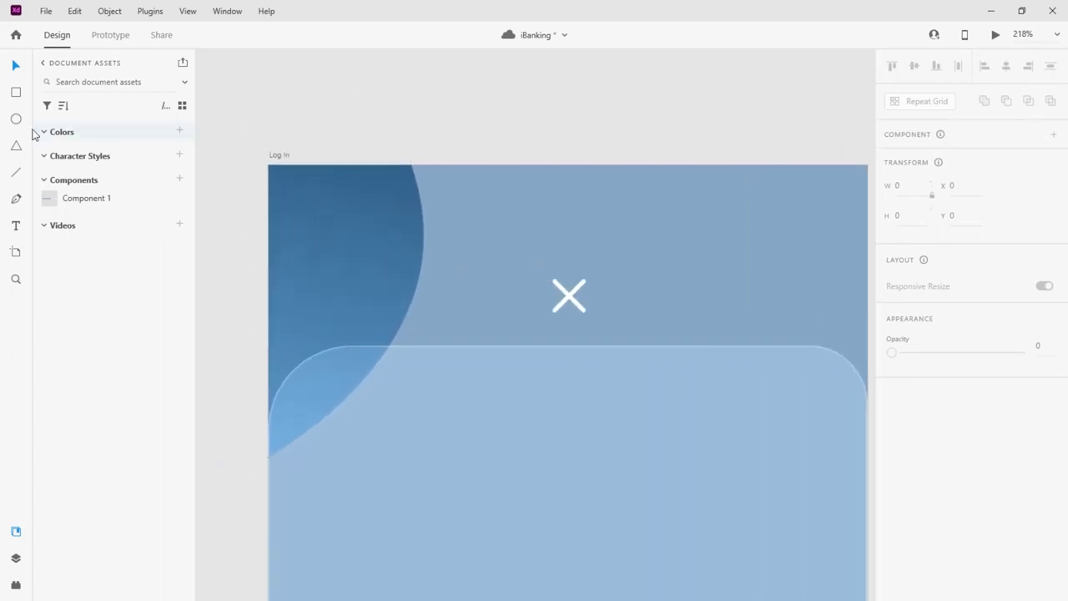
pyautogui.click(293, 191)
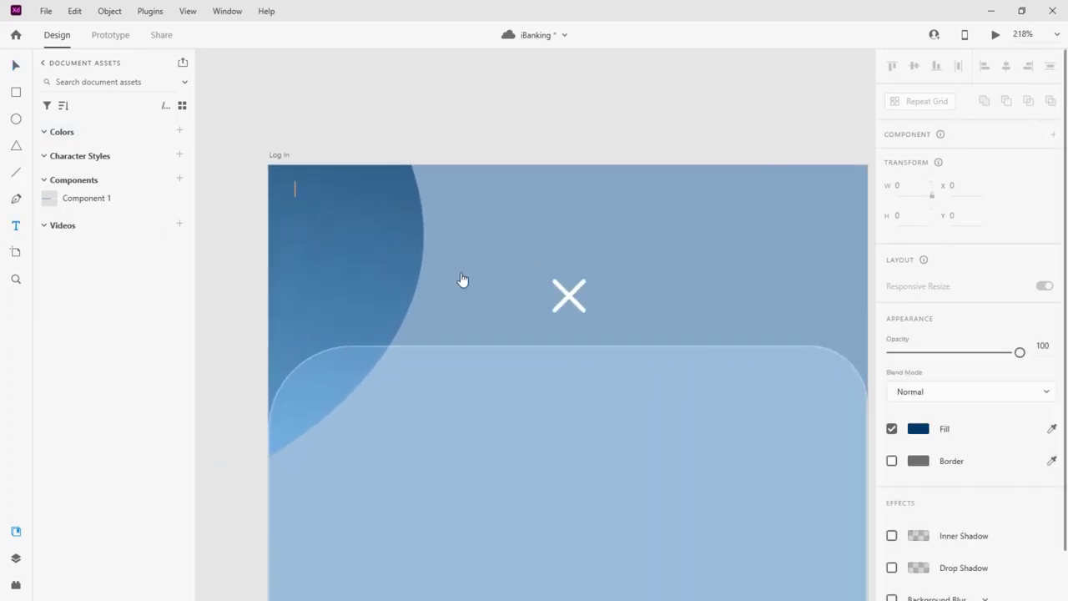
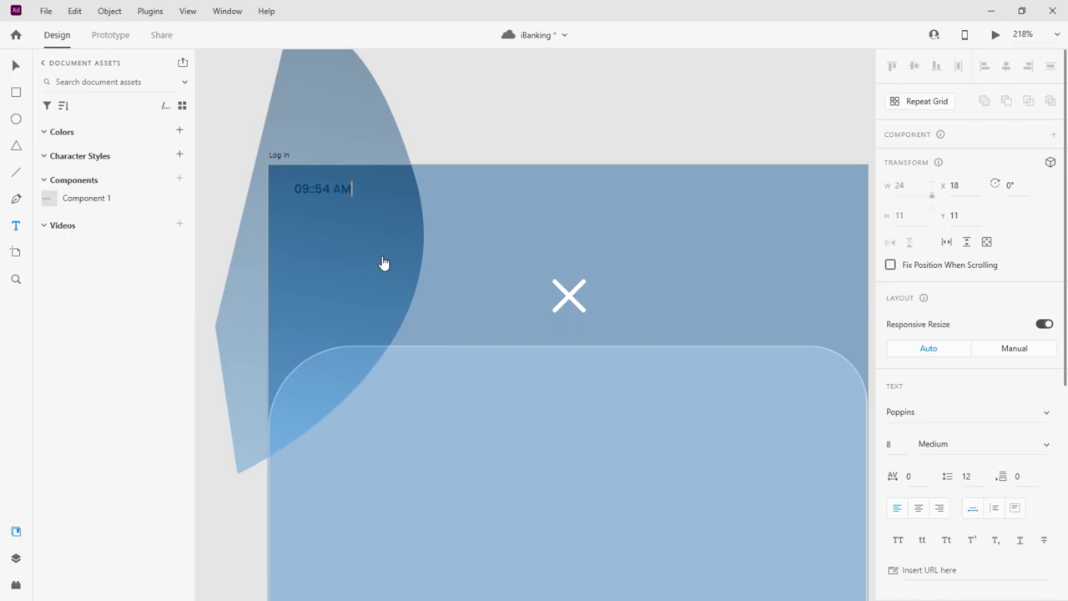
# Set the 09::54 AM time text fill to white (#FFFFFF) and nudge it slightly right
pyautogui.click(15, 66)
pyautogui.scroll(-5, 906, 436)
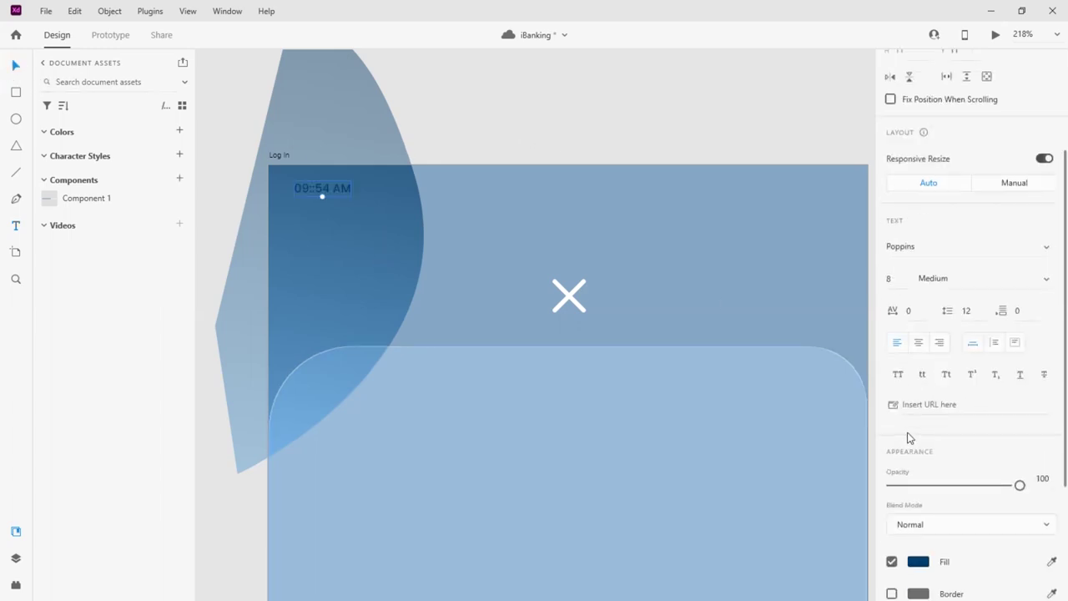
pyautogui.click(917, 374)
pyautogui.moveTo(830, 347); pyautogui.dragTo(675, 257)
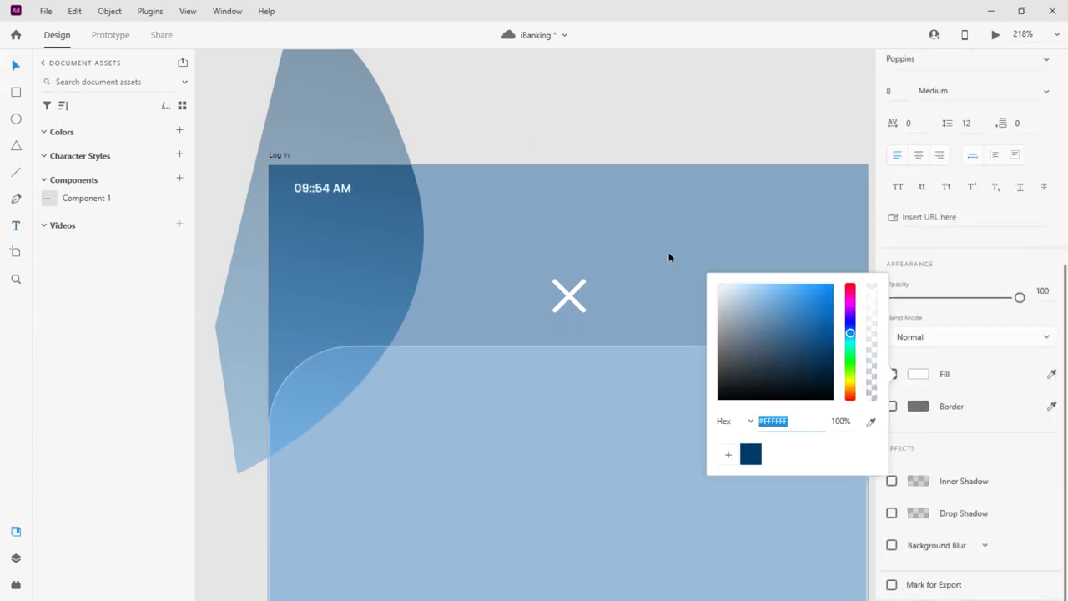
pyautogui.click(668, 252)
pyautogui.moveTo(311, 191); pyautogui.dragTo(316, 189)
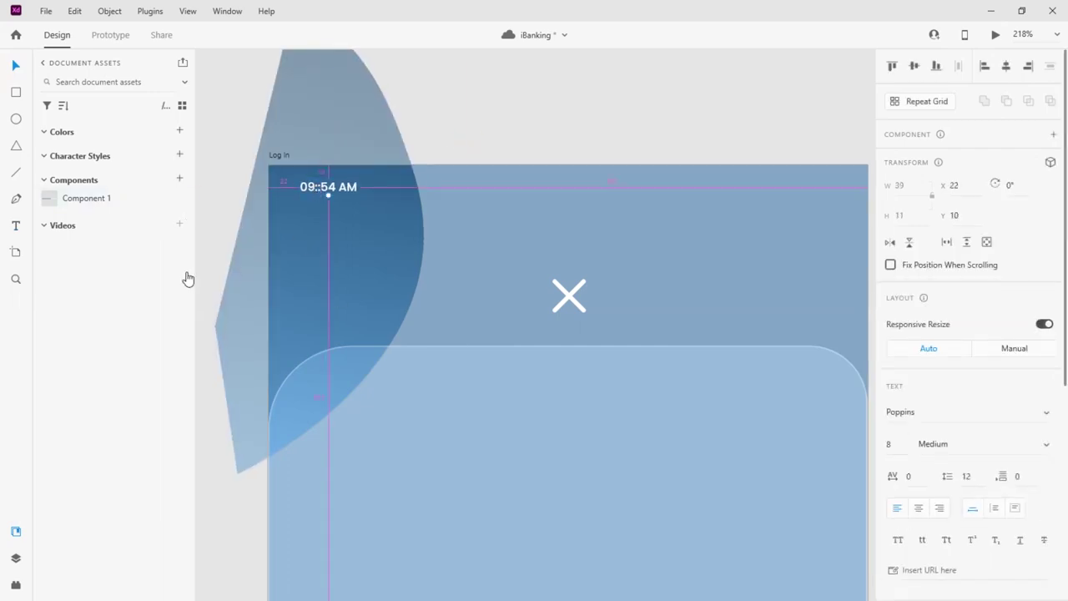
# Alt-drag a copy of the time text to the artboard's top right
pyautogui.click(464, 109)
pyautogui.scroll(-5, 272, 207)
pyautogui.moveTo(307, 195); pyautogui.dragTo(581, 191)
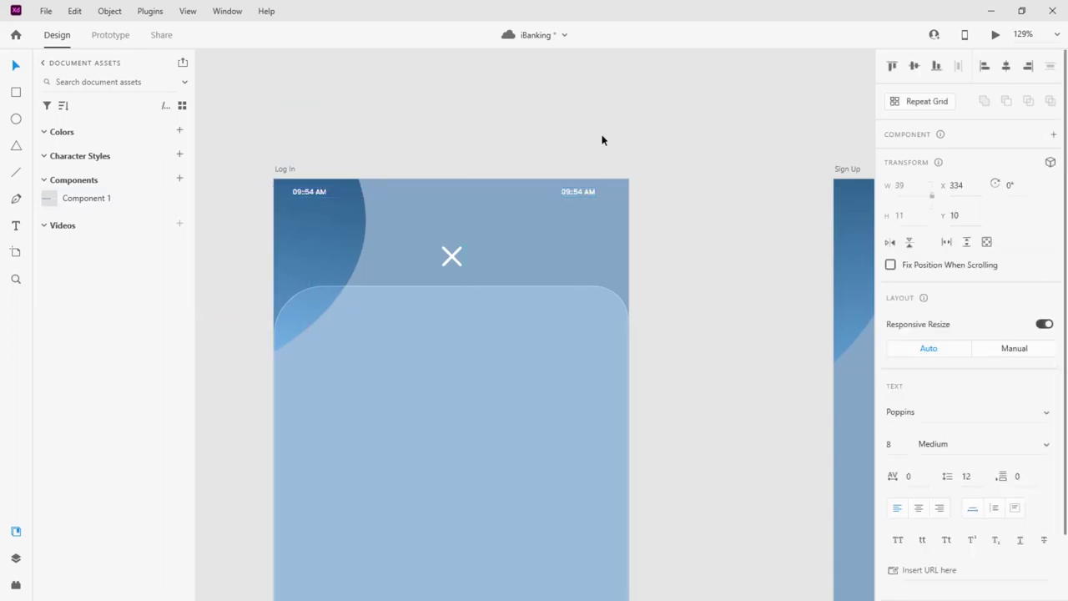
pyautogui.scroll(5, 605, 186)
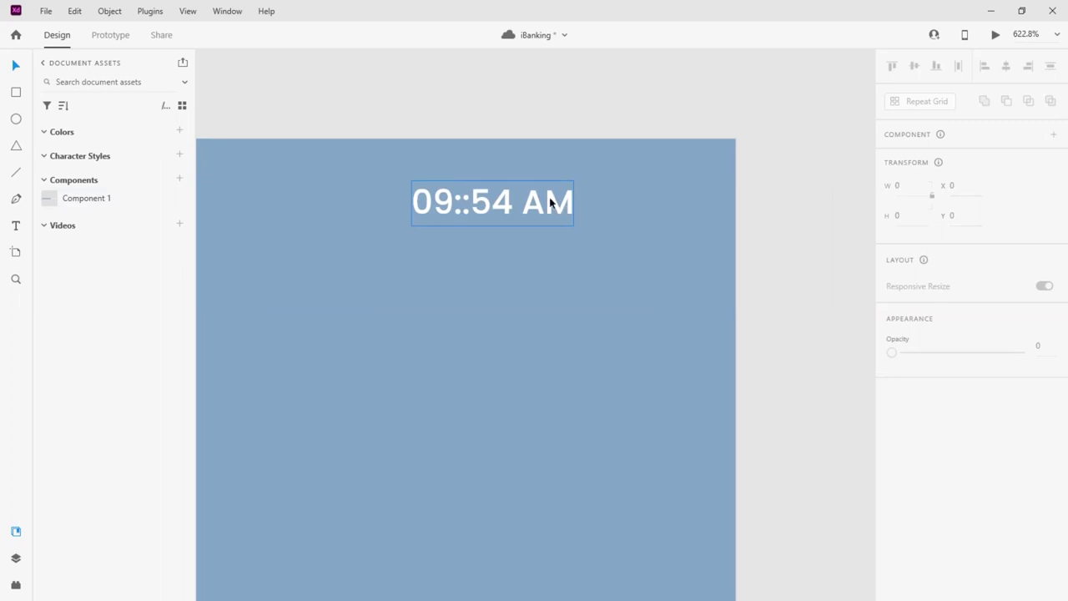
# Shift the copied time label further right toward the top-right corner
pyautogui.moveTo(550, 202); pyautogui.dragTo(613, 202)
pyautogui.doubleClick(613, 201)
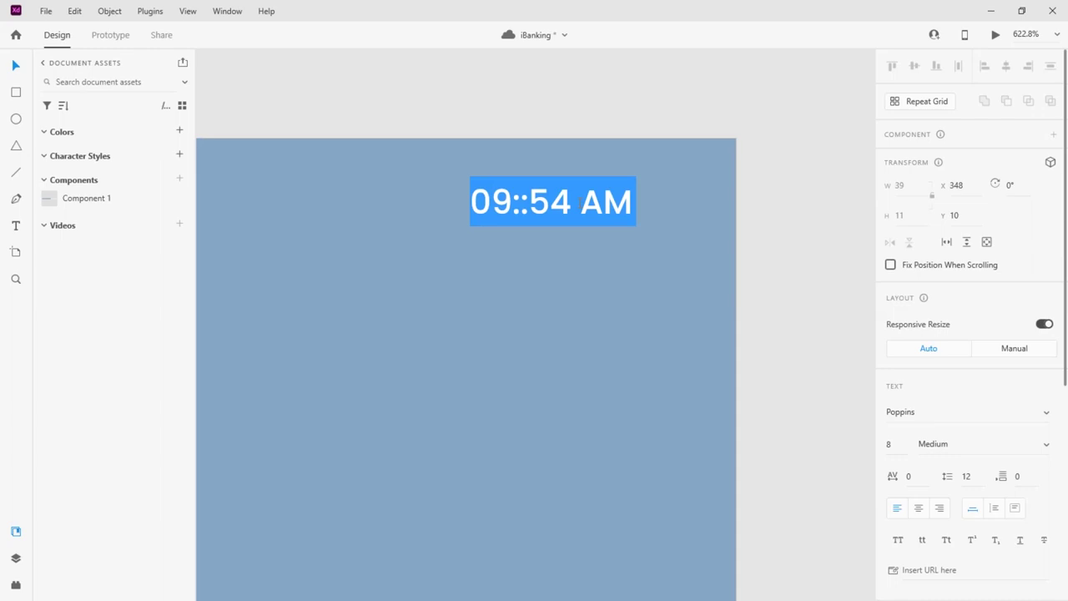
pyautogui.click(579, 202)
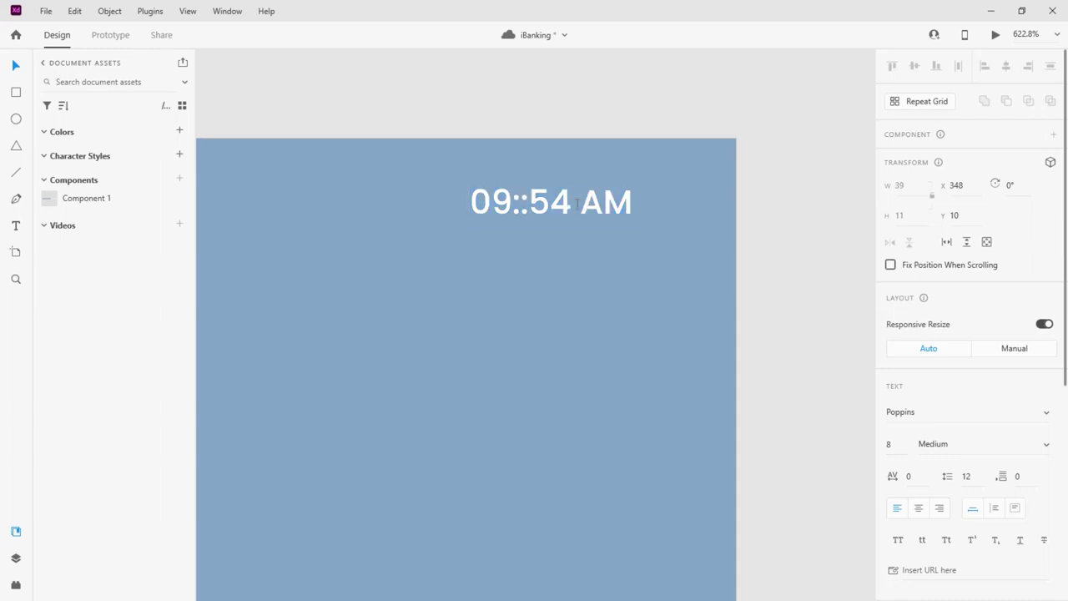
pyautogui.click(612, 202)
pyautogui.click(15, 65)
pyautogui.click(16, 91)
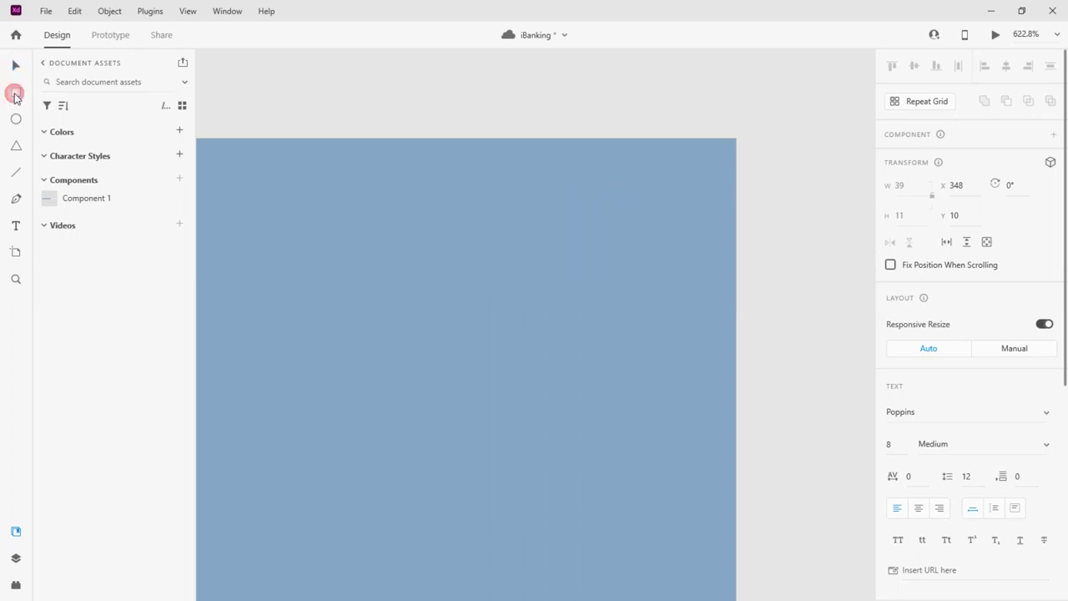
pyautogui.click(16, 65)
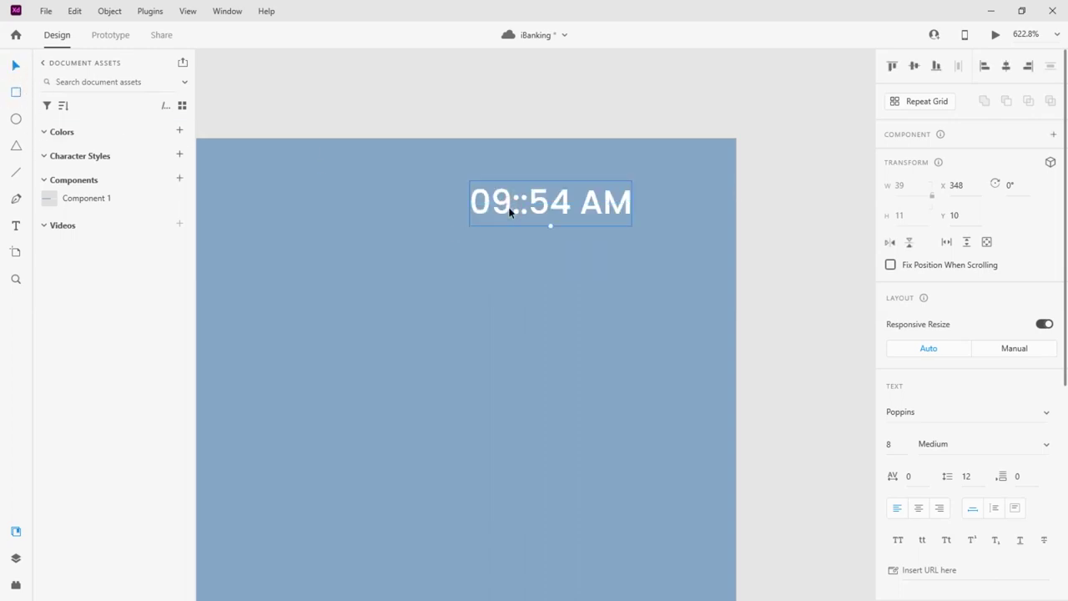
# Retype the copied label as '32%' and move it right to X 378
pyautogui.doubleClick(543, 205)
pyautogui.moveTo(520, 202); pyautogui.dragTo(552, 203)
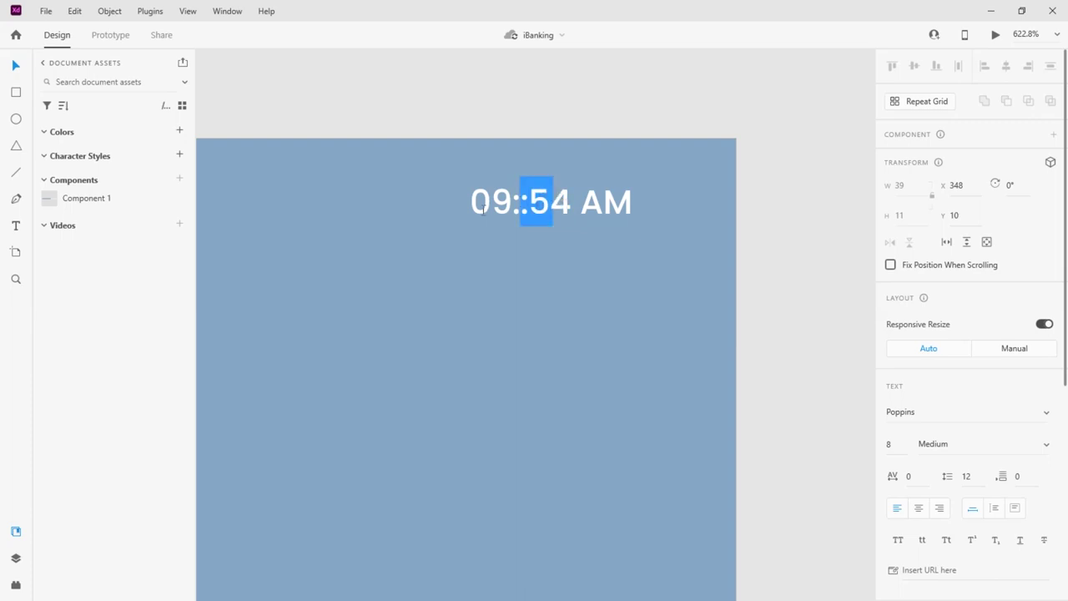
pyautogui.moveTo(475, 206); pyautogui.dragTo(631, 209)
pyautogui.write('32M')
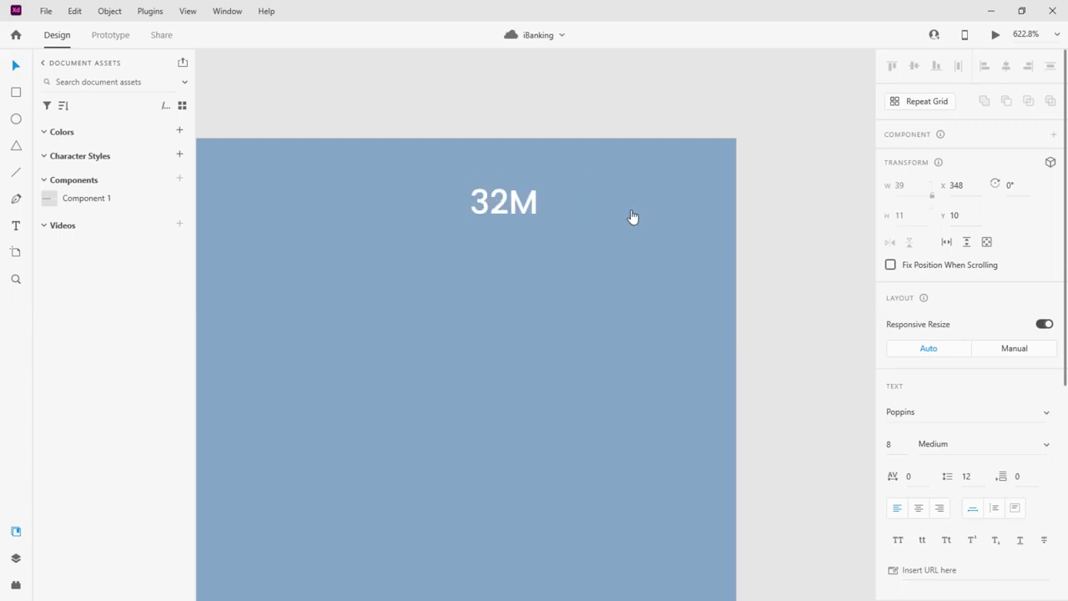
pyautogui.moveTo(507, 205); pyautogui.dragTo(542, 206)
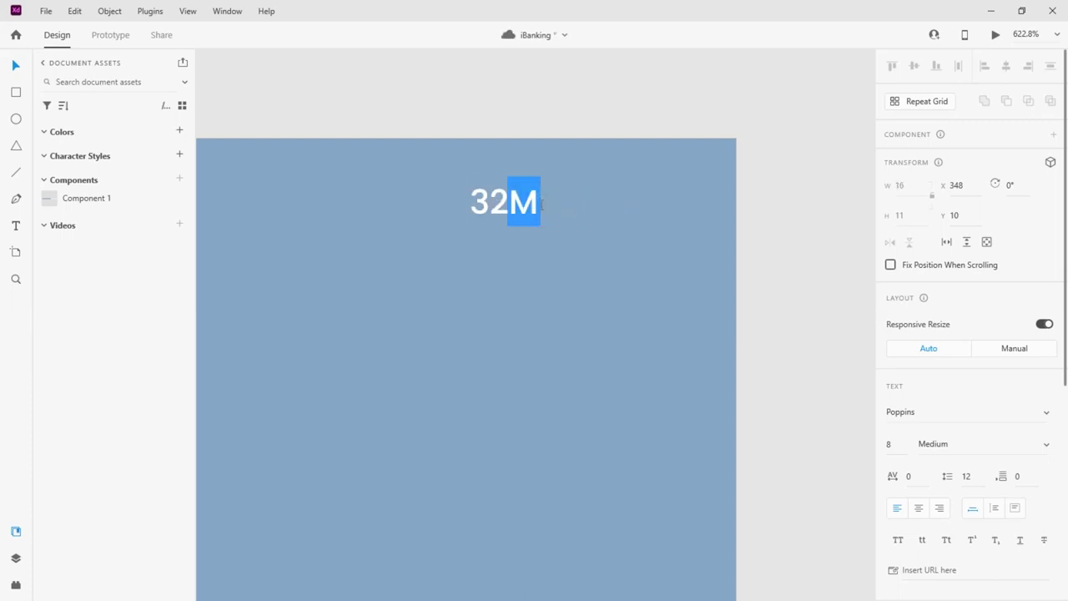
pyautogui.write('%')
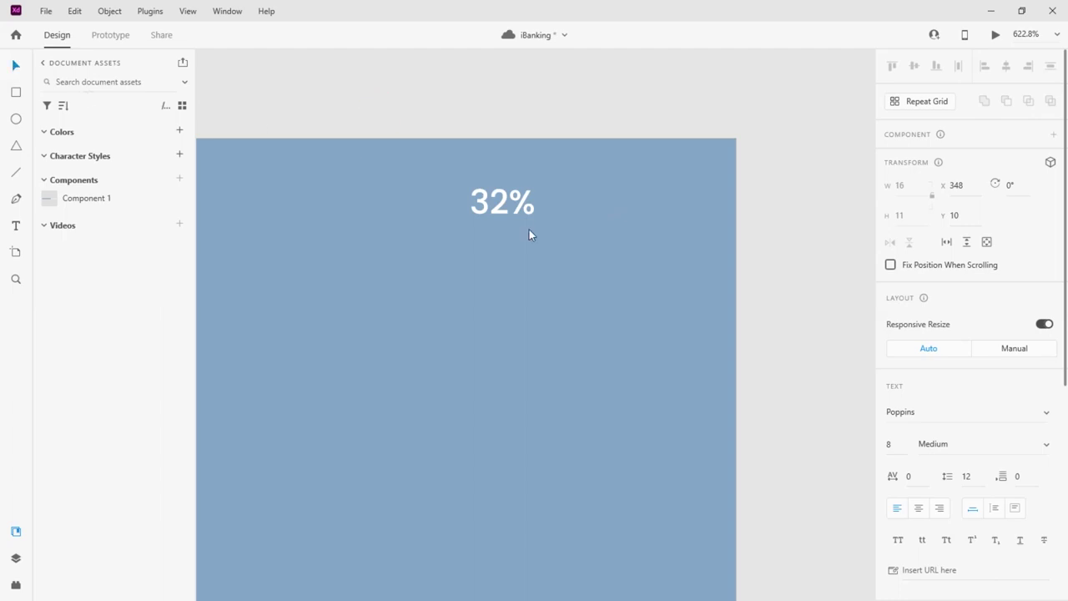
pyautogui.click(14, 68)
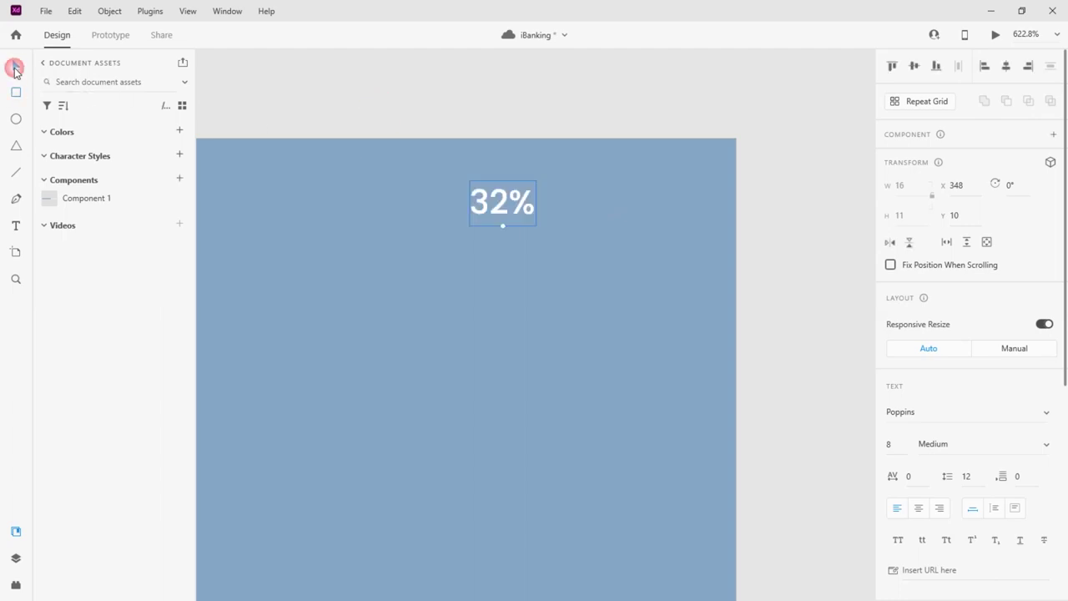
pyautogui.moveTo(503, 207); pyautogui.dragTo(629, 205)
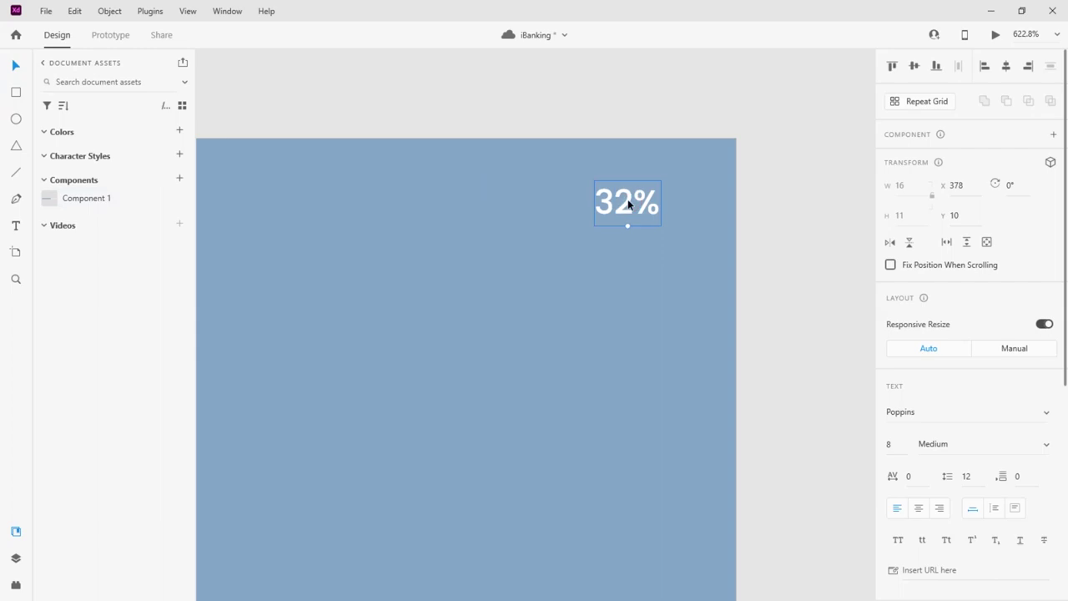
# Draw a tall rounded rectangle below the 32% text and remove its border
pyautogui.click(18, 93)
pyautogui.moveTo(428, 243)
pyautogui.mouseDown()
pyautogui.moveTo(472, 291)
pyautogui.moveTo(474, 336)
pyautogui.moveTo(483, 331)
pyautogui.mouseUp()
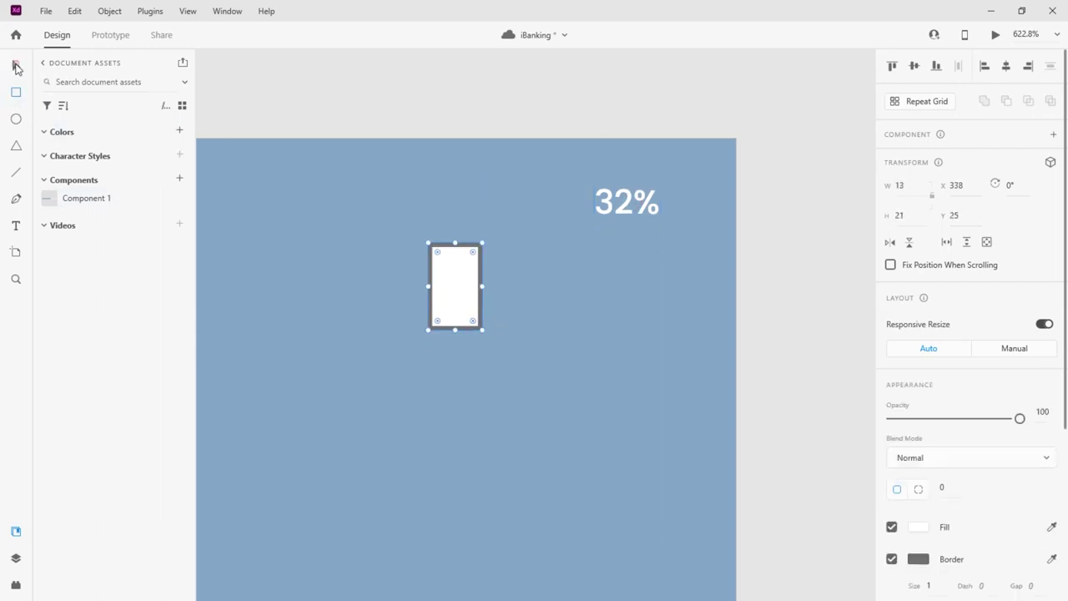
pyautogui.moveTo(439, 256); pyautogui.dragTo(439, 253)
pyautogui.click(892, 559)
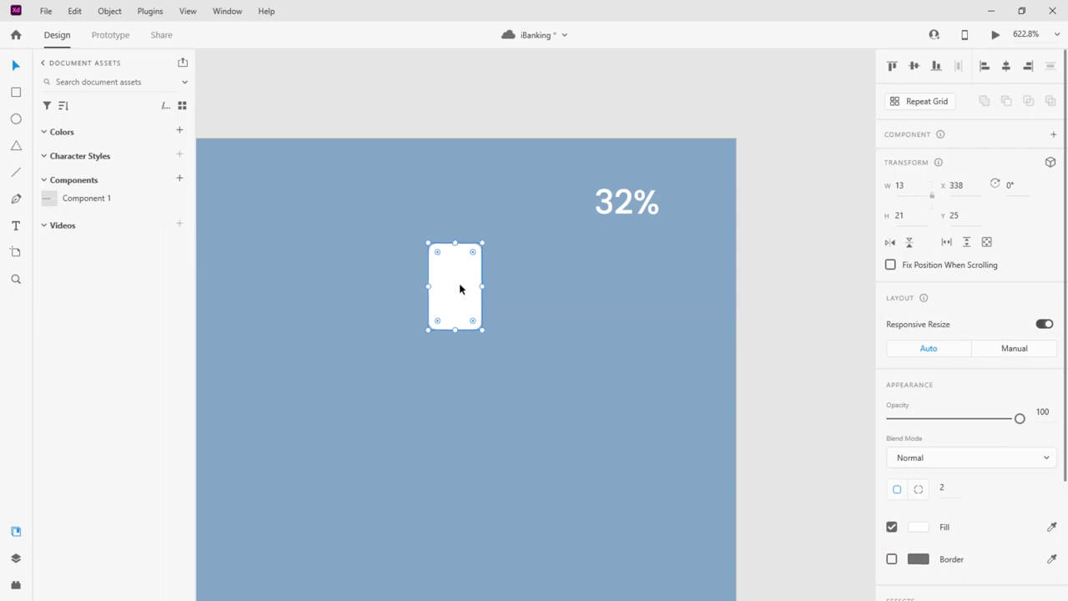
# Lower the opacity of the battery's upper part to make it translucent
pyautogui.click(453, 288)
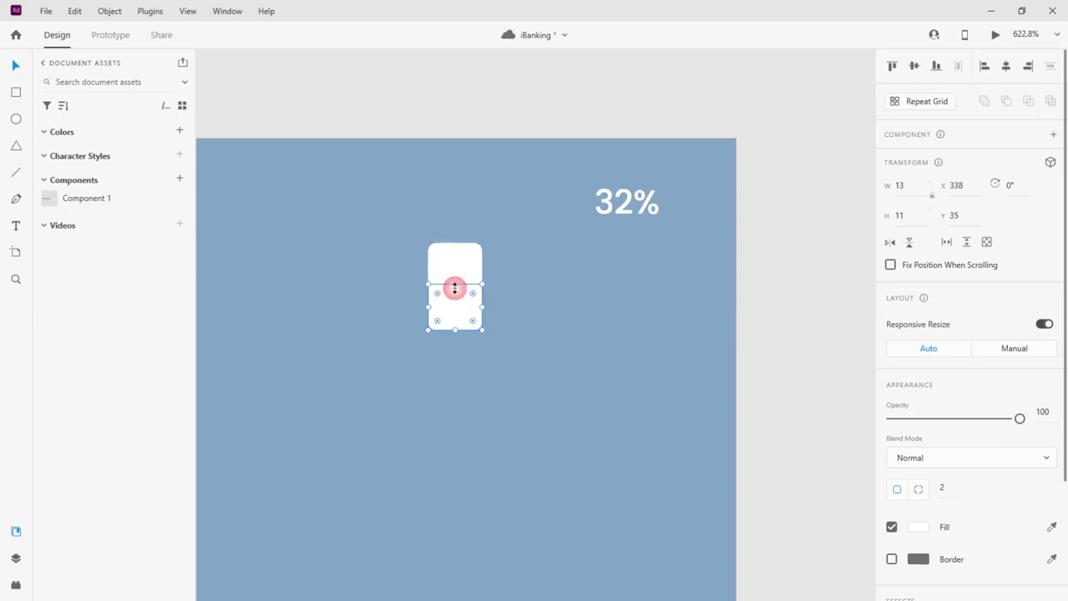
pyautogui.click(457, 261)
pyautogui.click(457, 261)
pyautogui.moveTo(1019, 363); pyautogui.dragTo(923, 374)
pyautogui.click(576, 311)
# Square off the corners of the white lower fill rectangle
pyautogui.doubleClick(443, 303)
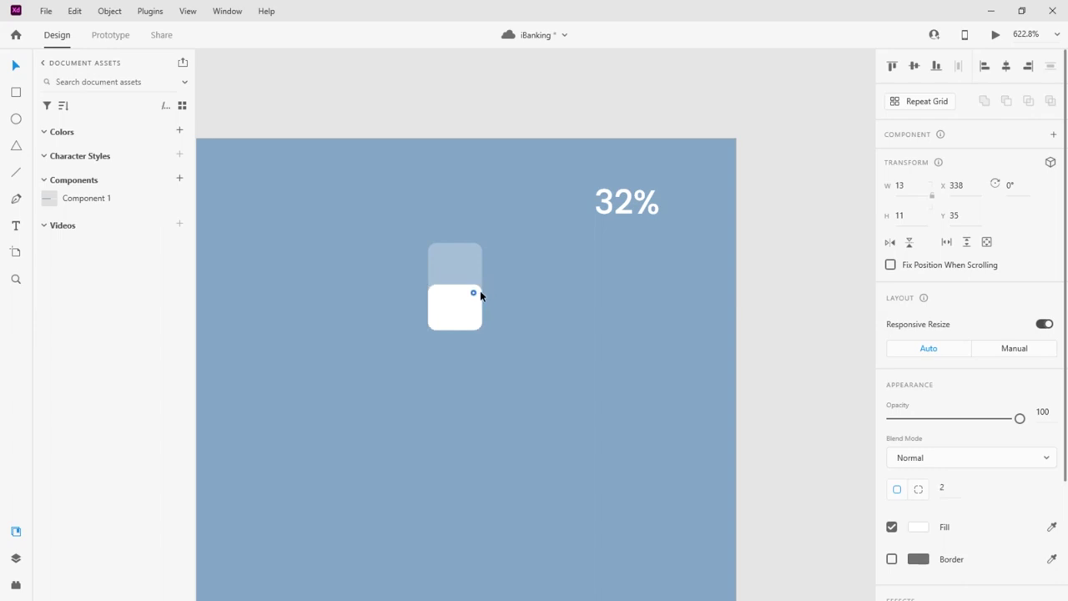
pyautogui.moveTo(479, 293); pyautogui.dragTo(480, 287)
pyautogui.click(498, 291)
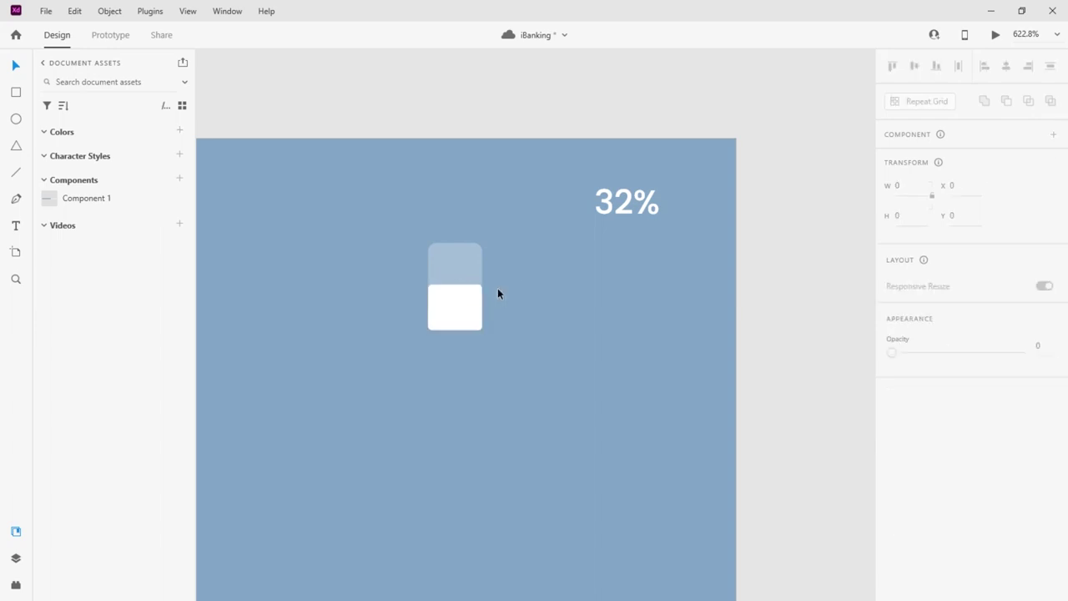
pyautogui.scroll(5, 457, 306)
pyautogui.click(499, 289)
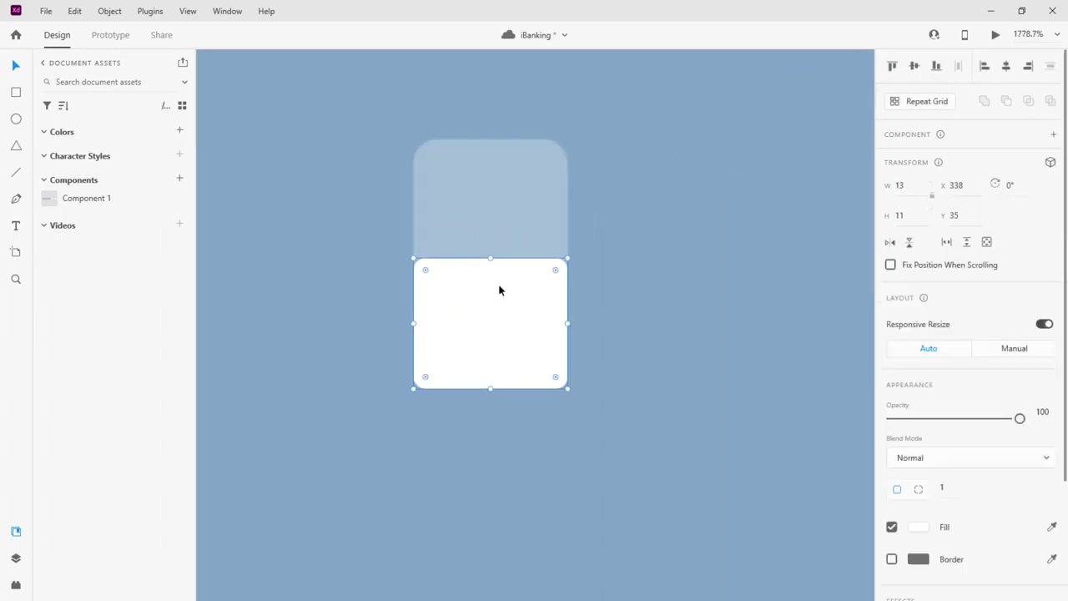
pyautogui.moveTo(555, 272); pyautogui.dragTo(577, 256)
pyautogui.click(326, 302)
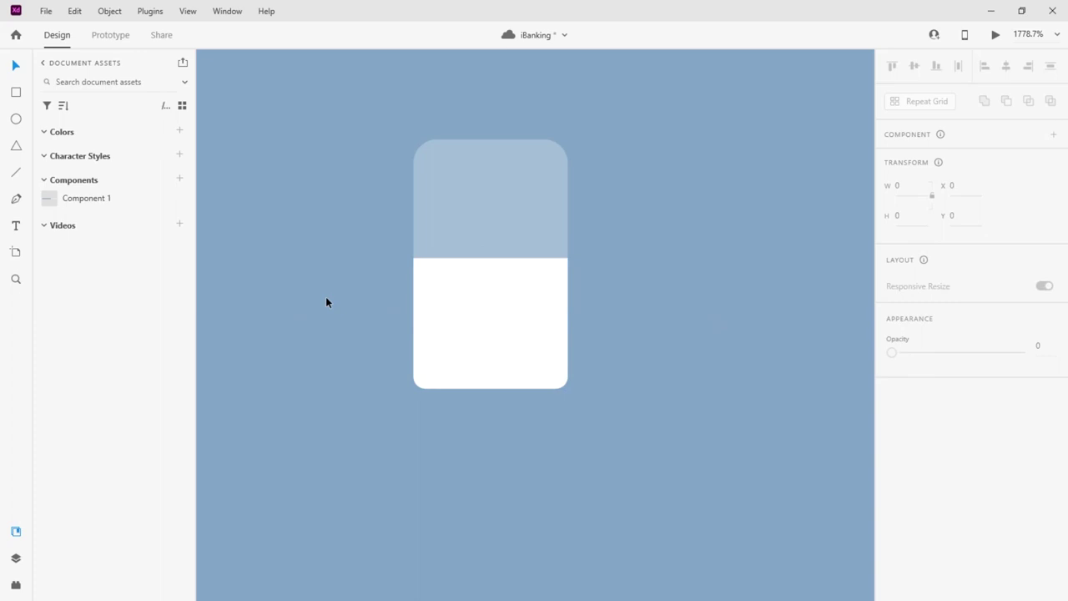
# Lower the top edge of the white fill inside the battery
pyautogui.scroll(-5, 393, 292)
pyautogui.click(403, 310)
pyautogui.scroll(5, 399, 292)
pyautogui.scroll(2, 400, 296)
pyautogui.moveTo(426, 241); pyautogui.dragTo(432, 281)
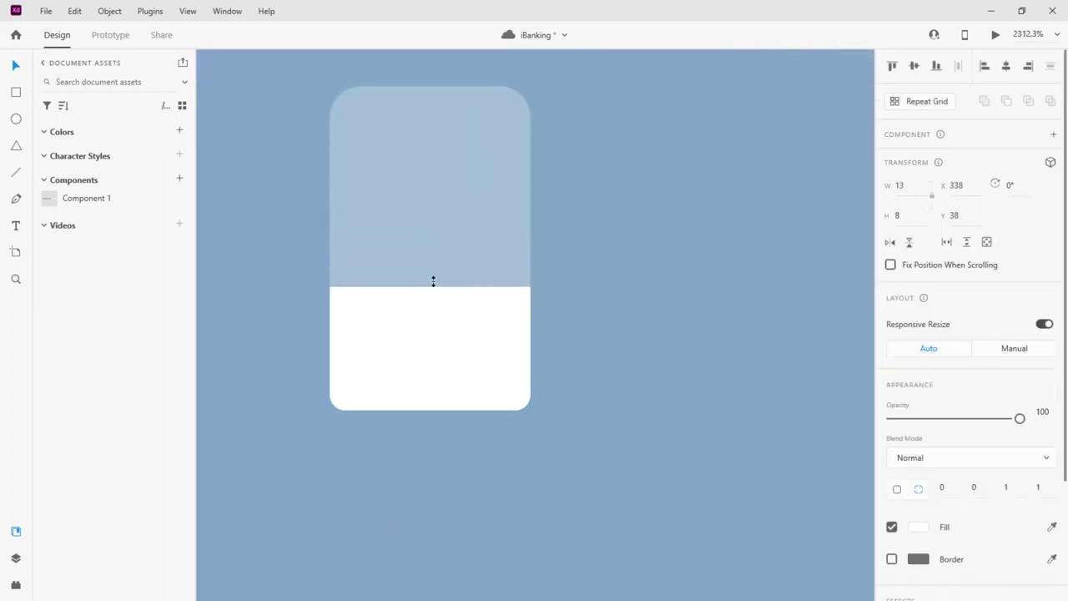
pyautogui.scroll(-5, 386, 284)
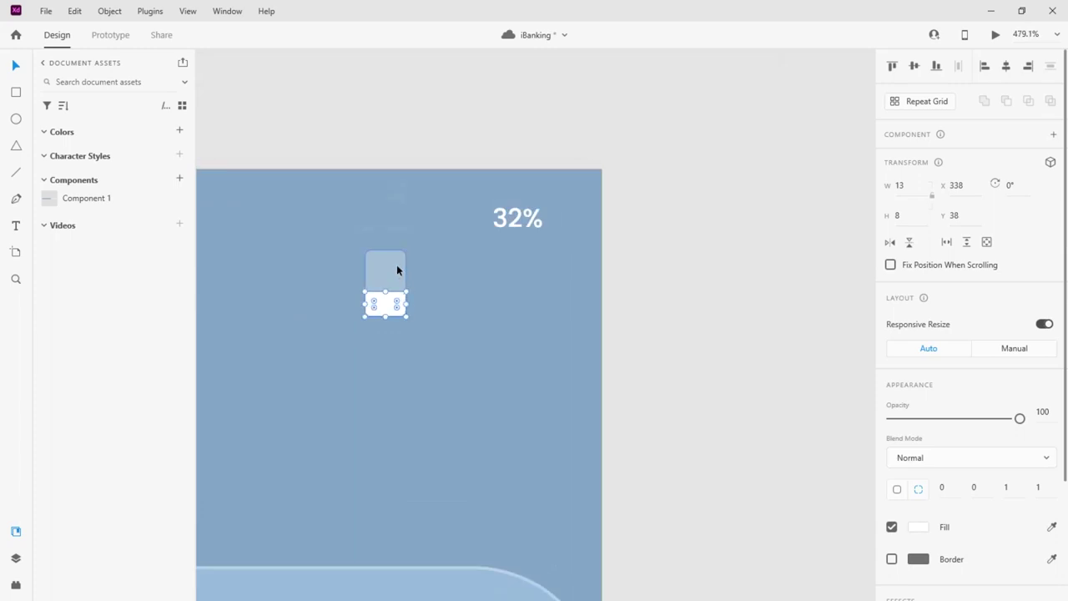
pyautogui.click(445, 279)
# Regroup both battery shapes with Ctrl+G and scale the icon down to 7 × 11
pyautogui.click(382, 309)
pyautogui.hotkey('ctrl', 'shift', 'g')
pyautogui.moveTo(438, 275); pyautogui.dragTo(568, 205)
pyautogui.hotkey('ctrl', 'g')
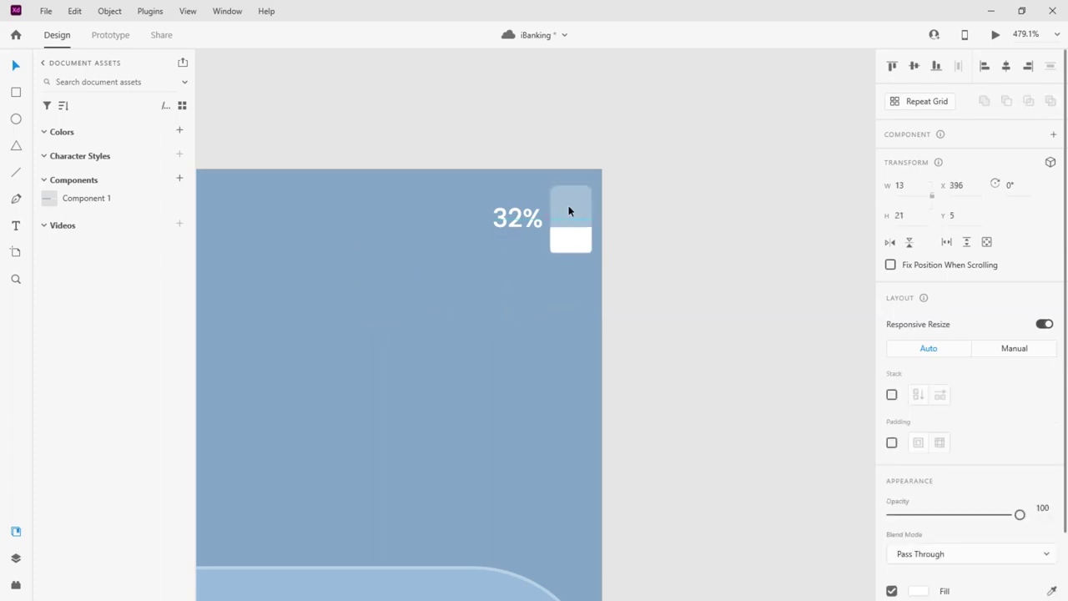
pyautogui.moveTo(593, 254)
pyautogui.mouseDown()
pyautogui.moveTo(575, 231)
pyautogui.moveTo(577, 242)
pyautogui.mouseUp()
# Move the 32% text right beside the battery icon
pyautogui.click(518, 218)
pyautogui.moveTo(528, 212); pyautogui.dragTo(524, 202)
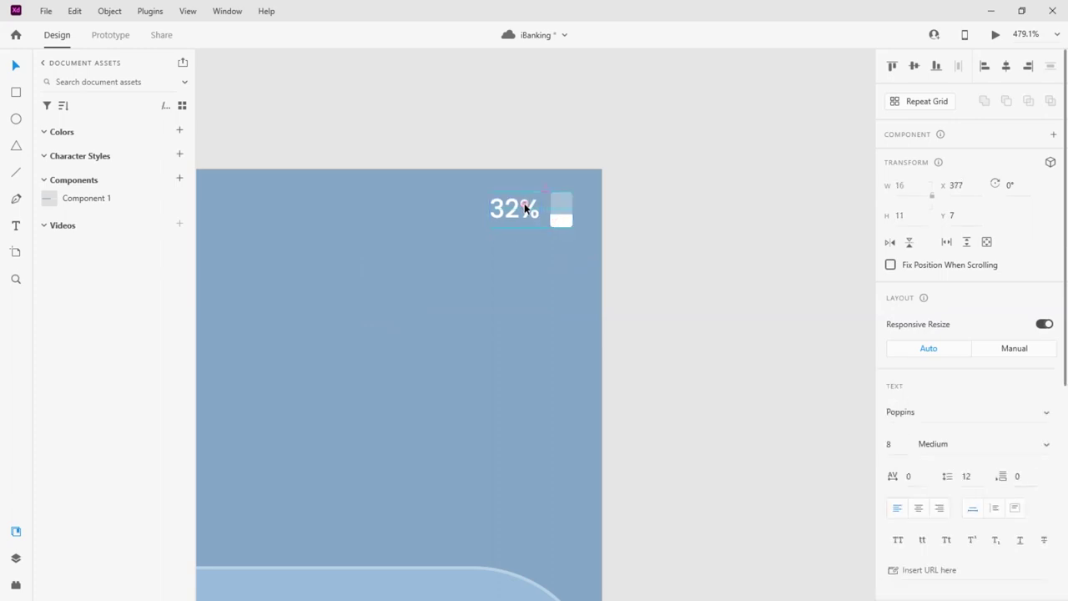
pyautogui.click(512, 281)
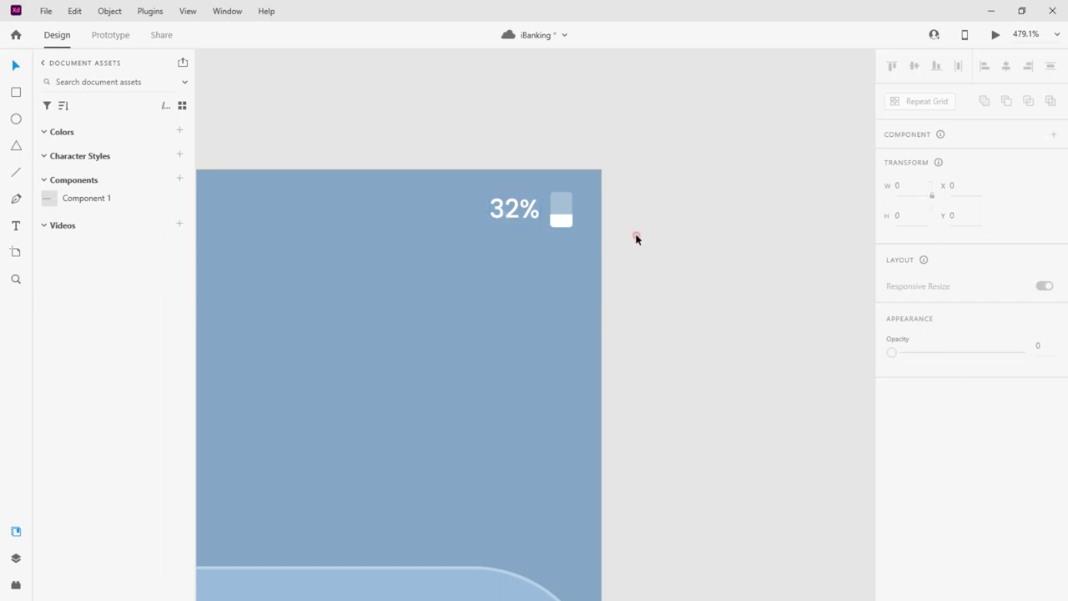
# Shorten the left signal bar and duplicate the tallest bar as a fourth bar
pyautogui.scroll(5, 557, 204)
pyautogui.click(557, 204)
pyautogui.click(517, 204)
pyautogui.moveTo(516, 202); pyautogui.dragTo(515, 348)
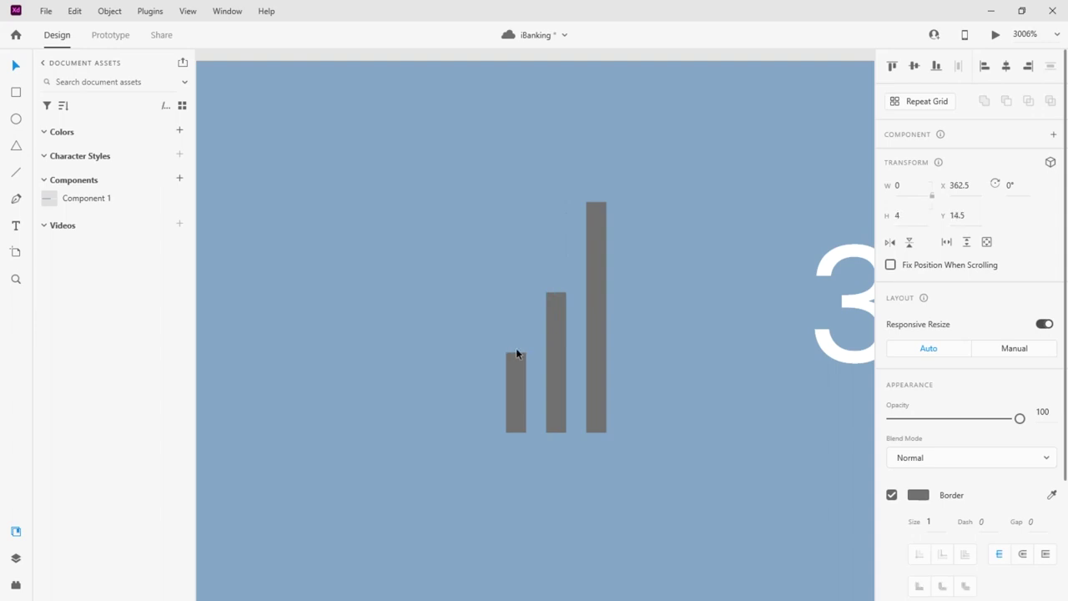
pyautogui.click(595, 206)
pyautogui.moveTo(595, 276); pyautogui.dragTo(629, 283)
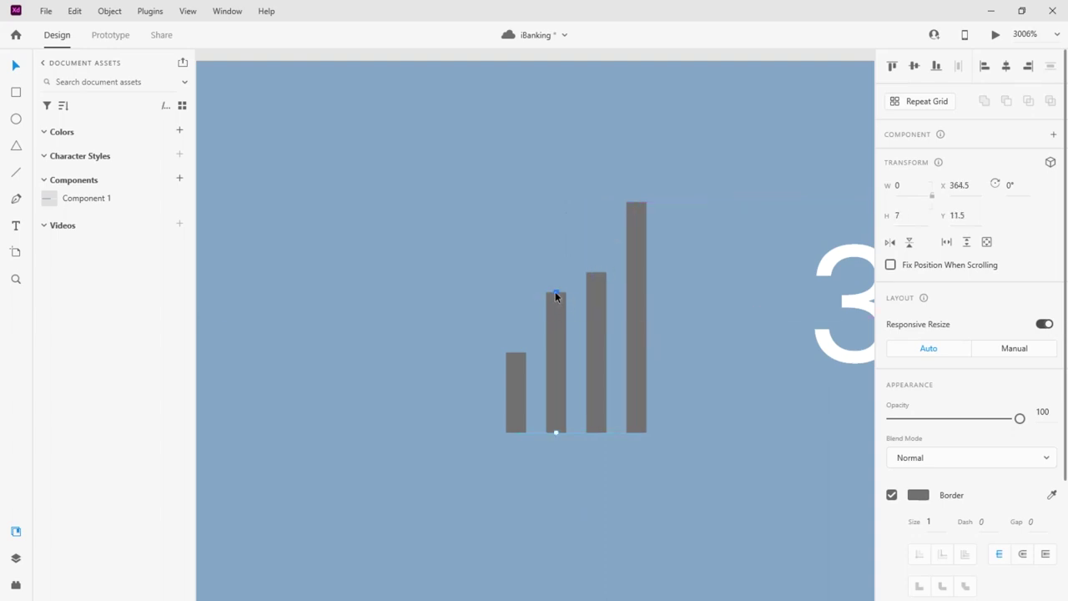
# Give all four signal bars rounded ends and a white #FFFFFF stroke
pyautogui.moveTo(679, 255); pyautogui.dragTo(505, 434)
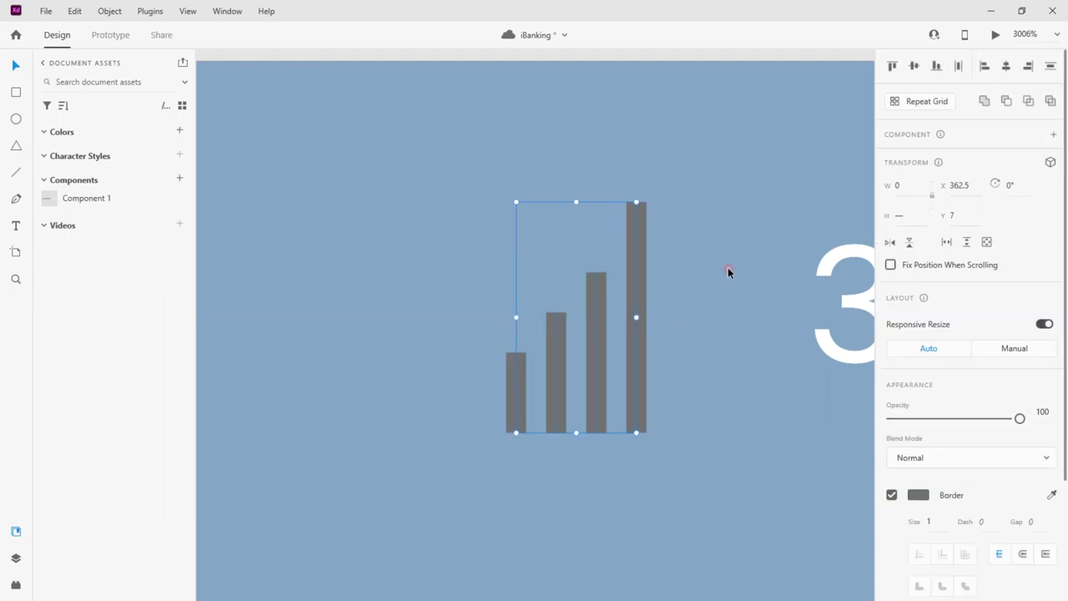
pyautogui.click(633, 210)
pyautogui.click(635, 212)
pyautogui.moveTo(714, 243); pyautogui.dragTo(469, 440)
pyautogui.scroll(-3, 994, 465)
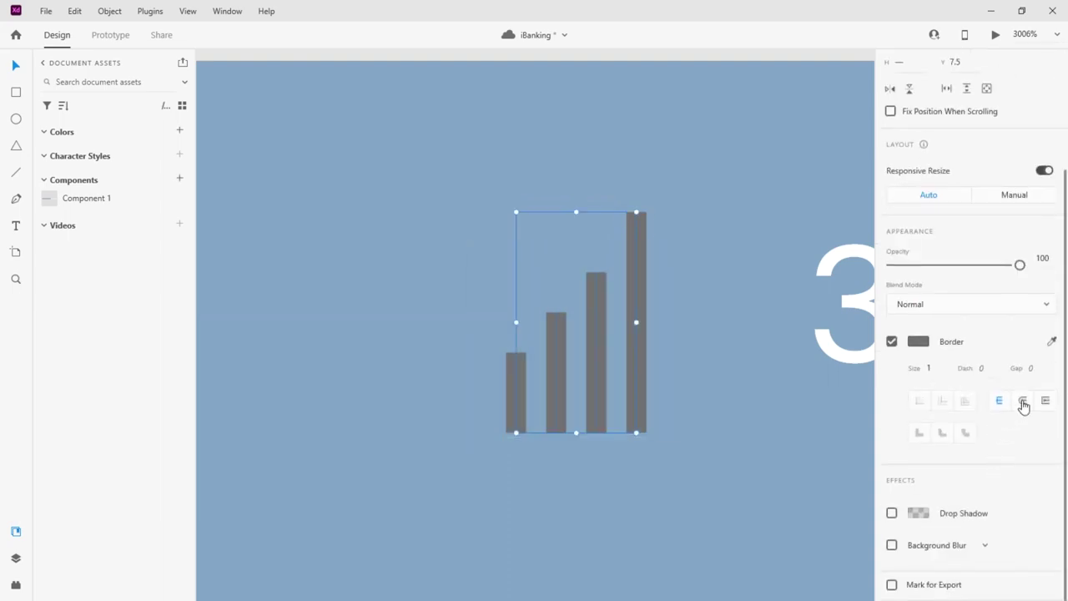
pyautogui.click(1021, 400)
pyautogui.click(918, 341)
pyautogui.write('ffffff')
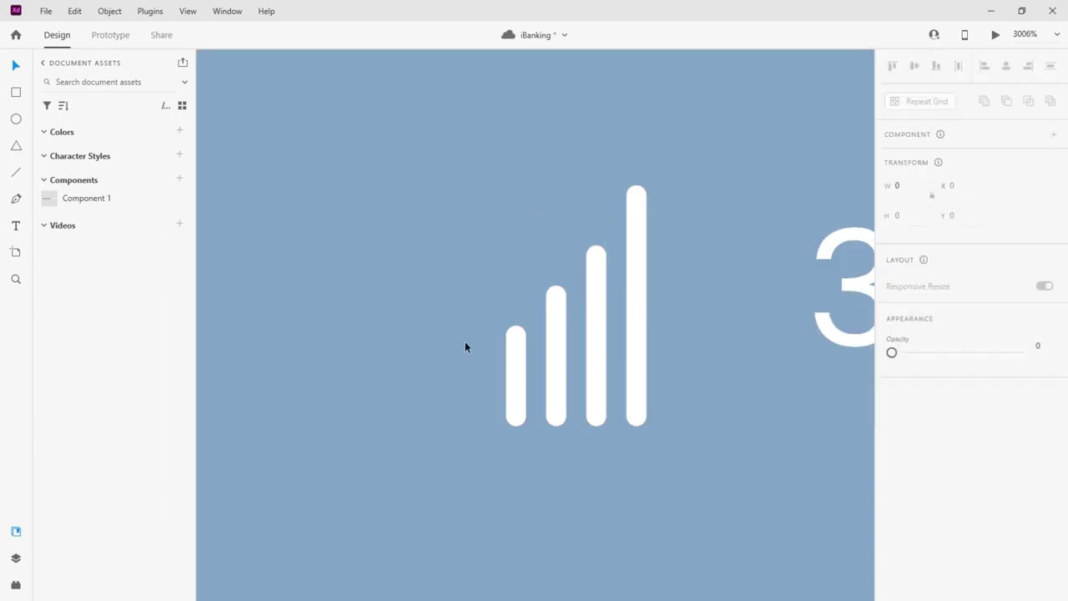
# Space the four bars evenly with Distribute Horizontally
pyautogui.moveTo(501, 366); pyautogui.dragTo(500, 362)
pyautogui.moveTo(432, 281); pyautogui.dragTo(712, 422)
pyautogui.scroll(-3, 984, 303)
pyautogui.scroll(3, 1010, 312)
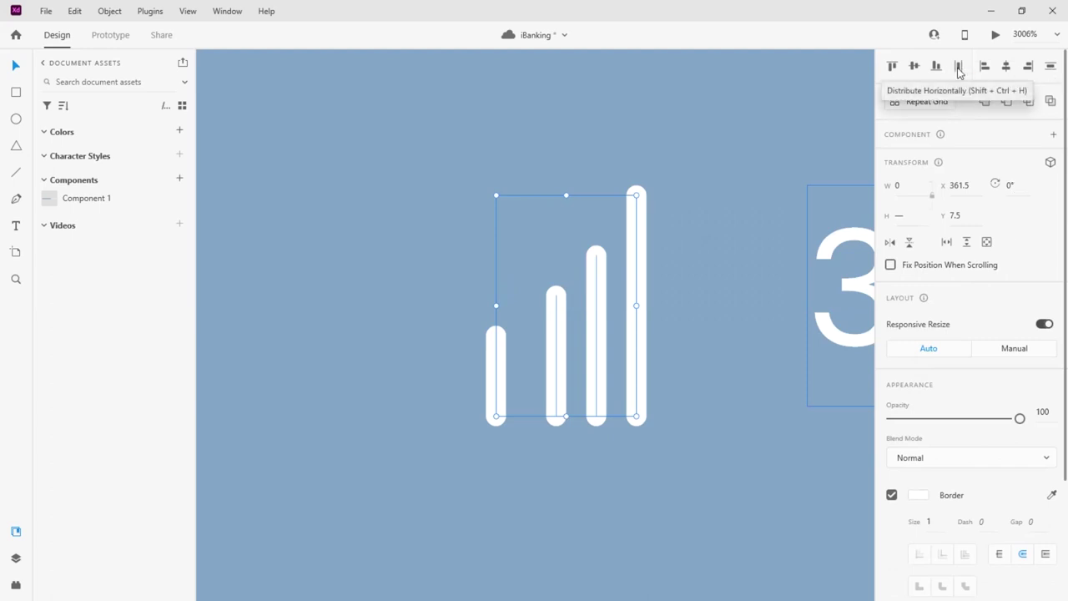
pyautogui.click(958, 72)
# Nudge the first two bars right, then group all four bars with Ctrl+G
pyautogui.click(720, 246)
pyautogui.click(548, 342)
pyautogui.press('Right')
pyautogui.click(505, 350)
pyautogui.press('Right')
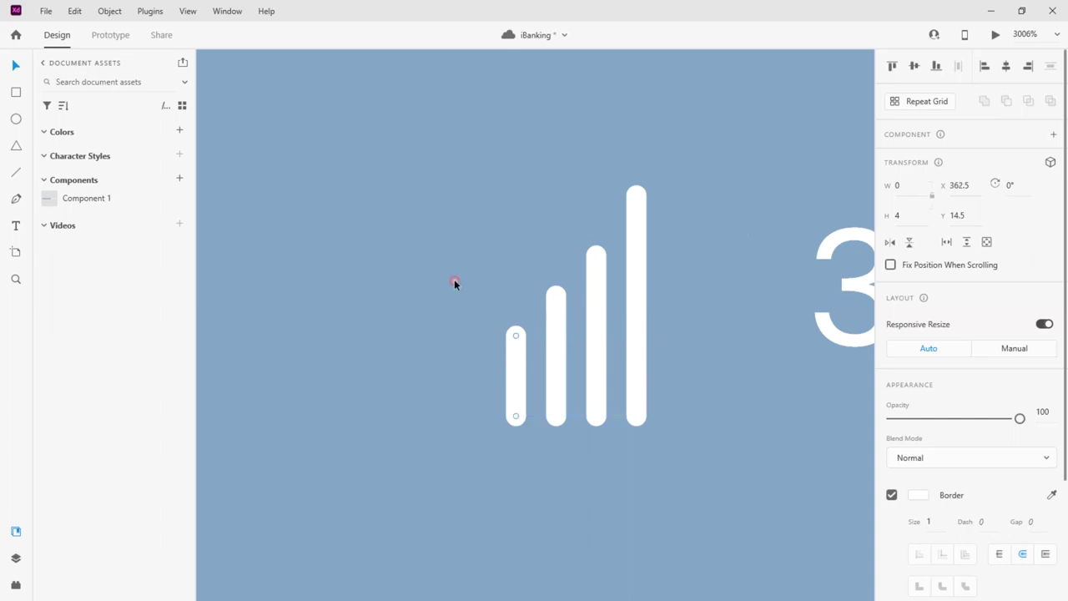
pyautogui.moveTo(471, 191); pyautogui.dragTo(662, 431)
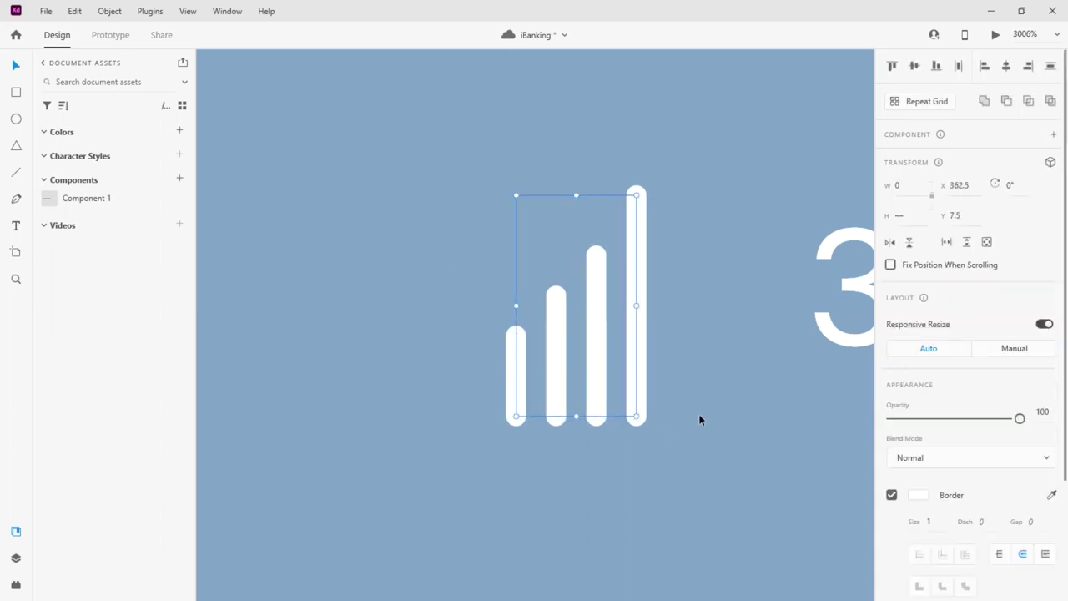
pyautogui.hotkey('ctrl', 'g')
pyautogui.scroll(-5, 502, 364)
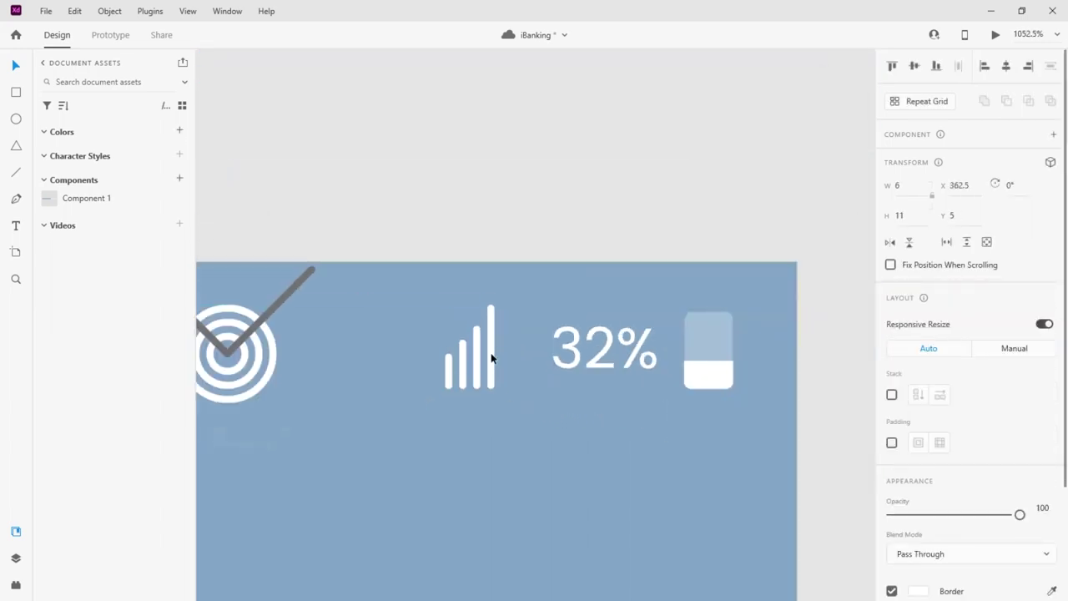
# Scale the bar icon group down and move it closer to the 32% text
pyautogui.click(495, 354)
pyautogui.moveTo(470, 305); pyautogui.dragTo(469, 310)
pyautogui.moveTo(406, 289); pyautogui.dragTo(524, 389)
pyautogui.moveTo(448, 311); pyautogui.dragTo(455, 321)
pyautogui.moveTo(480, 362); pyautogui.dragTo(500, 360)
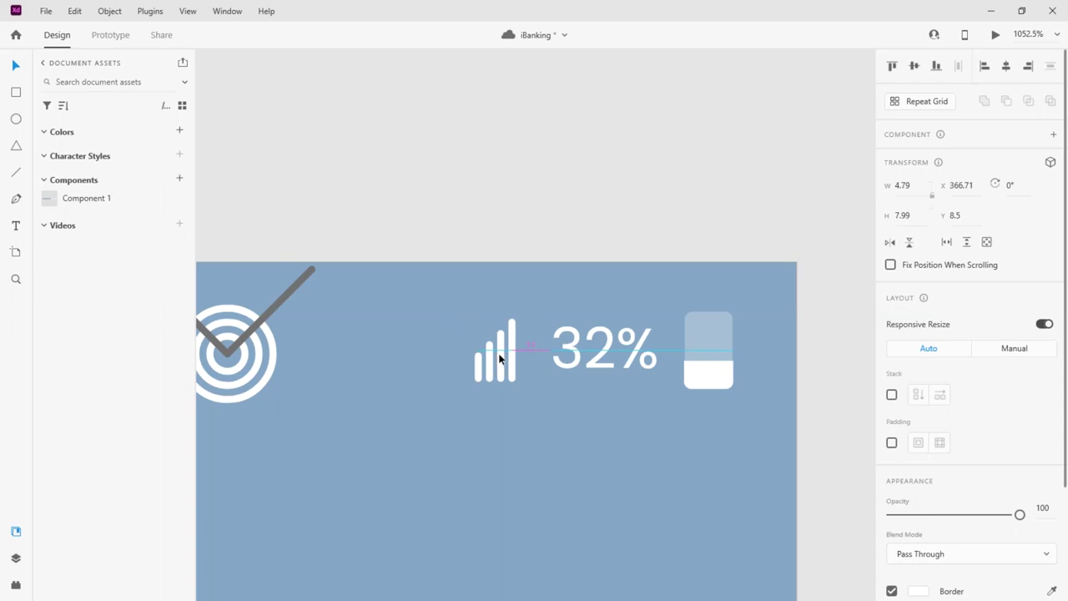
# Alt-drag a copy of the bar icon to its left and align all items on their middles
pyautogui.moveTo(503, 359); pyautogui.dragTo(431, 359)
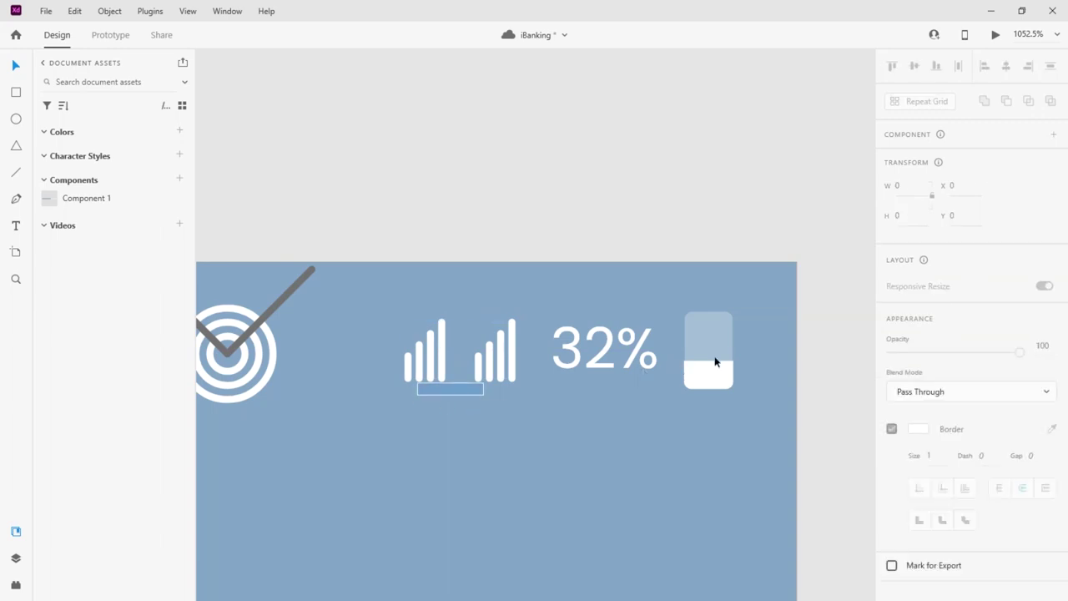
pyautogui.hotkey('ctrl', 'a')
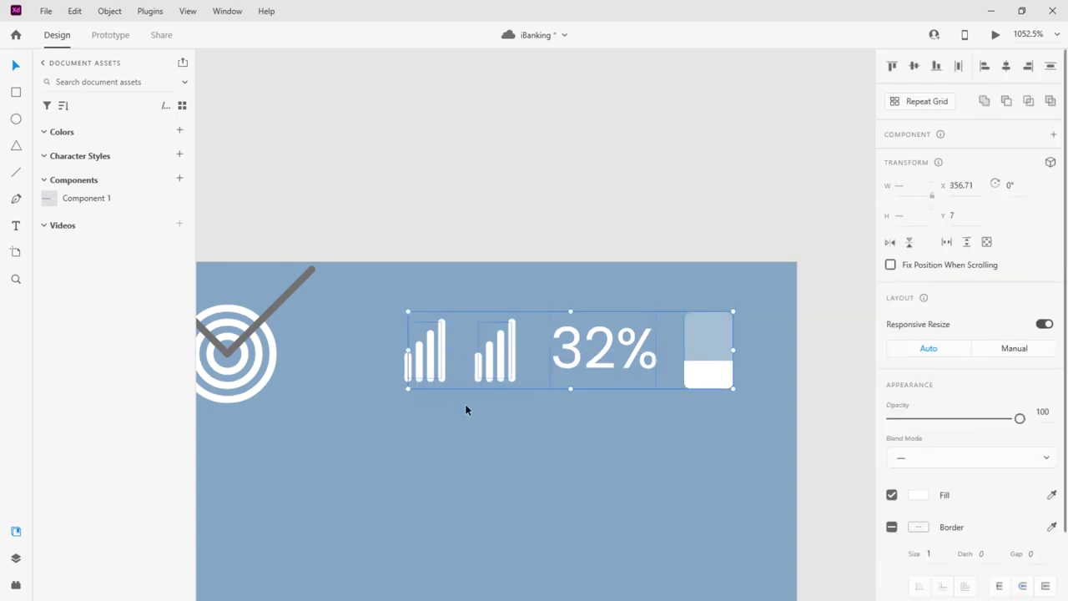
pyautogui.click(489, 401)
pyautogui.moveTo(402, 412); pyautogui.dragTo(735, 335)
pyautogui.click(915, 66)
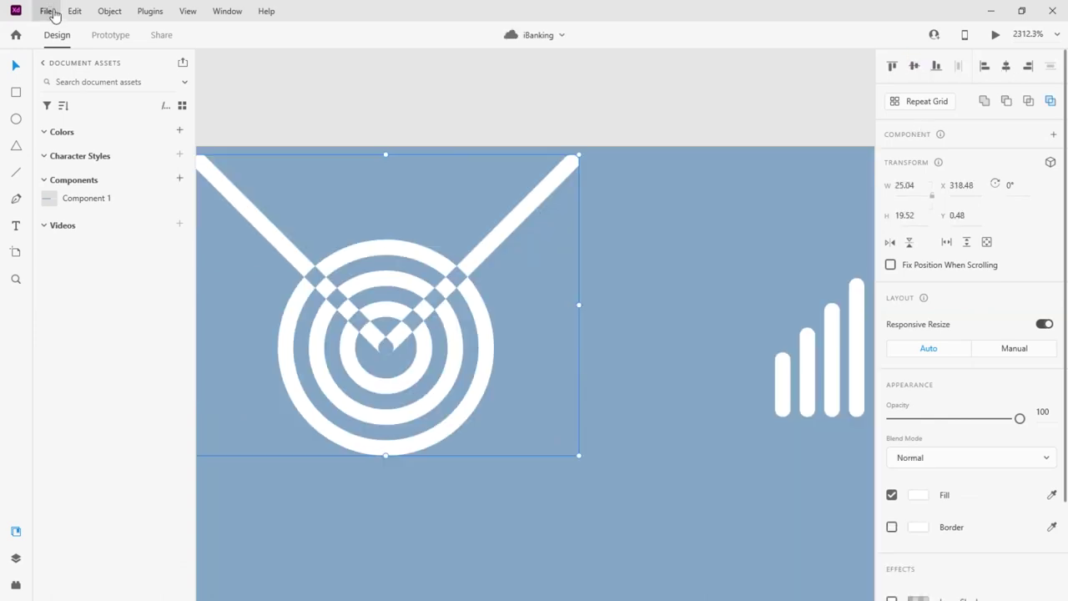
# Mark the target icon for export and choose File > Export > Selected
pyautogui.rightClick(365, 256)
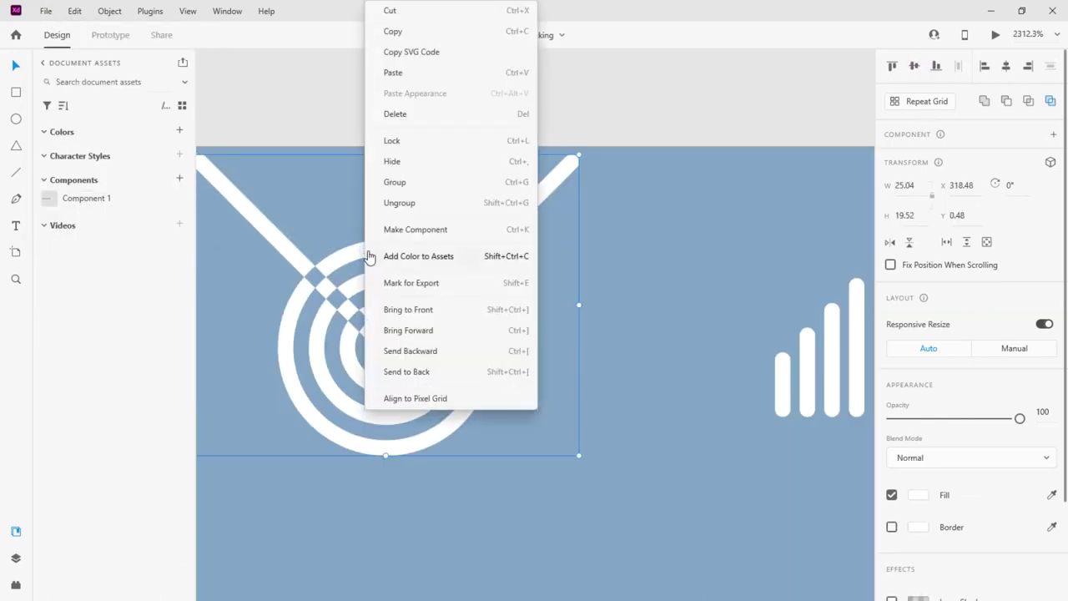
pyautogui.click(440, 290)
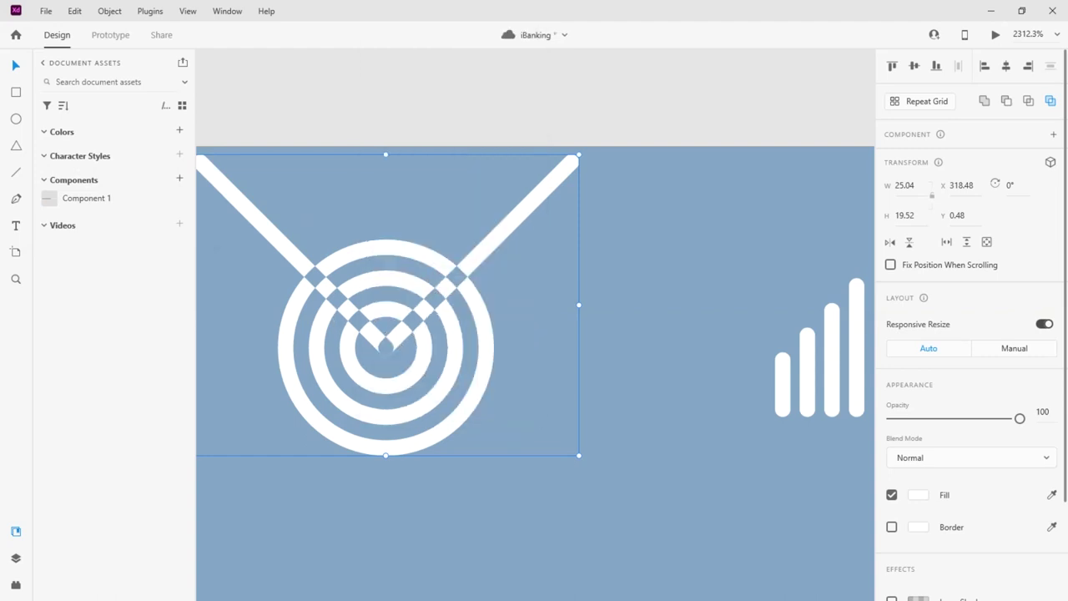
pyautogui.click(46, 11)
pyautogui.press('Escape')
pyautogui.click(46, 11)
pyautogui.press('Escape')
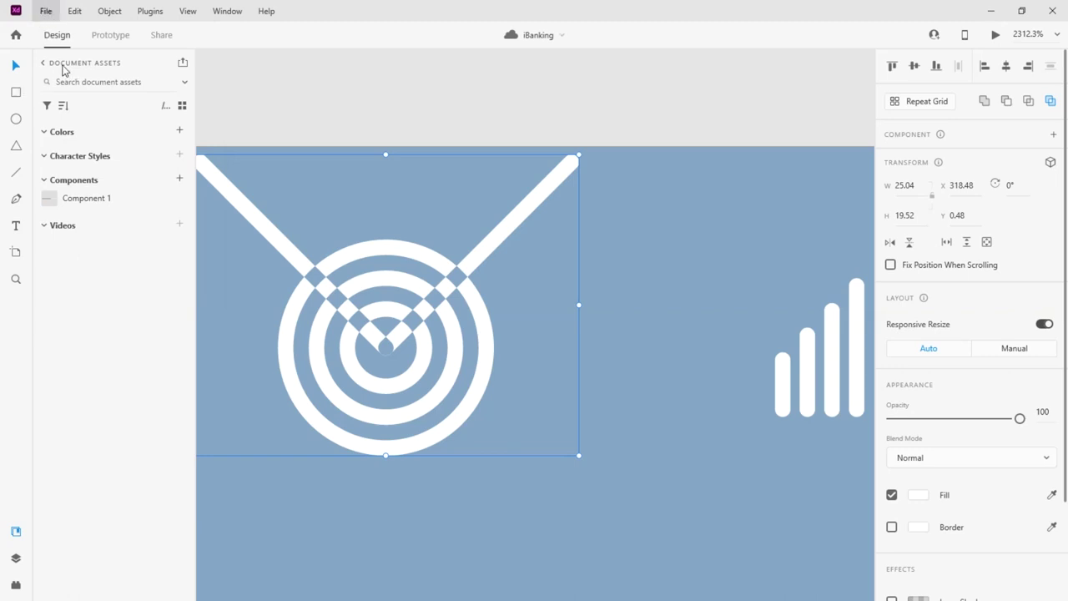
pyautogui.hotkey('alt', 'f')
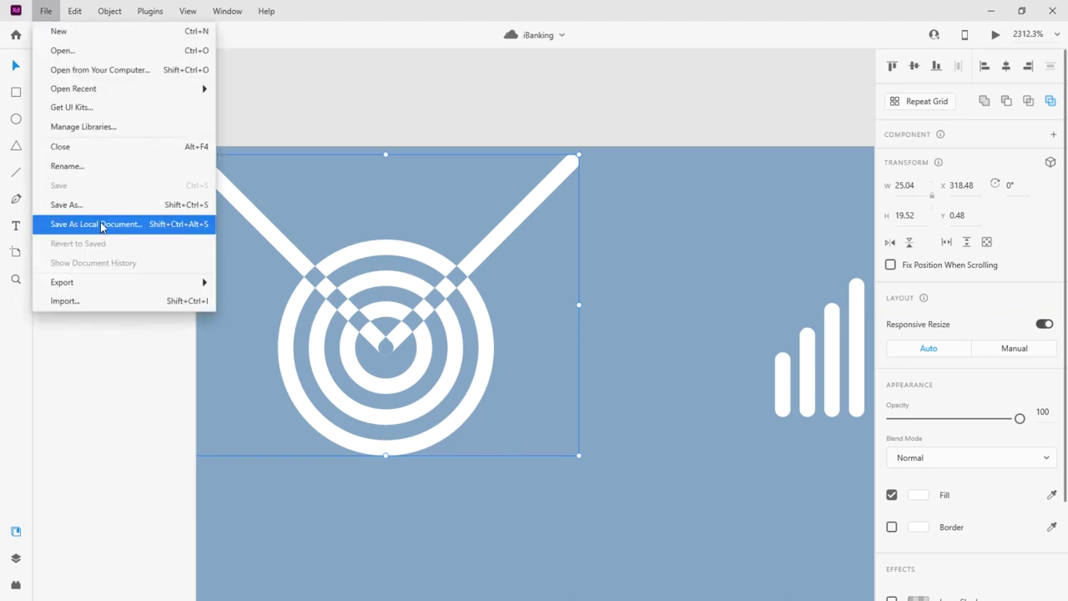
pyautogui.moveTo(152, 285)
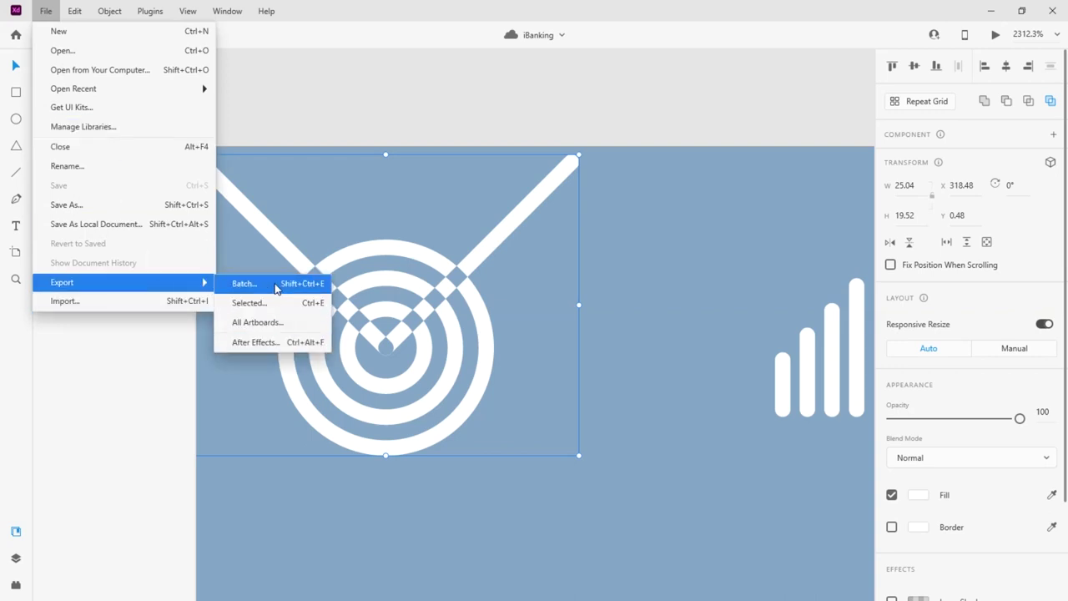
pyautogui.click(255, 302)
# Export it as SVG with Presentation Attributes styling to the Desktop
pyautogui.click(505, 210)
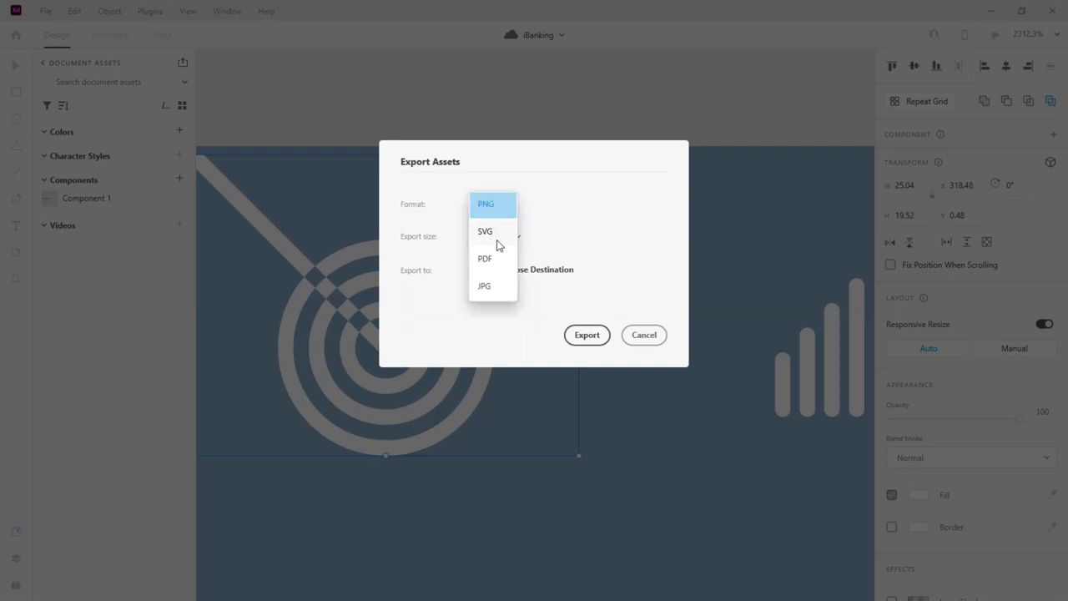
pyautogui.click(487, 232)
pyautogui.click(554, 229)
pyautogui.click(555, 231)
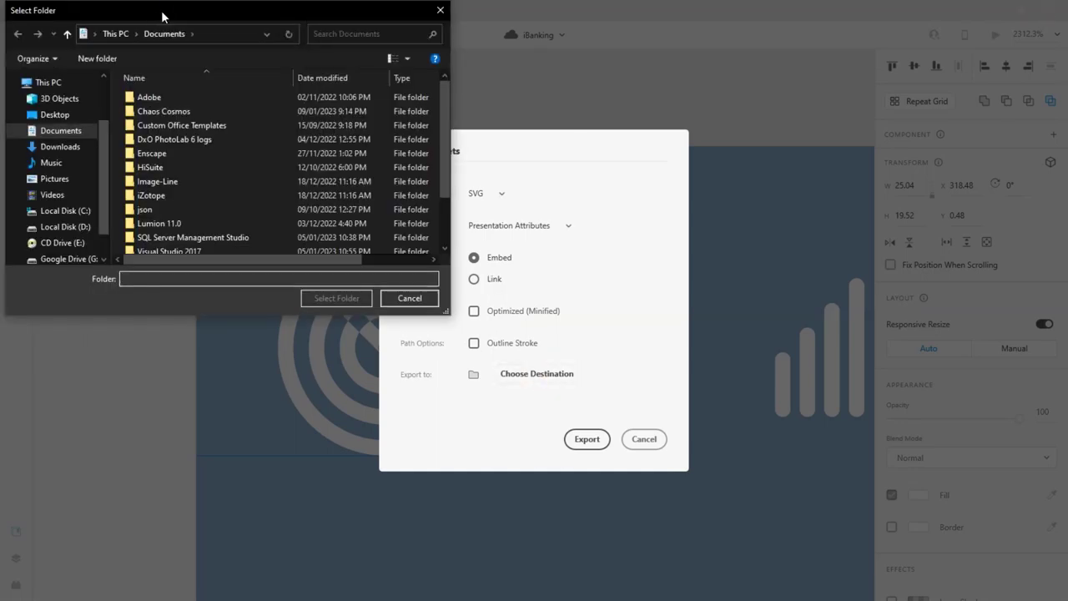
pyautogui.click(60, 115)
pyautogui.click(336, 297)
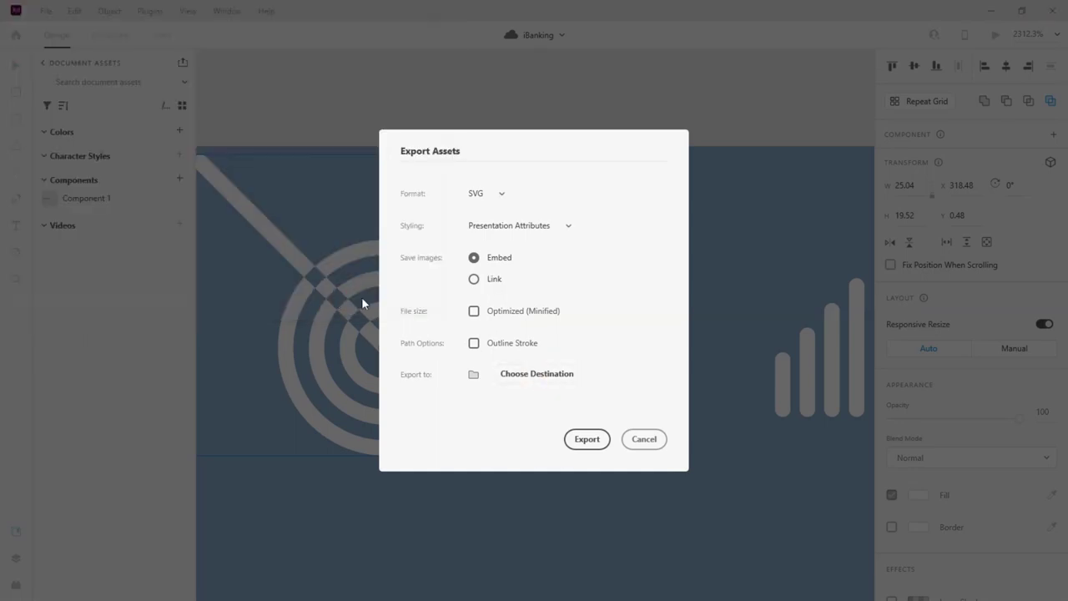
pyautogui.click(585, 440)
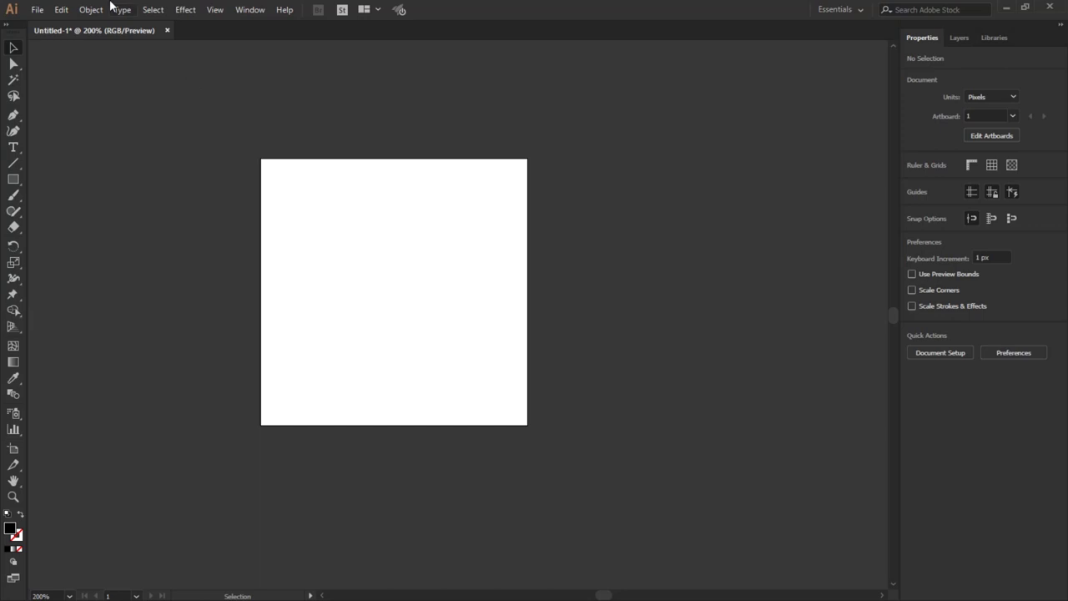
# Open Exclusion 1.svg from the Desktop in Illustrator
pyautogui.click(37, 9)
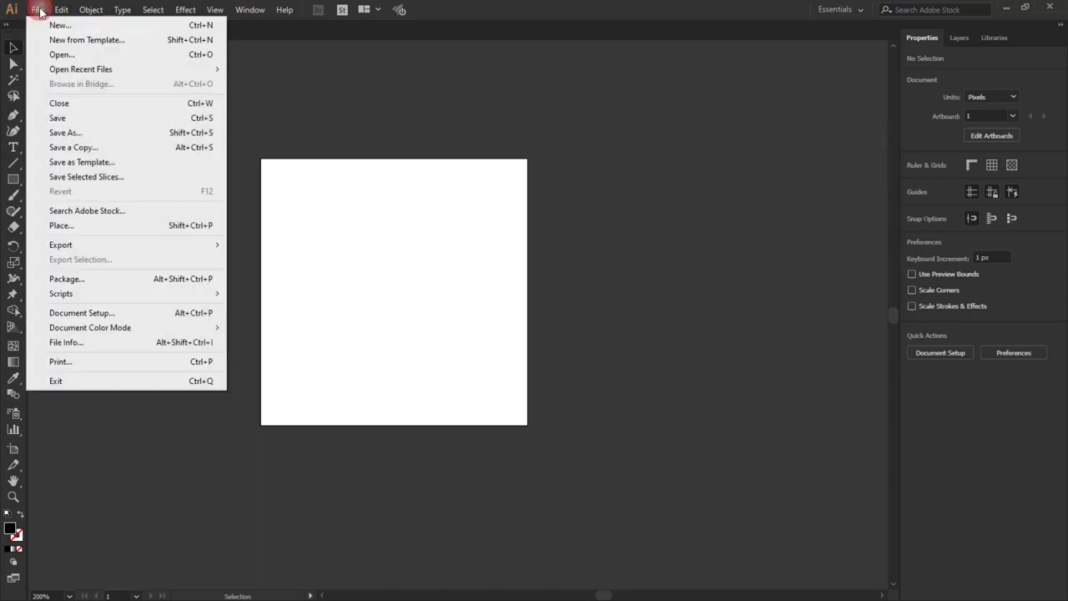
pyautogui.click(55, 53)
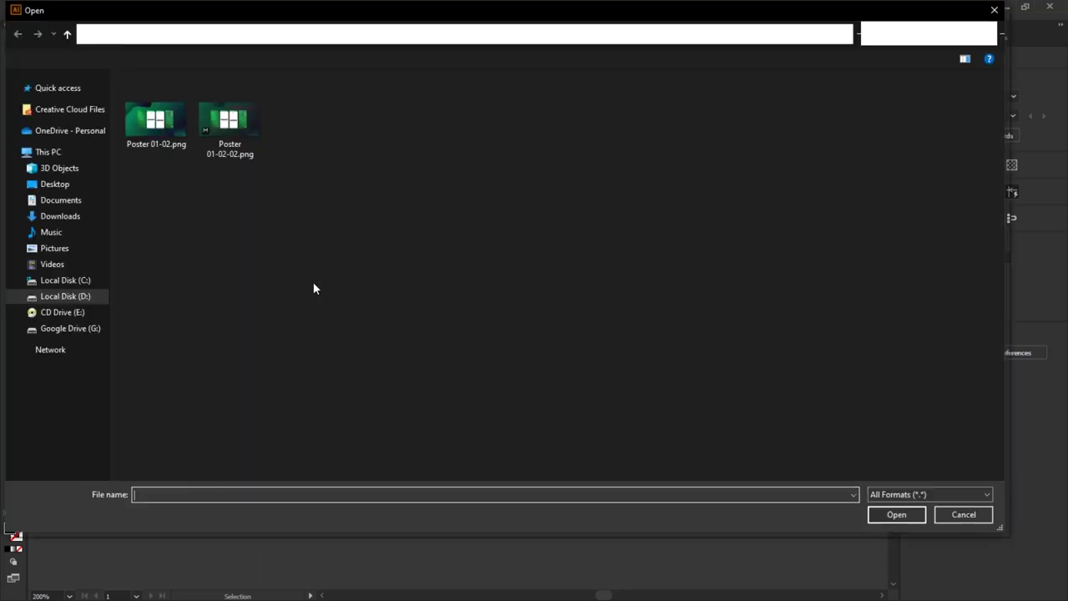
pyautogui.click(59, 183)
pyautogui.click(165, 153)
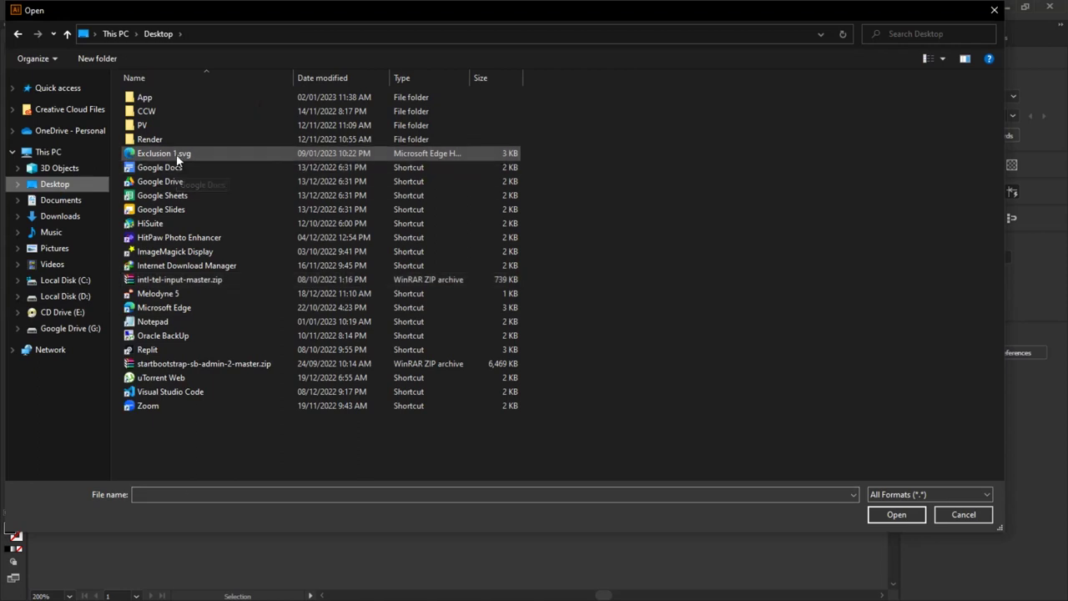
pyautogui.click(896, 514)
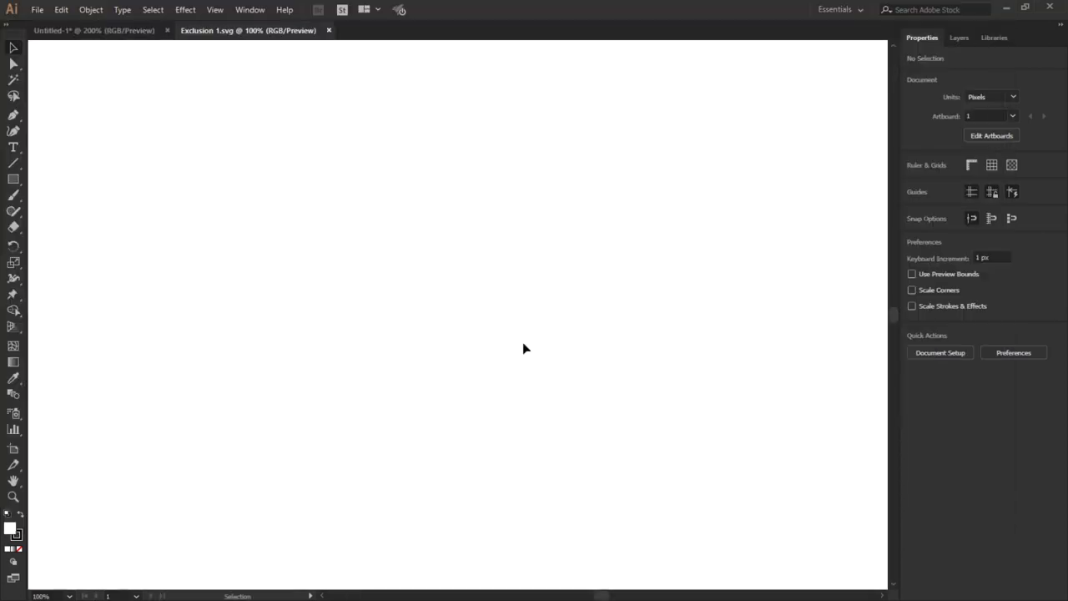
# Drag the ring artwork off the artboard and return to Untitled-1
pyautogui.scroll(7, 458, 317)
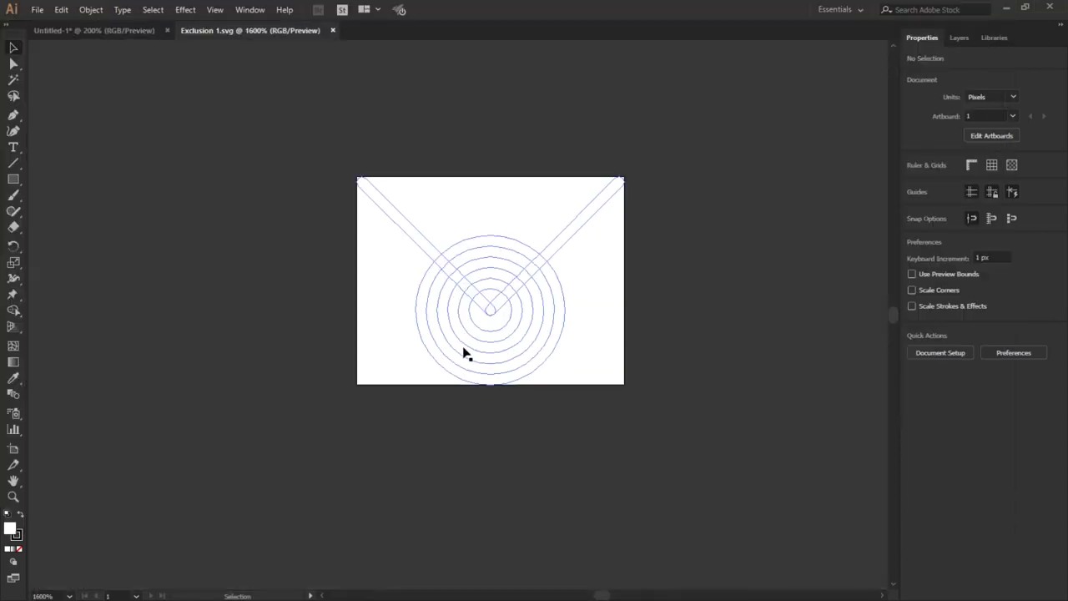
pyautogui.moveTo(499, 303); pyautogui.dragTo(236, 283)
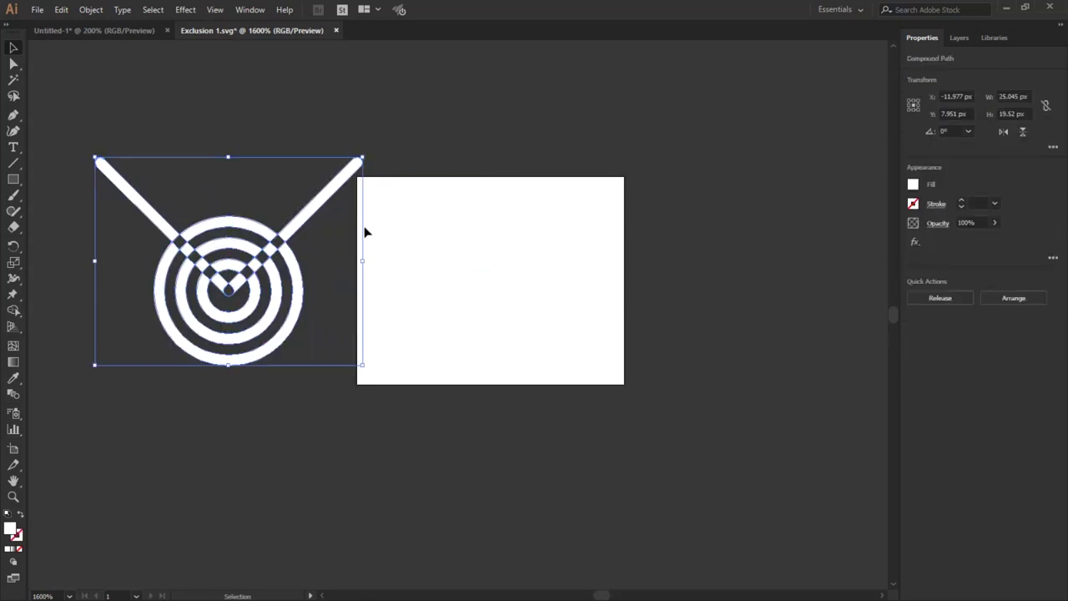
pyautogui.click(87, 31)
# Paste the ring artwork into Untitled-1, enlarge it, and move it right of the artboard
pyautogui.hotkey('ctrl', 'v')
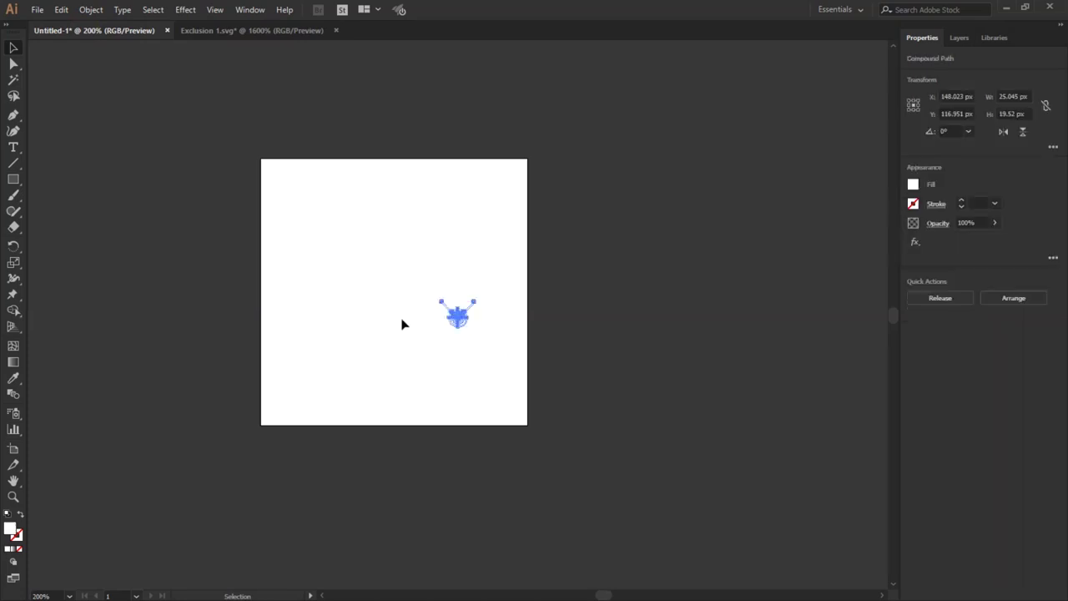
pyautogui.moveTo(439, 297); pyautogui.dragTo(309, 199)
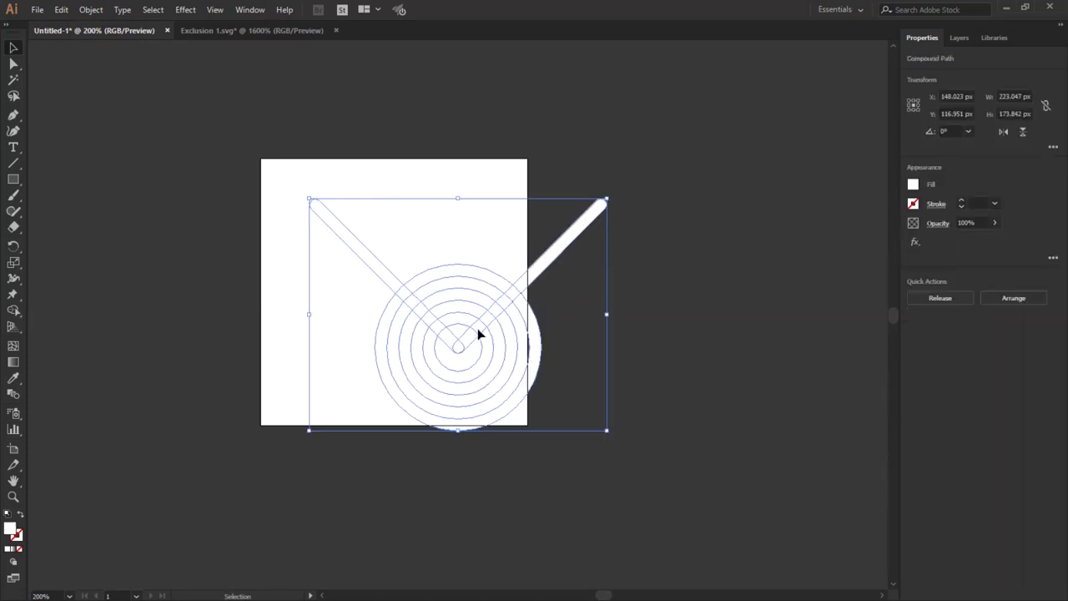
pyautogui.click(612, 352)
pyautogui.moveTo(542, 345); pyautogui.dragTo(798, 341)
pyautogui.click(730, 331)
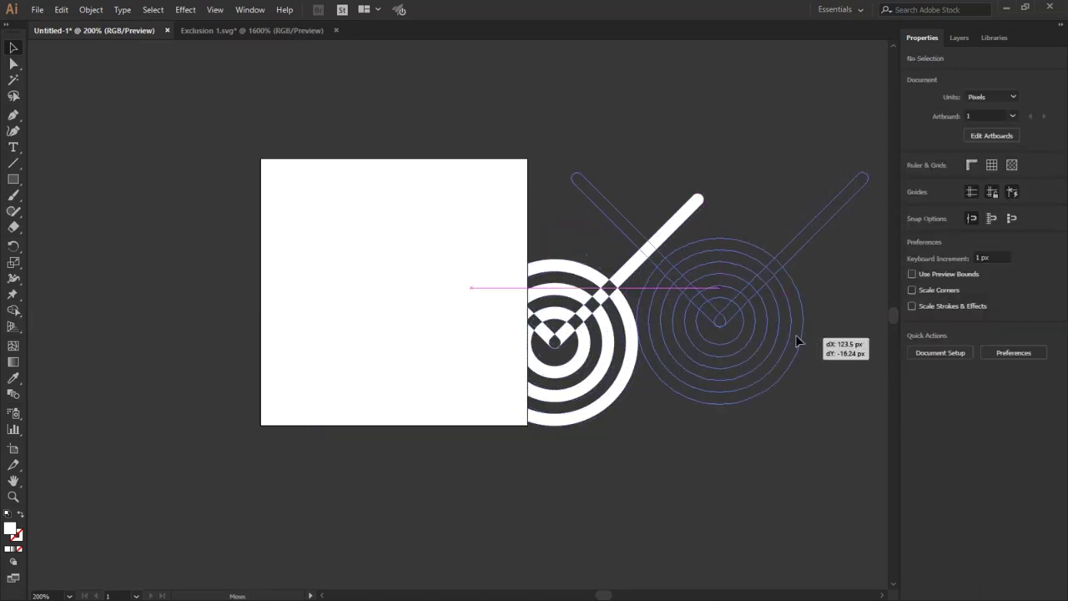
pyautogui.click(409, 432)
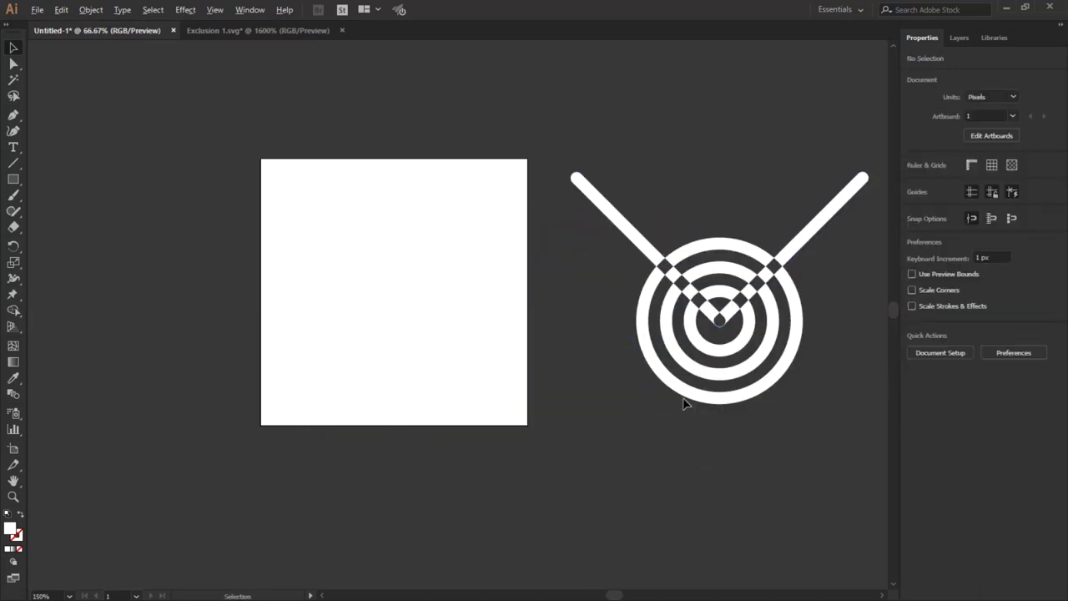
# Position the 223.047 × 173.842 px compound path at X 409.273, Y 97.136 and reselect it
pyautogui.scroll(-3, 431, 405)
pyautogui.scroll(5, 413, 388)
pyautogui.moveTo(344, 335); pyautogui.dragTo(517, 332)
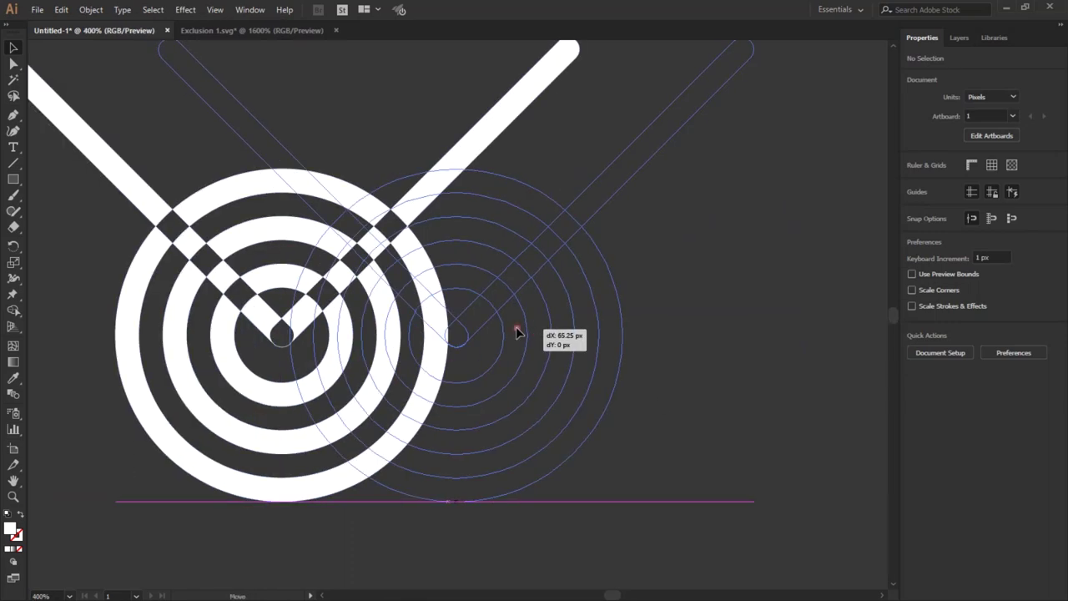
pyautogui.moveTo(745, 342); pyautogui.dragTo(744, 333)
pyautogui.click(476, 310)
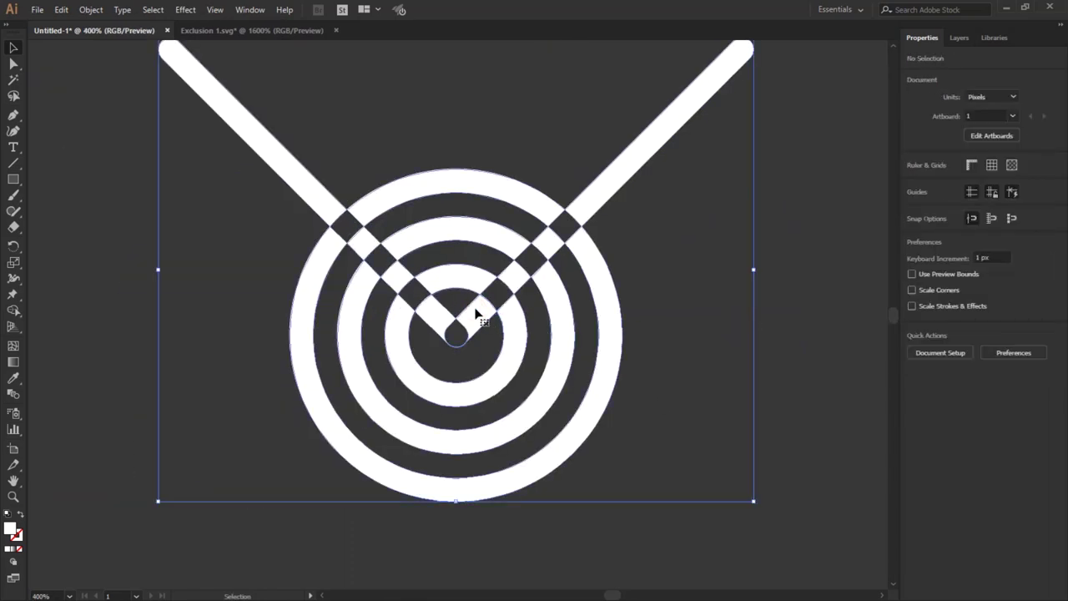
pyautogui.click(820, 185)
pyautogui.moveTo(824, 147); pyautogui.dragTo(309, 465)
pyautogui.click(215, 10)
pyautogui.moveTo(249, 10)
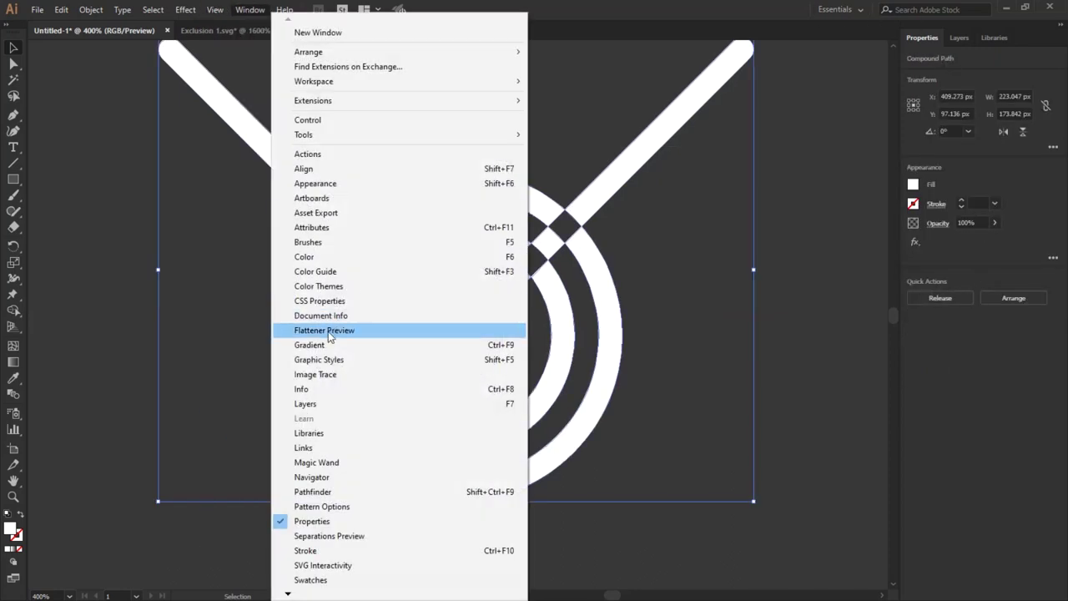
# Divide the target shape with Pathfinder and ungroup the resulting pieces
pyautogui.click(317, 491)
pyautogui.click(841, 383)
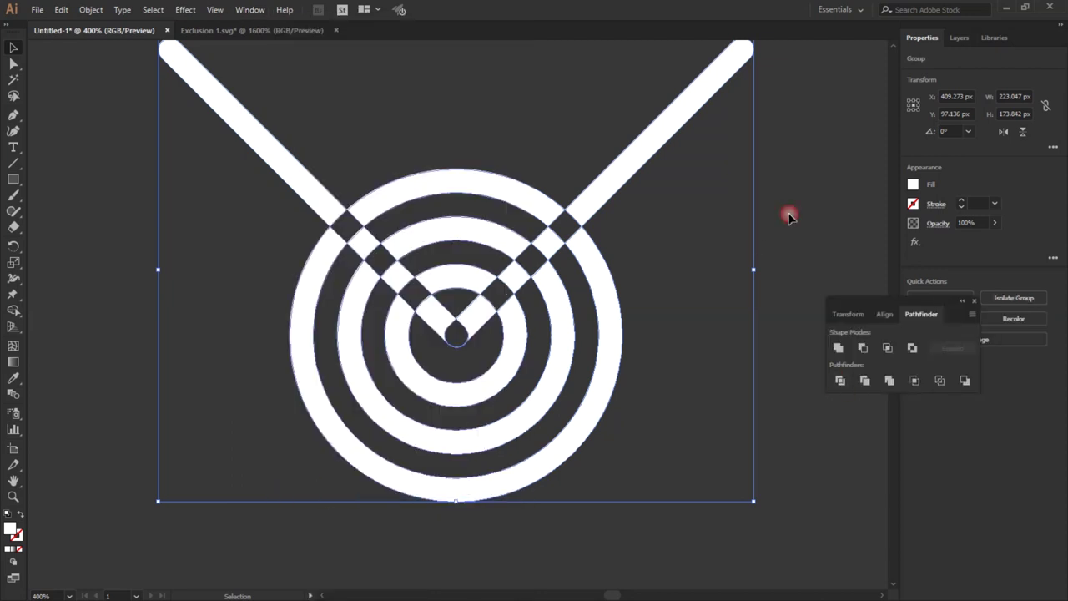
pyautogui.click(579, 292)
pyautogui.click(550, 239)
pyautogui.rightClick(550, 238)
pyautogui.click(589, 350)
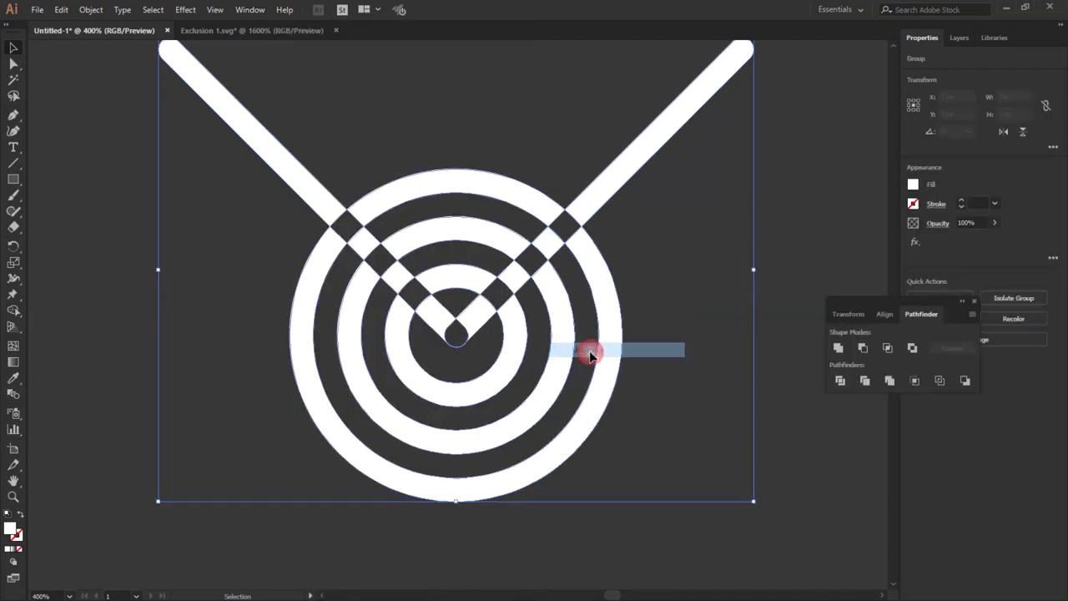
pyautogui.click(560, 326)
# Delete the lower rings, both diagonal strokes and both end diamonds
pyautogui.moveTo(659, 460); pyautogui.dragTo(290, 386)
pyautogui.press('Delete')
pyautogui.moveTo(616, 202); pyautogui.dragTo(632, 255)
pyautogui.press('Delete')
pyautogui.moveTo(548, 242); pyautogui.dragTo(573, 286)
pyautogui.press('Delete')
pyautogui.moveTo(364, 253); pyautogui.dragTo(318, 300)
pyautogui.press('Delete')
pyautogui.moveTo(293, 178); pyautogui.dragTo(258, 296)
pyautogui.press('Delete')
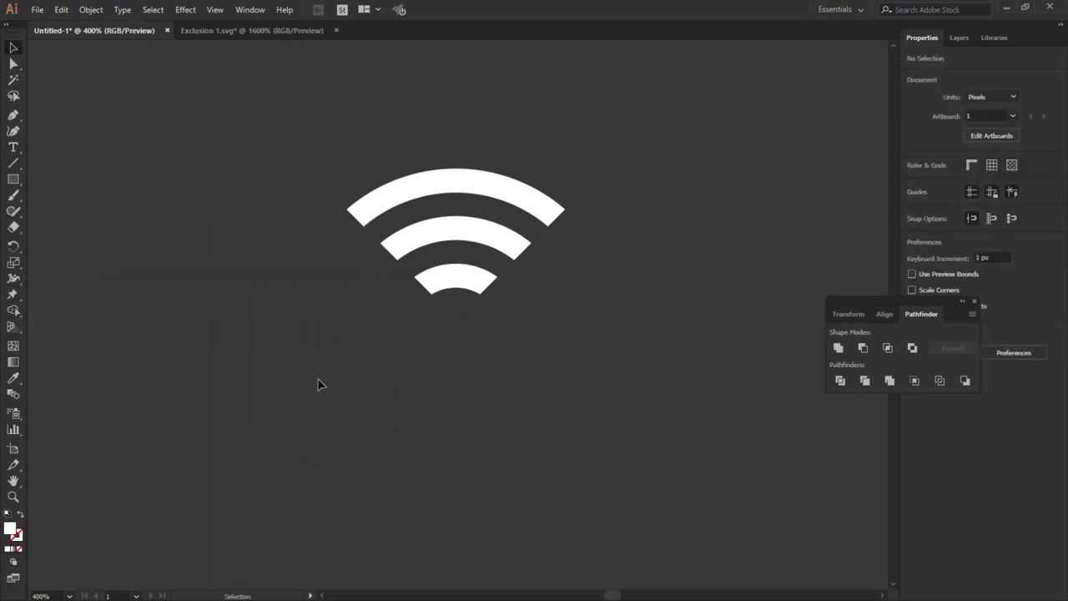
# Move the three remaining wifi arcs onto the artboard and enlarge them to about 177 px wide
pyautogui.hotkey('ctrl', 'a')
pyautogui.hotkey('ctrl', '-')
pyautogui.hotkey('ctrl', '-')
pyautogui.hotkey('ctrl', '-')
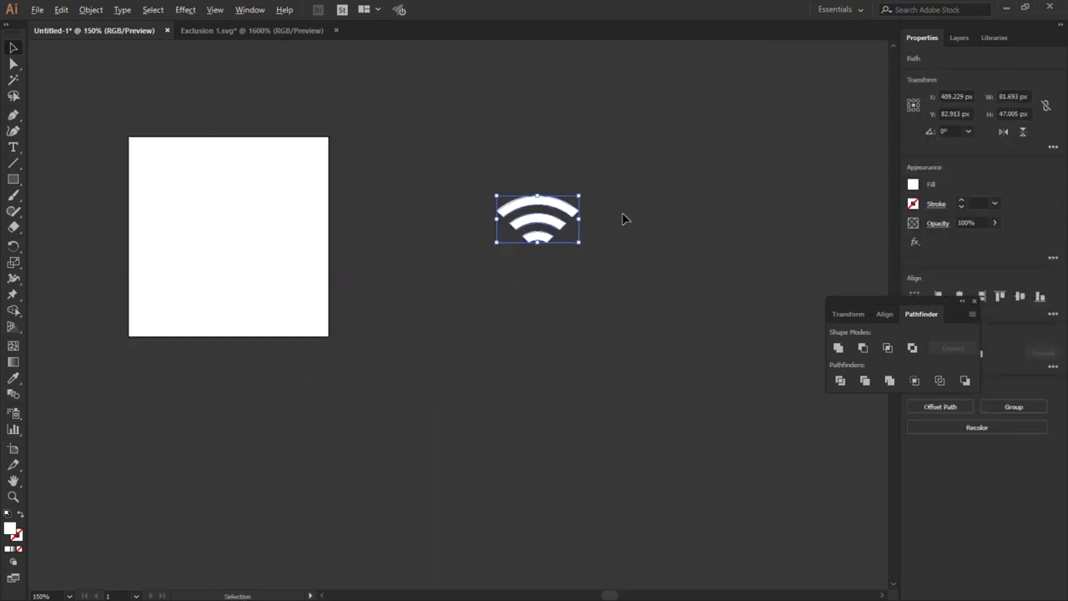
pyautogui.moveTo(523, 206); pyautogui.dragTo(172, 170)
pyautogui.moveTo(223, 217); pyautogui.dragTo(324, 306)
pyautogui.moveTo(245, 250)
pyautogui.mouseDown()
pyautogui.moveTo(226, 295)
pyautogui.moveTo(236, 226)
pyautogui.mouseUp()
# Export the wifi artwork as SVG to the Desktop as Untitled-1.svg, accepting the SVG options
pyautogui.click(270, 287)
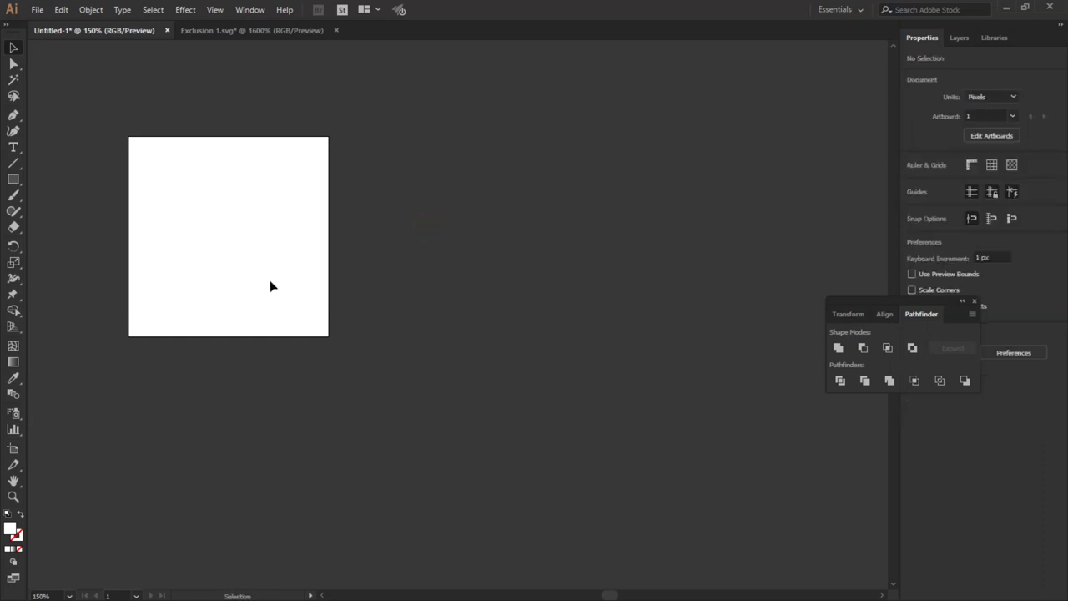
pyautogui.click(37, 10)
pyautogui.moveTo(79, 238)
pyautogui.click(284, 257)
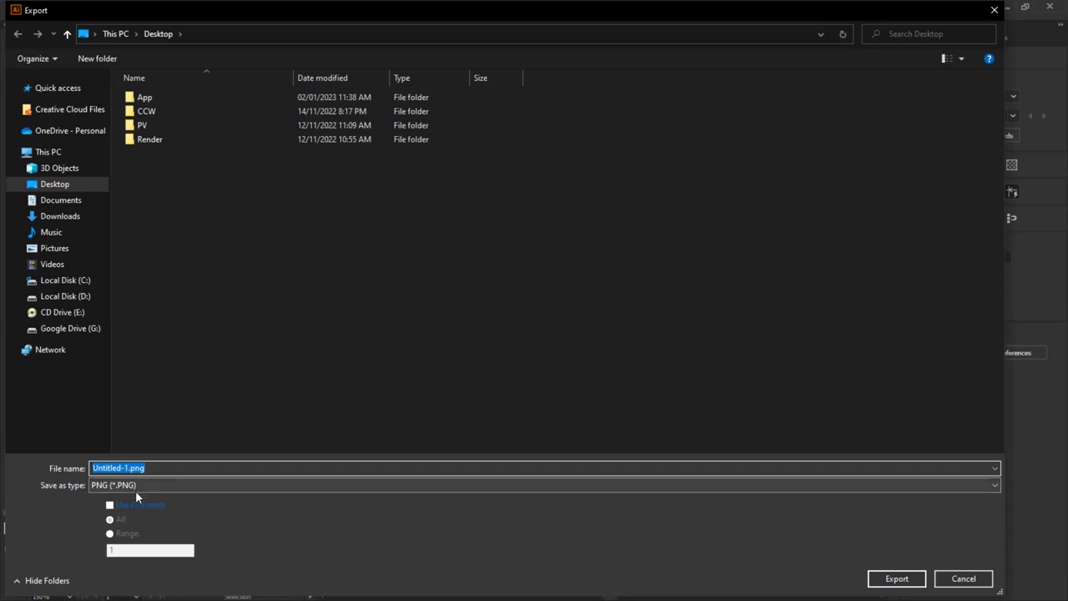
pyautogui.click(147, 482)
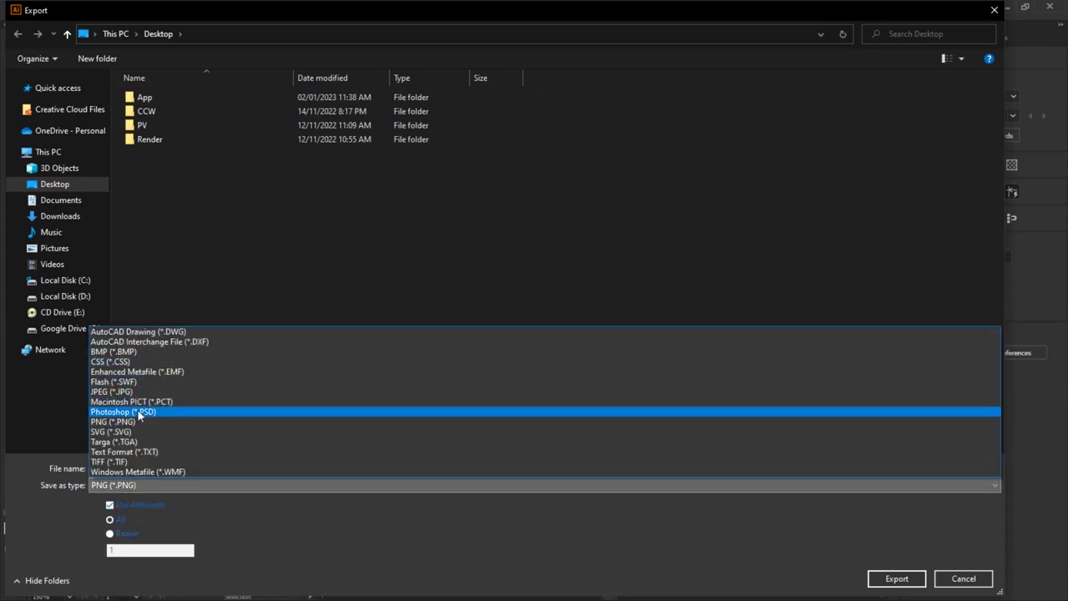
pyautogui.click(135, 435)
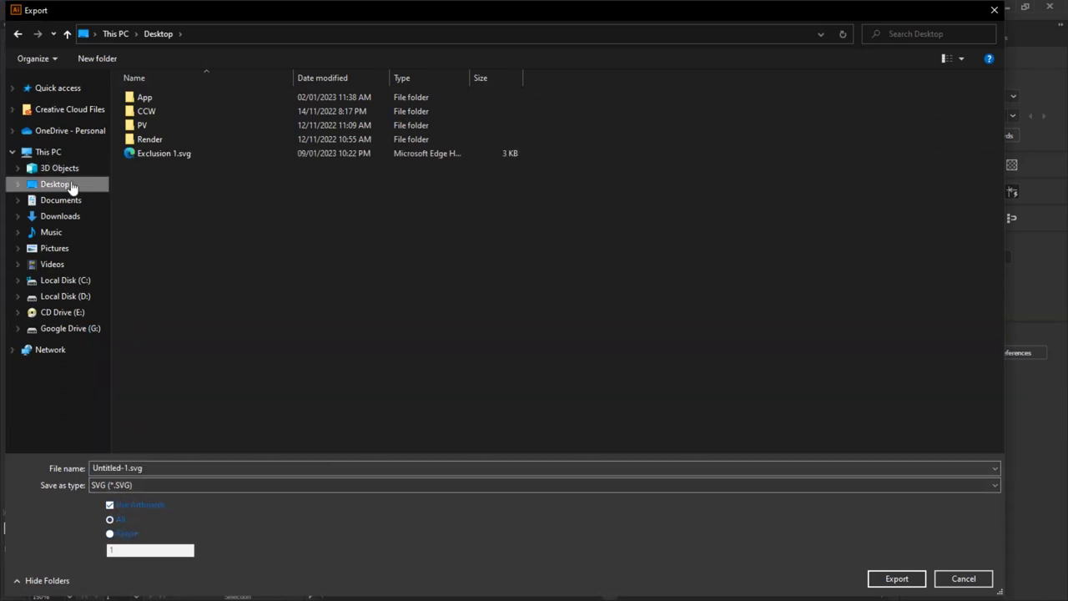
pyautogui.click(897, 578)
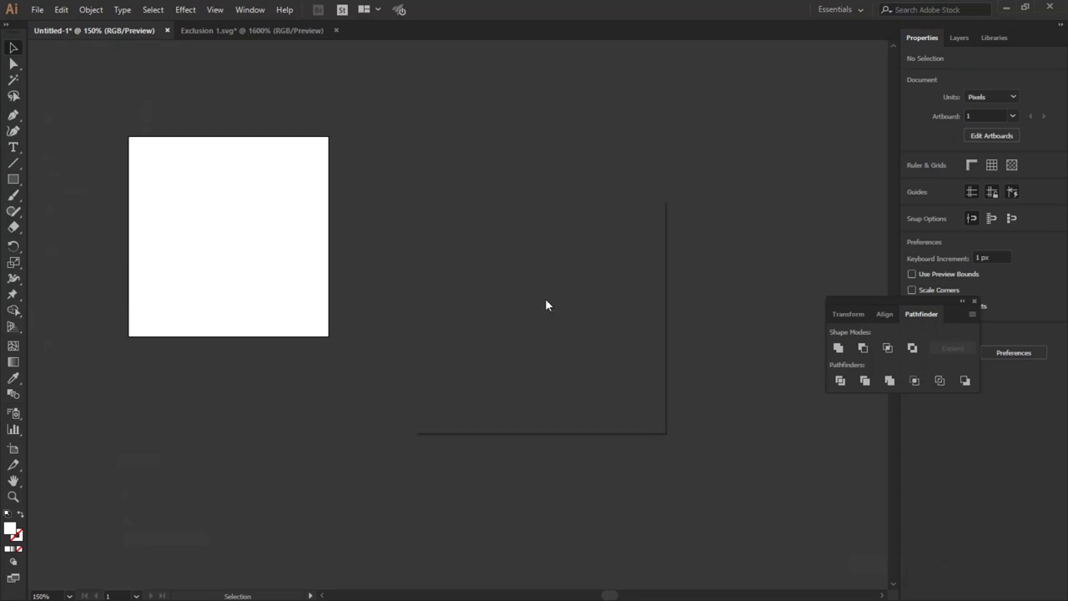
pyautogui.click(551, 399)
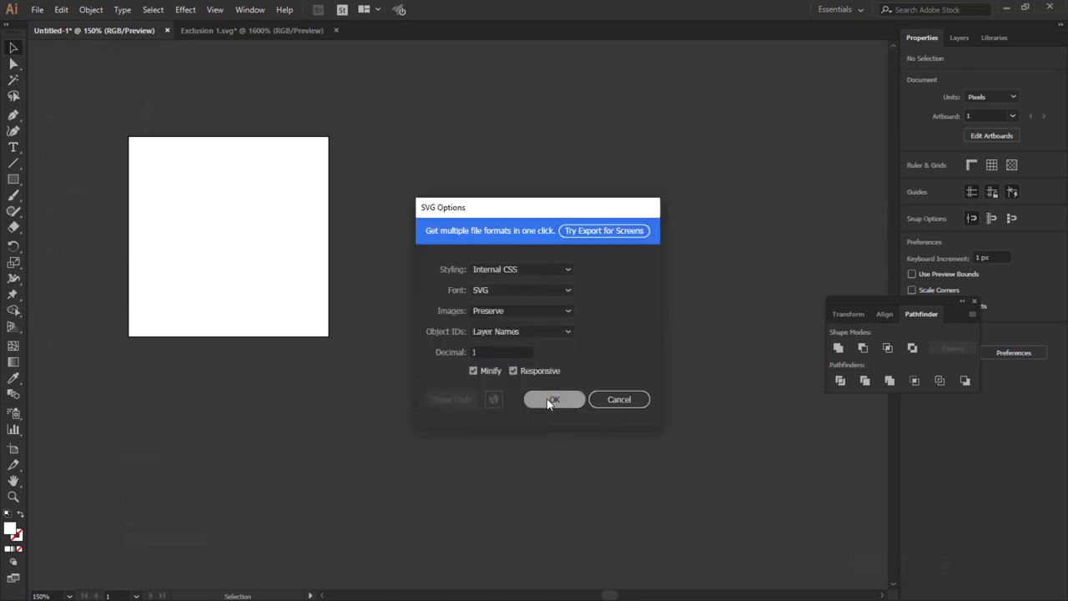
pyautogui.click(1007, 8)
# Delete the old target icon from the Log In design
pyautogui.moveTo(405, 283); pyautogui.dragTo(453, 259)
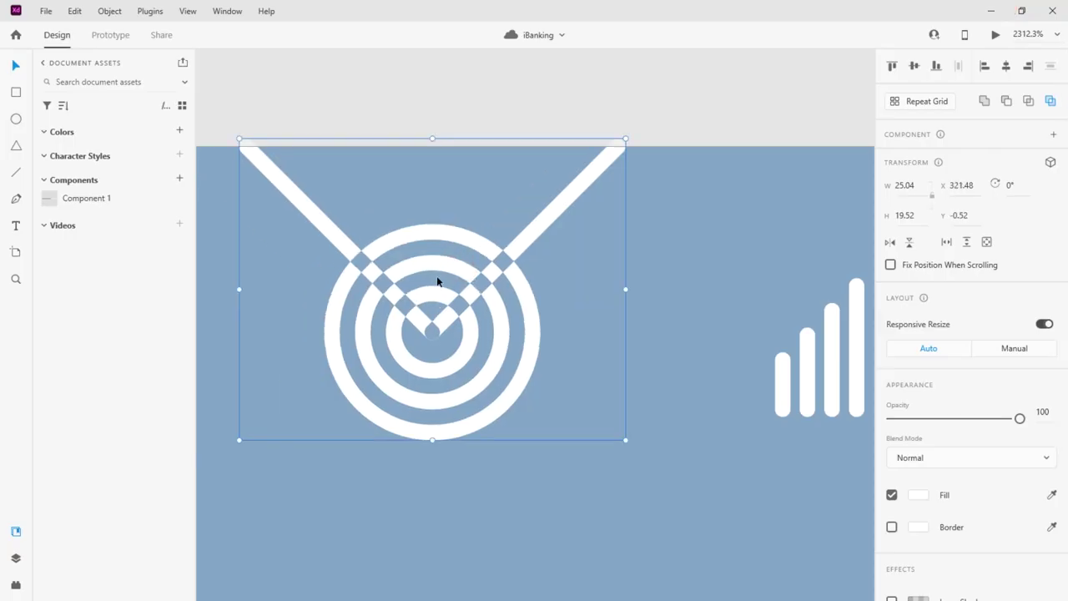
pyautogui.press('Delete')
pyautogui.click(414, 283)
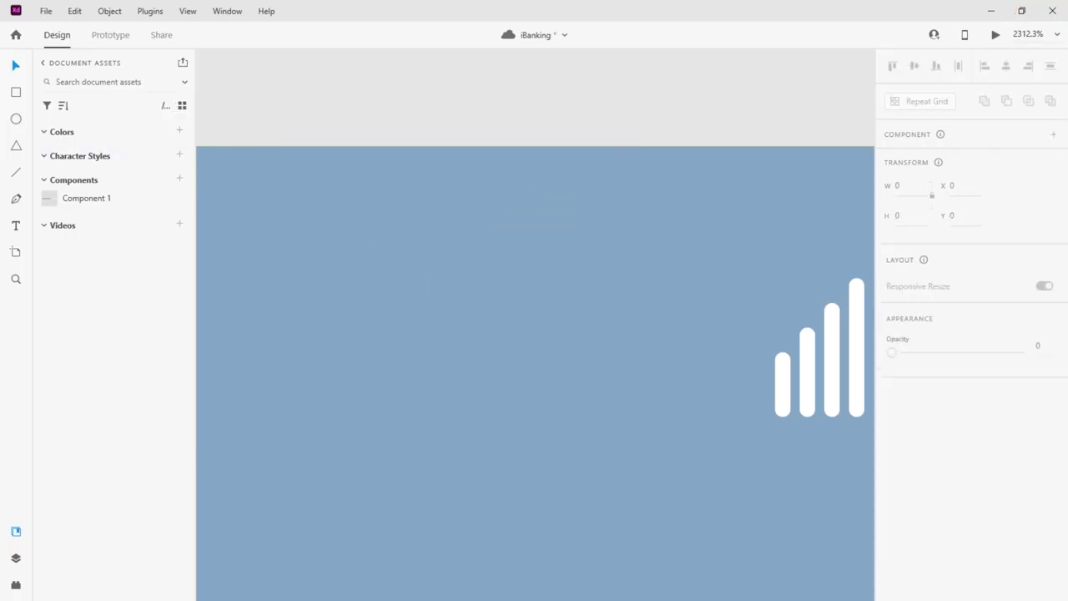
# Drop the exported wifi SVG onto the XD artboard
pyautogui.click(47, 12)
pyautogui.click(62, 52)
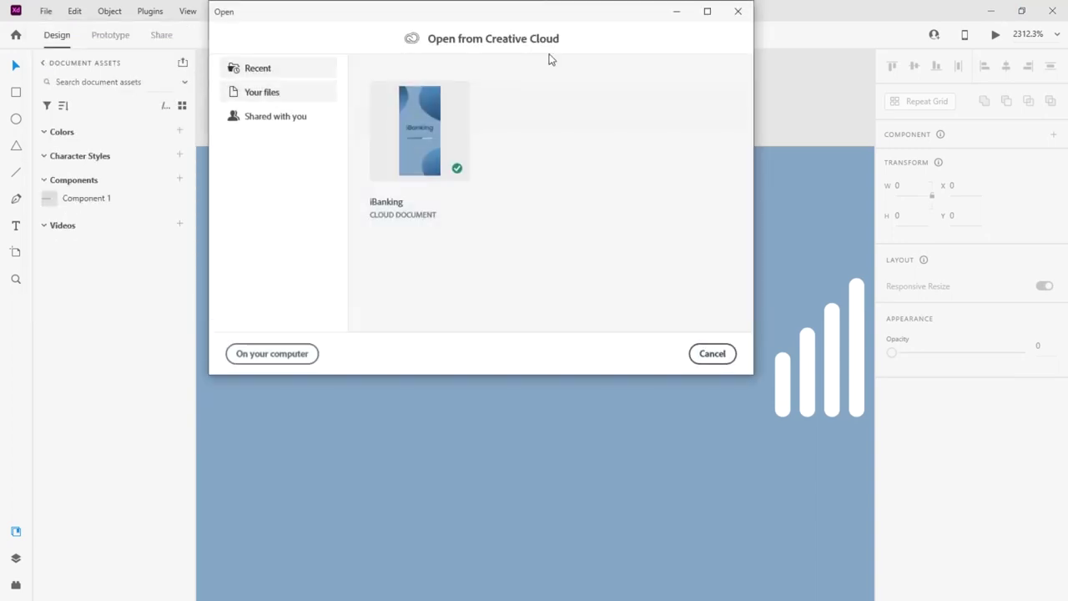
pyautogui.click(745, 15)
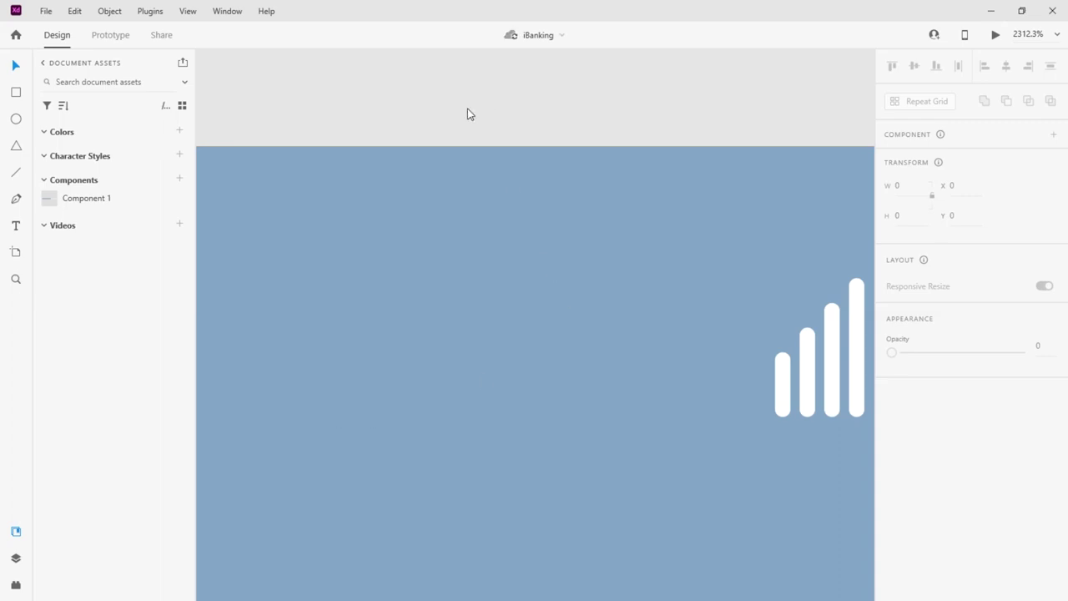
pyautogui.moveTo(467, 108); pyautogui.dragTo(467, 108)
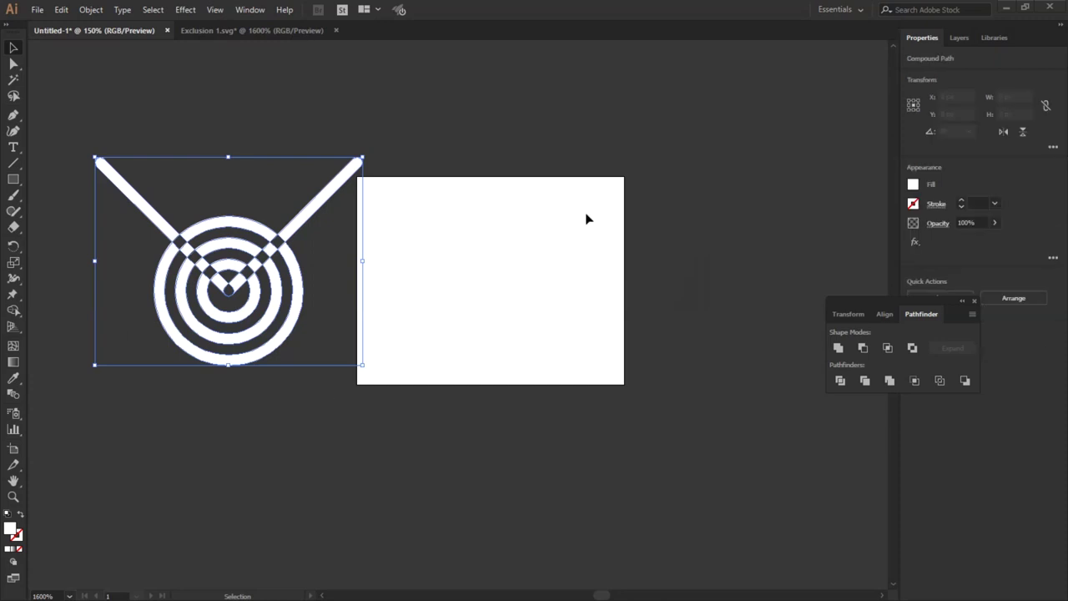
# Close the Illustrator documents without saving changes
pyautogui.hotkey('ctrl', 'w')
pyautogui.click(587, 325)
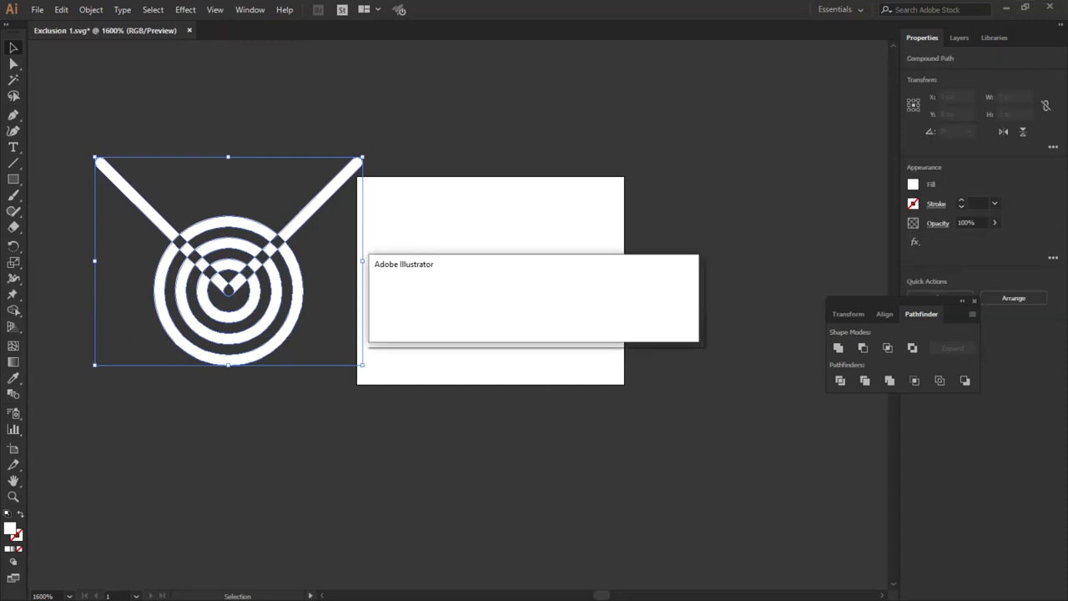
pyautogui.click(591, 326)
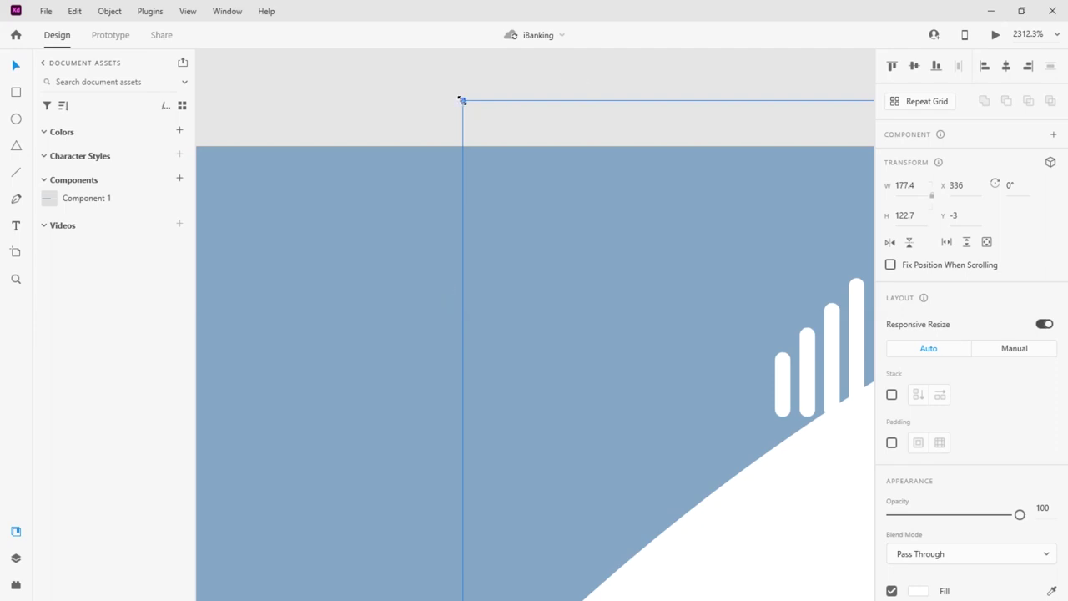
# Scale the imported wifi artwork down to status-bar size beside the signal bars
pyautogui.moveTo(462, 100); pyautogui.dragTo(617, 258)
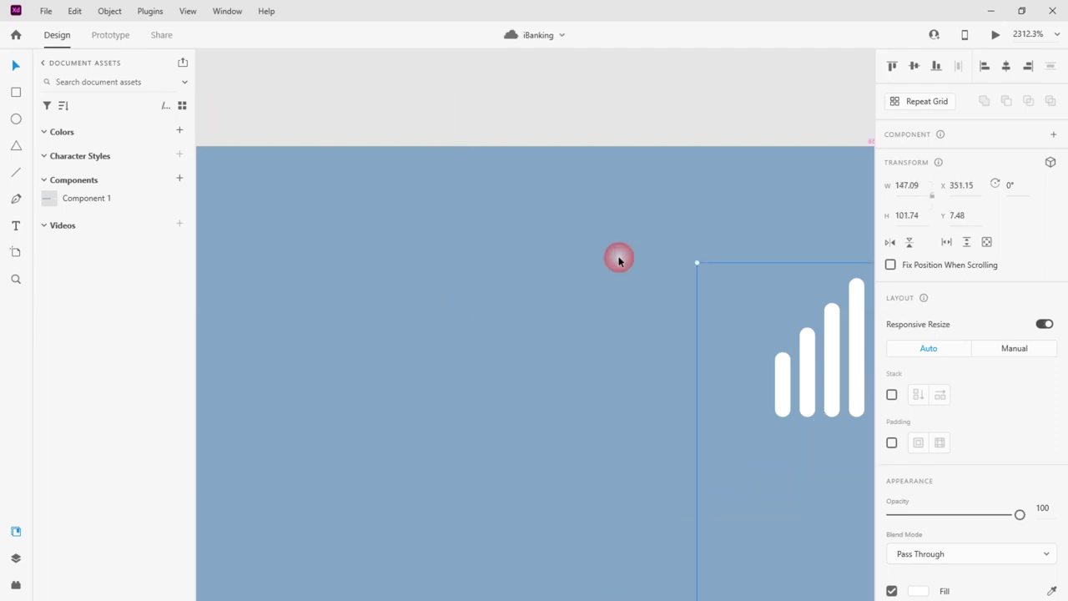
pyautogui.hotkey('ctrl', '3')
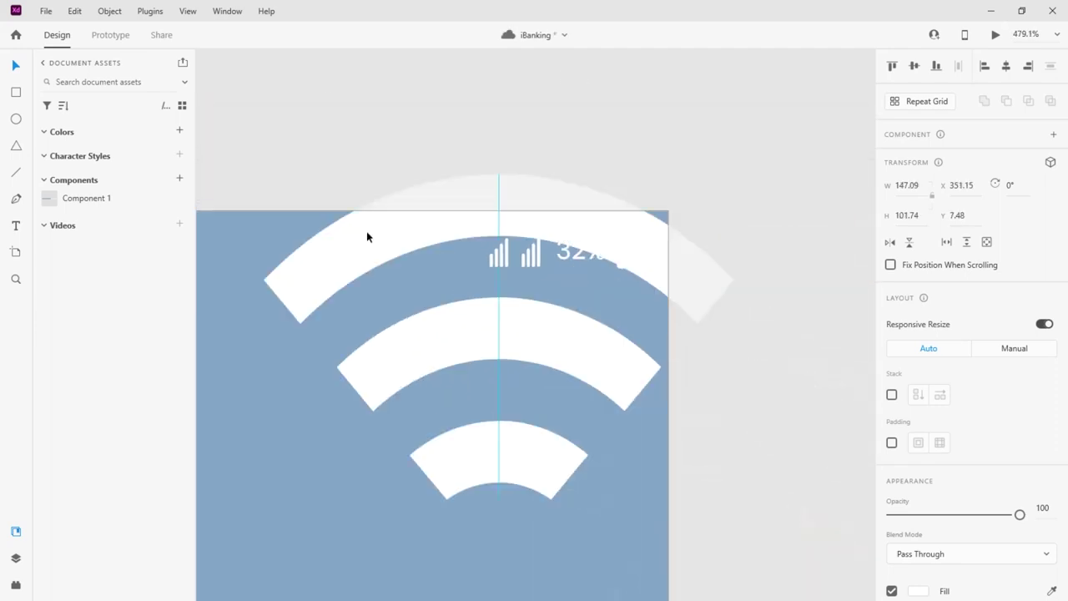
pyautogui.moveTo(263, 174); pyautogui.dragTo(405, 148)
pyautogui.scroll(5, 492, 333)
pyautogui.scroll(4, 408, 148)
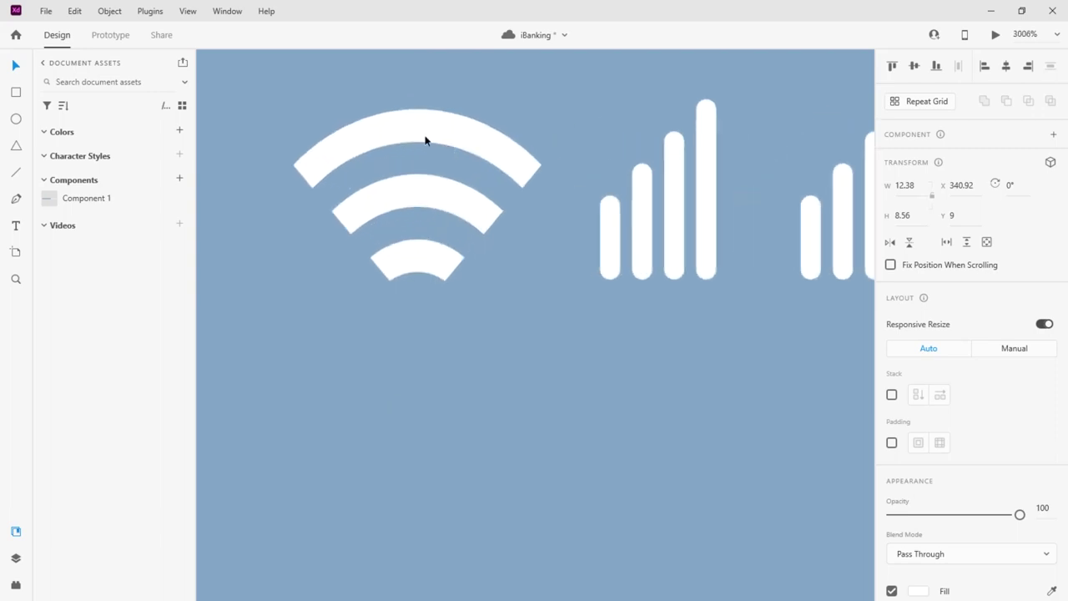
# Flatten the wifi group slightly to 12.38 × 7.73 by pulling its bottom edge up
pyautogui.doubleClick(419, 134)
pyautogui.press('Escape')
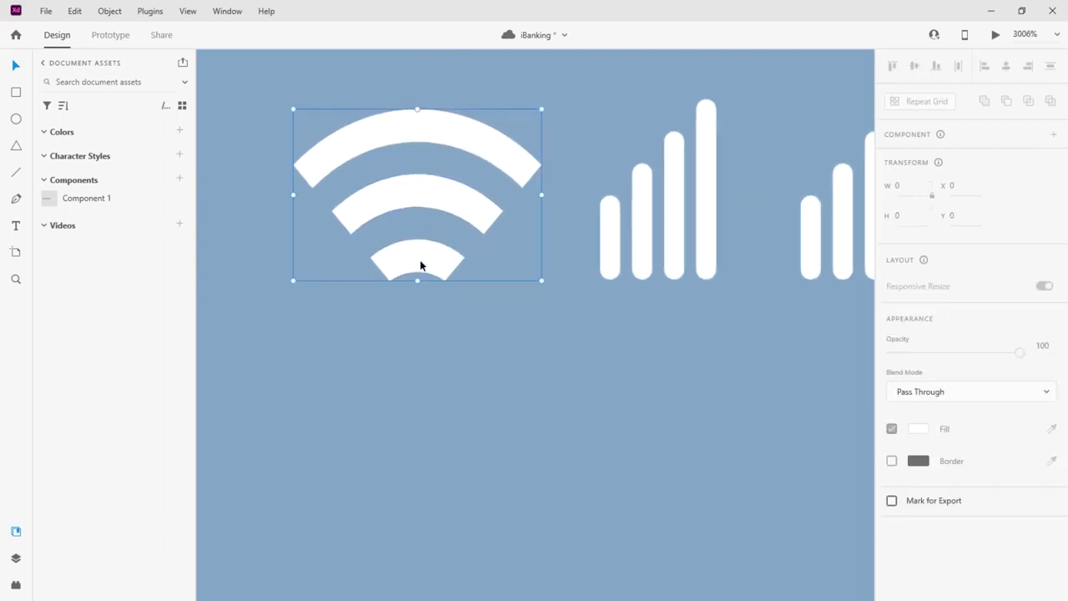
pyautogui.moveTo(418, 279)
pyautogui.mouseDown()
pyautogui.moveTo(417, 258)
pyautogui.moveTo(423, 266)
pyautogui.mouseUp()
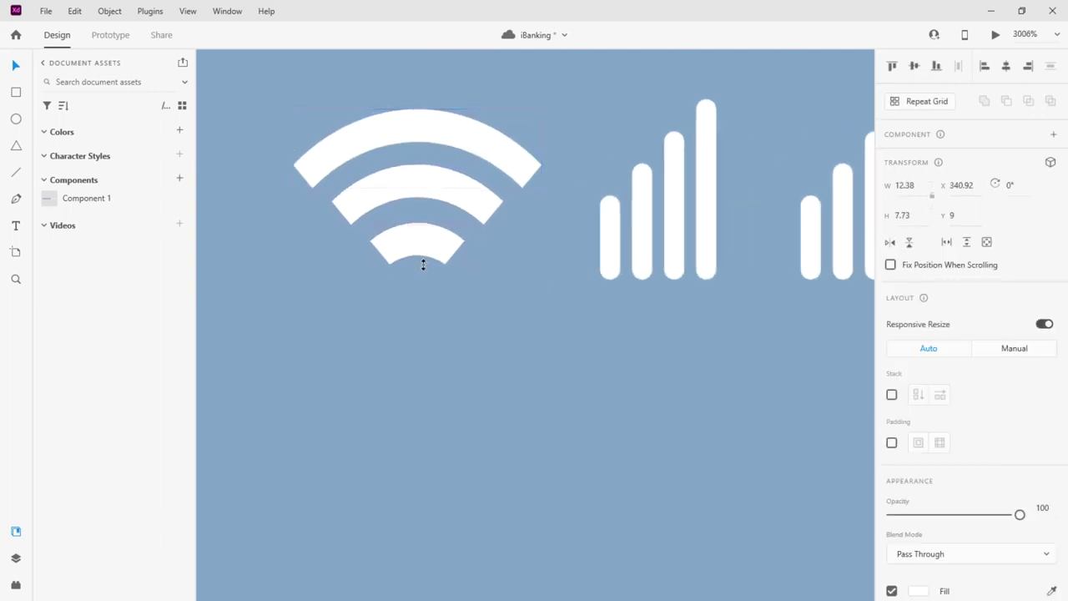
pyautogui.click(448, 345)
pyautogui.scroll(-2, 381, 272)
pyautogui.click(403, 203)
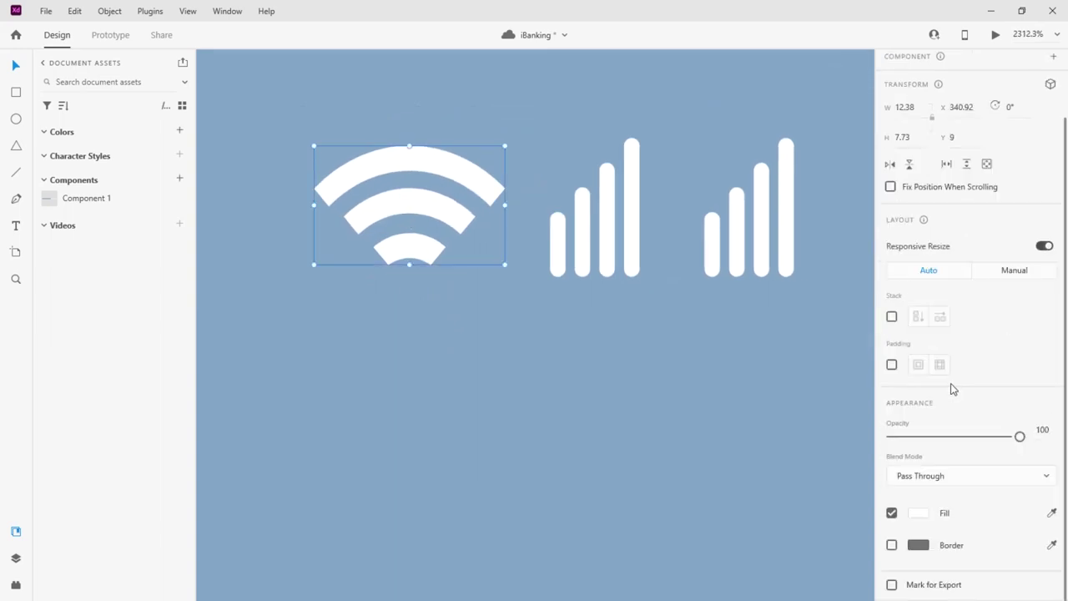
pyautogui.doubleClick(387, 164)
pyautogui.doubleClick(386, 164)
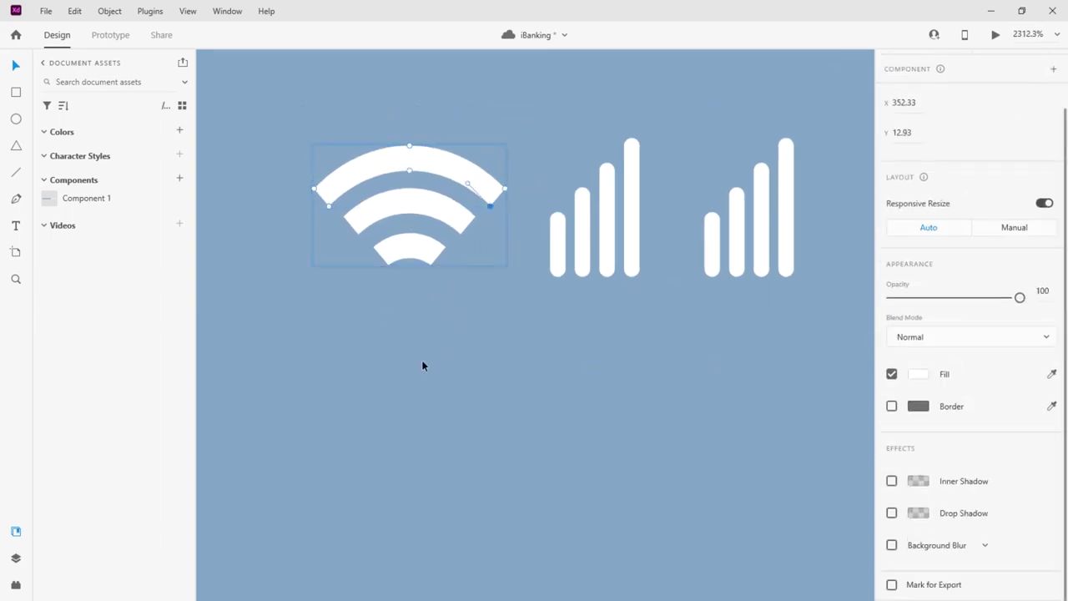
pyautogui.press('Escape')
pyautogui.scroll(-5, 326, 322)
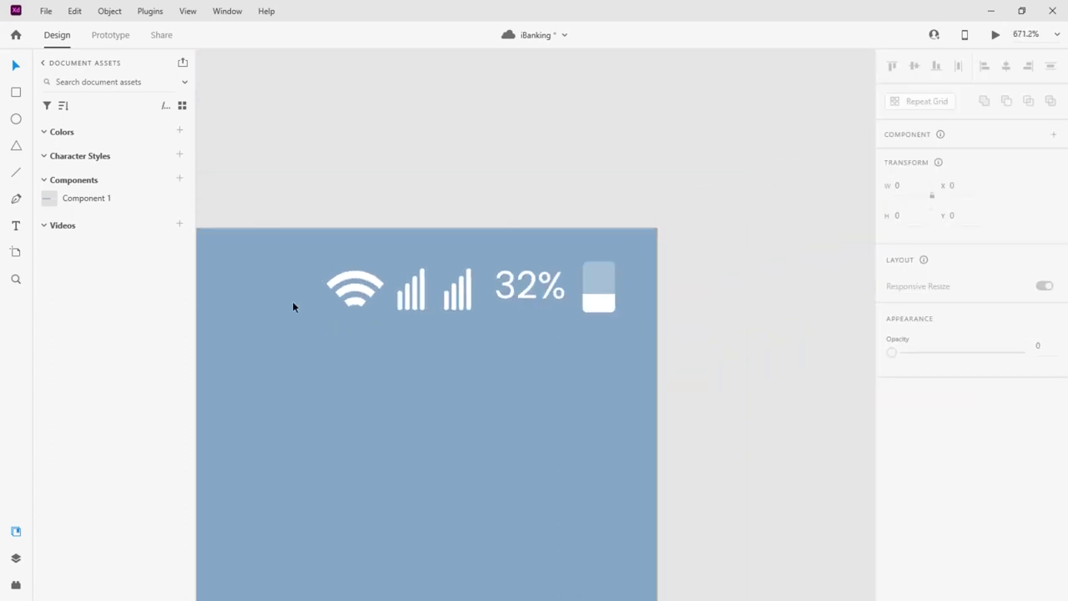
# Nudge the signal bars up slightly and delete the wifi icon
pyautogui.scroll(3, 292, 304)
pyautogui.scroll(-1, 250, 294)
pyautogui.moveTo(529, 298); pyautogui.dragTo(529, 283)
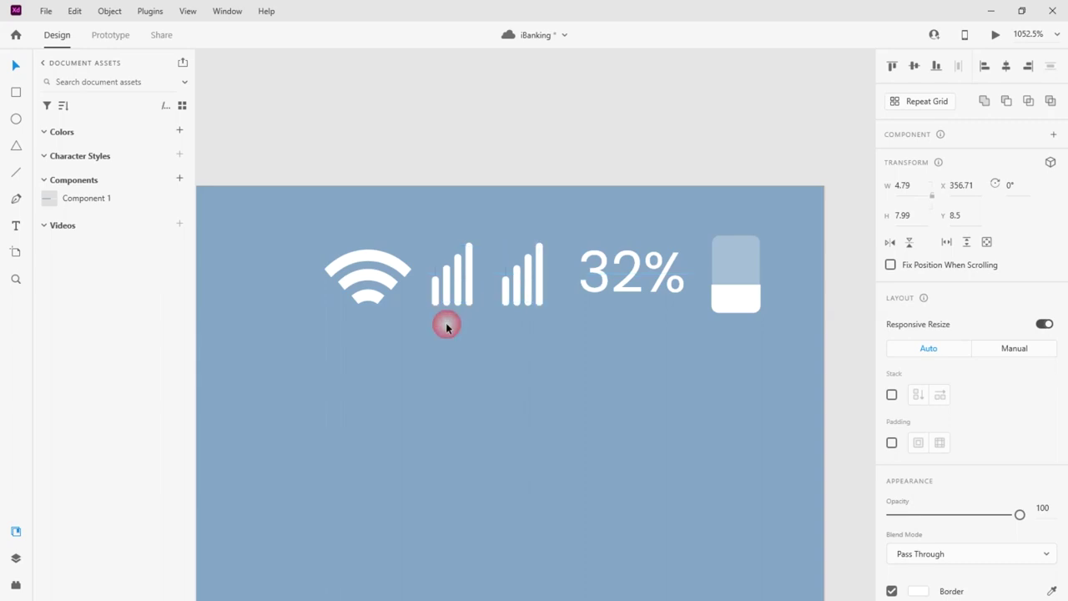
pyautogui.click(348, 281)
pyautogui.moveTo(409, 302); pyautogui.dragTo(381, 278)
pyautogui.press('Delete')
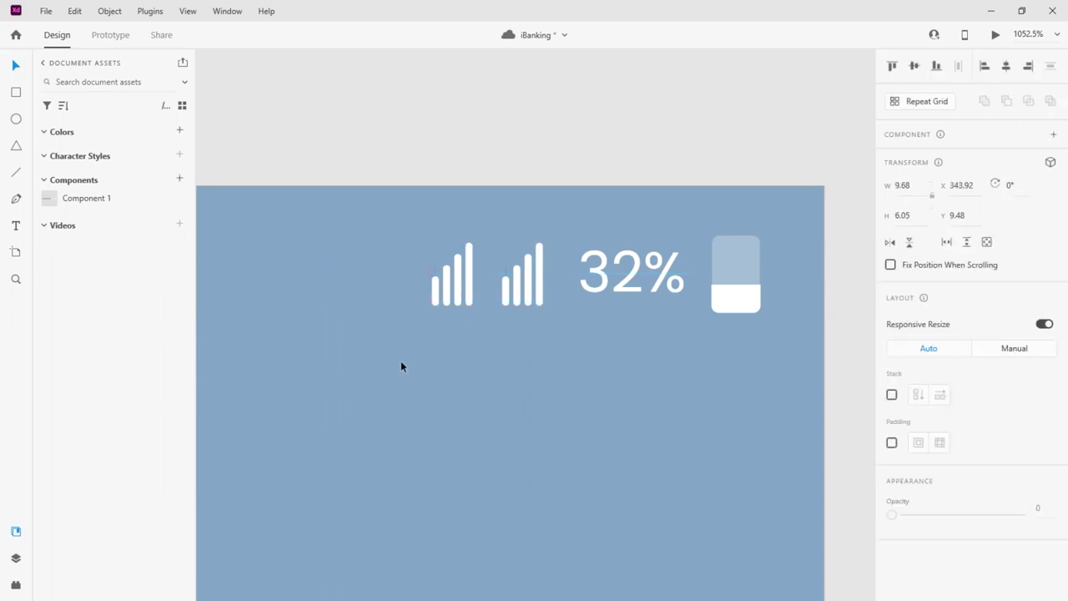
# Shift the status-bar icons slightly to the left
pyautogui.scroll(-8, 637, 259)
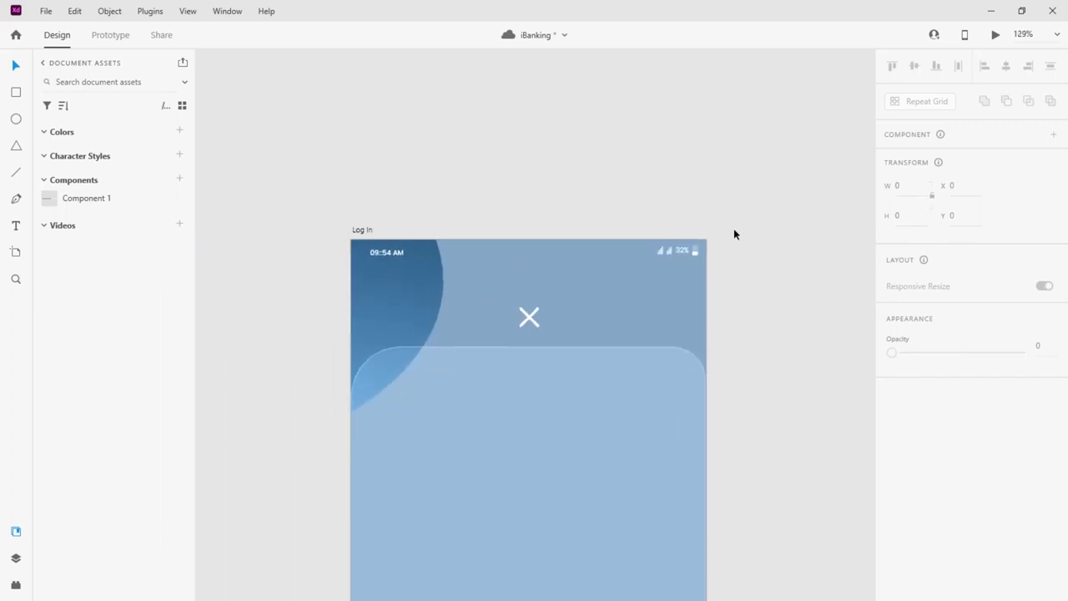
pyautogui.scroll(8, 694, 248)
pyautogui.moveTo(649, 280); pyautogui.dragTo(651, 275)
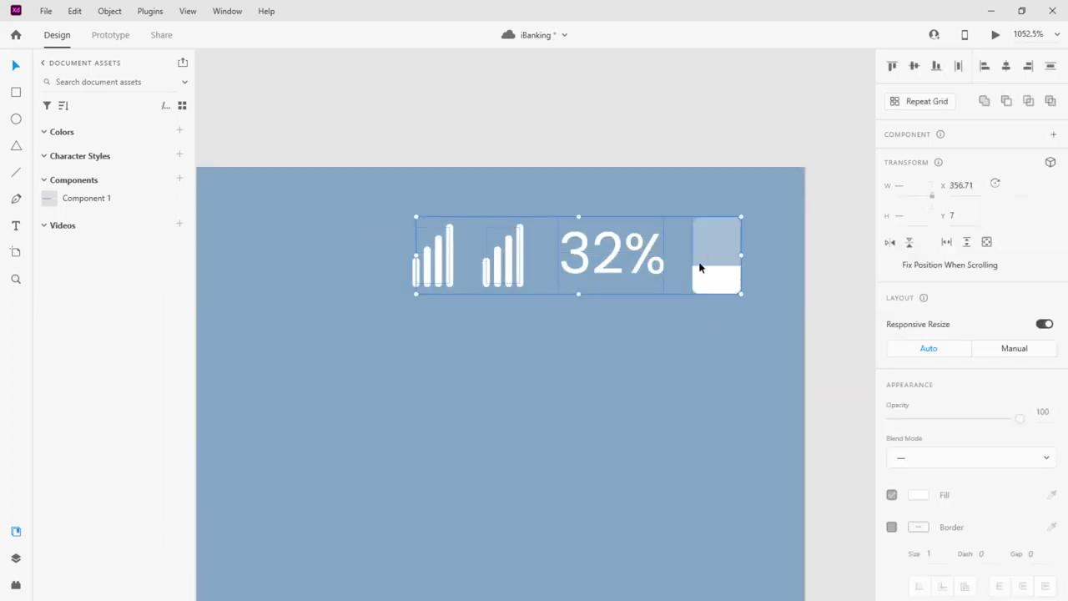
pyautogui.moveTo(698, 245); pyautogui.dragTo(683, 254)
pyautogui.scroll(-8, 792, 272)
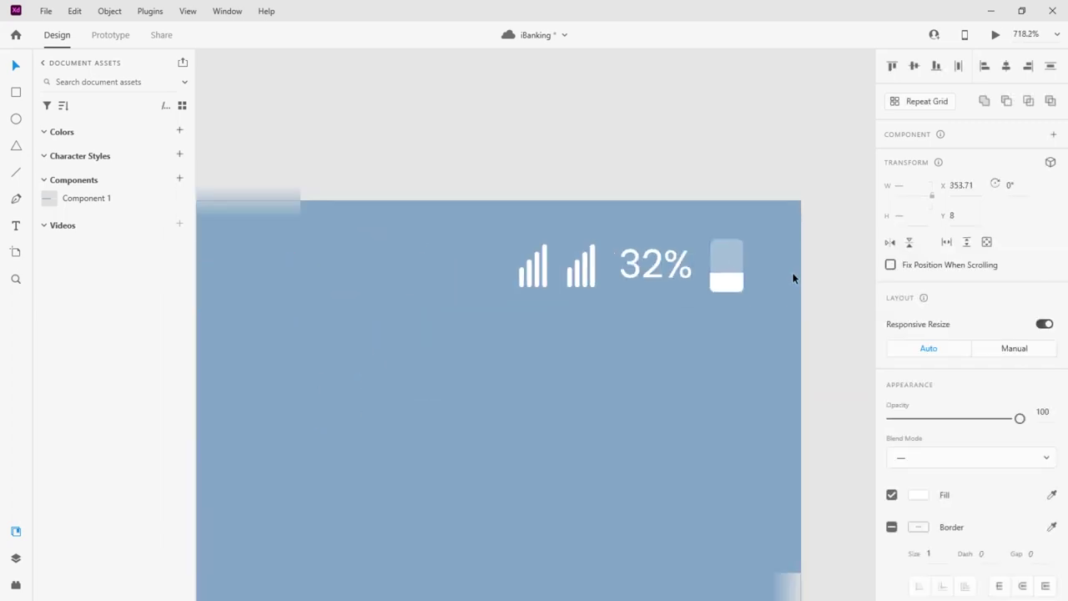
pyautogui.scroll(1, 376, 276)
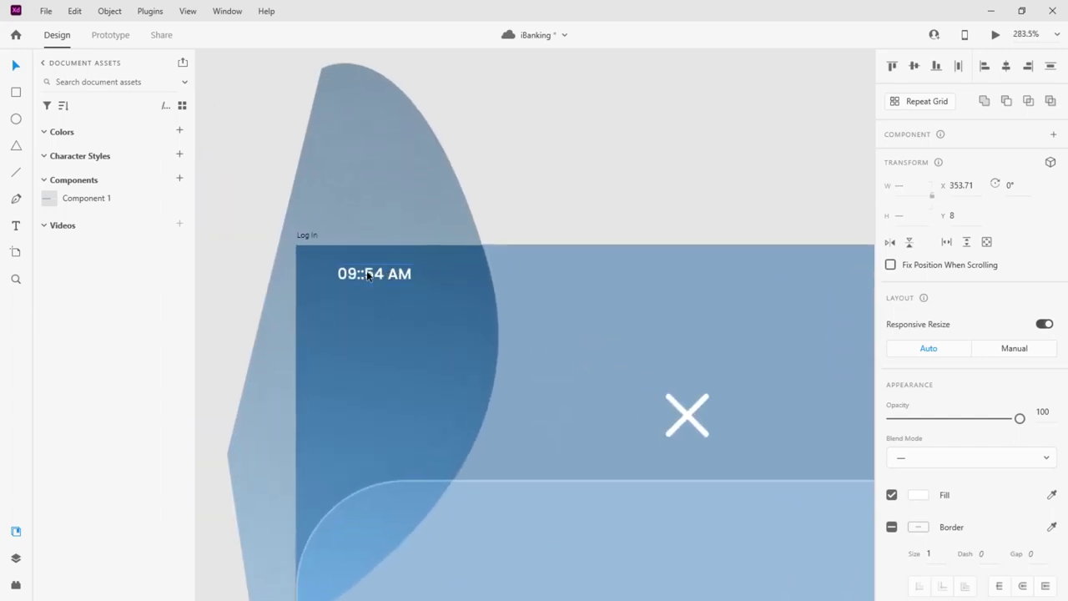
# Inspect the 09:54 AM clock text and trial-select the status bar row
pyautogui.doubleClick(361, 273)
pyautogui.click(360, 274)
pyautogui.press('Escape')
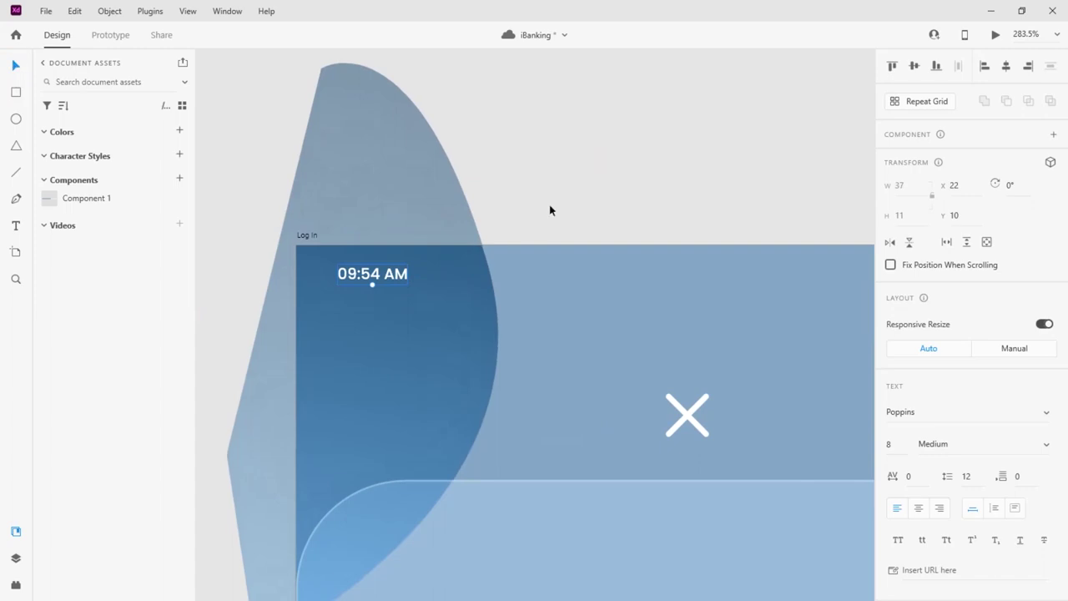
pyautogui.click(311, 271)
pyautogui.press('0')
pyautogui.scroll(-5, 260, 275)
pyautogui.click(305, 274)
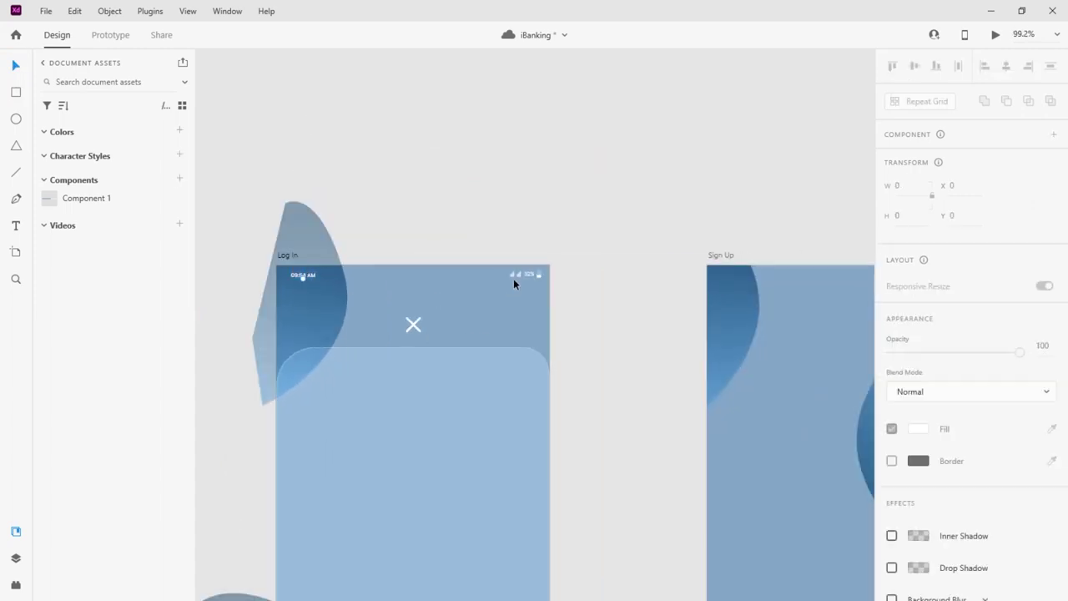
pyautogui.keyDown('shift'); pyautogui.click(540, 273); pyautogui.keyUp('shift')
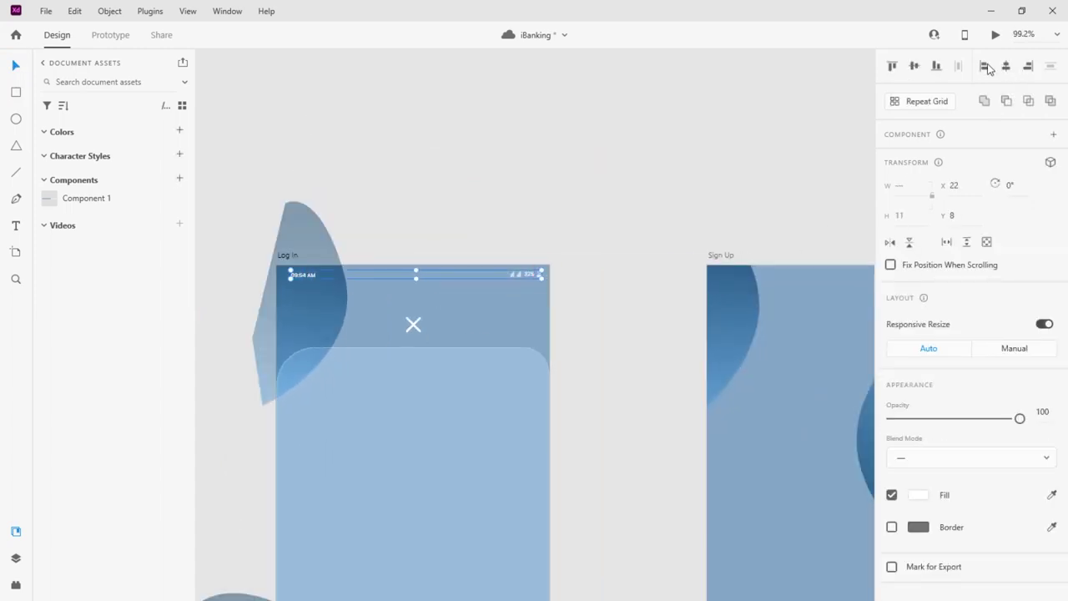
pyautogui.click(663, 157)
# Select the time, signal icons, 32% text and battery, and group them with Ctrl+G
pyautogui.scroll(8, 517, 283)
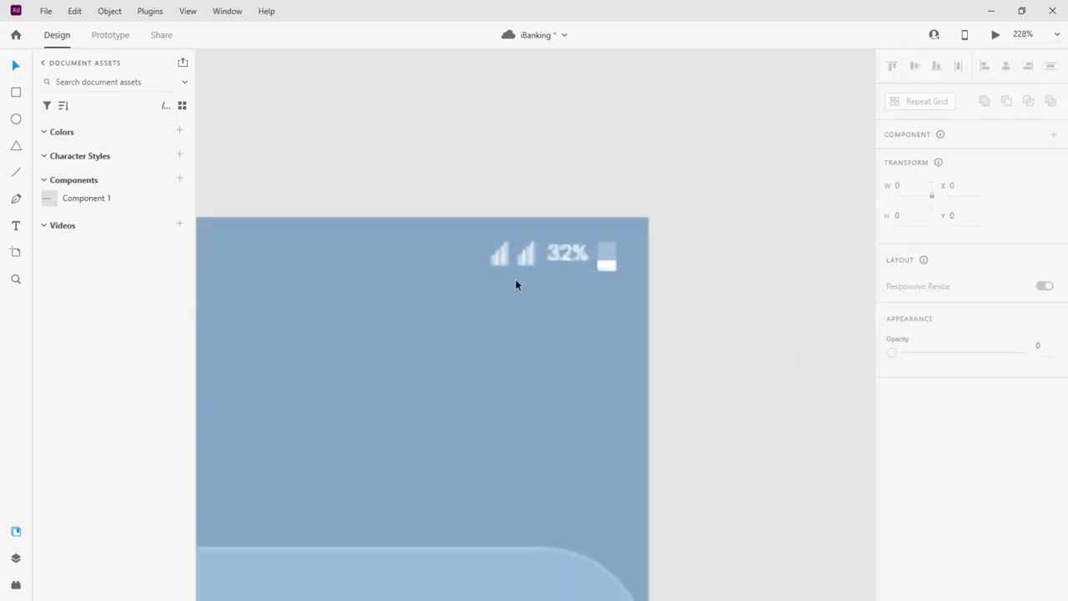
pyautogui.moveTo(479, 275); pyautogui.dragTo(611, 237)
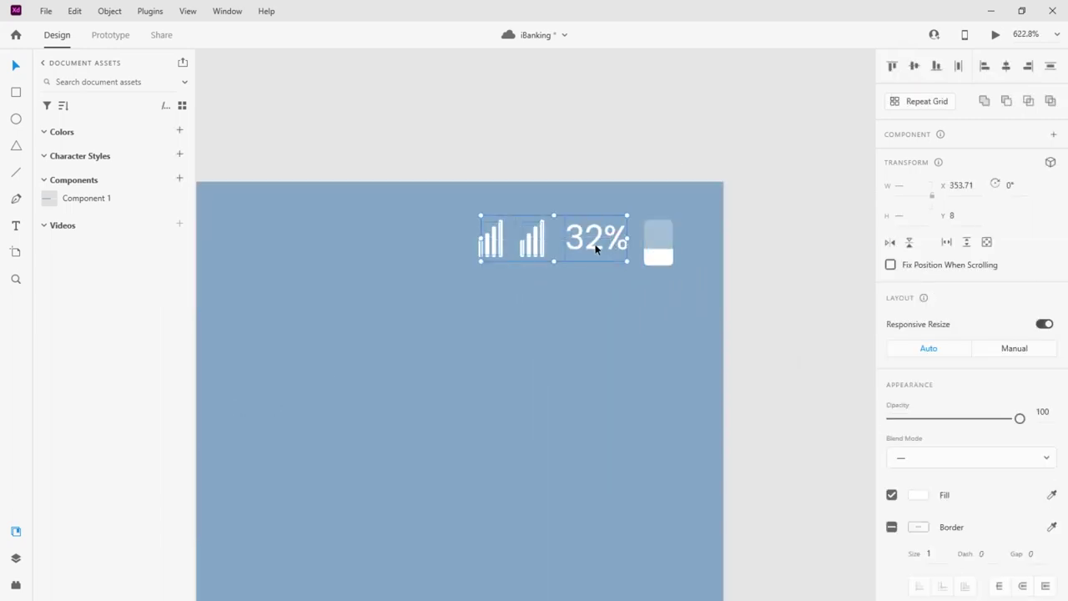
pyautogui.click(787, 288)
pyautogui.scroll(-8, 786, 288)
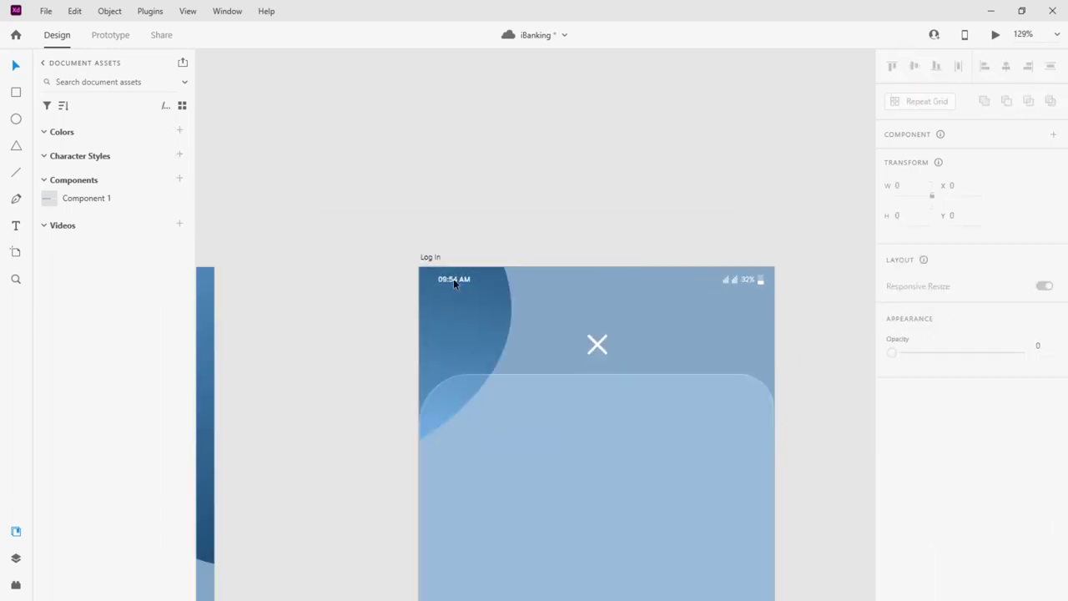
pyautogui.click(728, 282)
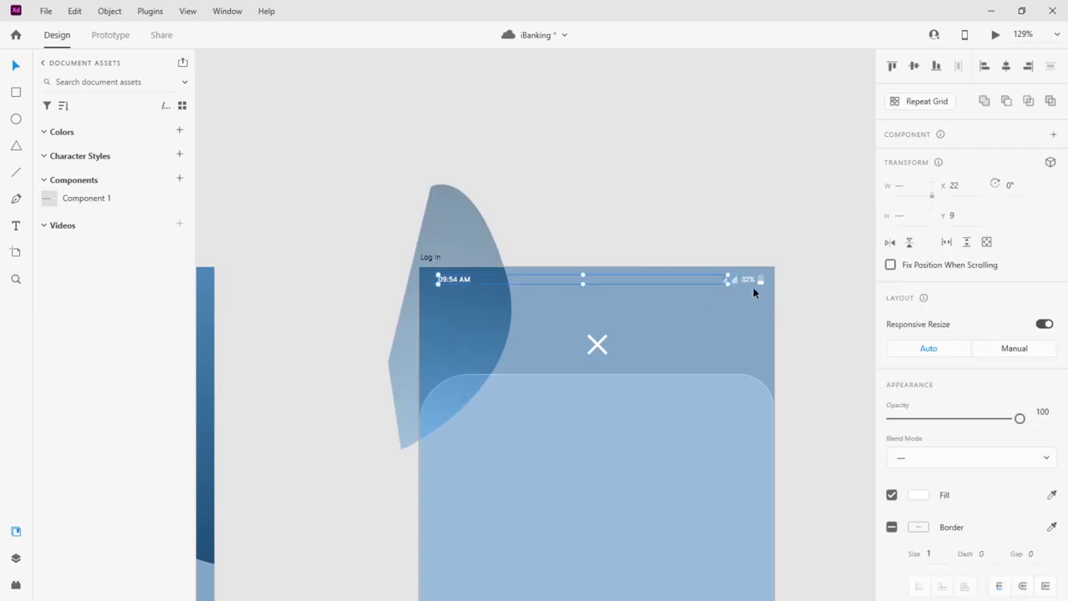
pyautogui.scroll(5, 774, 269)
pyautogui.keyDown('shift'); pyautogui.click(732, 301); pyautogui.keyUp('shift')
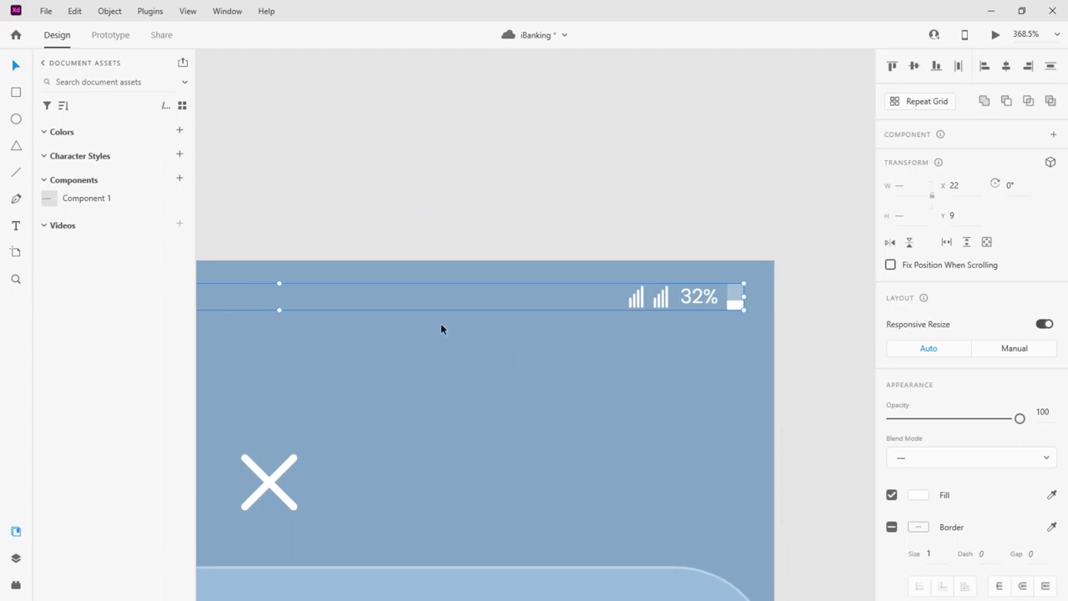
pyautogui.hotkey('ctrl', 'g')
# Alt-drag copies of the status bar group onto the Sign Up and Verify Code screens
pyautogui.scroll(-6, 460, 324)
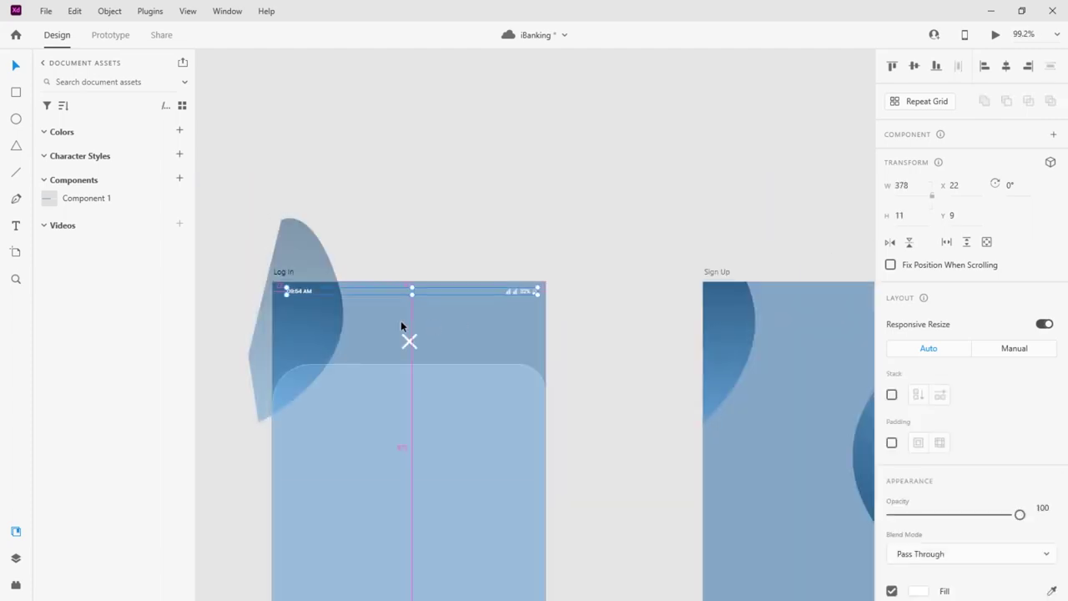
pyautogui.scroll(-4, 293, 338)
pyautogui.moveTo(406, 319); pyautogui.dragTo(600, 324)
pyautogui.moveTo(641, 354); pyautogui.dragTo(793, 325)
# Alt-drag a copy of the status bar group onto the Dashboard screen
pyautogui.scroll(-1, 367, 331)
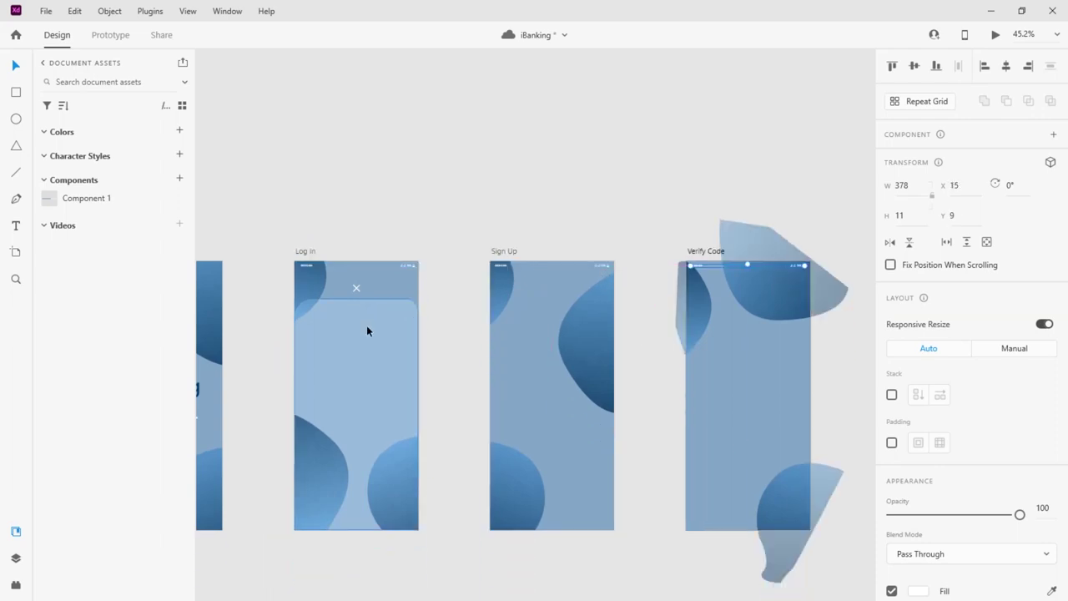
pyautogui.scroll(-2, 366, 331)
pyautogui.scroll(4, 705, 317)
pyautogui.moveTo(428, 264); pyautogui.dragTo(684, 238)
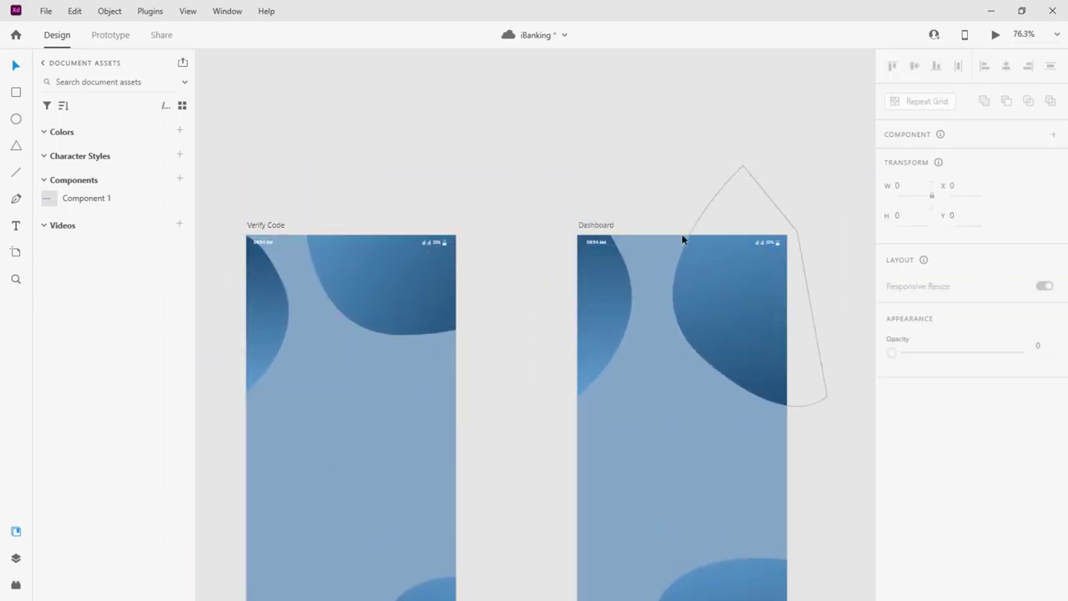
pyautogui.click(599, 245)
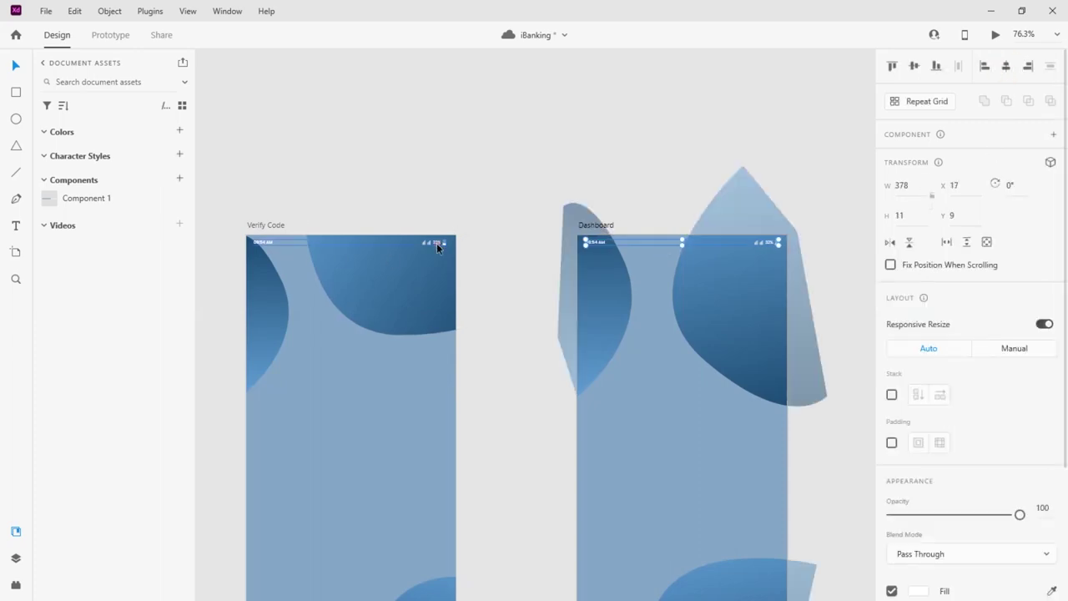
pyautogui.click(693, 127)
pyautogui.scroll(-2, 809, 179)
pyautogui.scroll(-2, 814, 186)
pyautogui.scroll(6, 527, 198)
# Align the Sign Up and Log In status bar groups within their screens
pyautogui.click(723, 227)
pyautogui.click(1007, 75)
pyautogui.click(705, 114)
pyautogui.scroll(-5, 706, 115)
pyautogui.scroll(5, 501, 215)
pyautogui.click(617, 214)
pyautogui.click(1026, 71)
pyautogui.click(736, 123)
pyautogui.scroll(-1, 702, 215)
pyautogui.scroll(-3, 703, 216)
pyautogui.scroll(1, 574, 216)
# Alt-drag another copy of the status bar onto the Load Screen artboard
pyautogui.moveTo(564, 240); pyautogui.dragTo(334, 227)
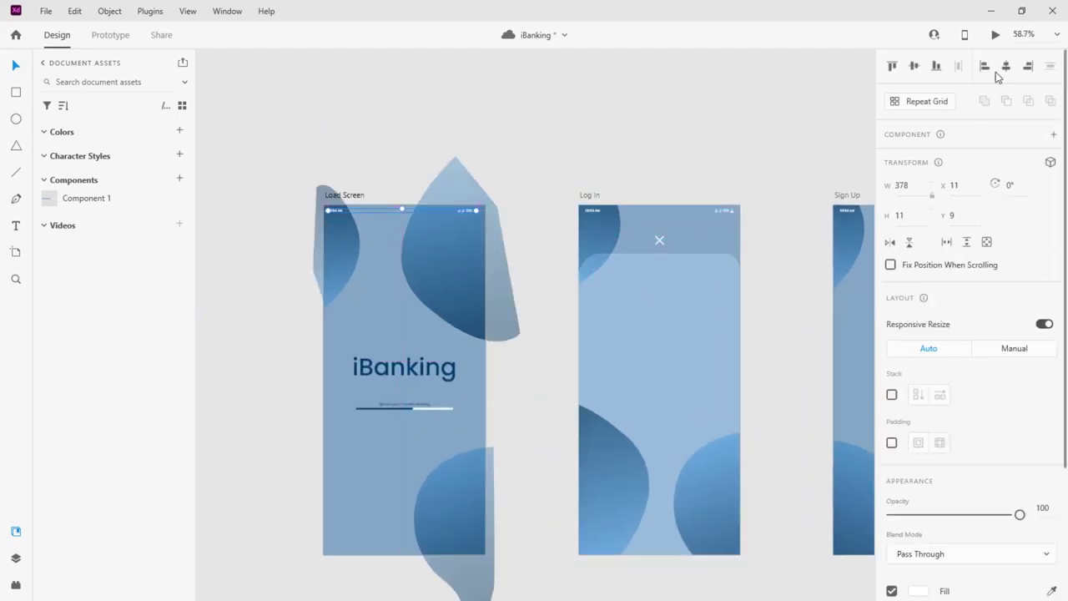
pyautogui.click(689, 101)
pyautogui.scroll(-2, 239, 274)
pyautogui.hscroll(3, 366, 316)
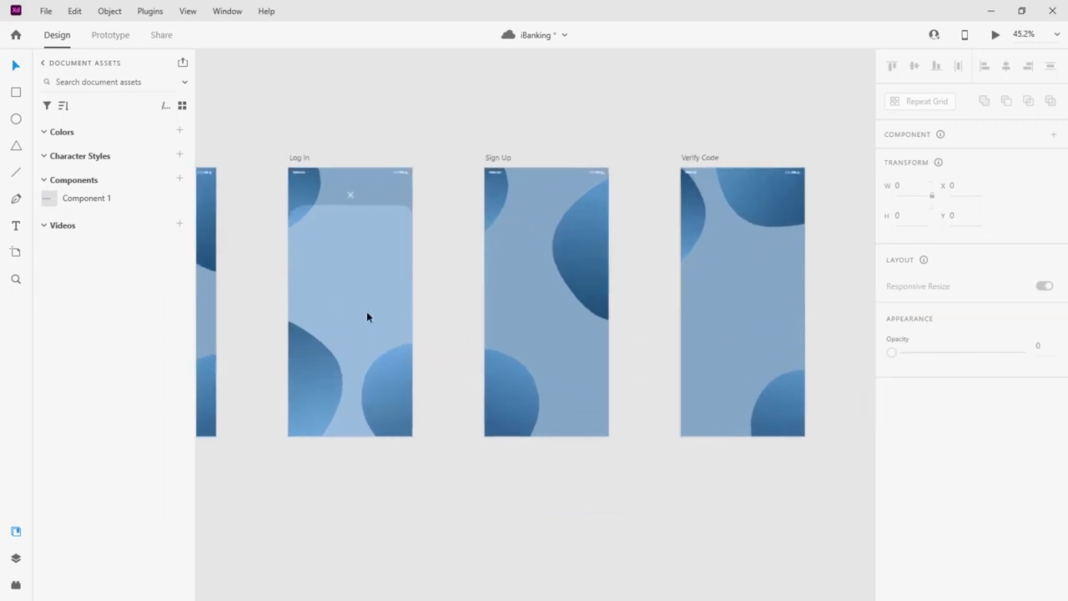
pyautogui.scroll(6, 334, 300)
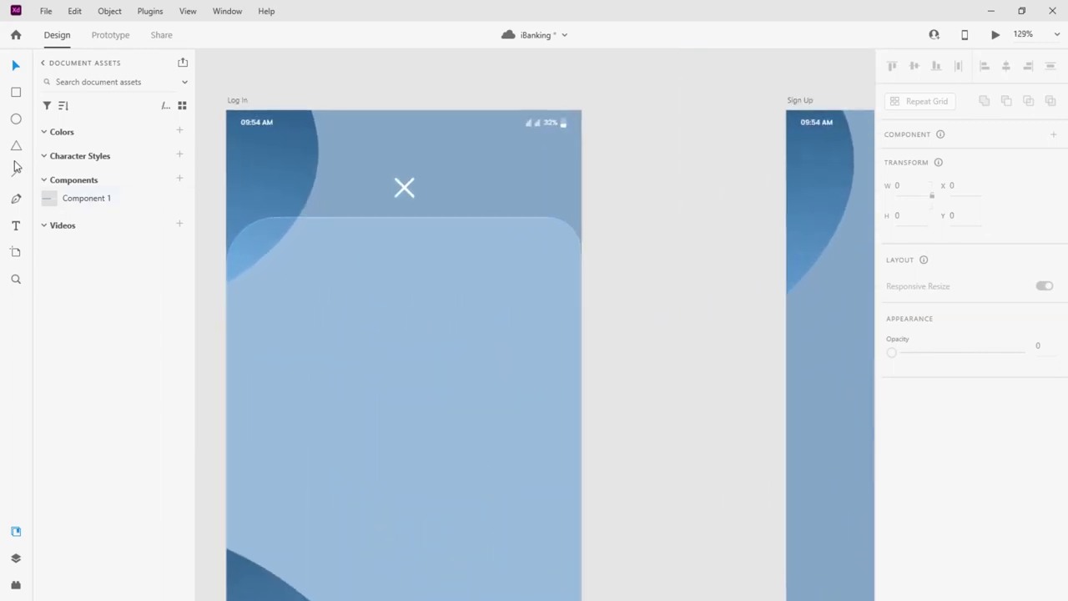
# Select the 09:54 AM time text inside the Log In status bar group
pyautogui.click(338, 277)
pyautogui.click(15, 65)
pyautogui.click(249, 122)
pyautogui.doubleClick(253, 124)
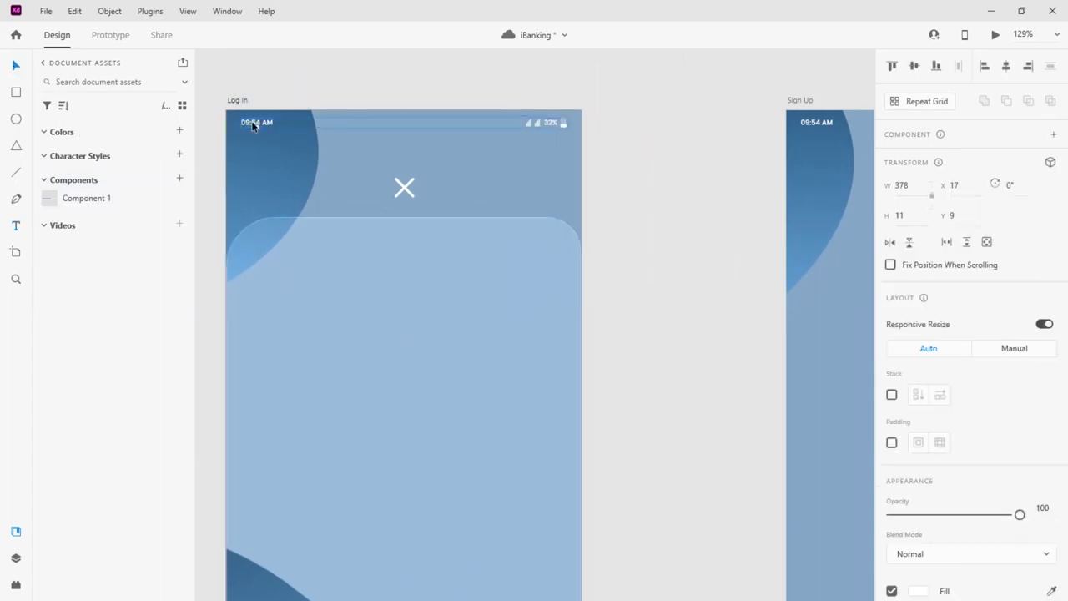
pyautogui.click(622, 353)
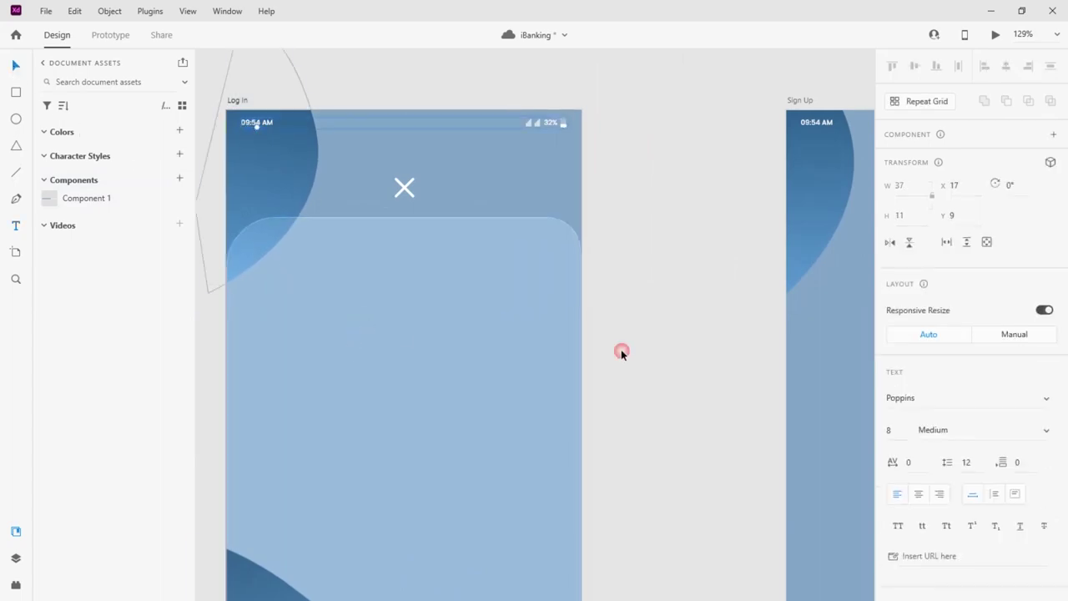
pyautogui.click(365, 331)
pyautogui.click(644, 342)
pyautogui.click(422, 336)
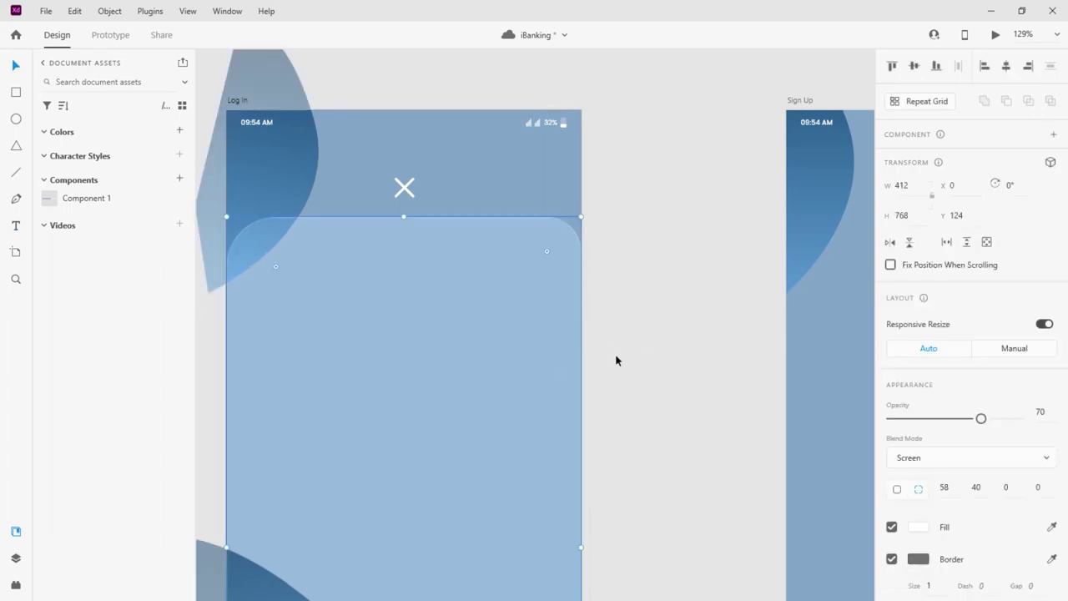
pyautogui.doubleClick(254, 123)
# Copy the time onto the card at font size 36, centred near the top
pyautogui.moveTo(247, 124); pyautogui.dragTo(374, 262)
pyautogui.click(889, 444)
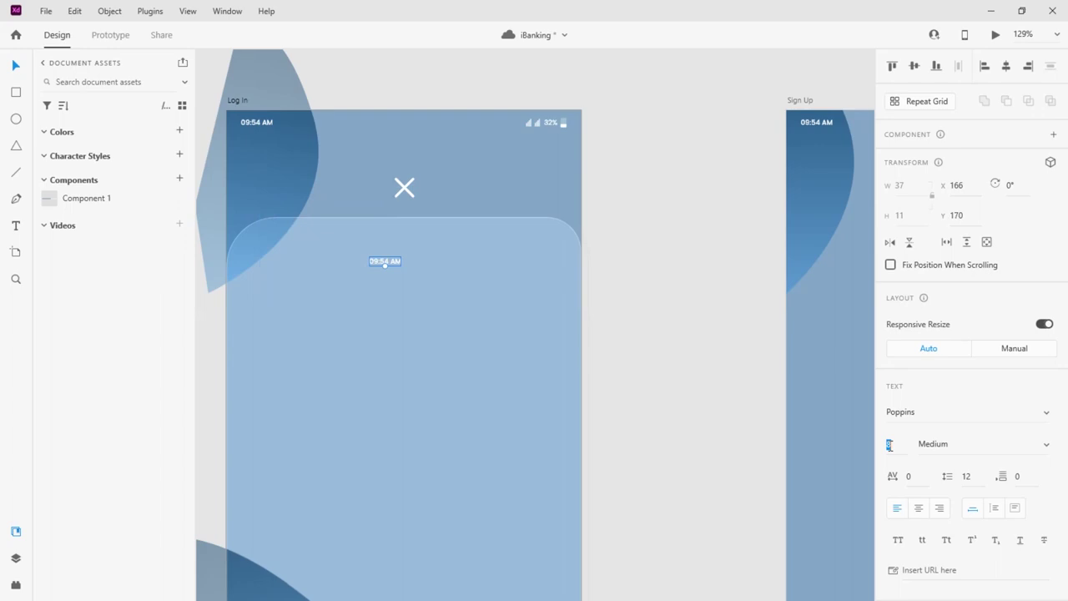
pyautogui.write('36')
pyautogui.press('Return')
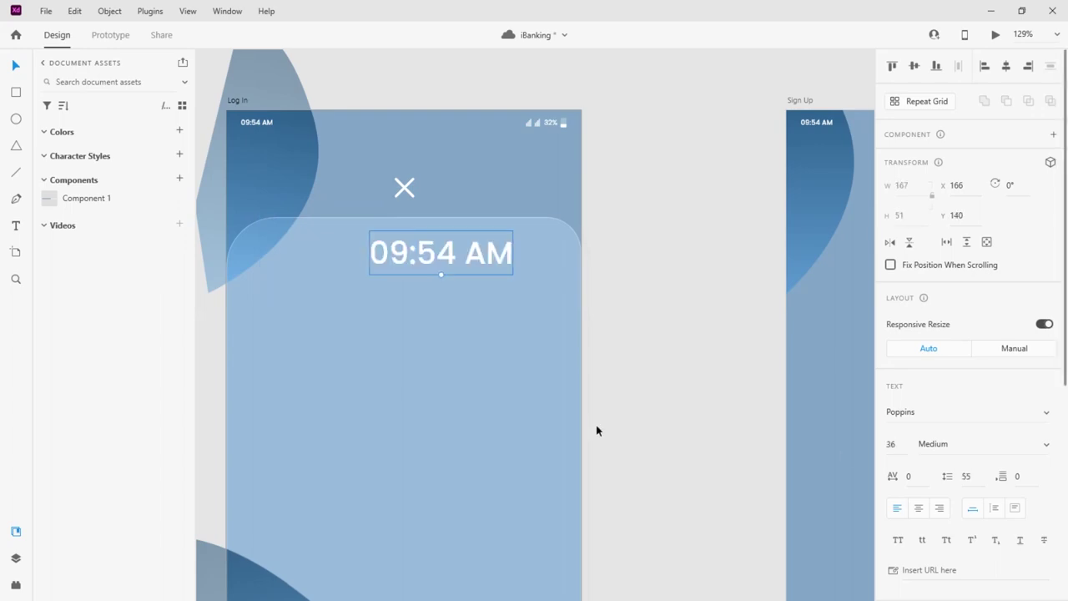
pyautogui.moveTo(422, 252); pyautogui.dragTo(390, 266)
pyautogui.click(1005, 67)
pyautogui.scroll(-3, 965, 400)
pyautogui.click(919, 342)
# Save the design with Ctrl+S, then enlarge the time text's font size
pyautogui.doubleClick(408, 276)
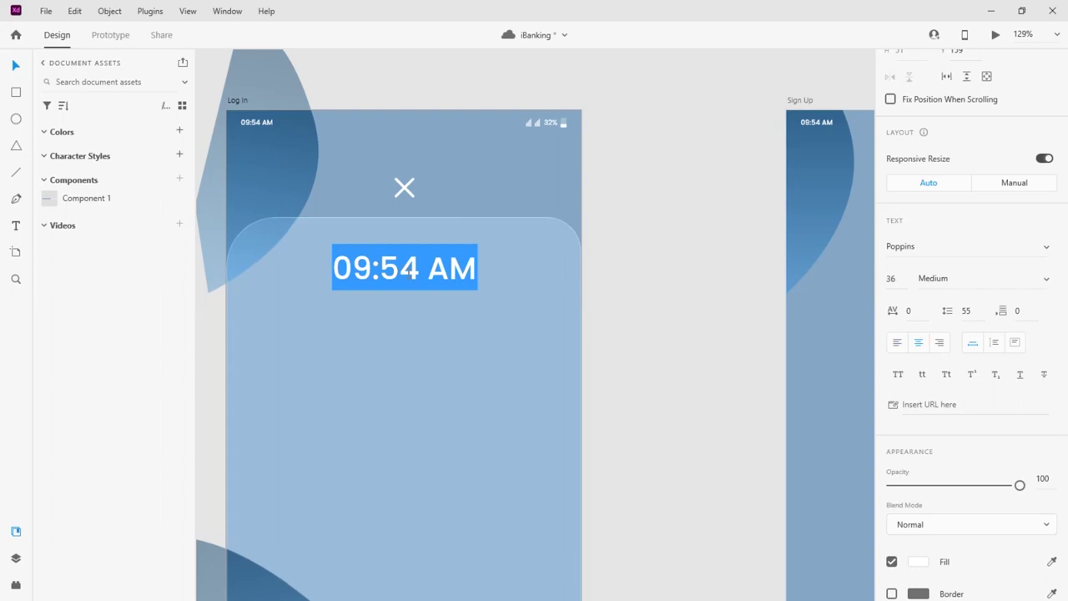
pyautogui.hotkey('ctrl', 's')
pyautogui.click(400, 282)
pyautogui.moveTo(407, 267); pyautogui.dragTo(327, 266)
pyautogui.click(456, 267)
pyautogui.hotkey('ctrl', 'shift', '.')
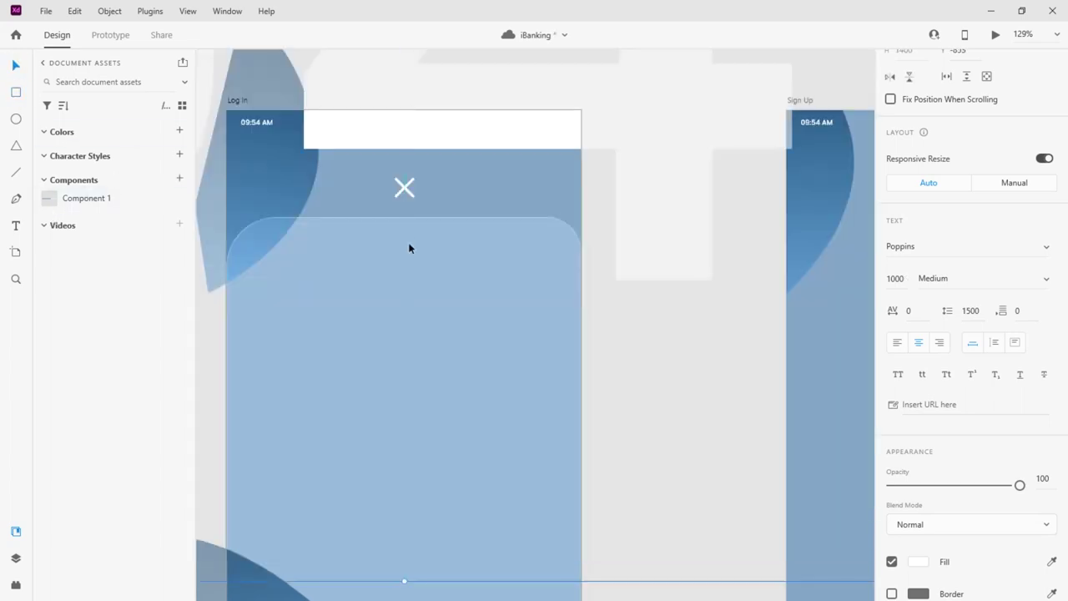
# Undo the font-size experiments on the 09:54 AM time, keeping it at size 36
pyautogui.scroll(-5, 410, 251)
pyautogui.scroll(5, 415, 281)
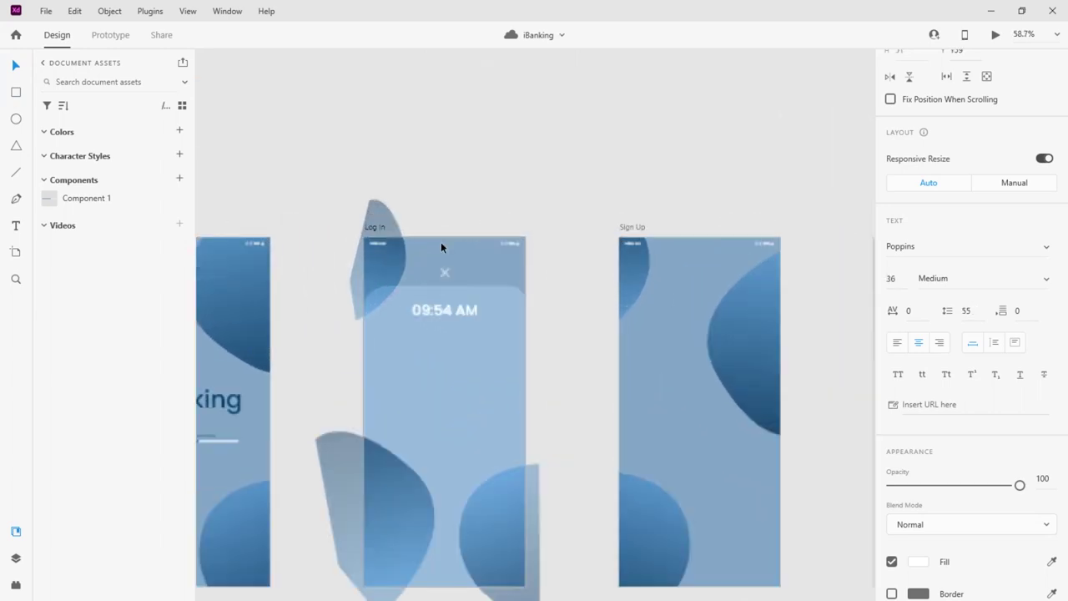
pyautogui.scroll(2, 424, 273)
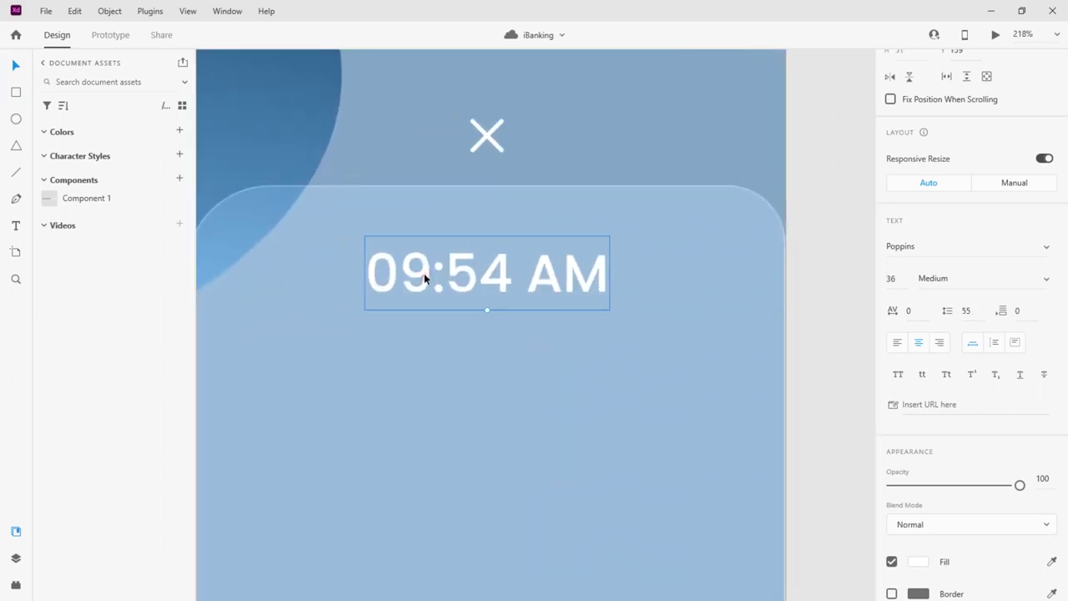
pyautogui.moveTo(432, 270); pyautogui.dragTo(478, 272)
pyautogui.hotkey('ctrl', 'shift', '.')
pyautogui.hotkey('ctrl', 'shift', '.')
pyautogui.hotkey('ctrl', 'shift', '.')
pyautogui.hotkey('ctrl', 'shift', '.')
pyautogui.hotkey('ctrl', 'shift', '.')
pyautogui.hotkey('ctrl', 'shift', '.')
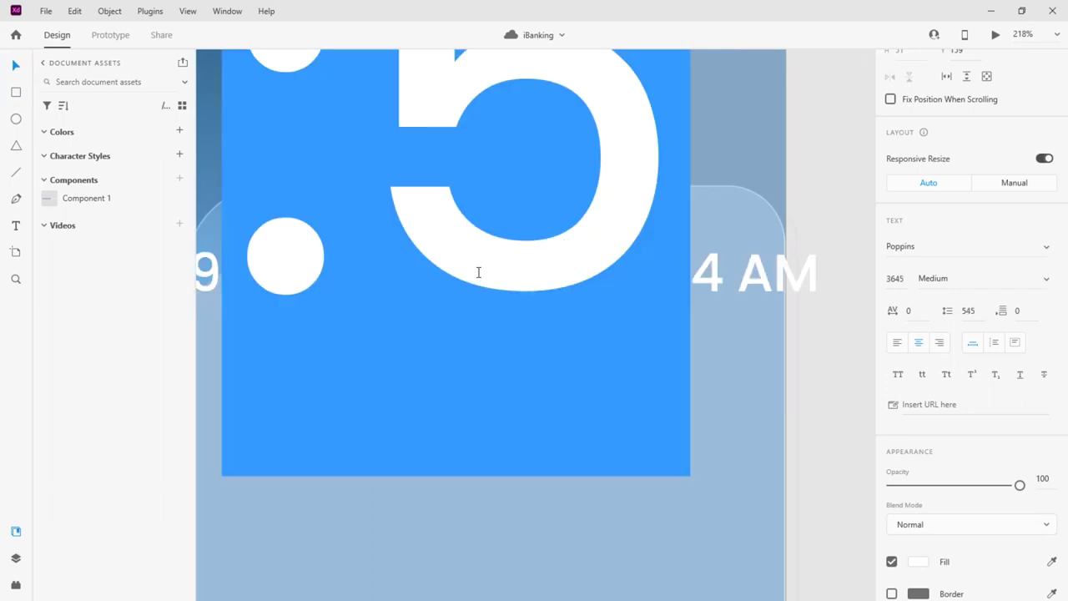
pyautogui.hotkey('ctrl', 'z')
pyautogui.press('Escape')
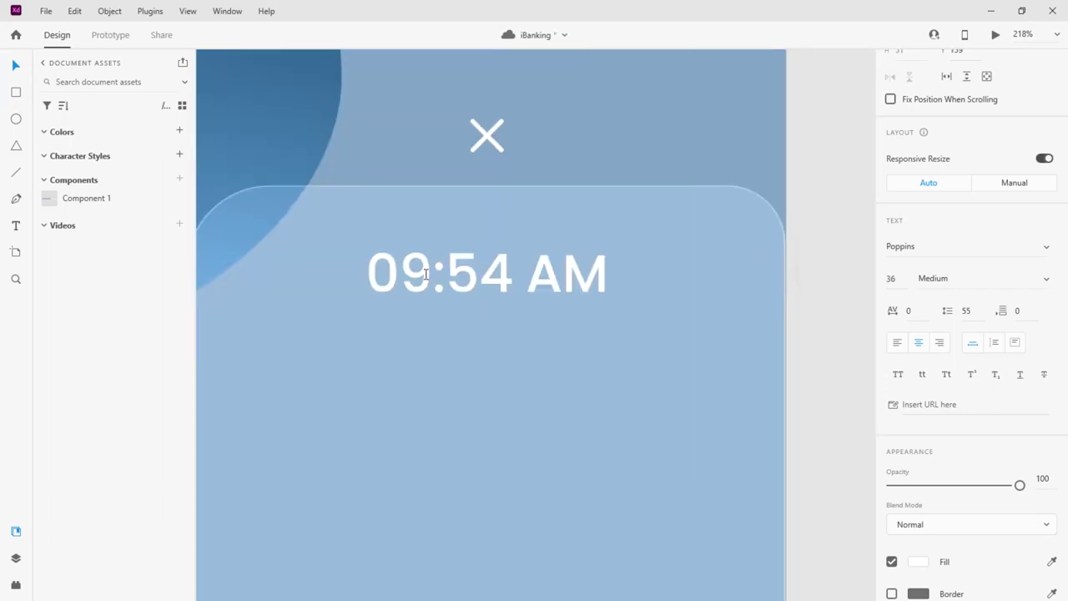
pyautogui.scroll(-3, 993, 444)
pyautogui.click(45, 11)
pyautogui.press('Escape')
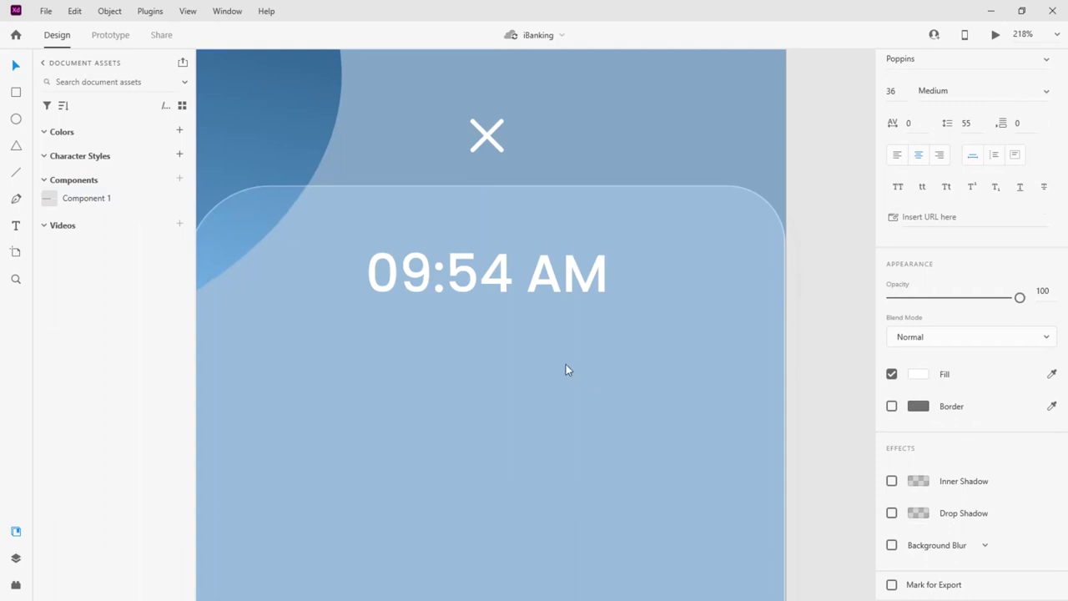
pyautogui.doubleClick(481, 277)
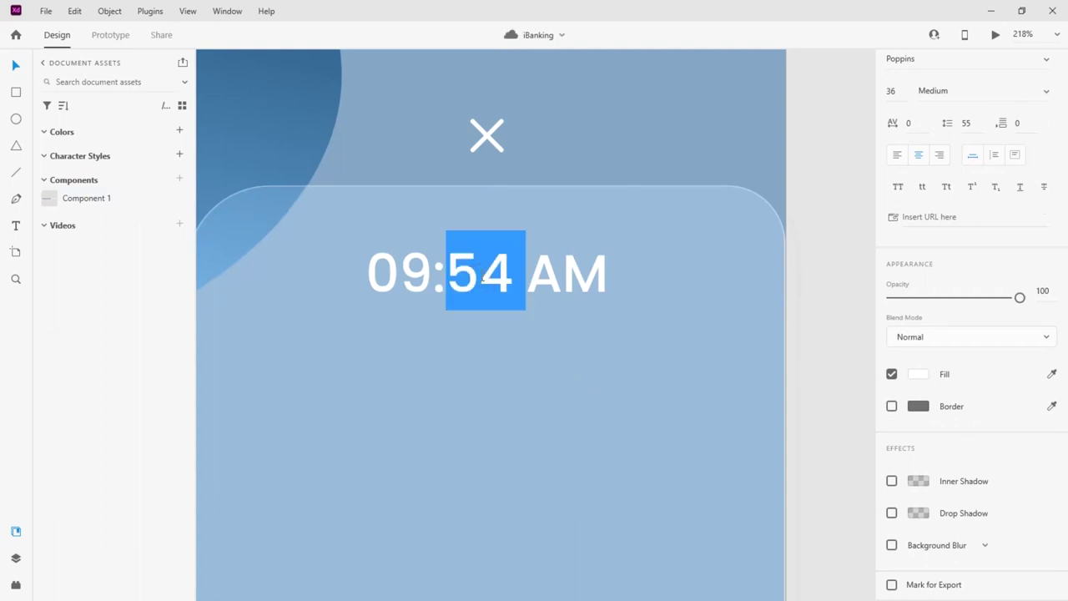
pyautogui.write('7')
pyautogui.press('BackSpace')
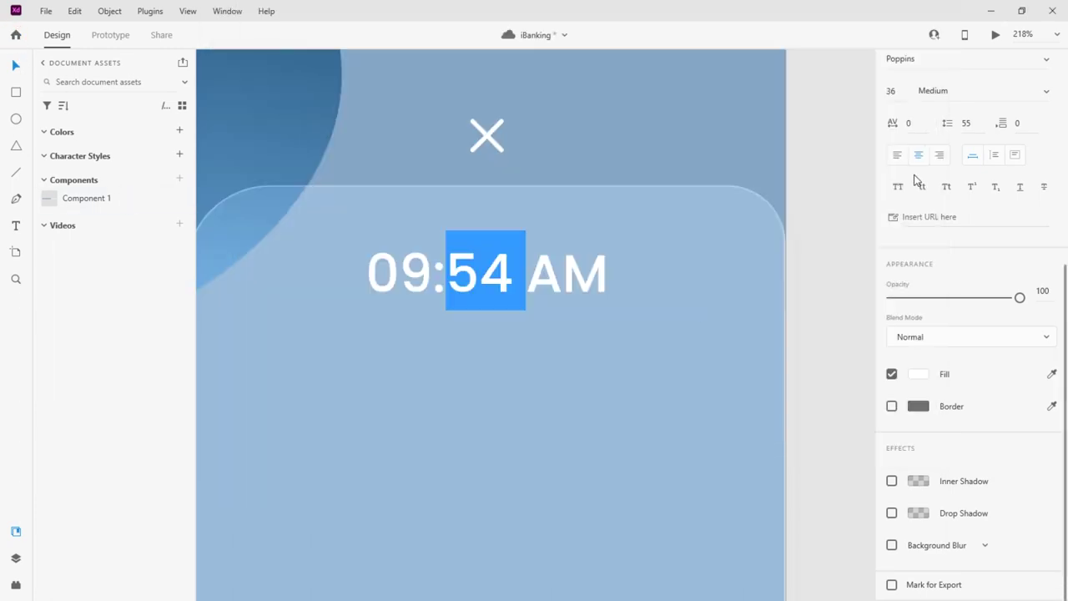
# Save and close iBanking, reopen it from Home, and maximize the window back to Log In
pyautogui.click(1051, 11)
pyautogui.click(424, 367)
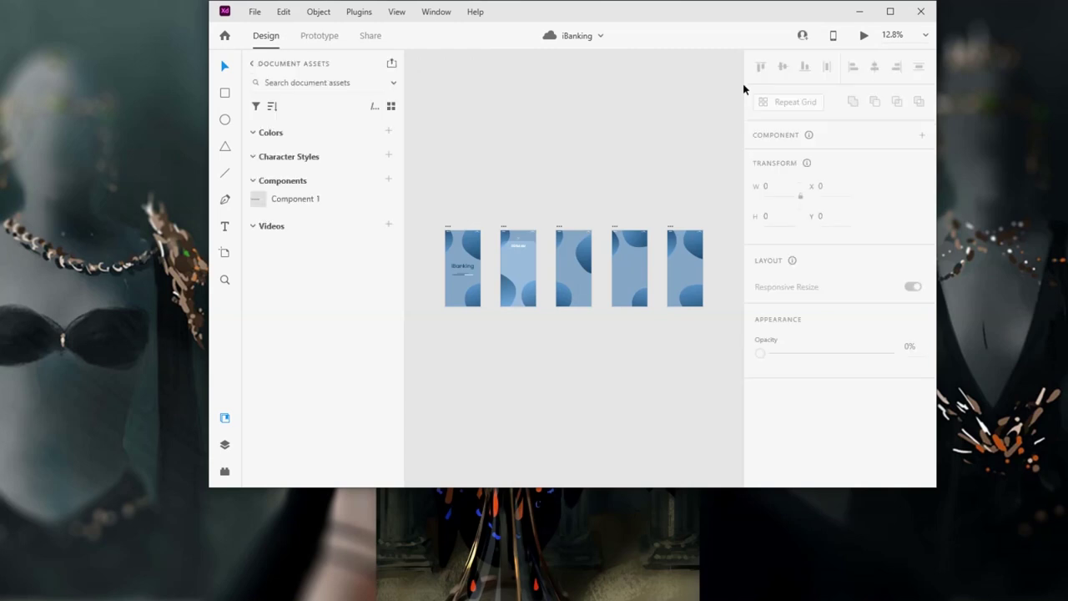
pyautogui.click(889, 11)
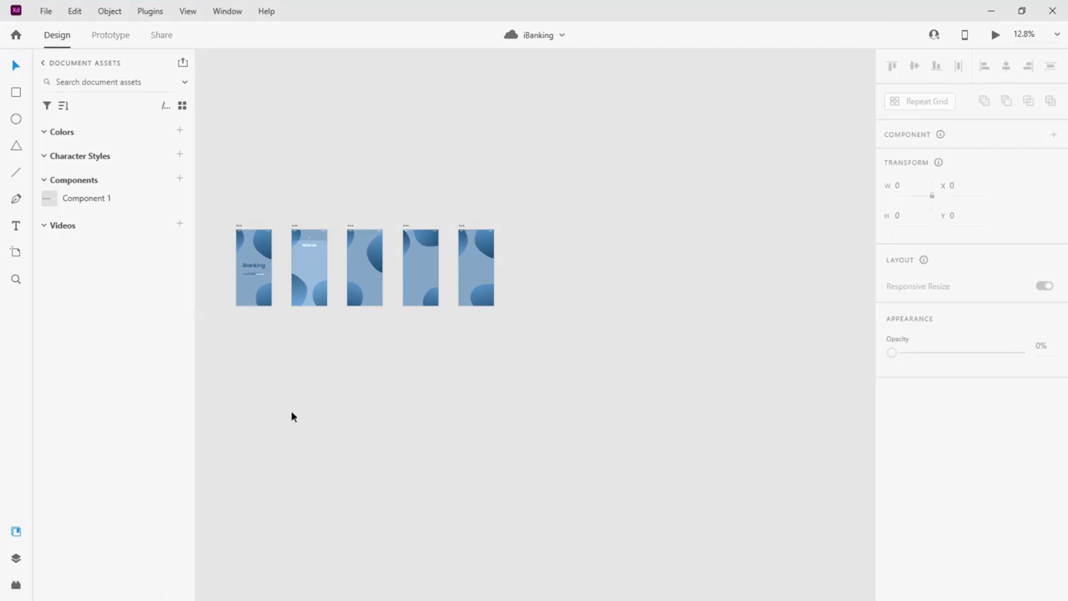
pyautogui.scroll(5, 251, 245)
pyautogui.scroll(4, 479, 288)
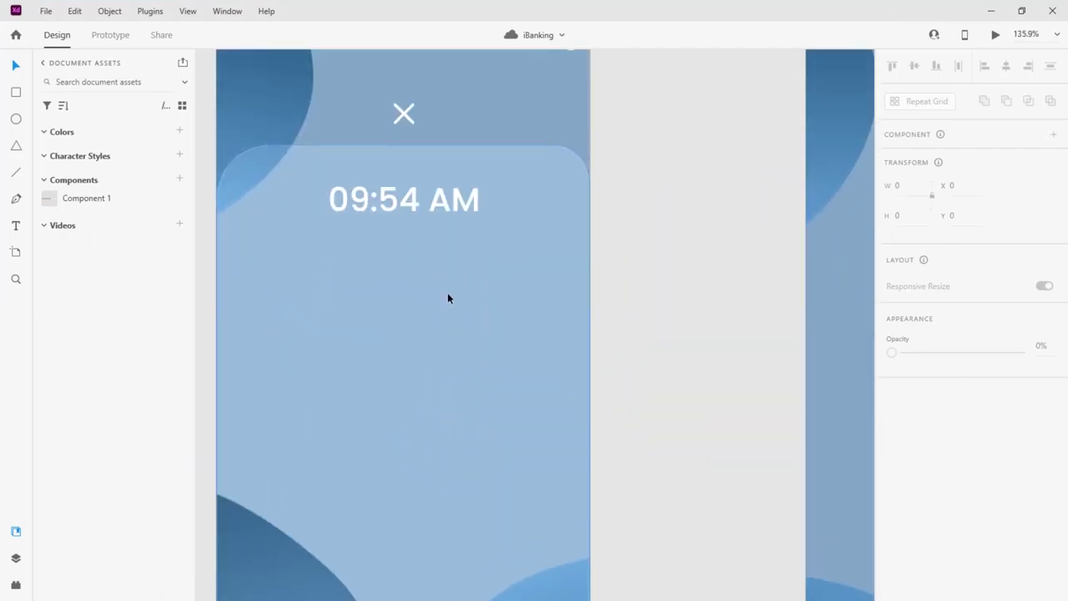
pyautogui.scroll(5, 448, 296)
# Replace the 09:54 AM time text with 'Log In'
pyautogui.click(389, 291)
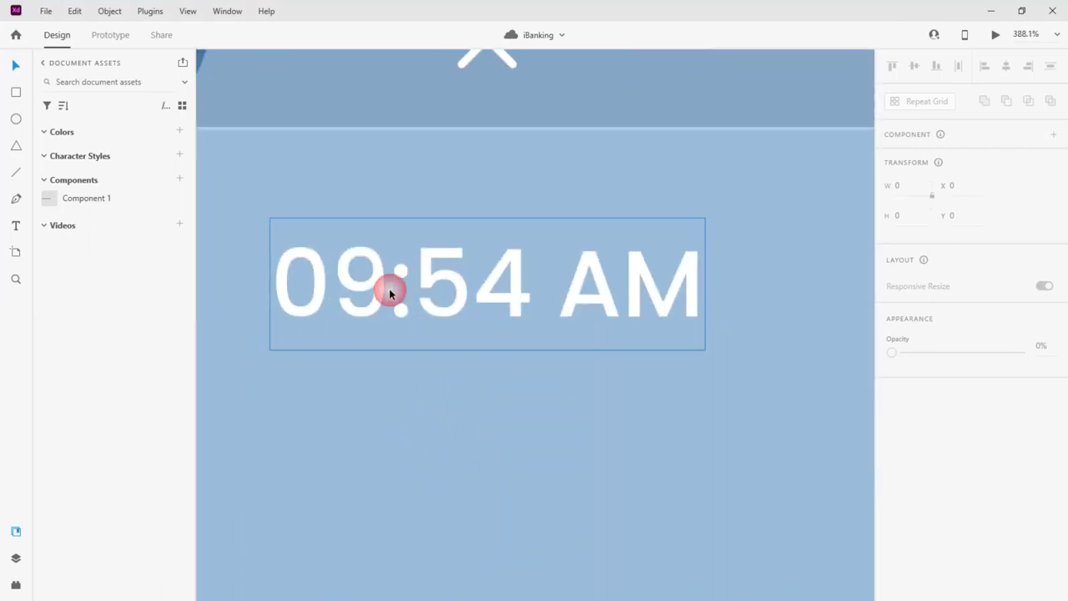
pyautogui.doubleClick(433, 281)
pyautogui.hotkey('ctrl', 'a')
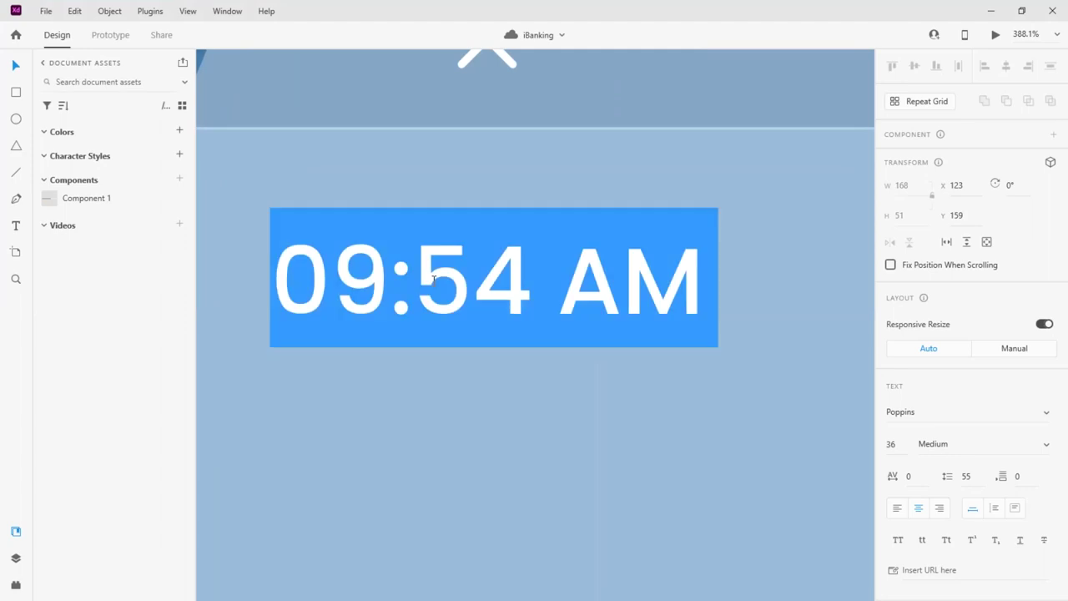
pyautogui.write('Lo')
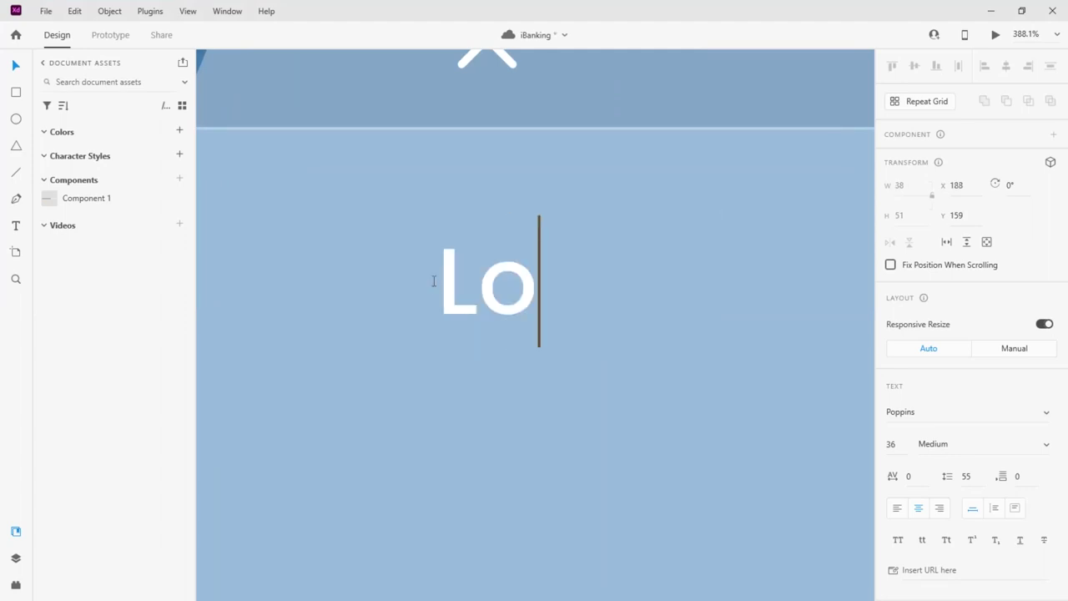
pyautogui.write('g in')
pyautogui.press('BackSpace')
pyautogui.press('BackSpace')
pyautogui.write('In')
pyautogui.press('Escape')
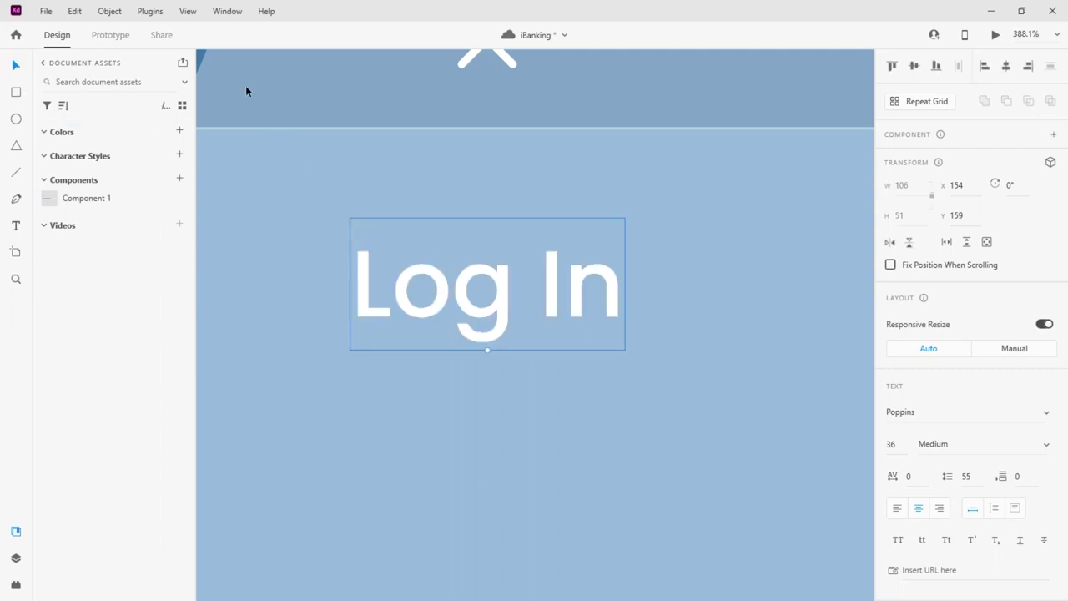
# Centre the Log In heading horizontally on the artboard
pyautogui.scroll(-5, 460, 291)
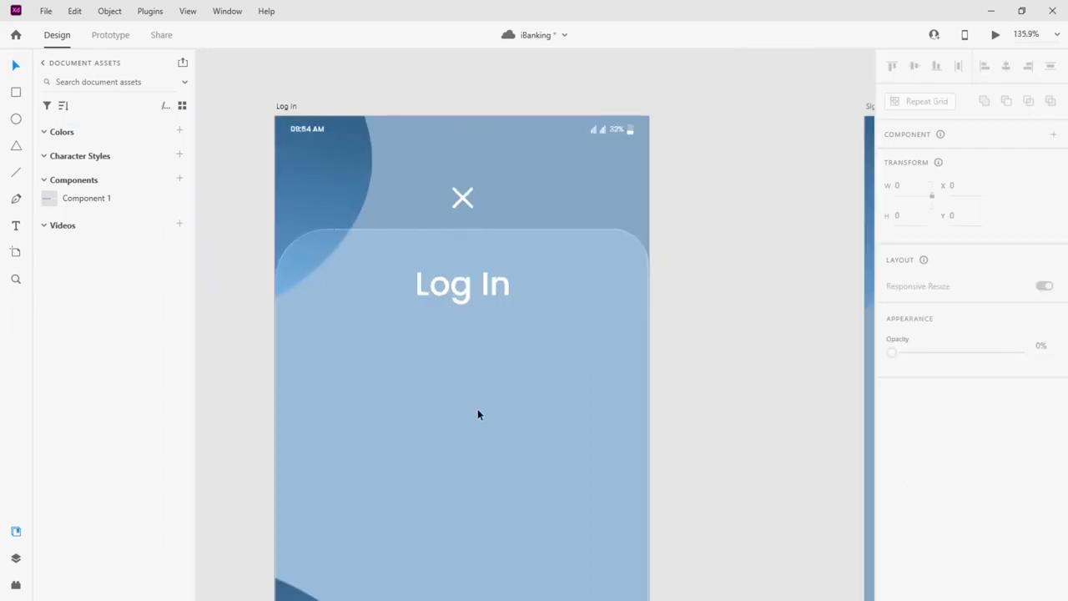
pyautogui.click(460, 291)
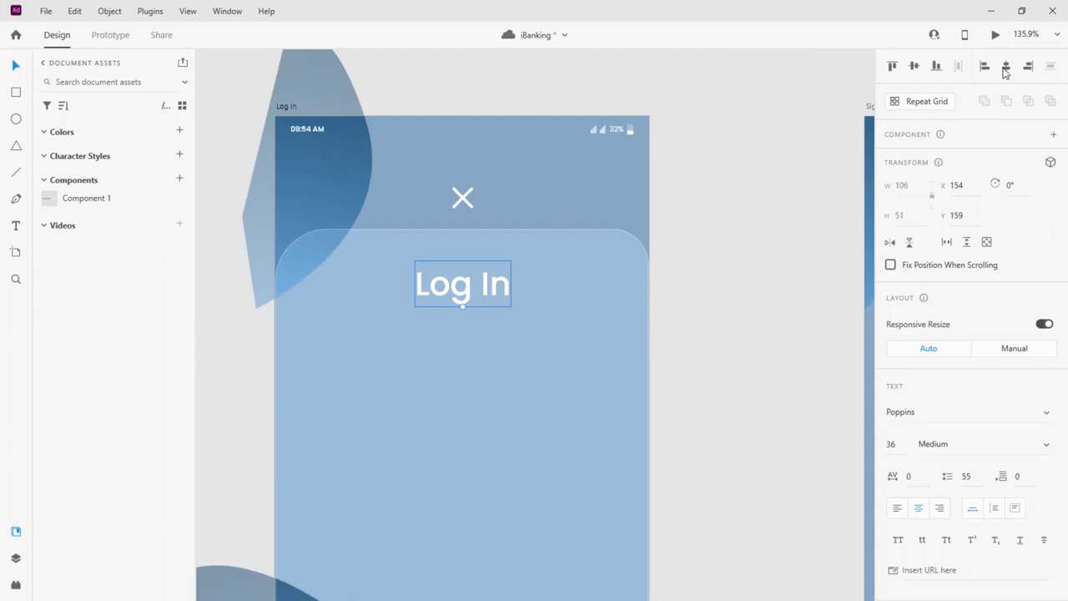
pyautogui.click(708, 250)
pyautogui.scroll(-2, 445, 314)
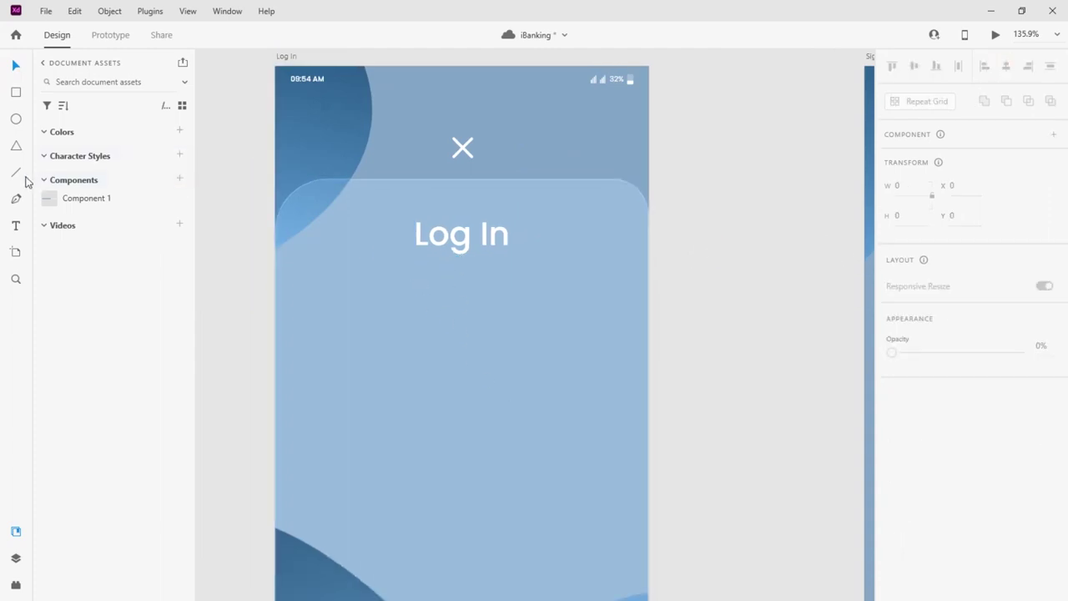
# Draw a horizontal divider under Log In, centre it, and make its stroke #FFFFFF
pyautogui.moveTo(284, 264); pyautogui.dragTo(634, 265)
pyautogui.click(1005, 72)
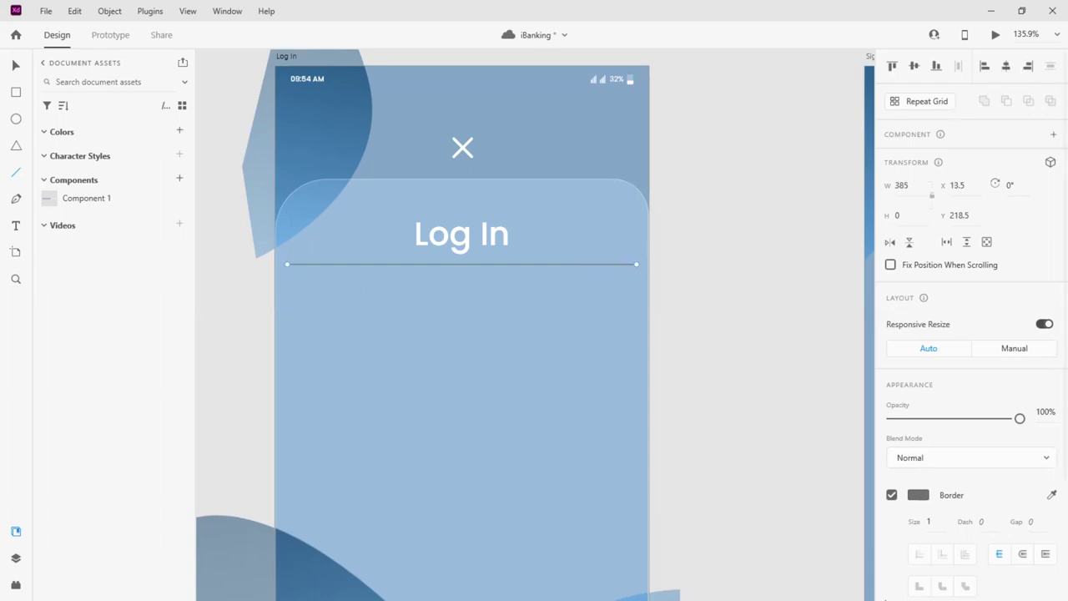
pyautogui.click(917, 495)
pyautogui.write('FFFFFF')
pyautogui.press('Return')
pyautogui.click(695, 388)
# Set the divider's stroke size to 0.5 and its opacity to 50%
pyautogui.click(931, 520)
pyautogui.write('0.5')
pyautogui.press('Return')
pyautogui.moveTo(1019, 417); pyautogui.dragTo(973, 418)
pyautogui.click(1041, 412)
pyautogui.write('50')
pyautogui.press('Return')
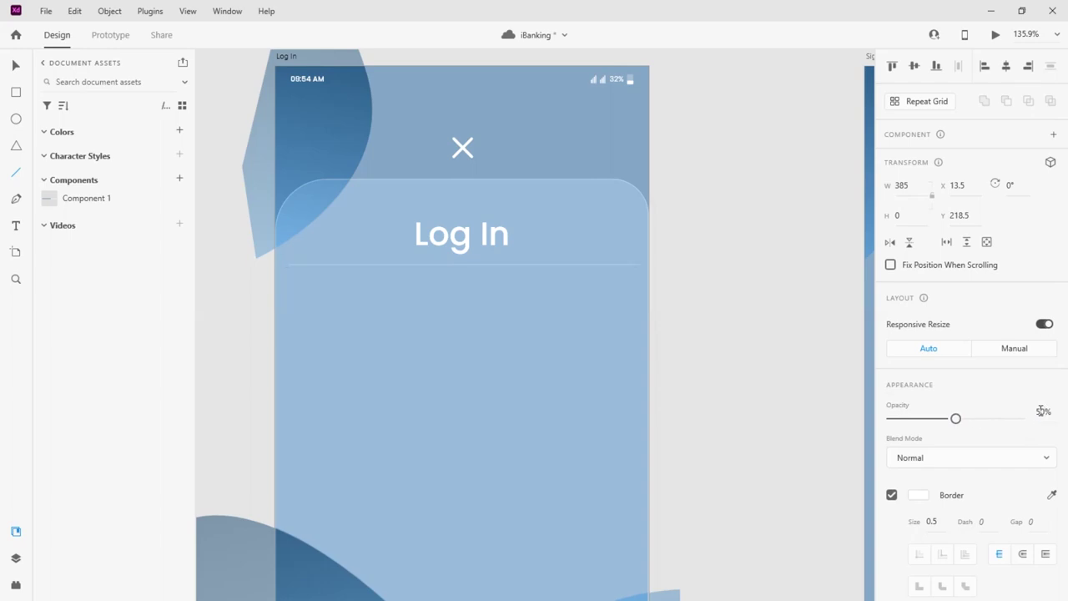
pyautogui.scroll(-3, 402, 266)
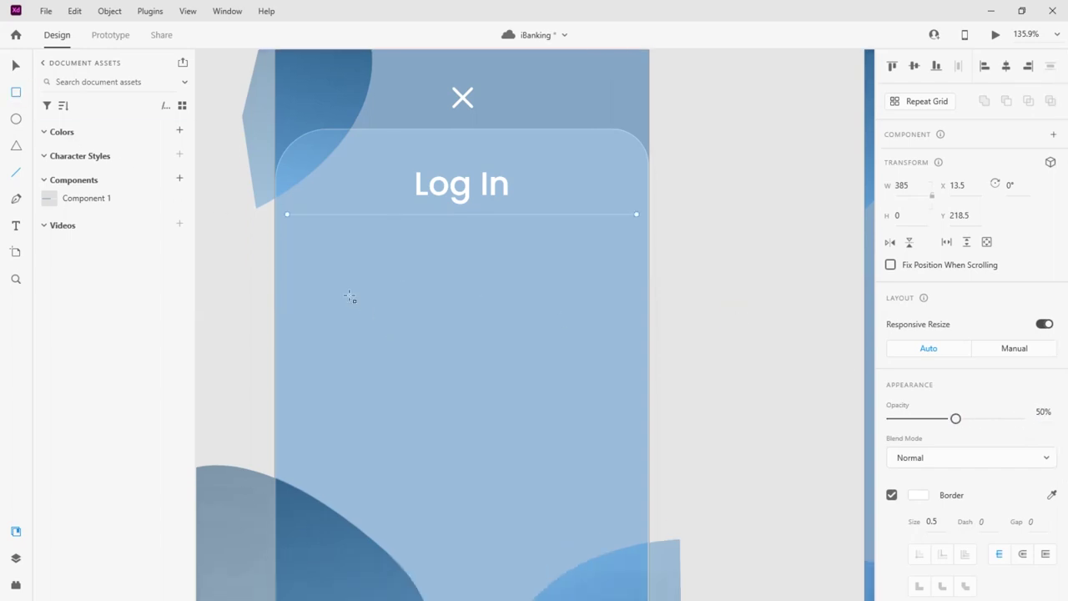
# Draw a white input box below the divider and centre it horizontally
pyautogui.moveTo(288, 244); pyautogui.dragTo(638, 309)
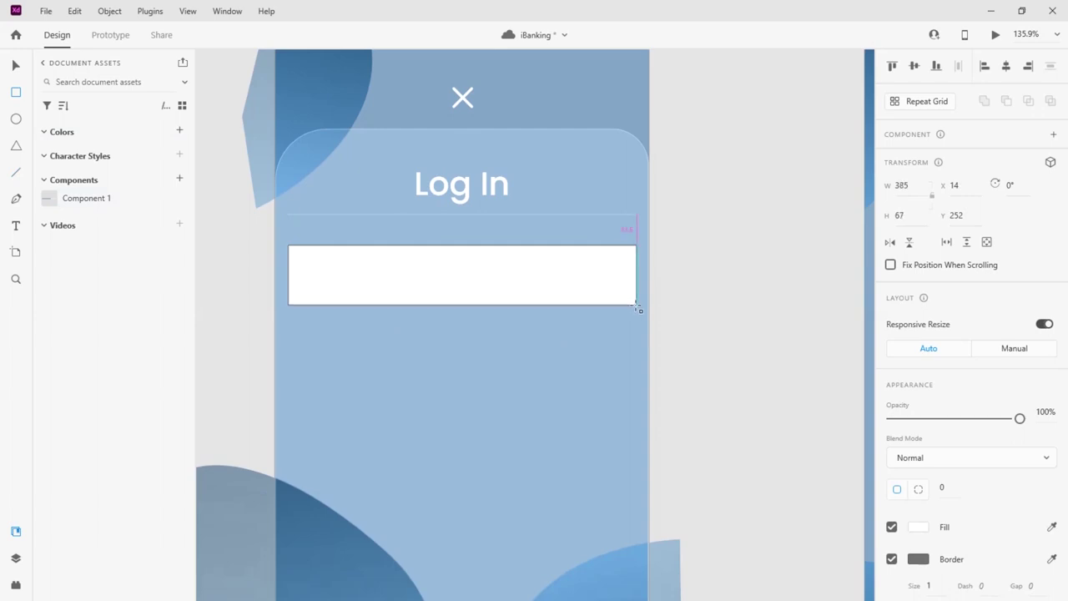
pyautogui.press('v')
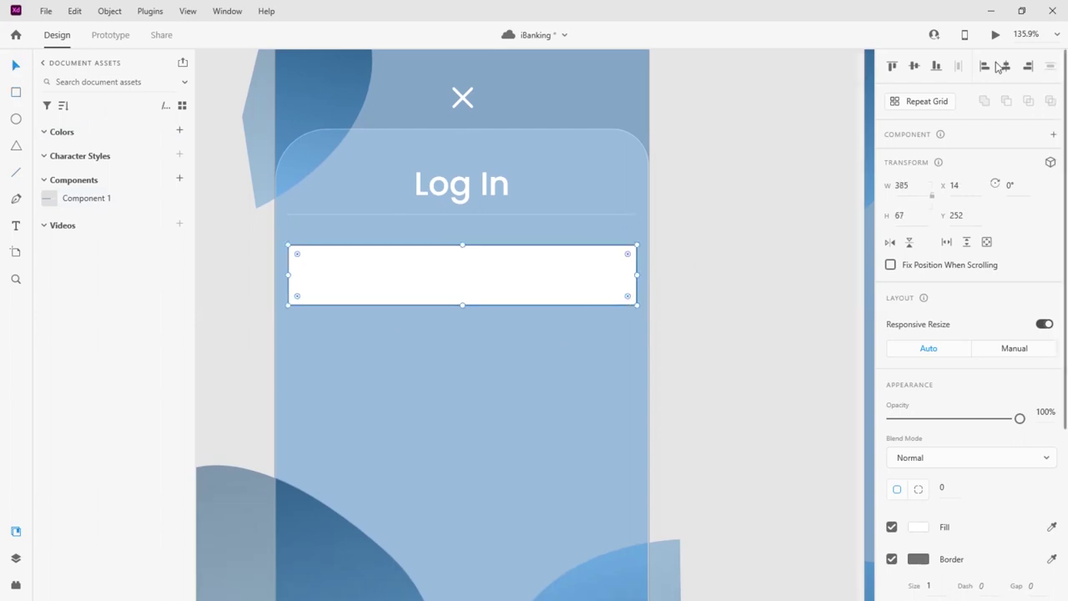
pyautogui.click(1006, 66)
pyautogui.click(474, 310)
# Extend the divider line's left end slightly
pyautogui.scroll(2, 622, 266)
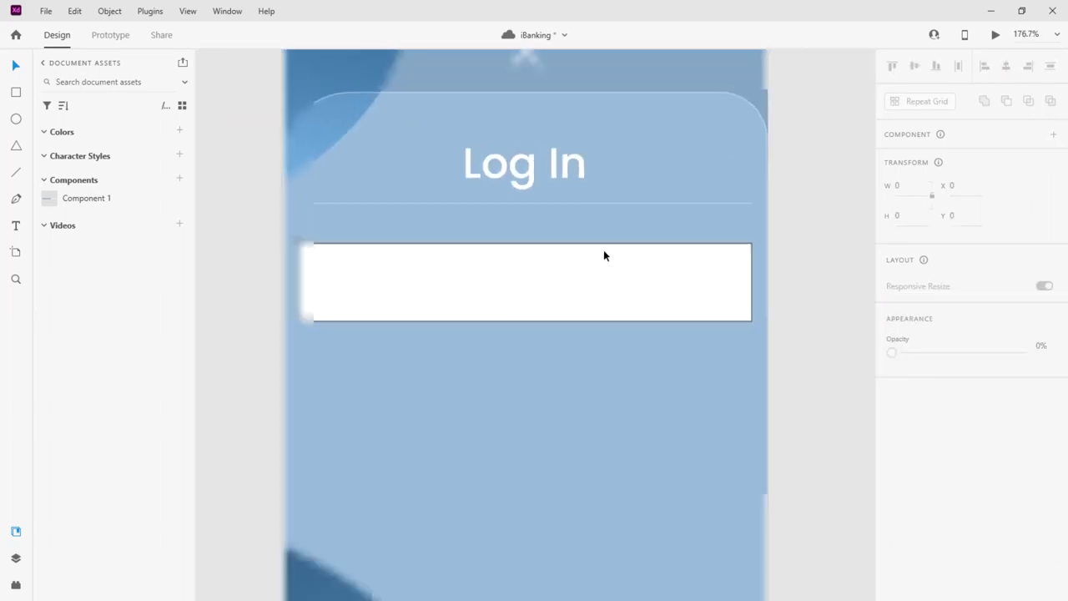
pyautogui.click(297, 202)
pyautogui.moveTo(300, 207); pyautogui.dragTo(298, 204)
pyautogui.click(824, 220)
# Round the input box's corners to radius 14 and set its width to 370
pyautogui.click(531, 289)
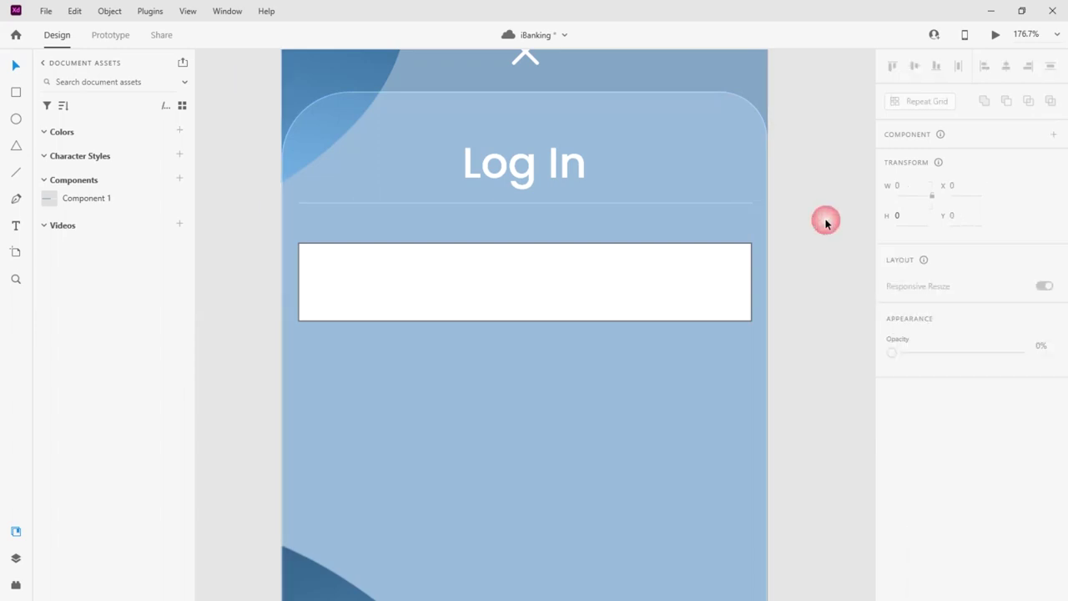
pyautogui.moveTo(307, 251)
pyautogui.mouseDown()
pyautogui.moveTo(322, 265)
pyautogui.moveTo(314, 258)
pyautogui.mouseUp()
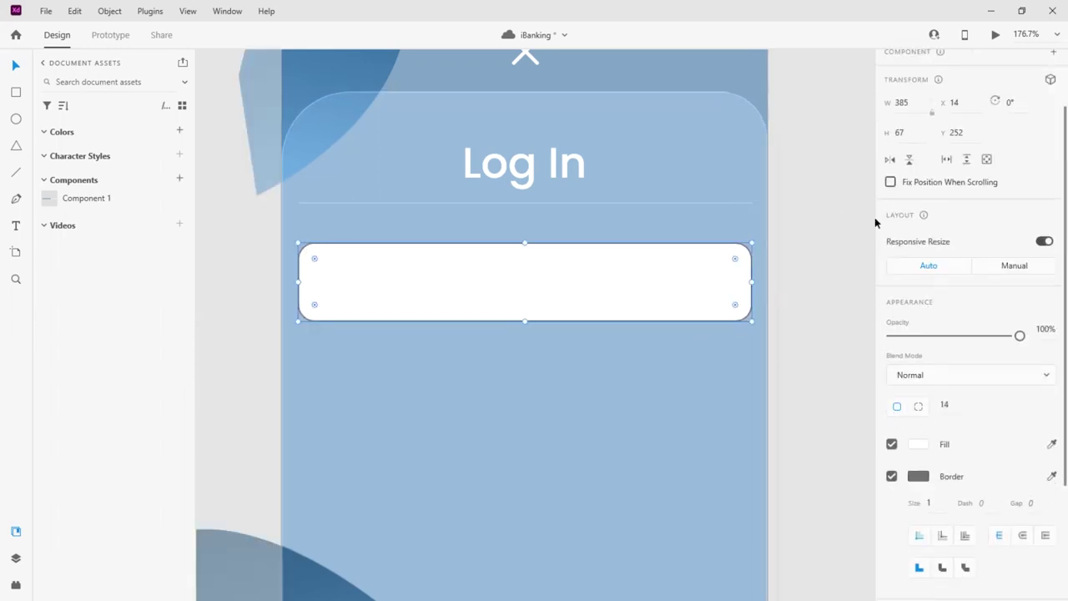
pyautogui.scroll(2, 907, 213)
pyautogui.click(901, 186)
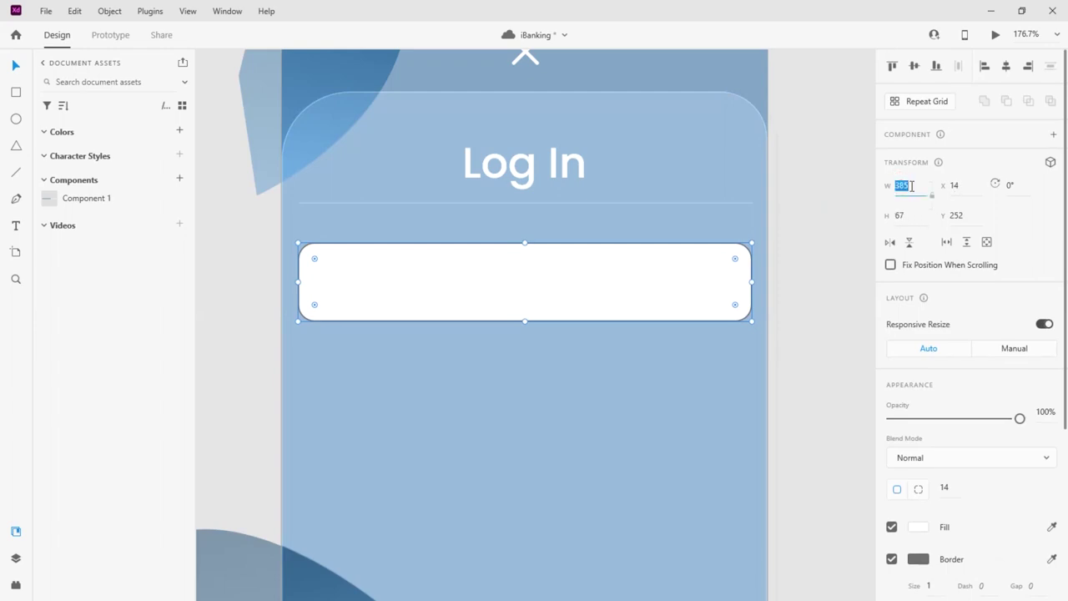
pyautogui.write('370')
pyautogui.press('Return')
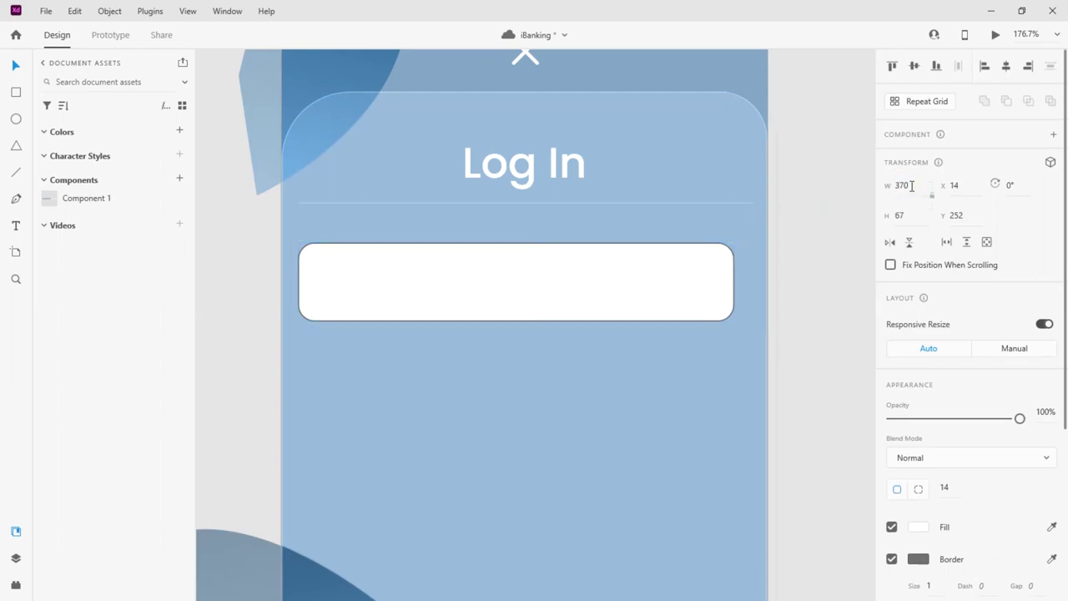
# Make the divider 370 wide and change the input box height to 45
pyautogui.click(725, 201)
pyautogui.click(909, 187)
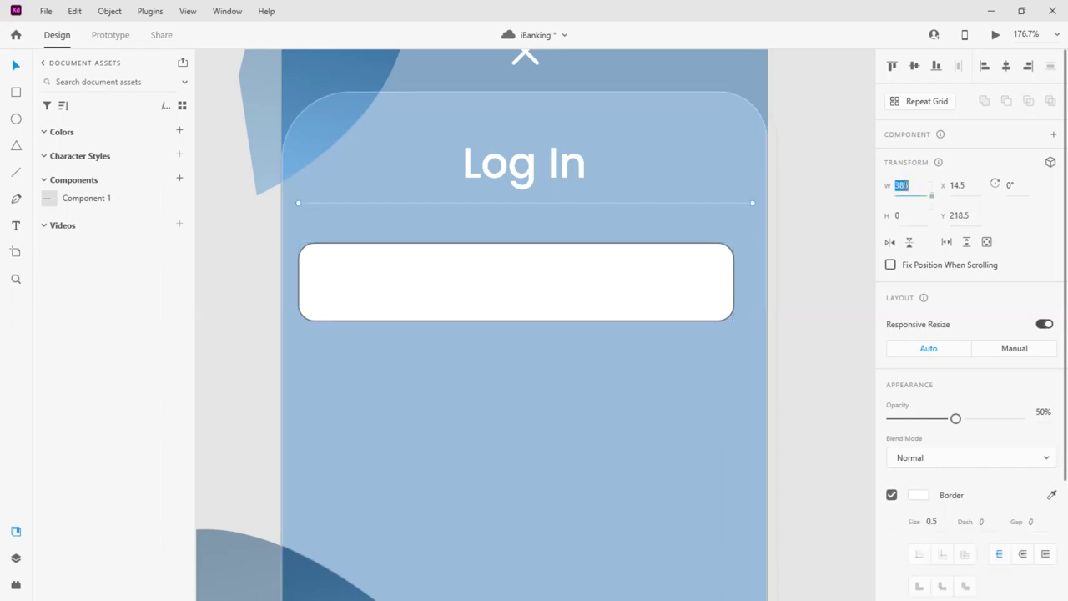
pyautogui.click(600, 310)
pyautogui.click(905, 217)
pyautogui.write('4')
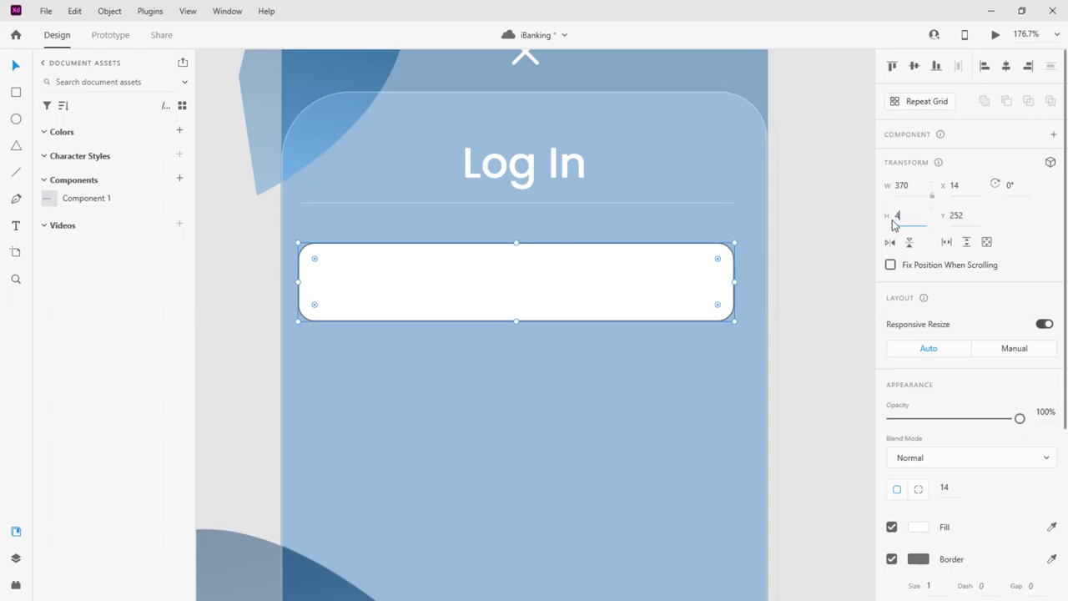
pyautogui.write('5')
pyautogui.press('Return')
pyautogui.click(911, 216)
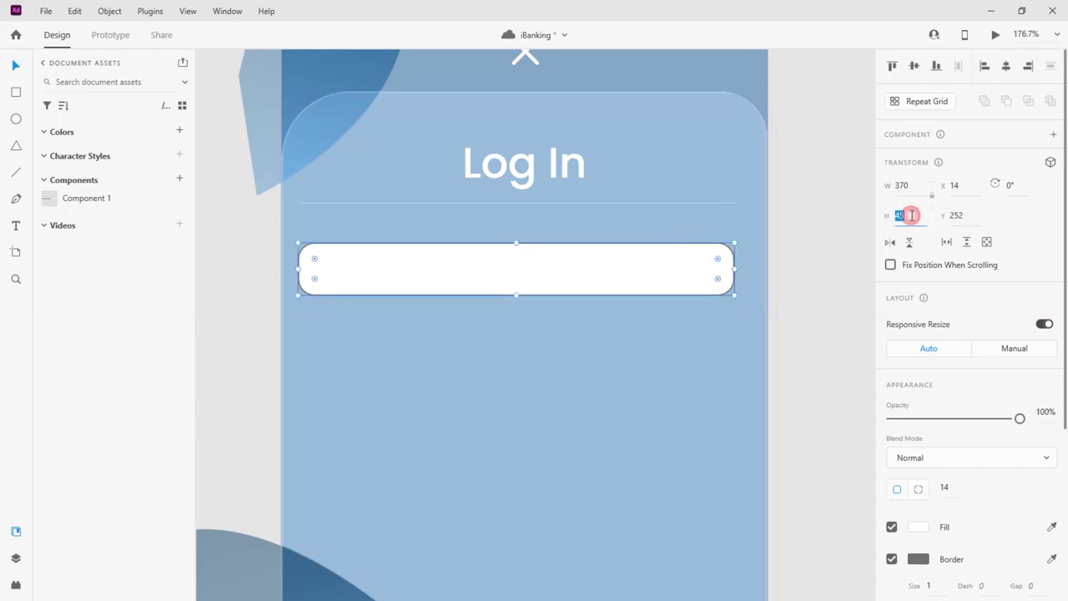
pyautogui.press('Escape')
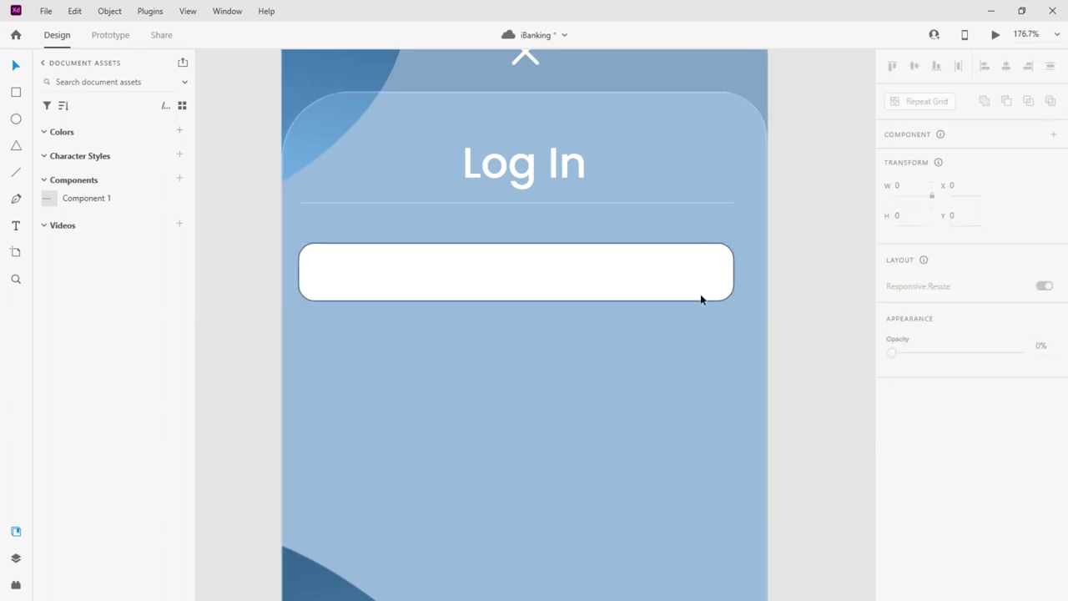
# Re-centre the input box under the divider and lower its opacity to 56%
pyautogui.scroll(3, 503, 214)
pyautogui.scroll(-1, 462, 225)
pyautogui.click(525, 279)
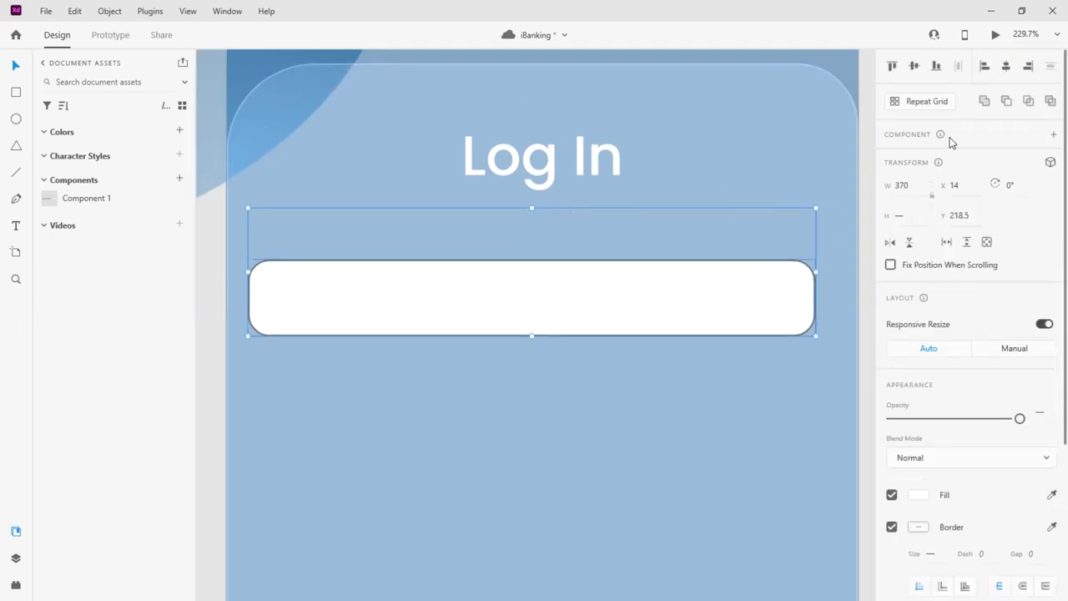
pyautogui.doubleClick(629, 317)
pyautogui.click(1005, 66)
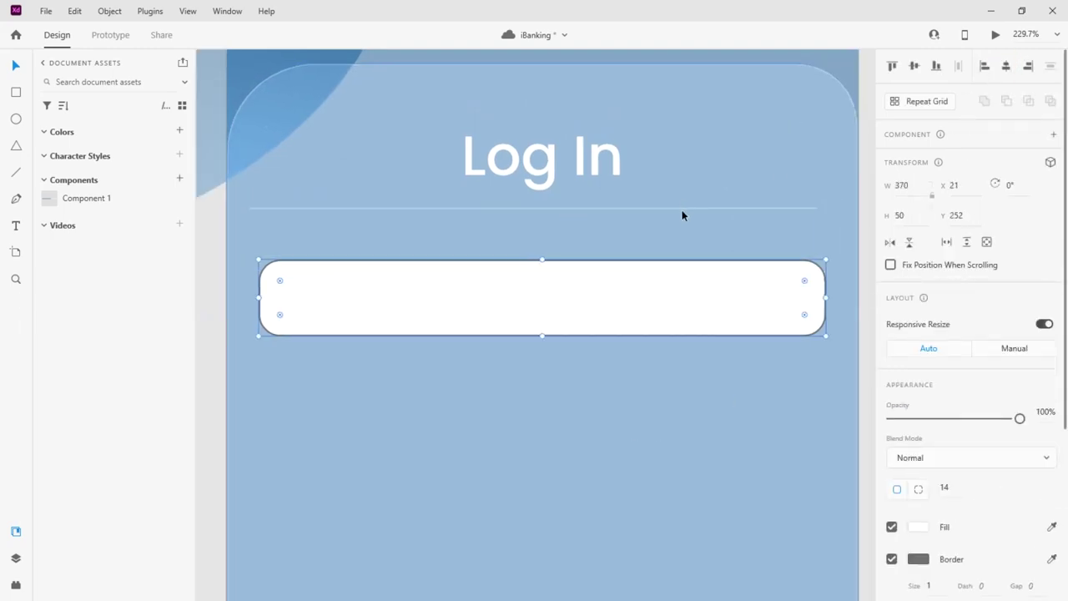
pyautogui.click(682, 208)
pyautogui.scroll(-2, 472, 312)
pyautogui.click(269, 276)
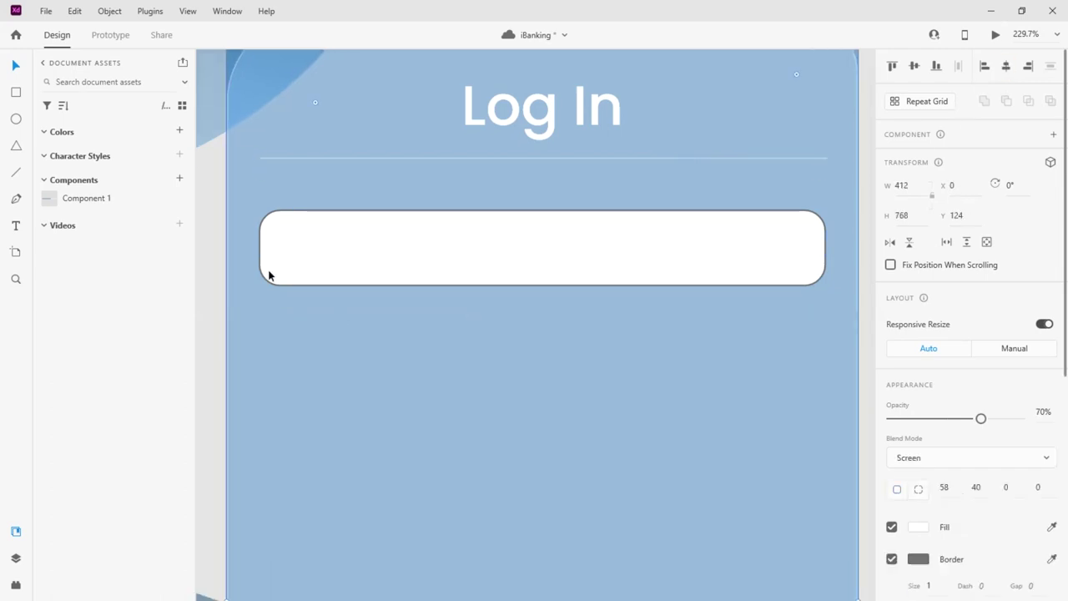
pyautogui.click(436, 243)
pyautogui.moveTo(1019, 419); pyautogui.dragTo(961, 419)
# Give the input box a dark blue outline and save that colour as a swatch
pyautogui.scroll(-3, 959, 427)
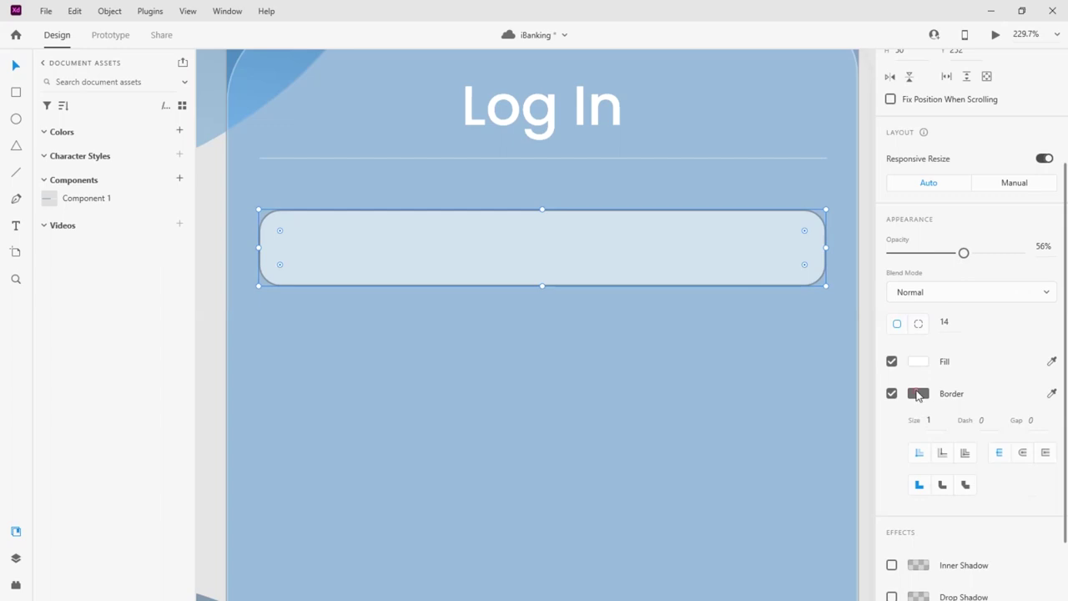
pyautogui.click(916, 393)
pyautogui.click(743, 474)
pyautogui.click(360, 336)
pyautogui.click(477, 251)
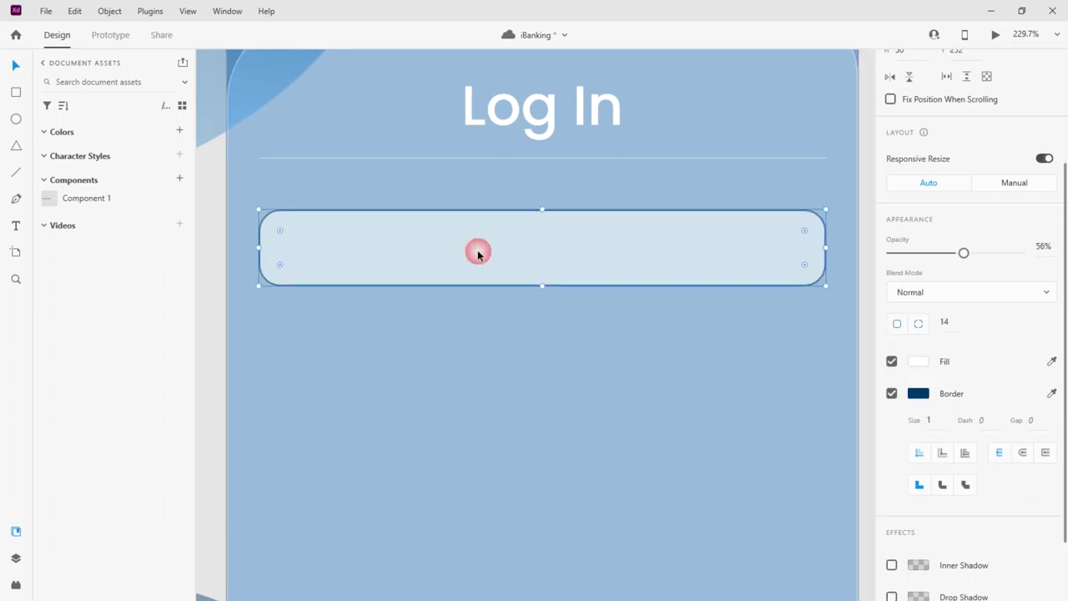
# Copy the Log In heading onto the input box and colour the copy dark blue
pyautogui.click(553, 110)
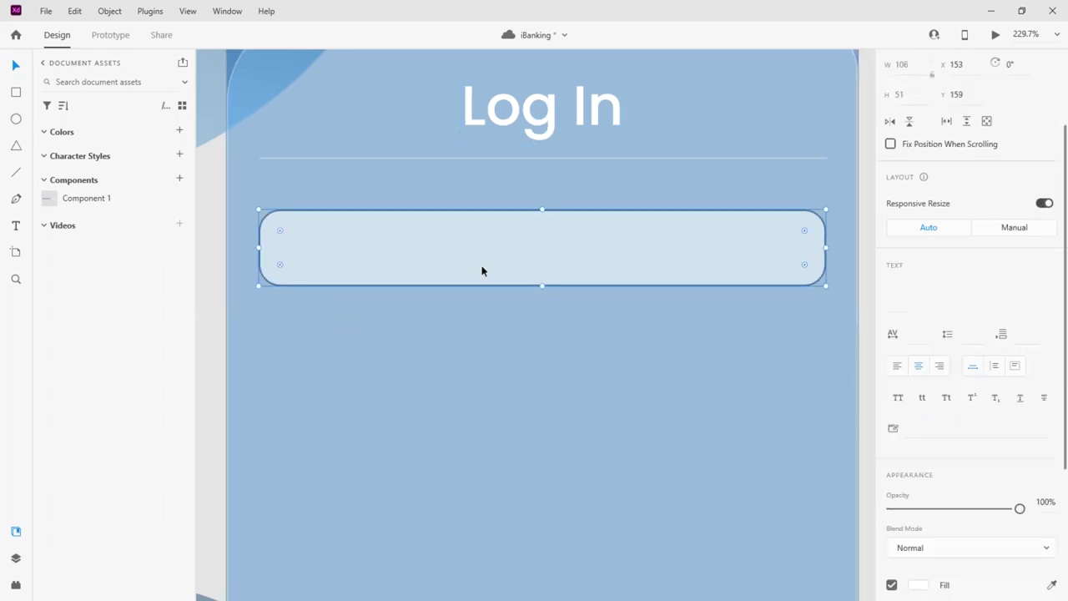
pyautogui.moveTo(534, 123); pyautogui.dragTo(499, 216)
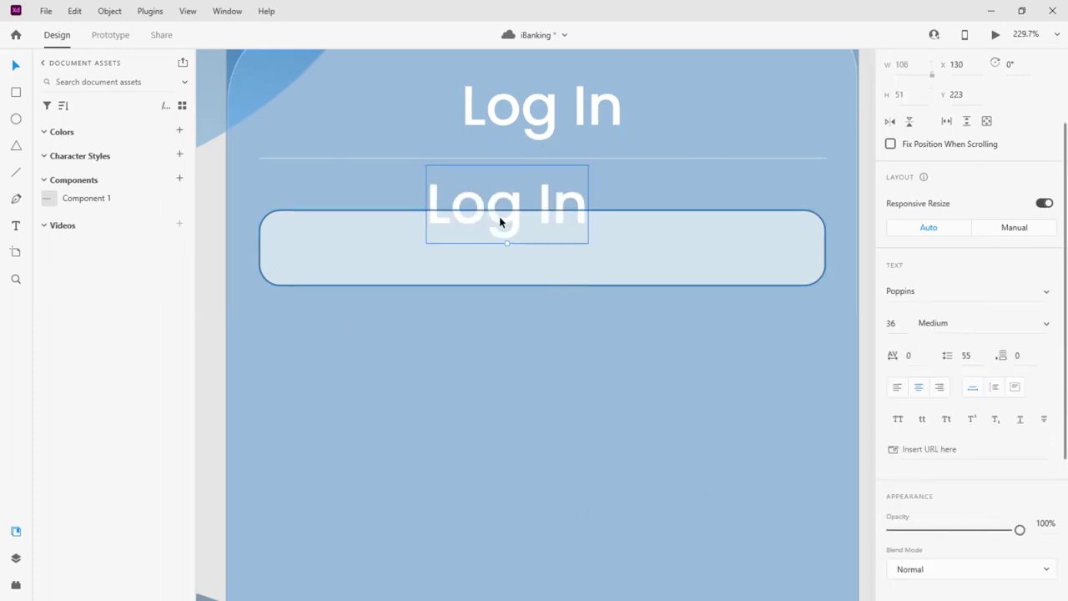
pyautogui.click(917, 406)
pyautogui.click(917, 373)
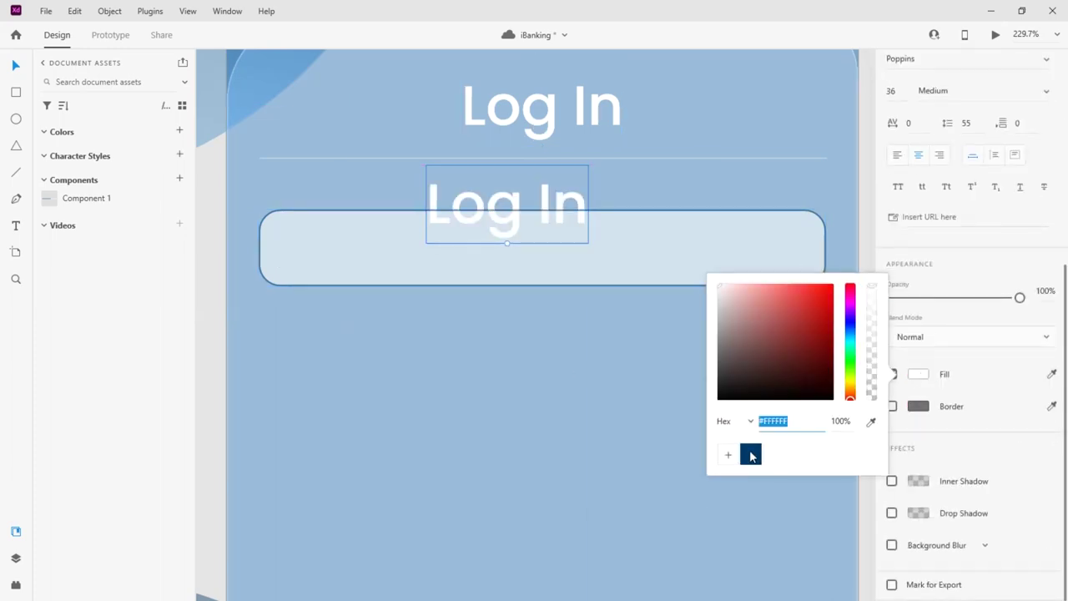
pyautogui.click(750, 453)
pyautogui.click(548, 212)
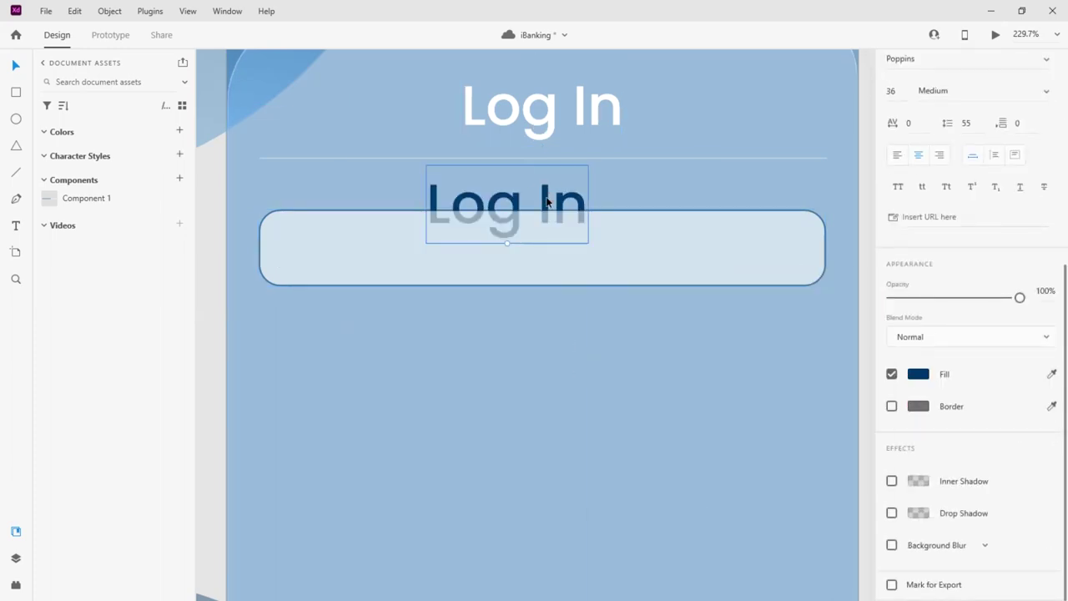
# Change the copied text to 'Email or phone number'
pyautogui.doubleClick(548, 200)
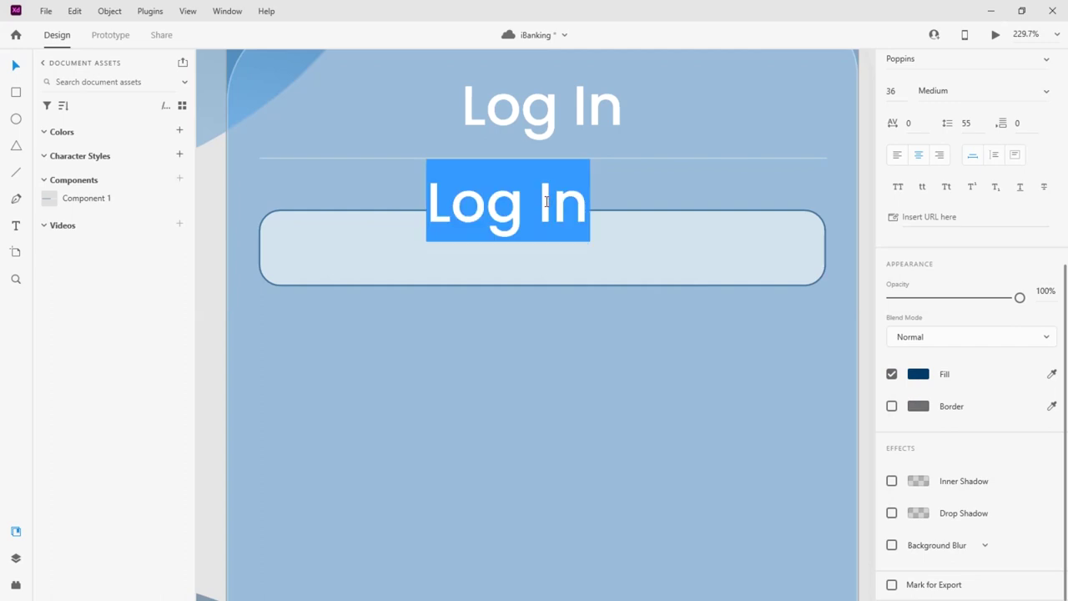
pyautogui.write('User')
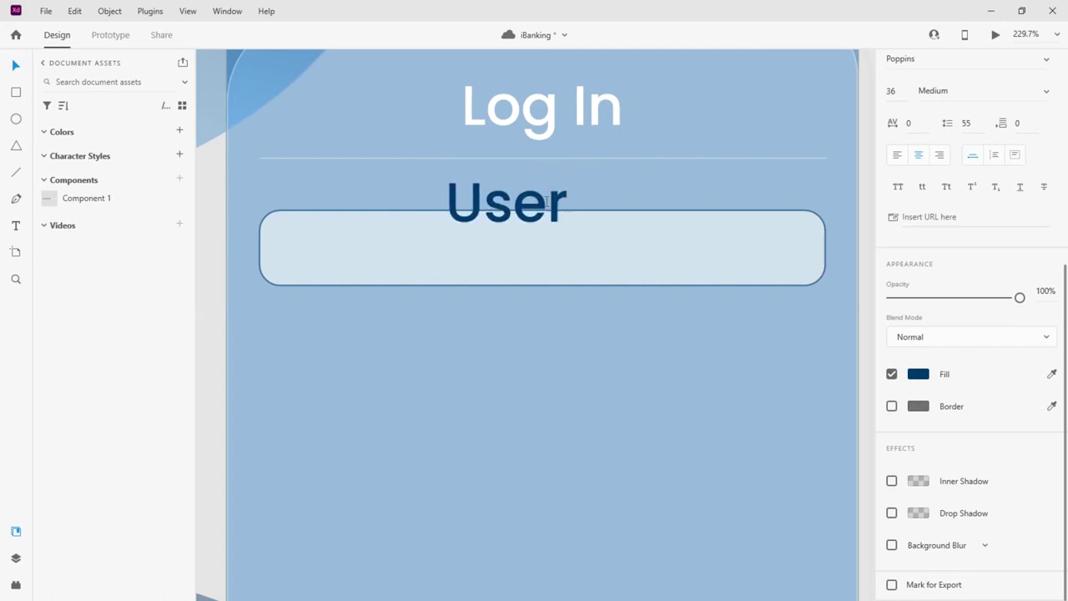
pyautogui.write(' or')
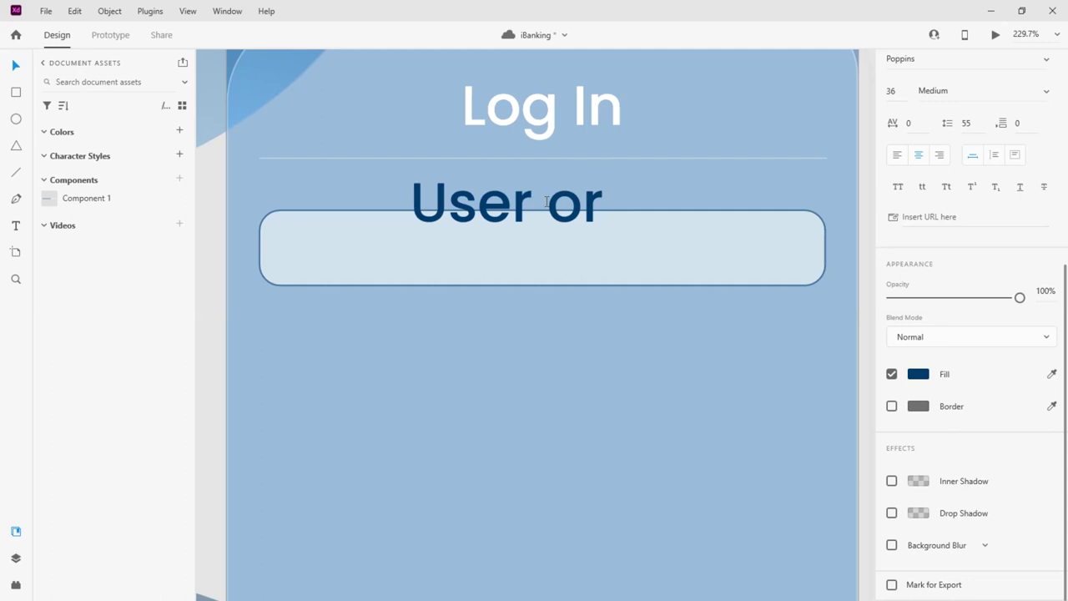
pyautogui.press('BackSpace')
pyautogui.press('BackSpace')
pyautogui.press('BackSpace')
pyautogui.press('BackSpace')
pyautogui.press('BackSpace')
pyautogui.press('BackSpace')
pyautogui.press('BackSpace')
pyautogui.write('Em')
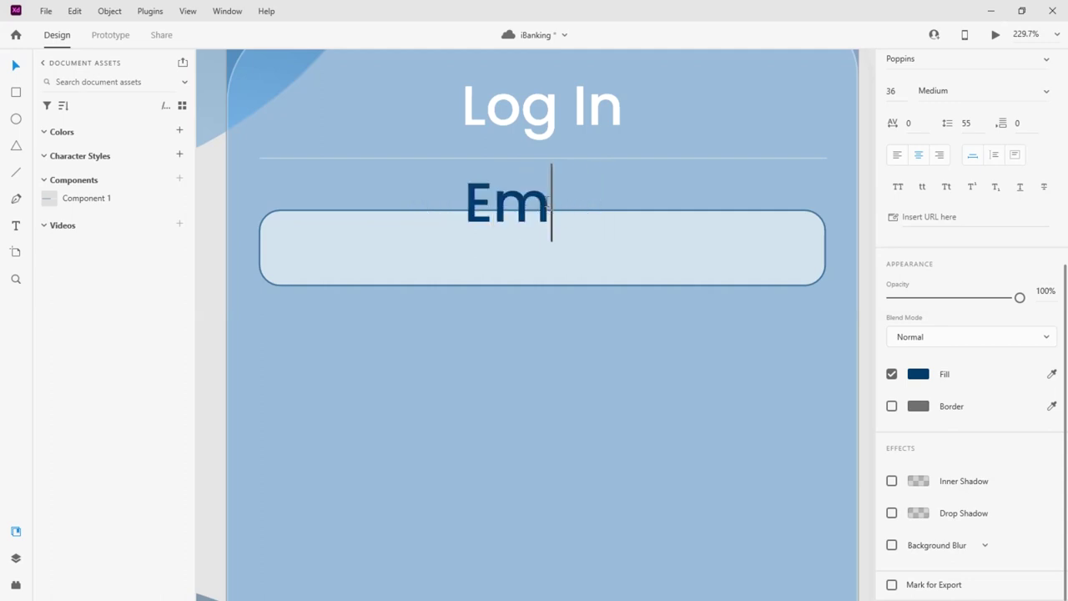
pyautogui.write('ail or ')
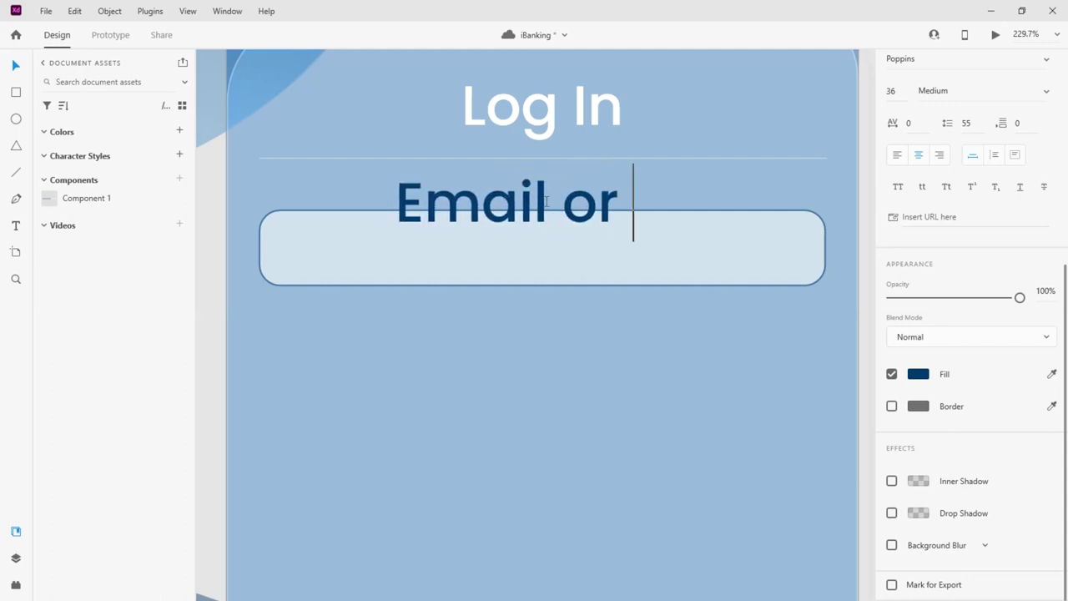
pyautogui.write('phone ')
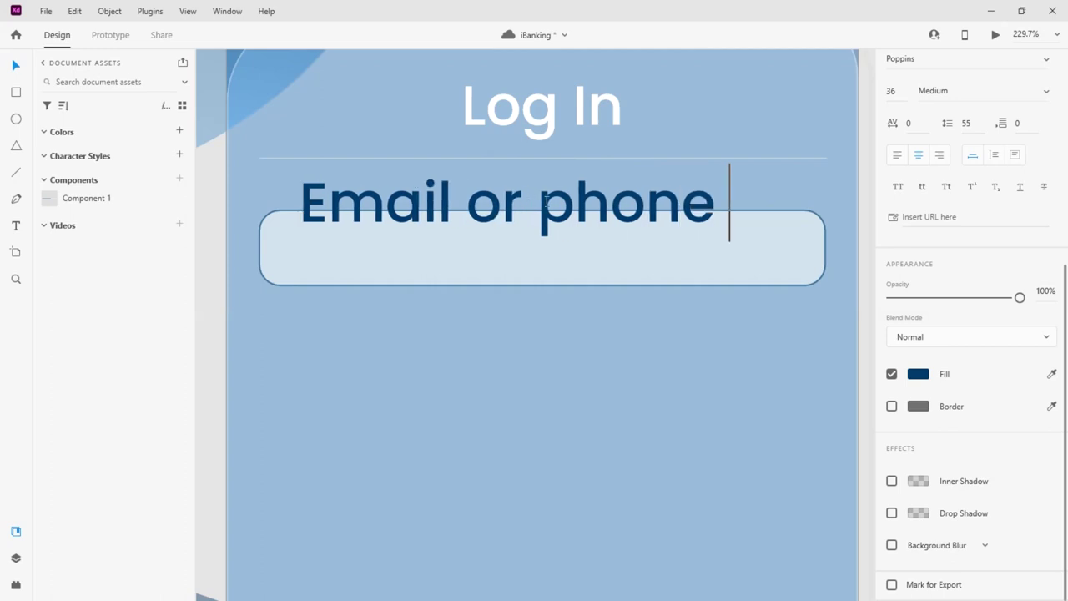
pyautogui.write('number')
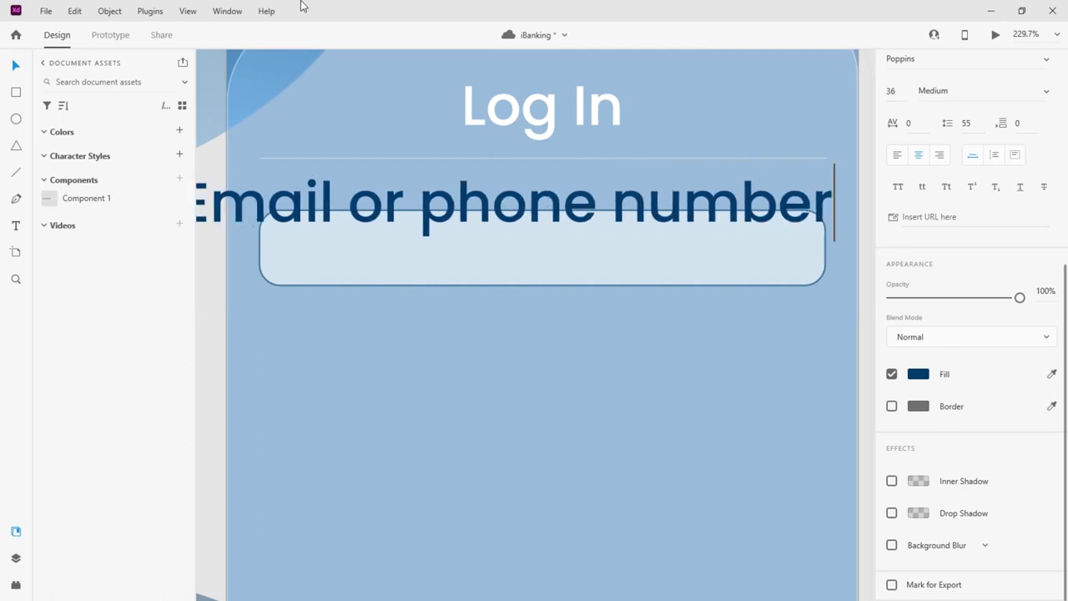
pyautogui.click(18, 68)
# Set the placeholder to size 14, move it into the box, and give it 50% opacity
pyautogui.scroll(5, 929, 389)
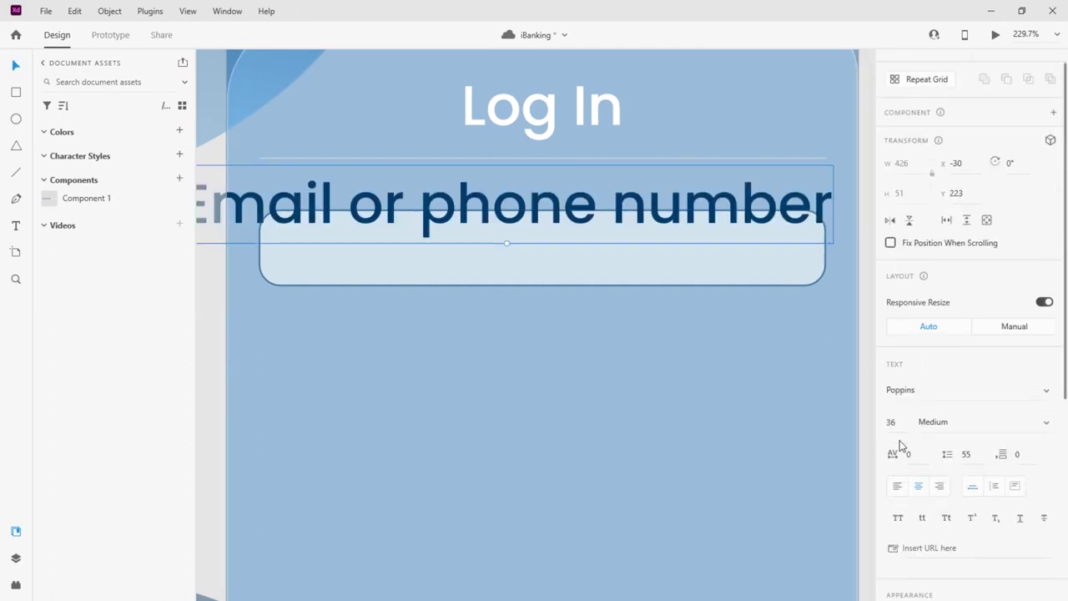
pyautogui.press('Return')
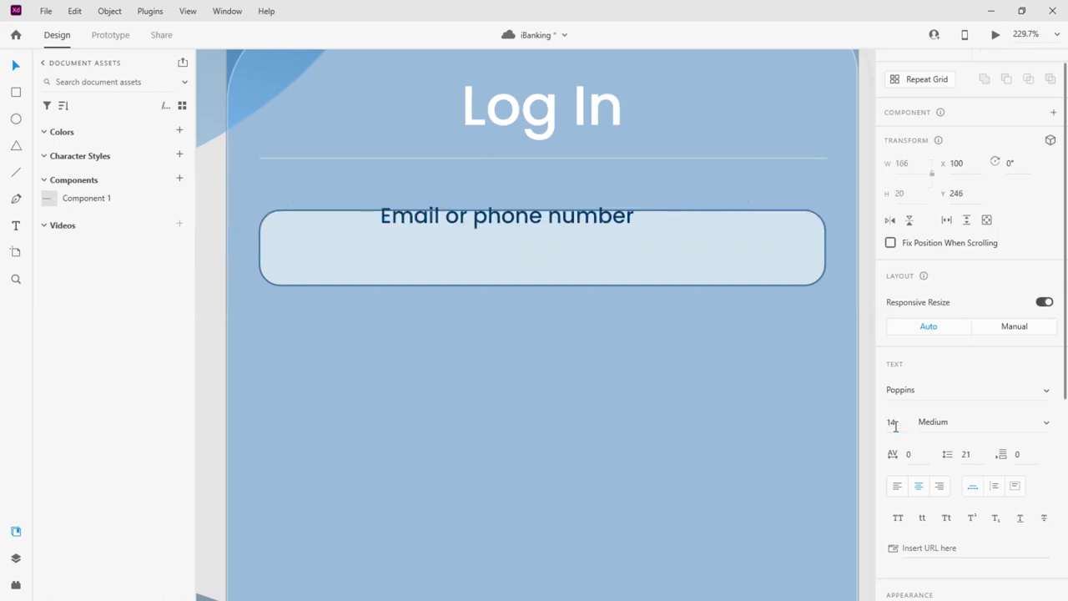
pyautogui.moveTo(476, 238); pyautogui.dragTo(383, 253)
pyautogui.scroll(-3, 949, 409)
pyautogui.click(1039, 459)
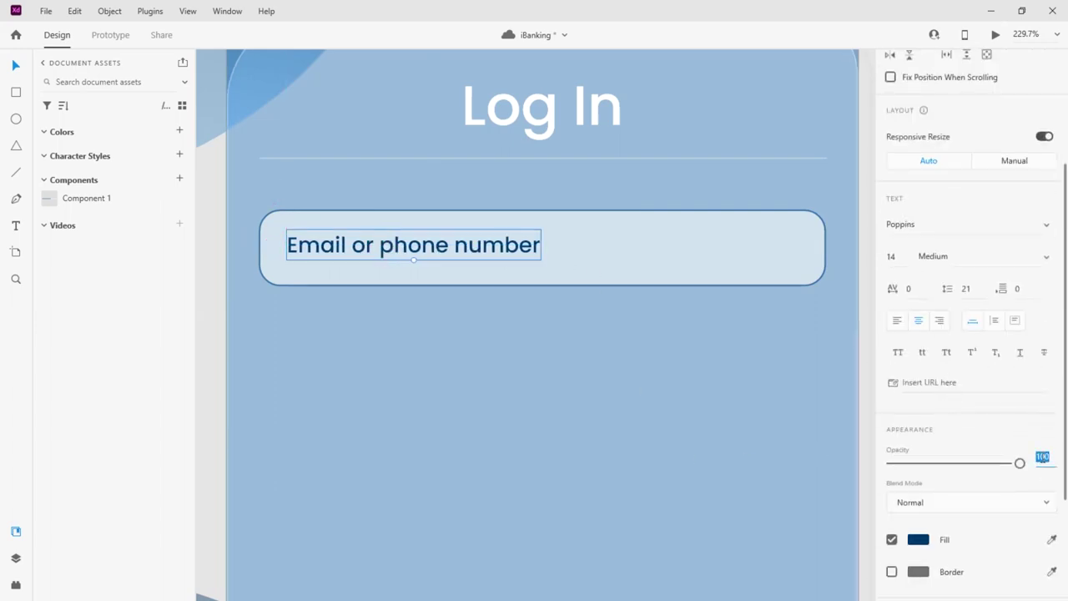
pyautogui.write('50')
pyautogui.press('Return')
pyautogui.click(504, 405)
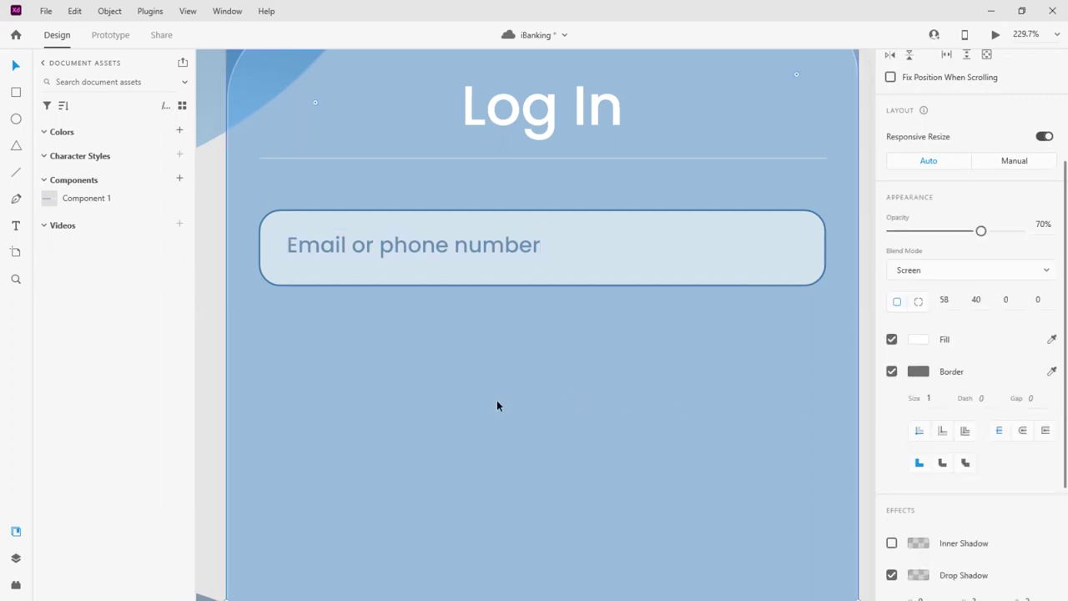
# Undo an accidental move of the background card and clear the selection
pyautogui.scroll(-1, 426, 351)
pyautogui.moveTo(428, 276); pyautogui.dragTo(409, 201)
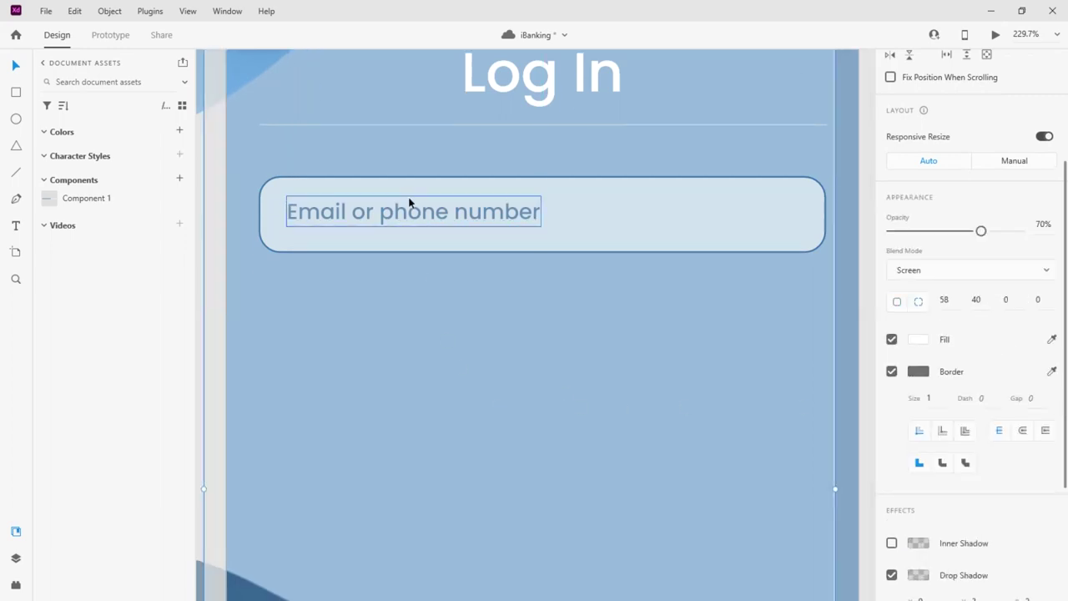
pyautogui.hotkey('ctrl', 'z')
pyautogui.scroll(-2, 420, 256)
pyautogui.press('Escape')
# Place a copy of the email field and its placeholder below the first field
pyautogui.moveTo(453, 252); pyautogui.dragTo(387, 278)
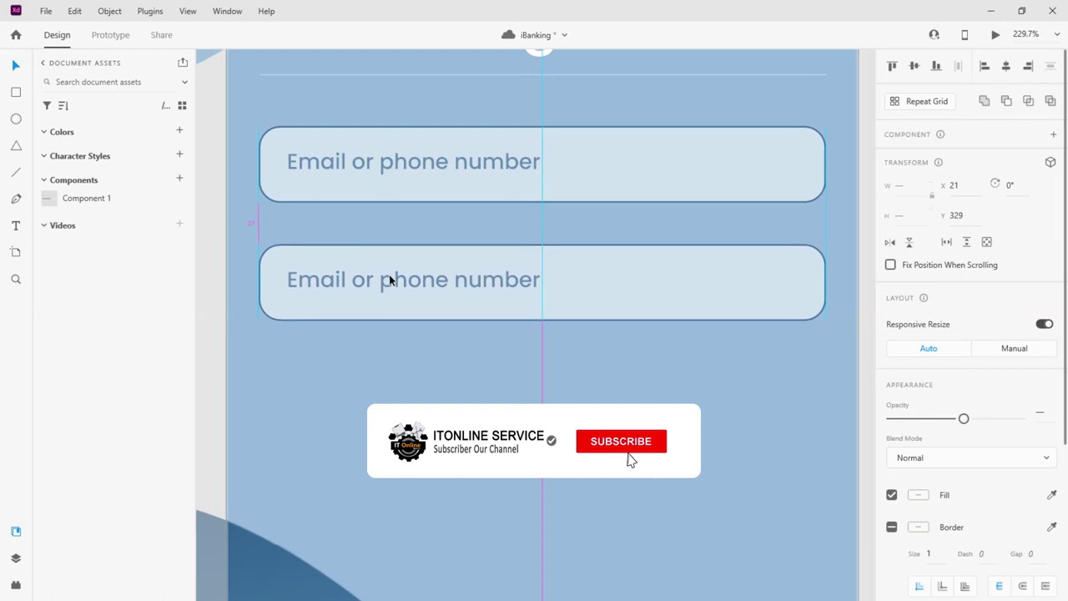
pyautogui.moveTo(388, 279); pyautogui.dragTo(388, 275)
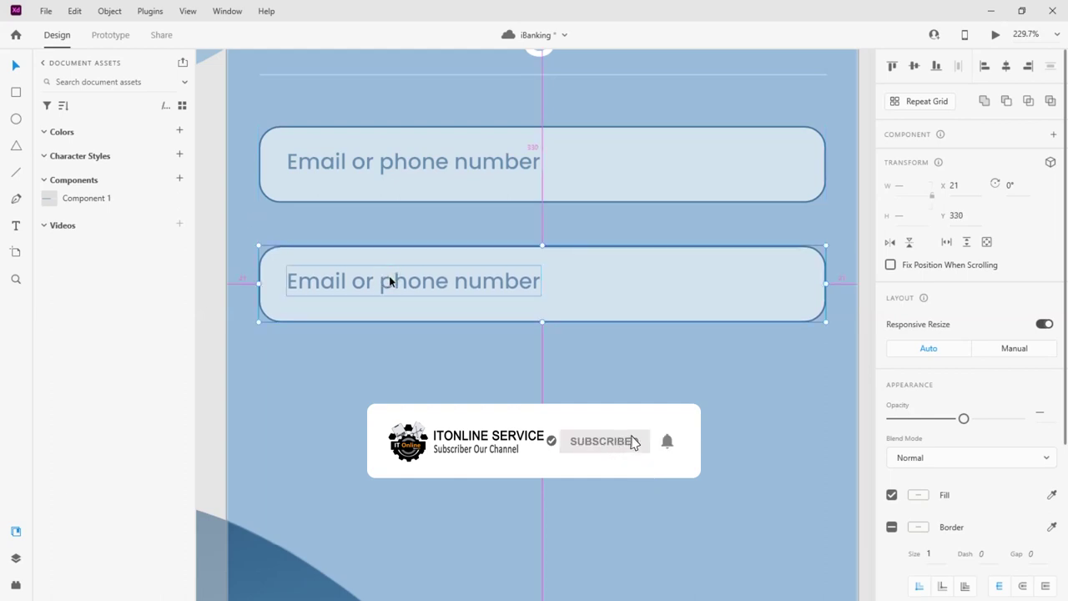
pyautogui.doubleClick(343, 282)
pyautogui.doubleClick(344, 285)
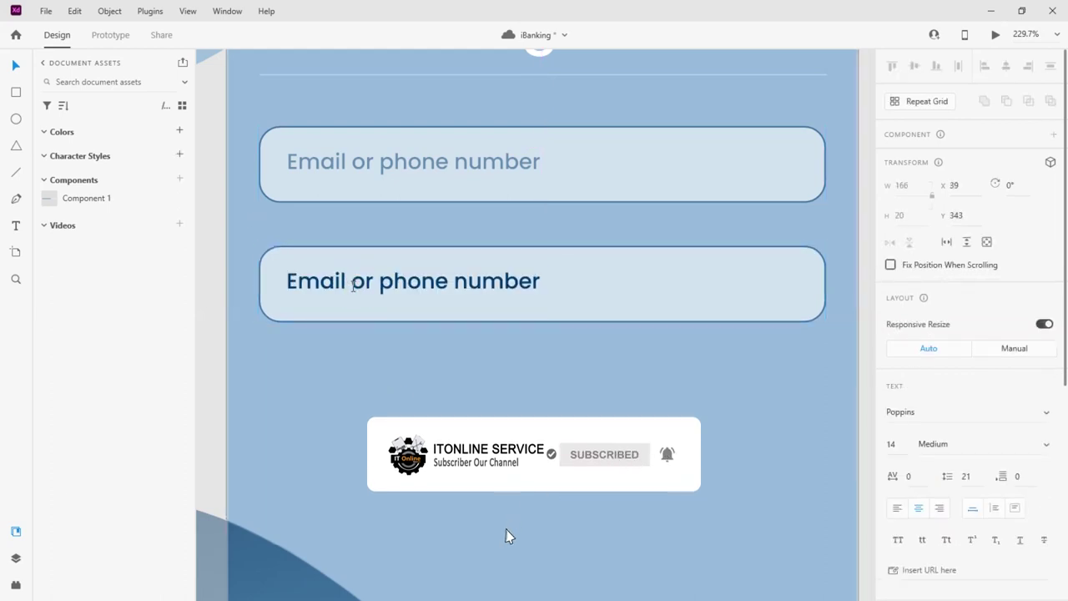
pyautogui.tripleClick(381, 284)
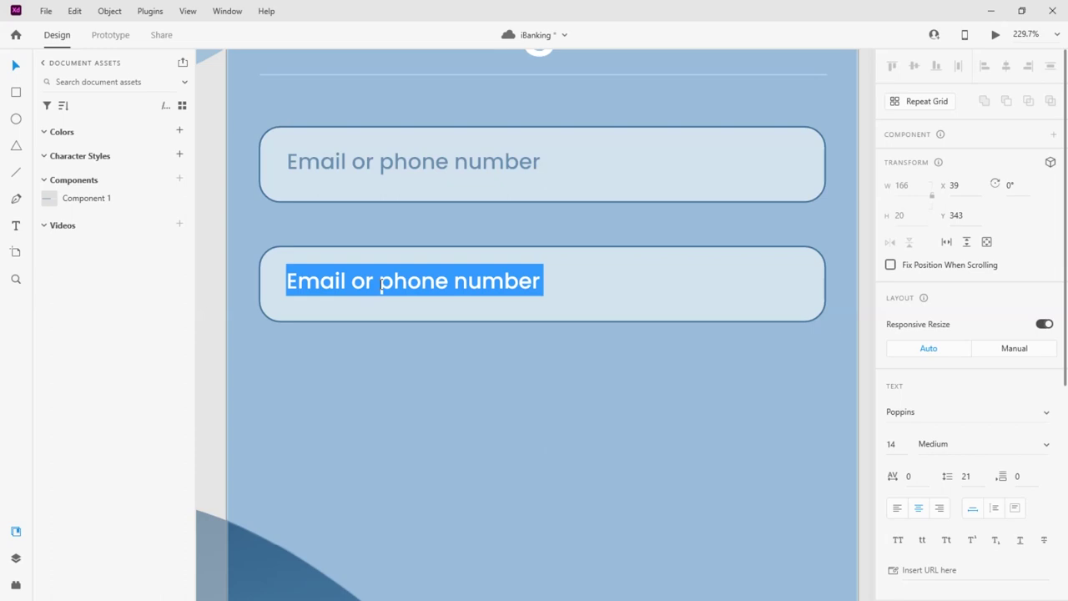
pyautogui.press('Escape')
pyautogui.click(15, 66)
pyautogui.click(384, 291)
pyautogui.doubleClick(415, 287)
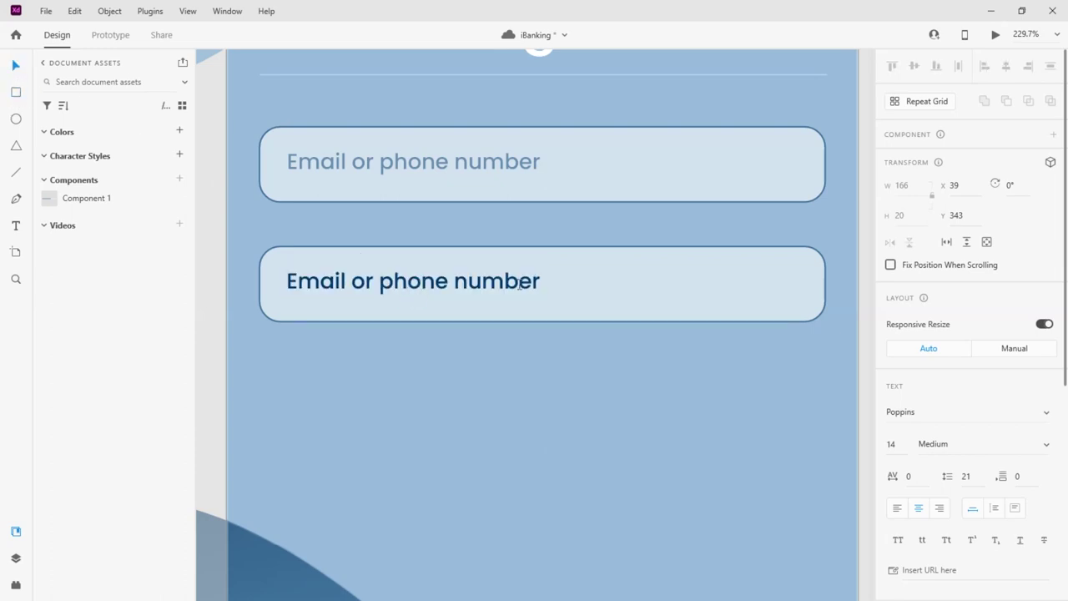
pyautogui.tripleClick(439, 287)
pyautogui.press('Right')
pyautogui.tripleClick(508, 281)
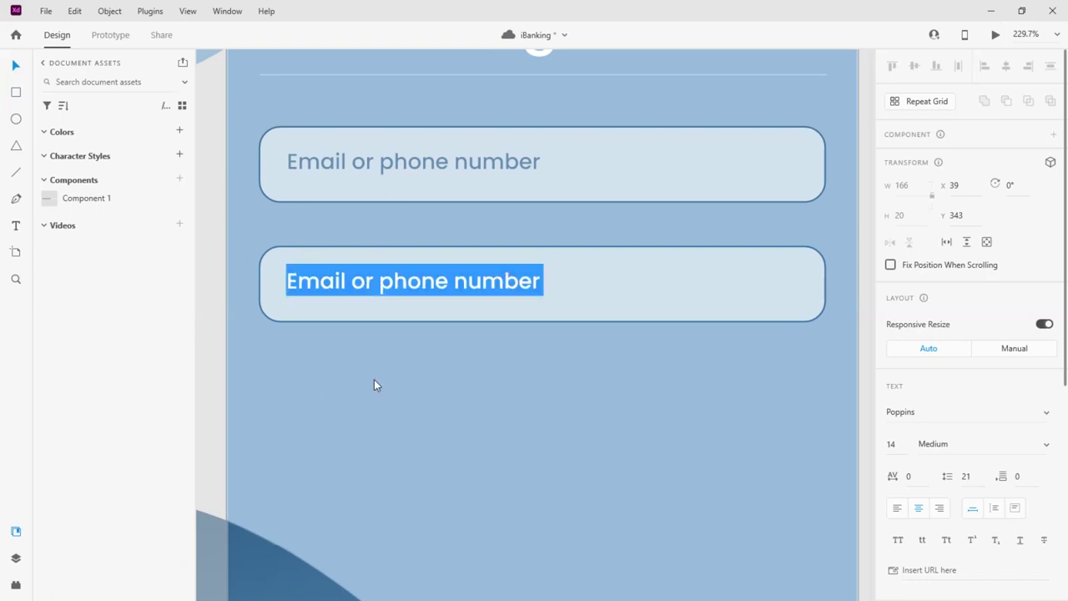
pyautogui.click(15, 66)
# Vertically centre each field's placeholder in its box with Align Middle
pyautogui.click(498, 465)
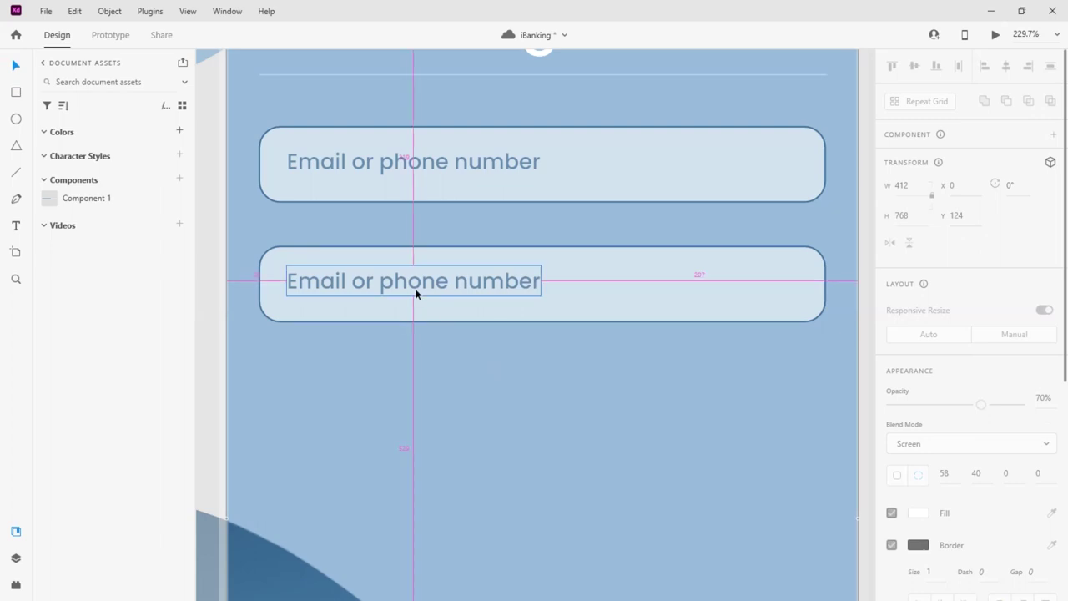
pyautogui.scroll(-5, 416, 294)
pyautogui.scroll(-1, 729, 275)
pyautogui.click(729, 274)
pyautogui.scroll(1, 648, 308)
pyautogui.scroll(-3, 644, 308)
pyautogui.scroll(2, 642, 305)
pyautogui.scroll(3, 460, 257)
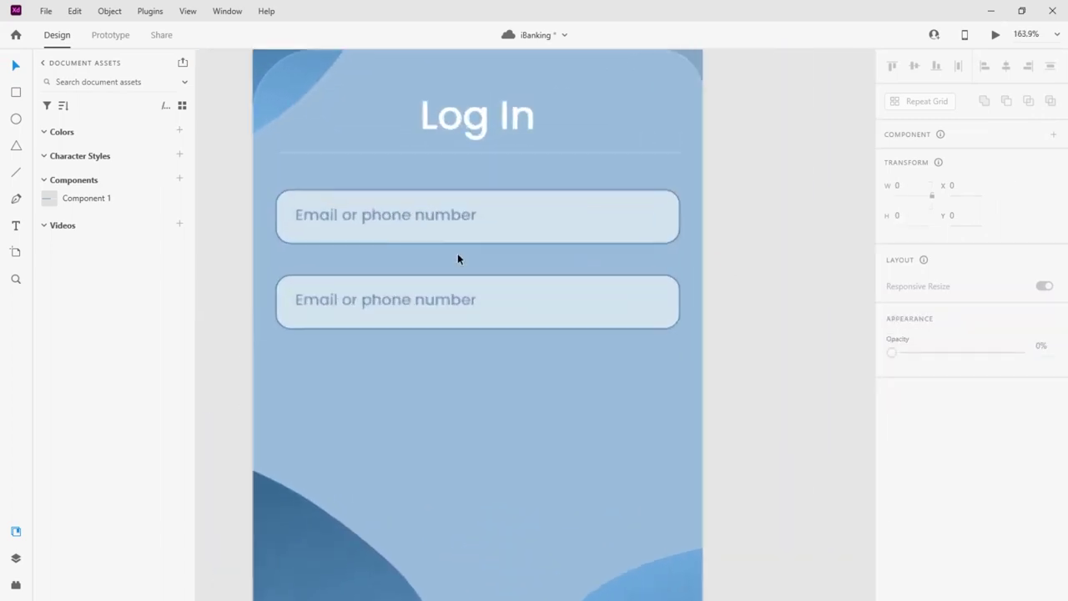
pyautogui.click(513, 222)
pyautogui.click(523, 215)
pyautogui.keyDown('shift'); pyautogui.click(515, 296); pyautogui.keyUp('shift')
pyautogui.click(501, 368)
pyautogui.click(449, 304)
pyautogui.click(913, 66)
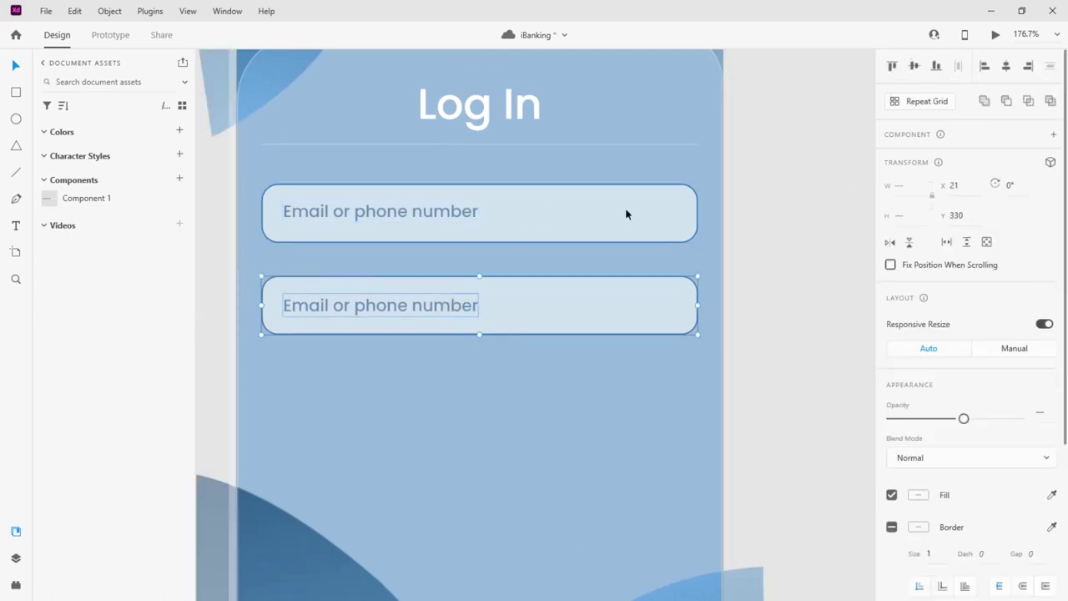
pyautogui.moveTo(579, 256); pyautogui.dragTo(464, 210)
pyautogui.click(913, 66)
pyautogui.click(467, 378)
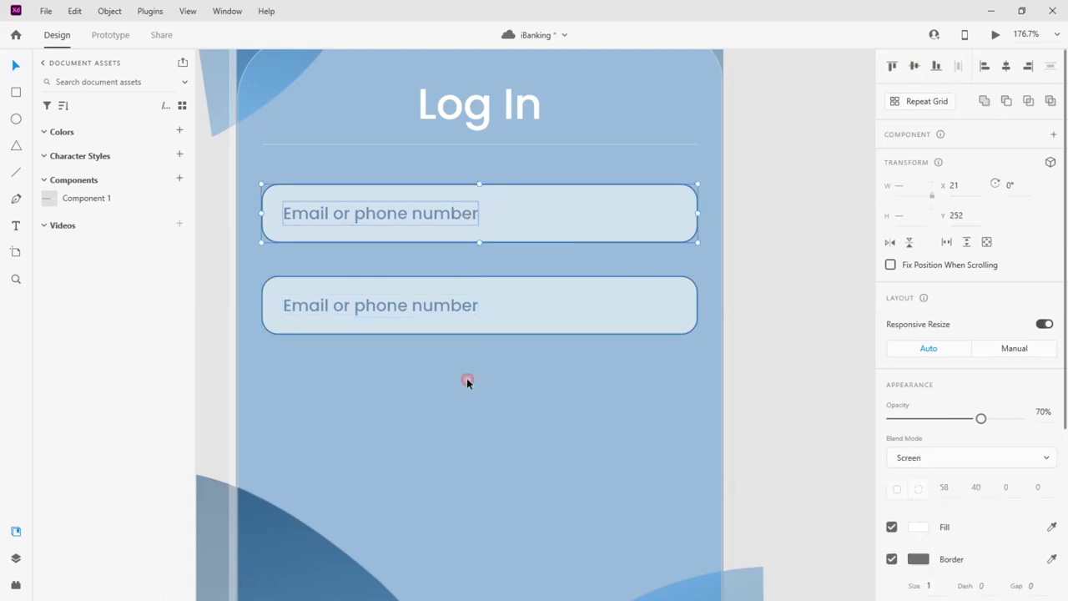
# Lower both input fields and duplicate the second field's box below them
pyautogui.scroll(-5, 461, 377)
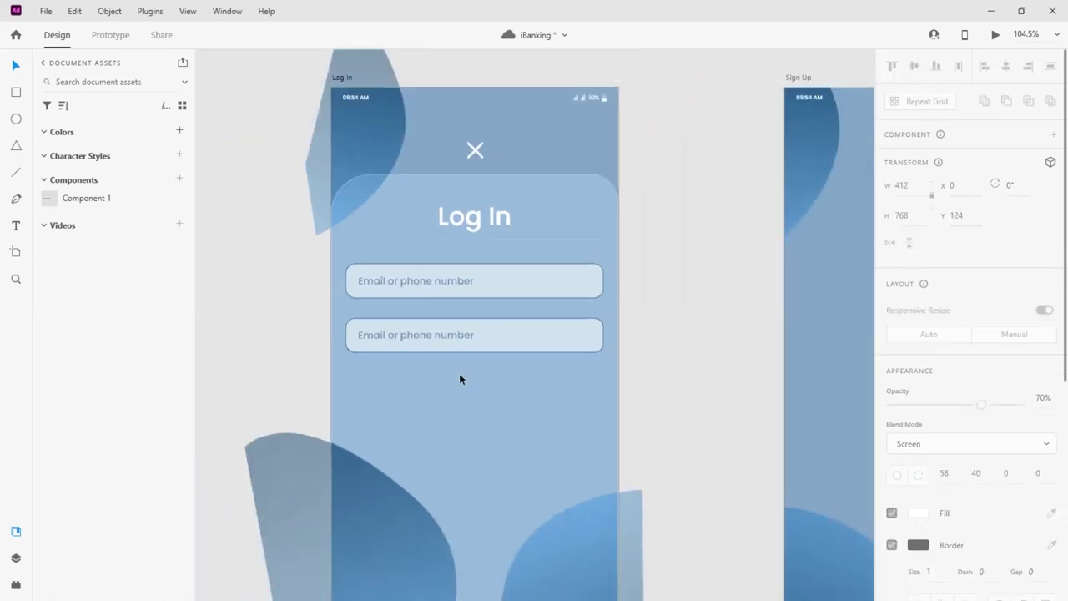
pyautogui.moveTo(414, 319); pyautogui.dragTo(523, 354)
pyautogui.click(653, 237)
pyautogui.scroll(-2, 651, 250)
pyautogui.click(521, 241)
pyautogui.scroll(-5, 641, 325)
pyautogui.scroll(4, 643, 326)
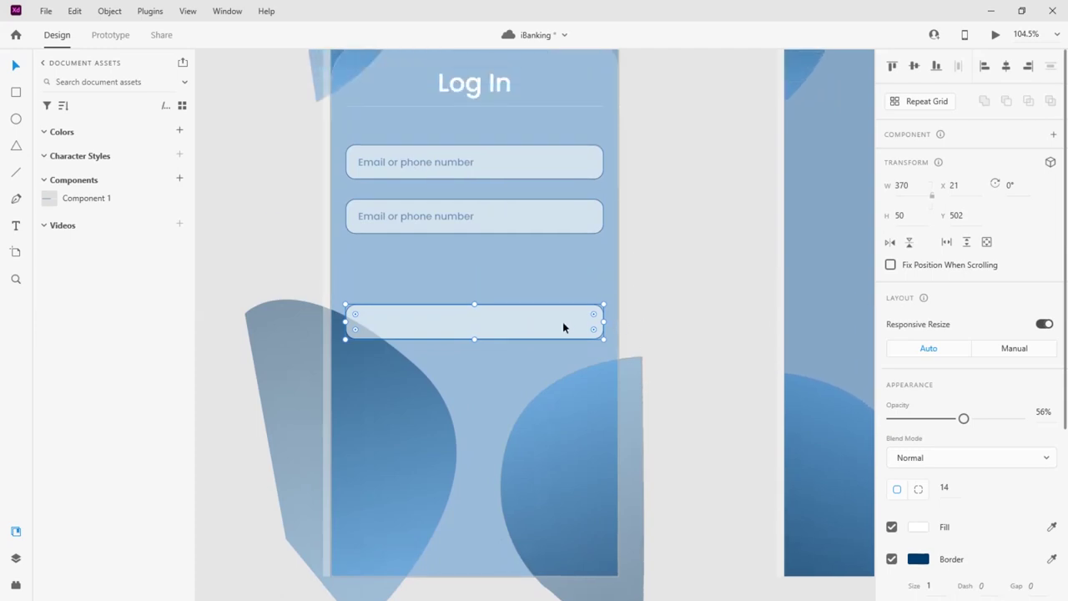
pyautogui.scroll(-2, 916, 426)
# Fill the new box with dark blue #003B6D, remove its border and set opacity to 100%
pyautogui.click(915, 365)
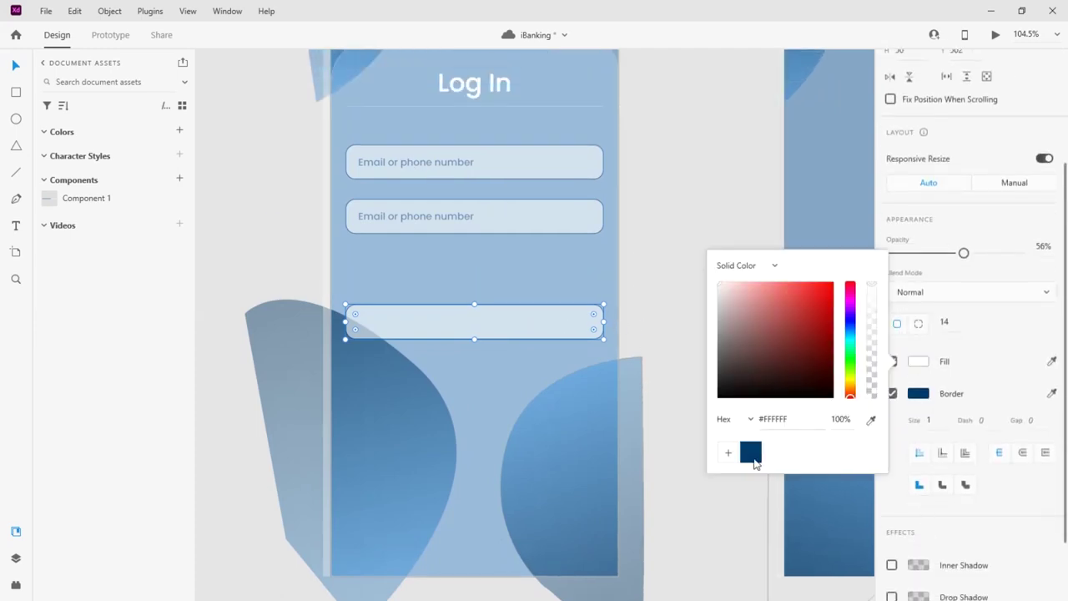
pyautogui.click(751, 451)
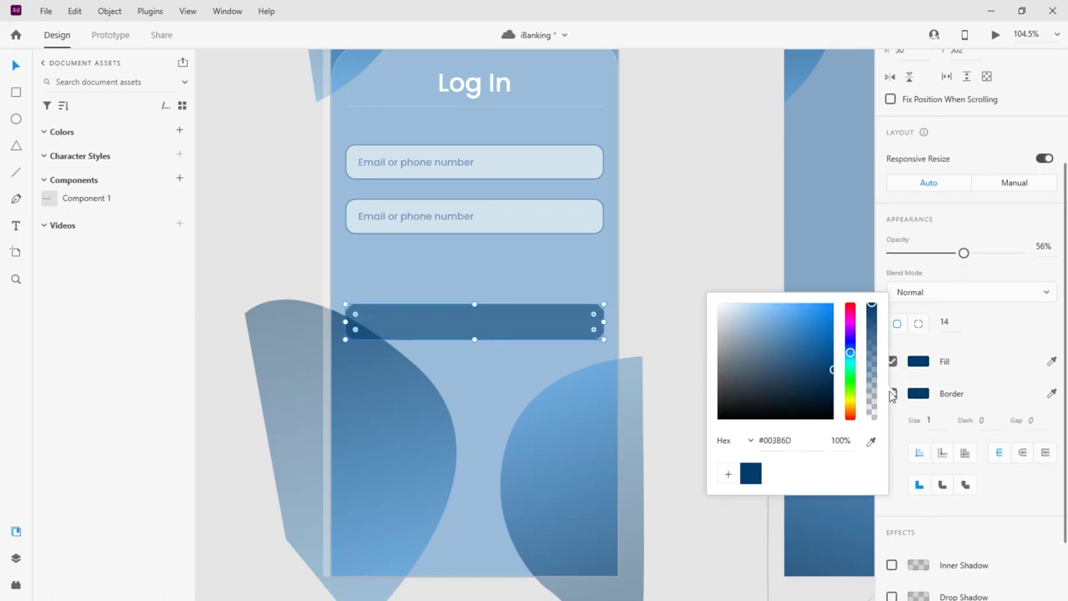
pyautogui.click(893, 395)
pyautogui.click(892, 393)
pyautogui.moveTo(963, 265); pyautogui.dragTo(1021, 265)
# Copy the Log In title onto the button as a size-14 label, centred vertically
pyautogui.click(522, 326)
pyautogui.moveTo(472, 88); pyautogui.dragTo(472, 318)
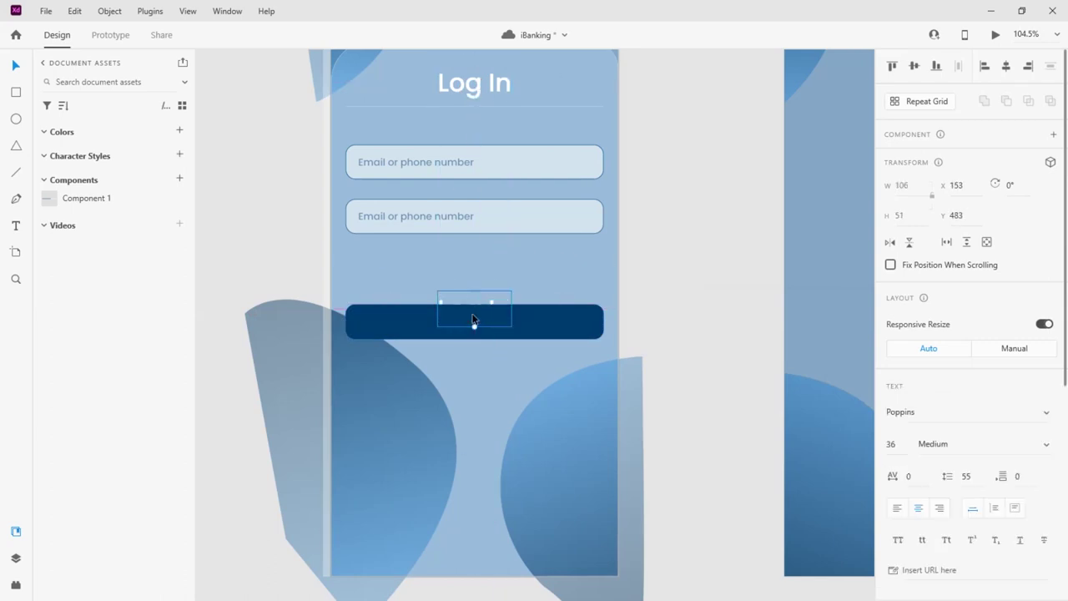
pyautogui.doubleClick(476, 315)
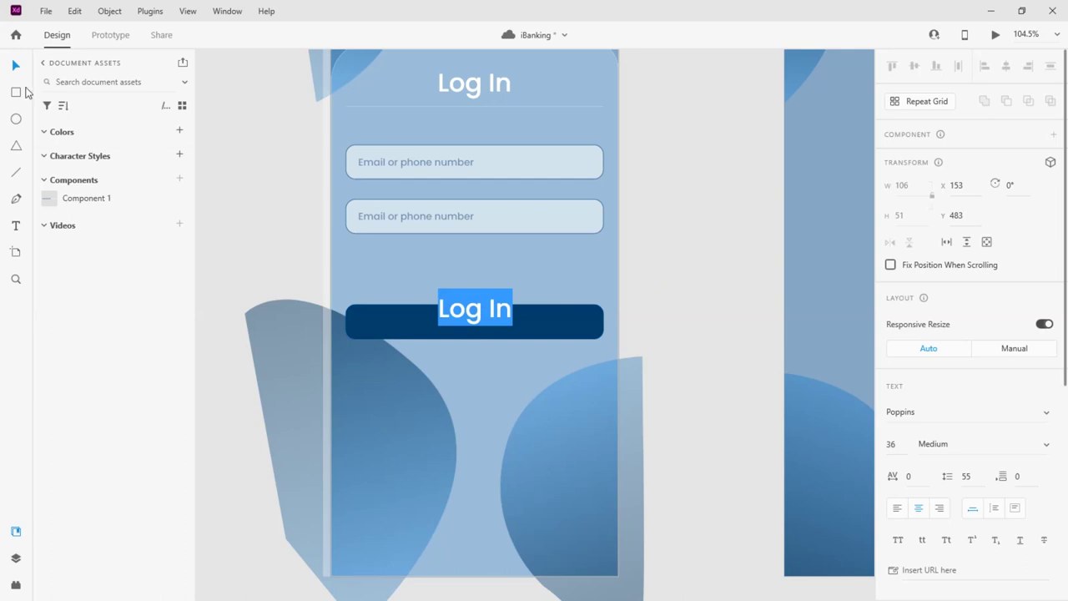
pyautogui.press('Escape')
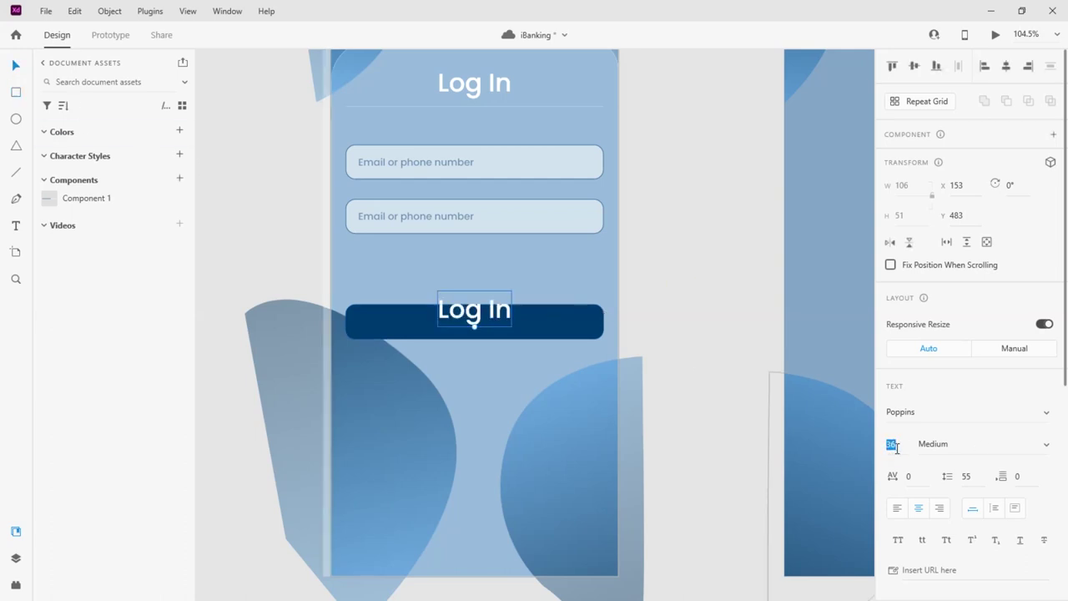
pyautogui.write('14')
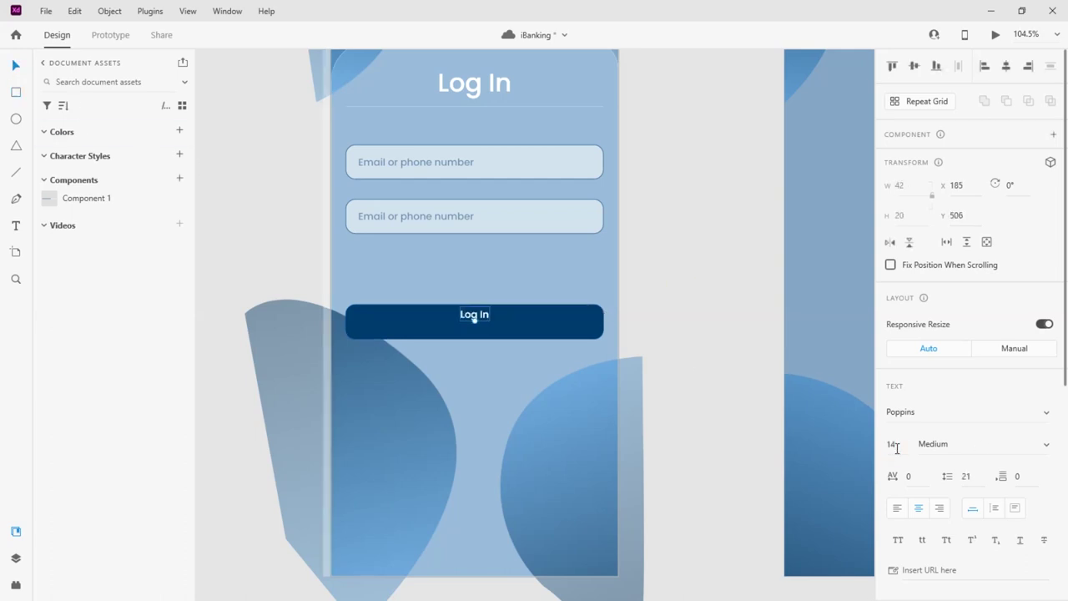
pyautogui.click(521, 322)
pyautogui.click(914, 66)
pyautogui.click(727, 281)
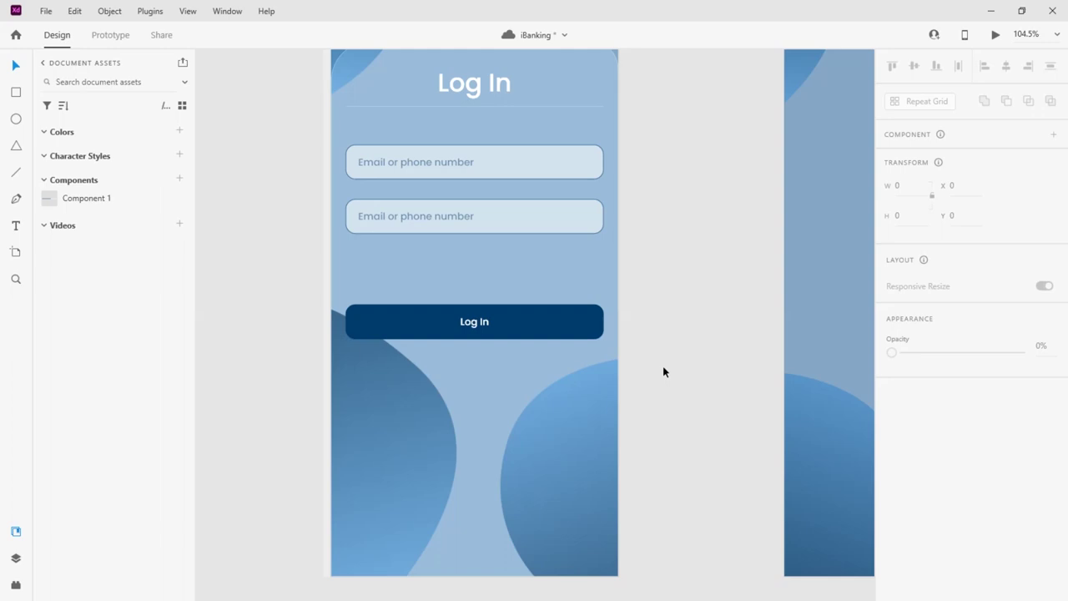
pyautogui.scroll(3, 662, 367)
pyautogui.scroll(-1, 662, 367)
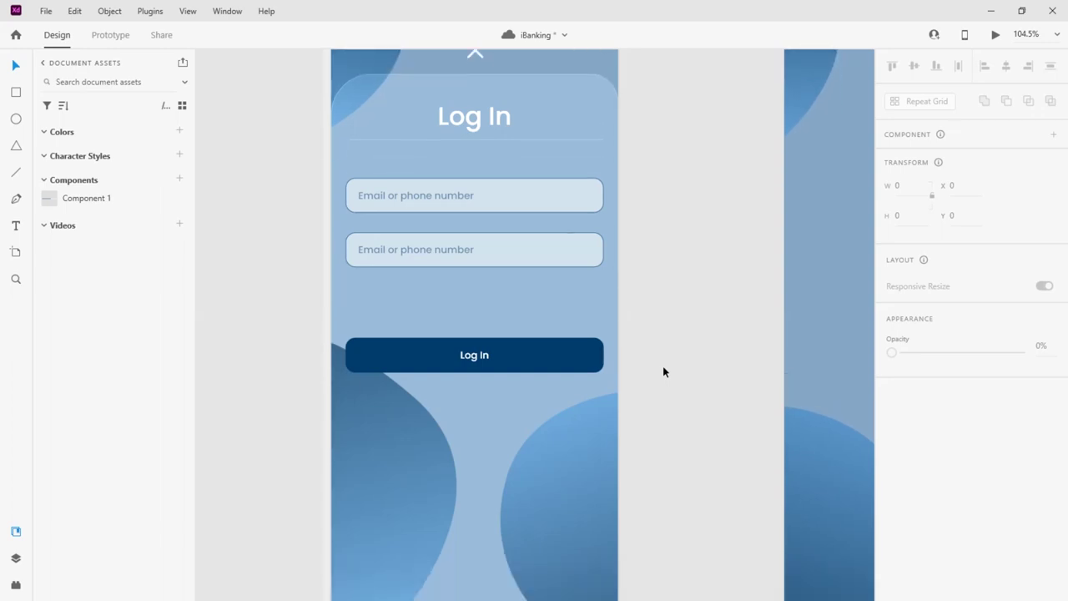
# Draw a small square below the second field and give it a dark-blue border
pyautogui.scroll(5, 365, 282)
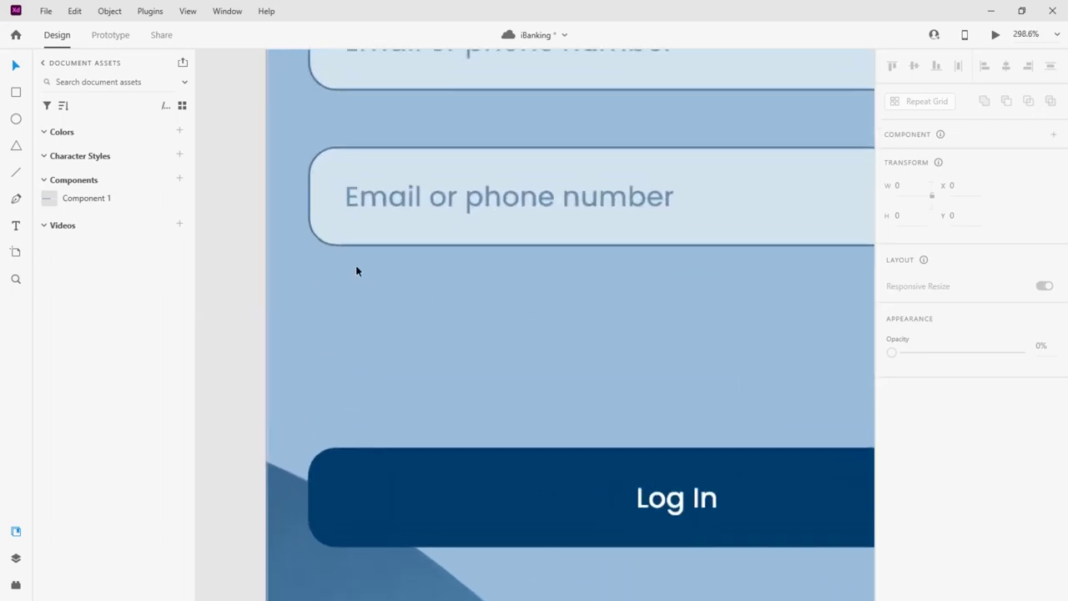
pyautogui.click(16, 93)
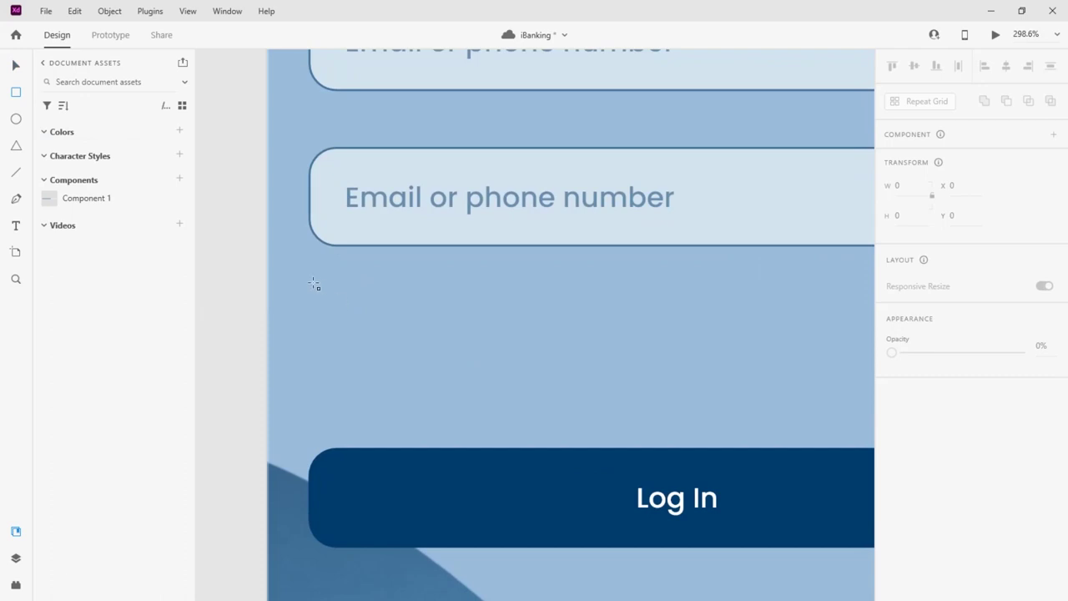
pyautogui.moveTo(308, 302); pyautogui.dragTo(344, 338)
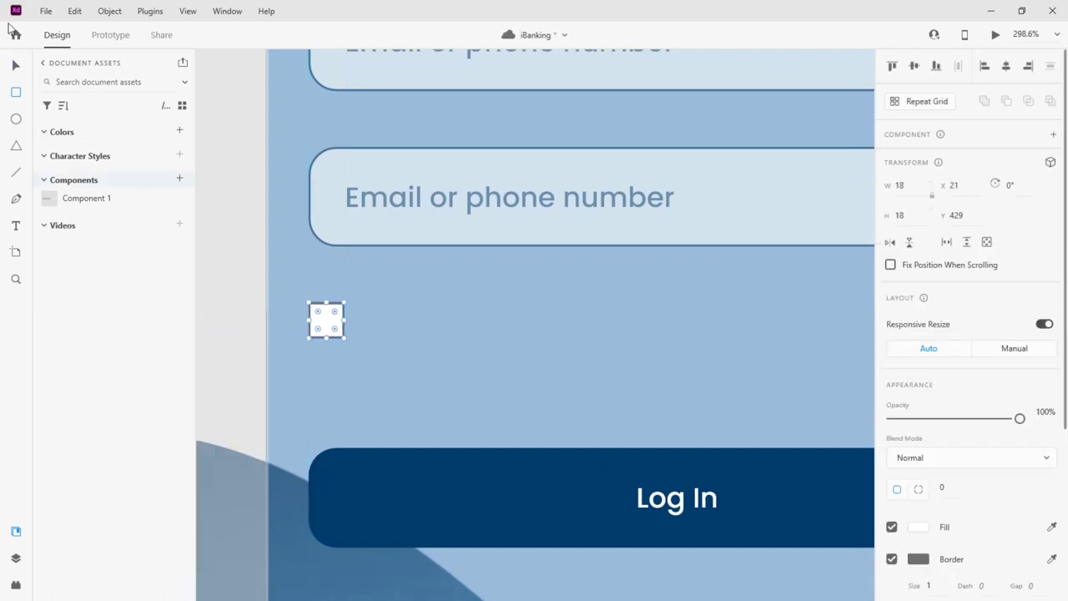
pyautogui.click(15, 69)
pyautogui.scroll(-3, 895, 415)
pyautogui.click(917, 393)
pyautogui.click(750, 473)
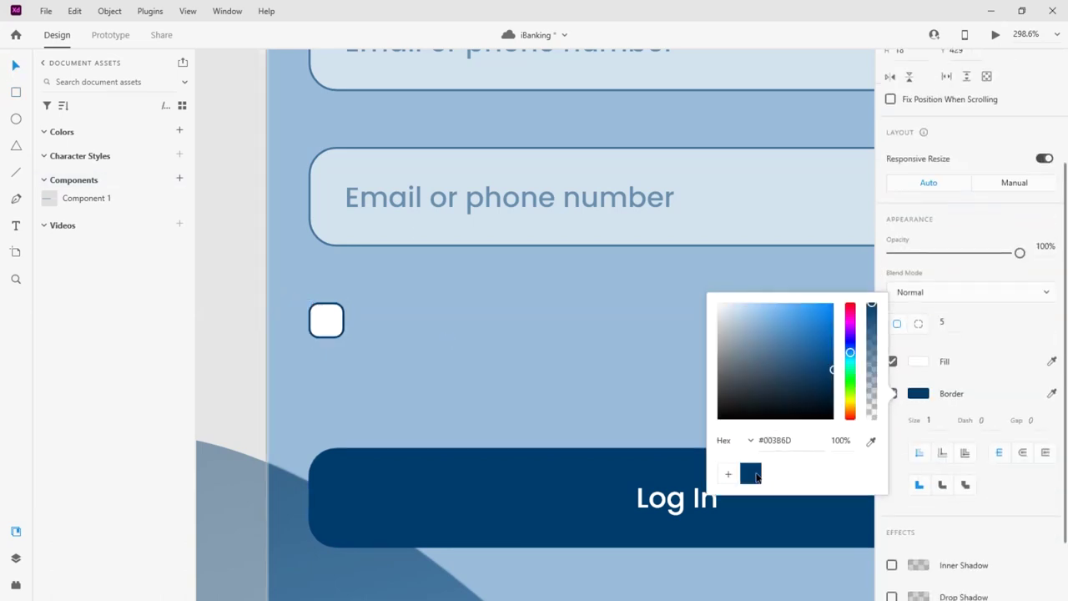
# Set the checkbox square to 50% opacity and place an Email placeholder copy beside it
pyautogui.click(323, 321)
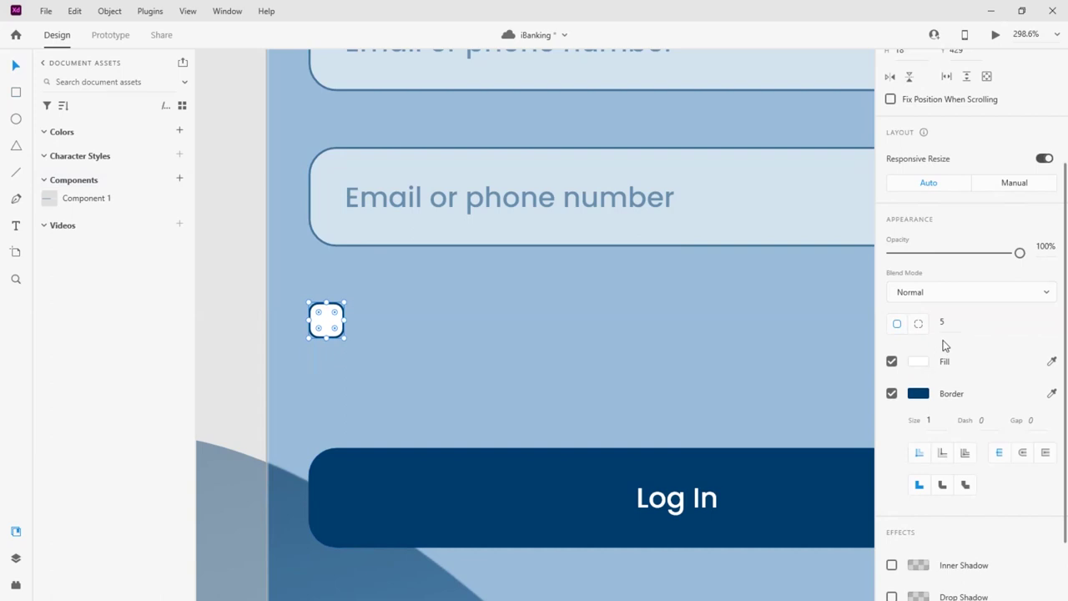
pyautogui.moveTo(1020, 252); pyautogui.dragTo(982, 253)
pyautogui.moveTo(955, 252); pyautogui.dragTo(956, 253)
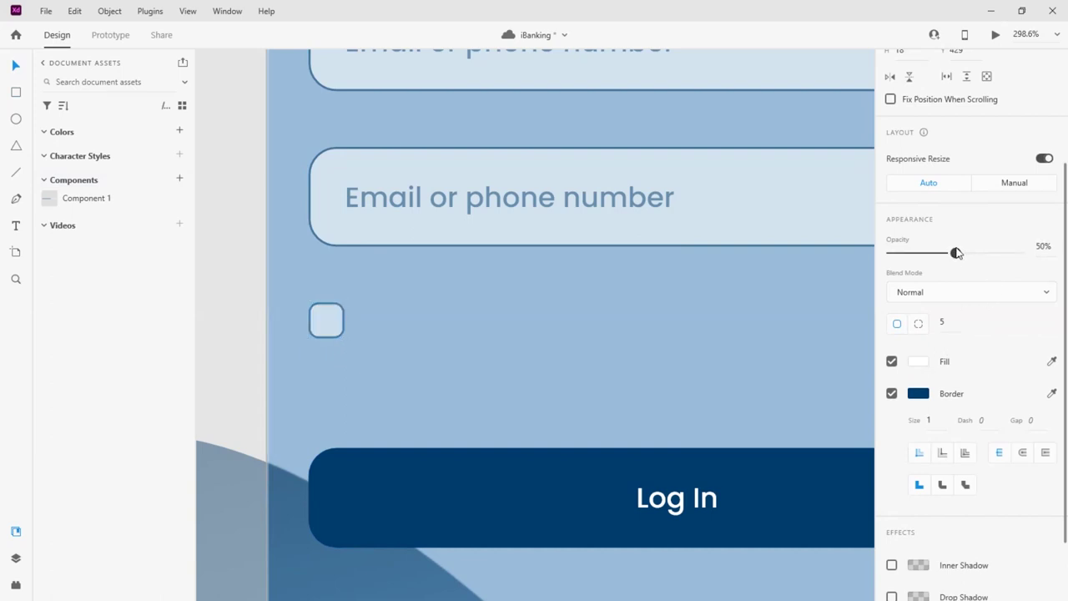
pyautogui.click(394, 210)
pyautogui.moveTo(400, 200); pyautogui.dragTo(379, 319)
# Place text copies at the checkbox row's right end and under Log In, the lower at 100% opacity
pyautogui.scroll(-2, 200, 330)
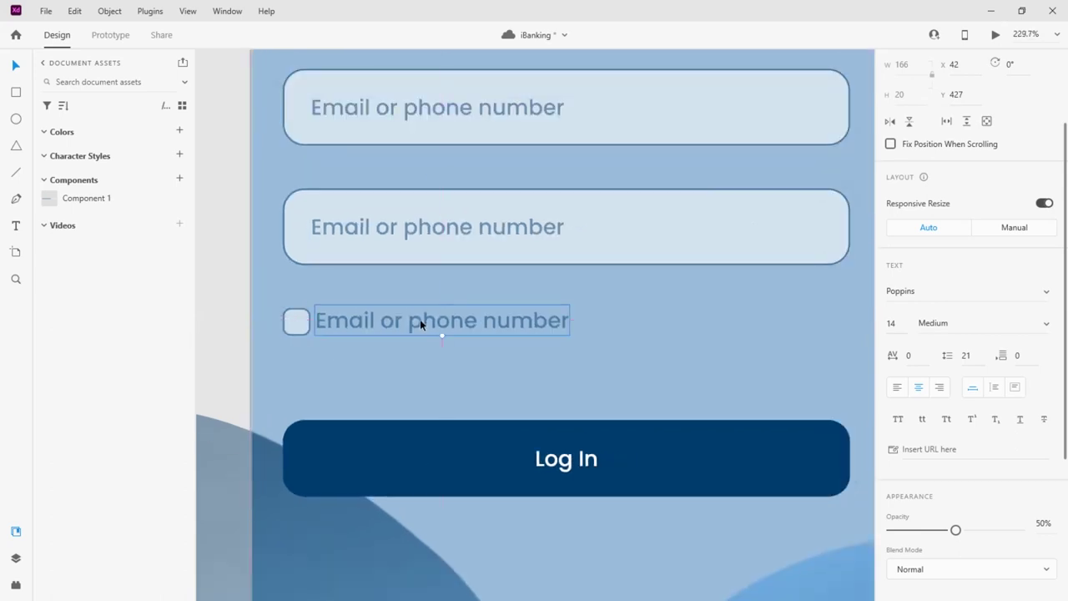
pyautogui.scroll(-1, 421, 326)
pyautogui.moveTo(436, 286); pyautogui.dragTo(714, 284)
pyautogui.scroll(-3, 559, 319)
pyautogui.scroll(4, 622, 311)
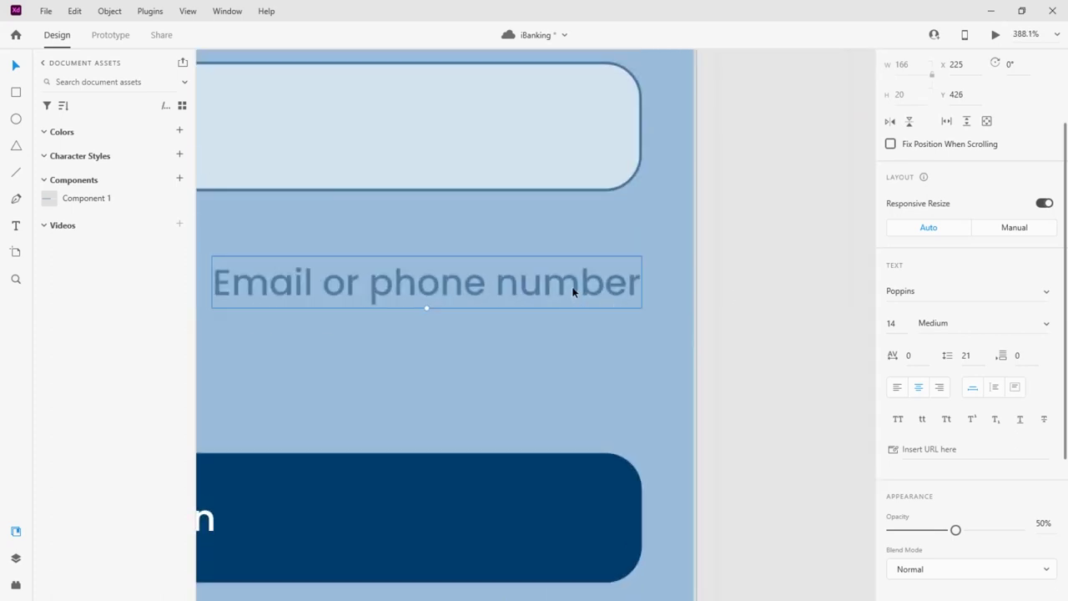
pyautogui.scroll(-4, 759, 296)
pyautogui.scroll(-2, 483, 267)
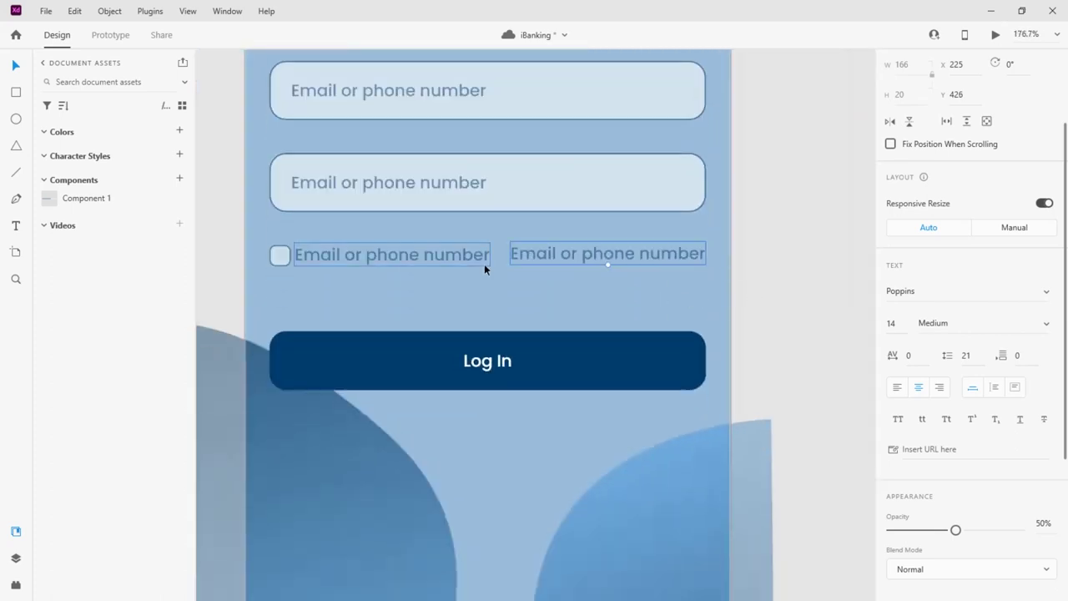
pyautogui.moveTo(555, 225); pyautogui.dragTo(434, 402)
pyautogui.press('Left')
pyautogui.press('Left')
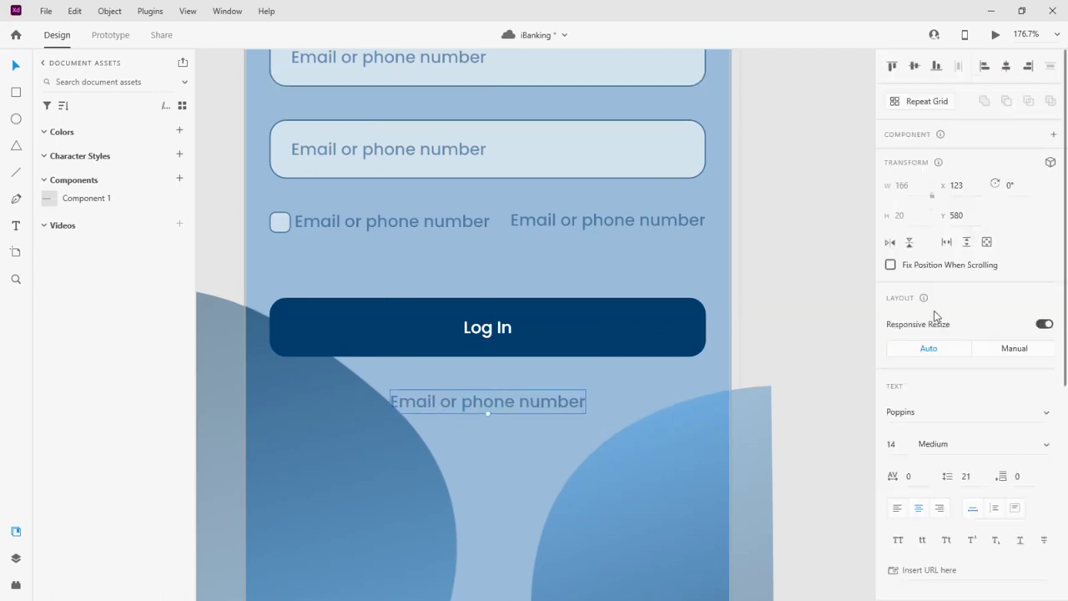
pyautogui.scroll(-4, 970, 326)
pyautogui.moveTo(956, 320); pyautogui.dragTo(1041, 326)
# Line up the right-hand label with the checkbox label on their middles
pyautogui.click(565, 223)
pyautogui.moveTo(610, 228); pyautogui.dragTo(612, 230)
pyautogui.keyDown('shift'); pyautogui.click(482, 224); pyautogui.keyUp('shift')
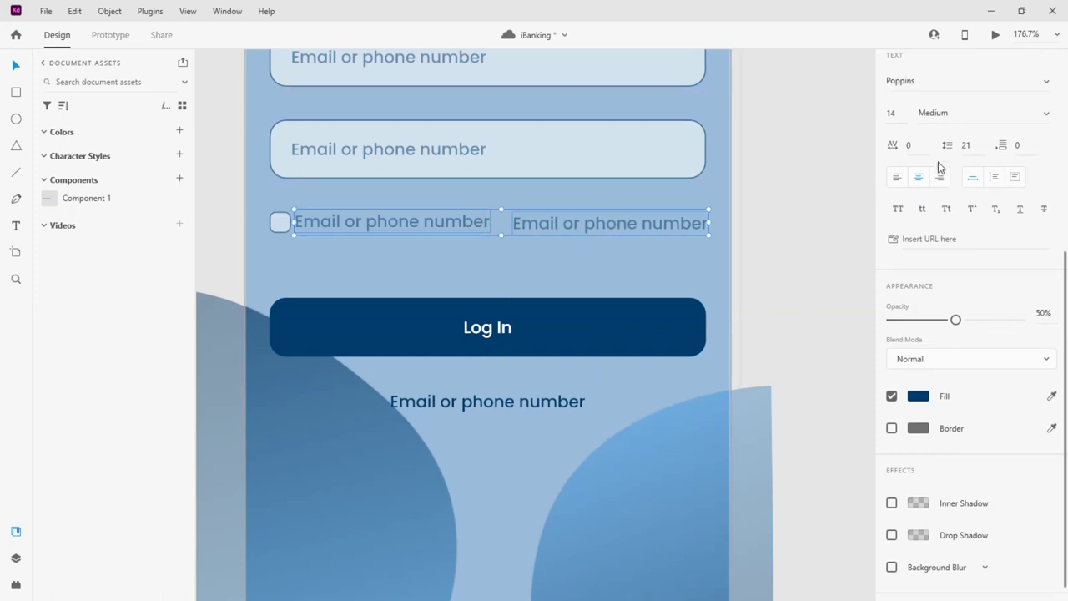
pyautogui.click(915, 70)
pyautogui.click(547, 254)
pyautogui.moveTo(265, 247); pyautogui.dragTo(647, 210)
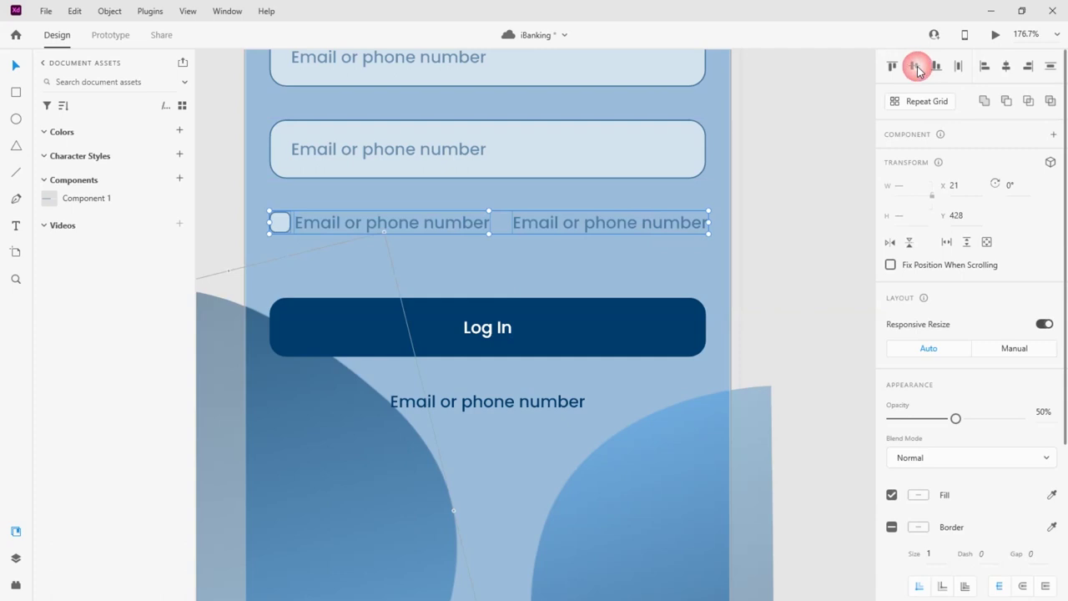
pyautogui.click(792, 197)
pyautogui.click(321, 227)
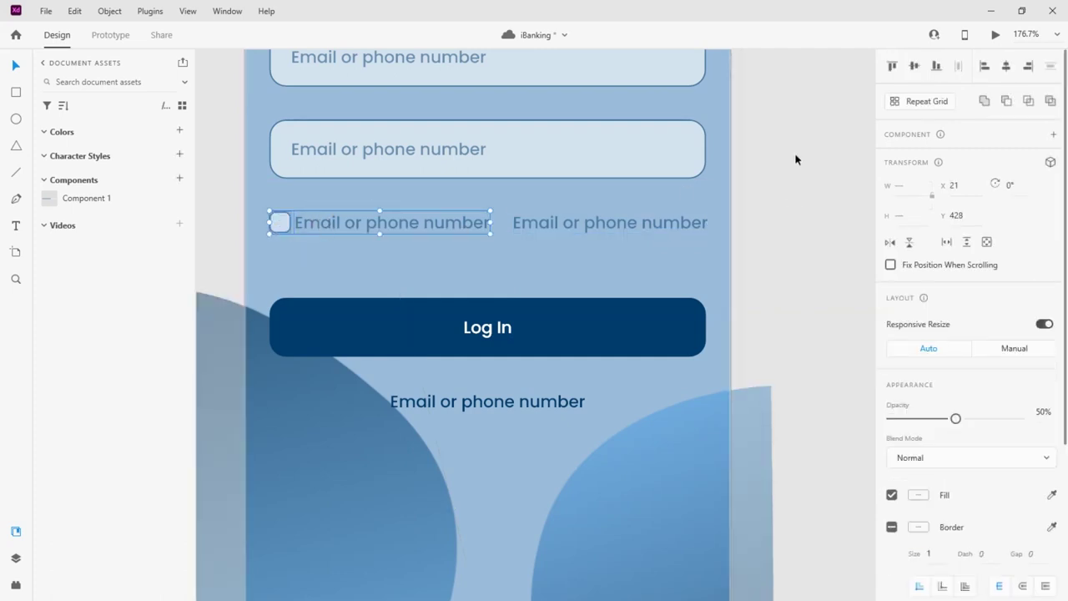
pyautogui.click(740, 216)
pyautogui.scroll(-5, 721, 309)
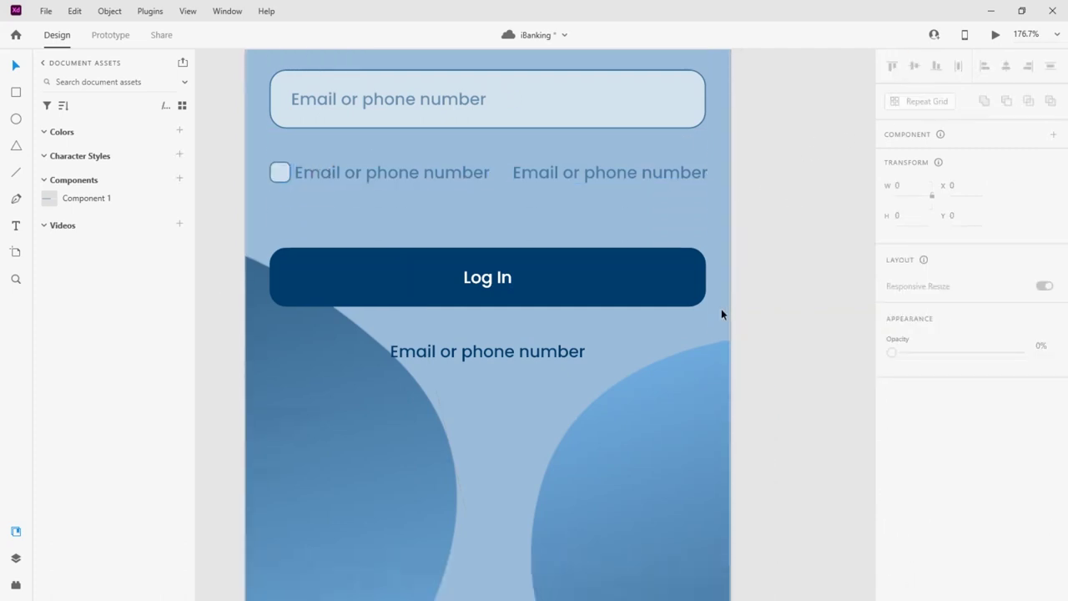
# Move the login form group further down the artboard
pyautogui.scroll(-5, 455, 306)
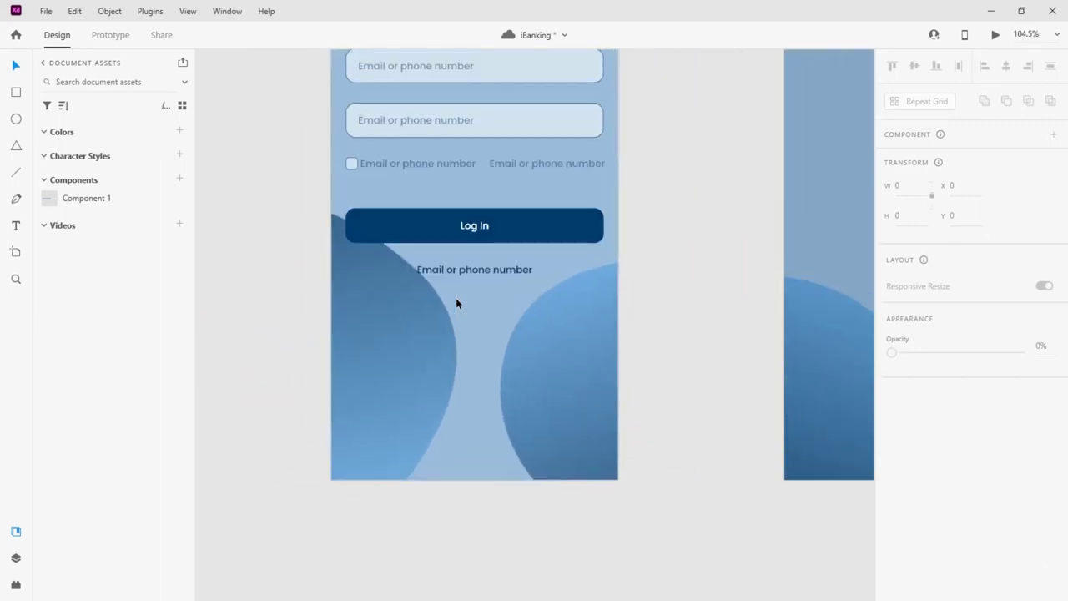
pyautogui.scroll(1, 455, 304)
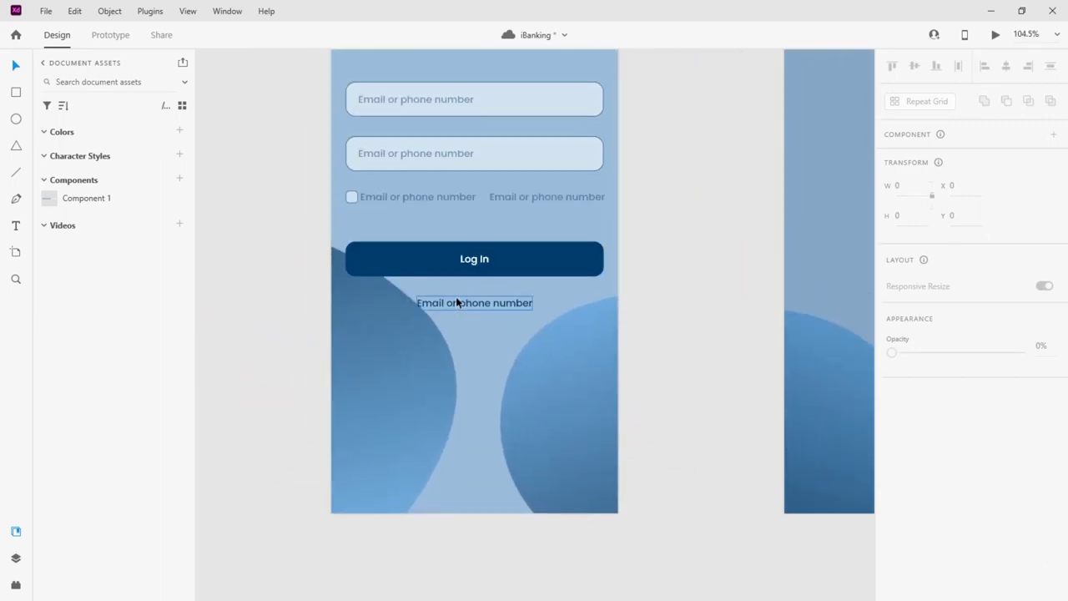
pyautogui.scroll(3, 456, 297)
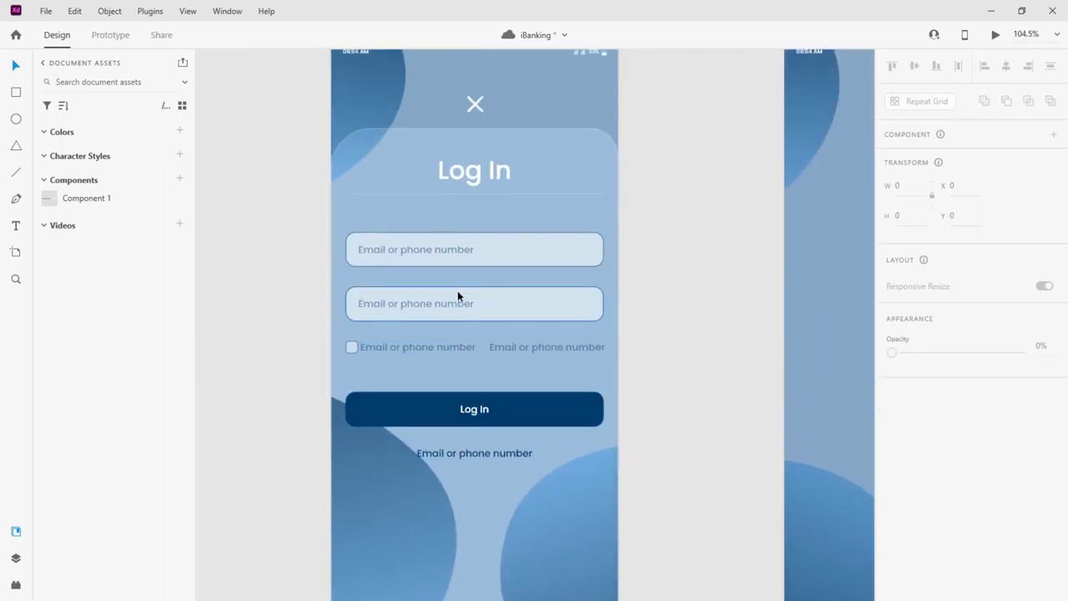
pyautogui.scroll(2, 457, 294)
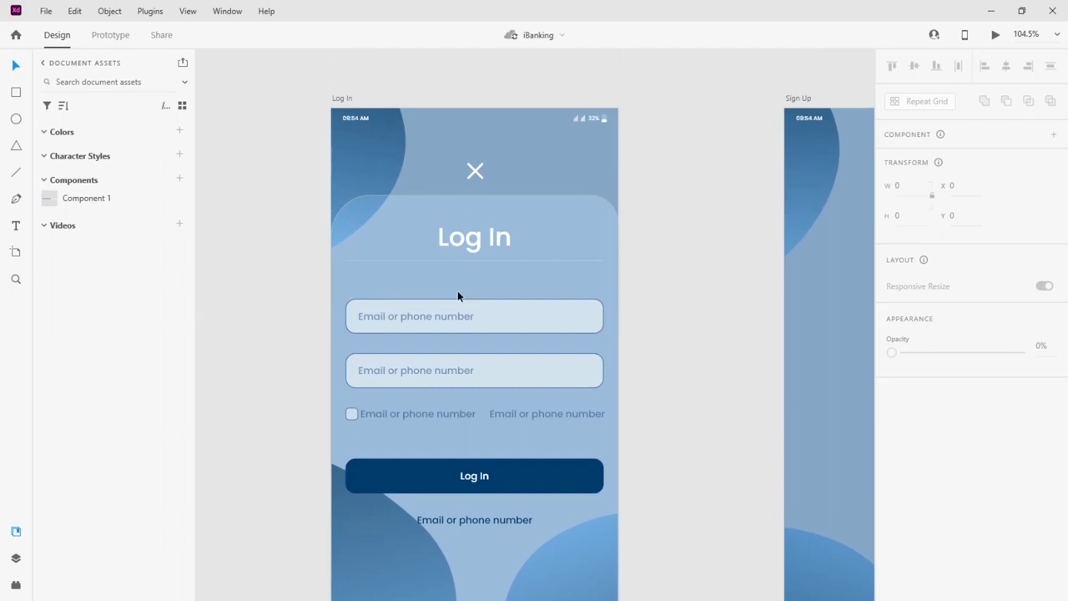
pyautogui.scroll(-2, 457, 297)
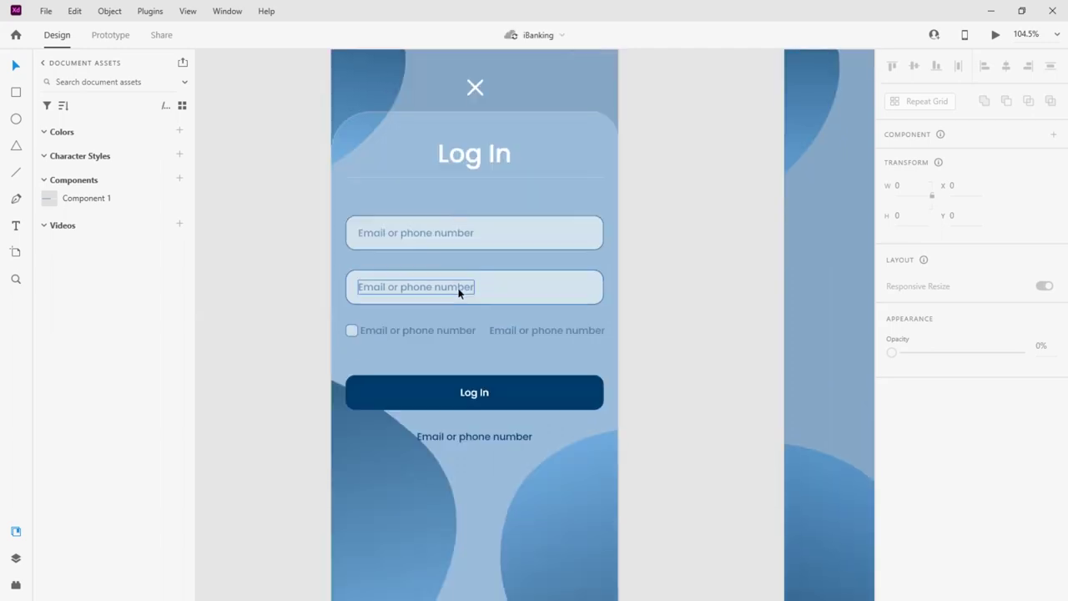
pyautogui.click(367, 477)
pyautogui.keyDown('shift'); pyautogui.click(560, 155); pyautogui.keyUp('shift')
pyautogui.moveTo(503, 238); pyautogui.dragTo(498, 332)
pyautogui.scroll(-4, 499, 309)
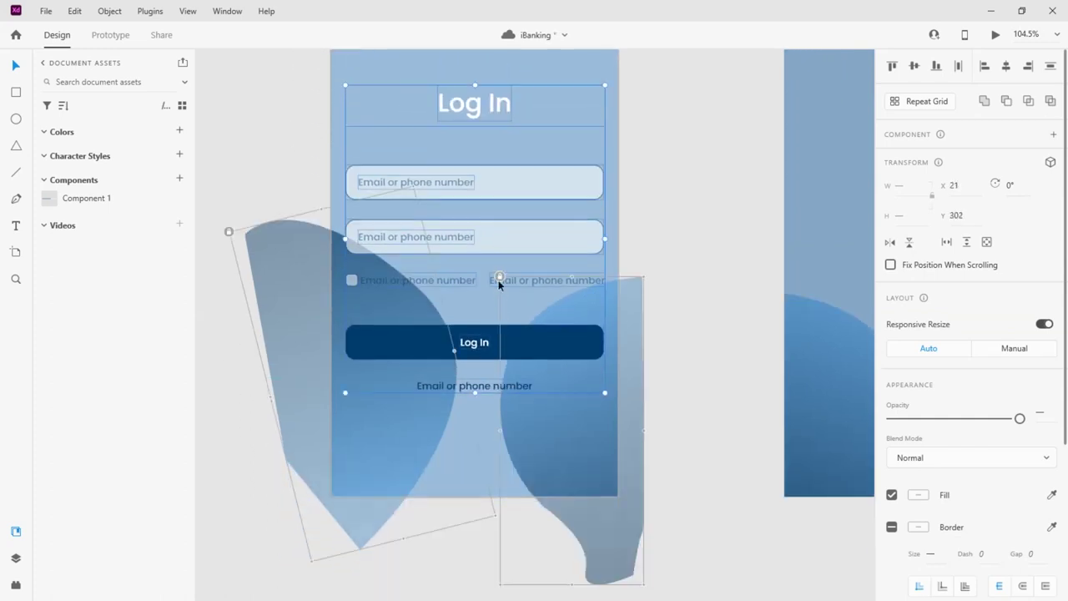
pyautogui.moveTo(489, 245); pyautogui.dragTo(490, 312)
# Lower the bottom text line and shorten the card by pulling its top edge down
pyautogui.doubleClick(499, 457)
pyautogui.moveTo(498, 456); pyautogui.dragTo(496, 478)
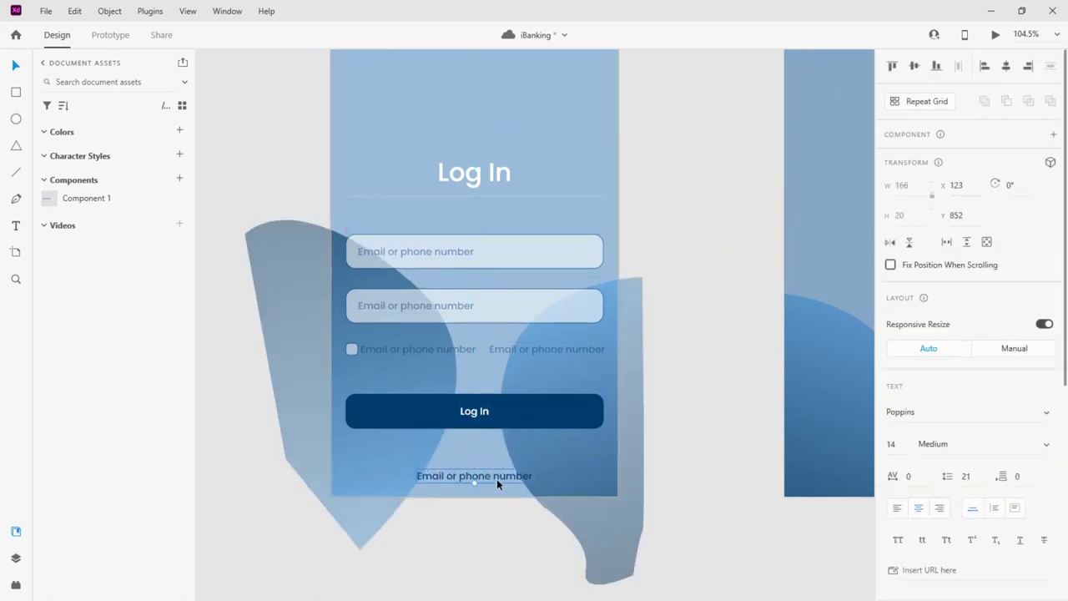
pyautogui.scroll(5, 687, 396)
pyautogui.click(479, 193)
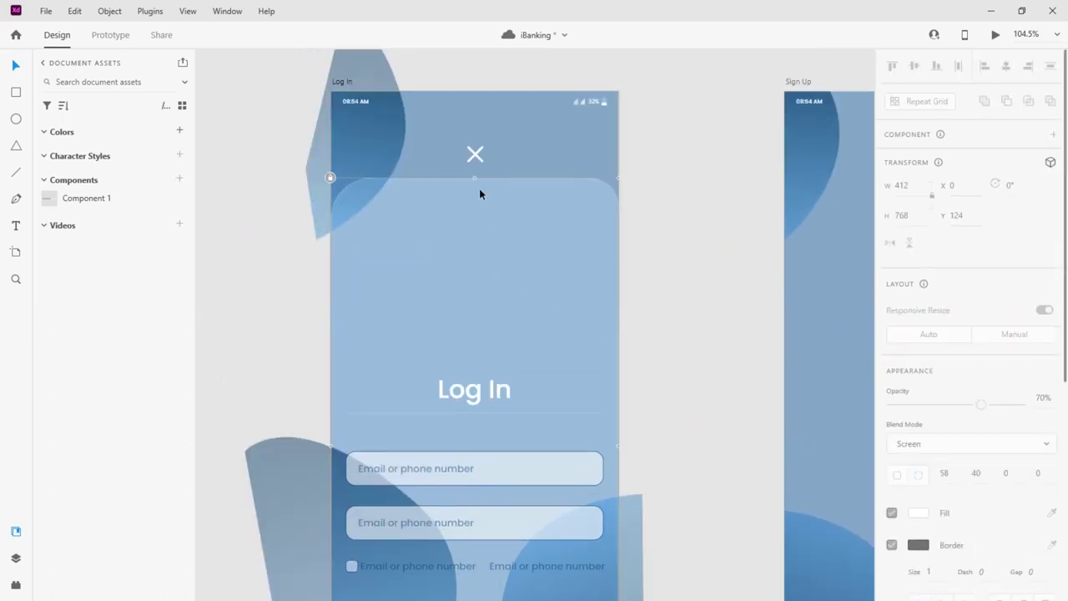
pyautogui.click(331, 178)
pyautogui.moveTo(468, 213); pyautogui.dragTo(468, 358)
# Move the close X icon down to sit just above the card
pyautogui.click(476, 154)
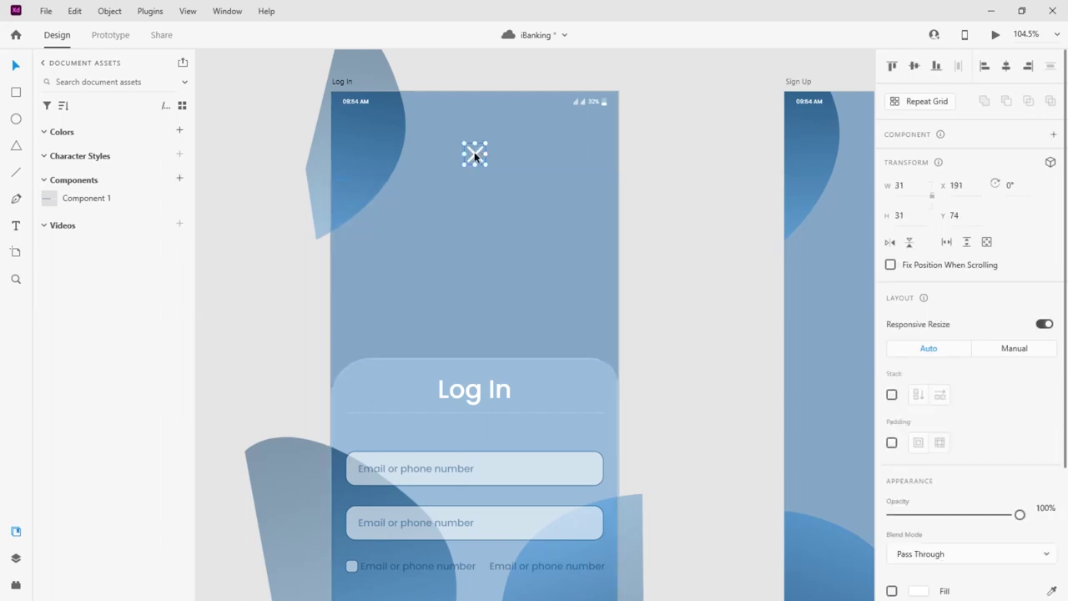
pyautogui.moveTo(474, 156); pyautogui.dragTo(476, 331)
pyautogui.click(668, 330)
pyautogui.scroll(-5, 669, 322)
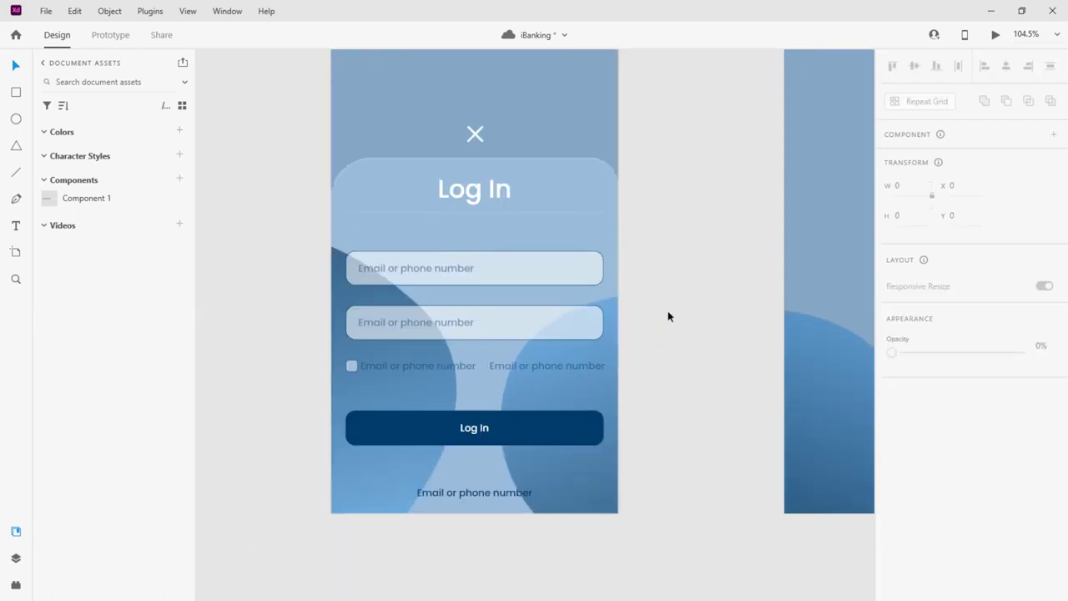
pyautogui.scroll(3, 669, 301)
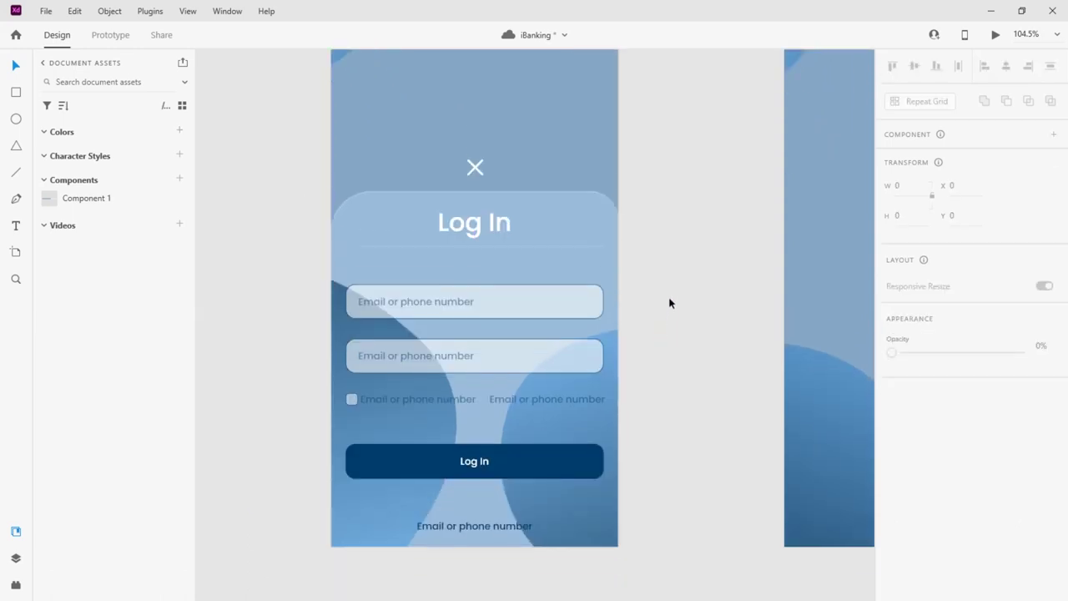
pyautogui.scroll(-3, 515, 171)
pyautogui.scroll(1, 472, 190)
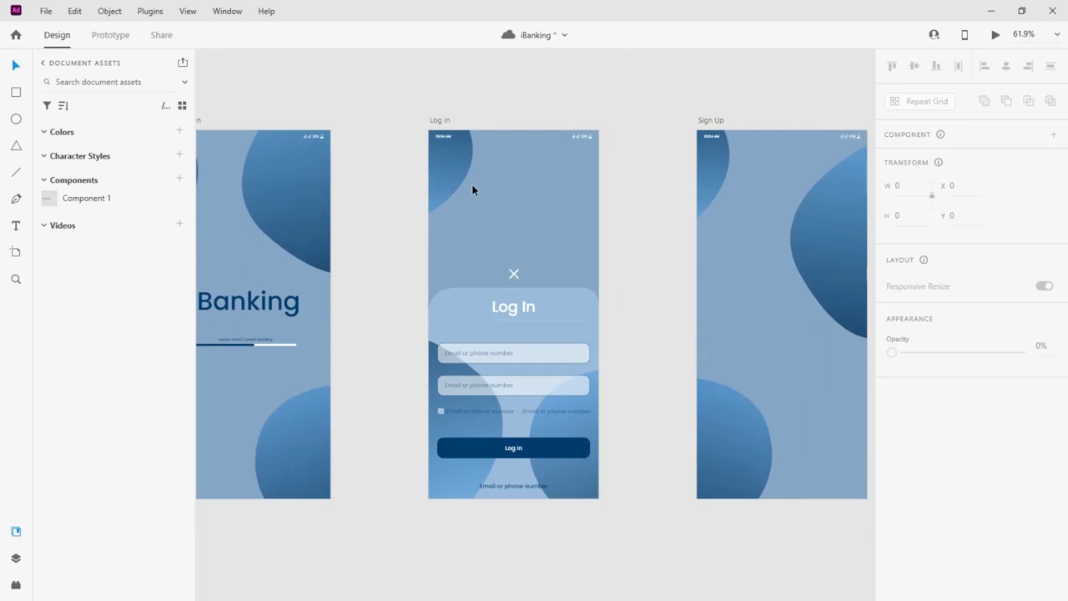
# Paste the blob background onto the Log In artboard and raise the login content
pyautogui.hotkey('ctrl', 'v')
pyautogui.moveTo(472, 190); pyautogui.dragTo(472, 91)
pyautogui.click(636, 424)
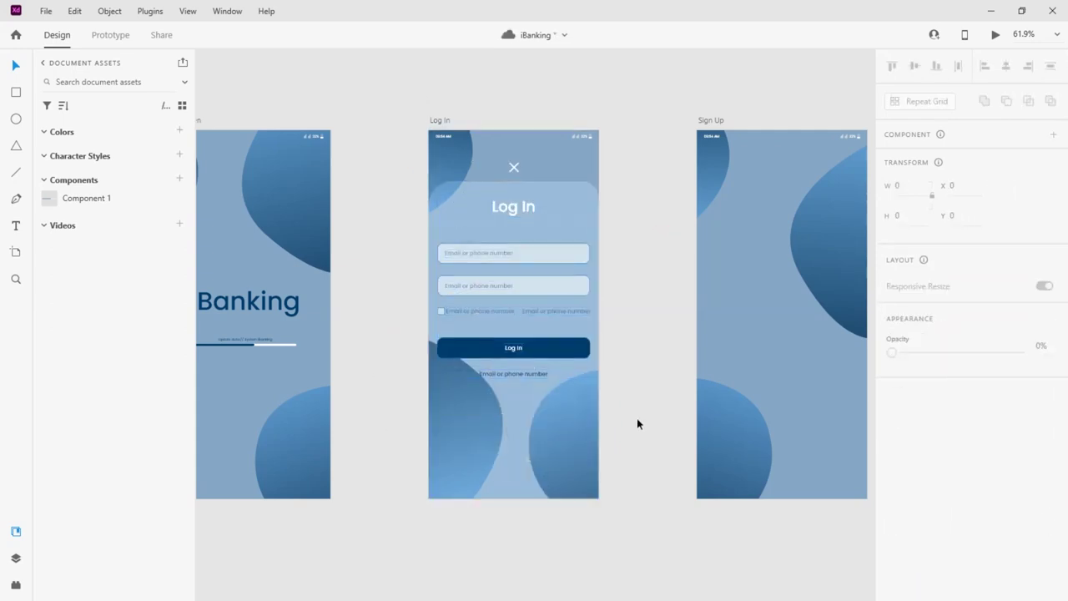
# Group the Log In button shape with its label and shrink it to half width
pyautogui.scroll(2, 505, 294)
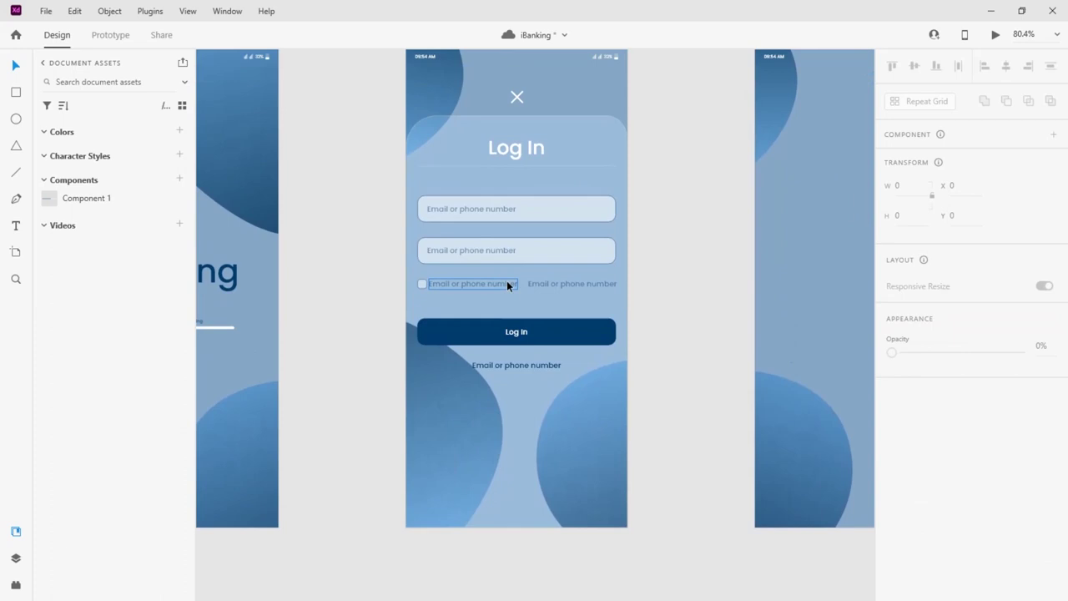
pyautogui.scroll(1, 519, 306)
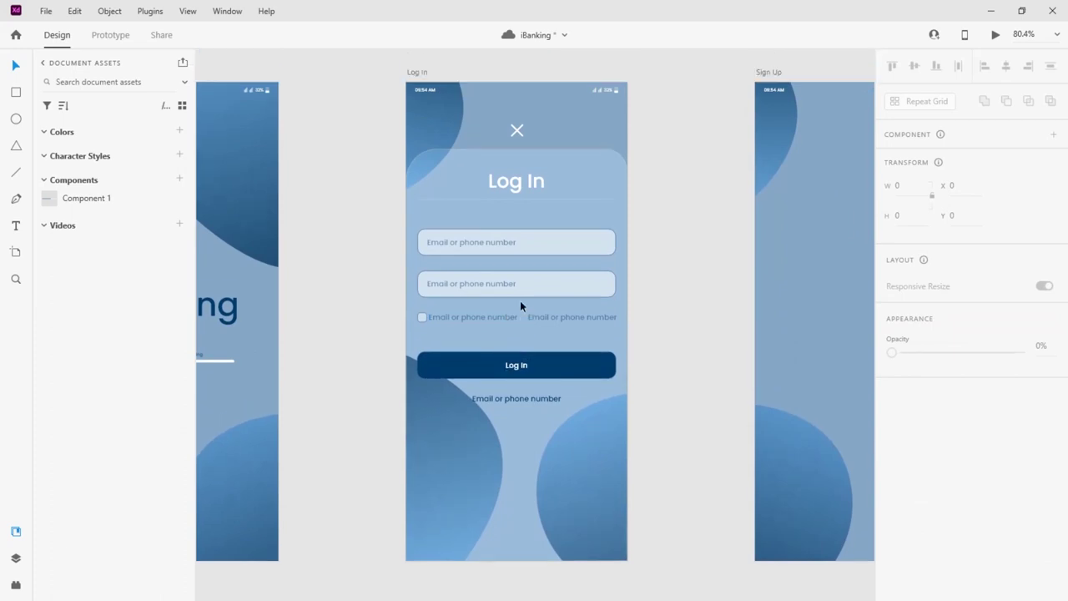
pyautogui.scroll(4, 558, 309)
pyautogui.scroll(2, 460, 308)
pyautogui.scroll(-2, 458, 309)
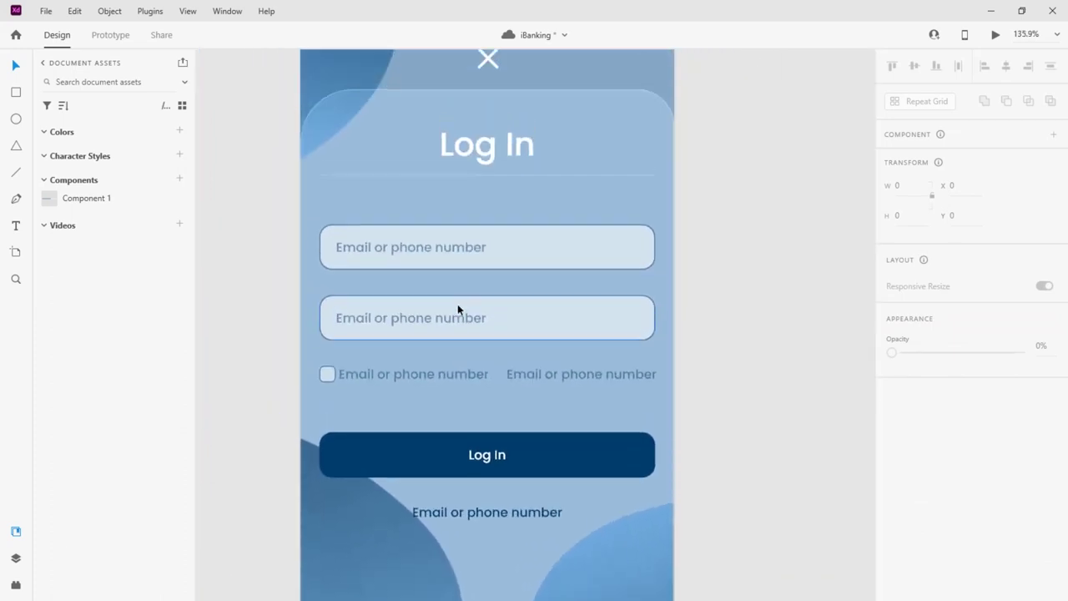
pyautogui.scroll(-5, 457, 308)
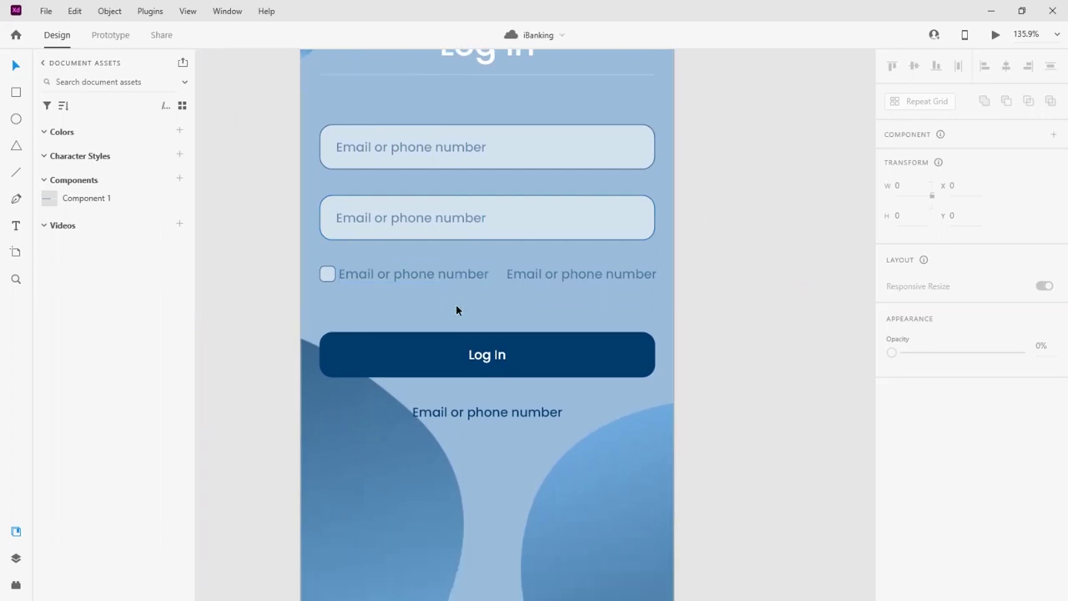
pyautogui.click(416, 282)
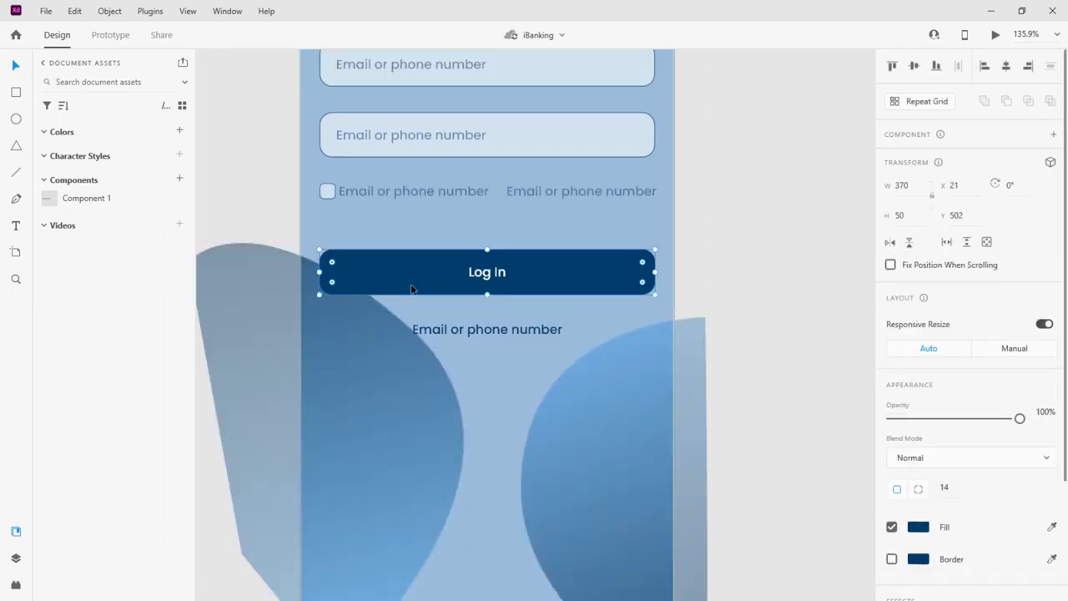
pyautogui.click(426, 273)
pyautogui.hotkey('ctrl', 'g')
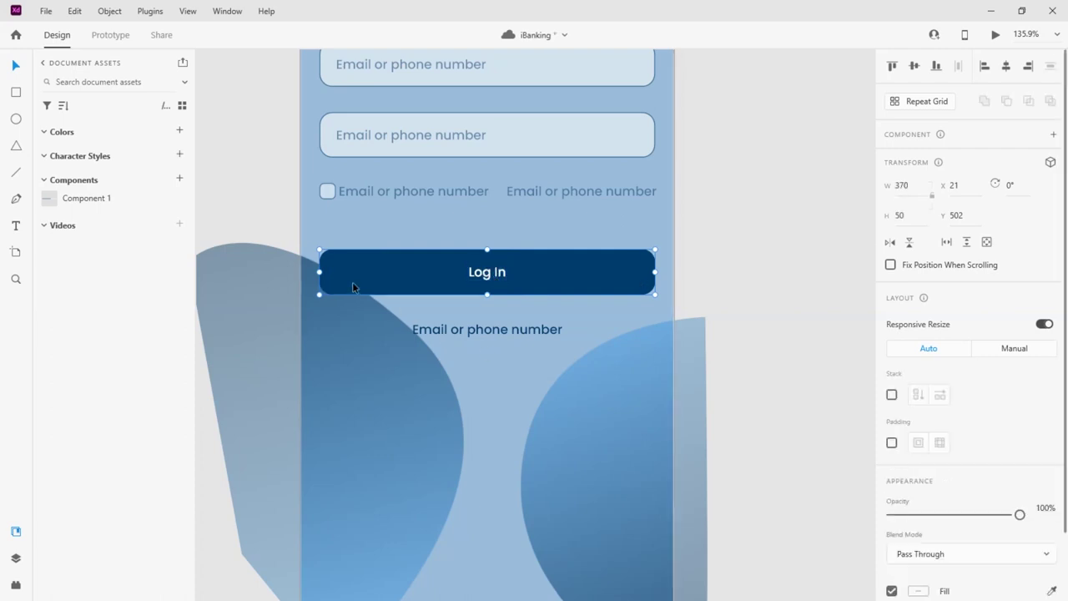
pyautogui.moveTo(320, 273); pyautogui.dragTo(358, 274)
# Trim the right Log In button to leave a gap and edit the left button's label
pyautogui.click(467, 375)
pyautogui.click(480, 274)
pyautogui.click(507, 275)
pyautogui.moveTo(489, 273); pyautogui.dragTo(480, 271)
pyautogui.click(472, 275)
pyautogui.click(445, 326)
pyautogui.click(409, 275)
pyautogui.click(401, 274)
pyautogui.doubleClick(400, 273)
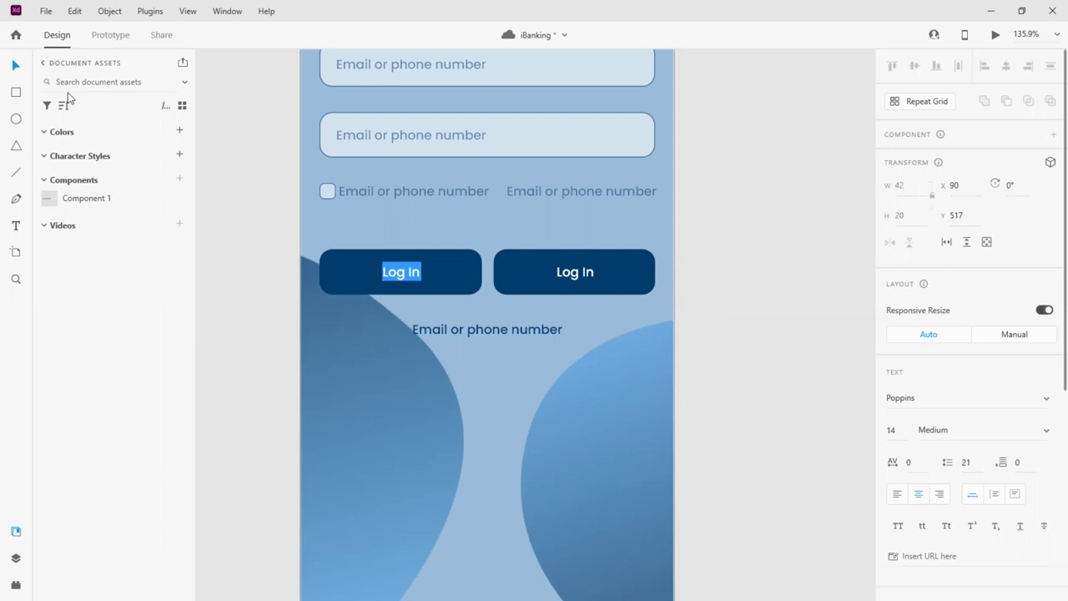
pyautogui.press('Escape')
pyautogui.hotkey('alt', 'f')
# Choose Save from the File menu to store the iBanking document
pyautogui.click(80, 185)
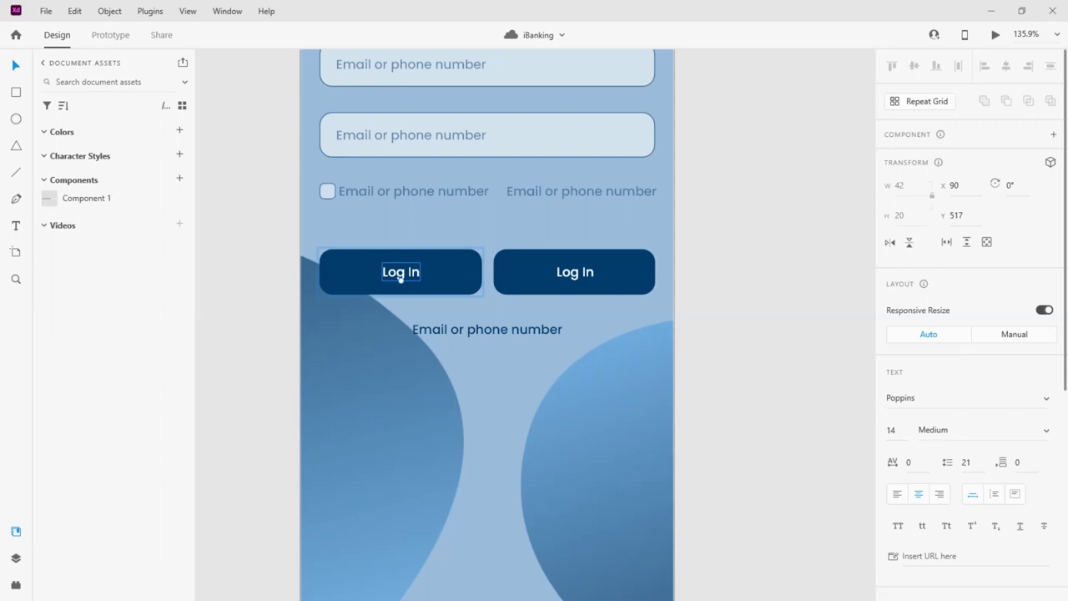
# Right-align the right row label and retype it as 'Forgot password'
pyautogui.press('Escape')
pyautogui.click(445, 490)
pyautogui.scroll(3, 454, 417)
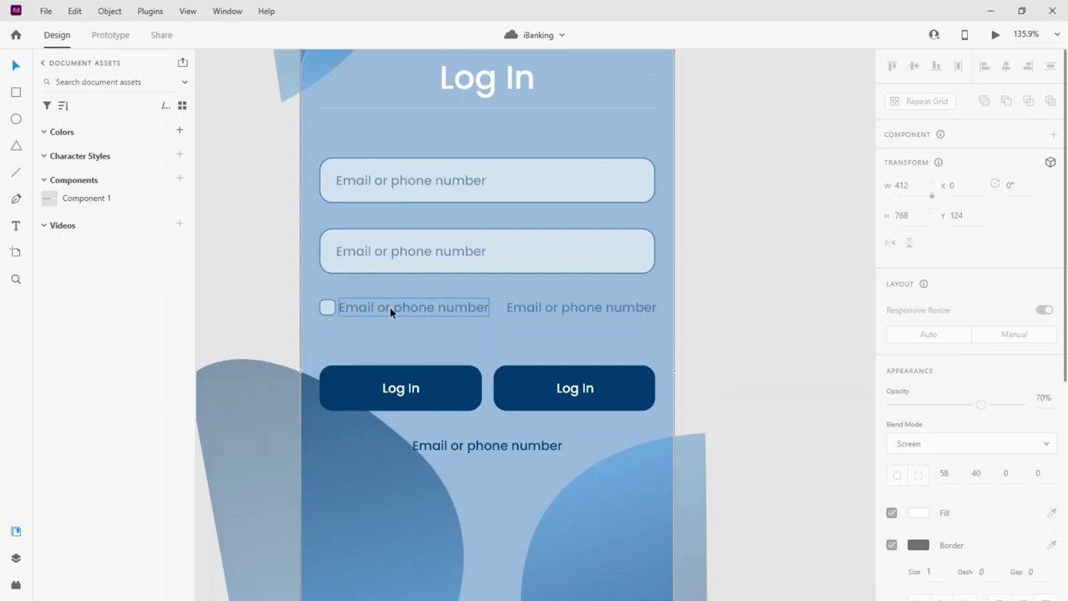
pyautogui.doubleClick(590, 308)
pyautogui.moveTo(508, 307); pyautogui.dragTo(668, 308)
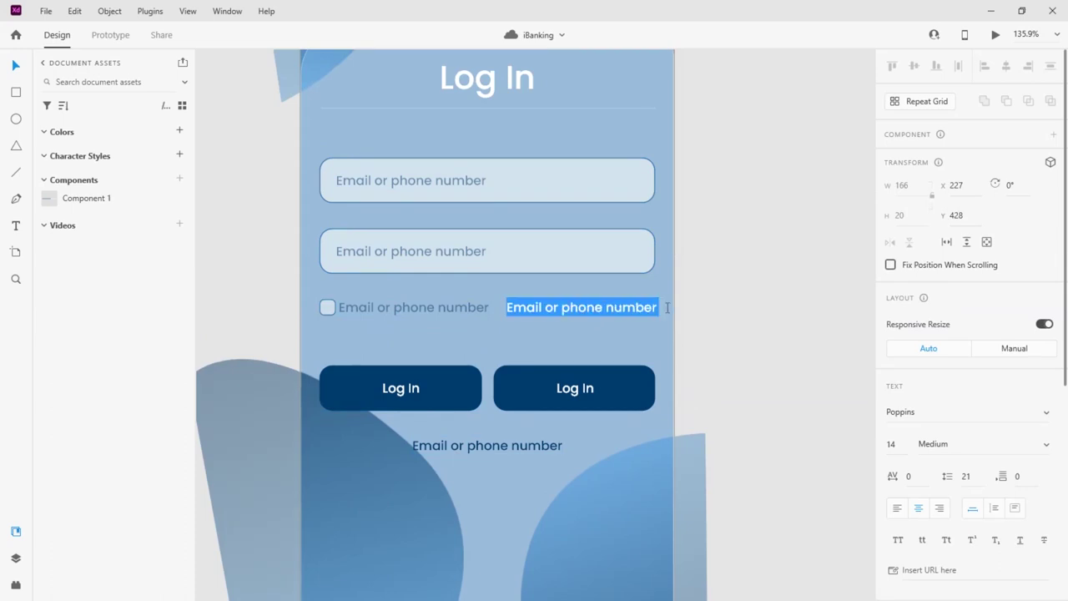
pyautogui.scroll(-3, 948, 465)
pyautogui.click(941, 347)
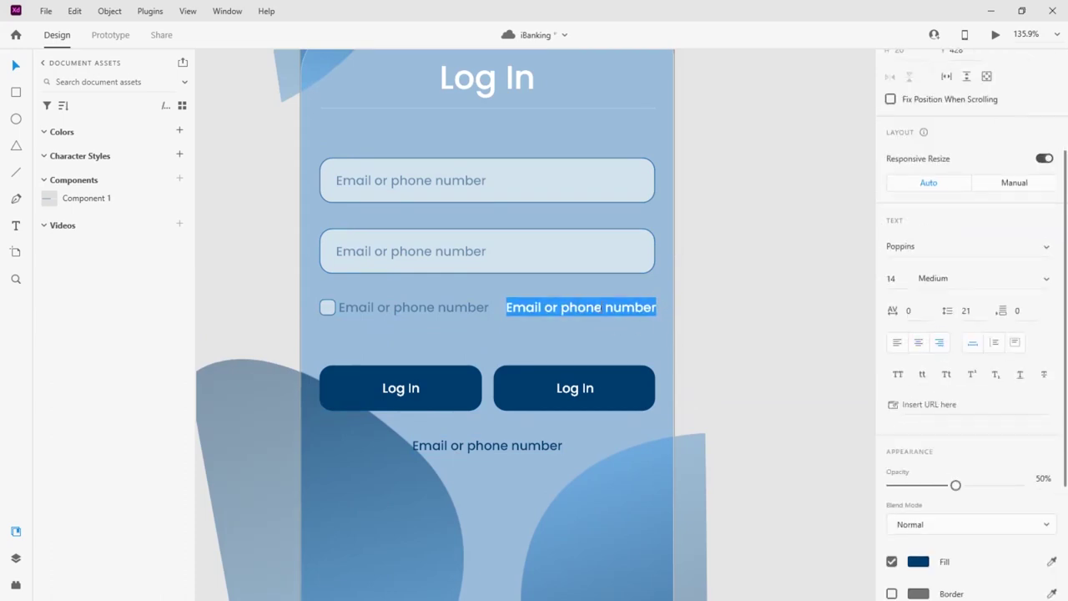
pyautogui.write('Forge')
pyautogui.press('BackSpace')
pyautogui.write('ot')
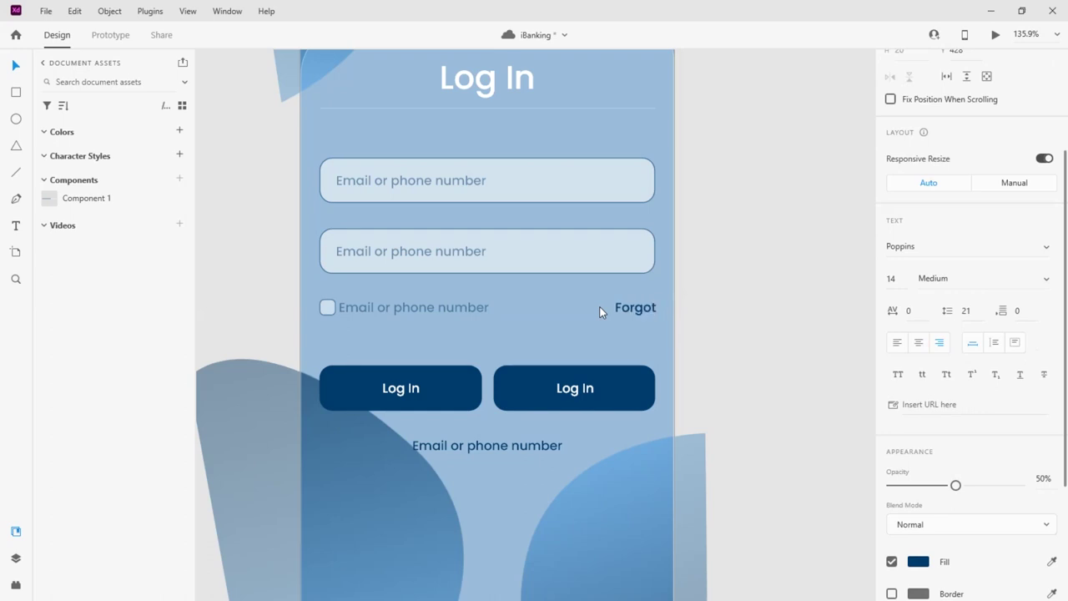
pyautogui.write(' P')
pyautogui.press('BackSpace')
pyautogui.write('password')
pyautogui.click(762, 283)
pyautogui.click(619, 307)
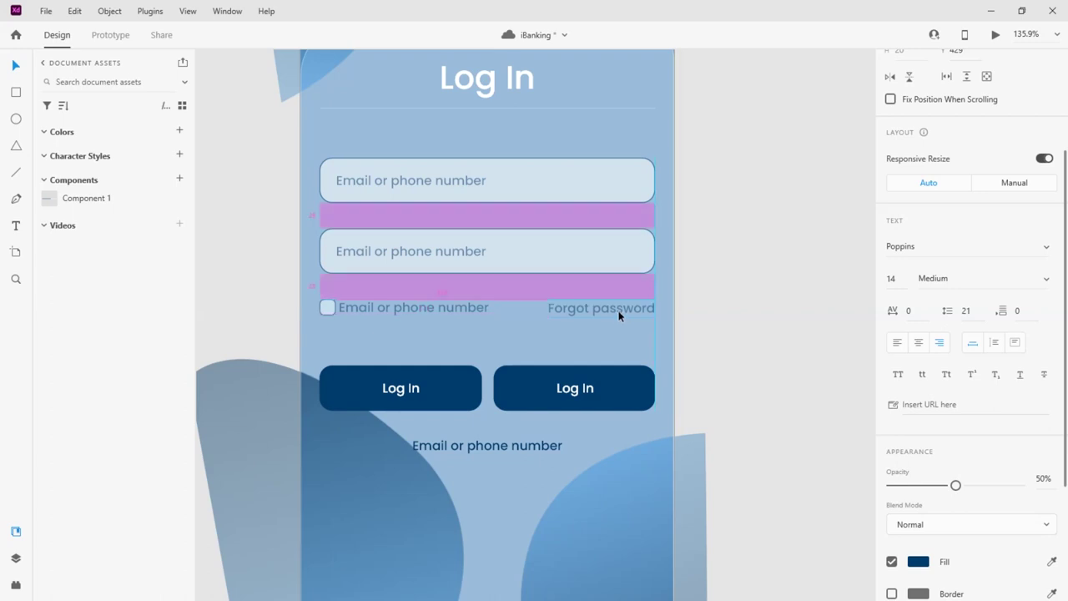
# Left-align the checkbox label and change its text to 'Remember'
pyautogui.doubleClick(437, 308)
pyautogui.write('Re')
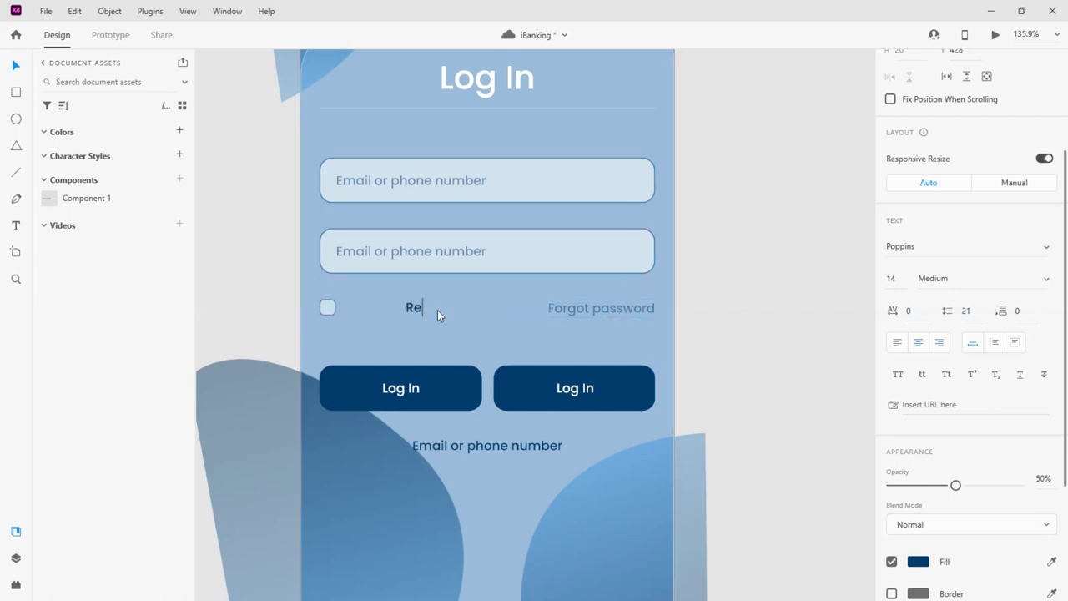
pyautogui.hotkey('ctrl', 'z')
pyautogui.click(897, 342)
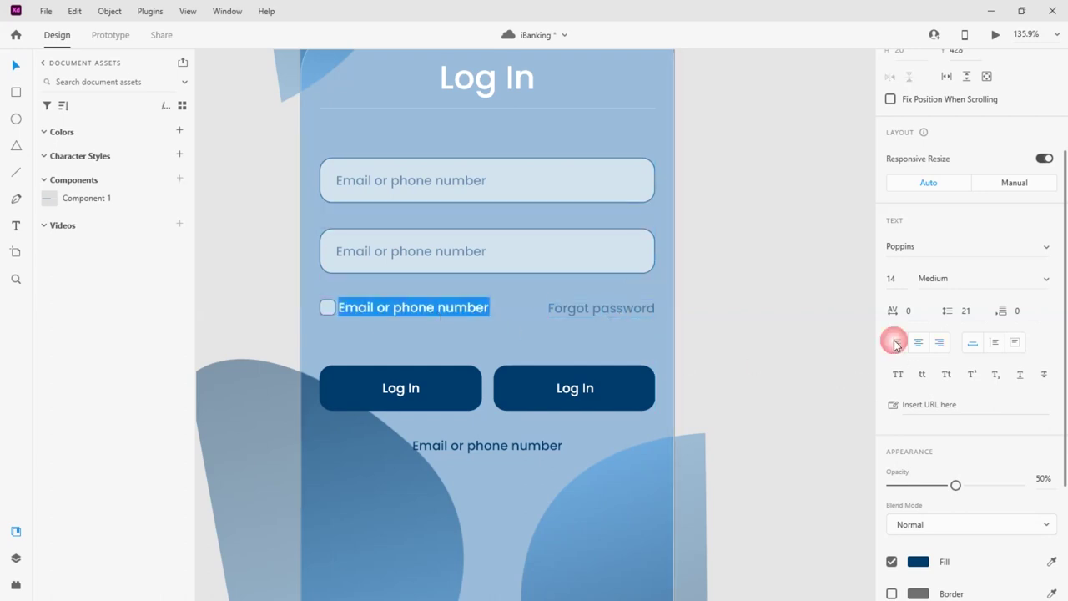
pyautogui.tripleClick(386, 308)
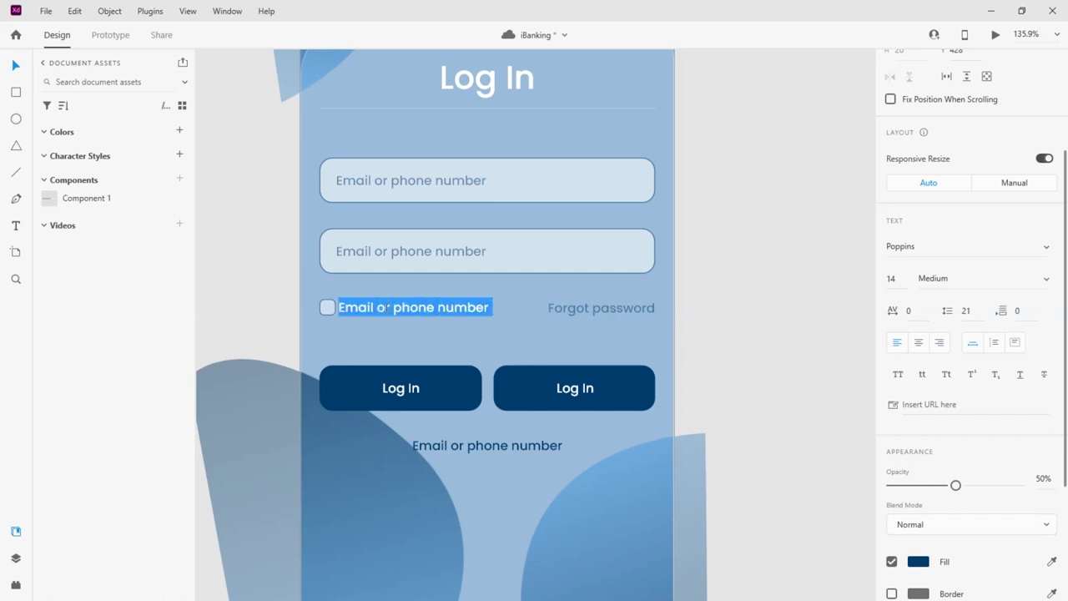
pyautogui.write('Remember')
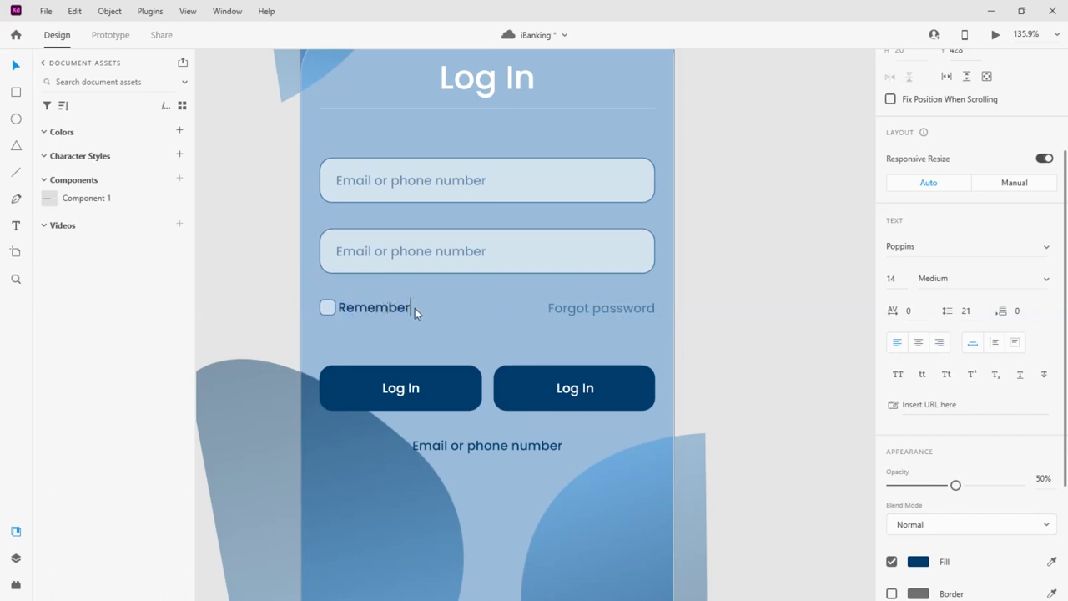
# Change the bottom placeholder label to 'Don't have an account?'
pyautogui.click(488, 446)
pyautogui.doubleClick(490, 446)
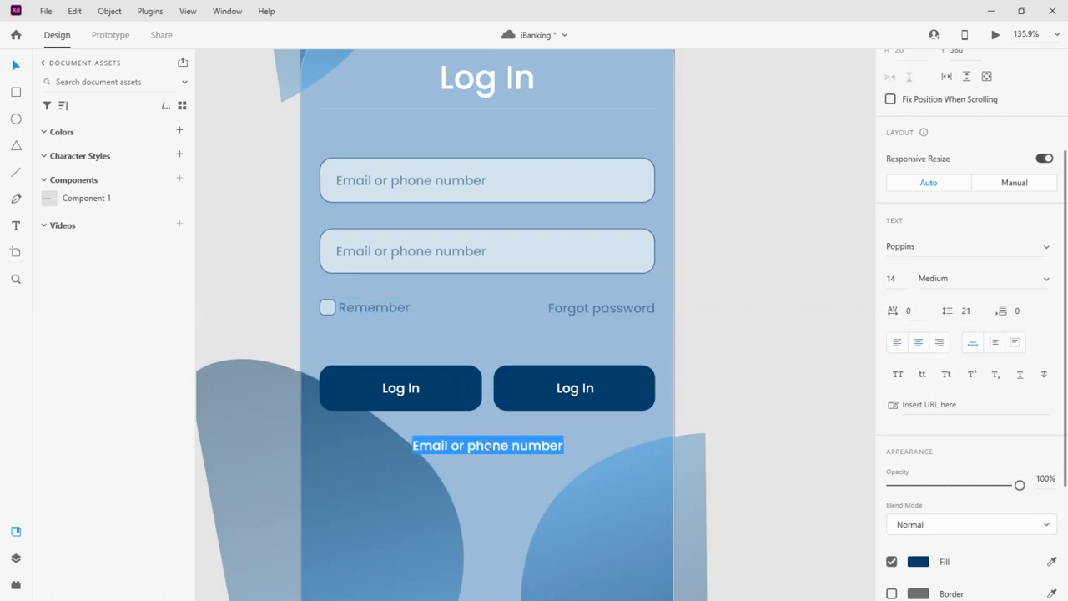
pyautogui.write("Don't")
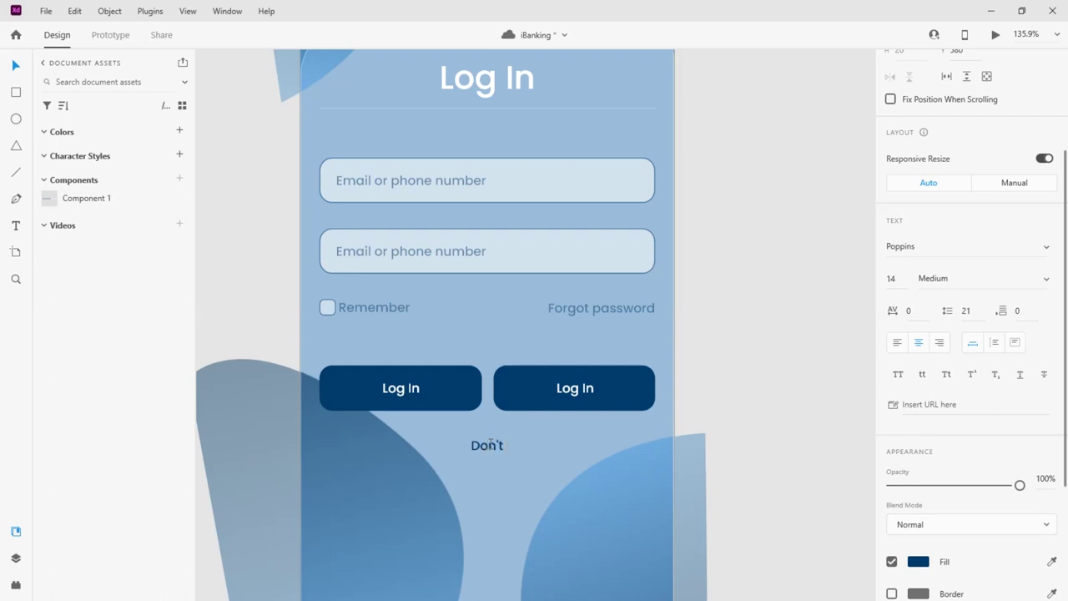
pyautogui.write(' have an A')
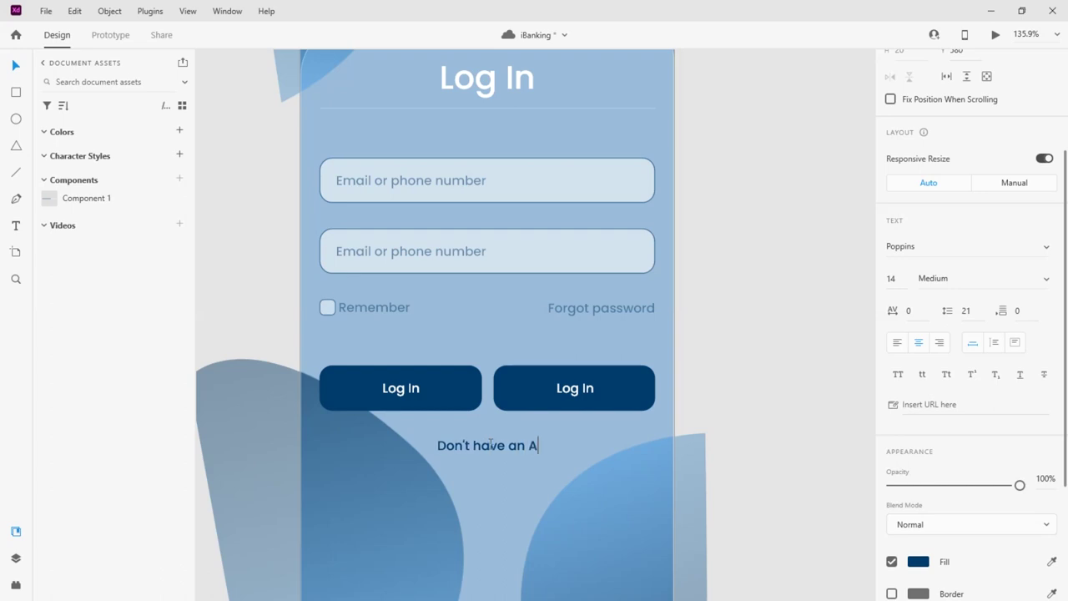
pyautogui.write('cco')
pyautogui.press('BackSpace')
pyautogui.press('BackSpace')
pyautogui.press('BackSpace')
pyautogui.press('BackSpace')
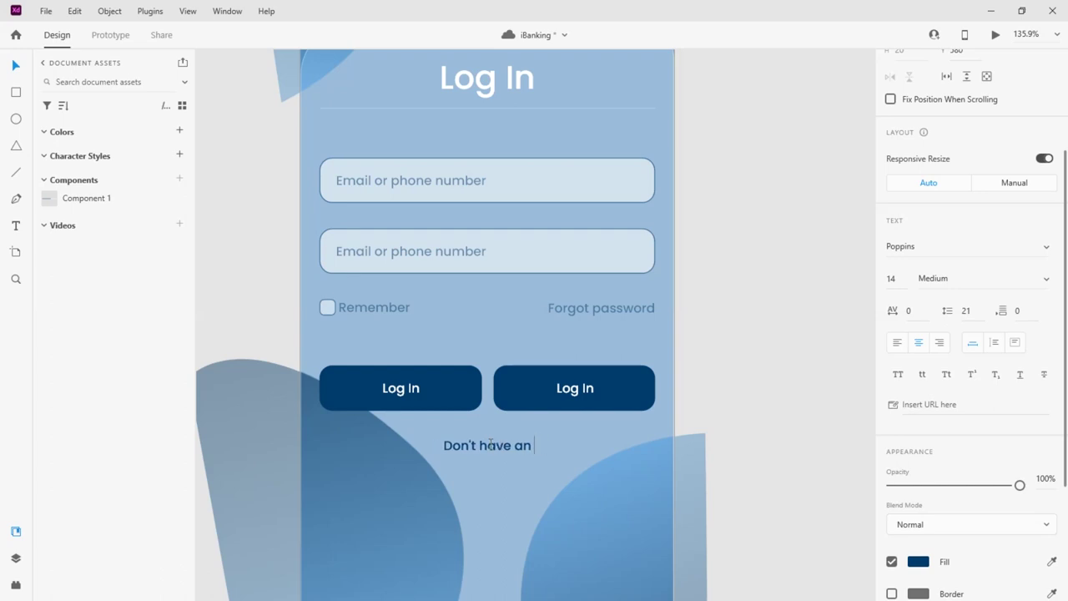
pyautogui.write('accound')
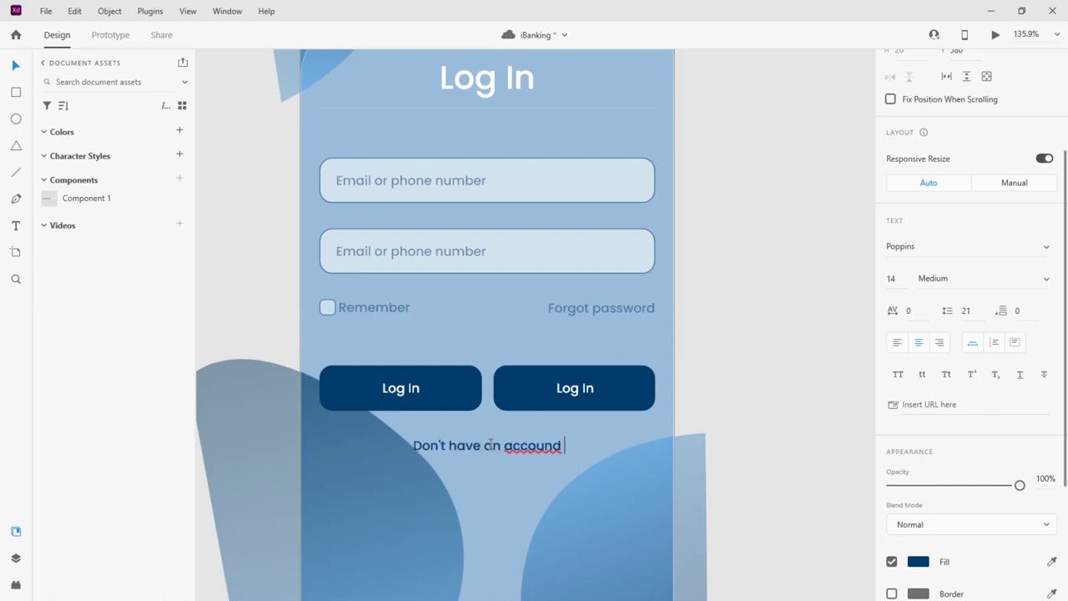
pyautogui.press('BackSpace')
pyautogui.press('BackSpace')
pyautogui.write('t')
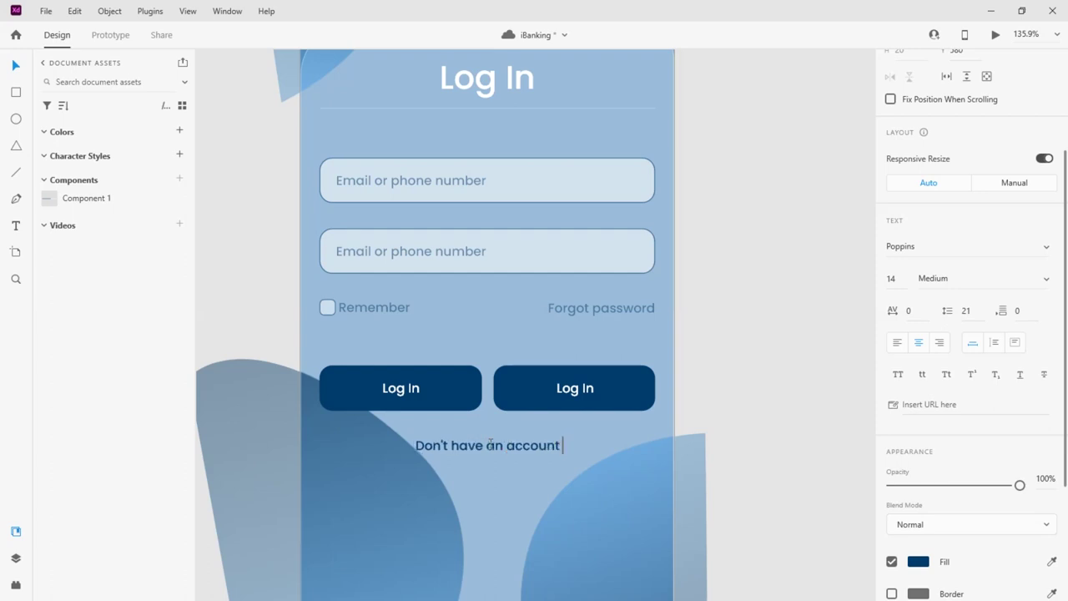
pyautogui.write('?')
pyautogui.press('Escape')
# Duplicate the label beside the original and retype the copy as 'Register account'
pyautogui.moveTo(527, 448); pyautogui.dragTo(529, 459)
pyautogui.scroll(5, 534, 463)
pyautogui.scroll(-3, 686, 398)
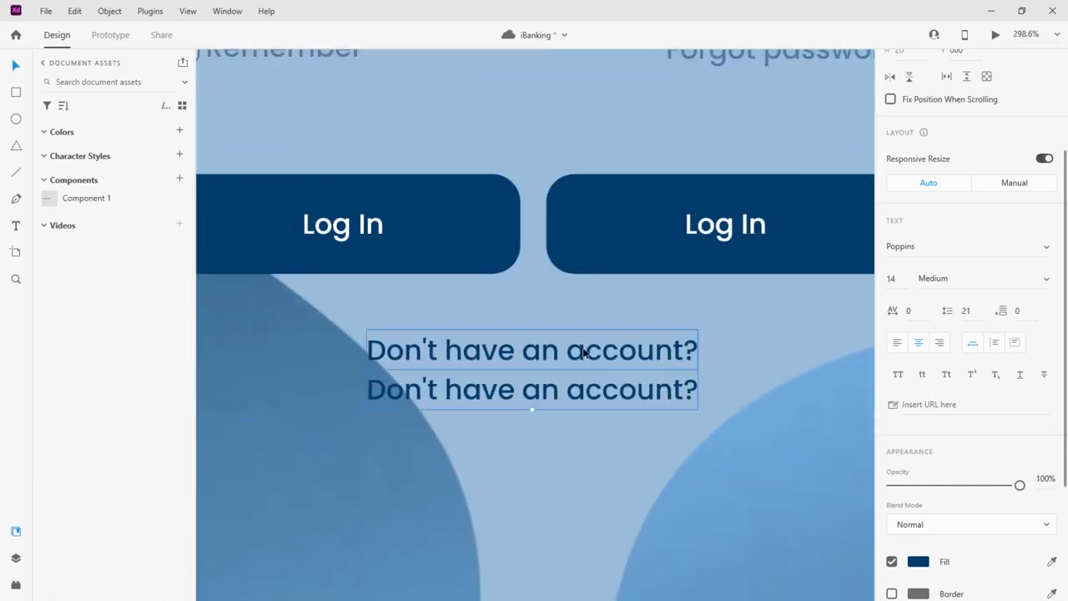
pyautogui.moveTo(579, 350); pyautogui.dragTo(614, 352)
pyautogui.doubleClick(623, 350)
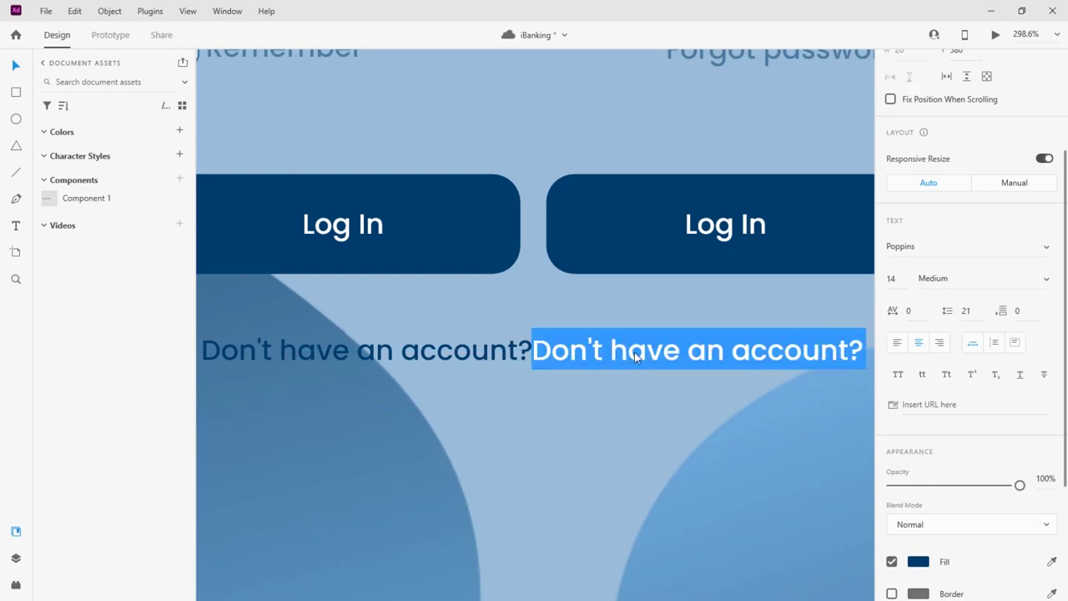
pyautogui.write('Register')
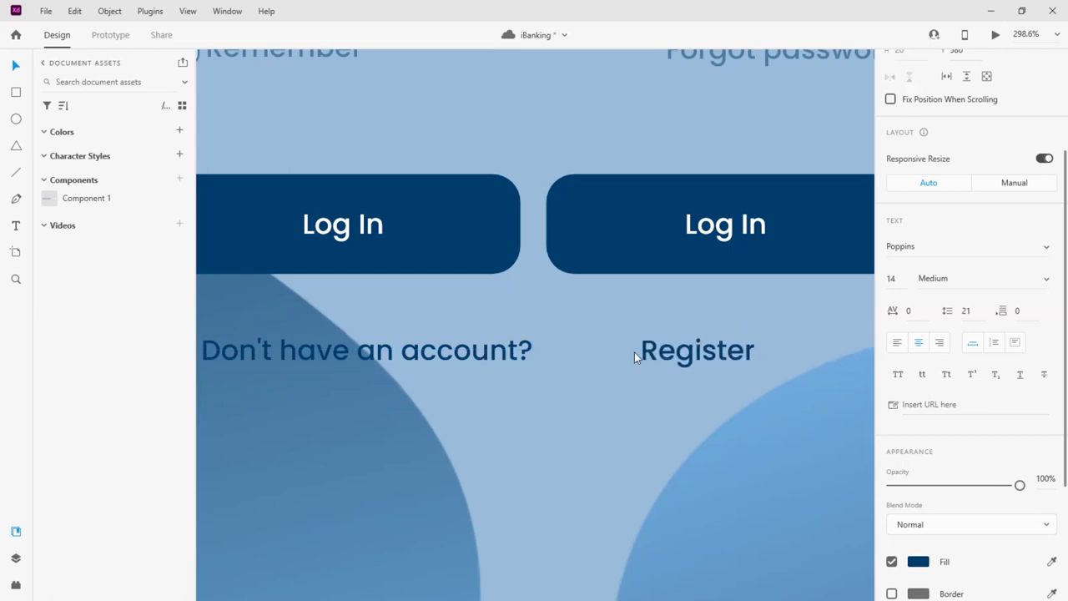
pyautogui.write(' account')
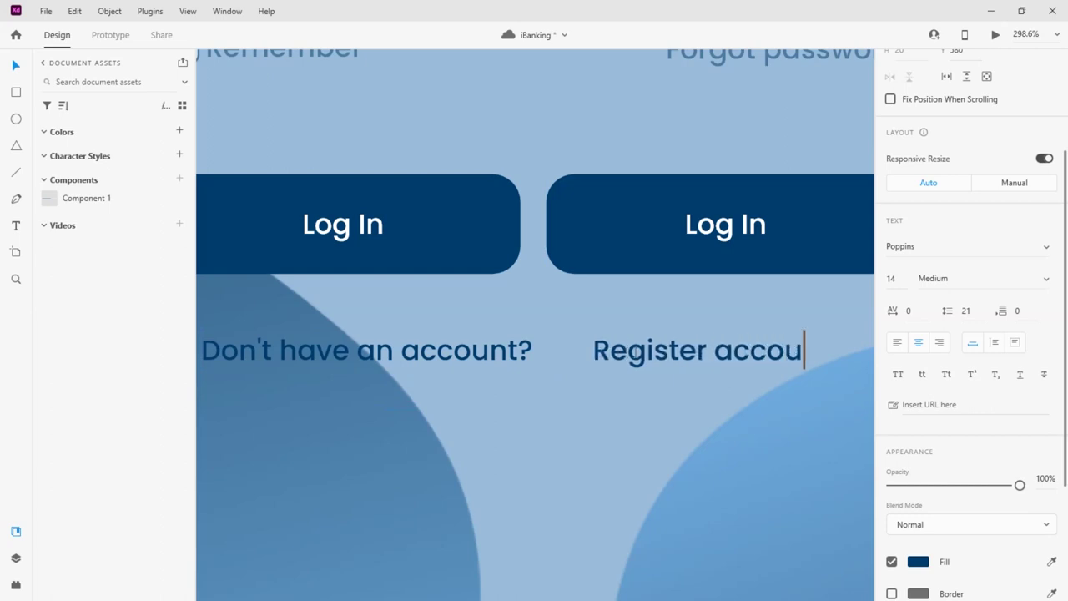
pyautogui.press('Escape')
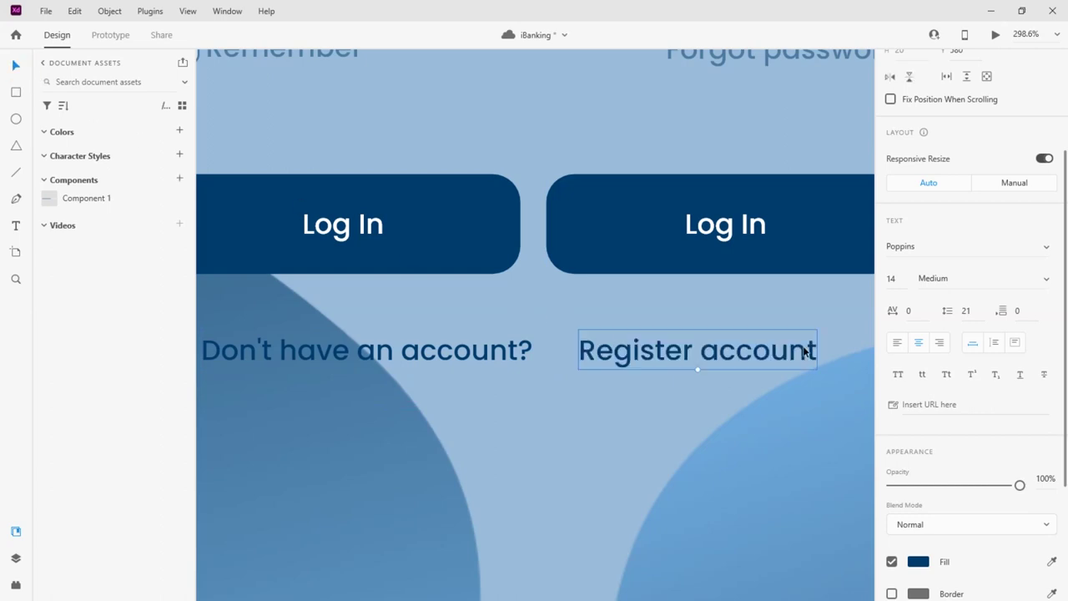
# Fill 'Register account' with a bright saturated yellow and save it as a swatch
pyautogui.scroll(-3, 968, 375)
pyautogui.click(917, 374)
pyautogui.moveTo(849, 334); pyautogui.dragTo(861, 289)
pyautogui.moveTo(851, 384); pyautogui.dragTo(852, 389)
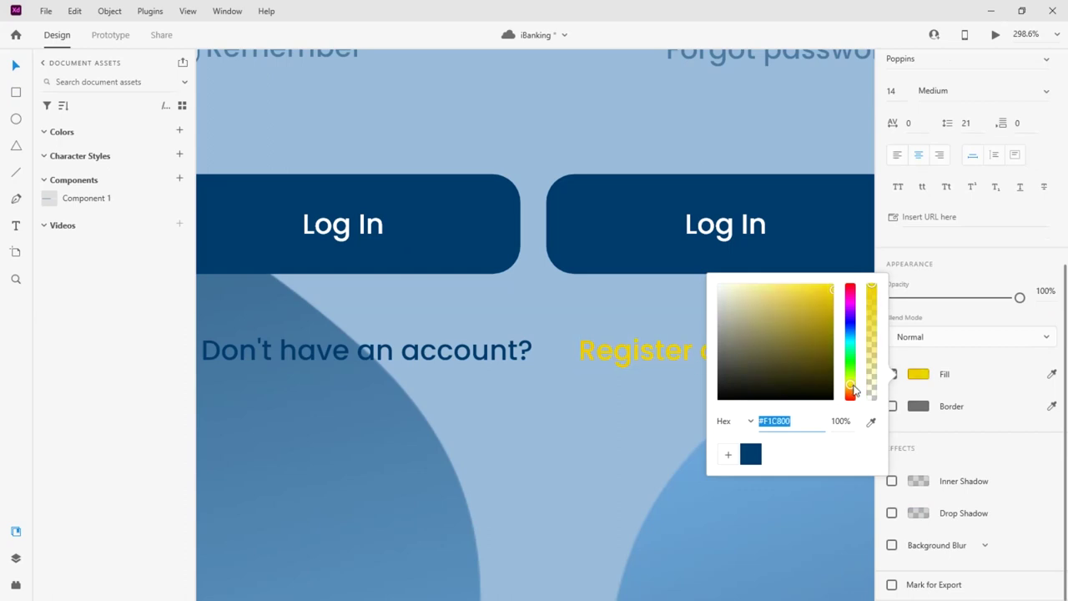
pyautogui.click(789, 318)
pyautogui.moveTo(789, 318); pyautogui.dragTo(833, 285)
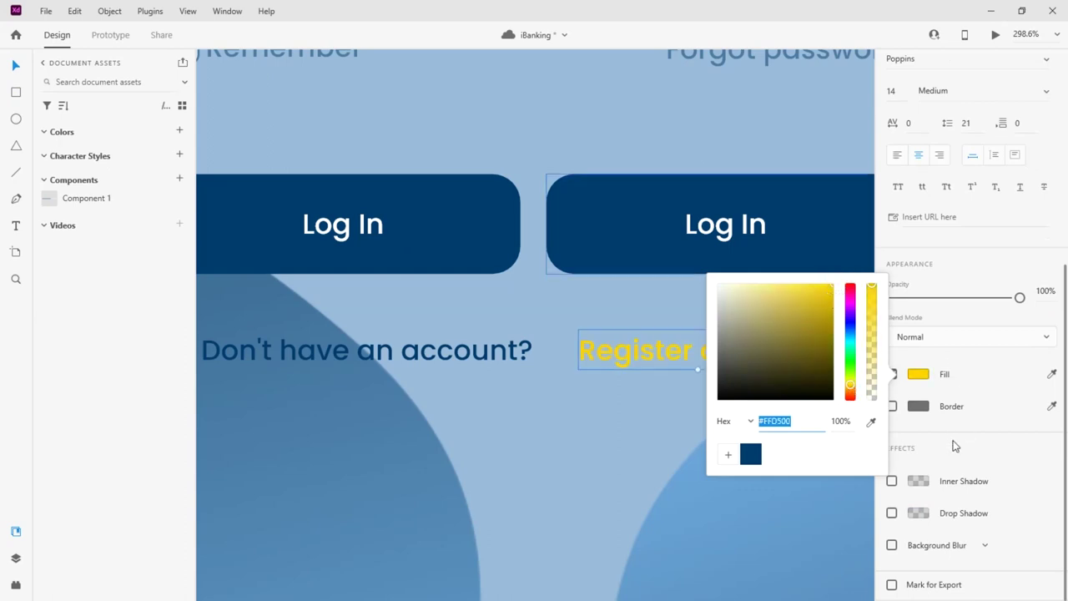
pyautogui.click(726, 454)
pyautogui.click(602, 414)
# Group the two texts with Ctrl+G and centre the group horizontally on the artboard
pyautogui.click(496, 348)
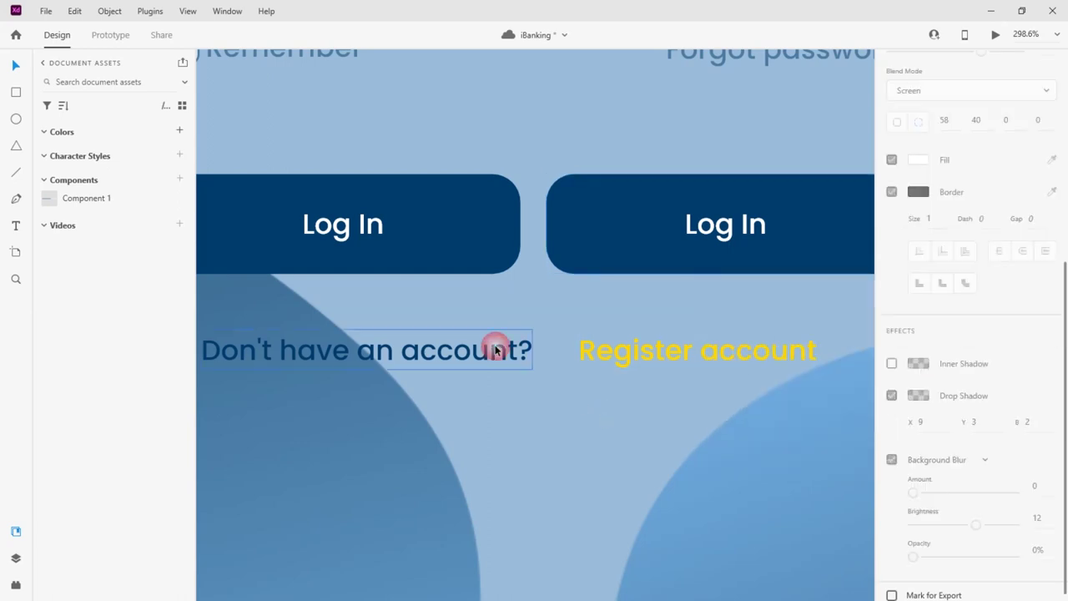
pyautogui.keyDown('shift'); pyautogui.click(630, 348); pyautogui.keyUp('shift')
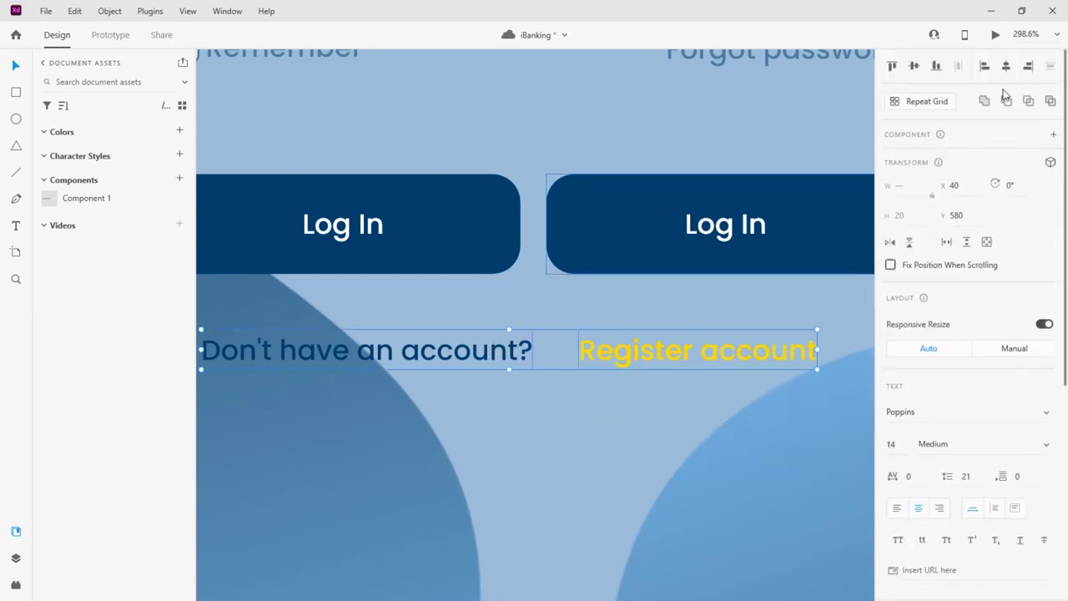
pyautogui.click(1005, 65)
pyautogui.hotkey('ctrl', 'z')
pyautogui.hotkey('ctrl', 'g')
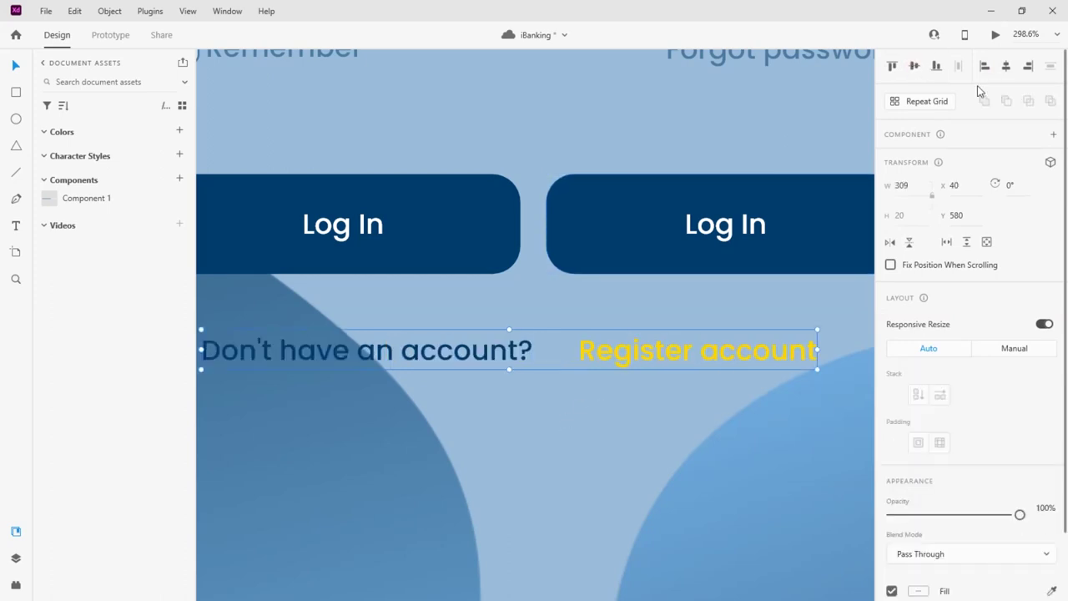
pyautogui.click(1005, 66)
pyautogui.click(588, 400)
pyautogui.scroll(-5, 642, 289)
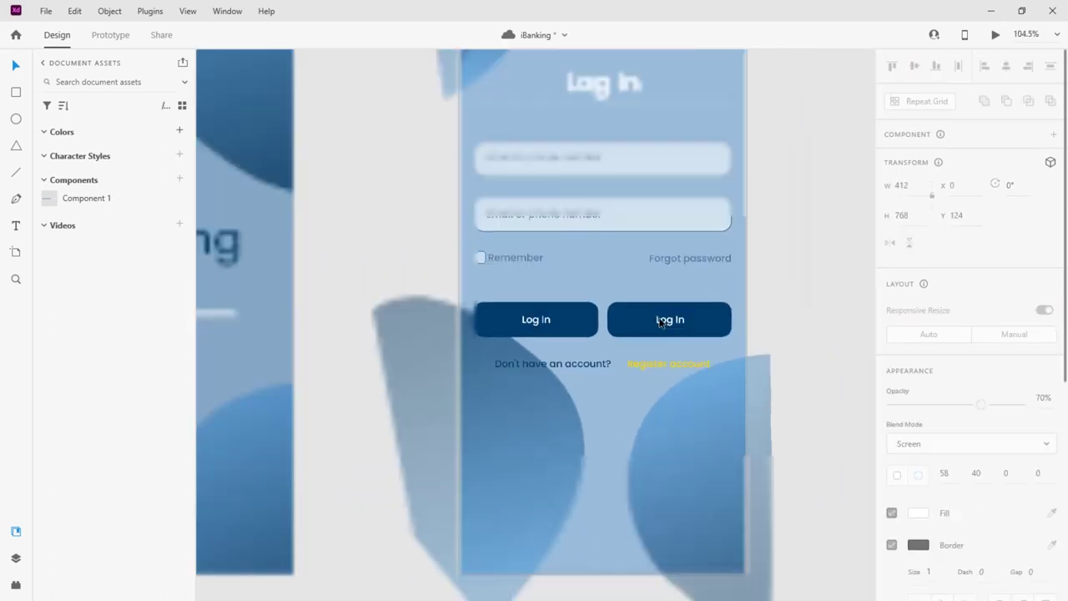
pyautogui.click(596, 284)
pyautogui.scroll(3, 593, 319)
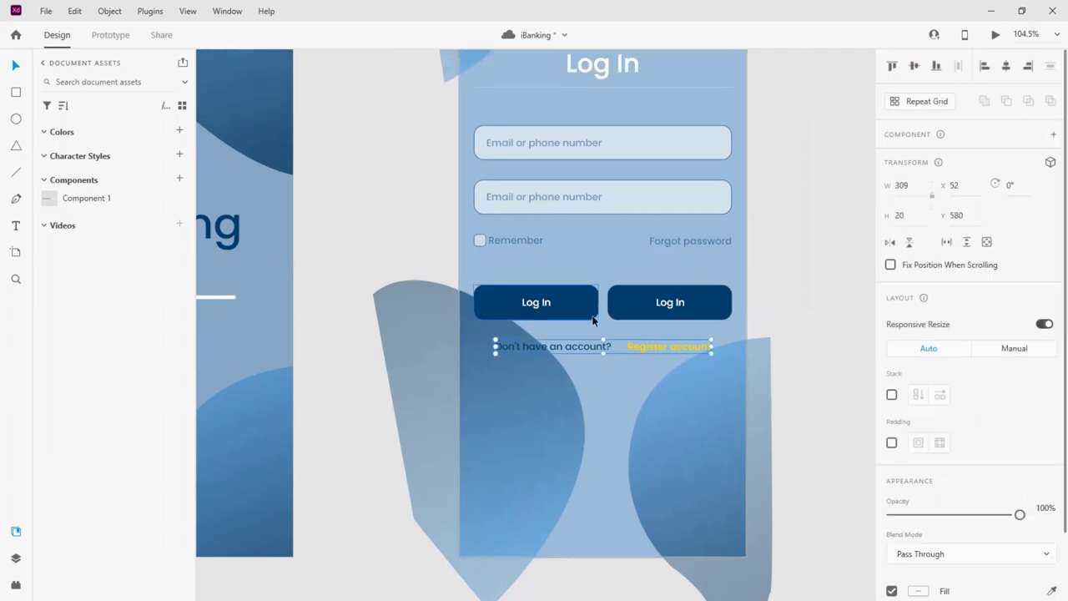
pyautogui.click(535, 303)
# Relabel the left button 'BIOTIC' and the right button 'LOG IN'
pyautogui.doubleClick(536, 303)
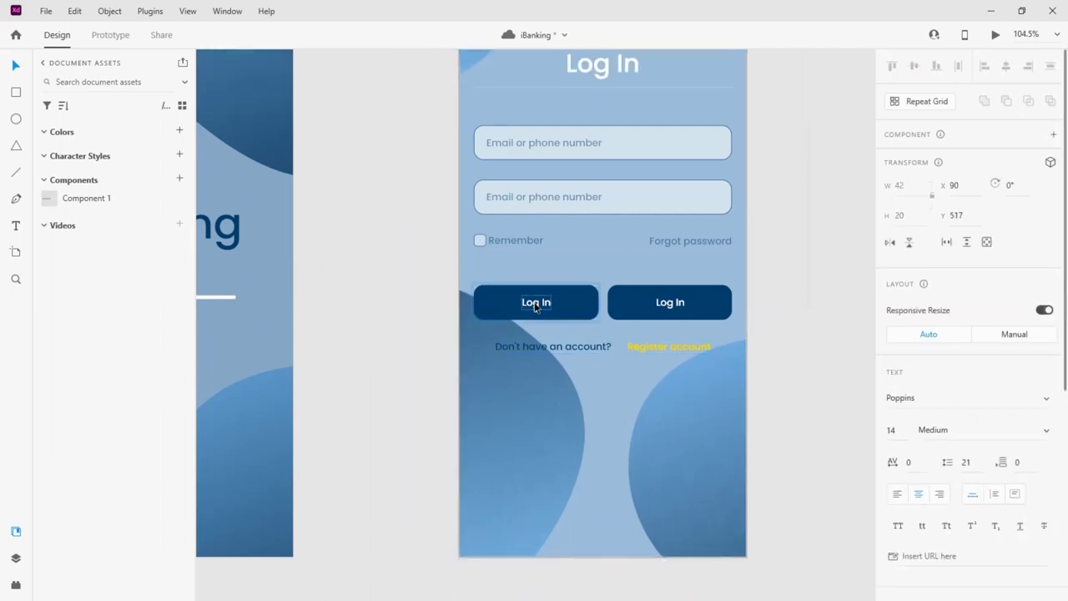
pyautogui.doubleClick(535, 303)
pyautogui.write('S')
pyautogui.write('IOTIC')
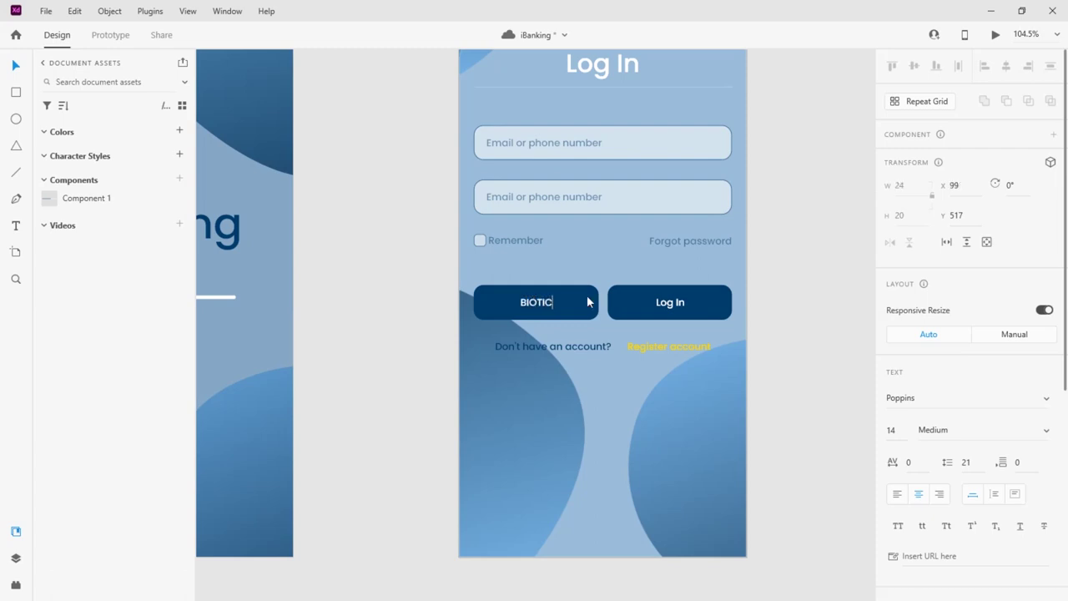
pyautogui.click(678, 307)
pyautogui.doubleClick(677, 307)
pyautogui.write('LOG')
pyautogui.press('Delete')
pyautogui.press('Delete')
pyautogui.click(664, 302)
pyautogui.press('BackSpace')
pyautogui.press('BackSpace')
pyautogui.press('BackSpace')
pyautogui.press('BackSpace')
pyautogui.press('Escape')
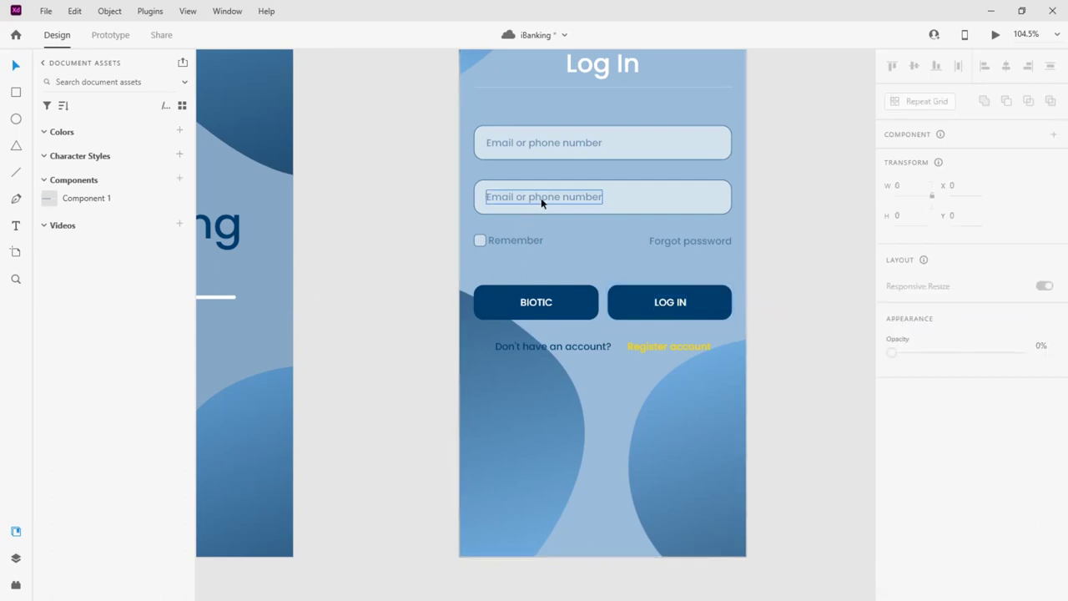
# Set the second field's placeholder to 'Password' and move it to the field's left side
pyautogui.doubleClick(542, 197)
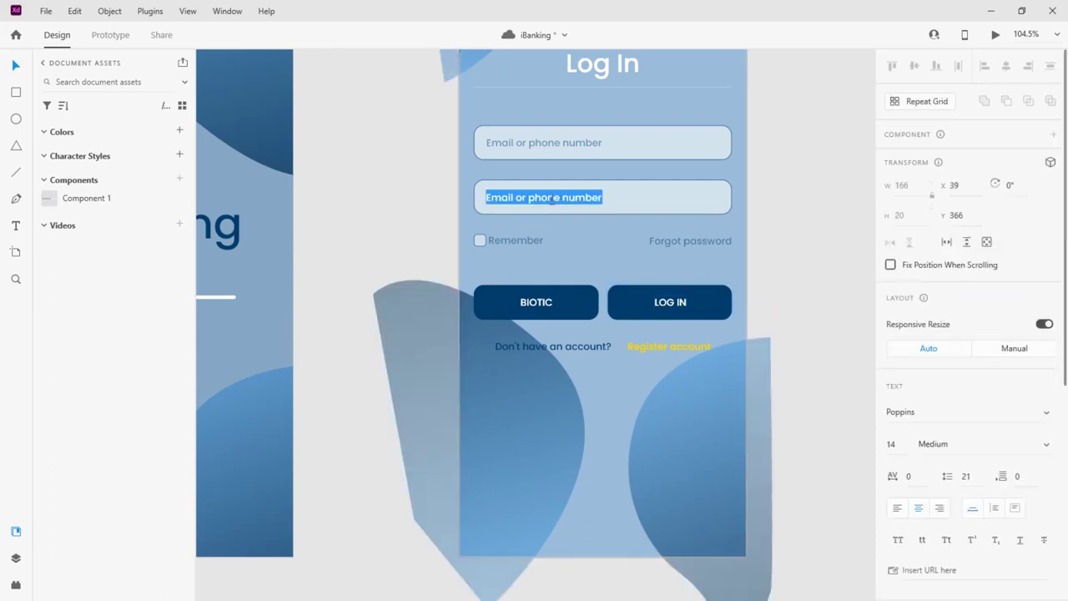
pyautogui.write('Password')
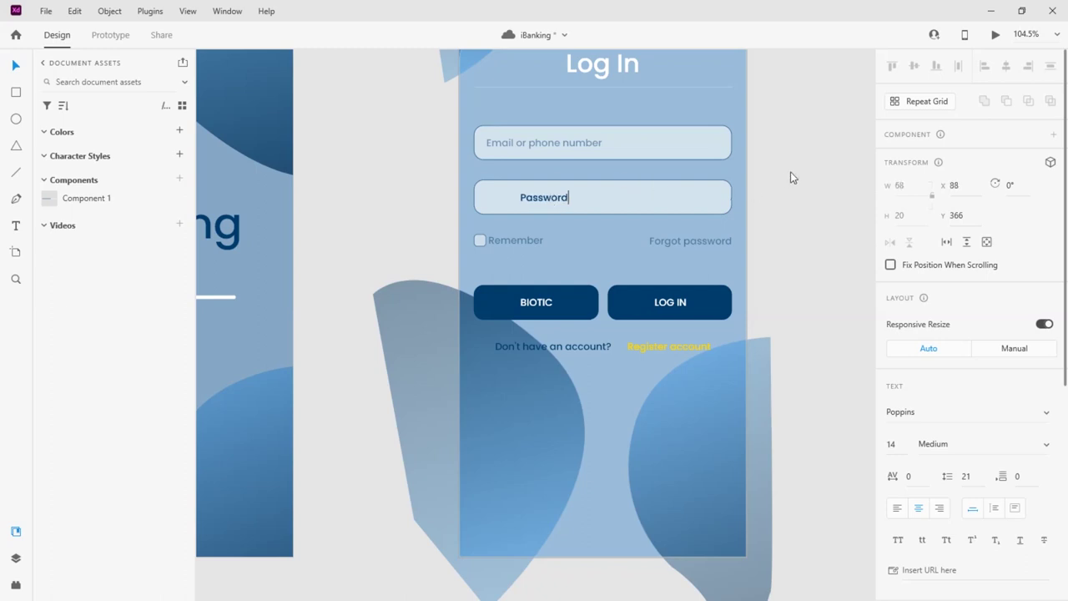
pyautogui.press('Escape')
pyautogui.moveTo(529, 197); pyautogui.dragTo(500, 199)
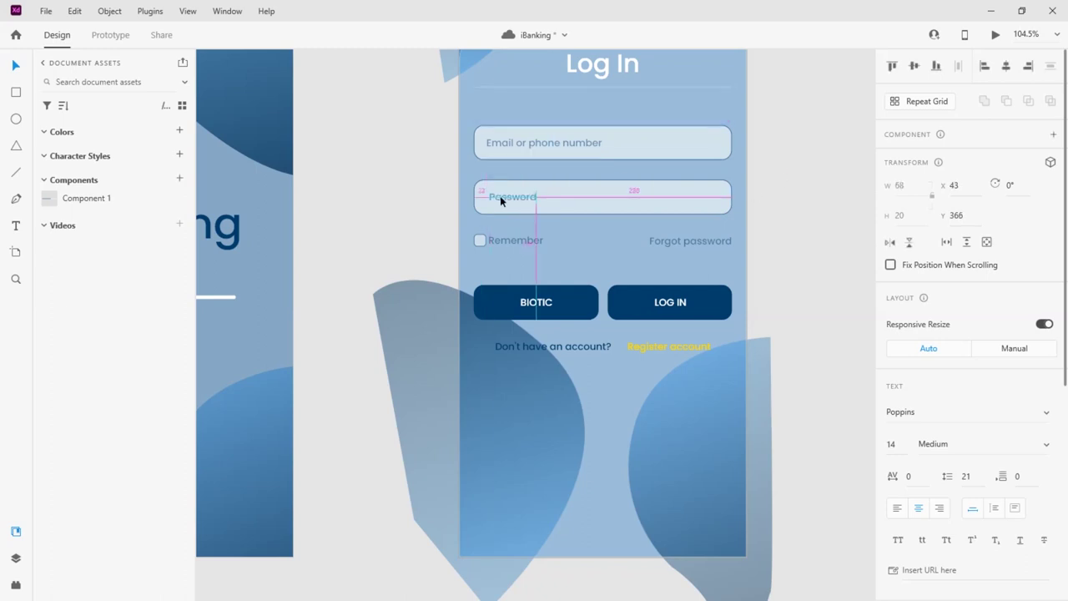
pyautogui.click(776, 203)
pyautogui.scroll(-1, 660, 223)
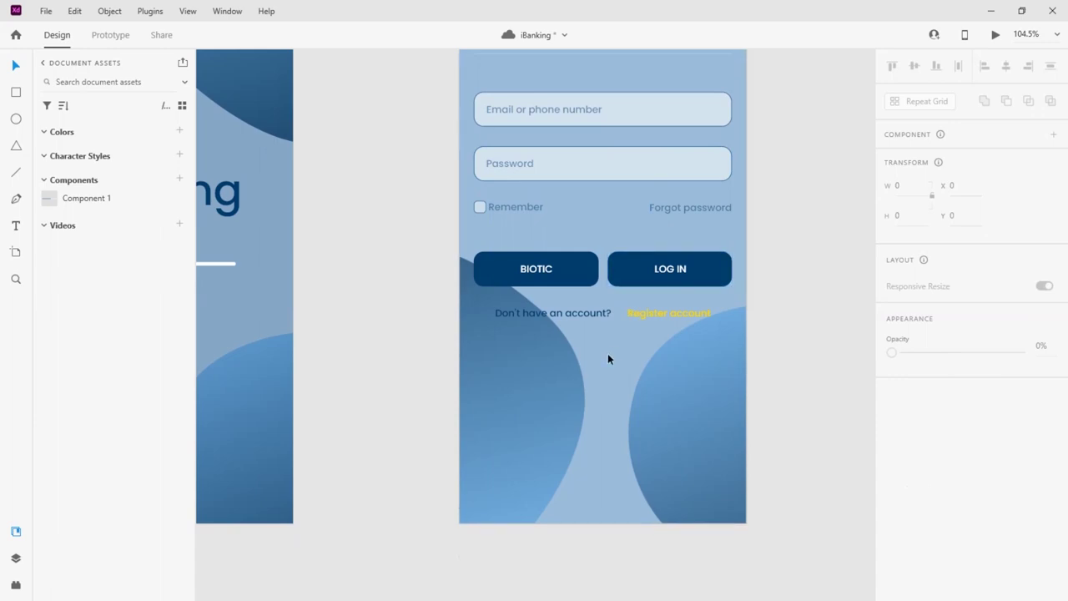
pyautogui.scroll(4, 607, 352)
# Colour the Log In title fill and the divider line's border navy #003B6D
pyautogui.click(603, 182)
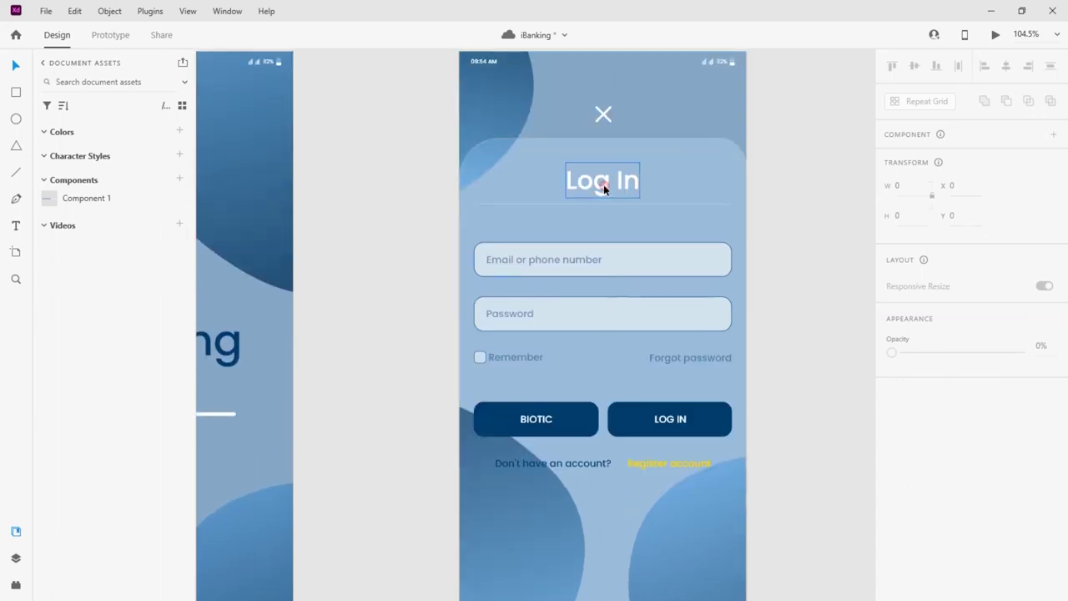
pyautogui.scroll(-3, 957, 382)
pyautogui.scroll(-3, 907, 428)
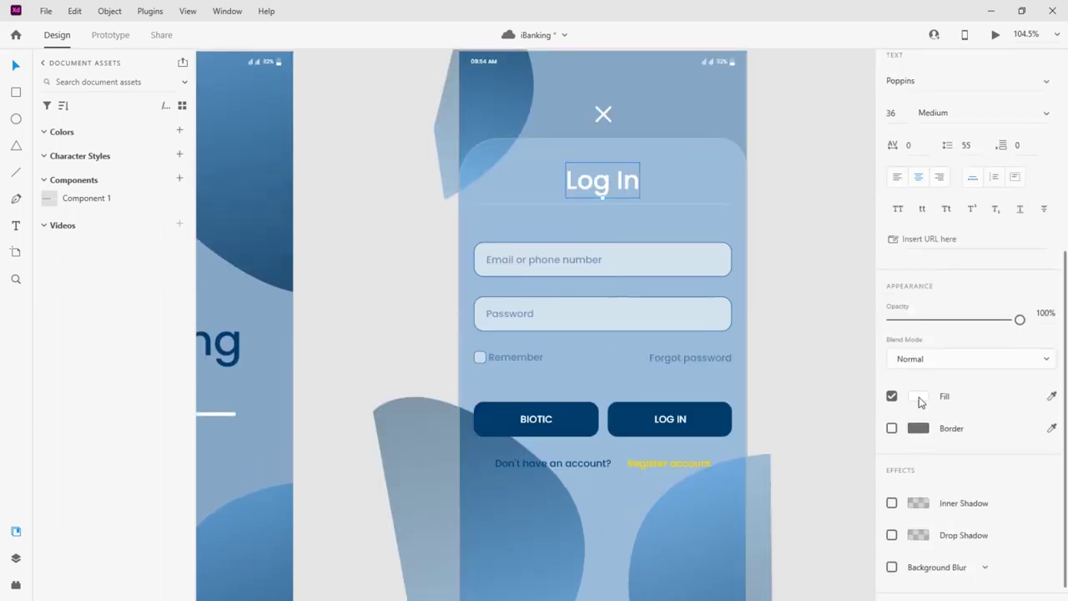
pyautogui.click(918, 395)
pyautogui.click(773, 476)
pyautogui.click(553, 204)
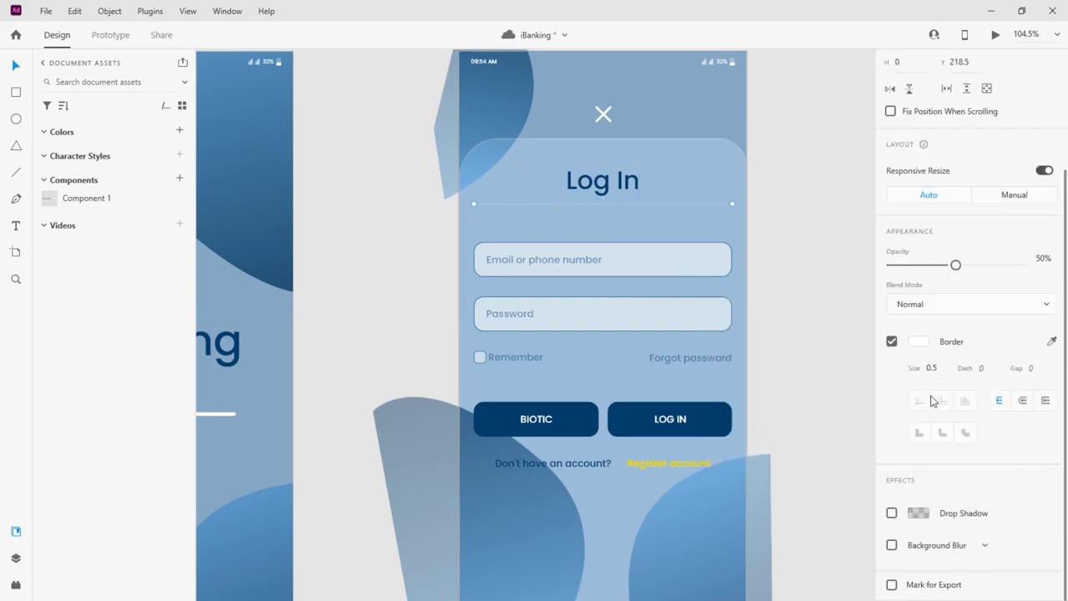
pyautogui.click(916, 342)
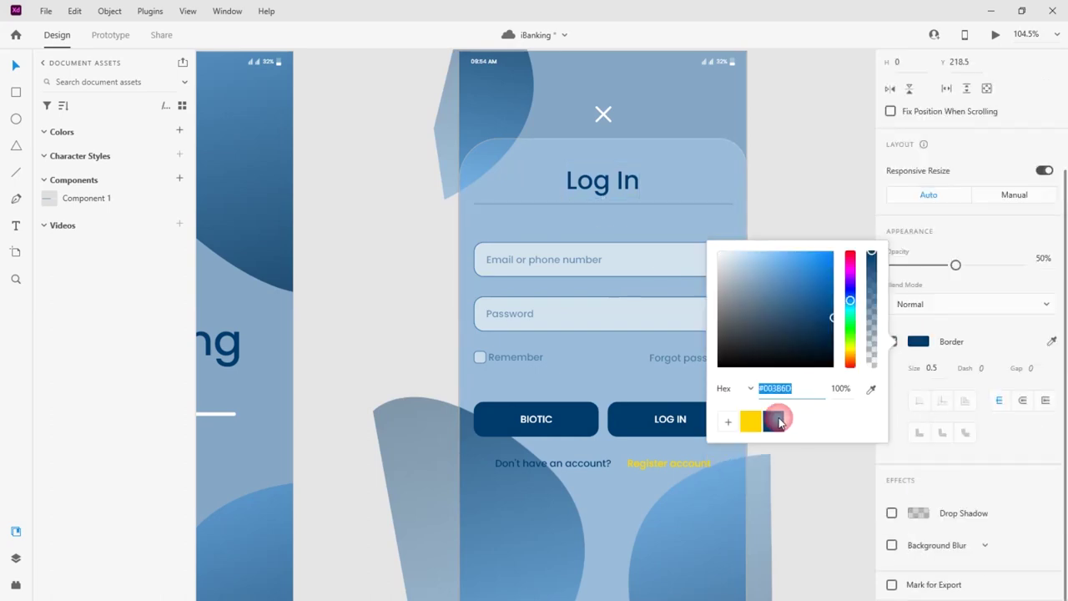
pyautogui.click(809, 204)
# Set both the fill and outline of the close X icon to navy #003B6D
pyautogui.click(603, 114)
pyautogui.scroll(-5, 907, 417)
pyautogui.click(918, 427)
pyautogui.click(772, 515)
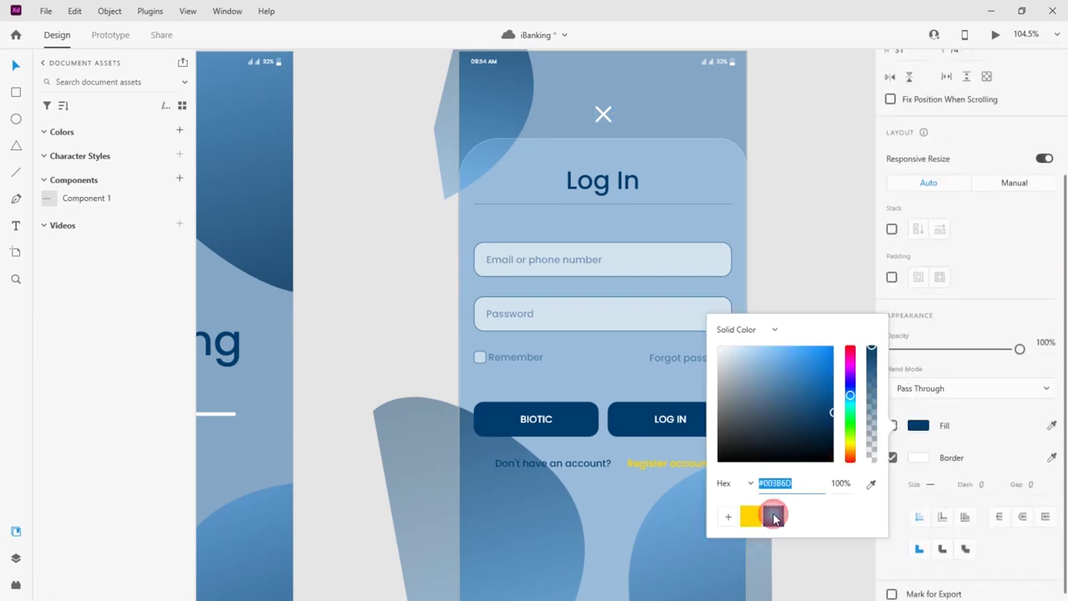
pyautogui.click(601, 113)
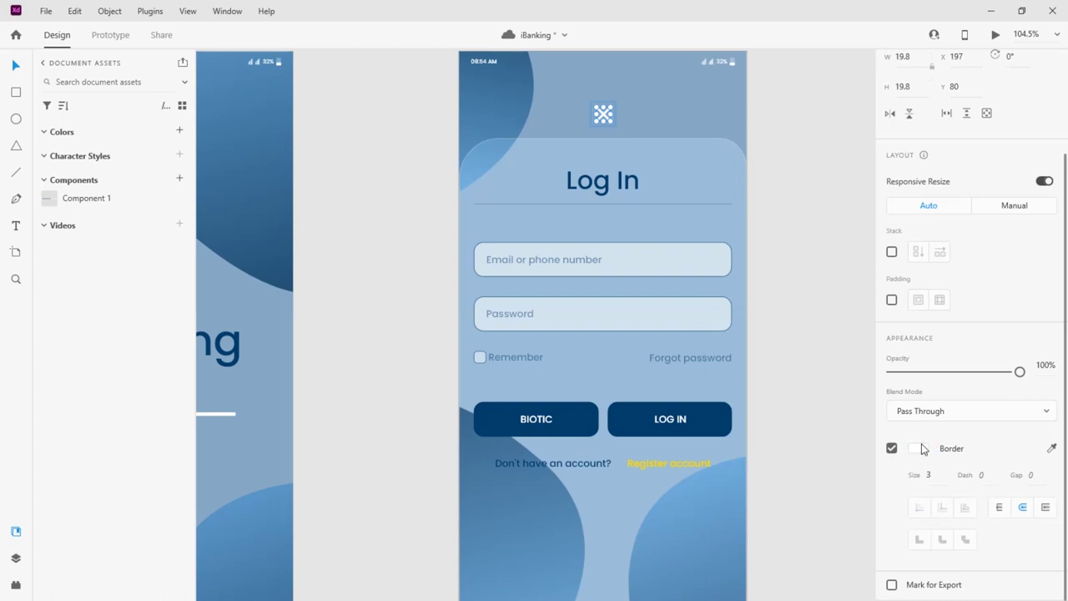
pyautogui.click(917, 448)
pyautogui.click(774, 526)
pyautogui.click(778, 242)
pyautogui.scroll(-3, 717, 287)
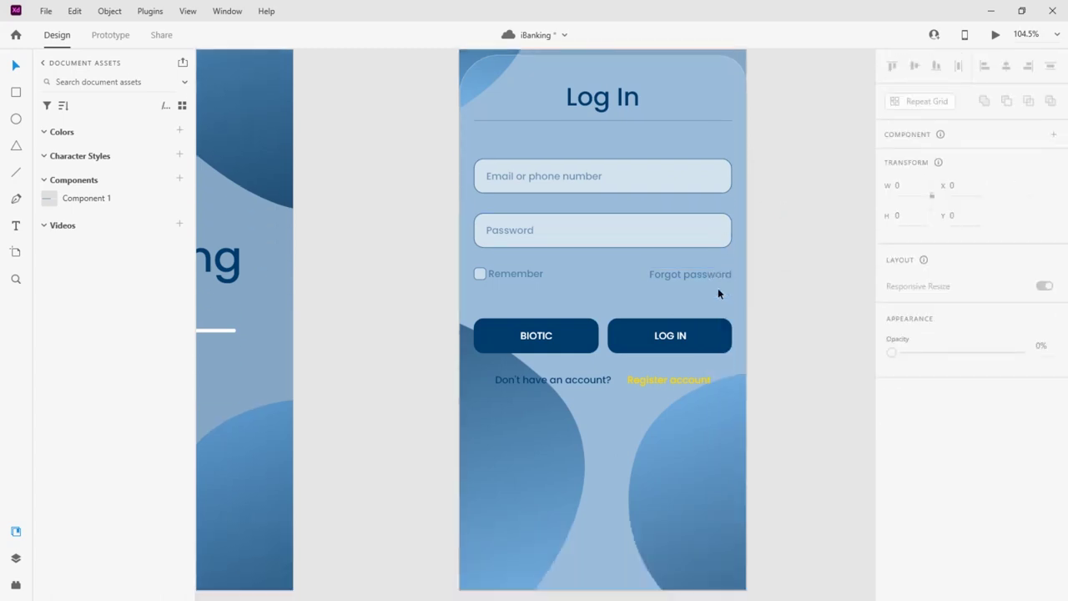
pyautogui.click(541, 287)
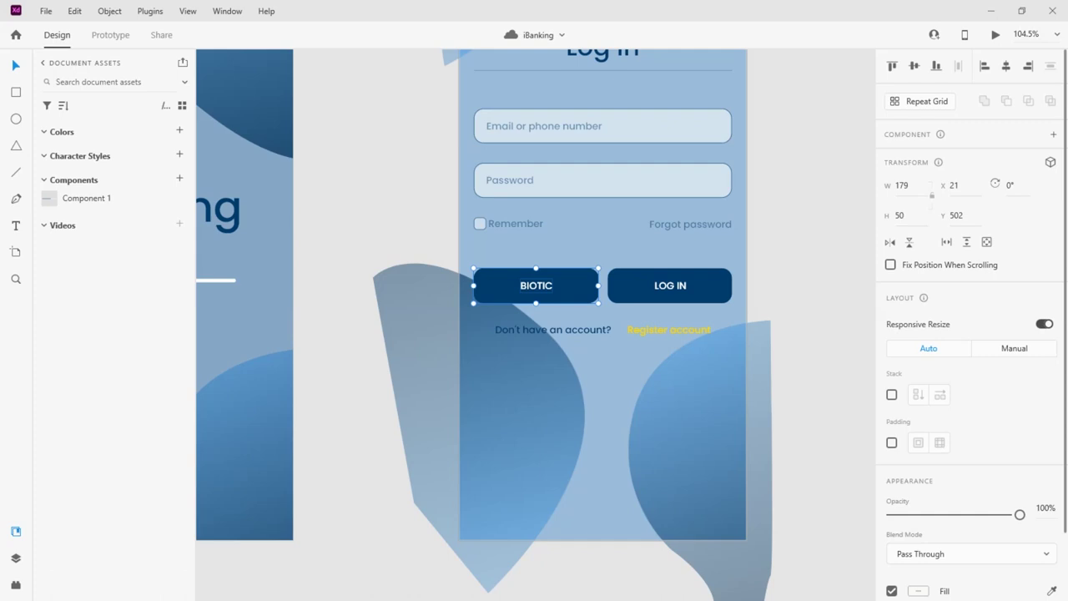
# Shift the BIOTIC label left, then paste the fingerprint graphic and shrink it into the button
pyautogui.doubleClick(548, 290)
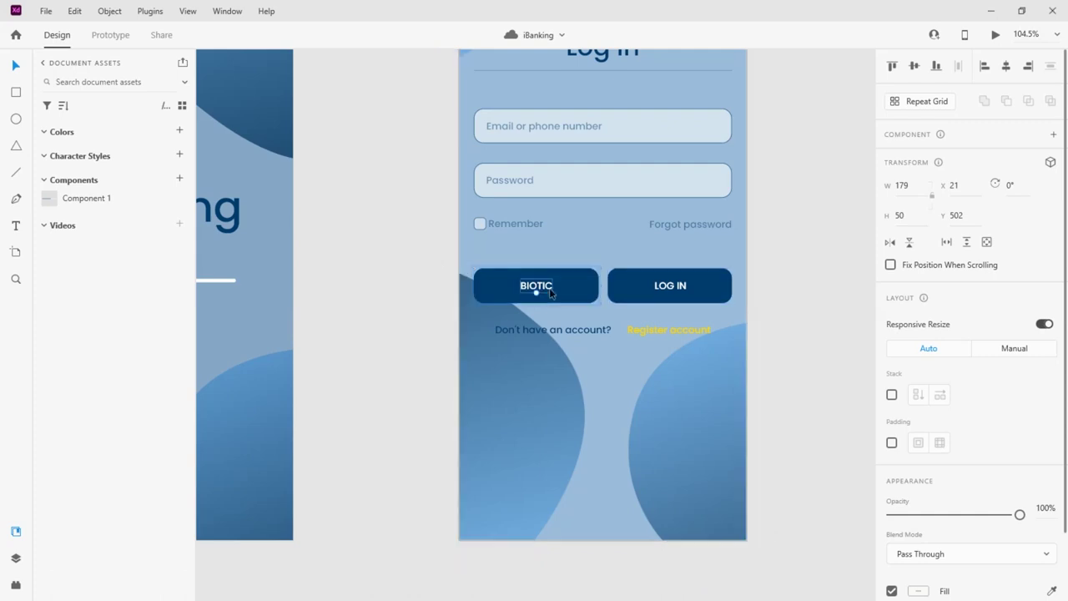
pyautogui.scroll(5, 548, 290)
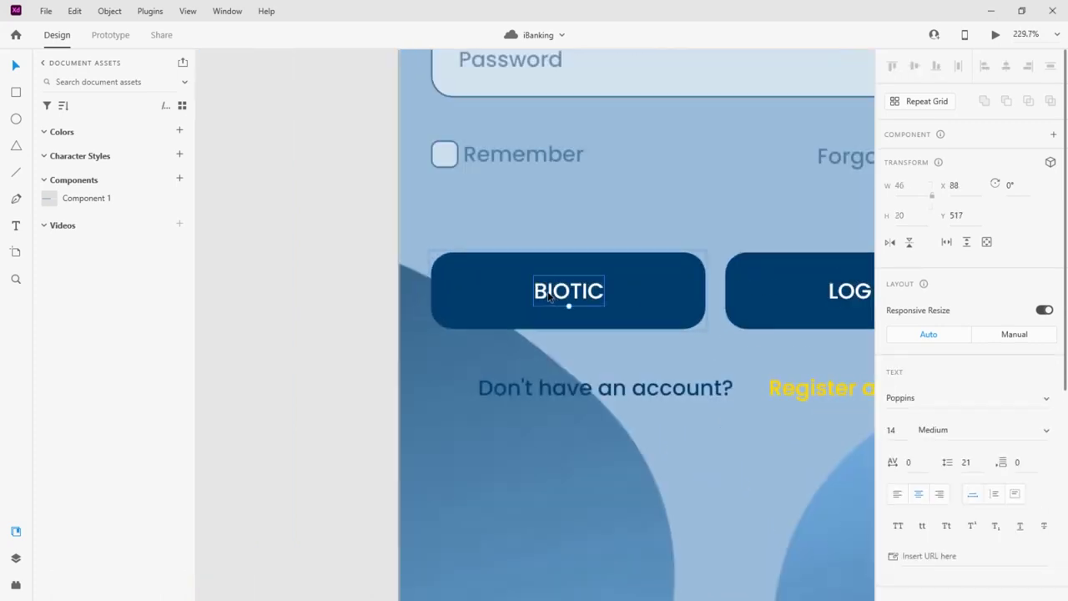
pyautogui.moveTo(549, 297); pyautogui.dragTo(493, 292)
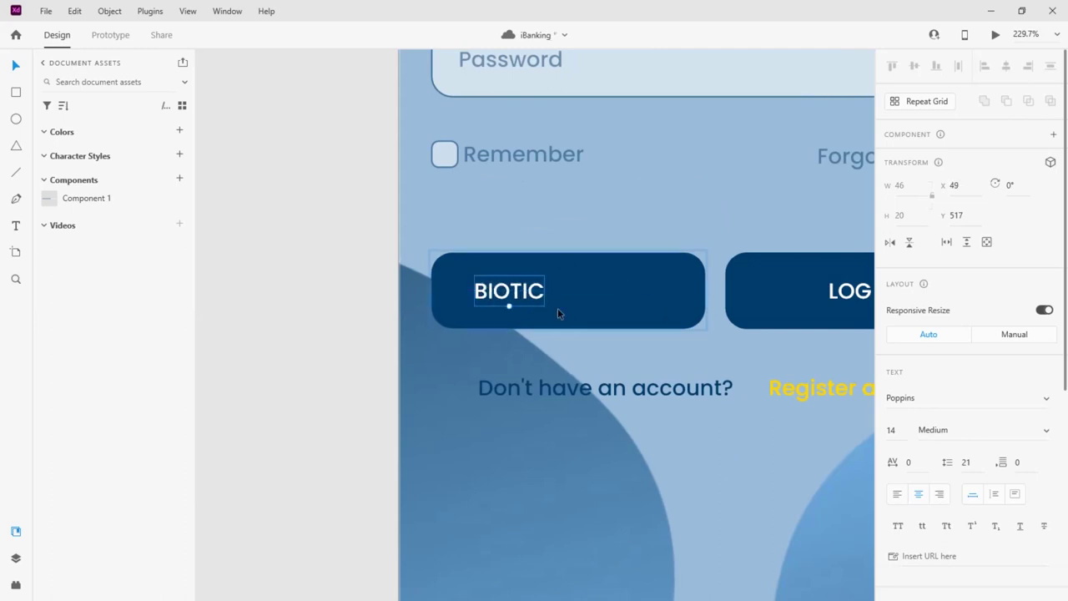
pyautogui.hotkey('ctrl', 'v')
pyautogui.scroll(-5, 475, 256)
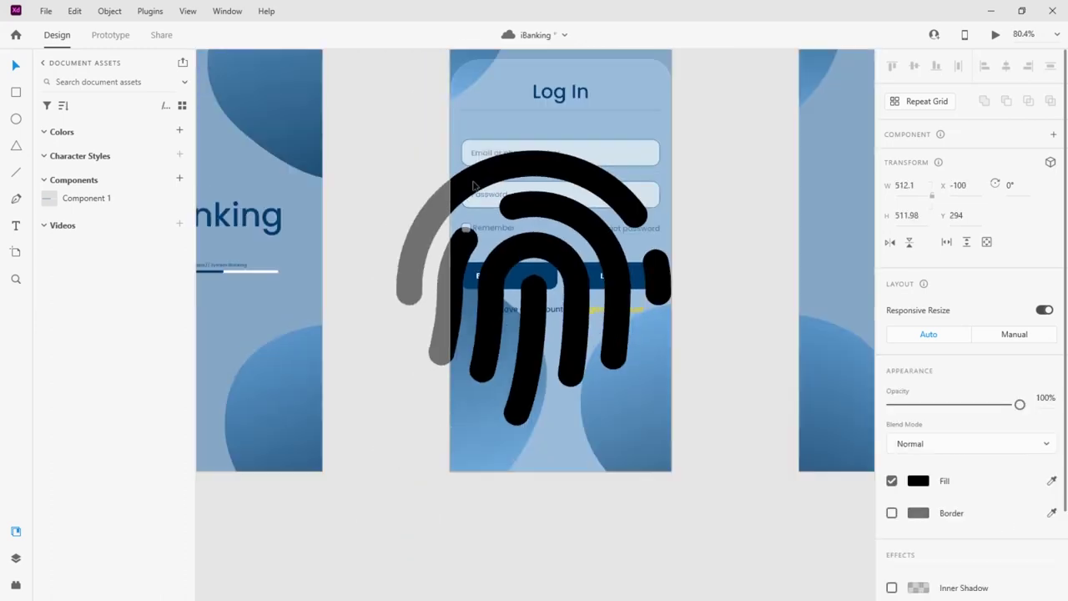
pyautogui.moveTo(395, 148); pyautogui.dragTo(500, 239)
pyautogui.scroll(5, 512, 280)
pyautogui.moveTo(574, 386); pyautogui.dragTo(500, 314)
pyautogui.moveTo(465, 263); pyautogui.dragTo(491, 280)
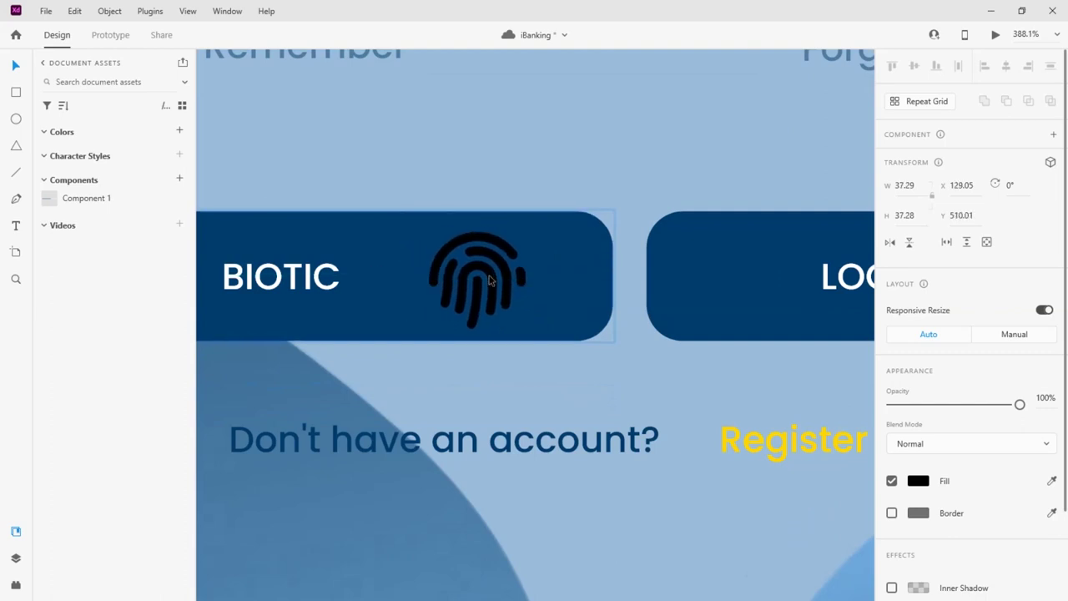
# Position the BIOTIC label beside the 27 × 27 fingerprint icon and fill the icon white
pyautogui.scroll(-3, 567, 265)
pyautogui.click(454, 274)
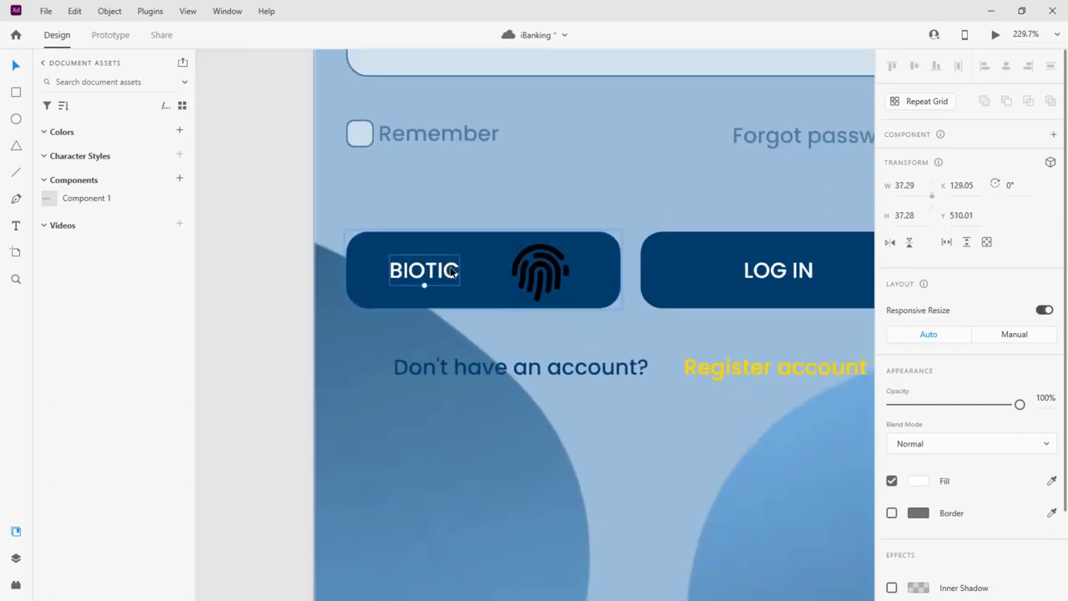
pyautogui.moveTo(454, 274); pyautogui.dragTo(472, 273)
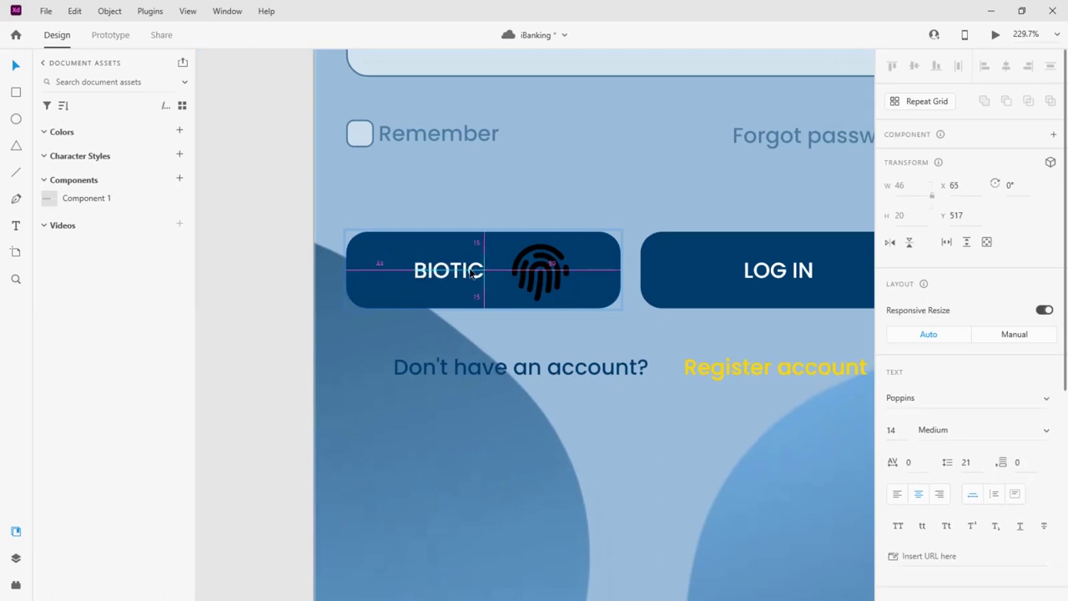
pyautogui.click(538, 271)
pyautogui.moveTo(573, 302); pyautogui.dragTo(541, 279)
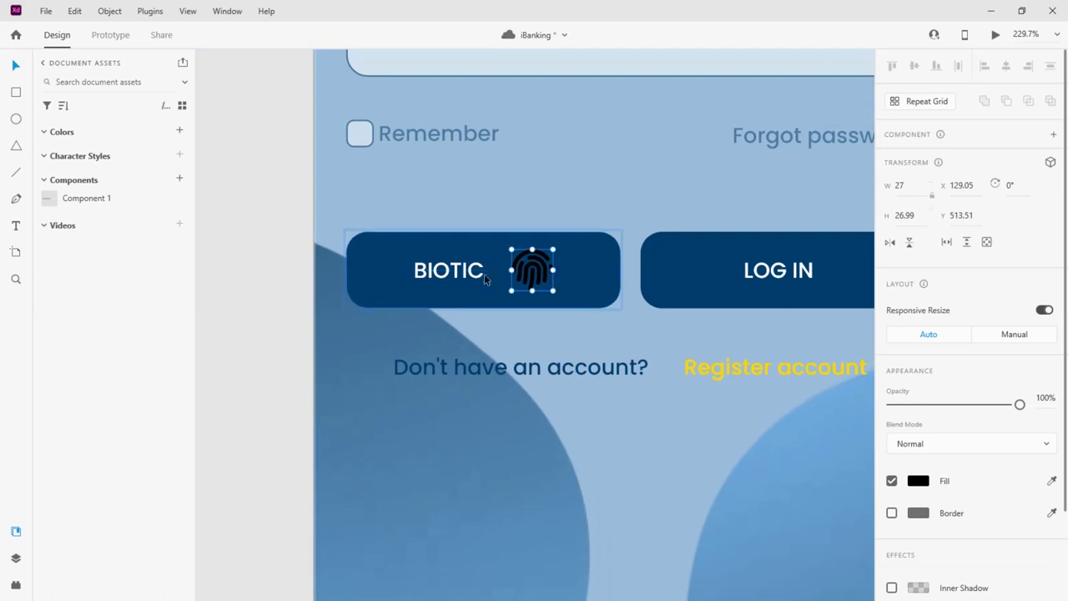
pyautogui.keyDown('shift'); pyautogui.click(484, 274); pyautogui.keyUp('shift')
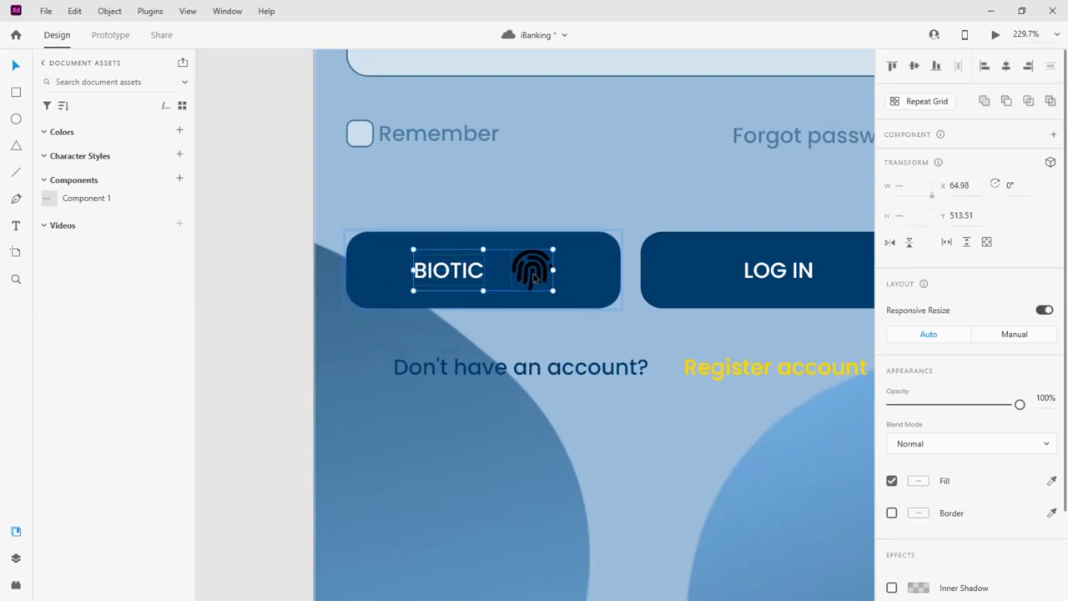
pyautogui.click(539, 278)
pyautogui.doubleClick(541, 276)
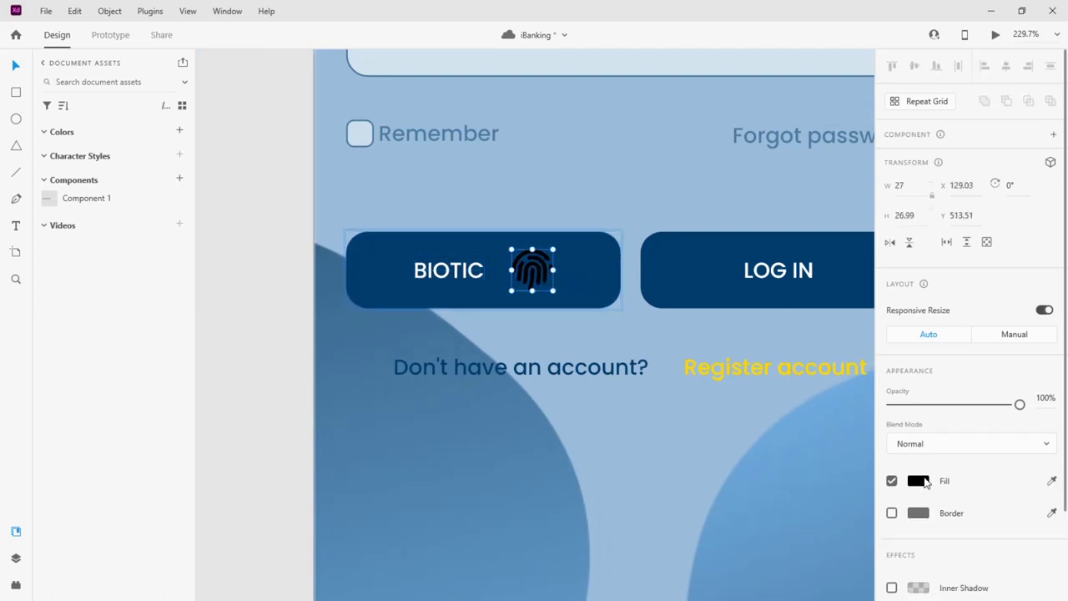
pyautogui.click(917, 481)
pyautogui.moveTo(772, 439); pyautogui.dragTo(692, 386)
pyautogui.click(586, 411)
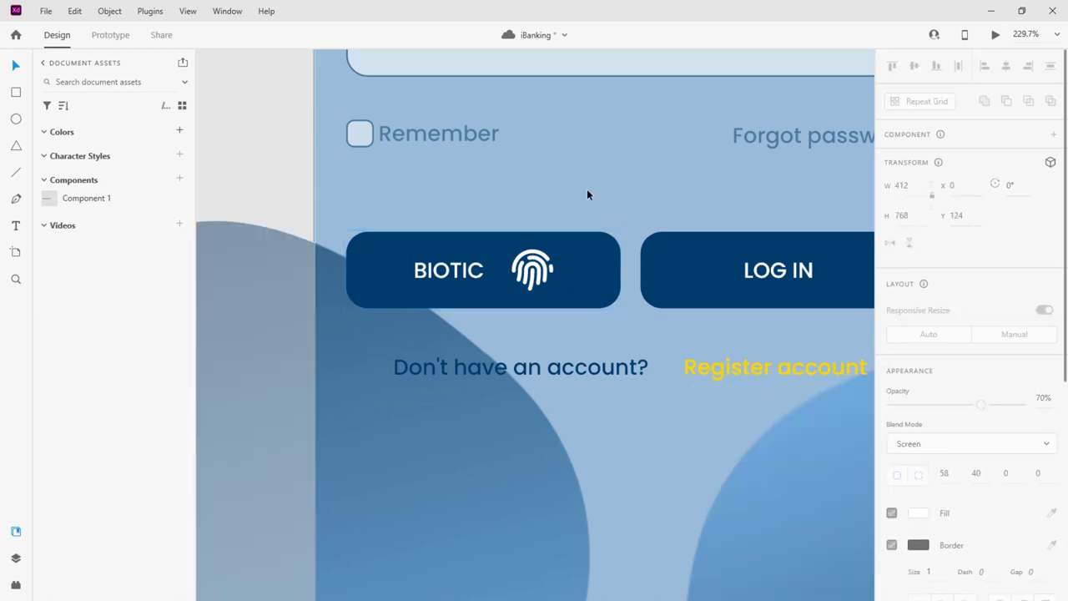
pyautogui.scroll(-6, 586, 189)
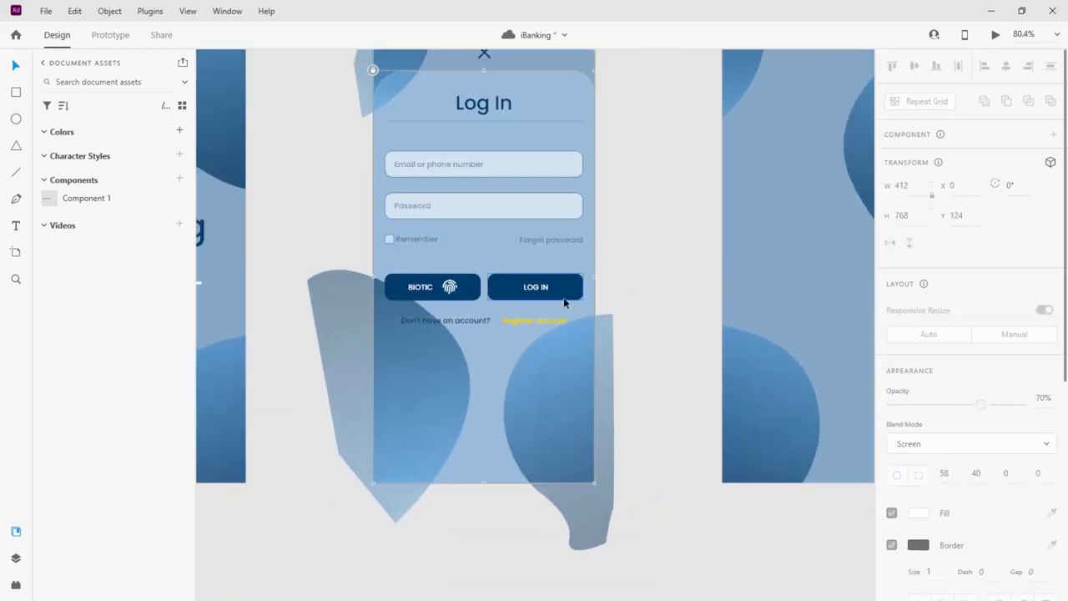
pyautogui.scroll(3, 546, 249)
pyautogui.scroll(-2, 546, 249)
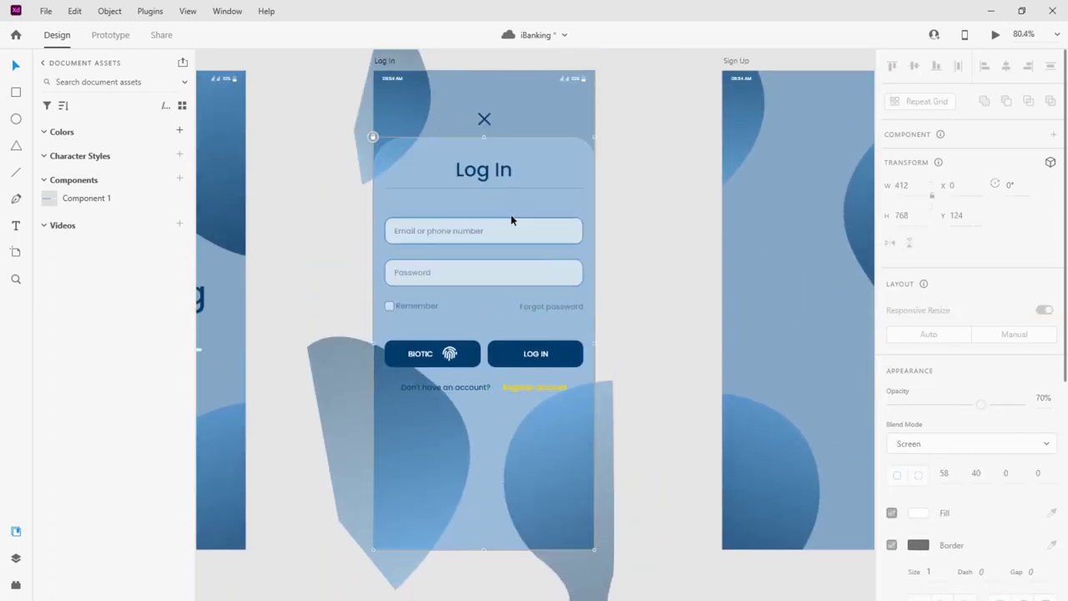
pyautogui.click(645, 217)
pyautogui.scroll(2, 649, 213)
pyautogui.scroll(-3, 654, 220)
pyautogui.scroll(1, 655, 220)
pyautogui.scroll(-1, 655, 219)
pyautogui.scroll(-1, 644, 233)
pyautogui.scroll(4, 639, 239)
pyautogui.scroll(-3, 617, 293)
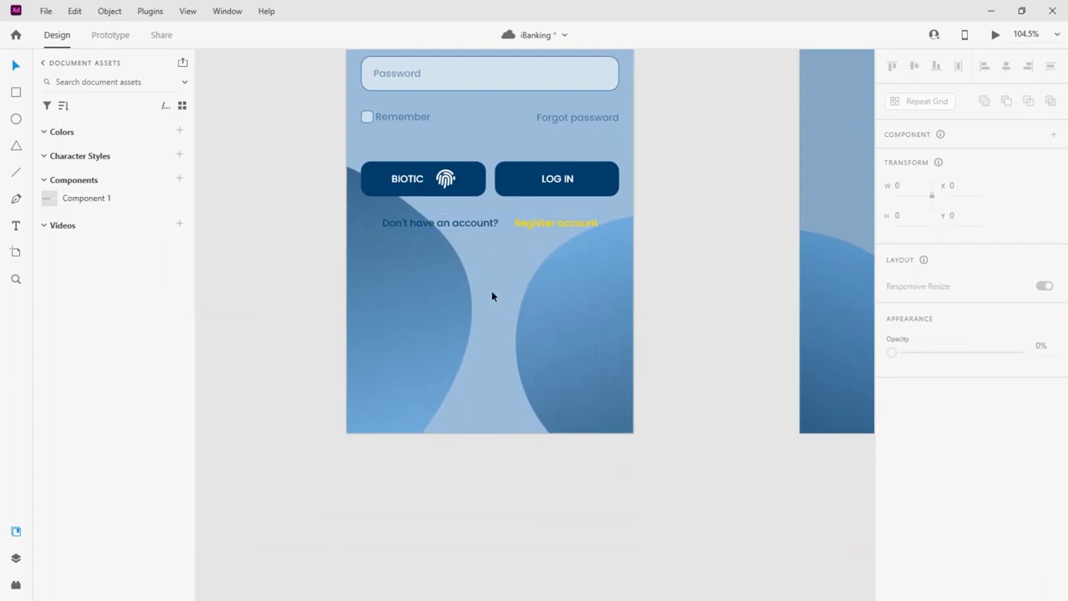
pyautogui.scroll(-2, 405, 292)
pyautogui.scroll(1, 358, 294)
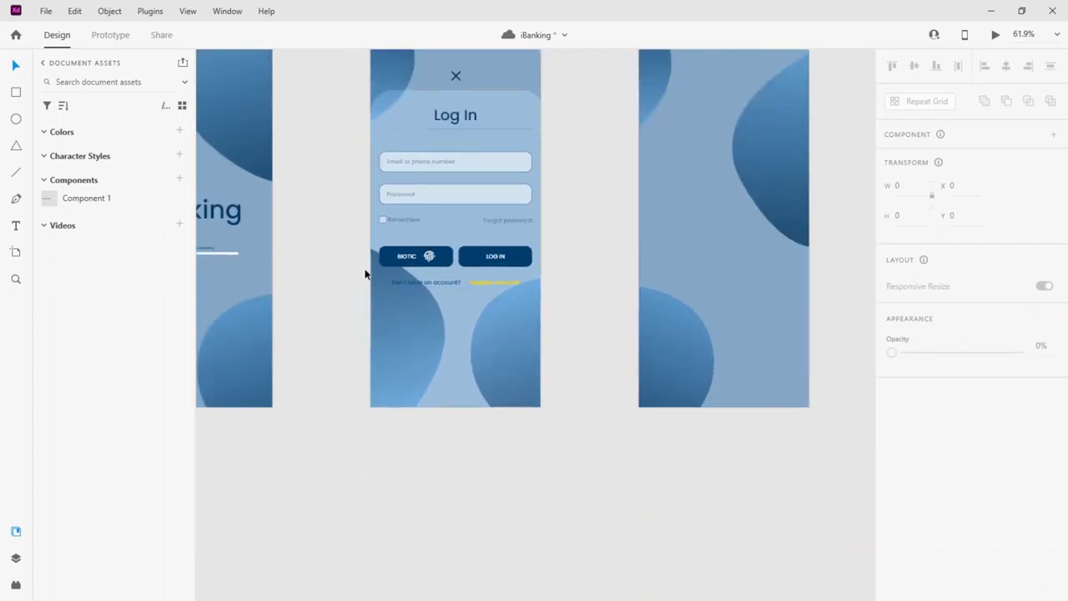
pyautogui.scroll(-1, 555, 274)
pyautogui.scroll(-4, 551, 271)
pyautogui.scroll(5, 329, 263)
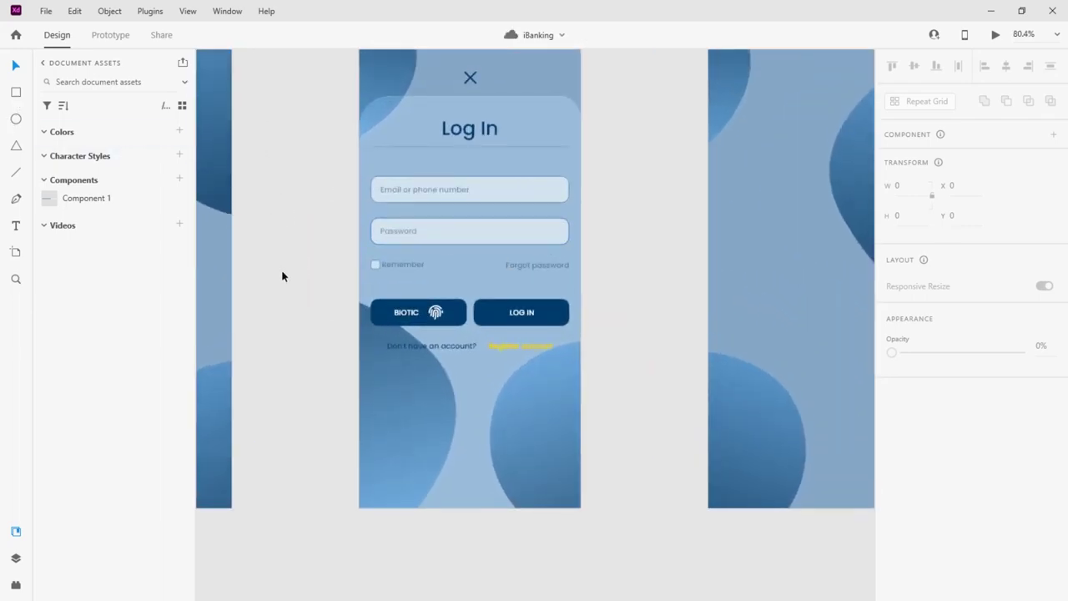
pyautogui.click(266, 229)
pyautogui.scroll(-1, 459, 321)
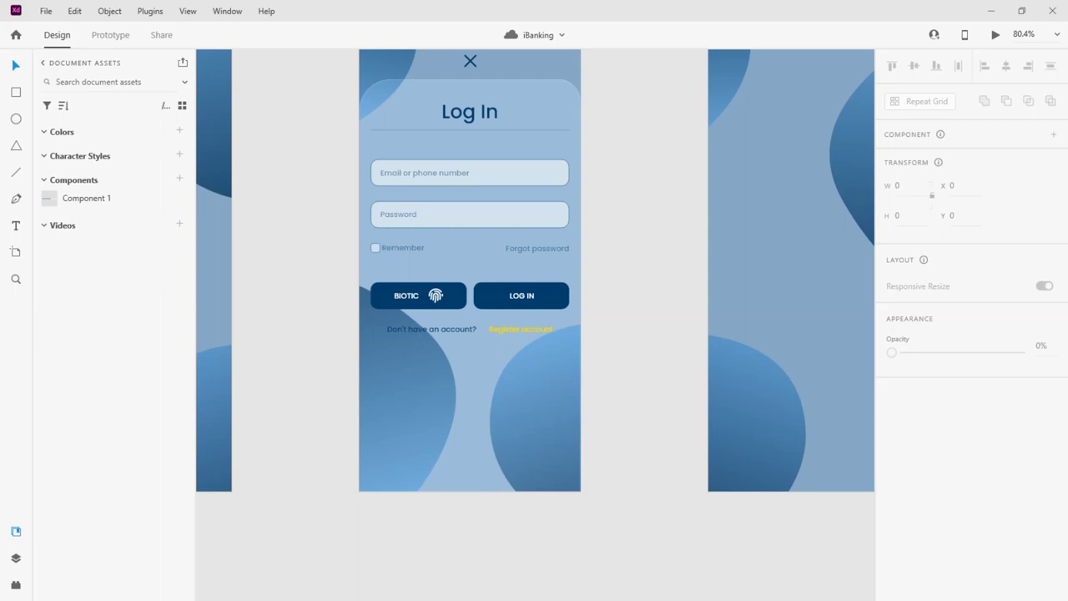
# In Prototype mode, make the Load Screen-to-Log In link Auto-Animate
pyautogui.scroll(-2, 640, 309)
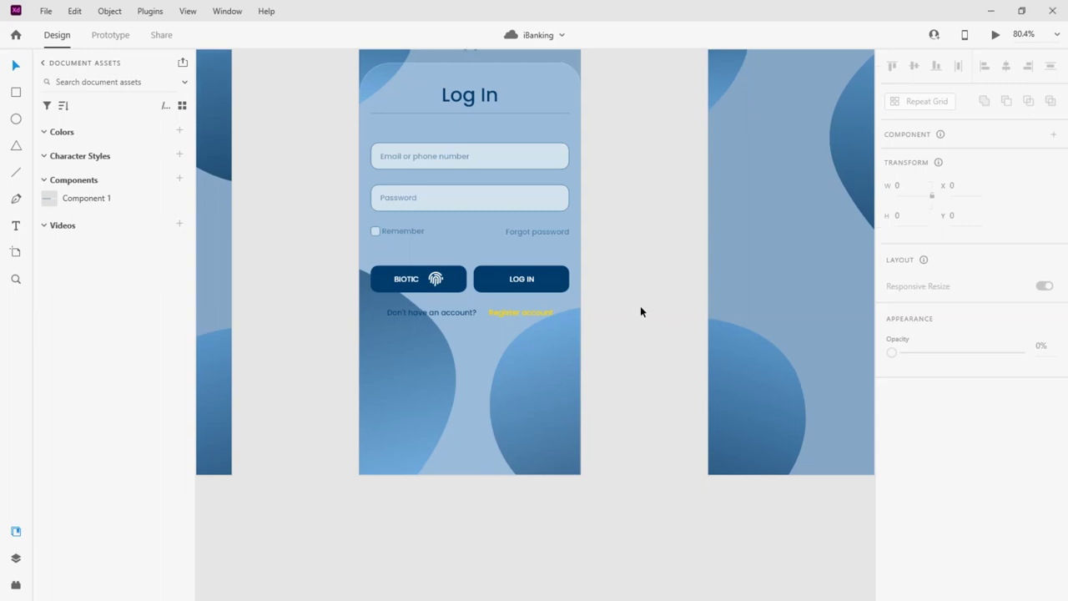
pyautogui.scroll(4, 633, 317)
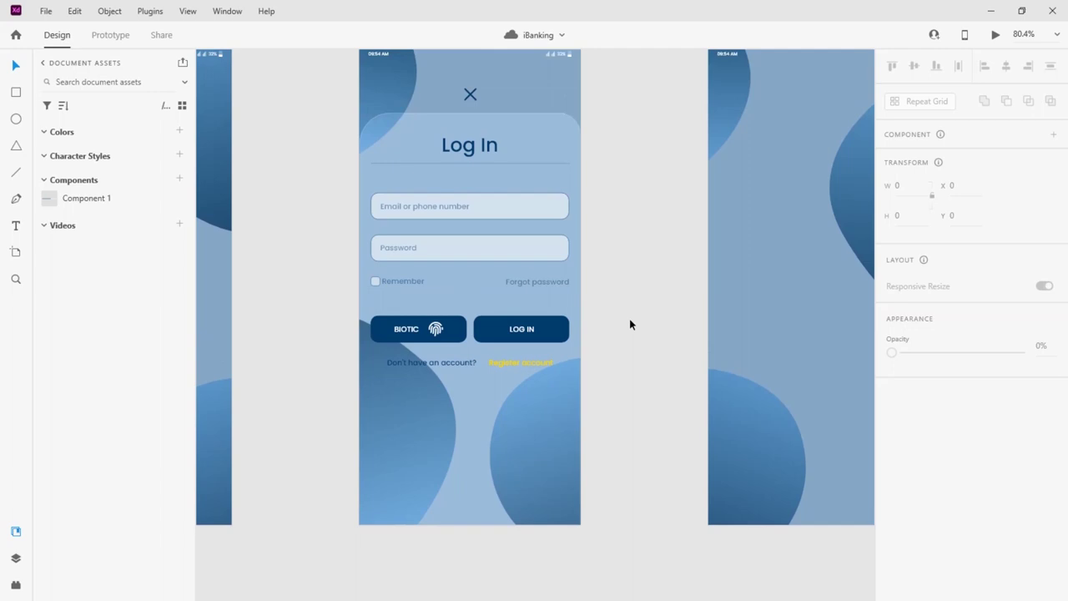
pyautogui.scroll(-5, 658, 210)
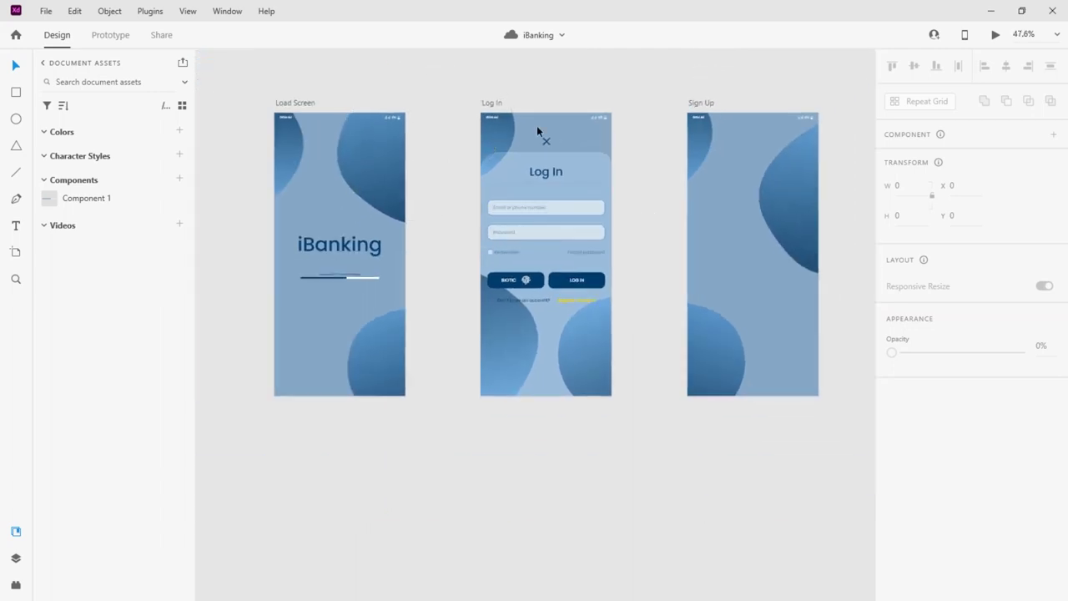
pyautogui.click(110, 34)
pyautogui.click(403, 247)
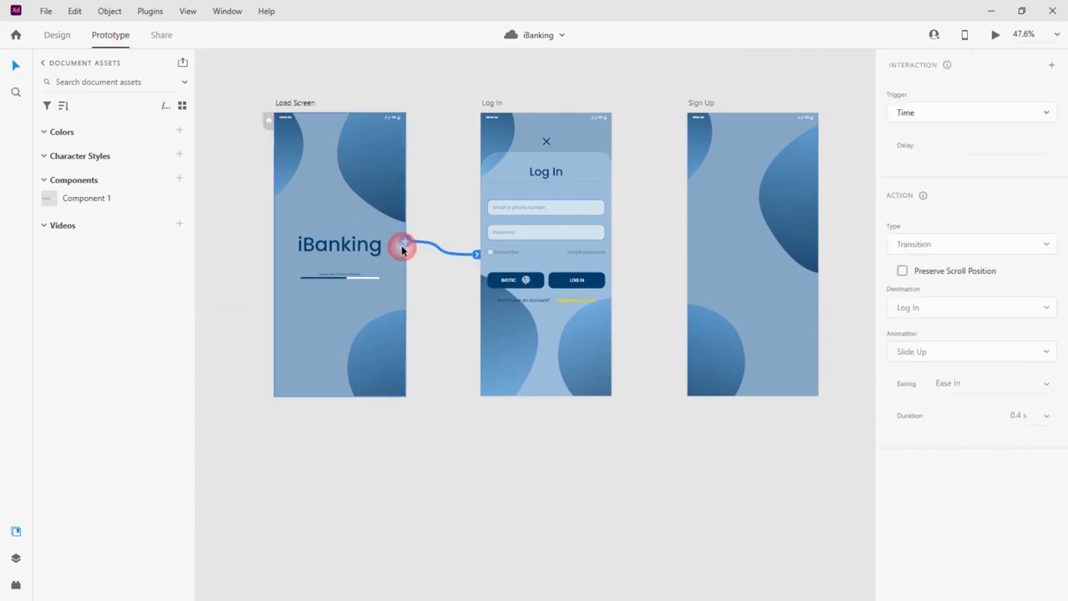
pyautogui.click(968, 245)
pyautogui.click(922, 244)
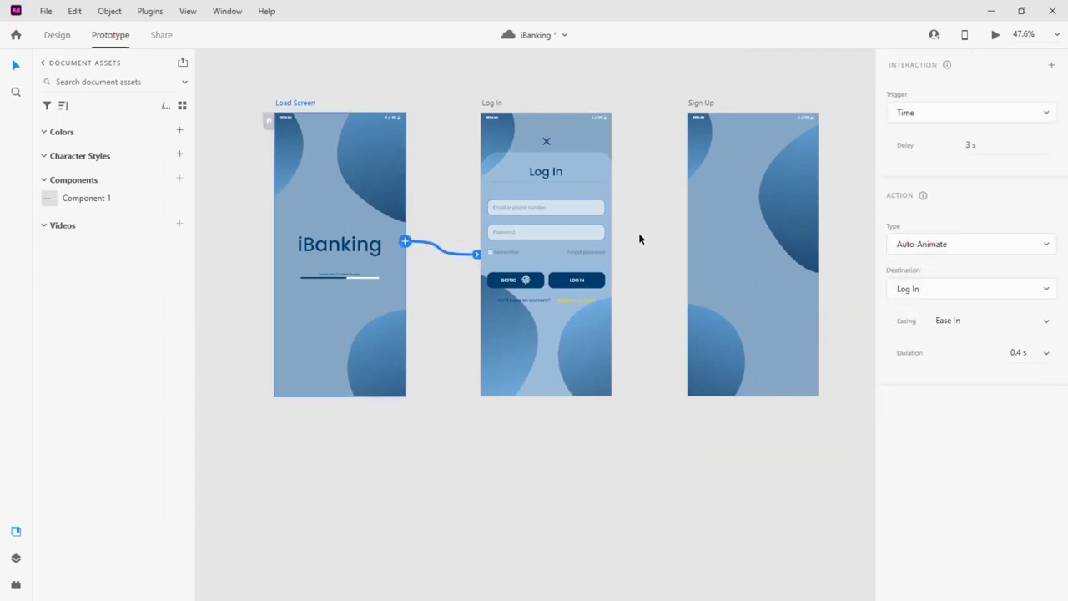
# Select the Load Screen and preview its transition with Ctrl+Enter
pyautogui.scroll(3, 640, 236)
pyautogui.click(569, 121)
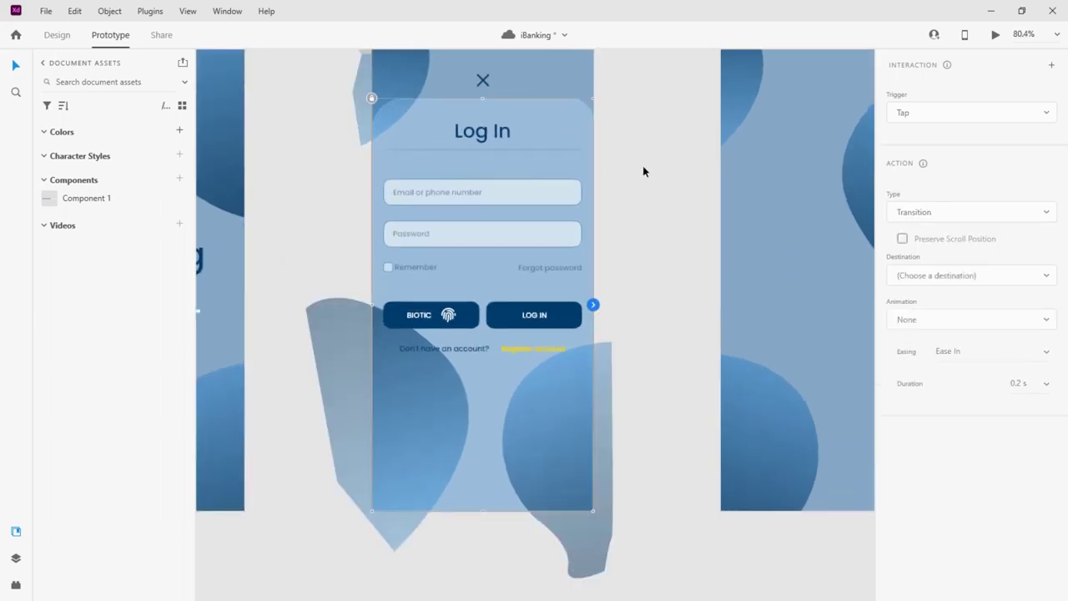
pyautogui.scroll(1, 642, 166)
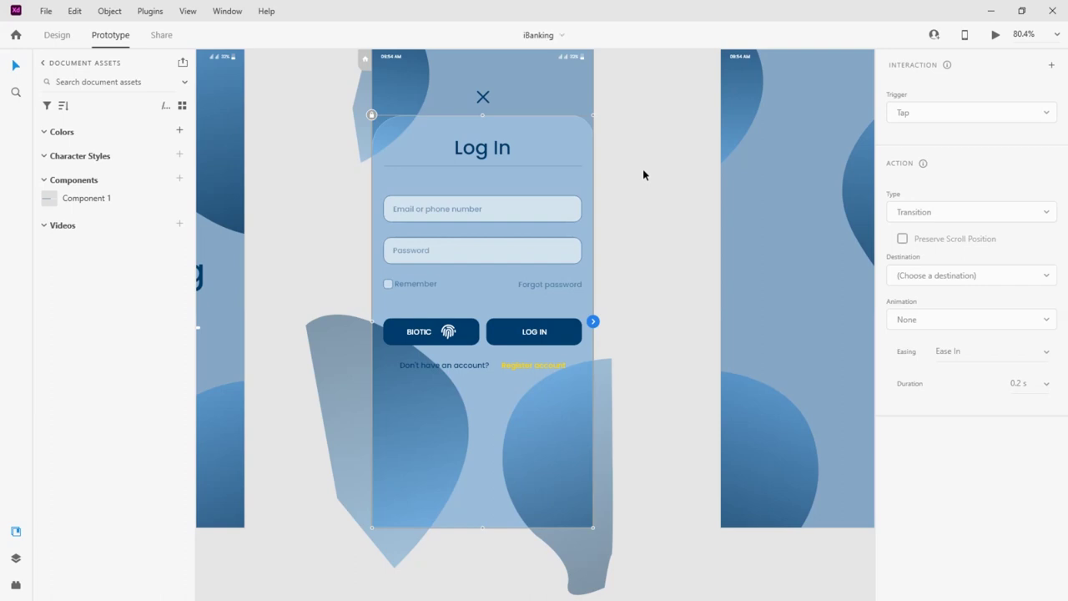
pyautogui.scroll(-3, 642, 170)
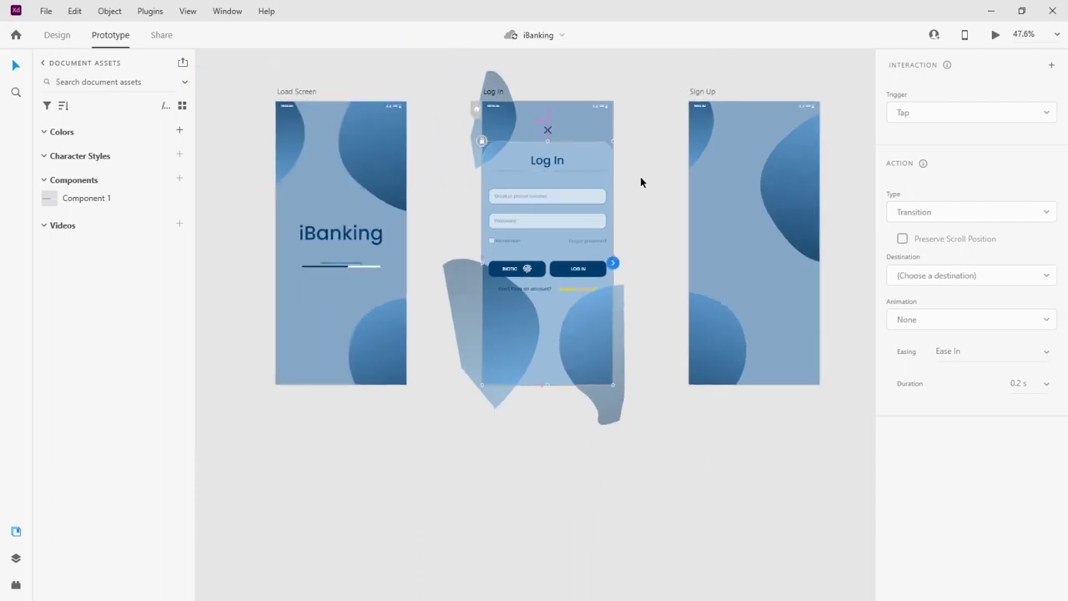
pyautogui.click(404, 147)
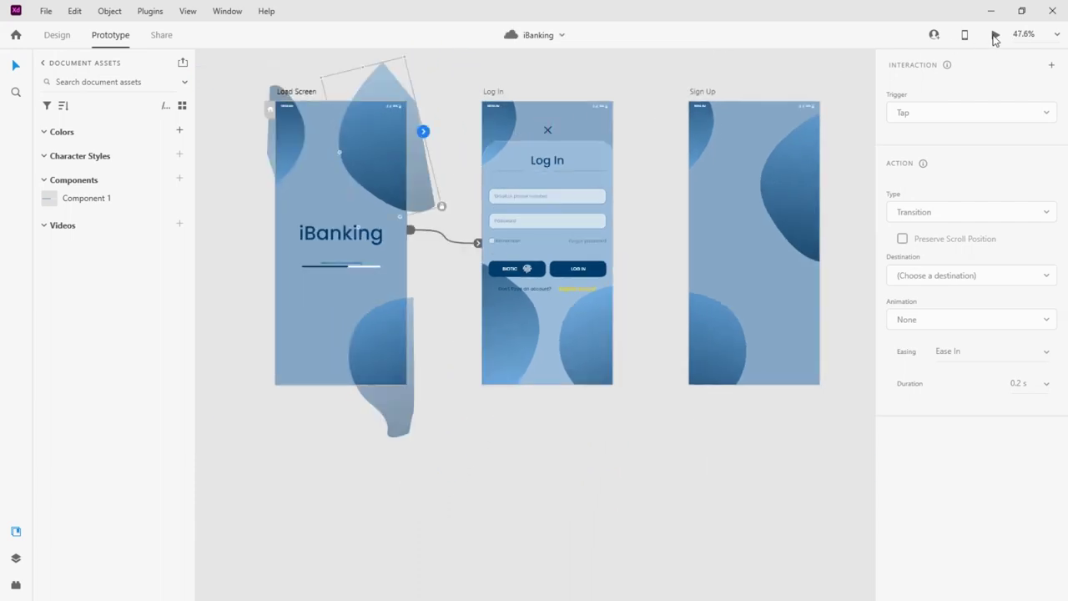
pyautogui.hotkey('ctrl', 'Return')
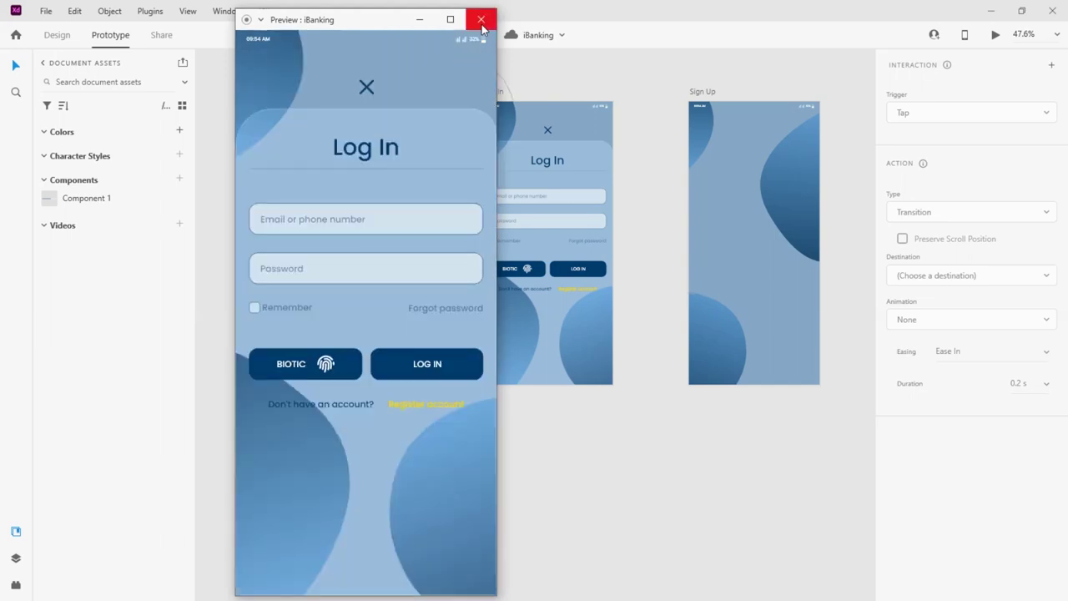
pyautogui.click(481, 20)
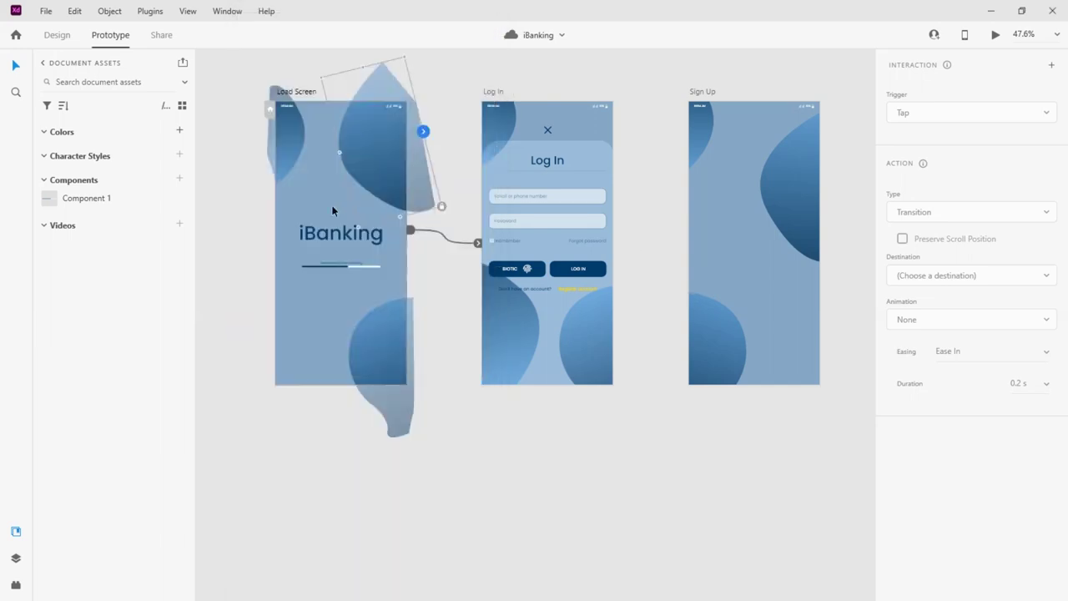
# Set Ease In-Out easing and a 4 s delay, then preview the transition again
pyautogui.click(1046, 320)
pyautogui.click(984, 352)
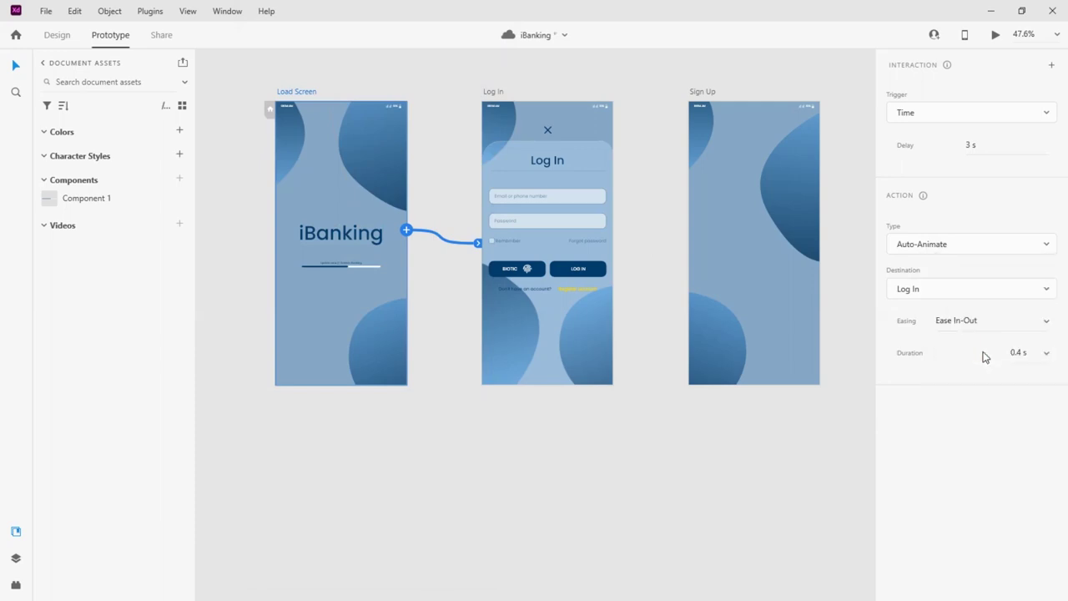
pyautogui.click(970, 146)
pyautogui.write('4')
pyautogui.press('Return')
pyautogui.click(996, 34)
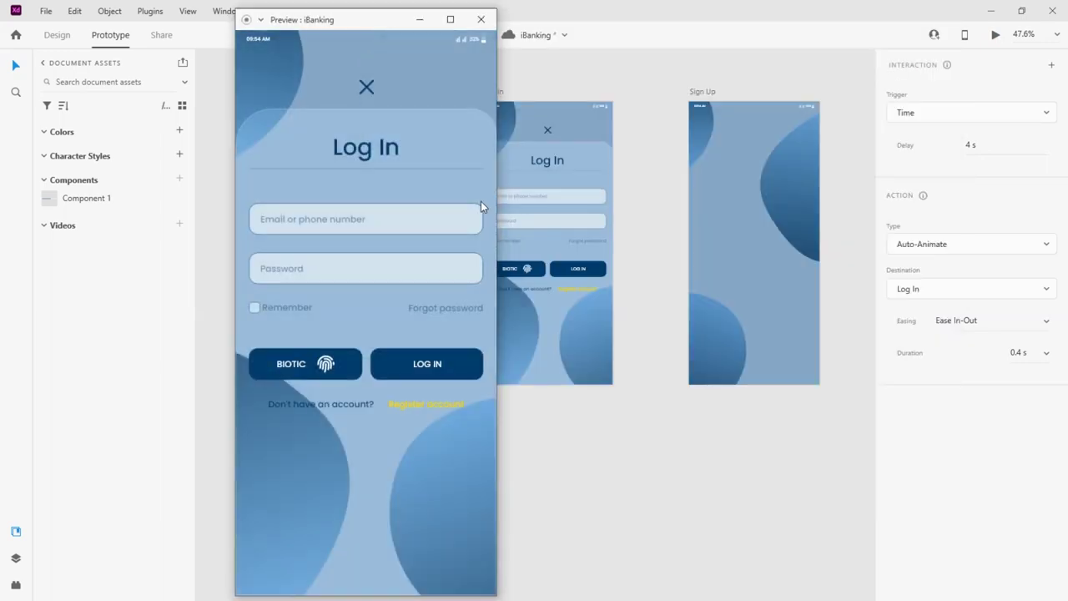
pyautogui.click(480, 19)
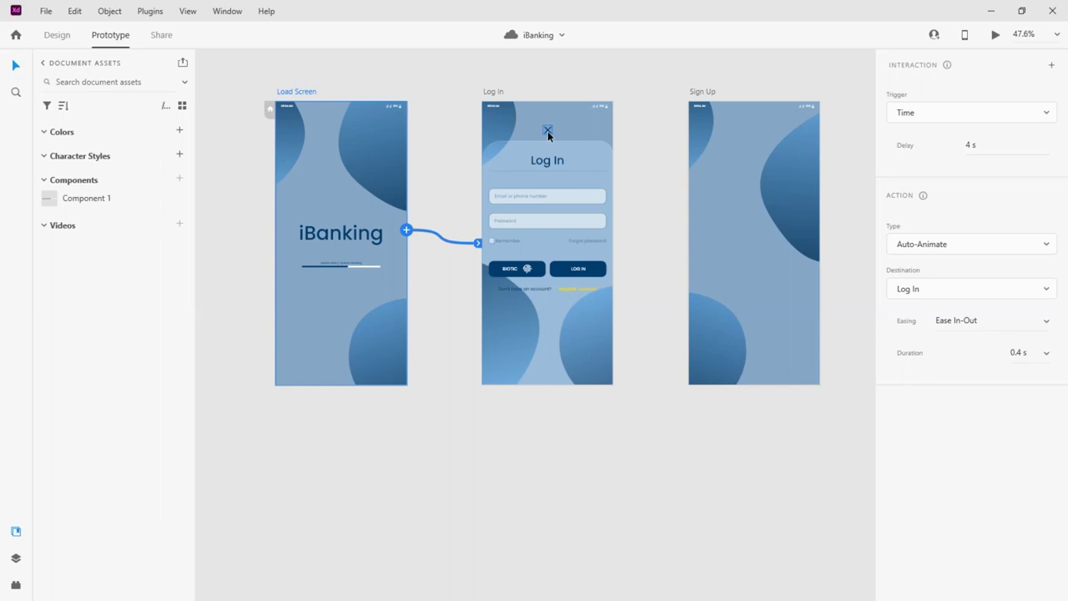
pyautogui.scroll(-3, 437, 193)
pyautogui.scroll(5, 537, 234)
pyautogui.scroll(-5, 573, 221)
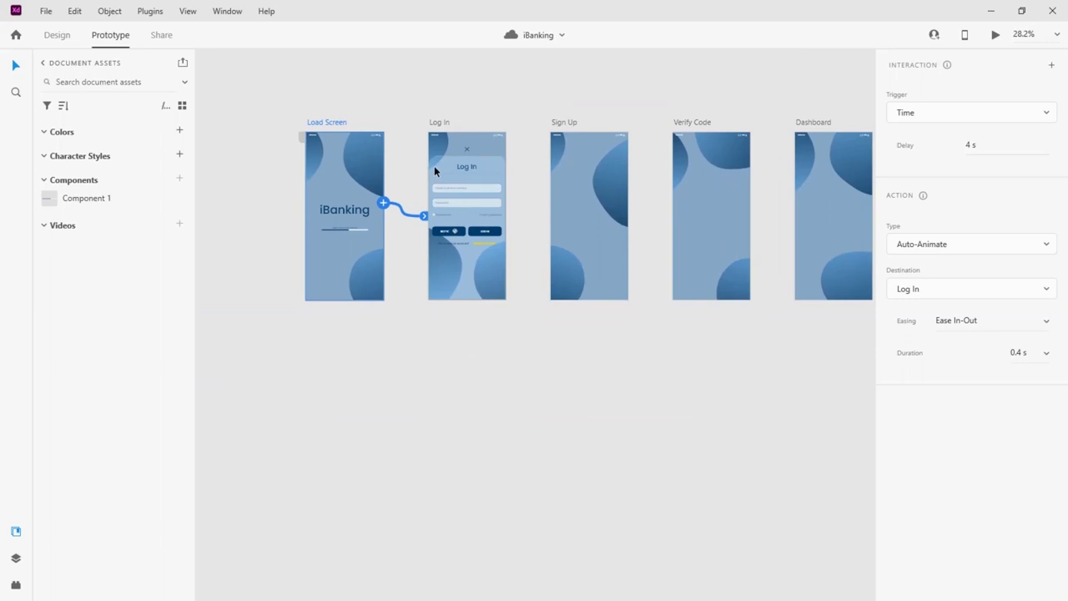
# Move the Sign Up, Verify Code and Dashboard screens further right
pyautogui.scroll(-2, 338, 189)
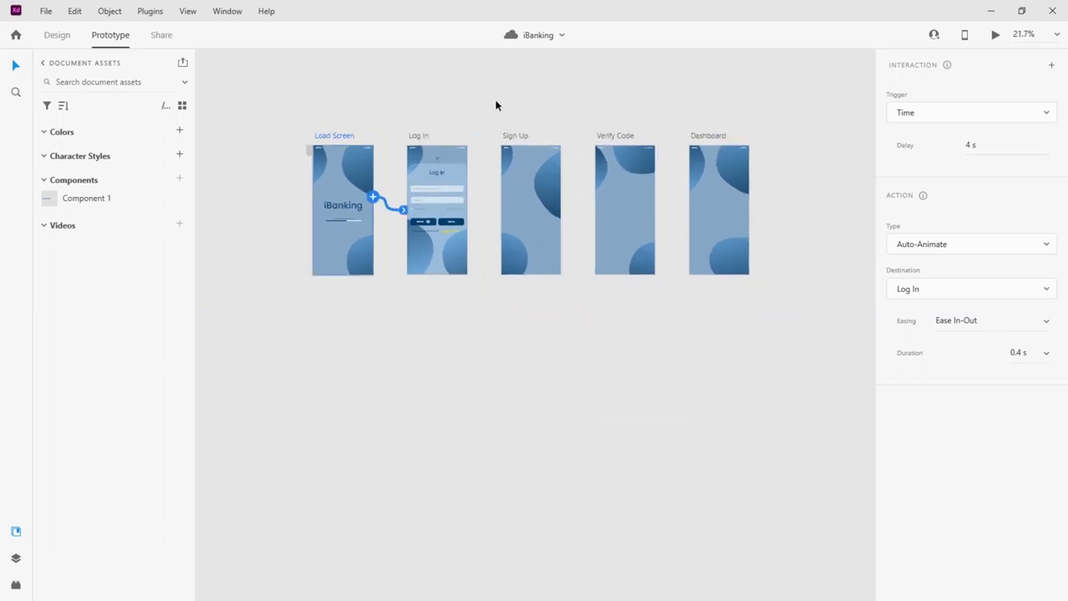
pyautogui.moveTo(495, 104); pyautogui.dragTo(770, 291)
pyautogui.moveTo(703, 139); pyautogui.dragTo(808, 139)
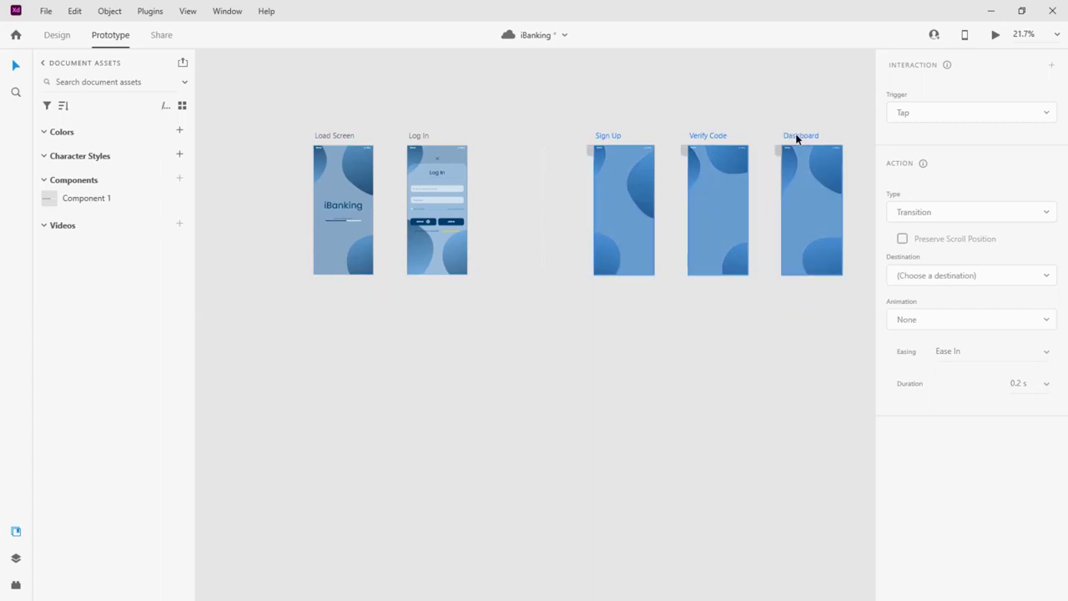
# Place a copy of Verify Code beside Log In and rename it Get Start
pyautogui.click(610, 139)
pyautogui.click(711, 139)
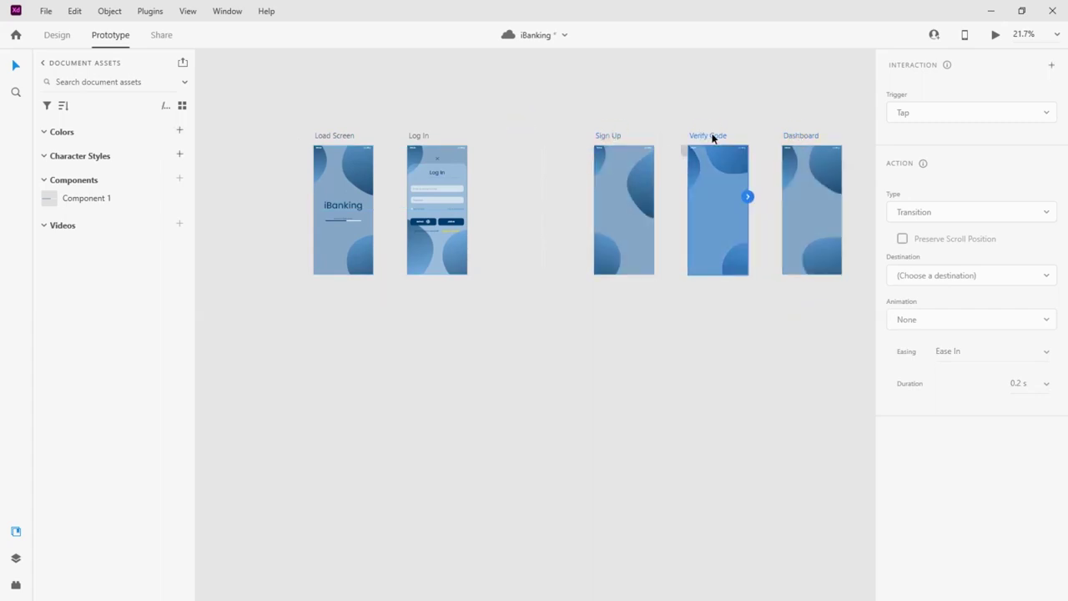
pyautogui.click(67, 35)
pyautogui.moveTo(703, 139); pyautogui.dragTo(518, 138)
pyautogui.scroll(5, 529, 166)
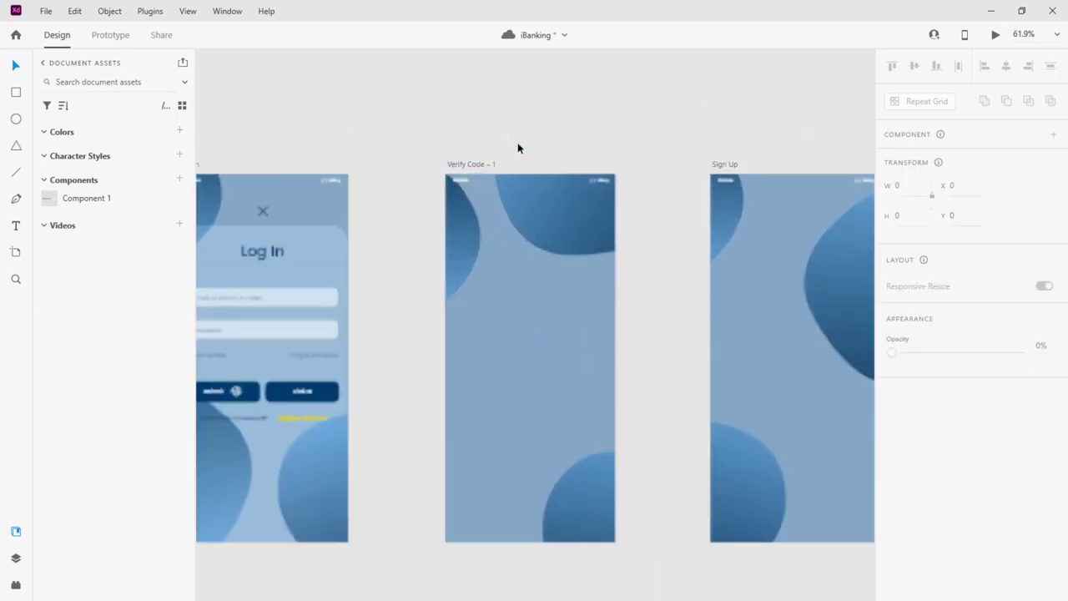
pyautogui.doubleClick(482, 164)
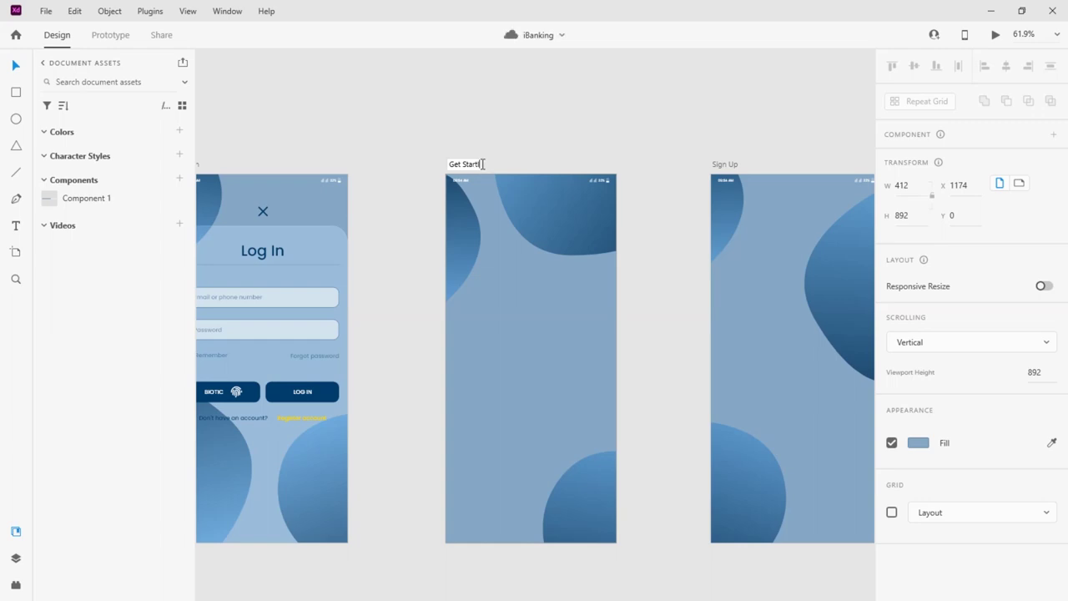
pyautogui.write('ed')
pyautogui.press('Return')
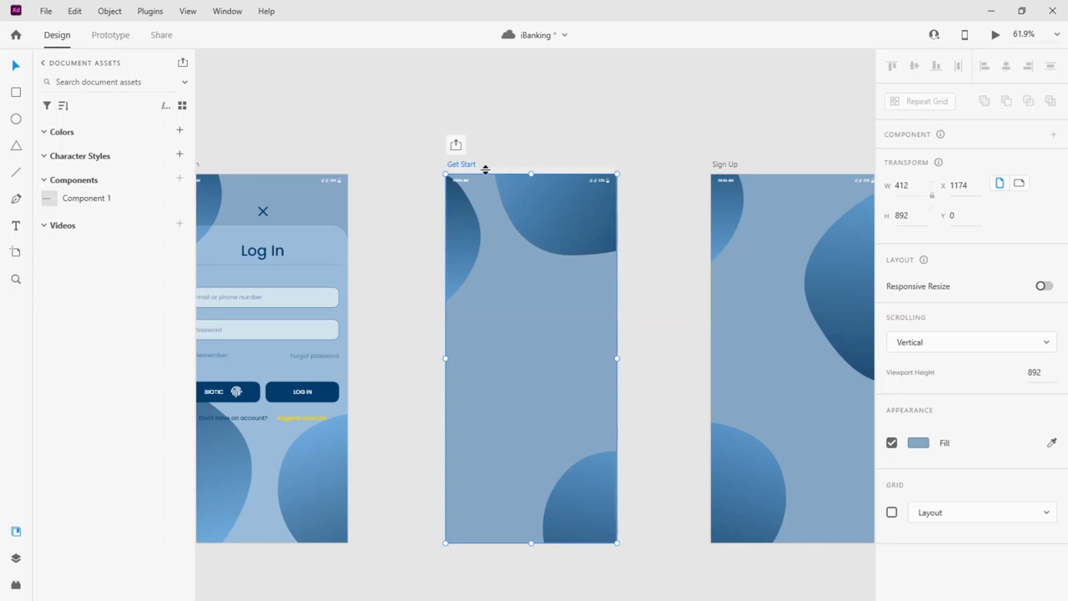
# Stretch the left blob wider and rotate it 30 degrees
pyautogui.click(443, 105)
pyautogui.click(459, 272)
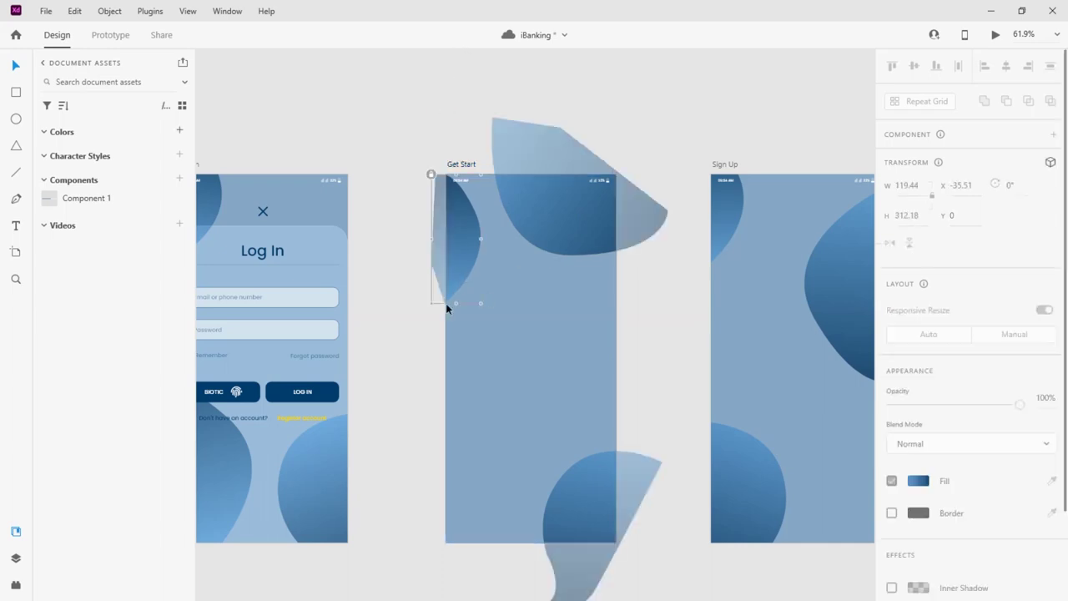
pyautogui.moveTo(432, 236); pyautogui.dragTo(412, 236)
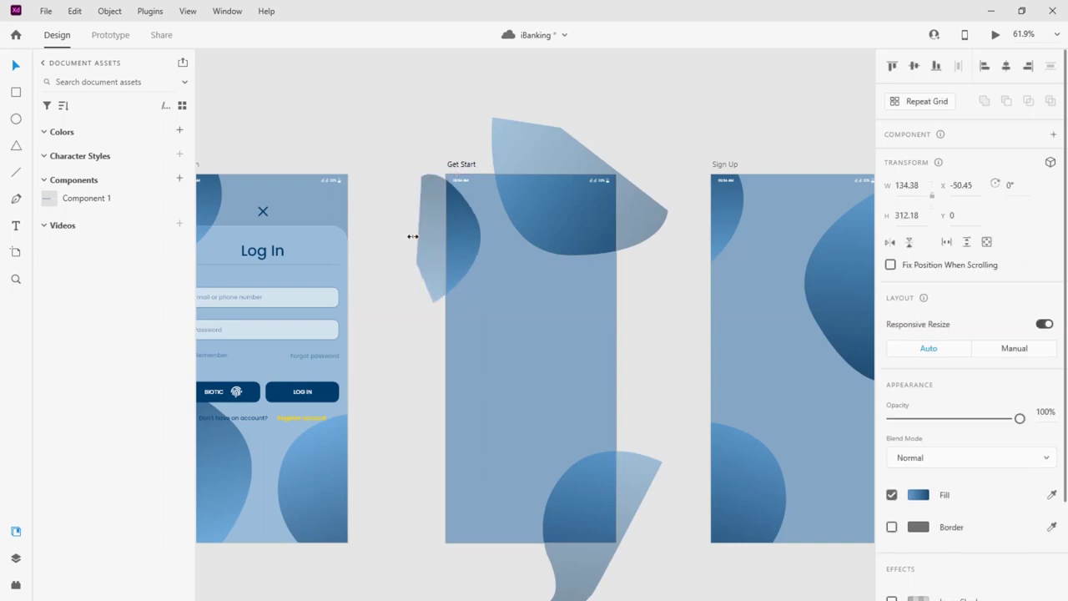
pyautogui.moveTo(488, 178); pyautogui.dragTo(506, 202)
pyautogui.click(451, 206)
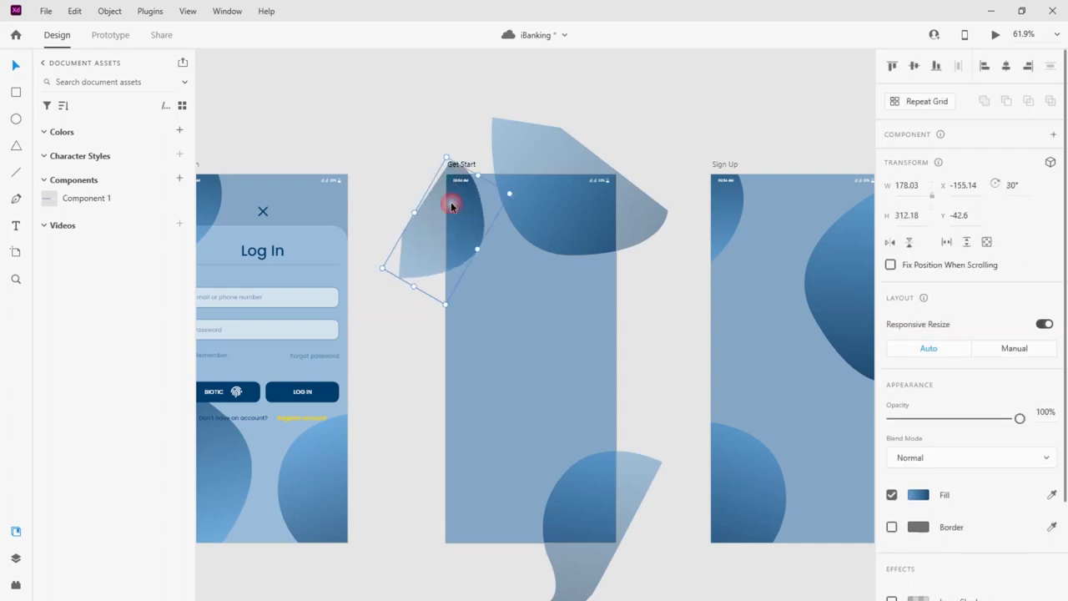
# Rotate the top-right blob to 143 degrees and adjust its position
pyautogui.click(582, 203)
pyautogui.moveTo(679, 208); pyautogui.dragTo(506, 151)
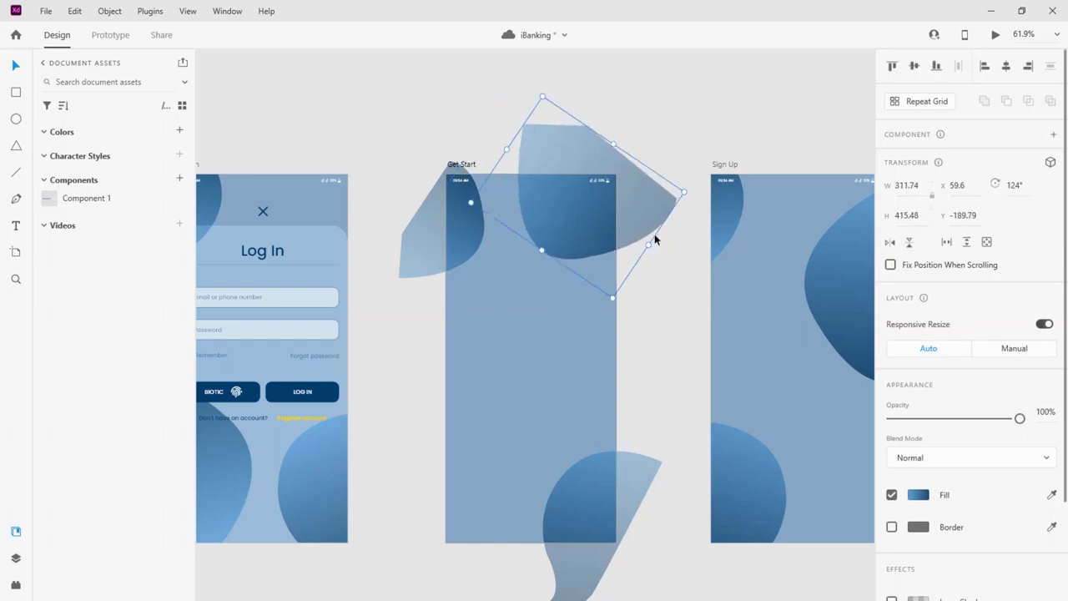
pyautogui.moveTo(648, 244); pyautogui.dragTo(639, 237)
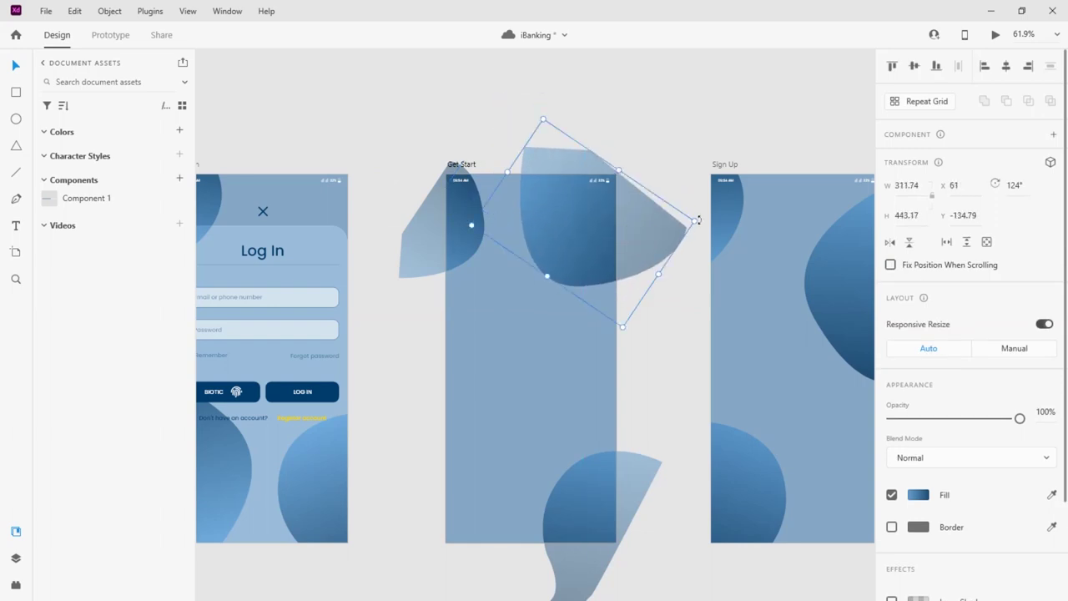
pyautogui.click(699, 258)
pyautogui.moveTo(698, 259); pyautogui.dragTo(629, 248)
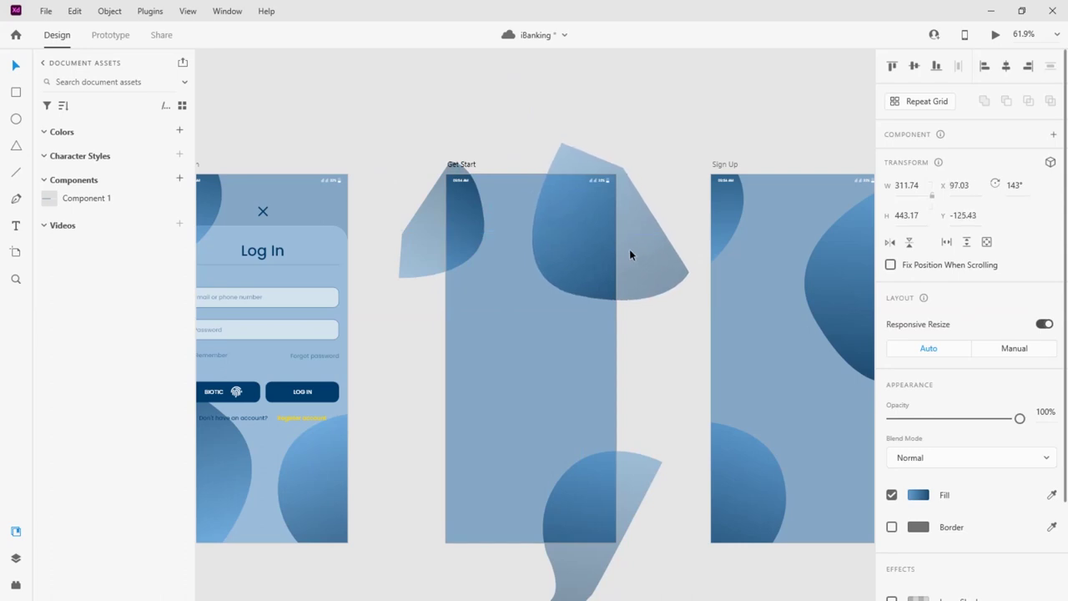
pyautogui.click(614, 120)
# Reposition the bottom blob and check each blob's placement
pyautogui.click(557, 506)
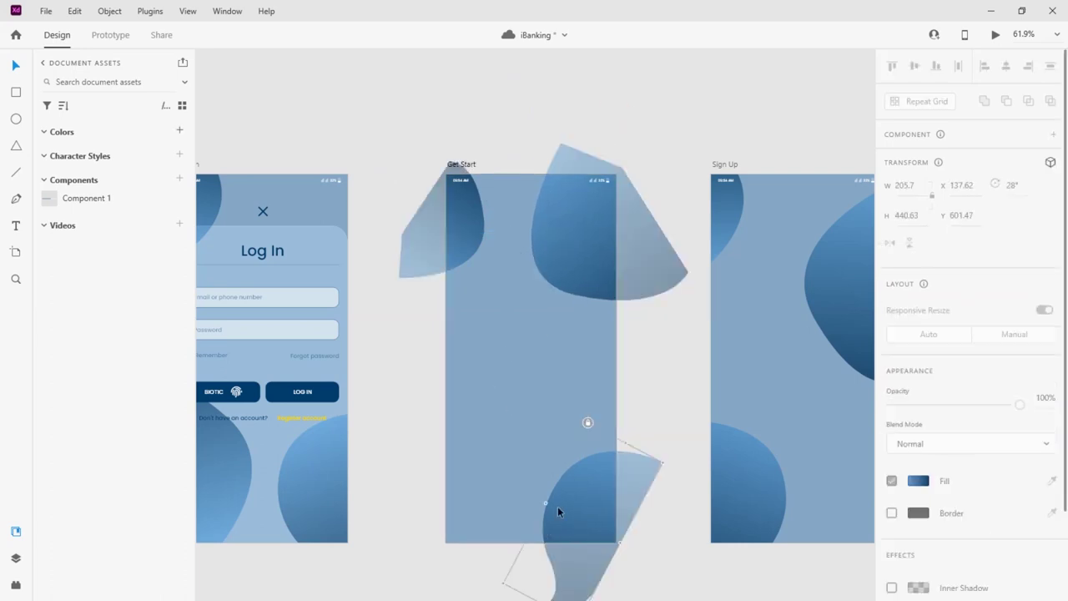
pyautogui.scroll(-2, 589, 439)
pyautogui.moveTo(545, 436); pyautogui.dragTo(510, 417)
pyautogui.click(446, 512)
pyautogui.click(463, 163)
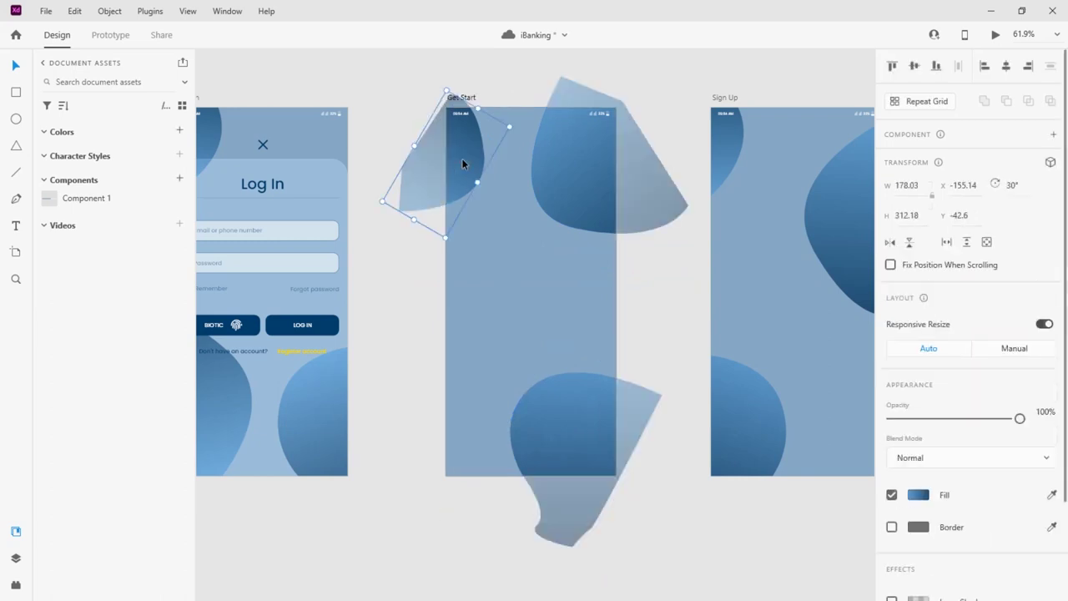
pyautogui.click(593, 200)
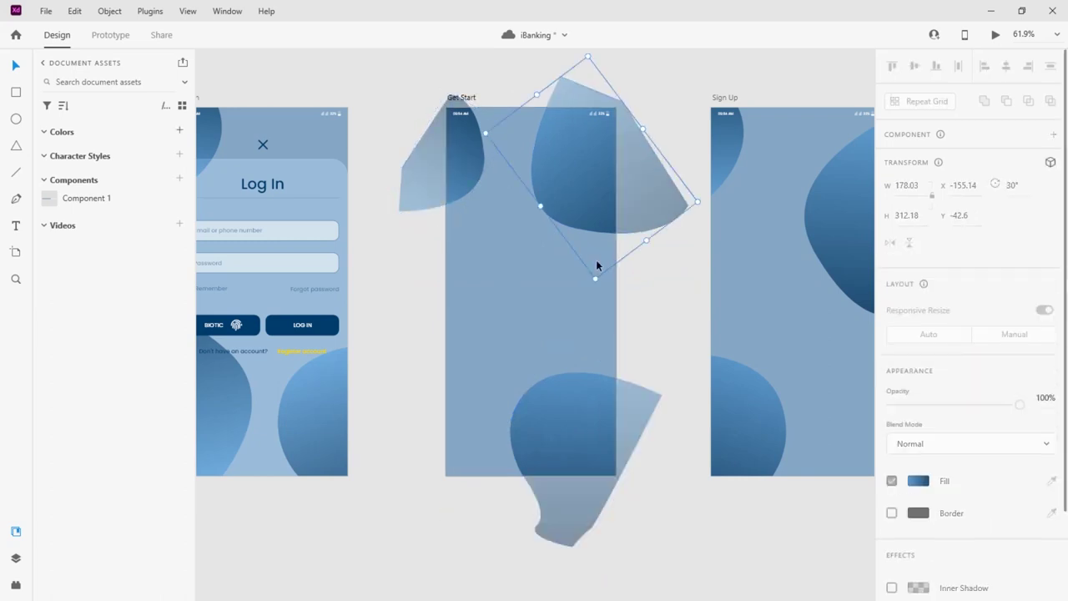
pyautogui.click(567, 406)
pyautogui.click(392, 513)
pyautogui.scroll(-3, 431, 431)
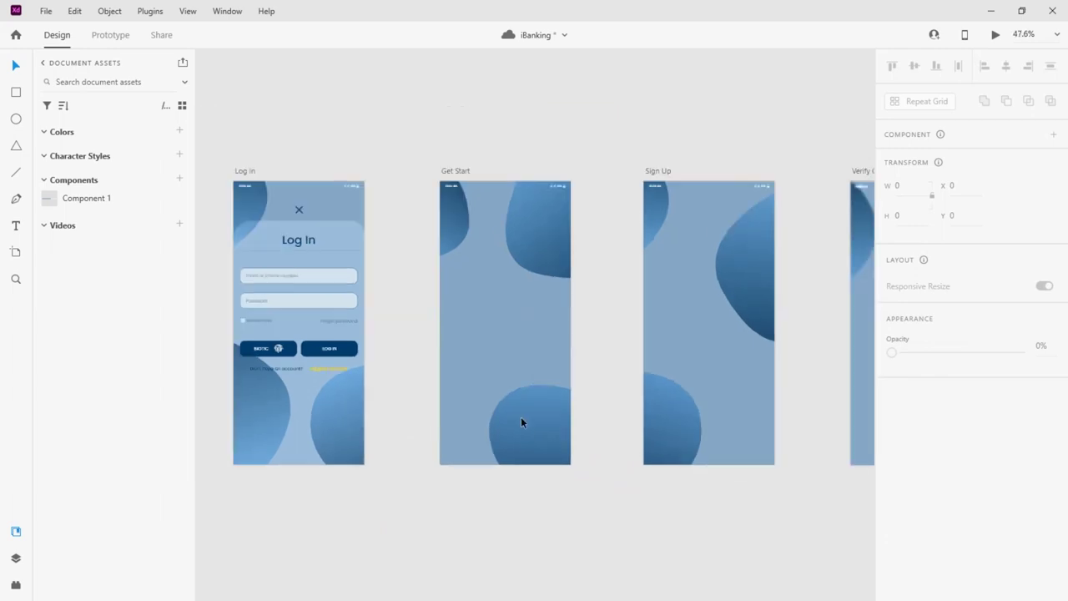
# Draw a 60×60 square below the Log In account prompt
pyautogui.scroll(-2, 436, 345)
pyautogui.scroll(3, 384, 345)
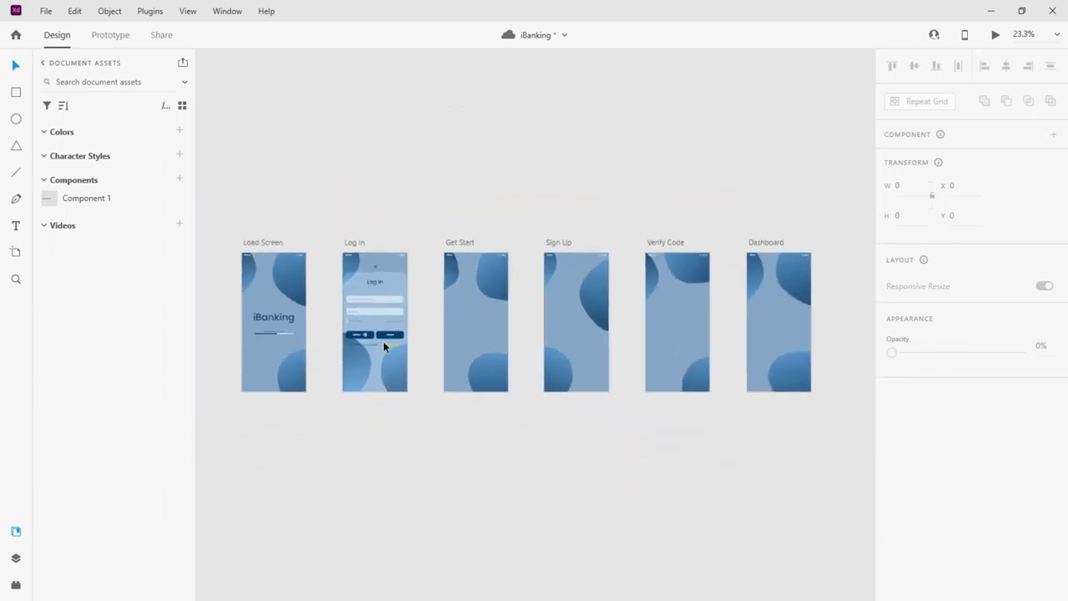
pyautogui.scroll(5, 304, 338)
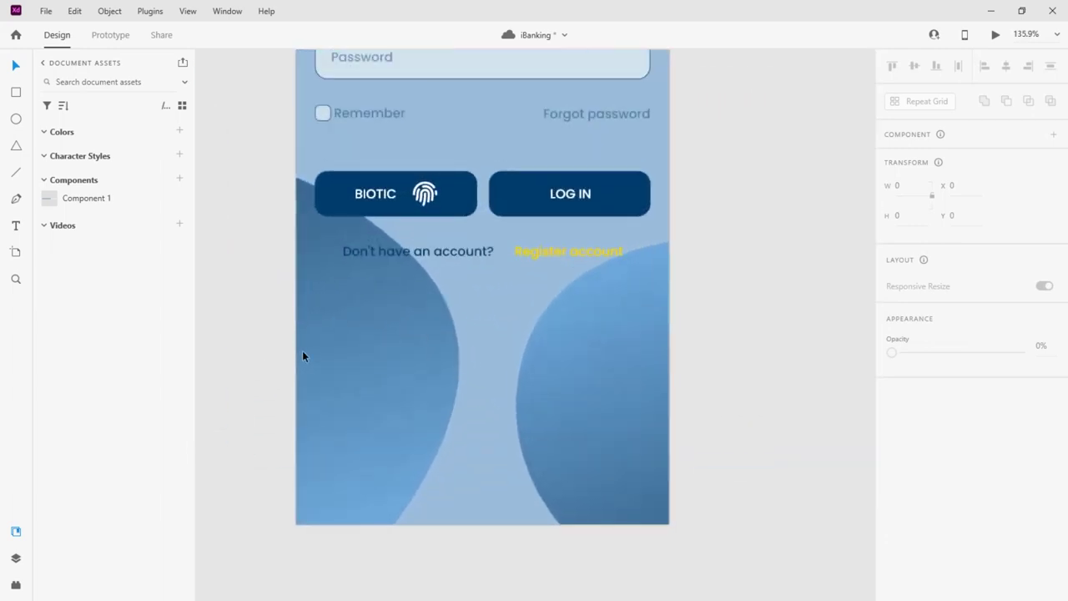
pyautogui.click(16, 92)
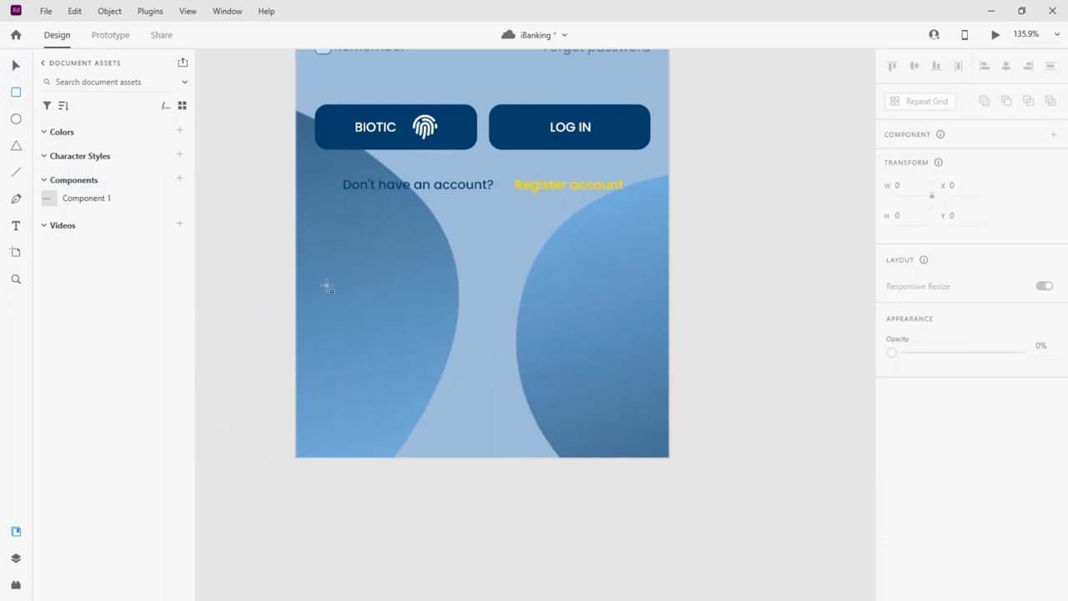
pyautogui.moveTo(315, 274); pyautogui.dragTo(381, 327)
pyautogui.click(899, 185)
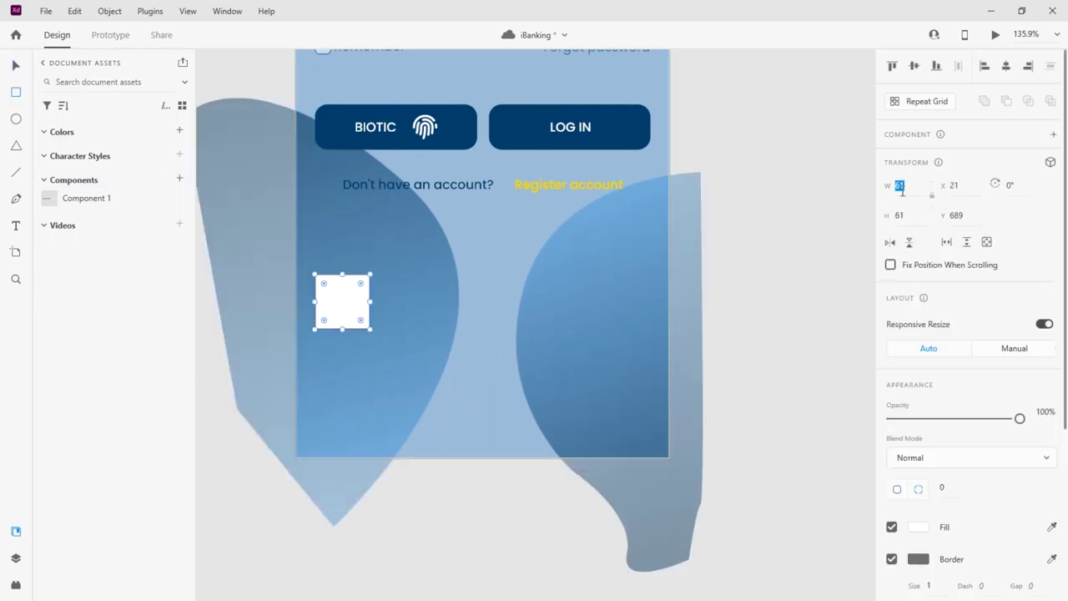
pyautogui.write('60')
pyautogui.click(888, 216)
pyautogui.write('60')
# Give the square a corner radius of 8 and a dark navy border
pyautogui.moveTo(323, 284); pyautogui.dragTo(326, 287)
pyautogui.scroll(5, 326, 287)
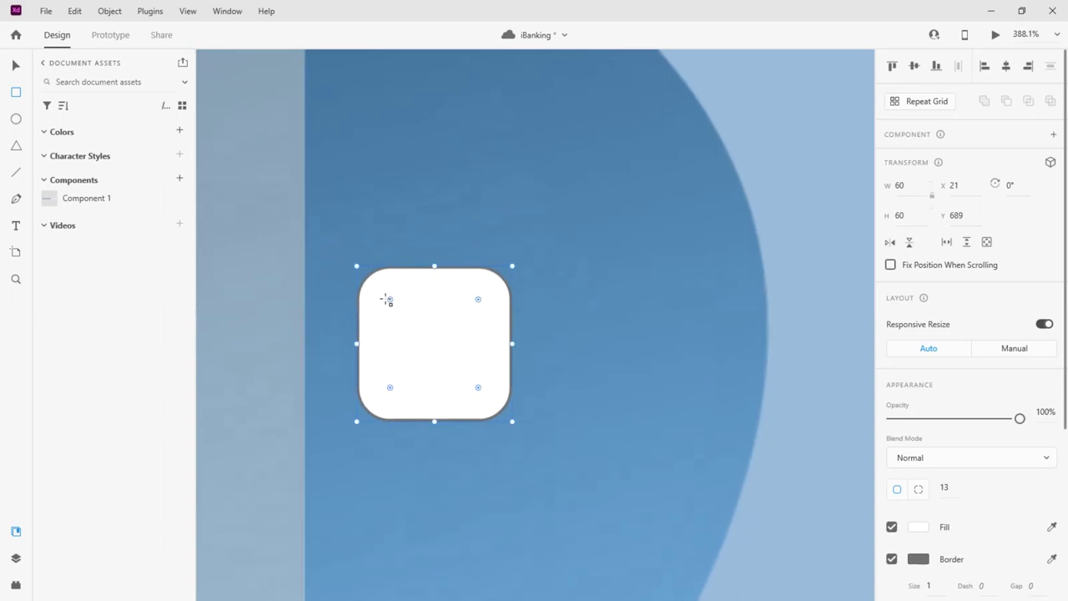
pyautogui.moveTo(388, 297); pyautogui.dragTo(383, 293)
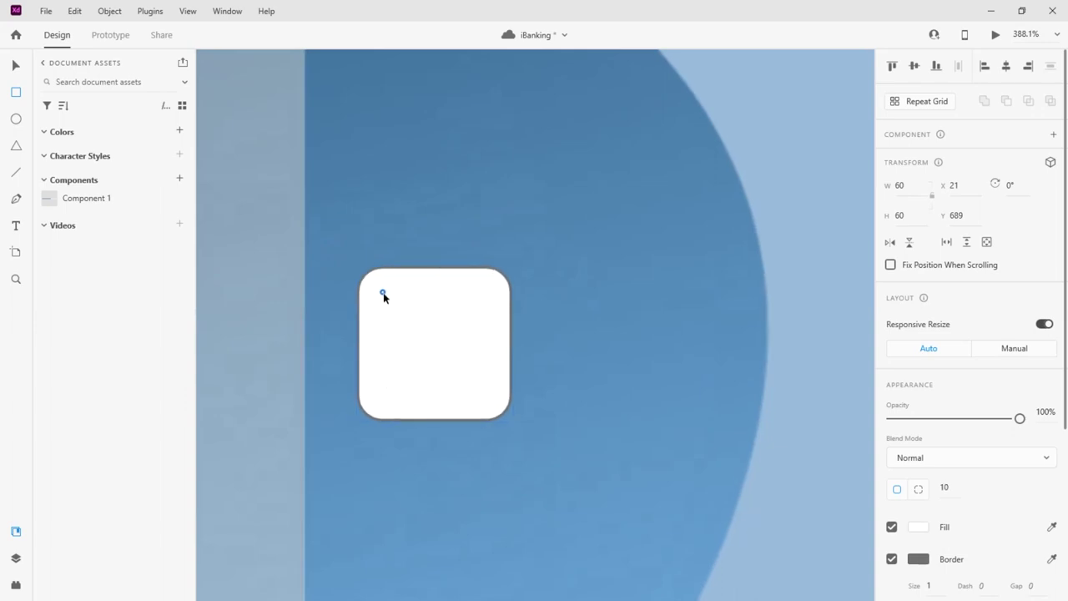
pyautogui.scroll(-3, 383, 292)
pyautogui.moveTo(383, 244); pyautogui.dragTo(376, 237)
pyautogui.scroll(-3, 300, 267)
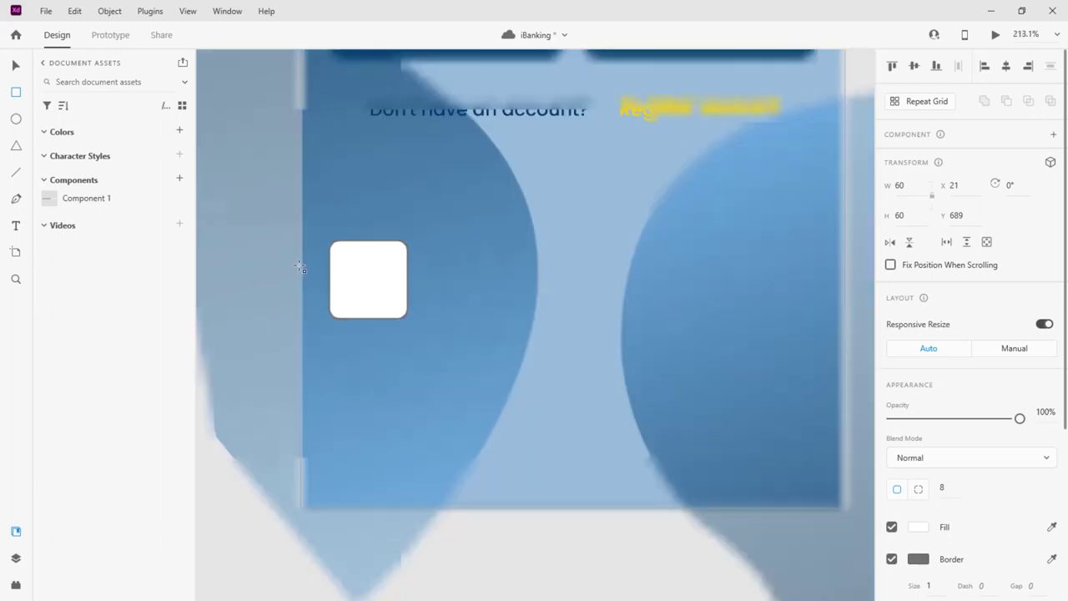
pyautogui.click(16, 65)
pyautogui.scroll(-1, 826, 367)
pyautogui.scroll(-5, 920, 331)
pyautogui.click(918, 311)
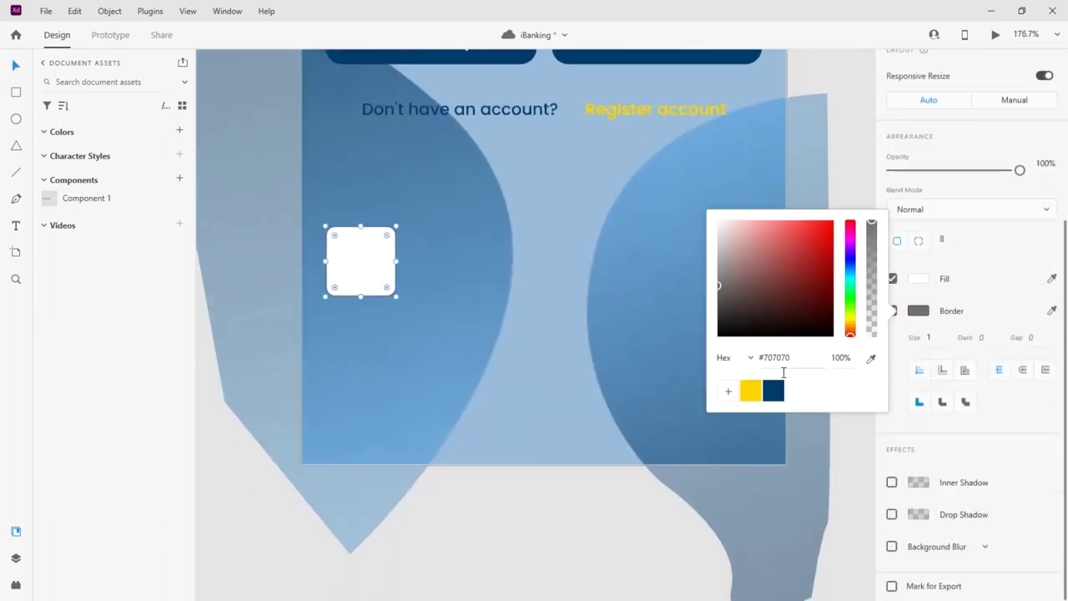
pyautogui.click(772, 390)
# Duplicate the square into two rows of four tiles
pyautogui.click(365, 267)
pyautogui.moveTo(364, 257); pyautogui.dragTo(702, 266)
pyautogui.keyDown('shift'); pyautogui.click(496, 261); pyautogui.keyUp('shift')
pyautogui.keyDown('shift'); pyautogui.click(375, 262); pyautogui.keyUp('shift')
pyautogui.moveTo(371, 256); pyautogui.dragTo(370, 373)
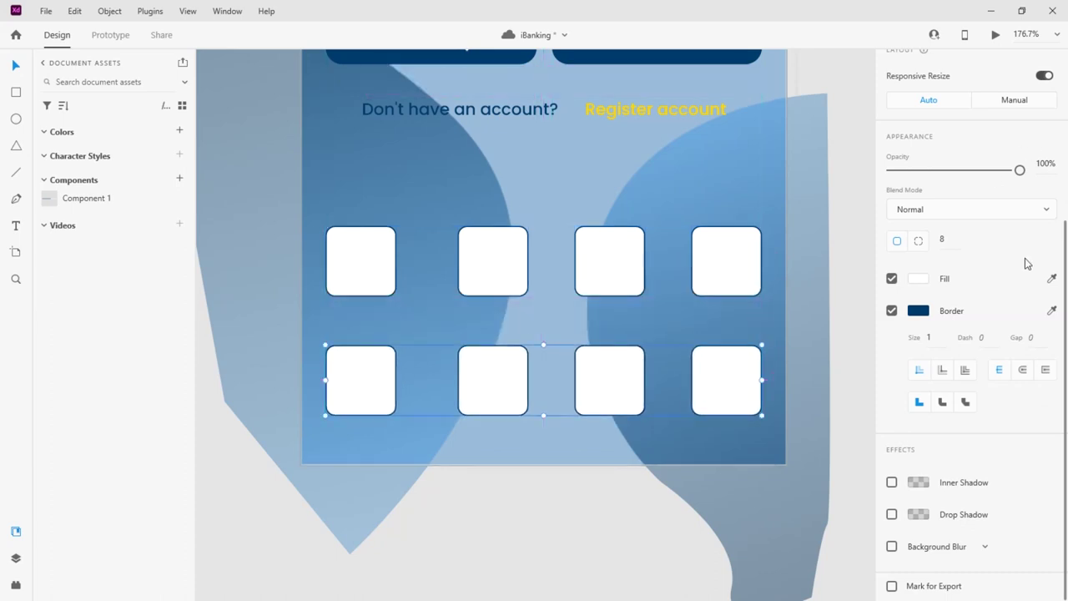
# Distribute the tiles in both rows evenly horizontally
pyautogui.scroll(5, 1016, 254)
pyautogui.click(957, 66)
pyautogui.click(726, 260)
pyautogui.keyDown('shift'); pyautogui.click(609, 260); pyautogui.keyUp('shift')
pyautogui.keyDown('shift'); pyautogui.click(492, 260); pyautogui.keyUp('shift')
pyautogui.keyDown('shift'); pyautogui.click(360, 260); pyautogui.keyUp('shift')
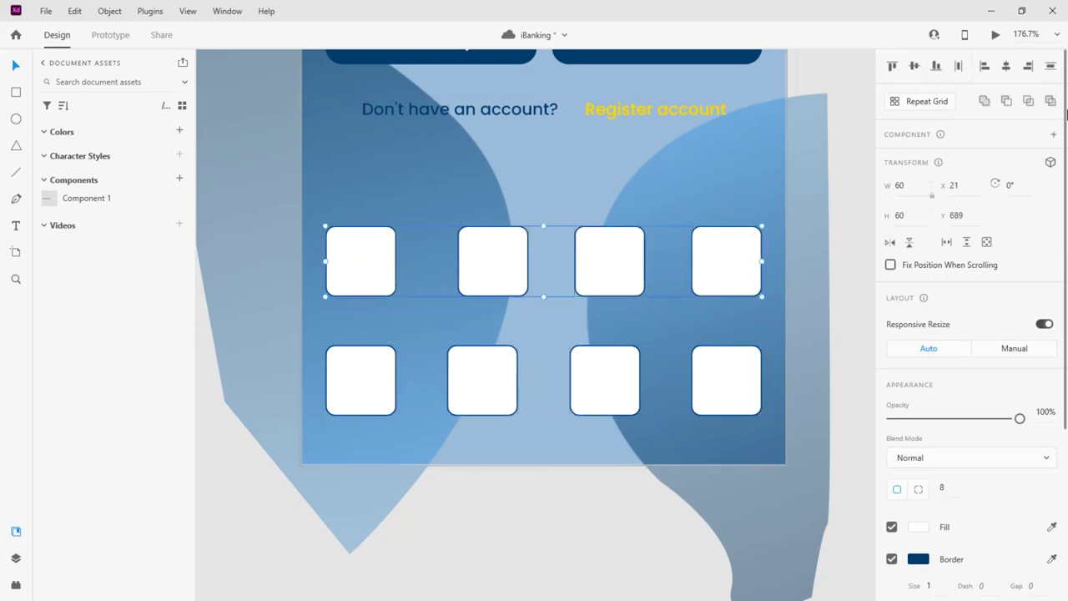
pyautogui.click(958, 66)
pyautogui.click(632, 529)
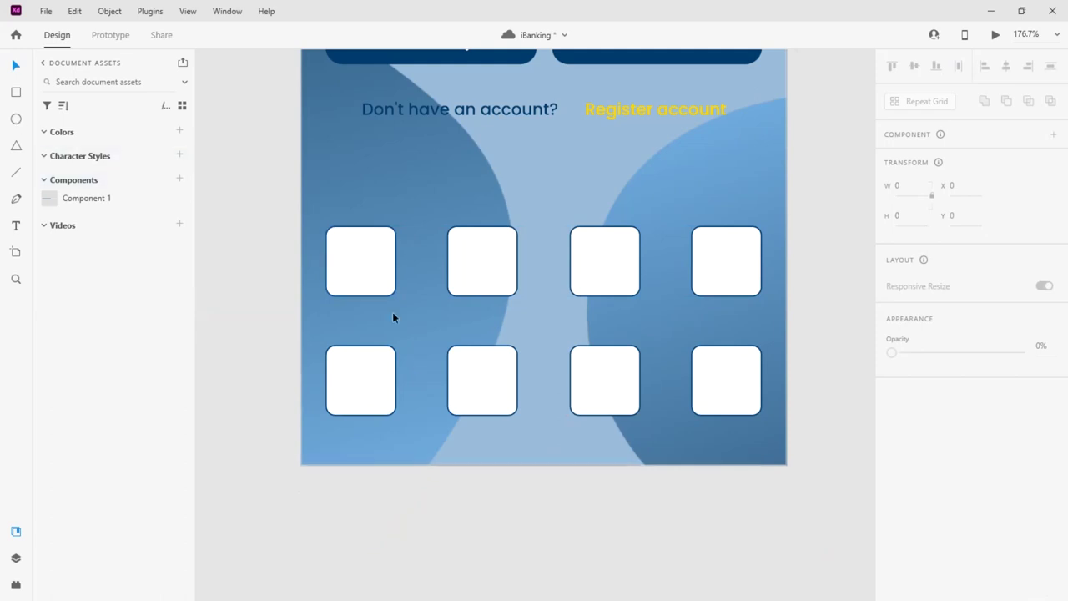
# Remove the white fill from all eight tiles, leaving navy outlines
pyautogui.click(364, 269)
pyautogui.keyDown('shift'); pyautogui.click(479, 279); pyautogui.keyUp('shift')
pyautogui.keyDown('shift'); pyautogui.click(605, 260); pyautogui.keyUp('shift')
pyautogui.keyDown('shift'); pyautogui.click(701, 267); pyautogui.keyUp('shift')
pyautogui.keyDown('shift'); pyautogui.click(726, 381); pyautogui.keyUp('shift')
pyautogui.keyDown('shift'); pyautogui.click(584, 386); pyautogui.keyUp('shift')
pyautogui.keyDown('shift'); pyautogui.click(482, 380); pyautogui.keyUp('shift')
pyautogui.keyDown('shift'); pyautogui.click(353, 375); pyautogui.keyUp('shift')
pyautogui.scroll(-5, 893, 286)
pyautogui.click(892, 279)
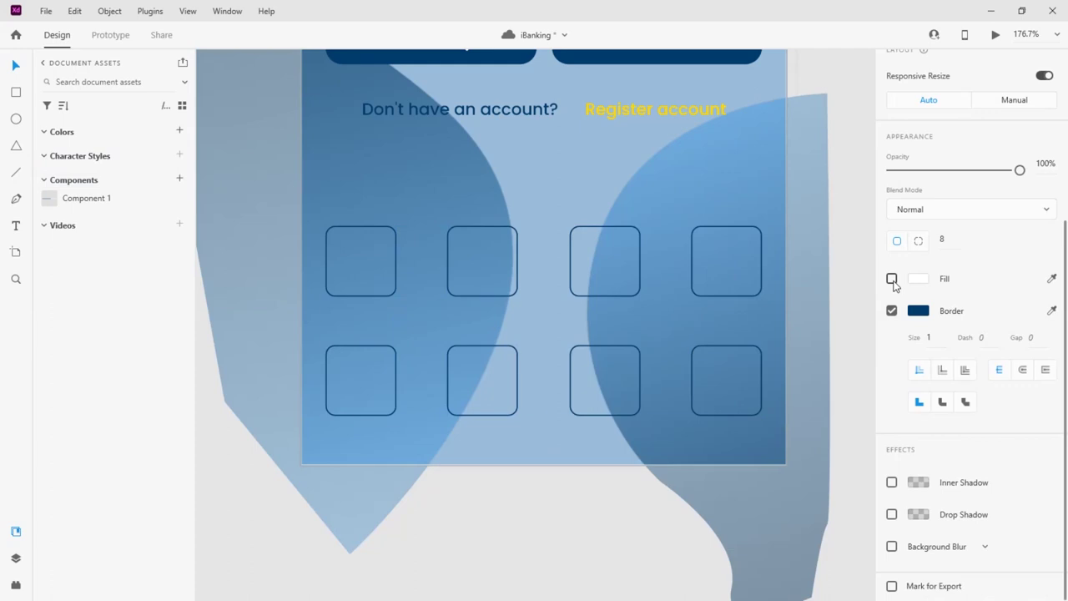
pyautogui.click(558, 509)
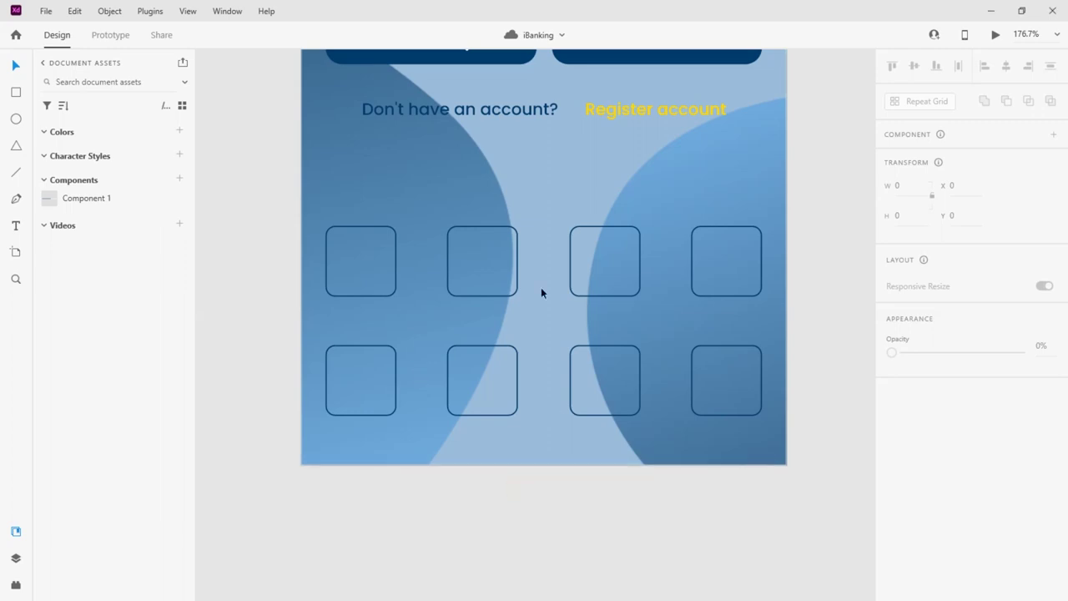
pyautogui.scroll(3, 549, 273)
pyautogui.scroll(2, 550, 272)
pyautogui.scroll(-5, 550, 272)
# Add a text box below the first tile reading 'Saving'
pyautogui.click(16, 225)
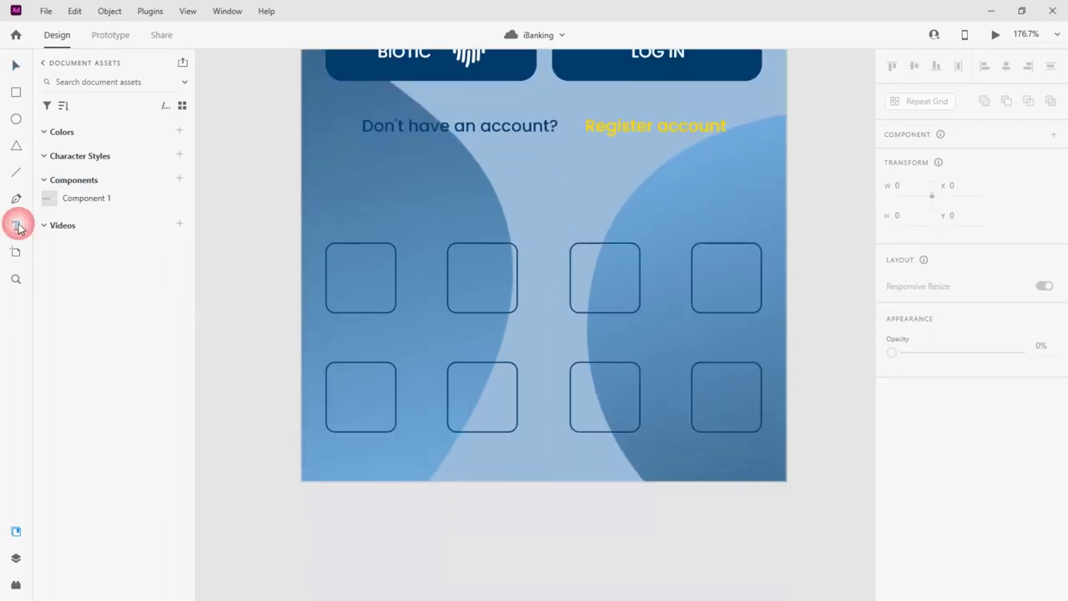
pyautogui.click(385, 349)
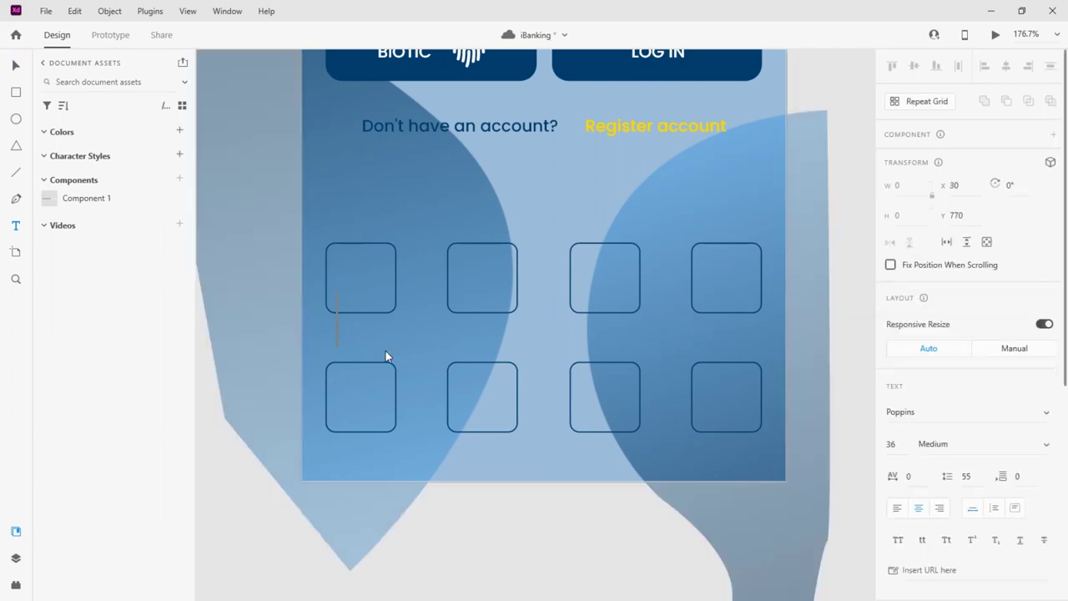
pyautogui.write('Accou')
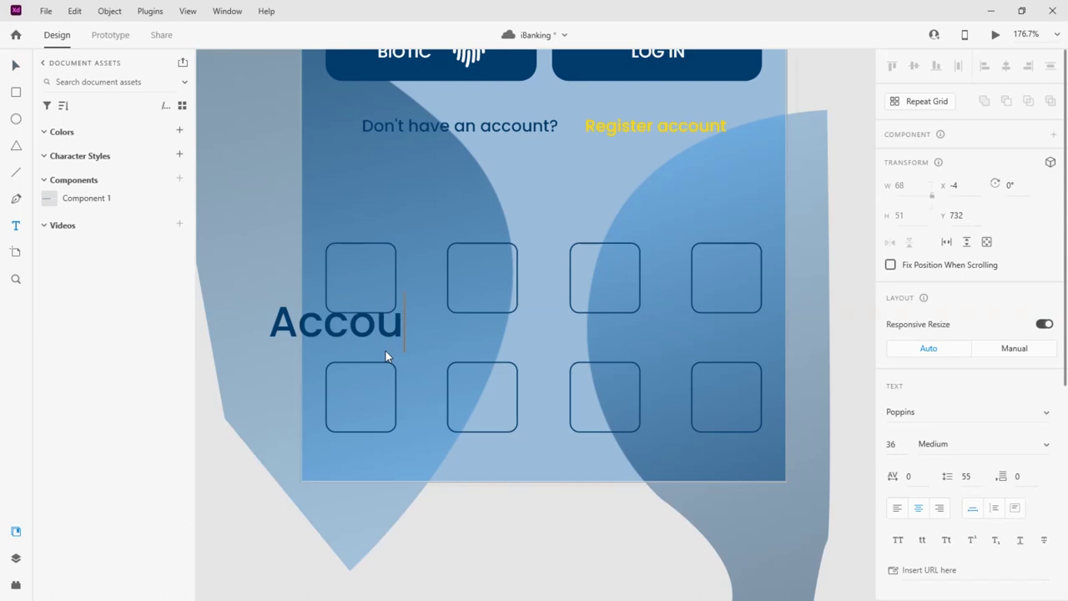
pyautogui.write('nt')
pyautogui.click(16, 67)
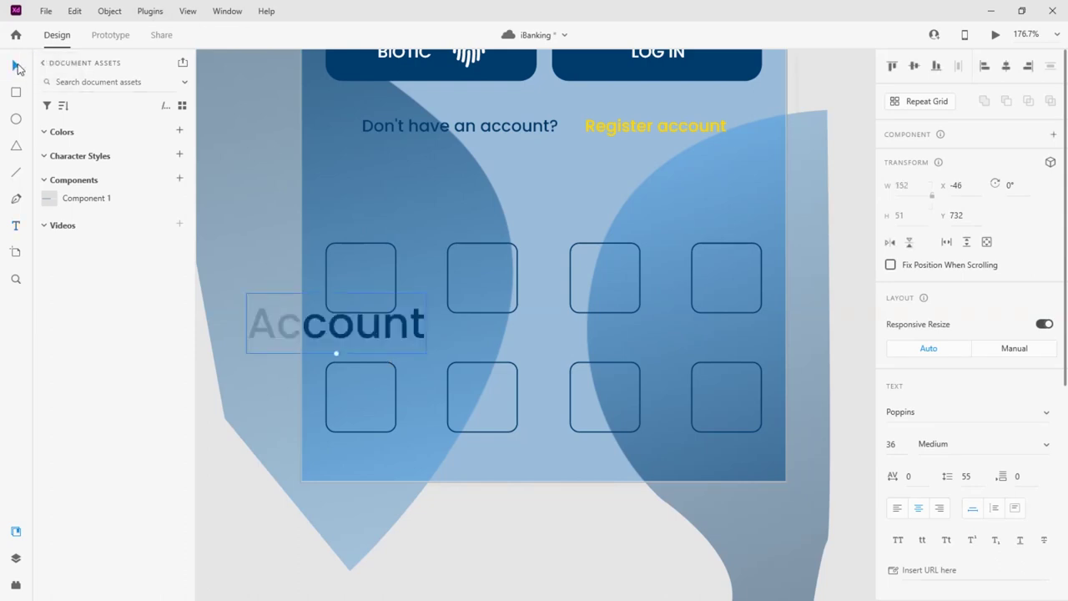
pyautogui.doubleClick(404, 325)
pyautogui.write('Saving')
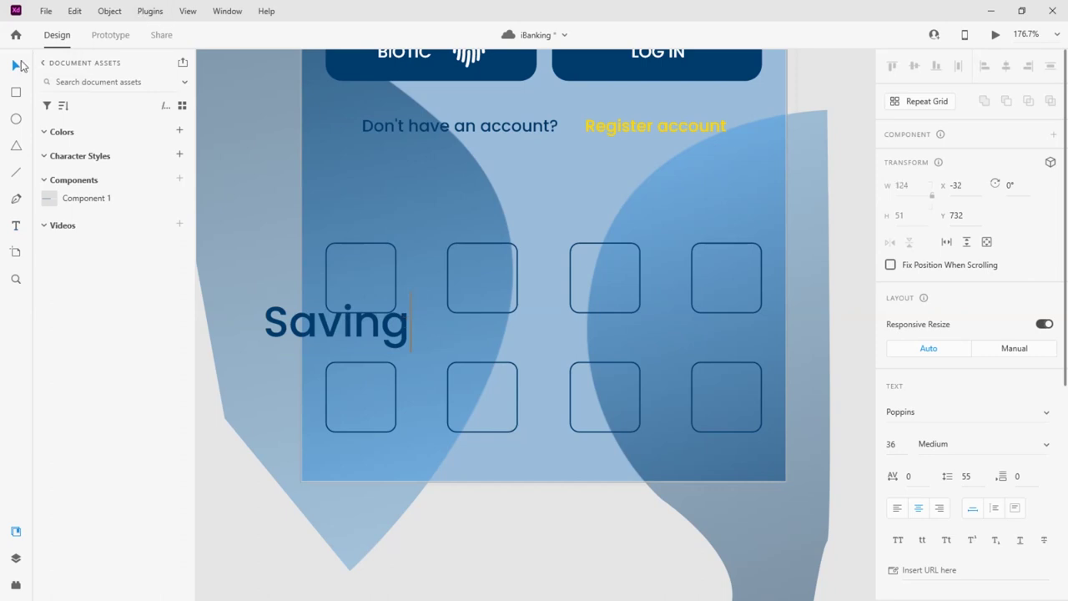
pyautogui.click(16, 66)
# Make the Saving text navy with font size 12
pyautogui.scroll(-3, 926, 396)
pyautogui.click(918, 478)
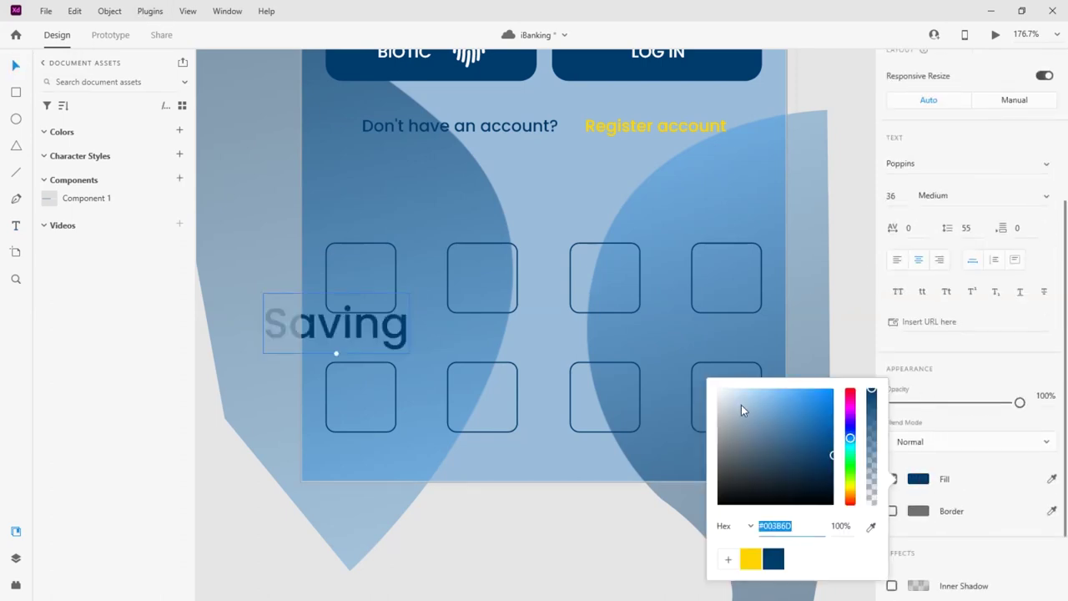
pyautogui.moveTo(740, 409); pyautogui.dragTo(708, 392)
pyautogui.click(772, 558)
pyautogui.click(890, 196)
pyautogui.write('12')
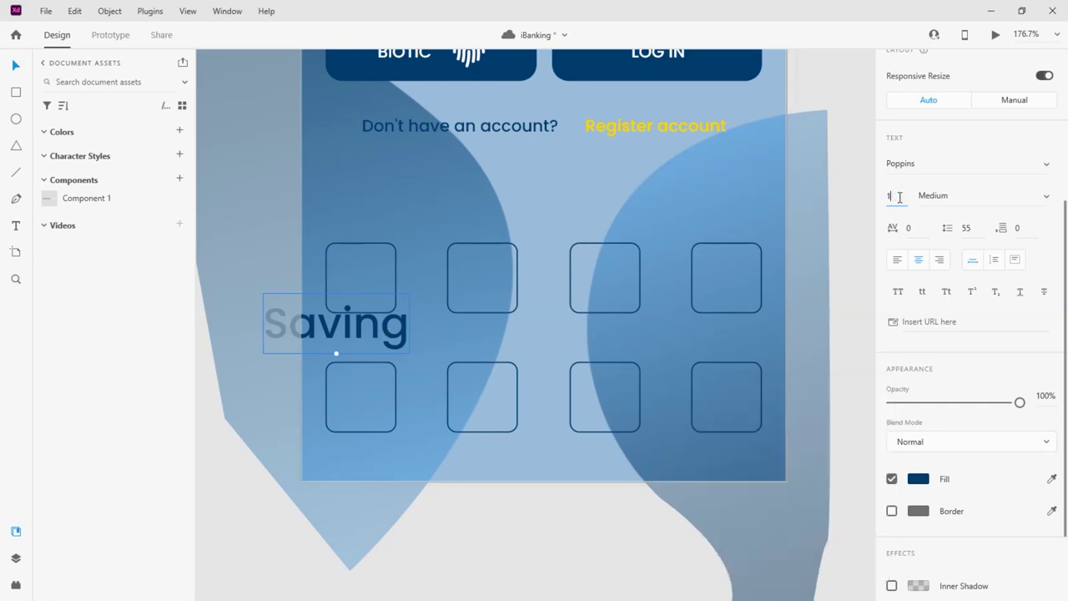
pyautogui.press('Return')
# Copy the Saving label across the top row and under the second row of tiles
pyautogui.moveTo(348, 330); pyautogui.dragTo(727, 327)
pyautogui.keyDown('shift'); pyautogui.click(602, 328); pyautogui.keyUp('shift')
pyautogui.keyDown('shift'); pyautogui.click(484, 326); pyautogui.keyUp('shift')
pyautogui.keyDown('shift'); pyautogui.click(361, 324); pyautogui.keyUp('shift')
pyautogui.moveTo(364, 332); pyautogui.dragTo(356, 443)
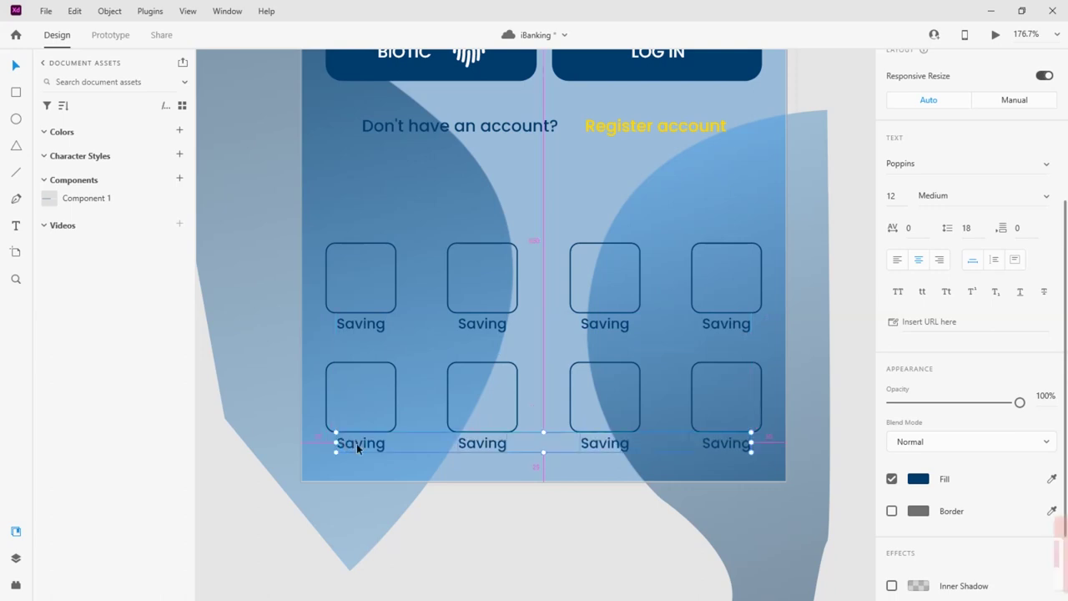
# Select all the Saving labels and edit the second top-row label's text
pyautogui.doubleClick(482, 324)
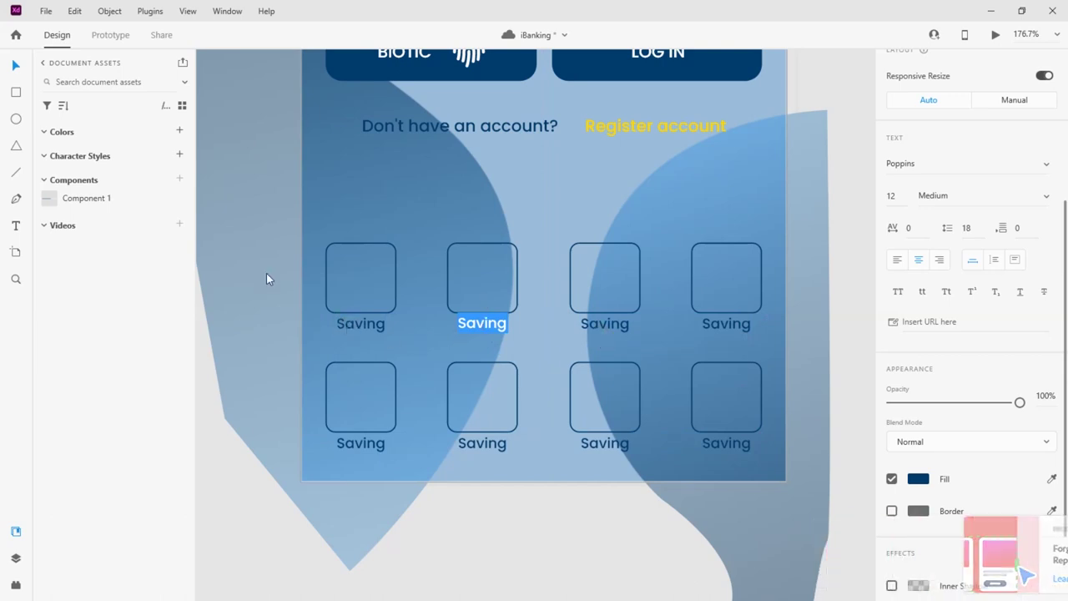
pyautogui.click(17, 67)
pyautogui.keyDown('shift'); pyautogui.click(362, 332); pyautogui.keyUp('shift')
pyautogui.keyDown('shift'); pyautogui.click(605, 325); pyautogui.keyUp('shift')
pyautogui.keyDown('shift'); pyautogui.click(726, 325); pyautogui.keyUp('shift')
pyautogui.keyDown('shift'); pyautogui.click(718, 445); pyautogui.keyUp('shift')
pyautogui.keyDown('shift'); pyautogui.click(614, 444); pyautogui.keyUp('shift')
pyautogui.keyDown('shift'); pyautogui.click(491, 440); pyautogui.keyUp('shift')
pyautogui.keyDown('shift'); pyautogui.click(350, 443); pyautogui.keyUp('shift')
pyautogui.click(488, 328)
pyautogui.doubleClick(487, 328)
pyautogui.press('Delete')
pyautogui.hotkey('ctrl', 'z')
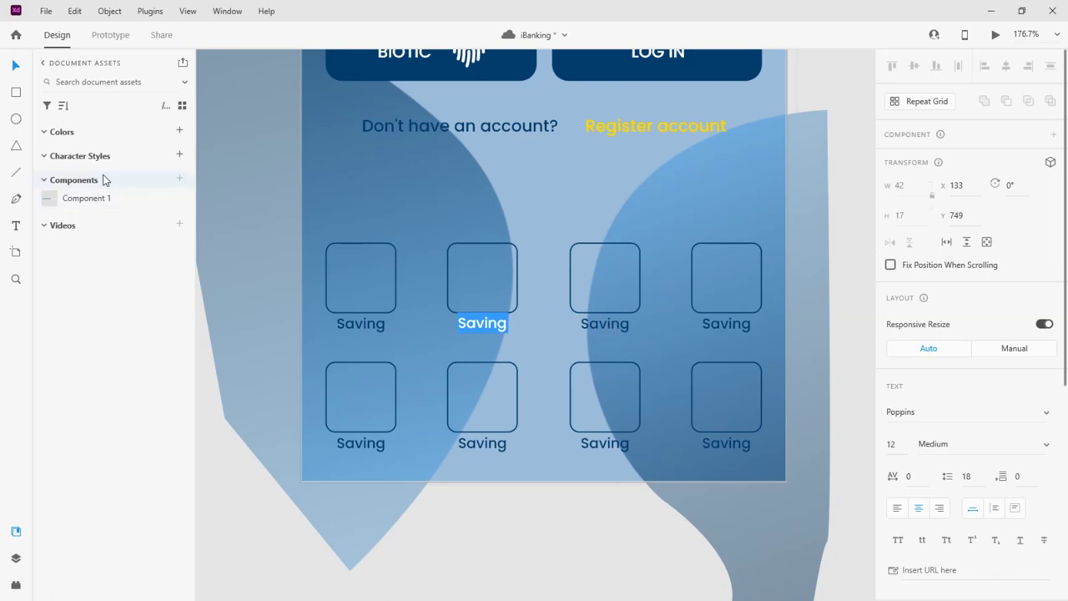
pyautogui.press('Escape')
# Open the second and third top-row labels for text editing
pyautogui.click(491, 327)
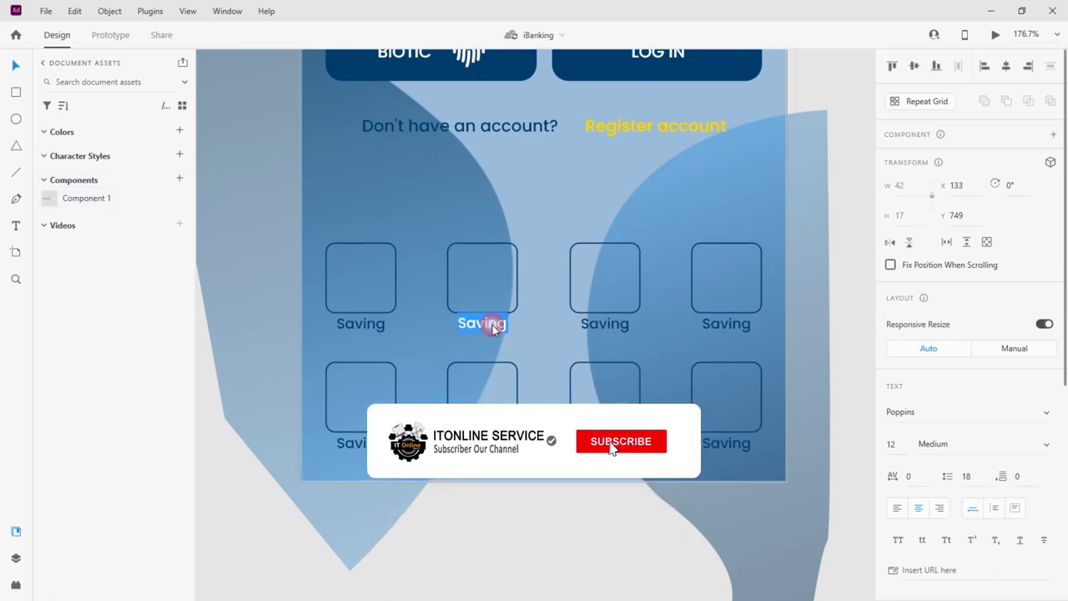
pyautogui.doubleClick(488, 325)
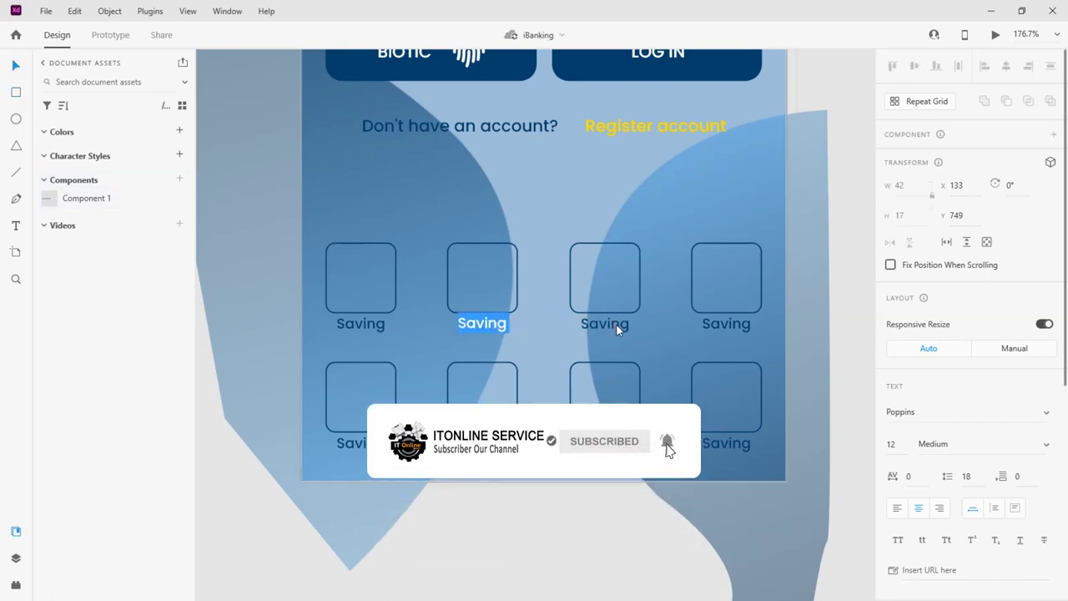
pyautogui.click(16, 64)
pyautogui.click(584, 320)
pyautogui.doubleClick(604, 322)
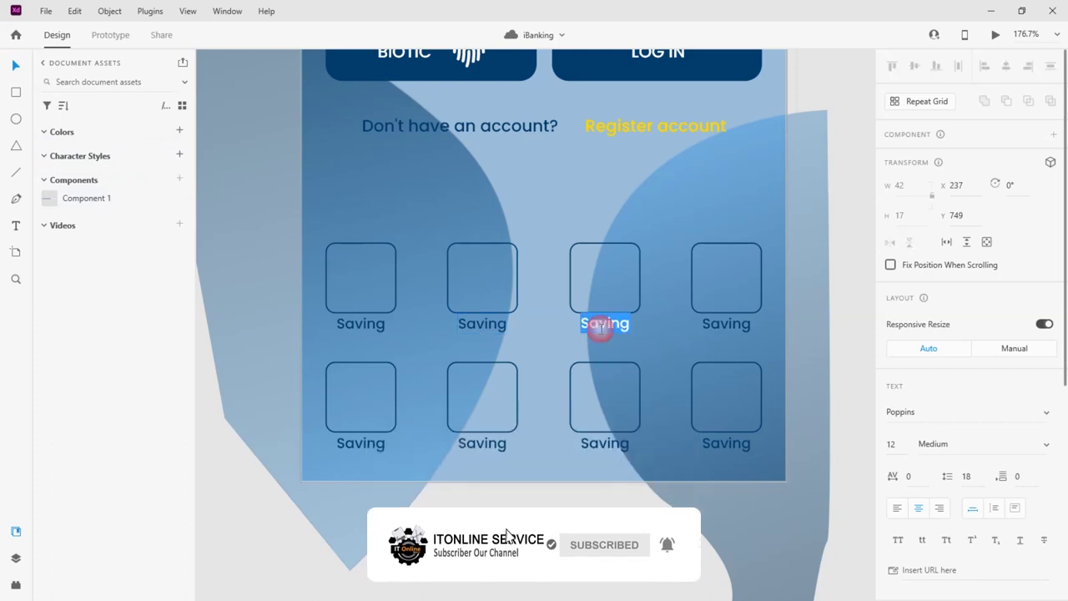
pyautogui.click(16, 92)
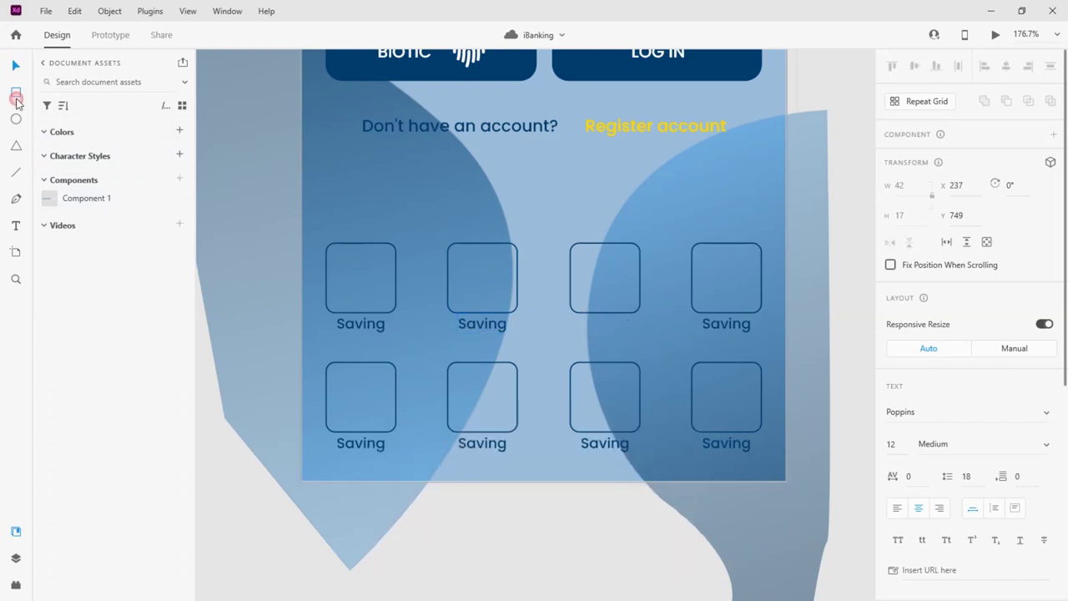
# Nudge the labelled tile grid on the Log In screen slightly upward
pyautogui.press('Escape')
pyautogui.scroll(-5, 431, 348)
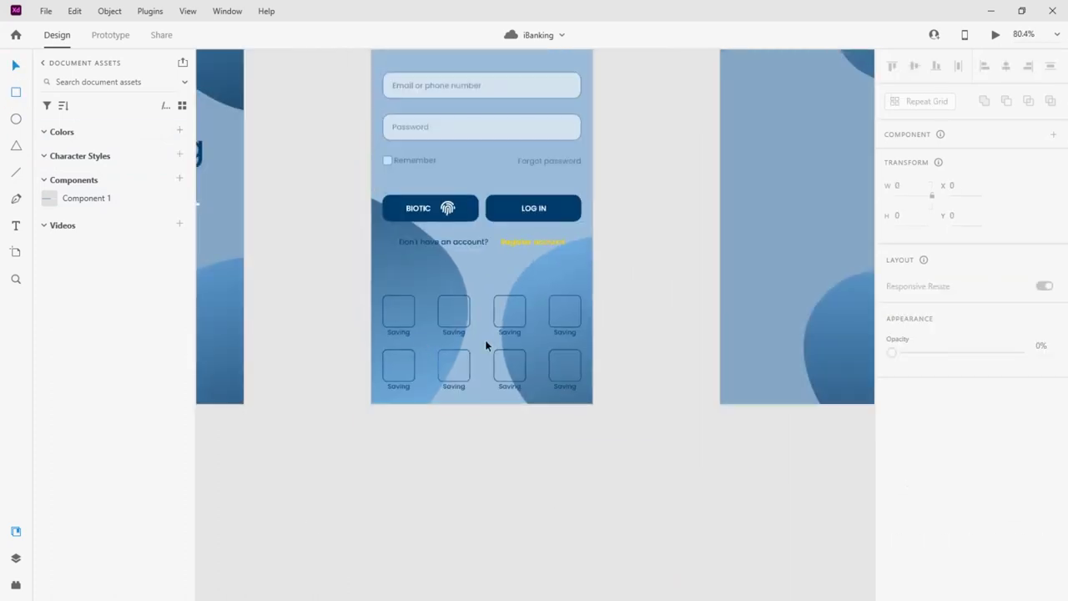
pyautogui.moveTo(389, 308); pyautogui.dragTo(598, 404)
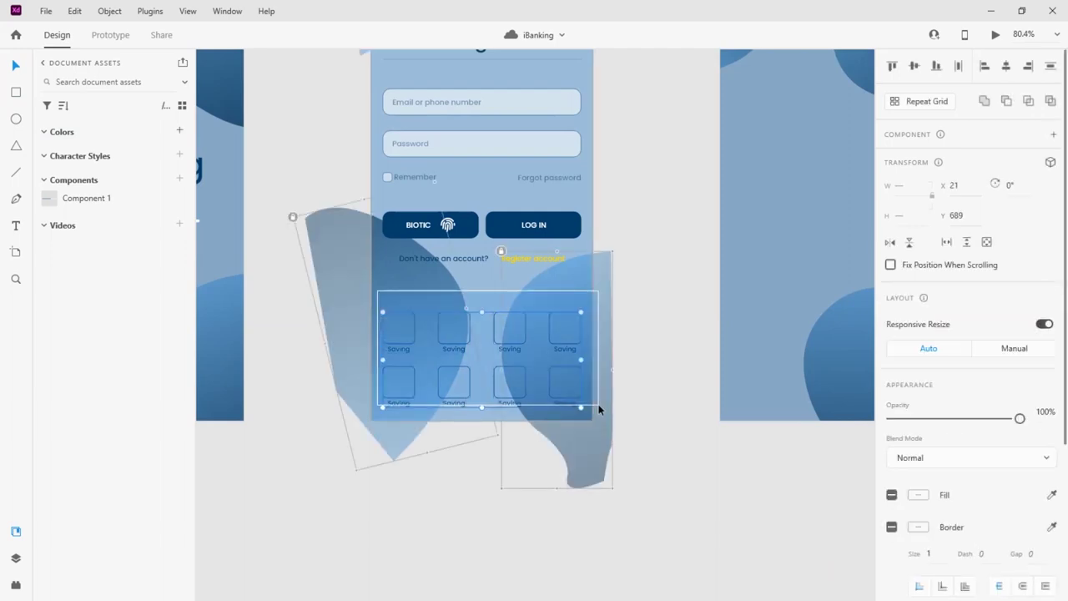
pyautogui.moveTo(510, 341); pyautogui.dragTo(513, 320)
pyautogui.click(479, 496)
pyautogui.scroll(4, 448, 493)
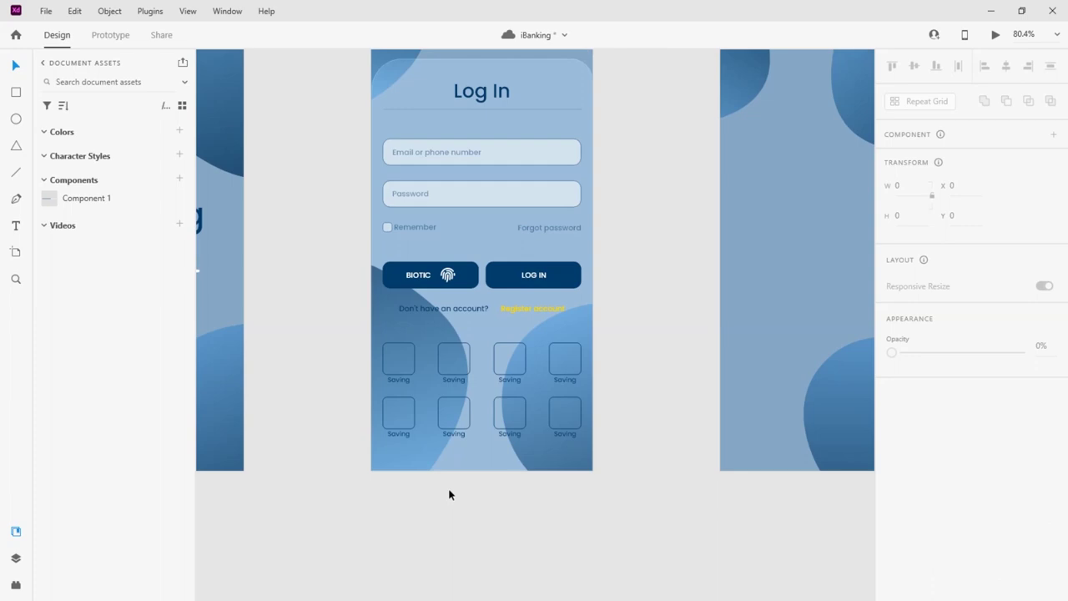
pyautogui.scroll(-3, 209, 313)
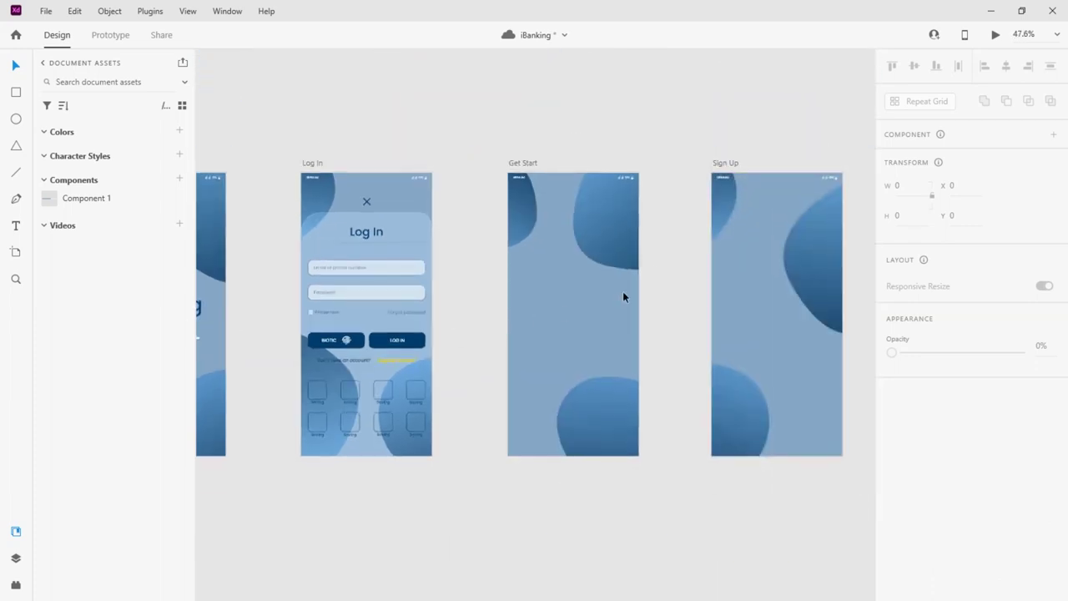
pyautogui.scroll(2, 622, 296)
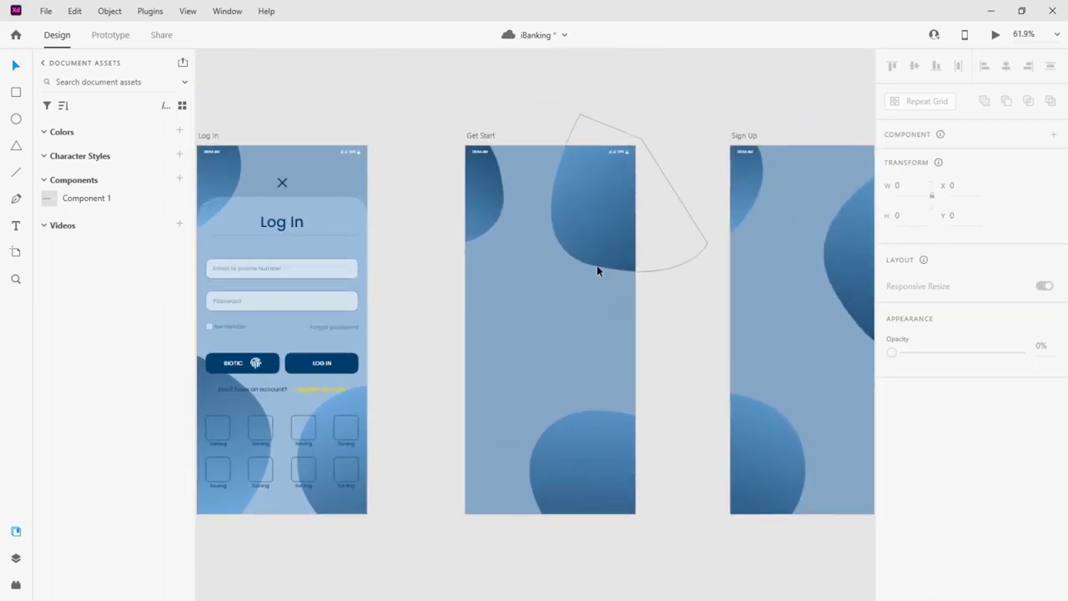
# With the Select tool, select the LOG IN button on the Log In artboard
pyautogui.click(15, 92)
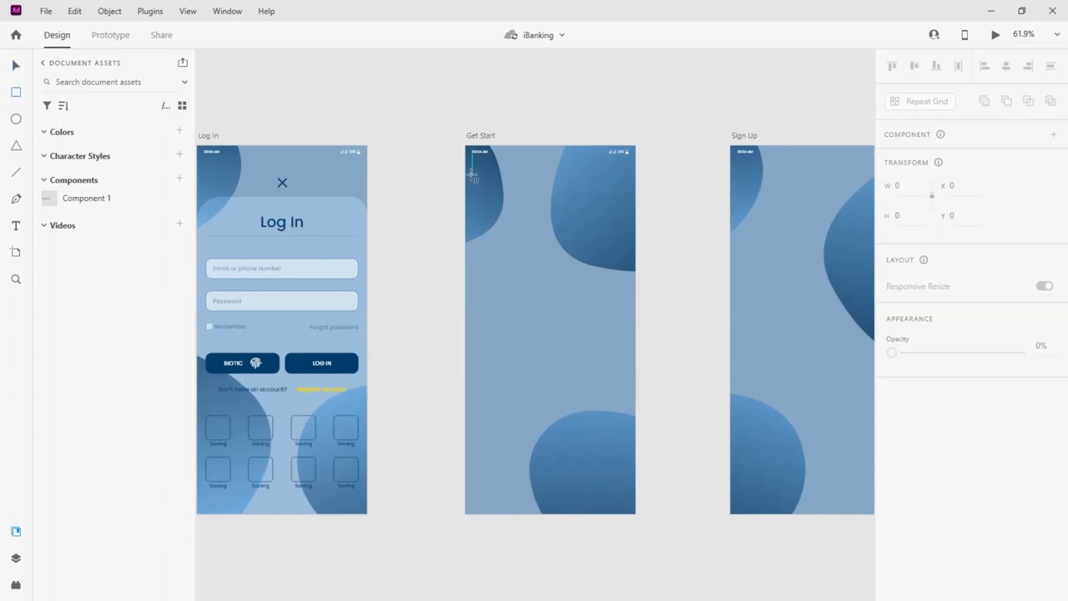
pyautogui.click(14, 67)
pyautogui.click(298, 366)
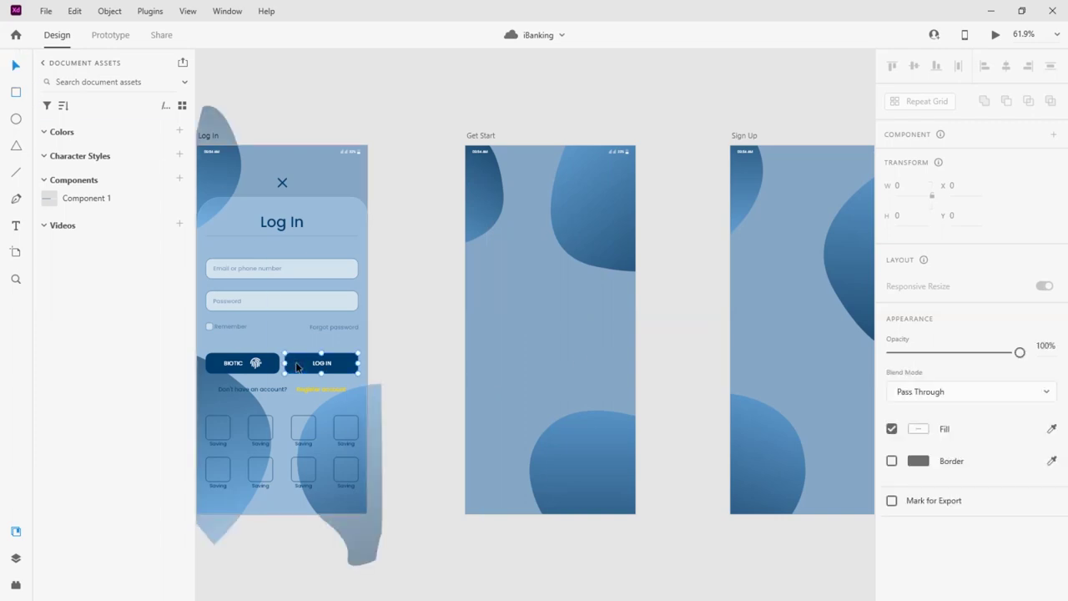
# Paste the LOG IN button into Get Start and stretch it to about 370 px wide
pyautogui.click(526, 389)
pyautogui.hotkey('ctrl', 'v')
pyautogui.moveTo(552, 363); pyautogui.dragTo(472, 362)
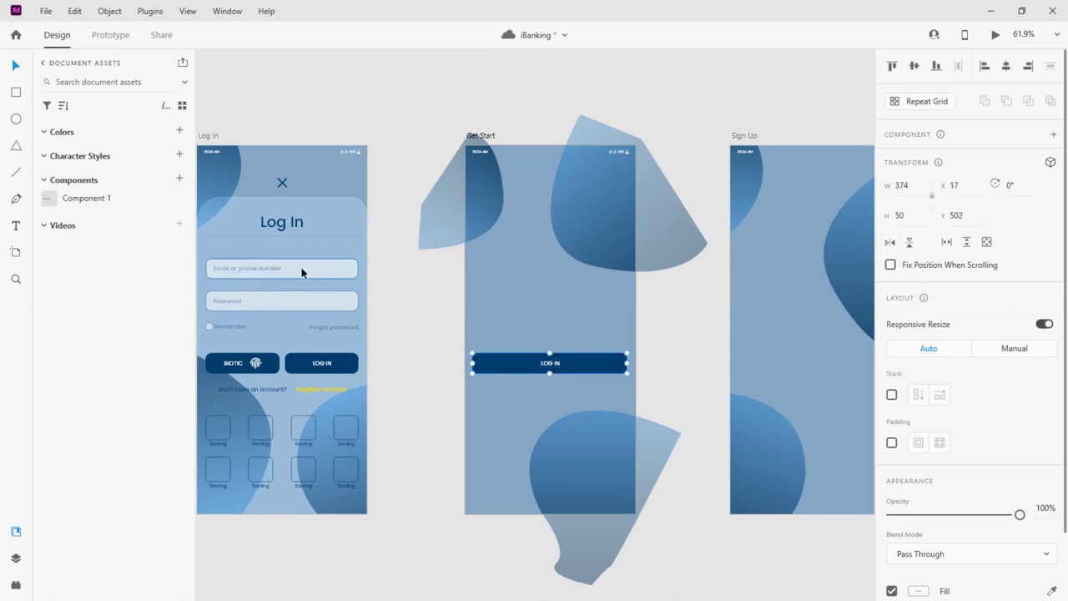
pyautogui.click(303, 271)
pyautogui.click(618, 367)
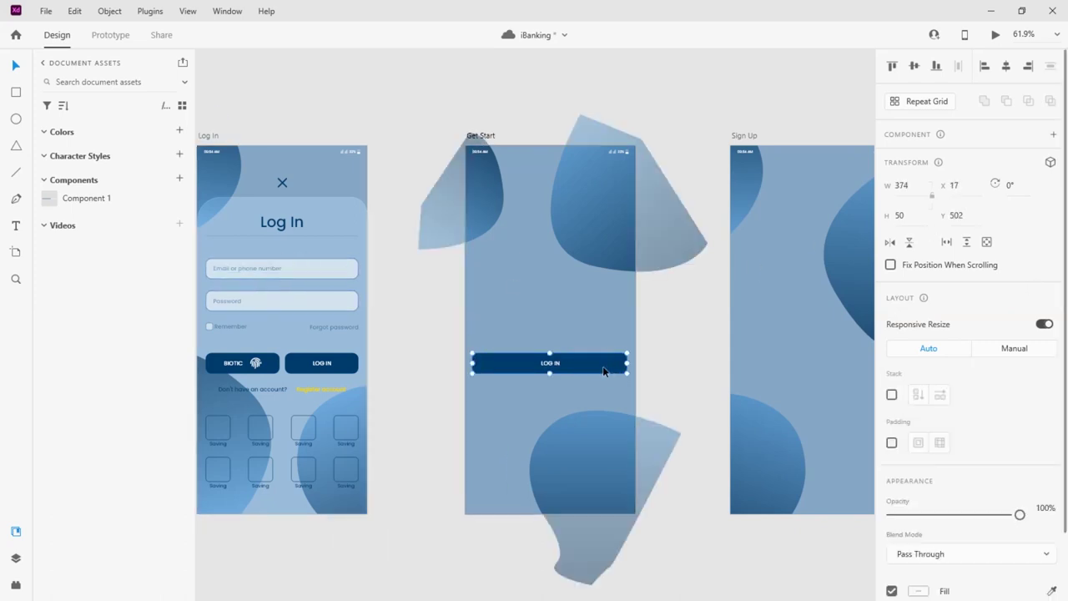
pyautogui.click(695, 348)
pyautogui.click(903, 185)
pyautogui.moveTo(626, 362); pyautogui.dragTo(626, 363)
# Centre the wide button horizontally on Get Start, keeping its LOG IN label
pyautogui.scroll(5, 626, 364)
pyautogui.scroll(-5, 734, 345)
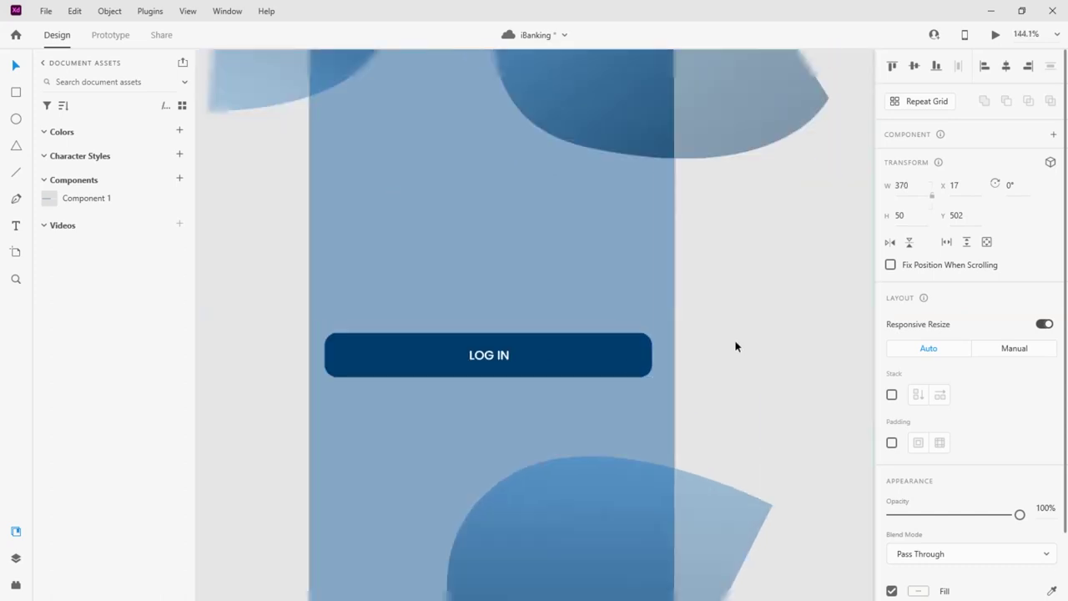
pyautogui.click(1005, 66)
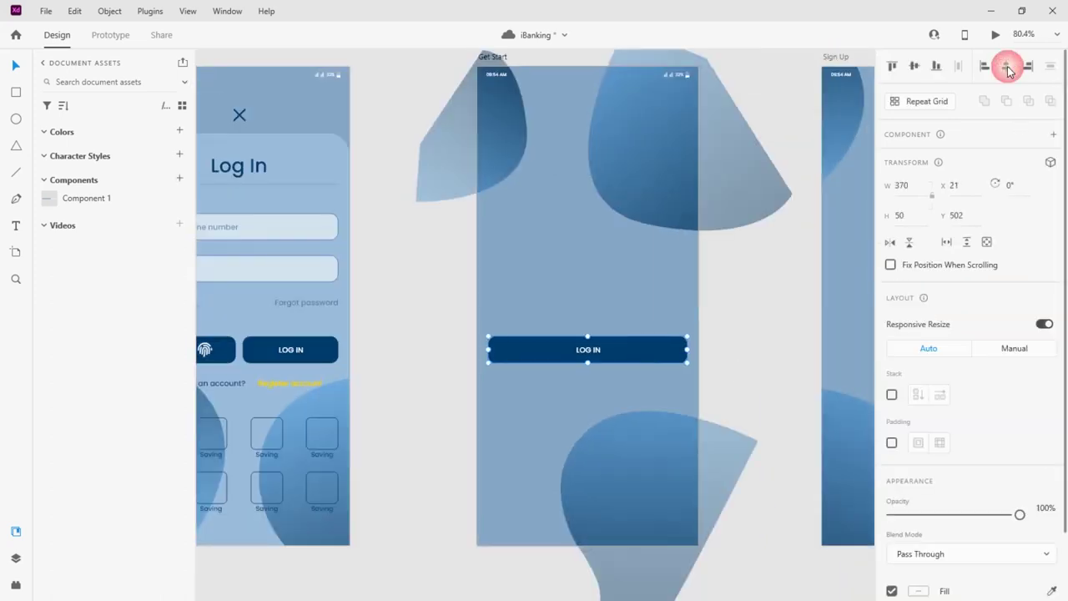
pyautogui.doubleClick(586, 349)
pyautogui.press('BackSpace')
pyautogui.hotkey('ctrl', 'z')
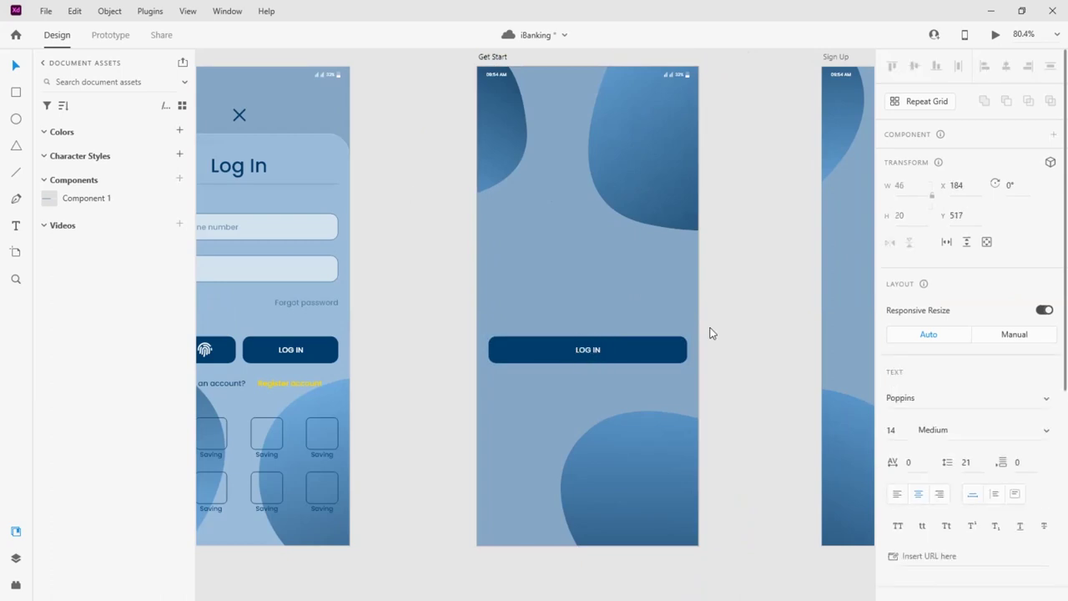
pyautogui.click(17, 65)
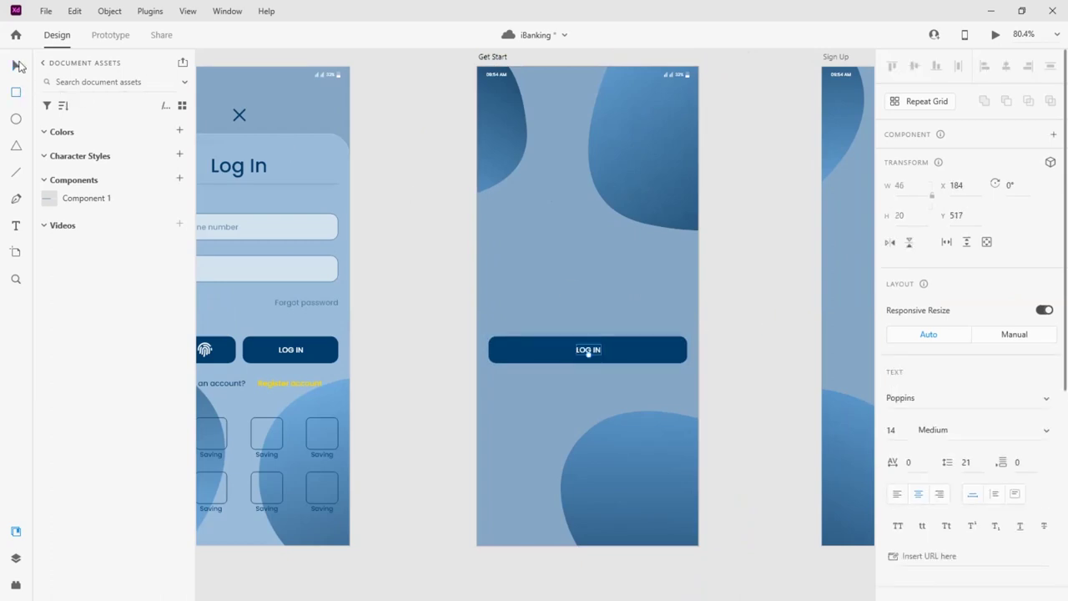
pyautogui.click(742, 217)
pyautogui.click(636, 355)
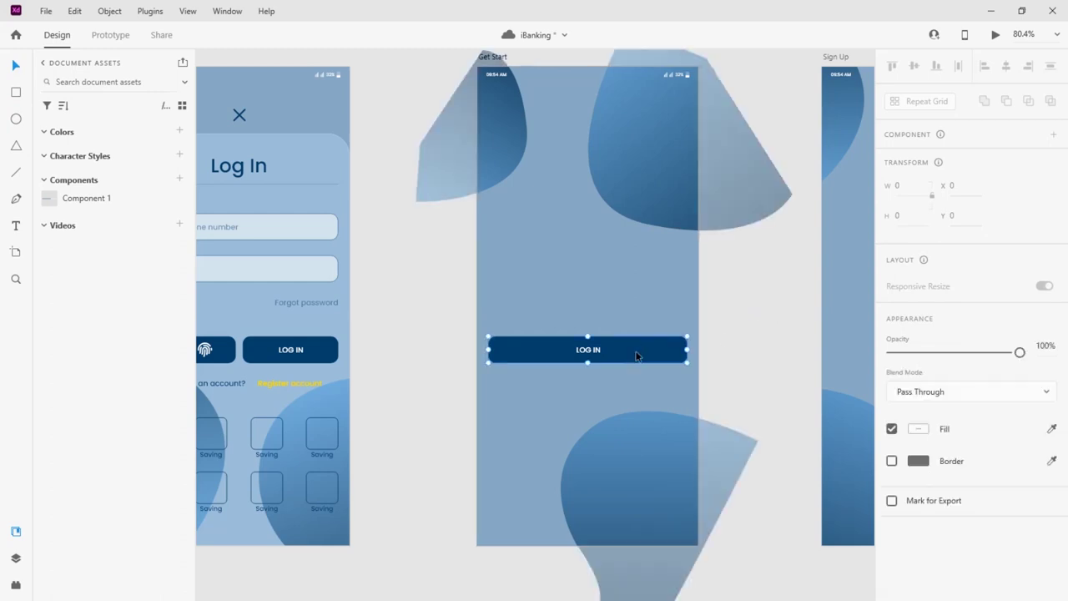
pyautogui.click(743, 352)
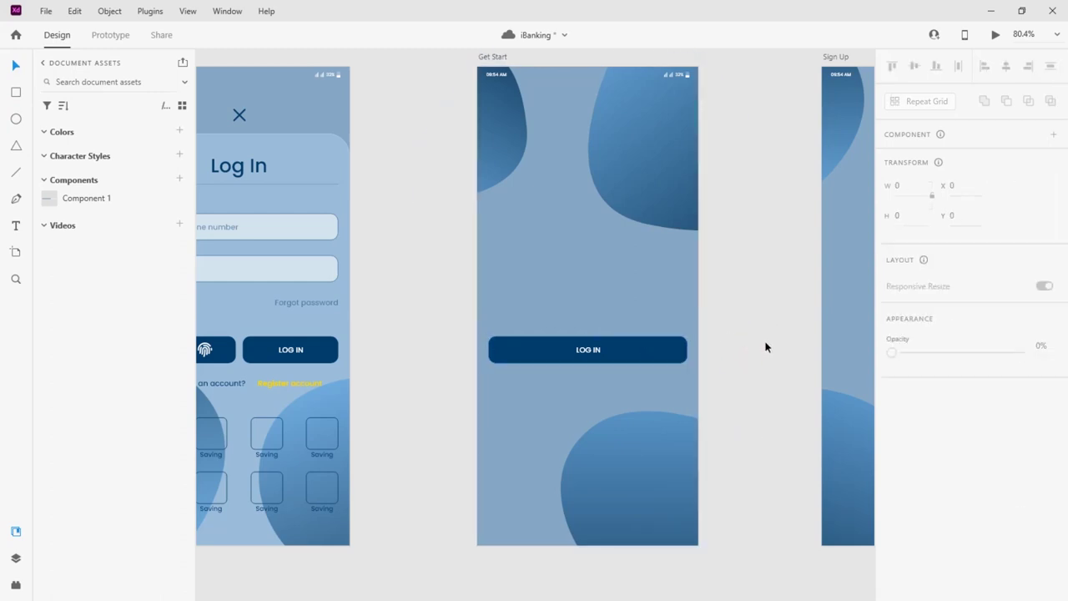
pyautogui.scroll(-5, 765, 346)
pyautogui.scroll(3, 766, 346)
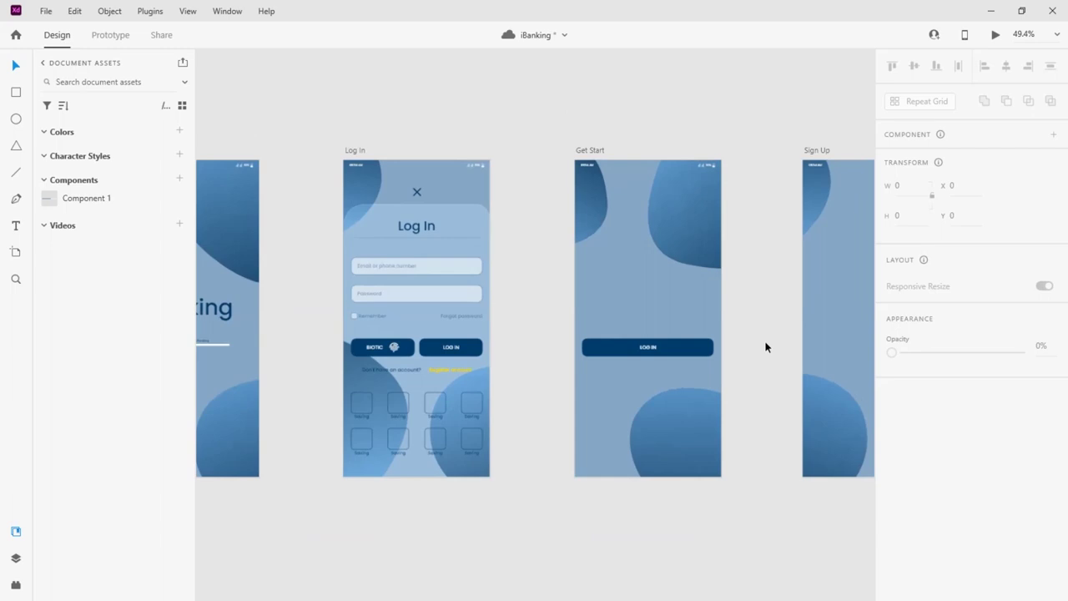
pyautogui.scroll(2, 765, 346)
pyautogui.scroll(1, 766, 346)
pyautogui.scroll(-2, 765, 346)
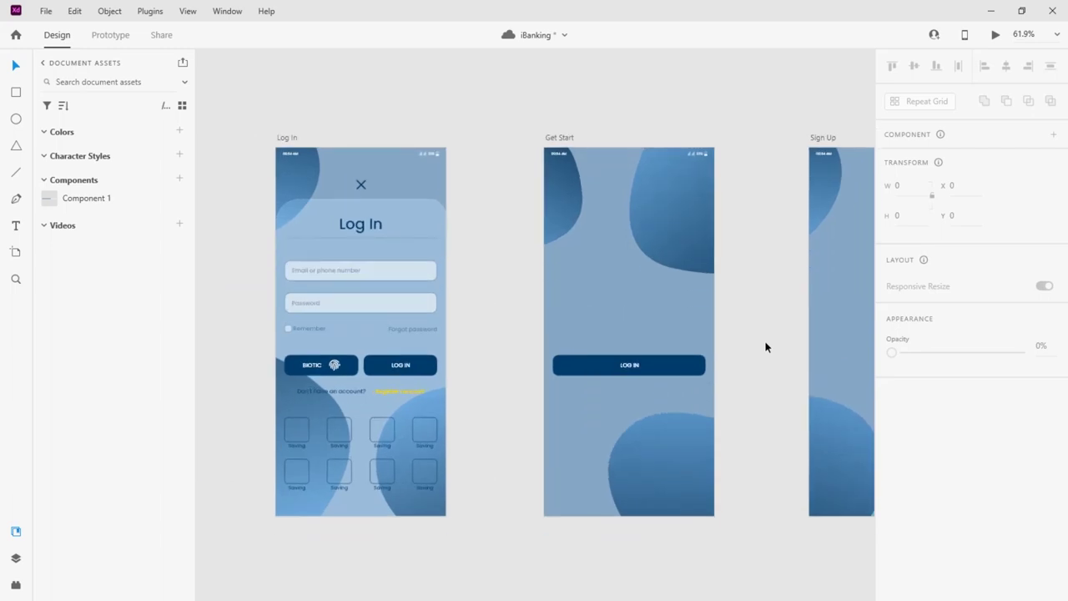
pyautogui.scroll(1, 765, 346)
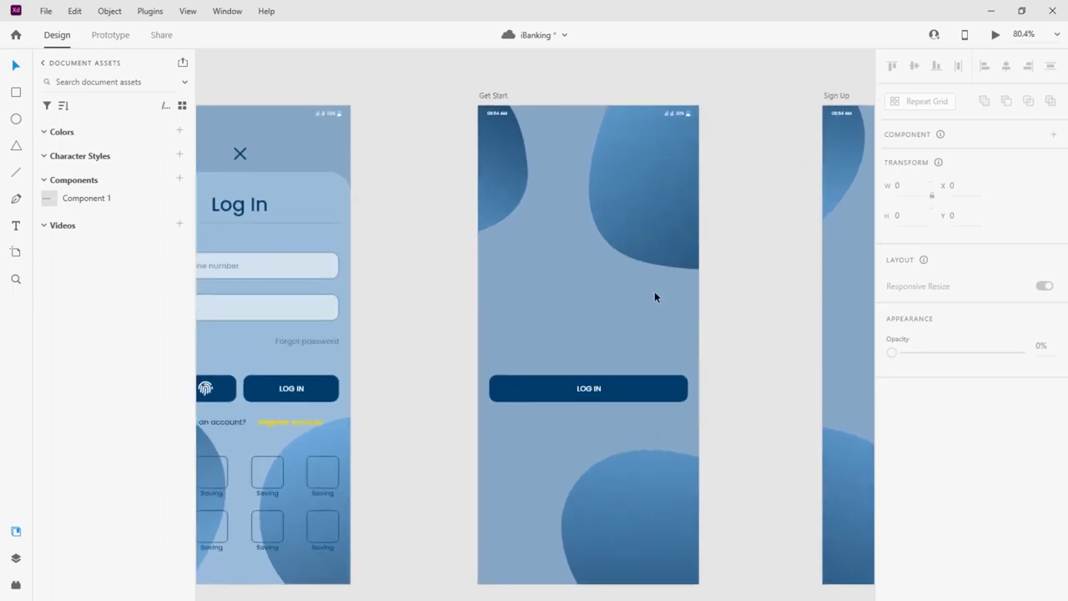
# Copy the Log In heading onto Get Start and centre it horizontally
pyautogui.click(242, 211)
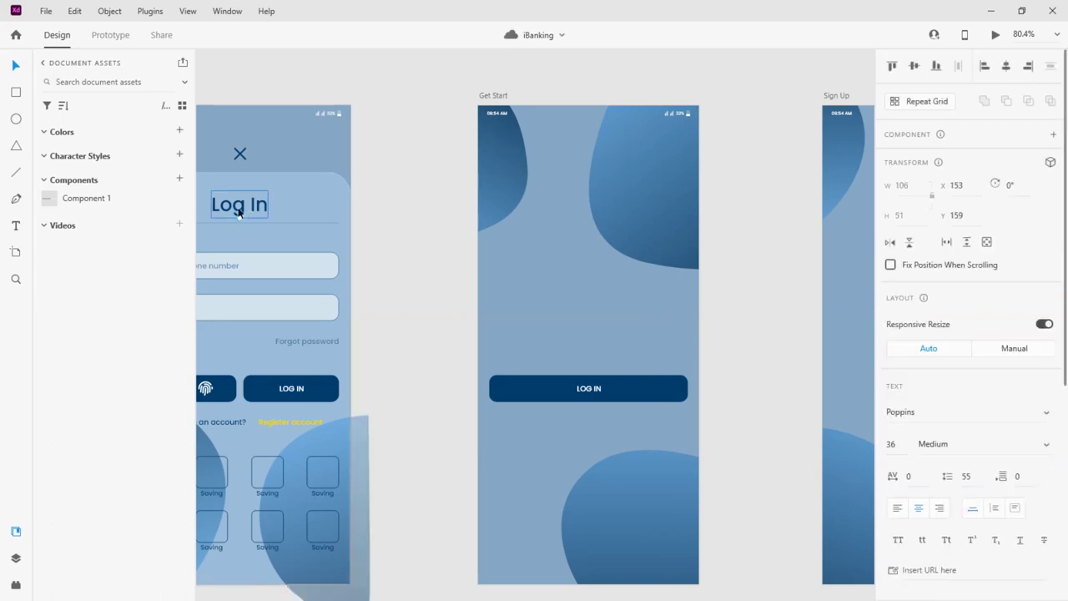
pyautogui.moveTo(239, 212); pyautogui.dragTo(575, 204)
pyautogui.click(1005, 66)
pyautogui.click(594, 206)
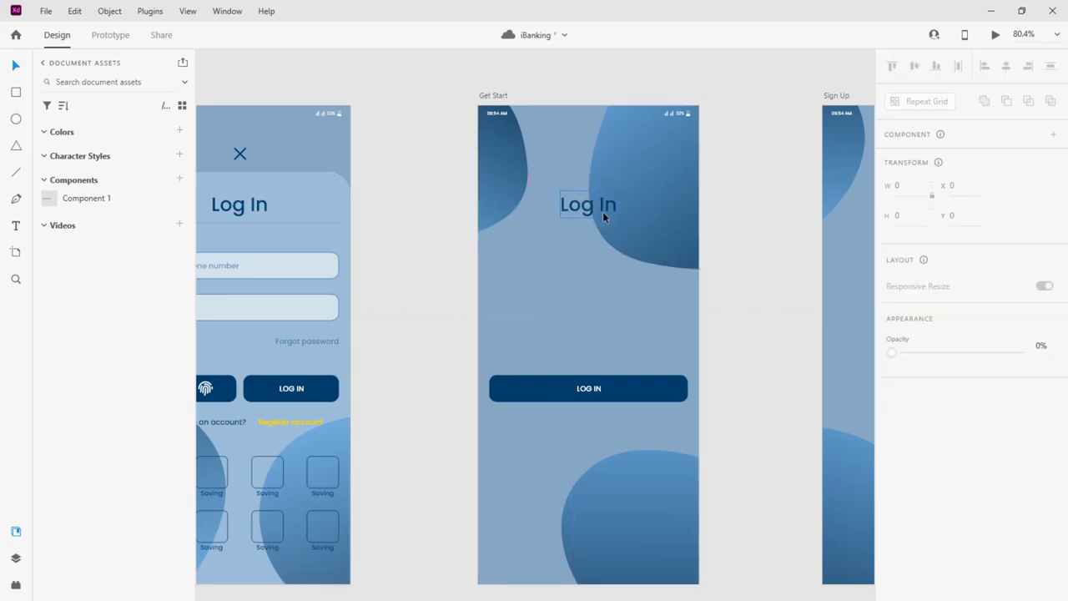
pyautogui.doubleClick(576, 206)
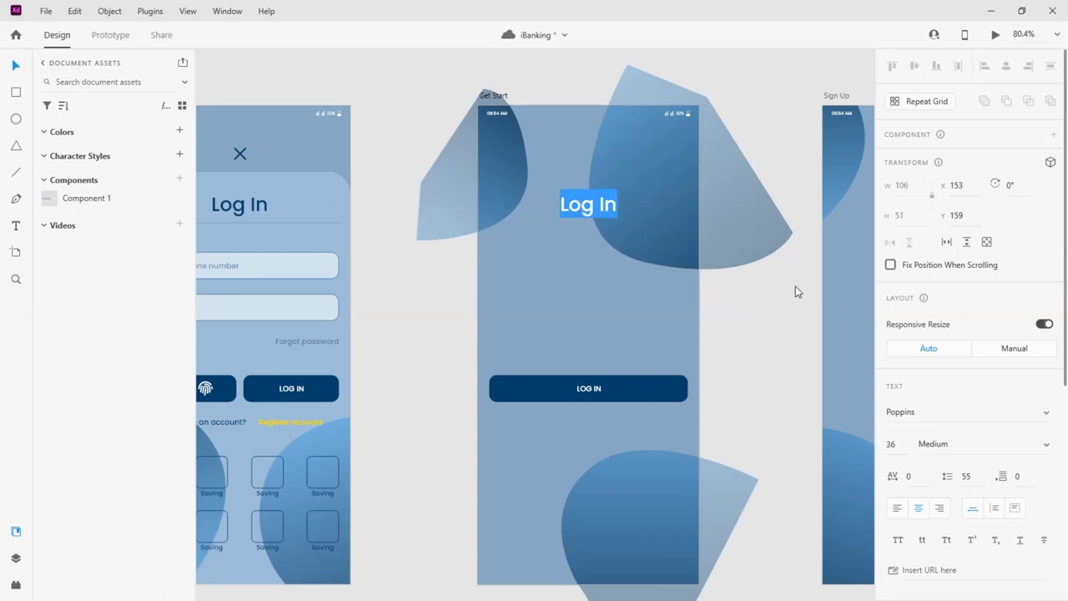
pyautogui.click(19, 95)
pyautogui.click(653, 324)
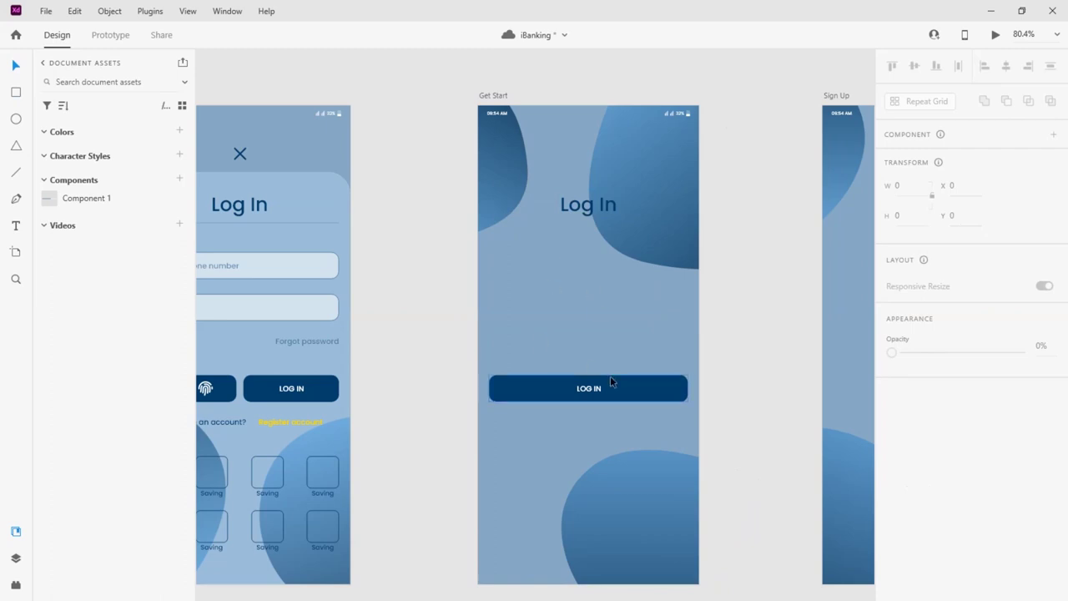
# Move the wide LOG IN button down near the bottom of Get Start
pyautogui.moveTo(614, 384); pyautogui.dragTo(614, 532)
pyautogui.click(770, 407)
pyautogui.scroll(-1, 511, 332)
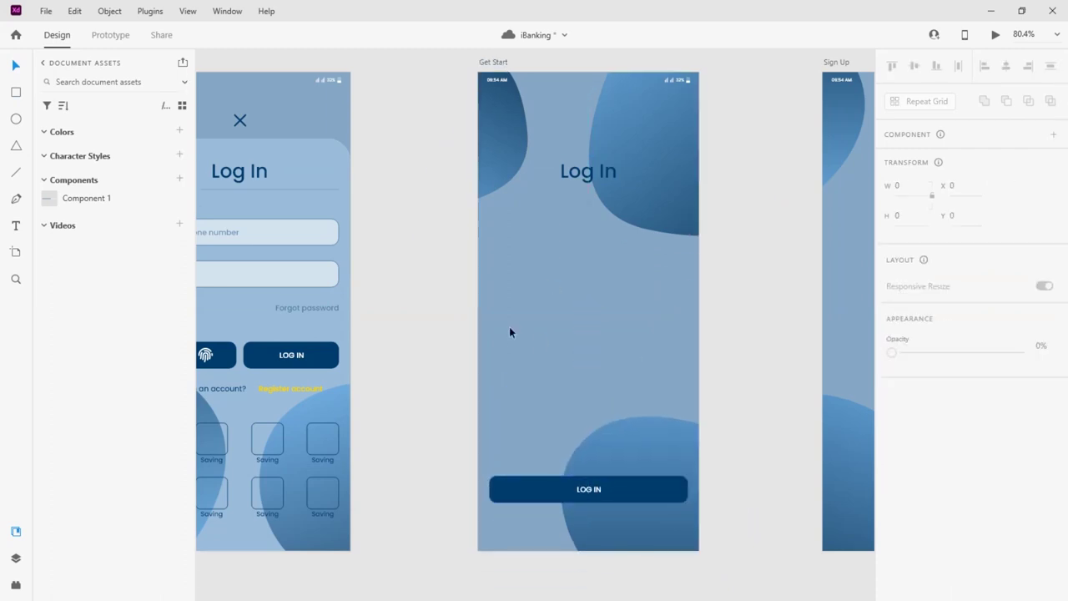
pyautogui.scroll(1, 505, 326)
# Nudge the heading up slightly and save the document
pyautogui.moveTo(582, 222); pyautogui.dragTo(584, 215)
pyautogui.click(758, 320)
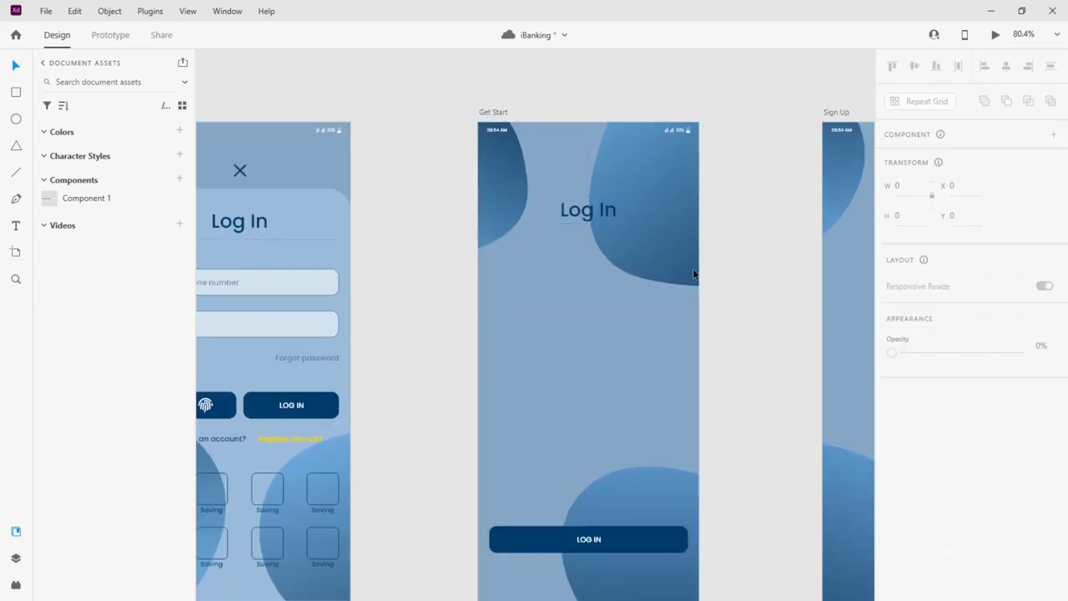
pyautogui.scroll(-2, 584, 214)
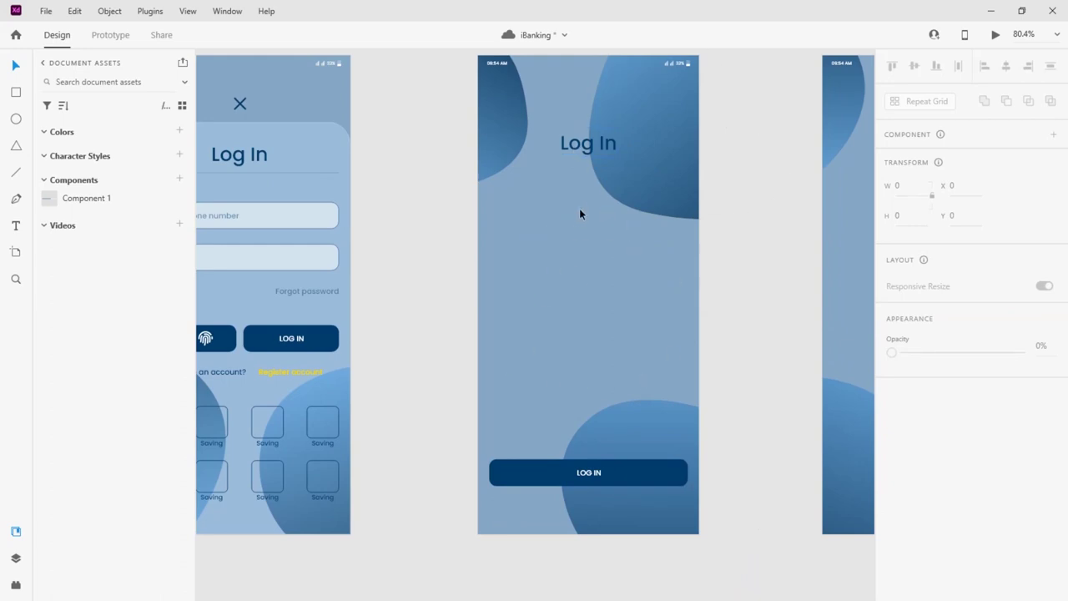
pyautogui.hotkey('ctrl', 's')
# Zoom in on the Log In screen's close X and select its icon group
pyautogui.click(240, 102)
pyautogui.scroll(9, 242, 103)
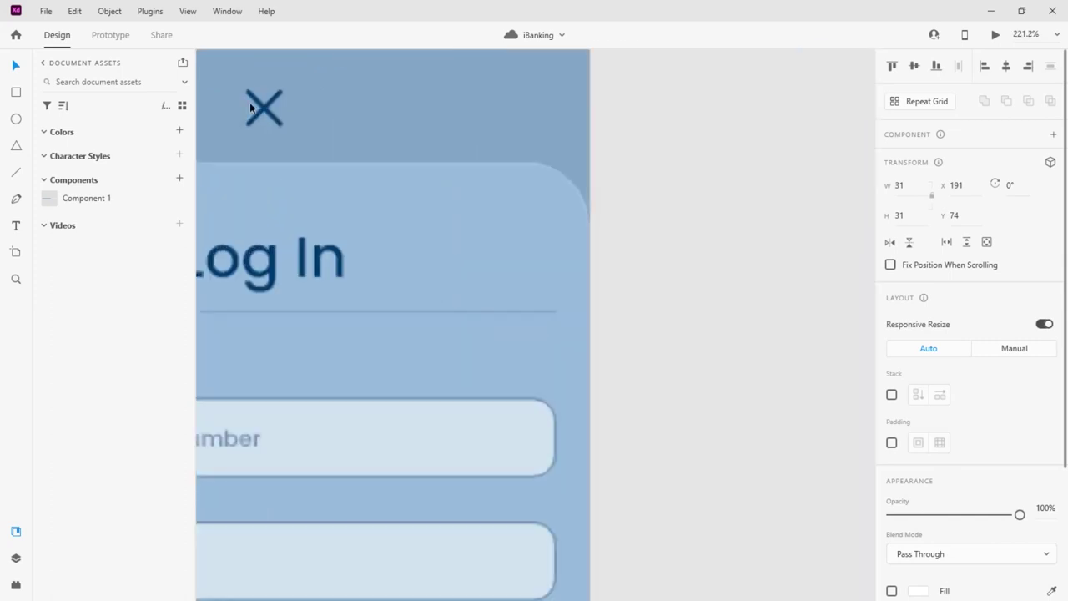
pyautogui.scroll(1, 557, 177)
pyautogui.click(538, 201)
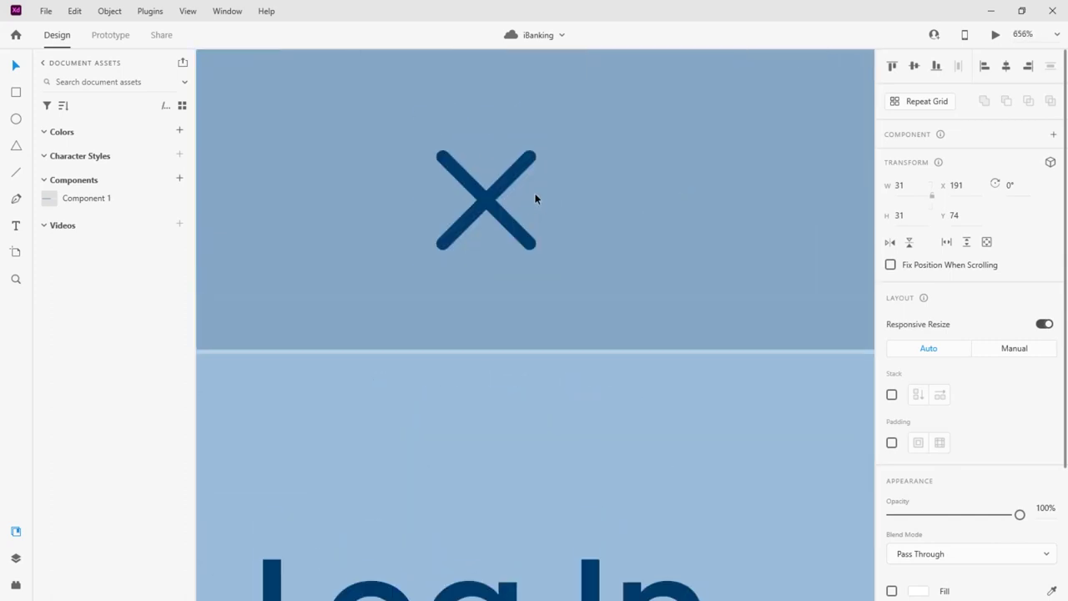
pyautogui.click(483, 202)
pyautogui.click(539, 219)
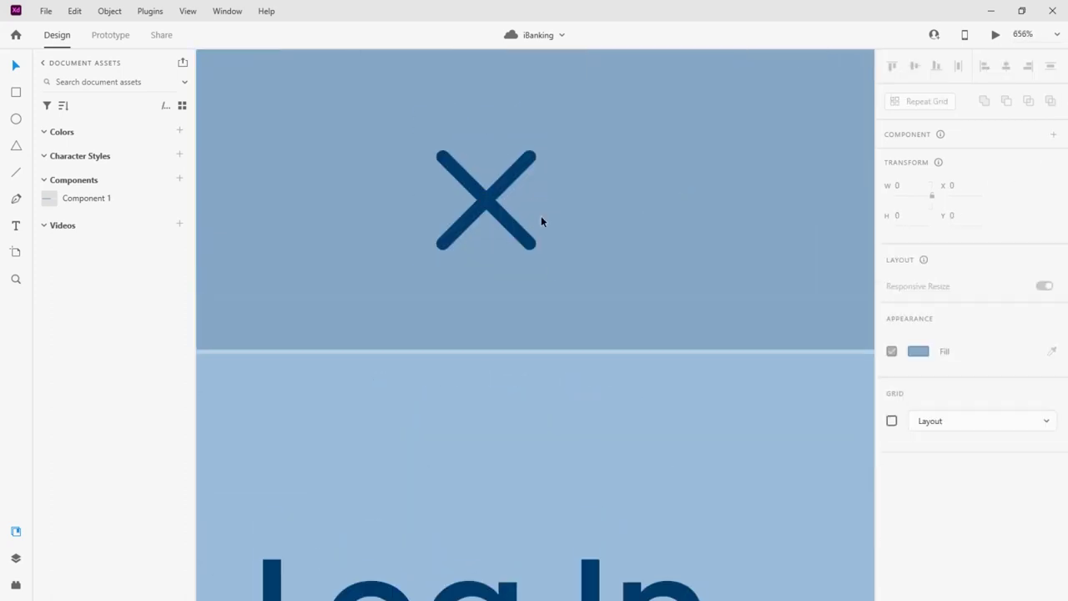
pyautogui.click(507, 265)
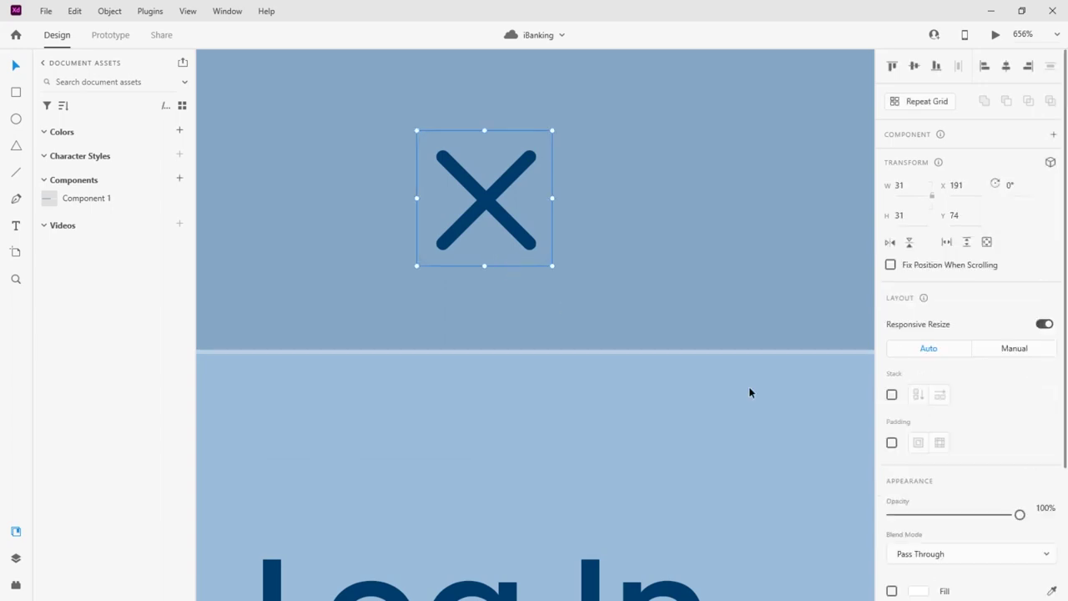
pyautogui.click(506, 265)
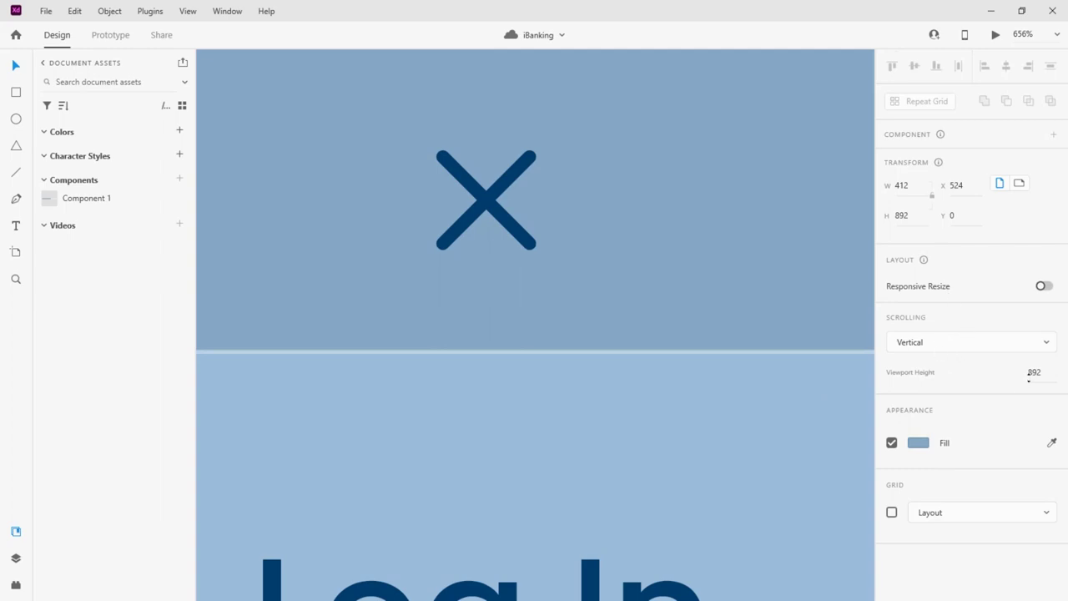
pyautogui.click(549, 209)
# Show the X's backing square at 15% opacity, resize it to 39×39, then set 0% again
pyautogui.moveTo(893, 404); pyautogui.dragTo(910, 403)
pyautogui.moveTo(553, 268); pyautogui.dragTo(572, 284)
pyautogui.moveTo(910, 404); pyautogui.dragTo(872, 405)
pyautogui.click(618, 296)
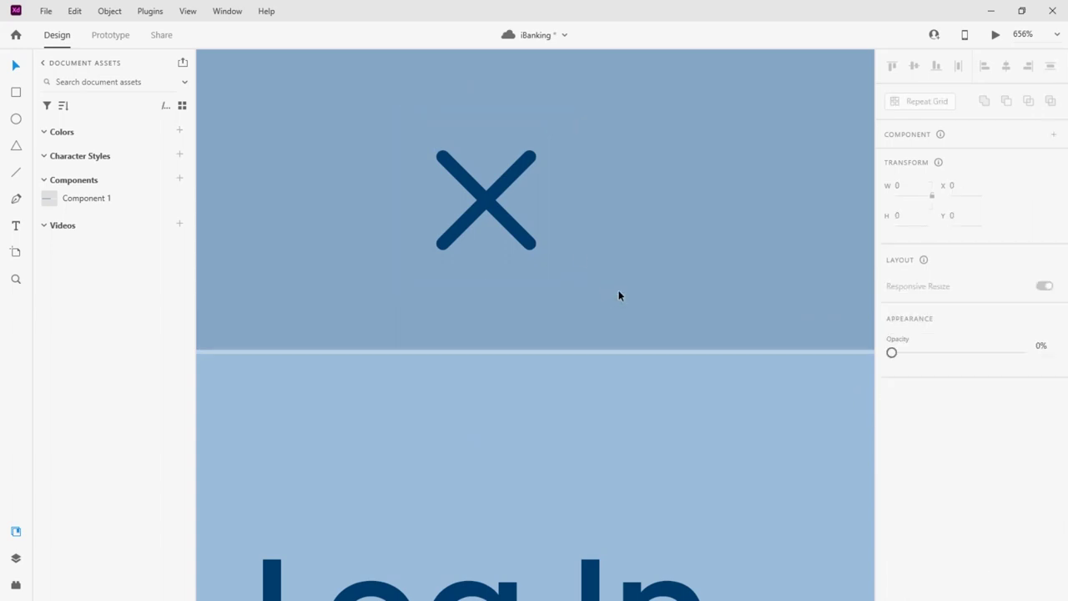
pyautogui.click(490, 202)
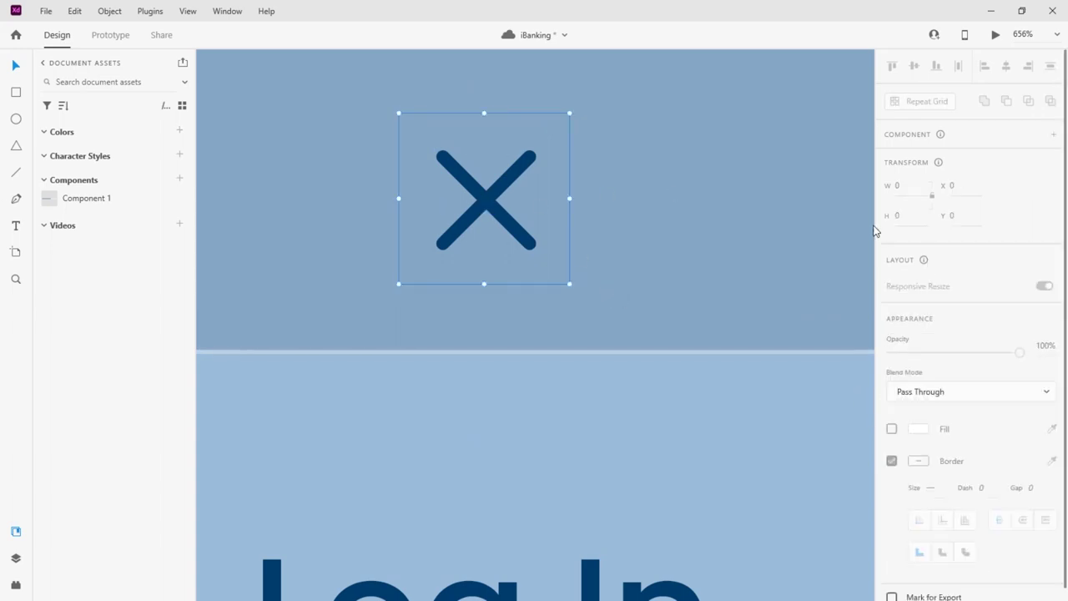
pyautogui.scroll(-8, 486, 234)
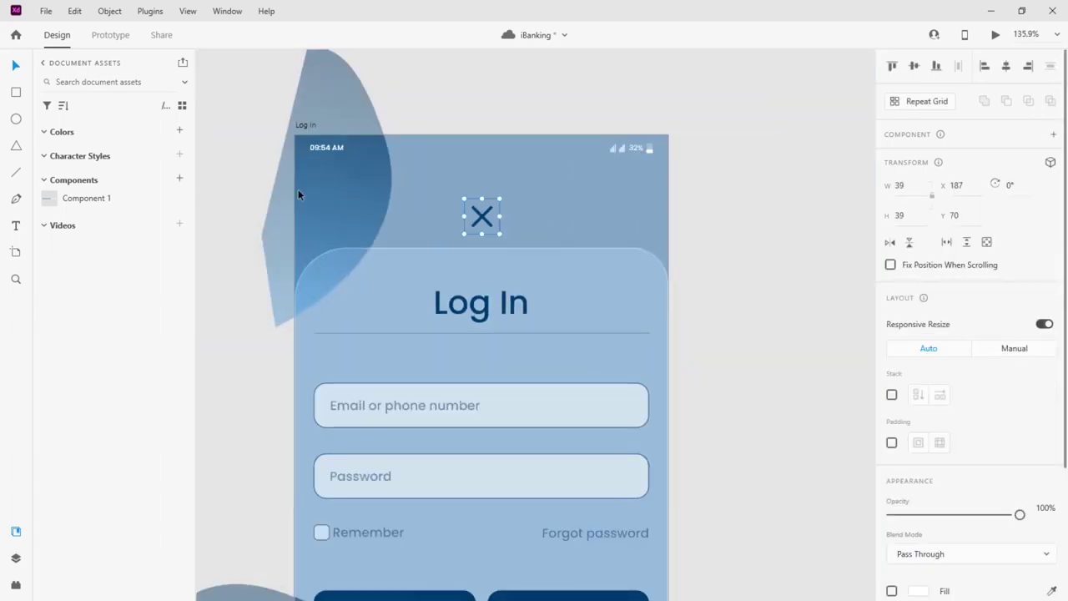
# Wire a Tap on the close X to auto-animate to Get Start (Ease In-Out, 0.4 s)
pyautogui.click(110, 35)
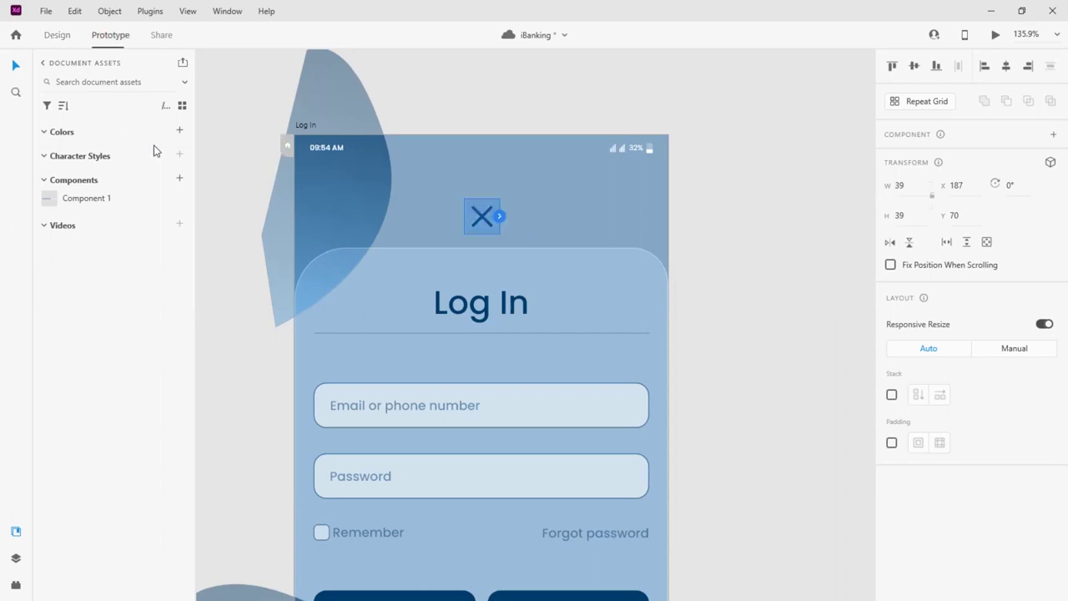
pyautogui.click(499, 216)
pyautogui.click(1010, 211)
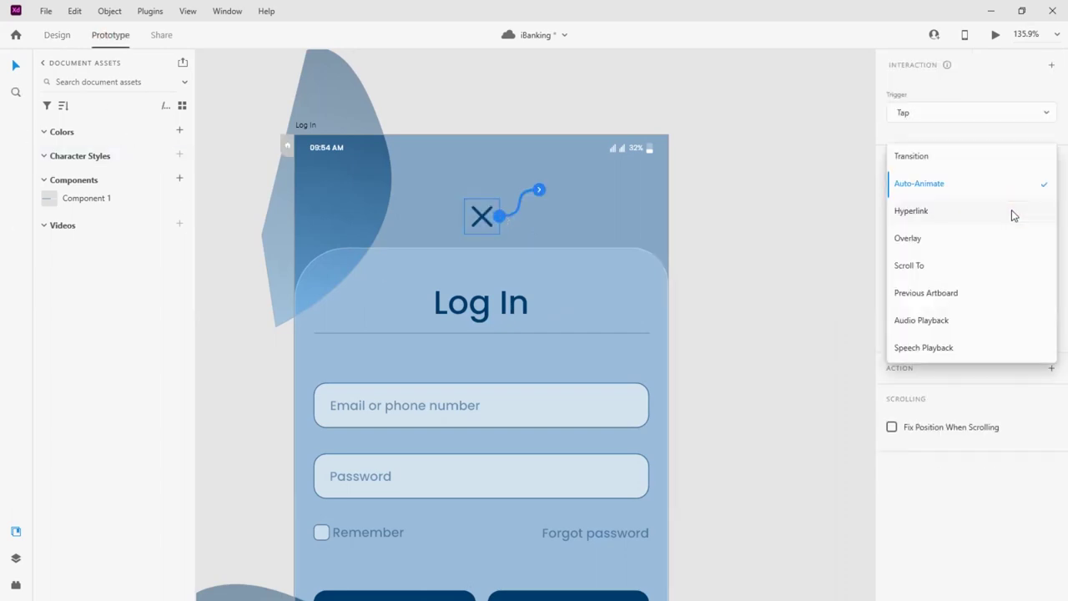
pyautogui.press('Escape')
pyautogui.click(952, 255)
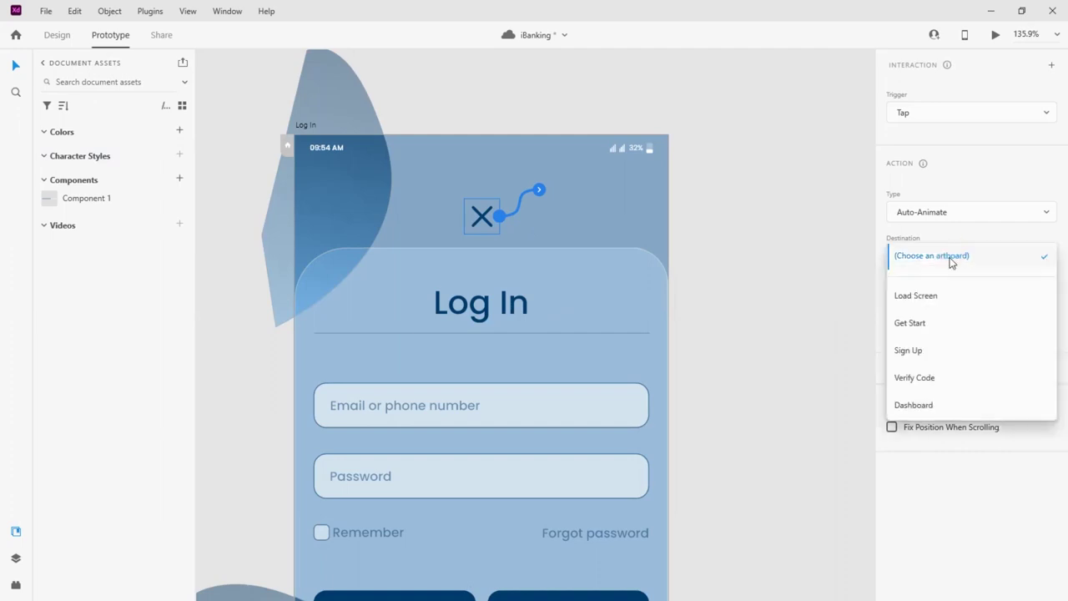
pyautogui.click(911, 325)
pyautogui.click(928, 112)
pyautogui.click(936, 111)
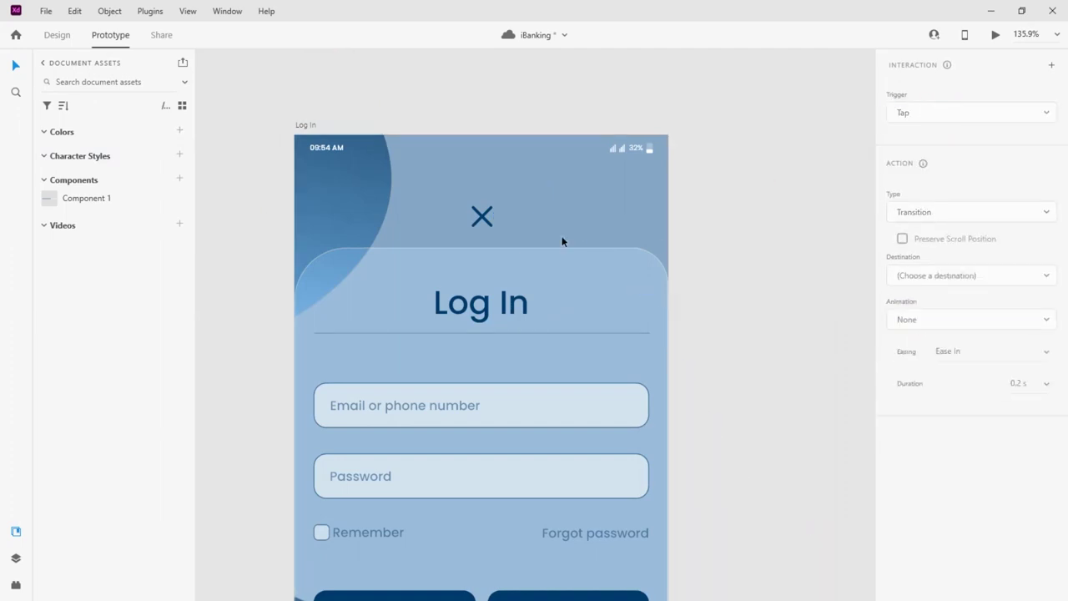
pyautogui.scroll(-6, 561, 242)
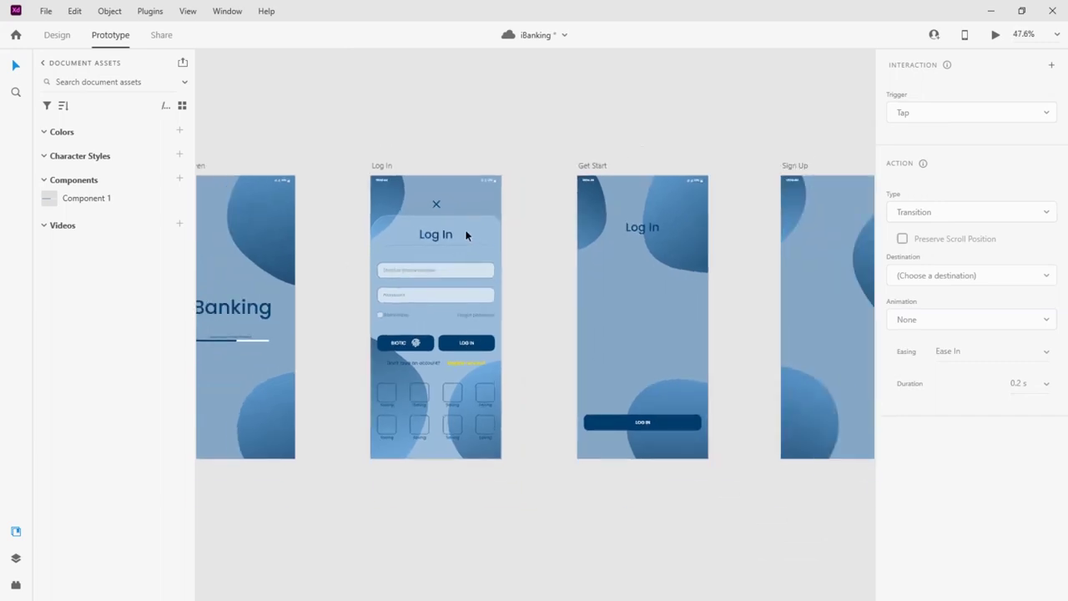
pyautogui.click(436, 204)
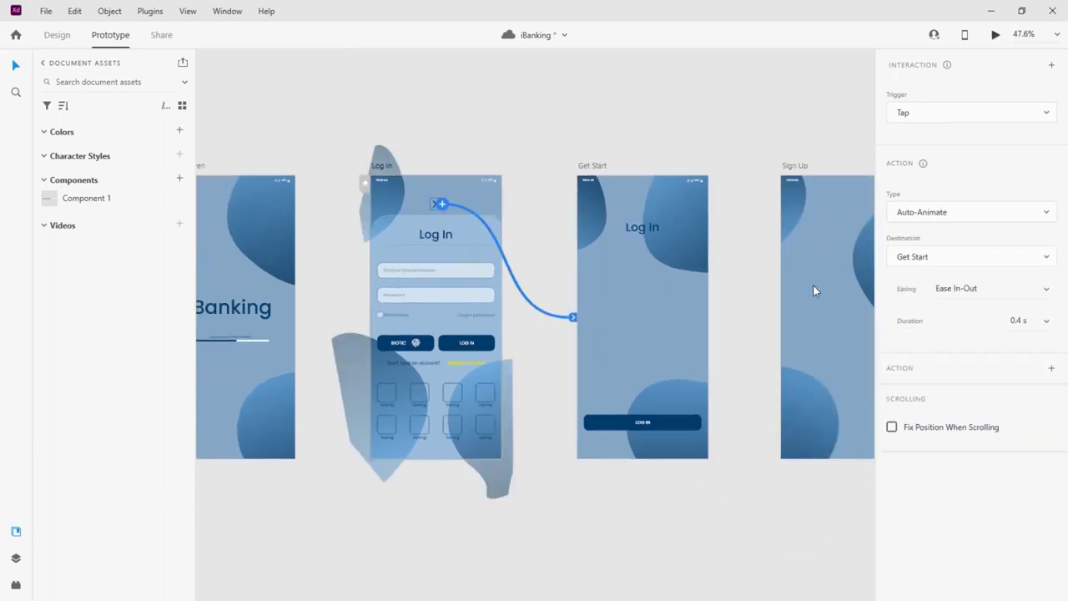
# Preview the prototype full screen, test the X-to-Get Start transition, then return to Design mode
pyautogui.press('super+Down')
pyautogui.click(497, 11)
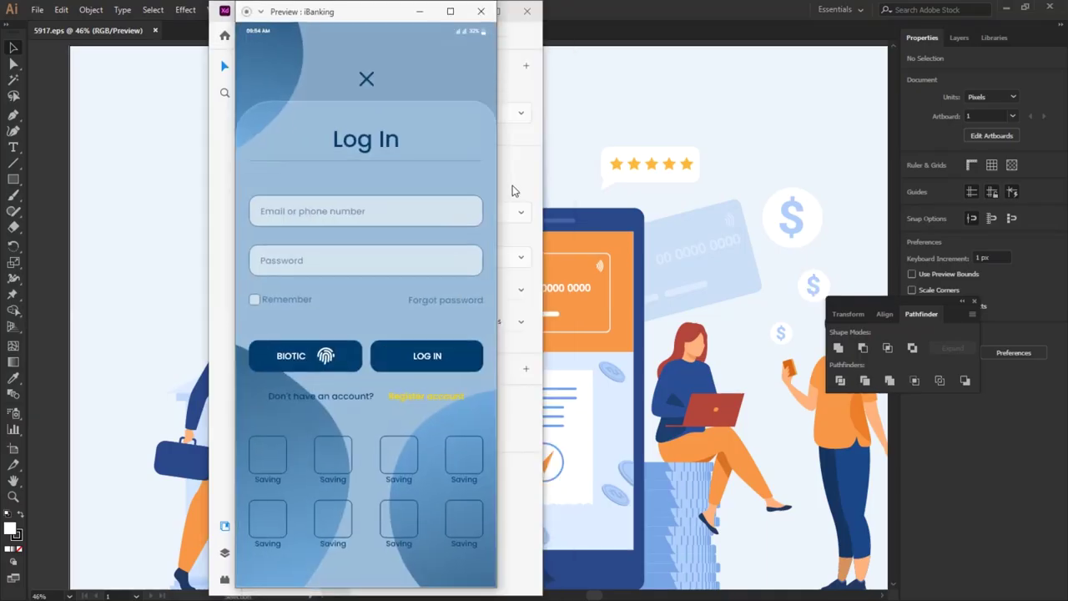
pyautogui.click(450, 11)
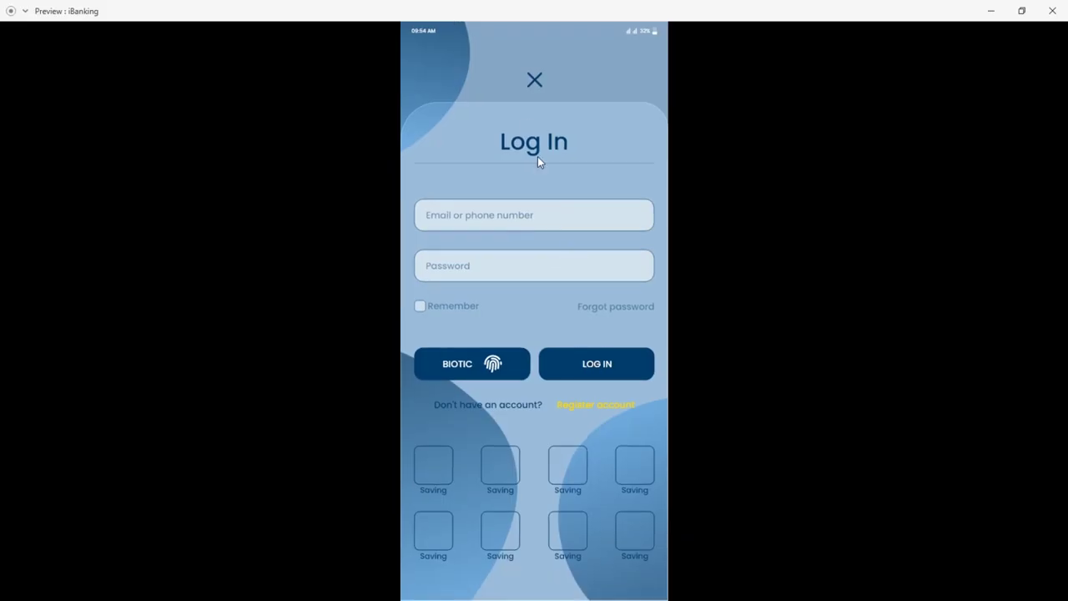
pyautogui.click(535, 80)
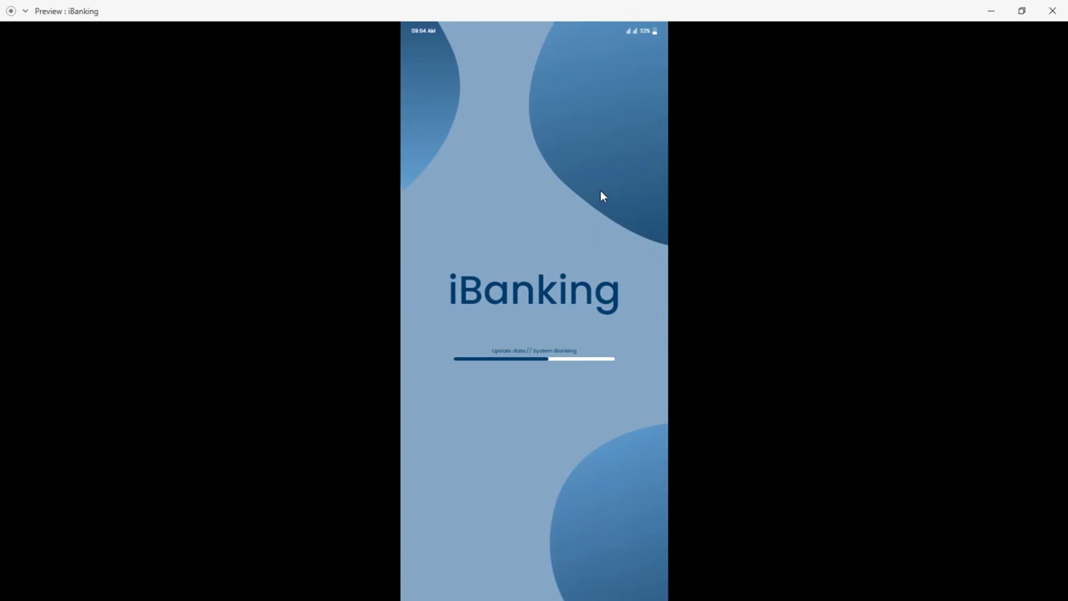
pyautogui.click(529, 80)
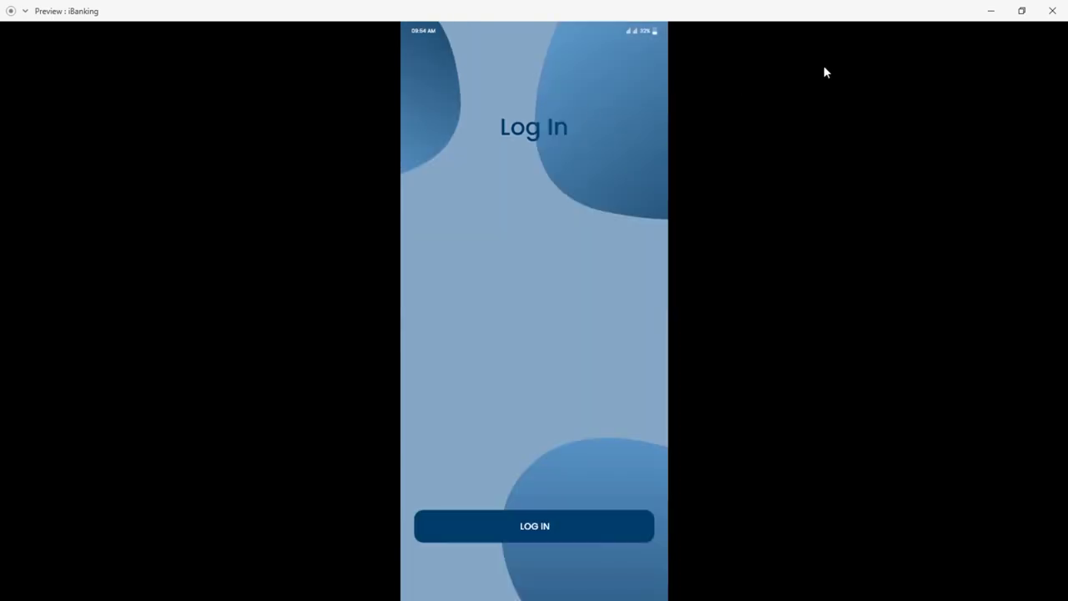
pyautogui.click(1052, 11)
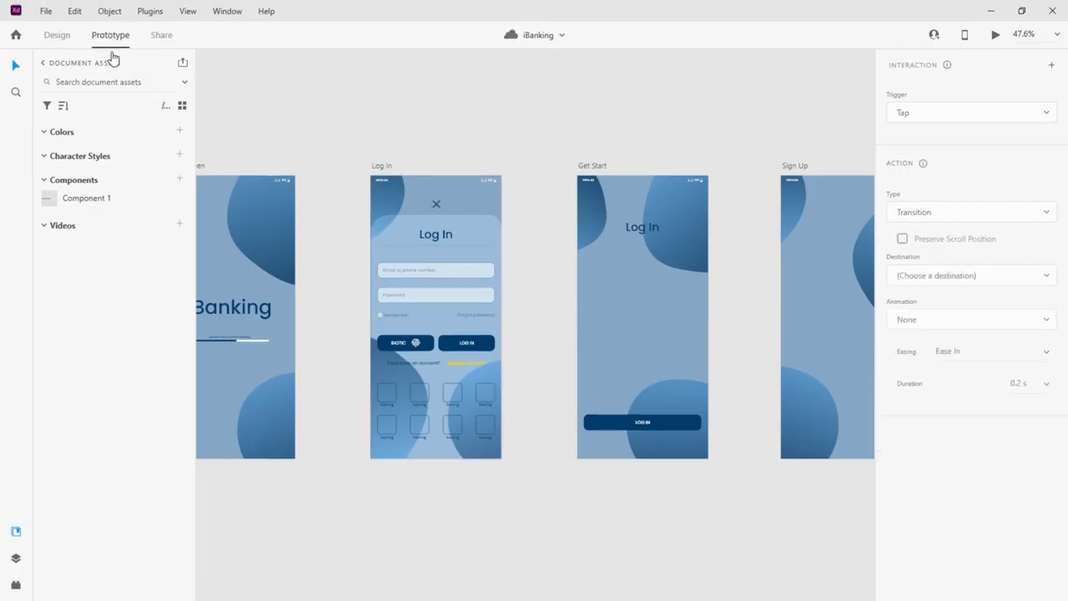
pyautogui.click(66, 34)
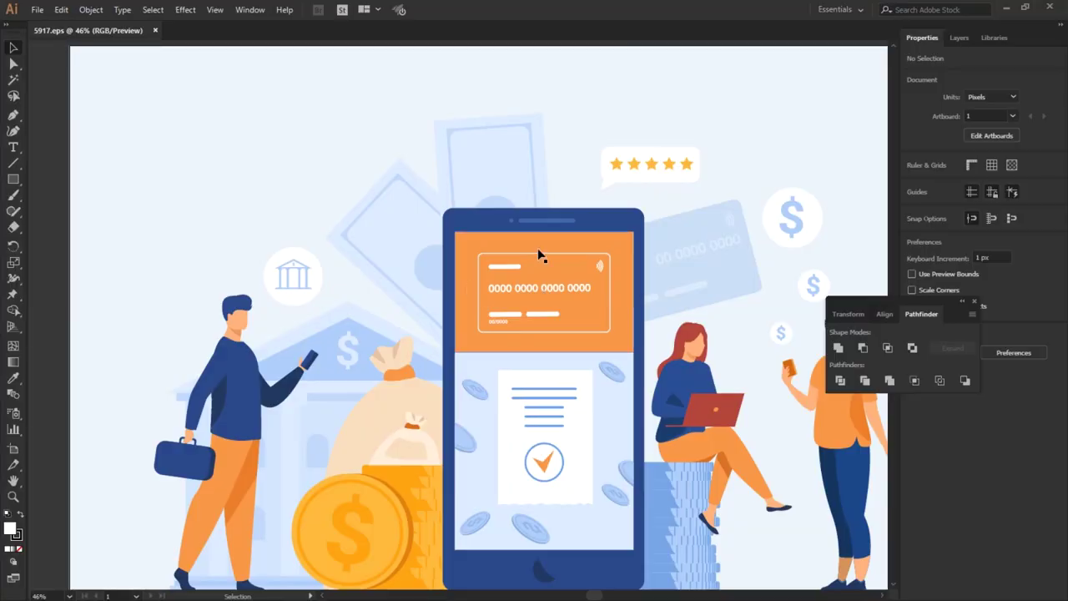
pyautogui.scroll(-2, 539, 255)
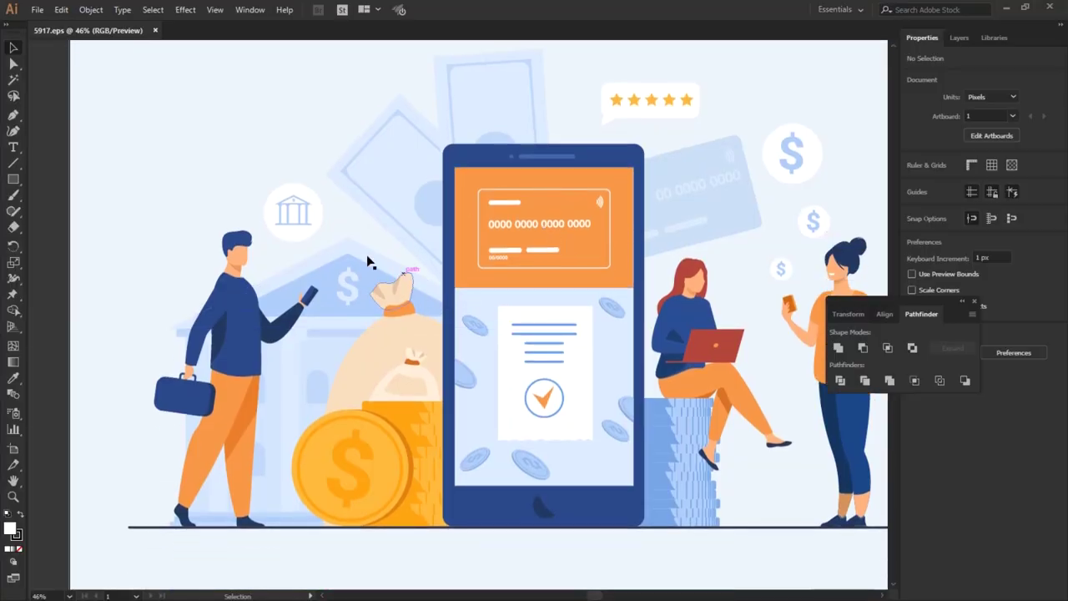
# Drag the pale background rectangle off the artboard to the right
pyautogui.scroll(-3, 319, 237)
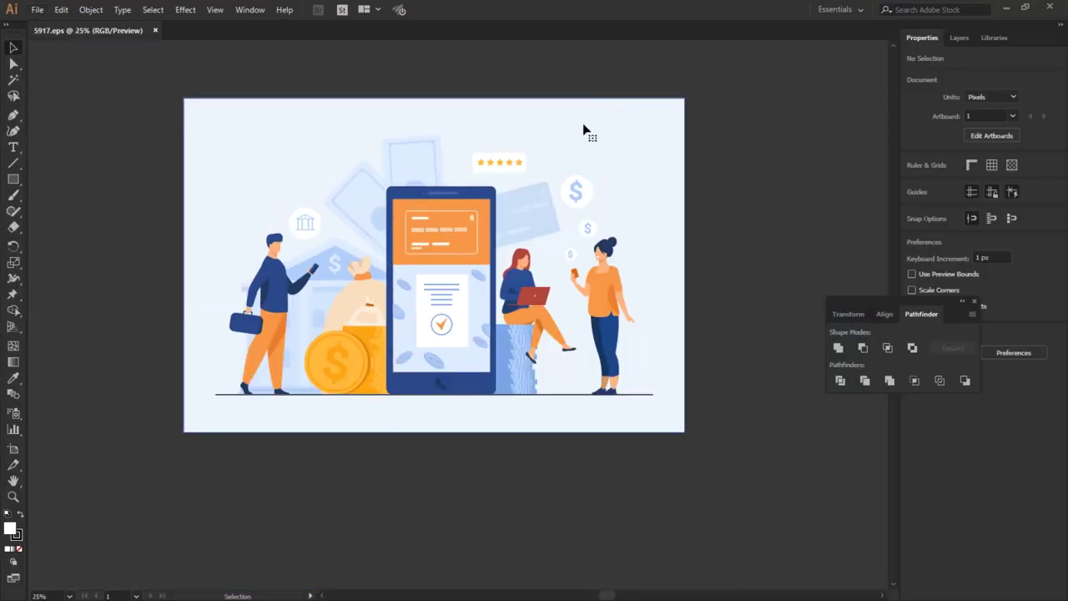
pyautogui.moveTo(580, 133); pyautogui.dragTo(699, 148)
pyautogui.click(625, 453)
# Export the artwork as SVG with Use Artboards checked
pyautogui.click(37, 9)
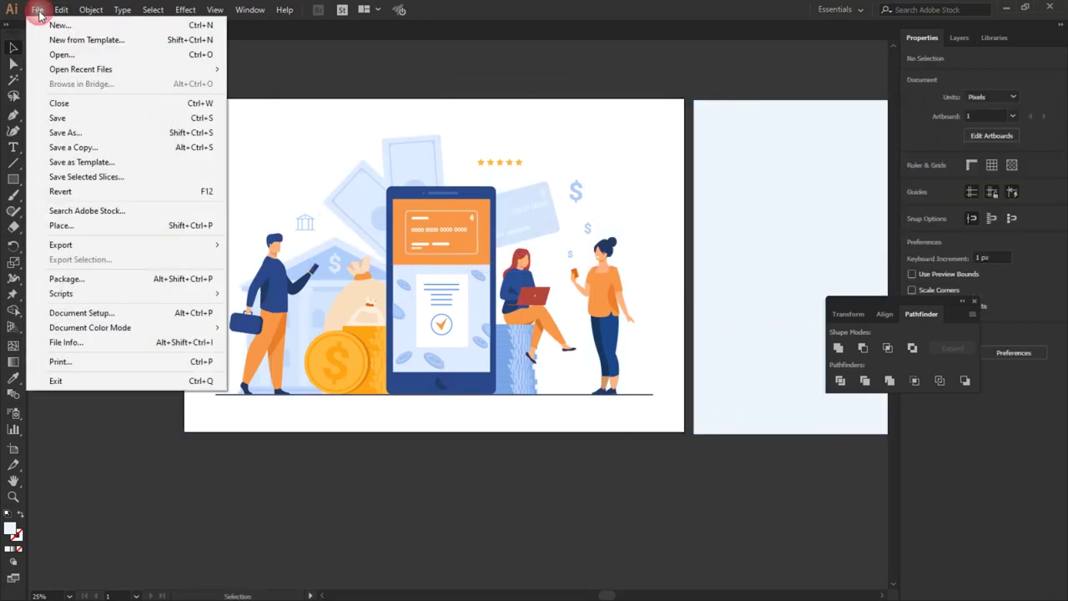
pyautogui.moveTo(178, 243)
pyautogui.click(267, 259)
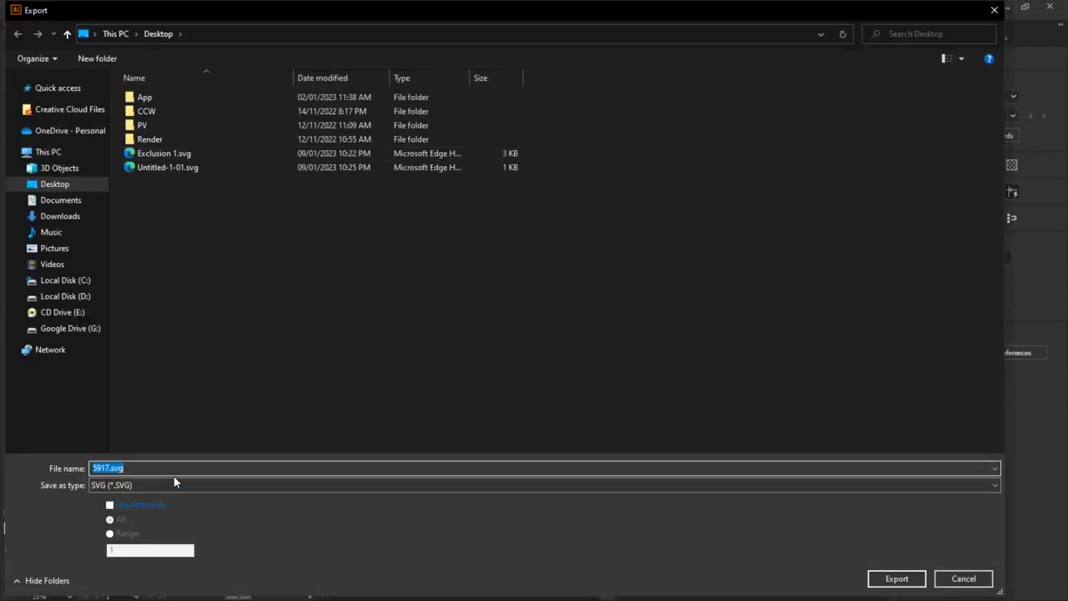
pyautogui.click(110, 505)
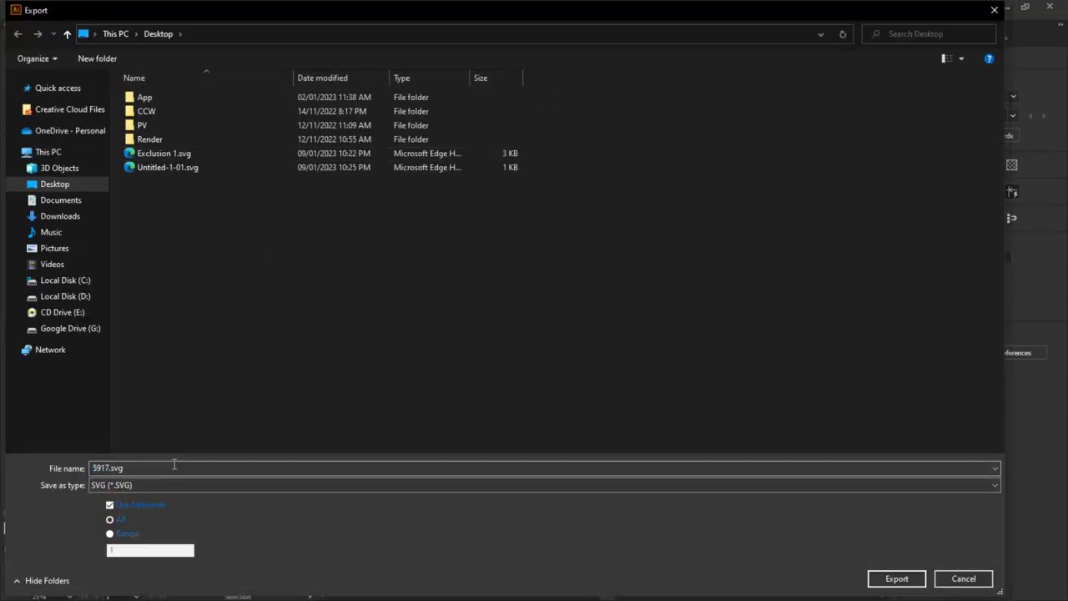
pyautogui.click(896, 578)
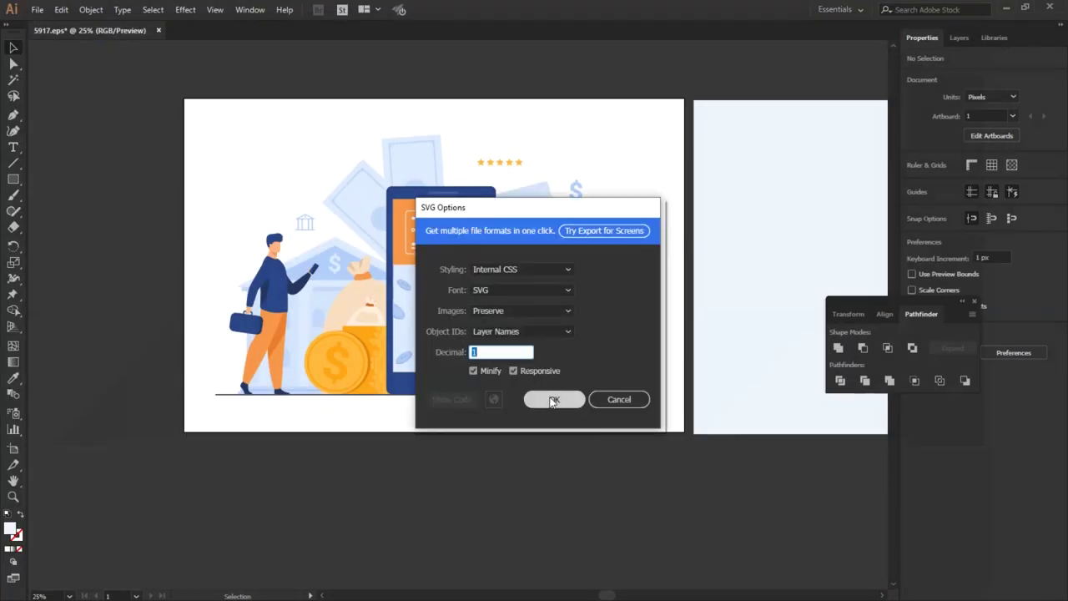
pyautogui.click(552, 399)
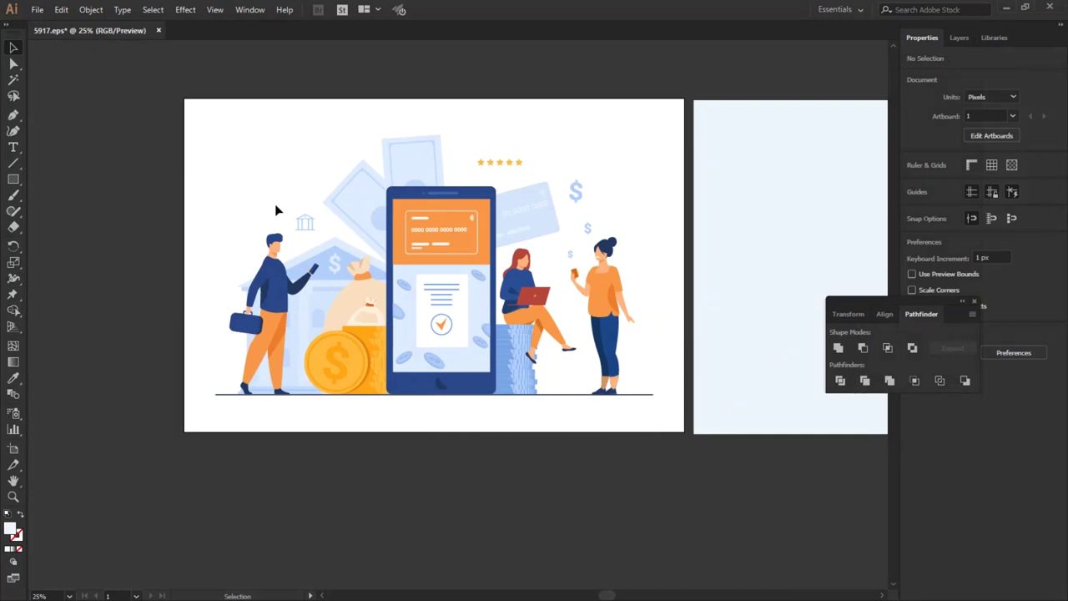
# Re-export 5917.svg to the Desktop clipped to the artboard, accepting the SVG options
pyautogui.click(38, 10)
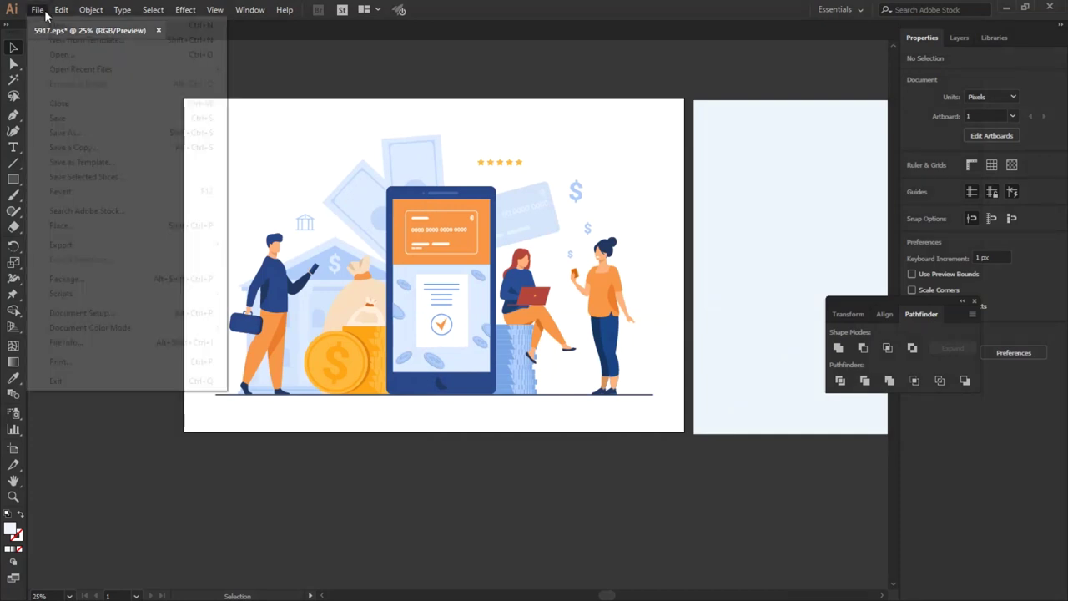
pyautogui.moveTo(192, 244)
pyautogui.click(278, 264)
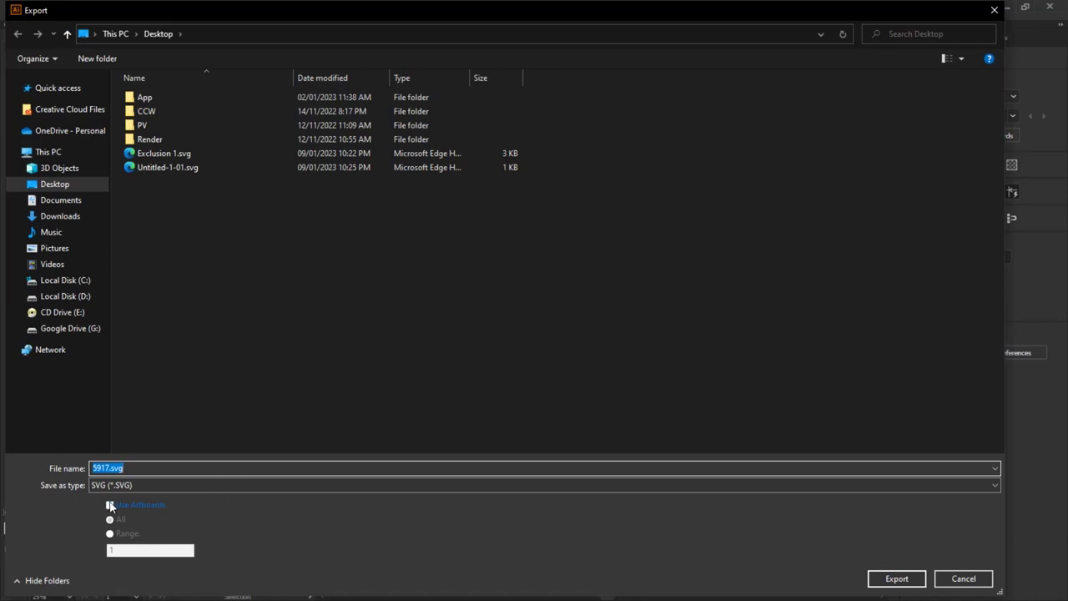
pyautogui.press('Return')
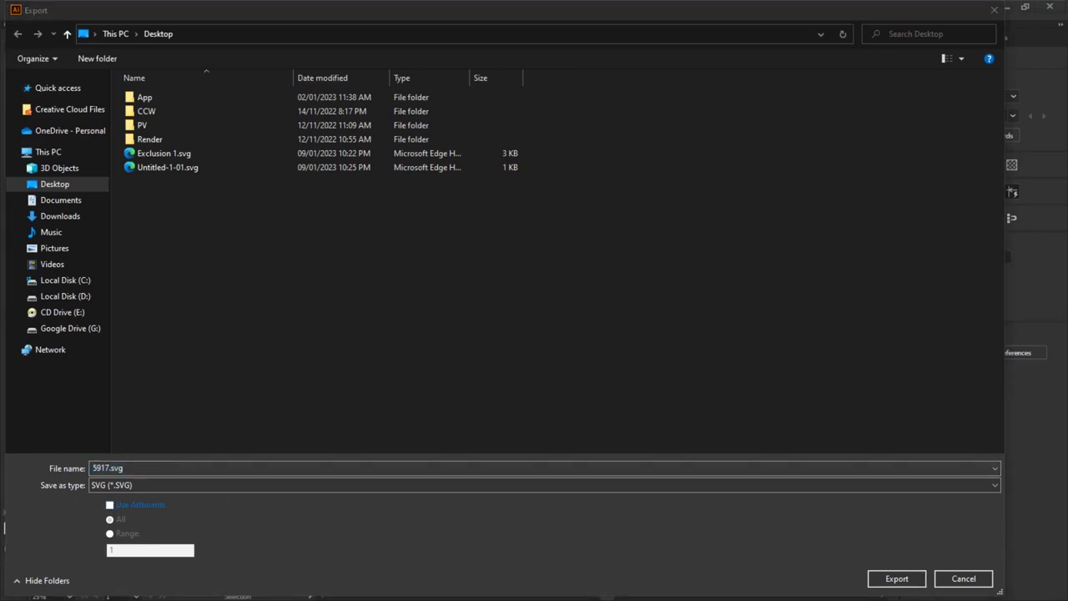
pyautogui.click(109, 505)
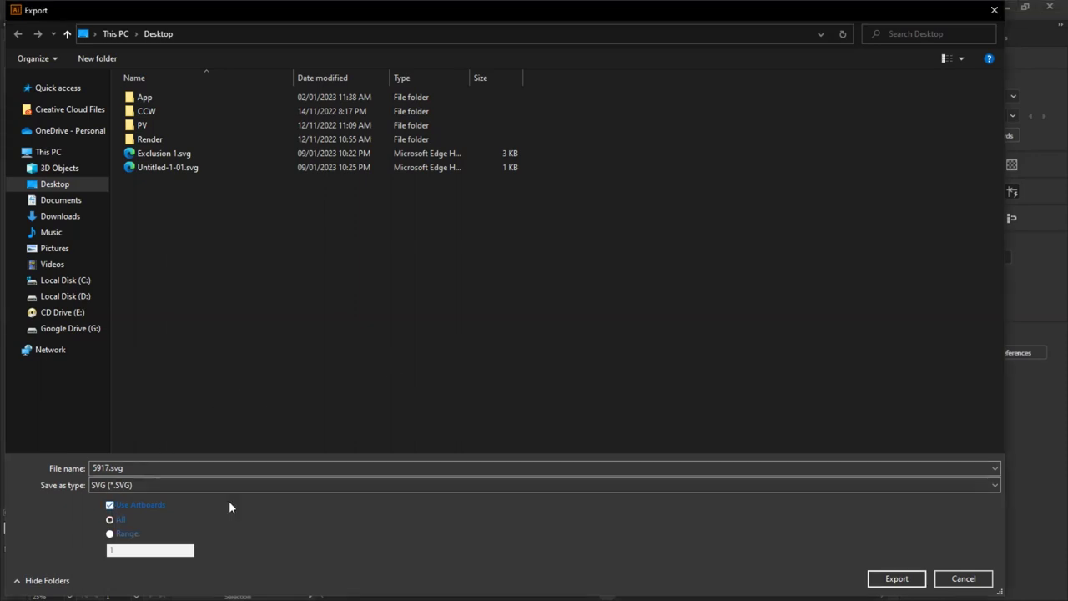
pyautogui.click(878, 580)
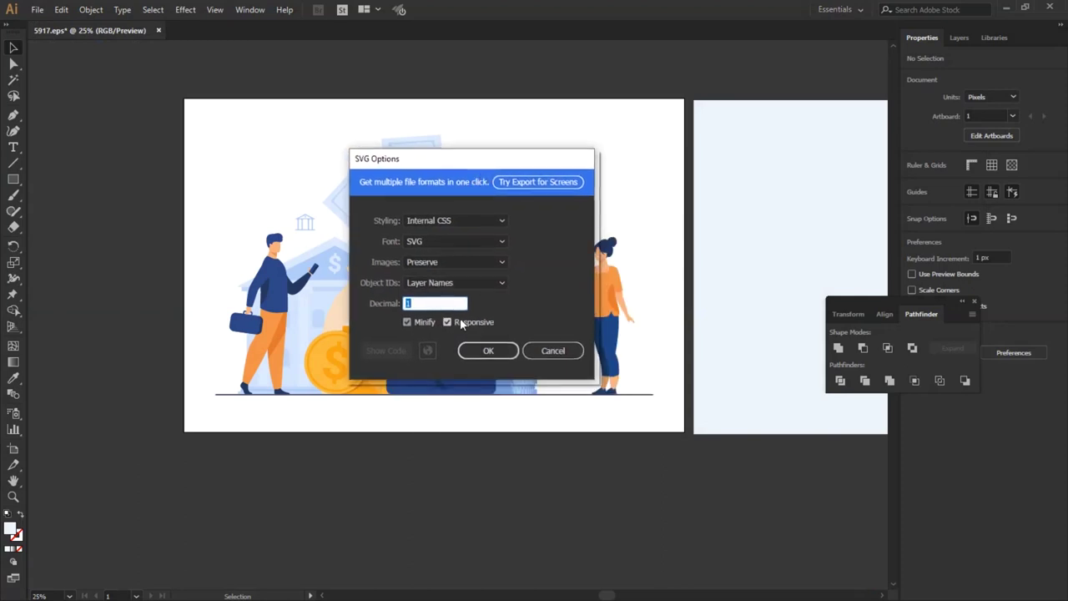
pyautogui.click(498, 349)
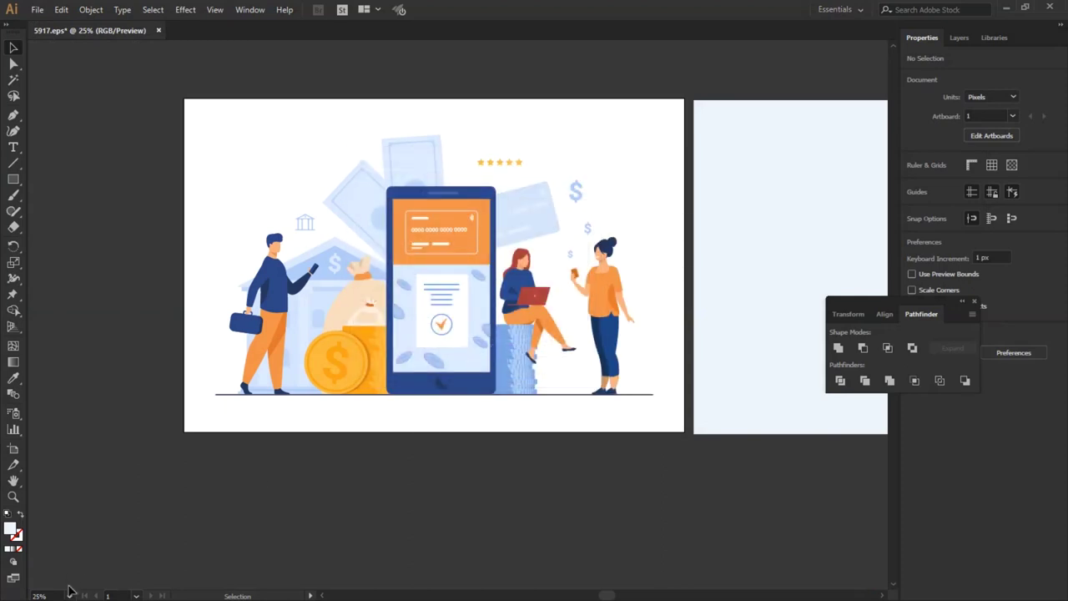
pyautogui.click(974, 301)
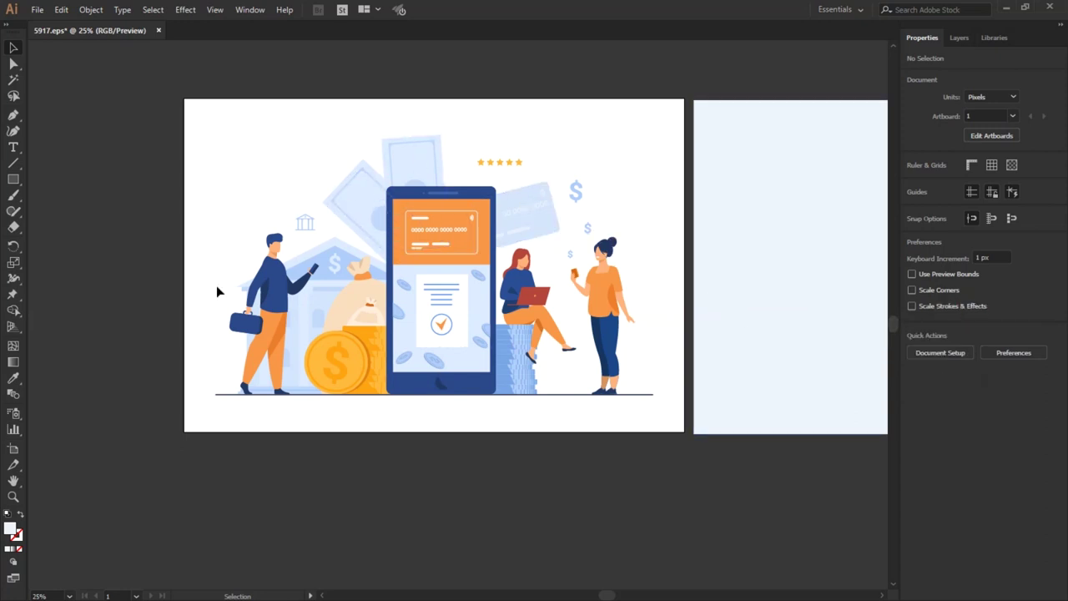
pyautogui.click(347, 210)
pyautogui.click(384, 482)
# Save the artwork as 5917.ai in Documents > Adobe with default Illustrator options
pyautogui.click(37, 10)
pyautogui.click(64, 117)
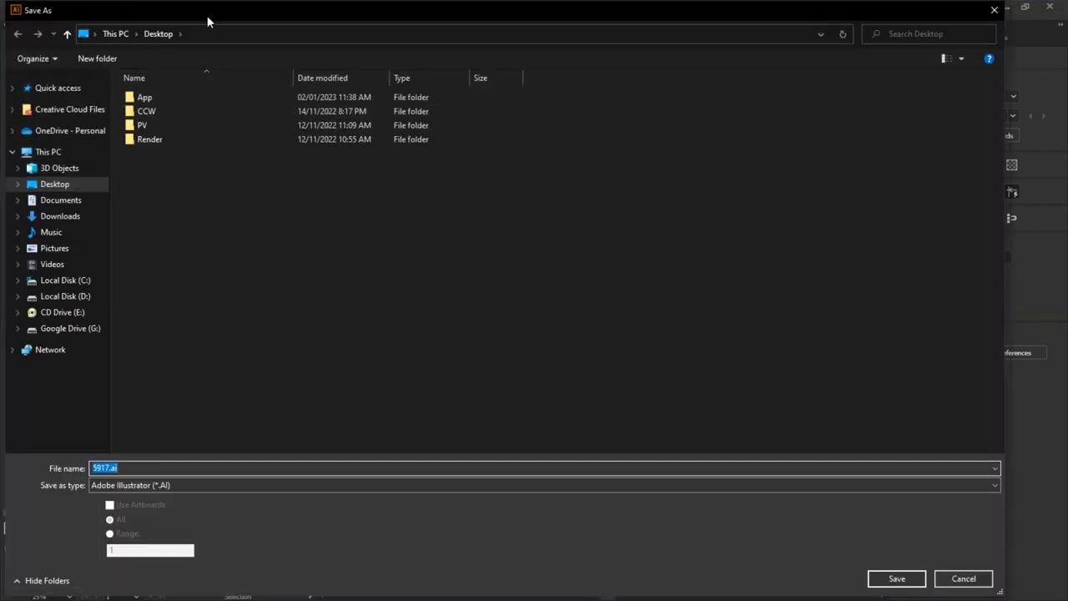
pyautogui.click(63, 202)
pyautogui.click(159, 99)
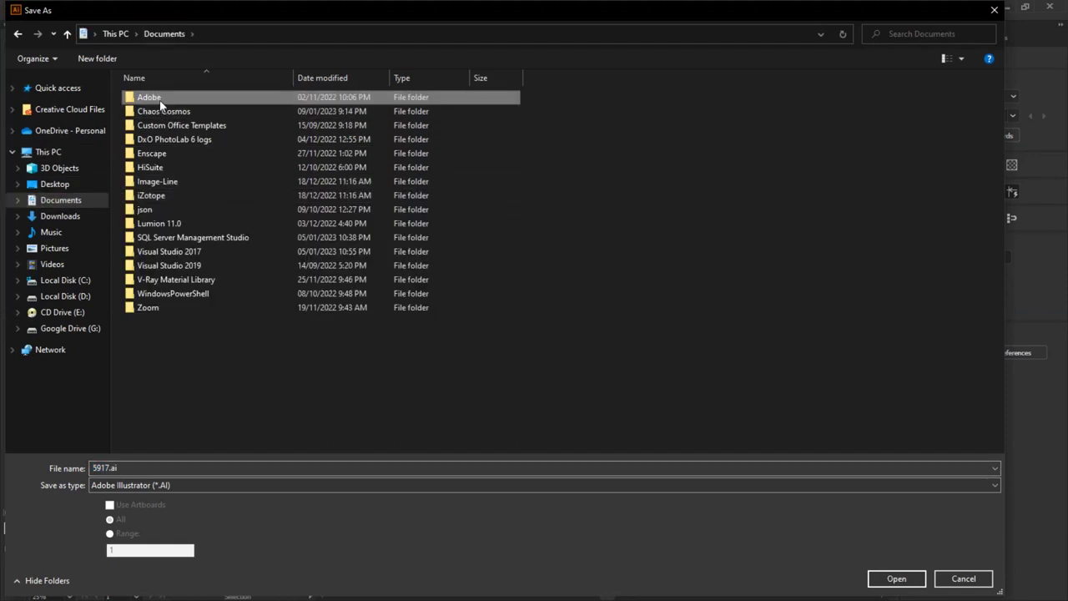
pyautogui.doubleClick(159, 100)
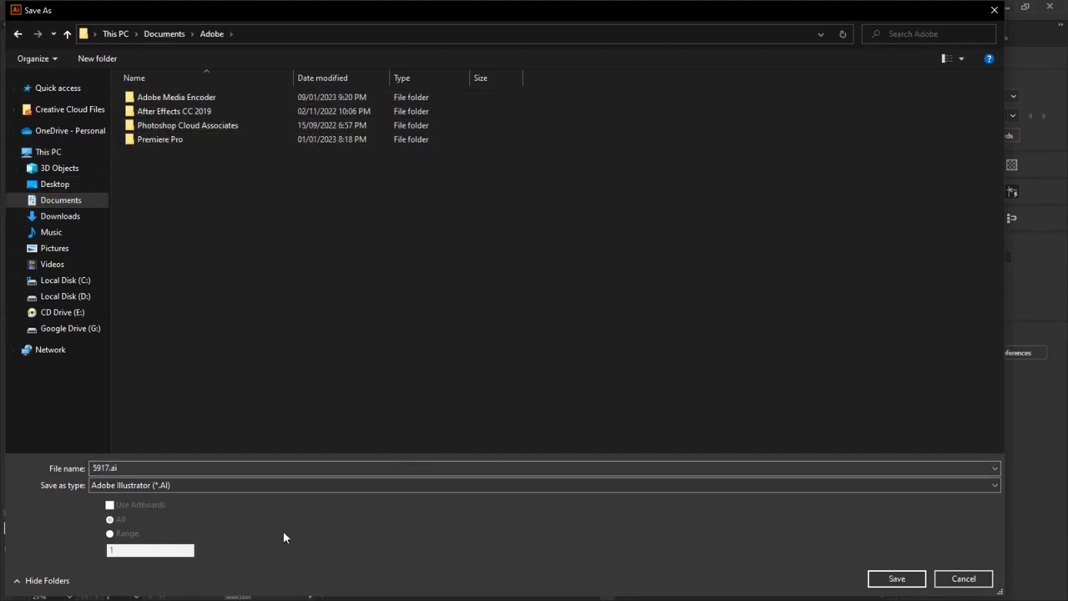
pyautogui.click(896, 578)
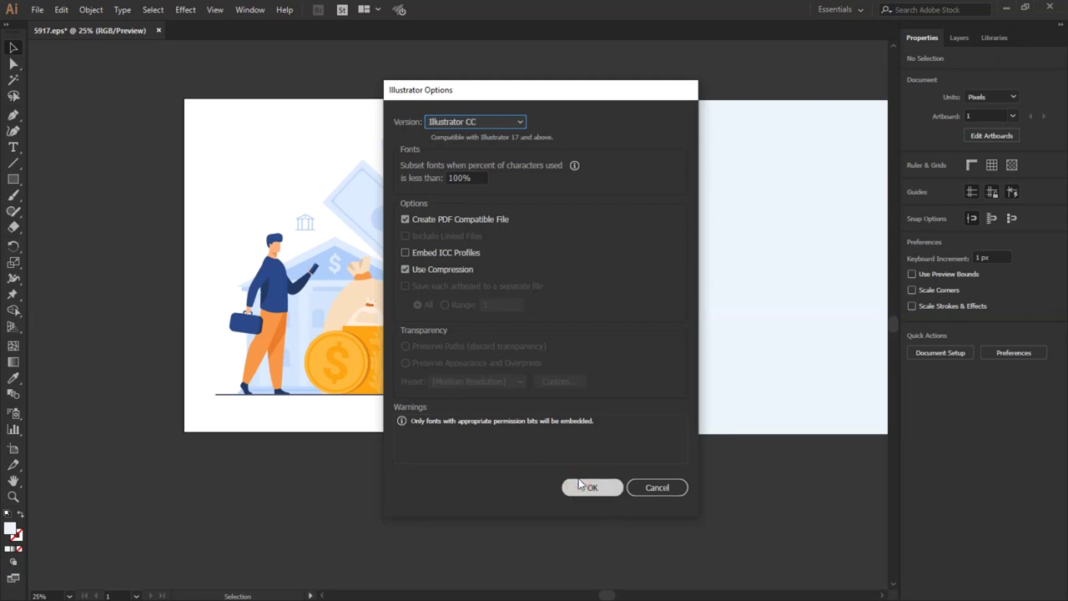
pyautogui.click(584, 487)
# Export 5917.svg to the Desktop, accepting the SVG options
pyautogui.click(37, 10)
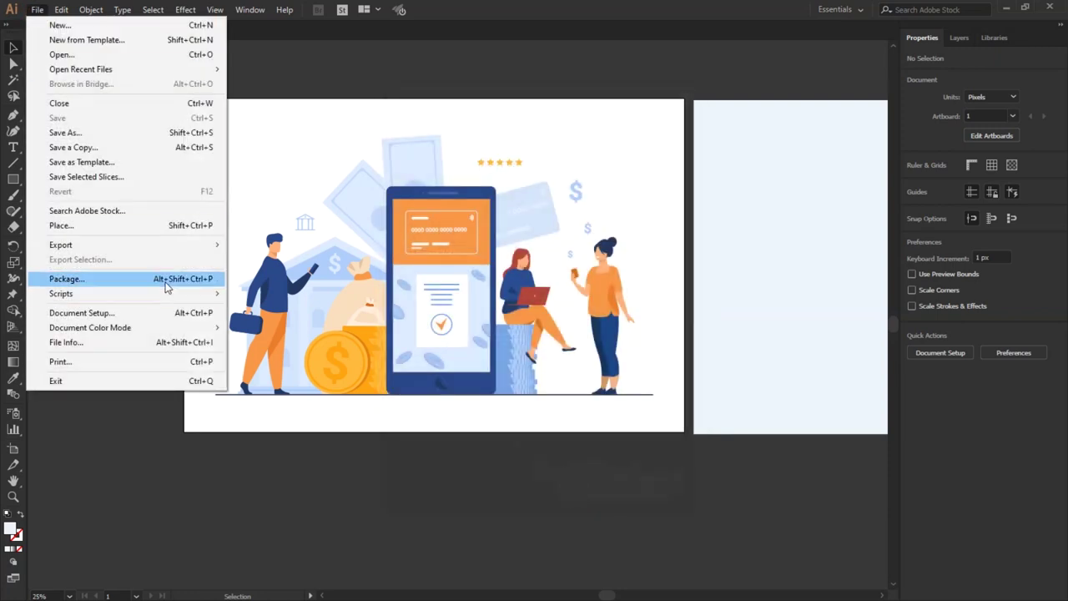
pyautogui.moveTo(205, 243)
pyautogui.click(263, 262)
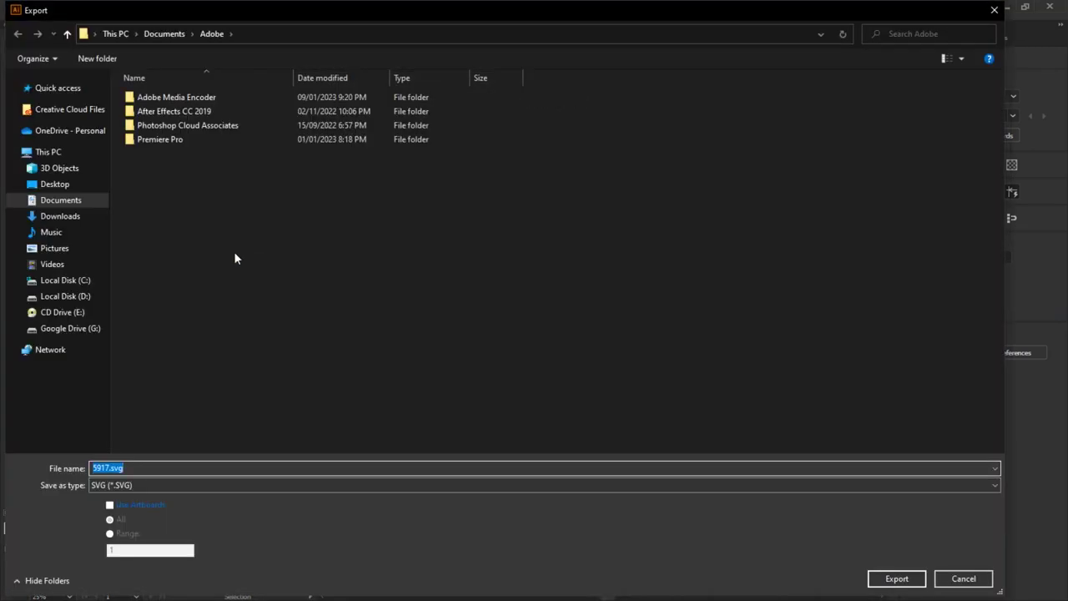
pyautogui.click(58, 184)
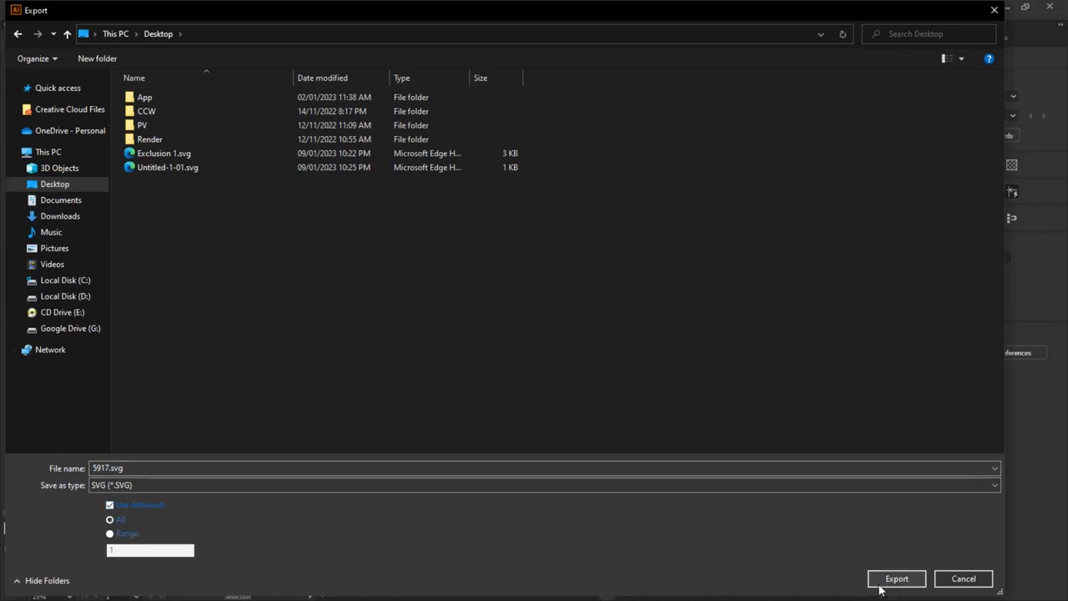
pyautogui.click(881, 581)
pyautogui.click(488, 351)
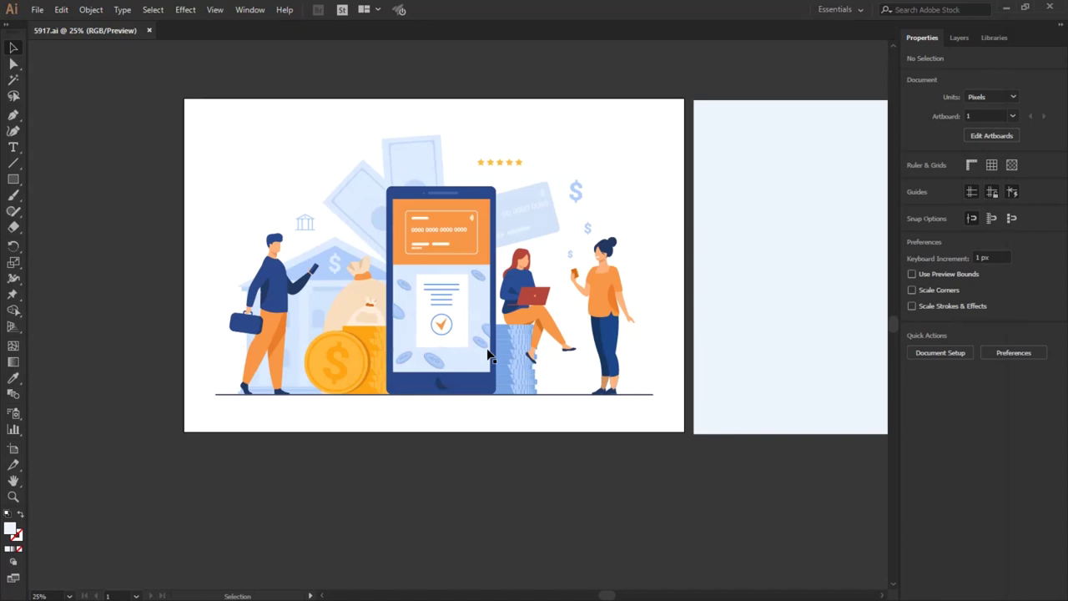
# Select the whole illustration, ungroup it, and switch to the Direct Selection tool
pyautogui.moveTo(202, 114); pyautogui.dragTo(659, 432)
pyautogui.rightClick(453, 327)
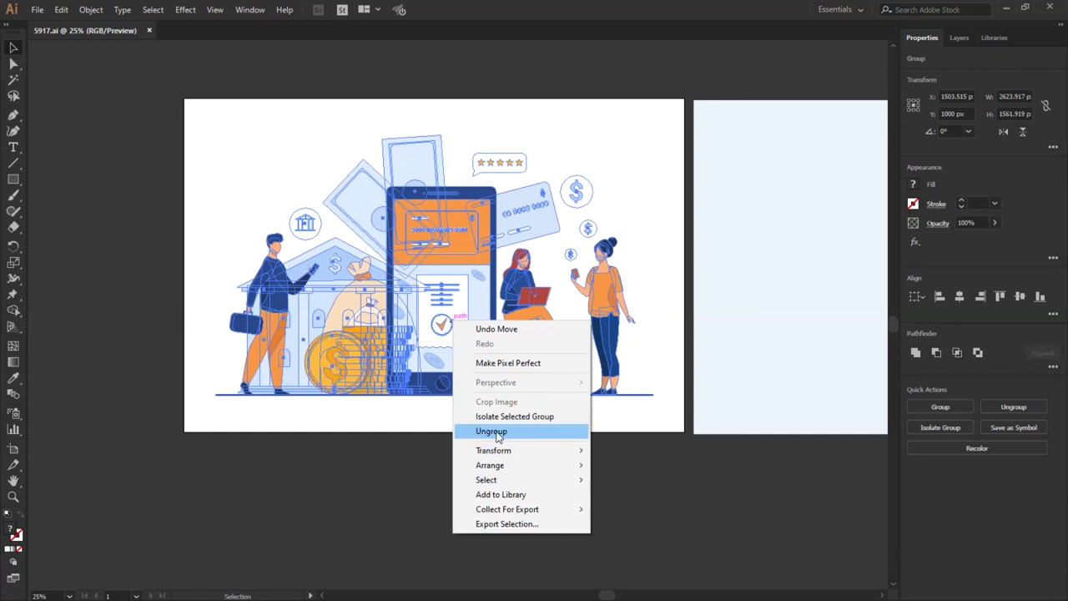
pyautogui.click(500, 429)
pyautogui.click(409, 458)
pyautogui.click(441, 329)
pyautogui.rightClick(467, 273)
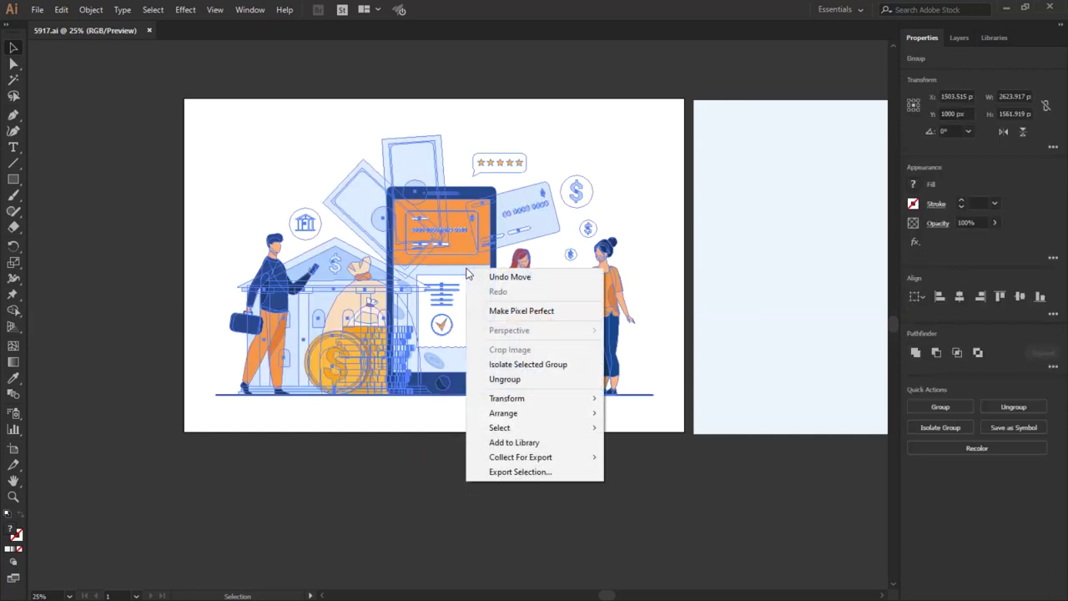
pyautogui.click(432, 310)
pyautogui.press('a')
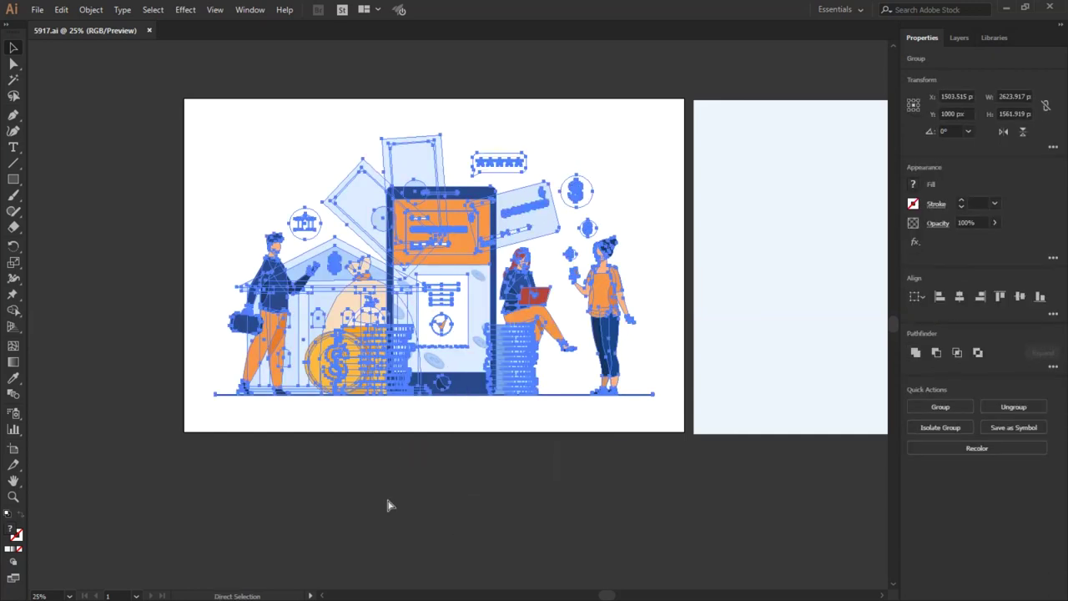
# Pan the Adobe XD canvas, then deselect the Illustrator artwork and open Save As
pyautogui.click(1006, 8)
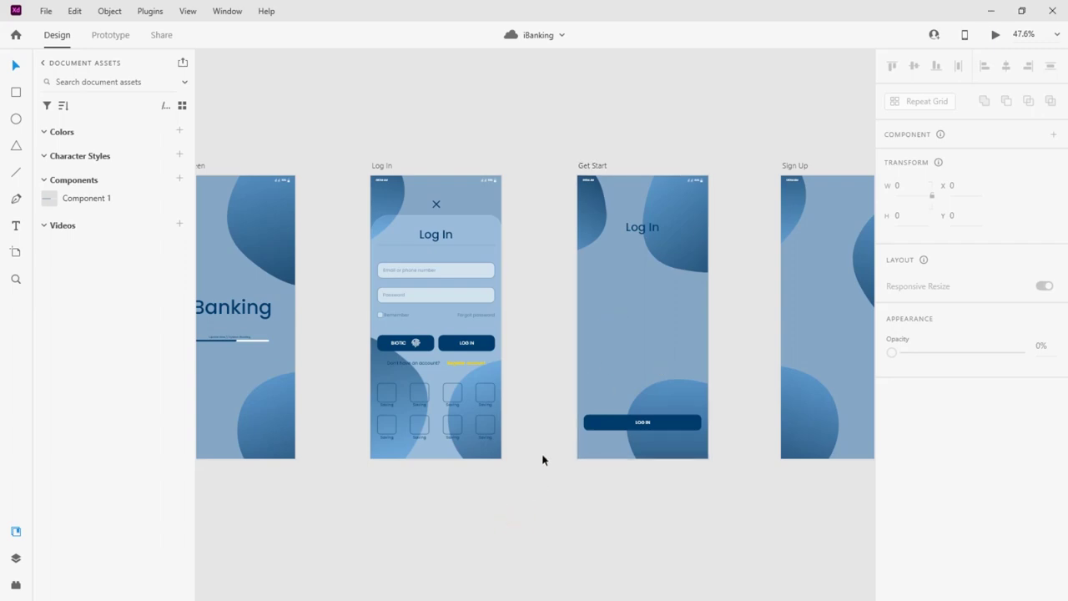
pyautogui.scroll(-5, 536, 426)
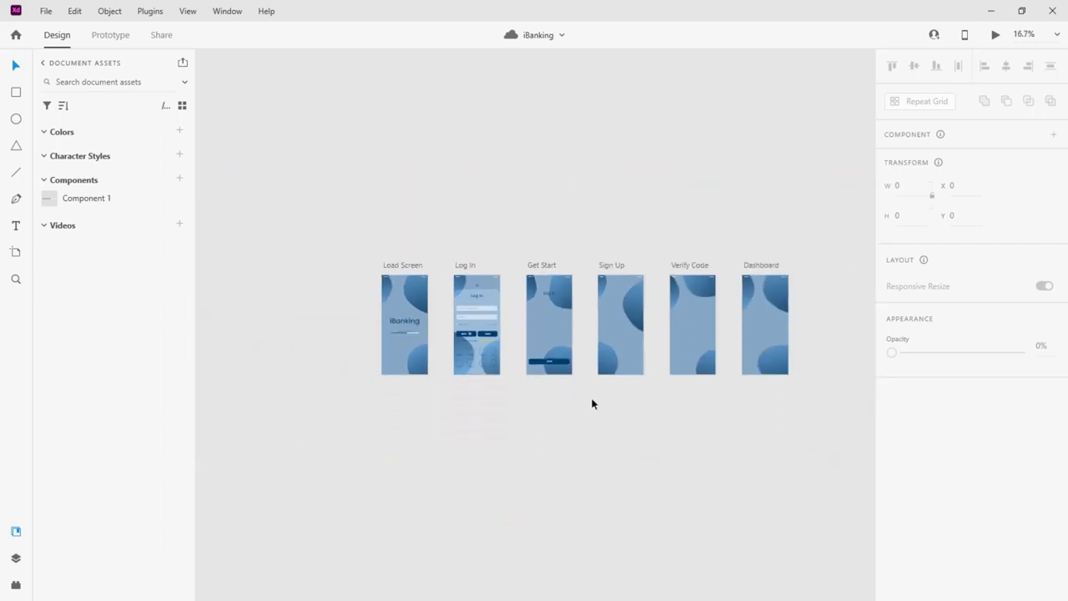
pyautogui.moveTo(617, 398); pyautogui.dragTo(543, 401)
pyautogui.rightClick(473, 121)
pyautogui.click(499, 127)
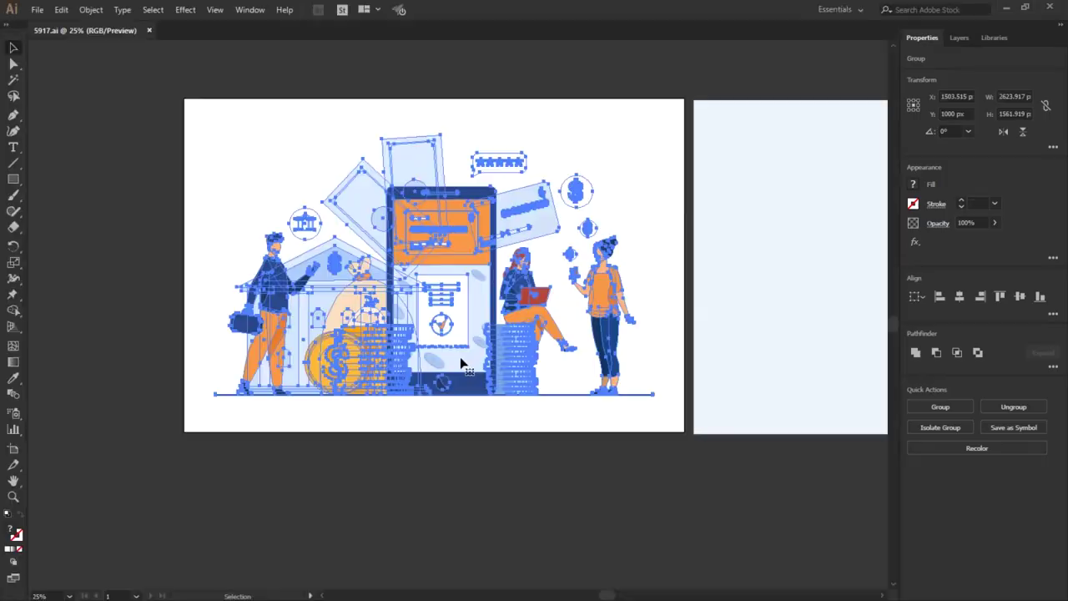
pyautogui.rightClick(362, 211)
pyautogui.click(293, 474)
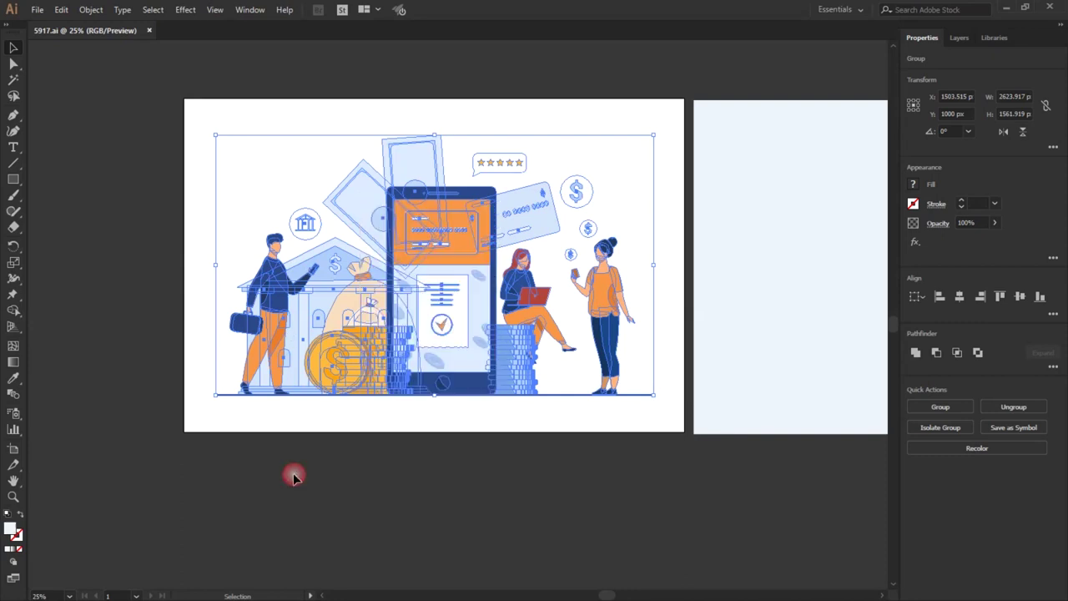
pyautogui.click(38, 10)
# Save the artwork as 5917.svg using artboards and default SVG options, then open File Explorer
pyautogui.moveTo(166, 249)
pyautogui.click(106, 133)
pyautogui.click(112, 485)
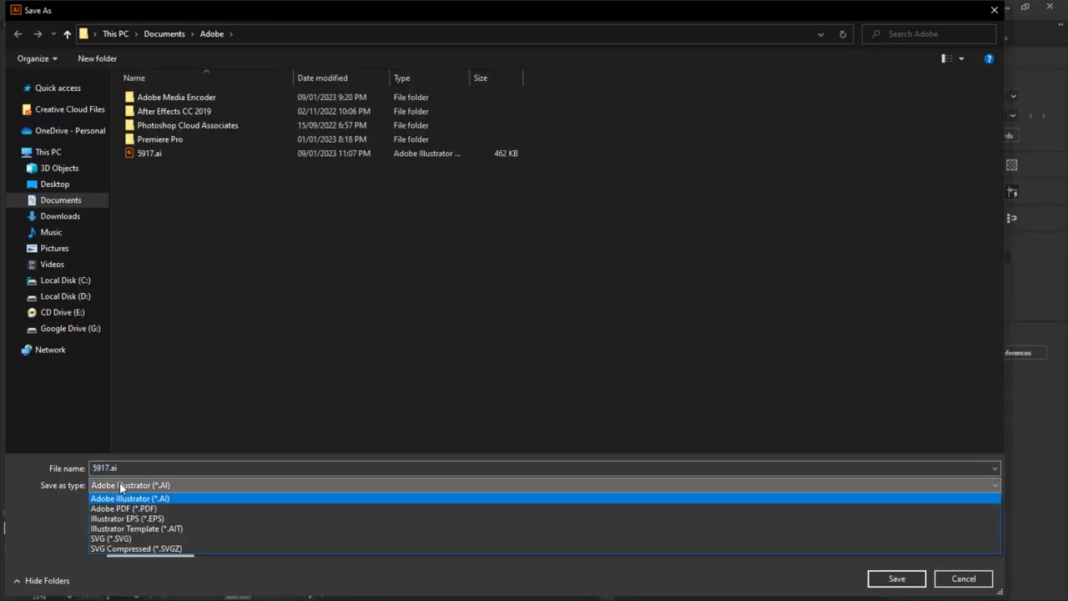
pyautogui.click(117, 538)
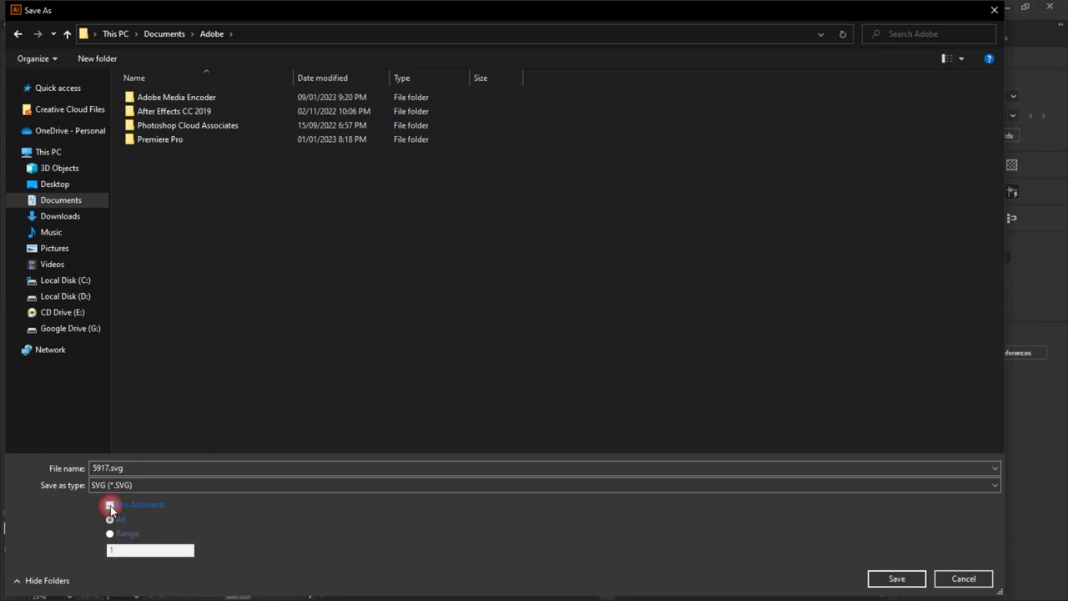
pyautogui.click(889, 577)
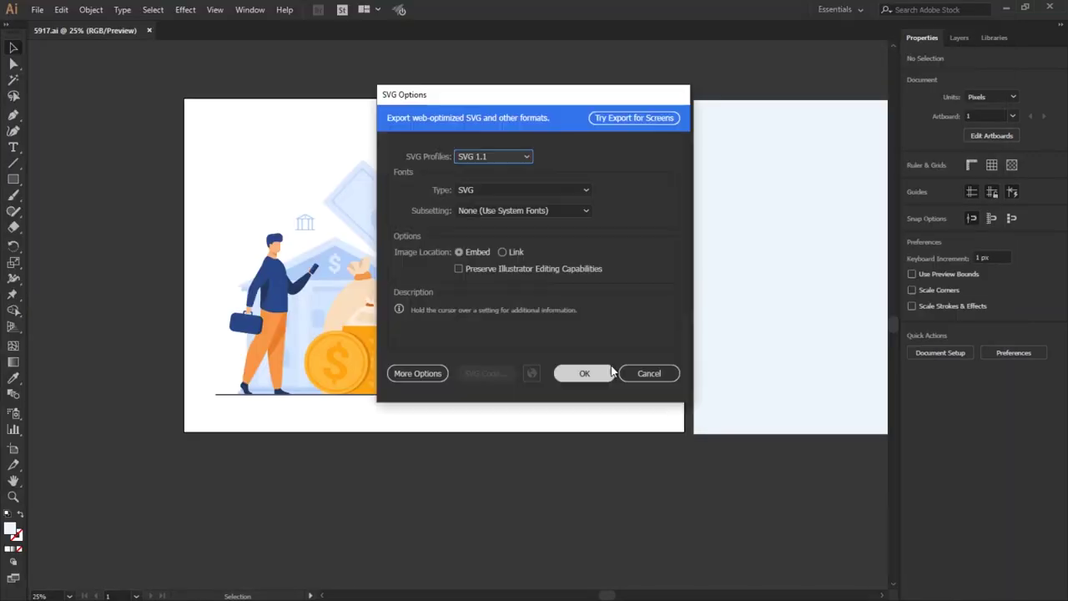
pyautogui.click(518, 212)
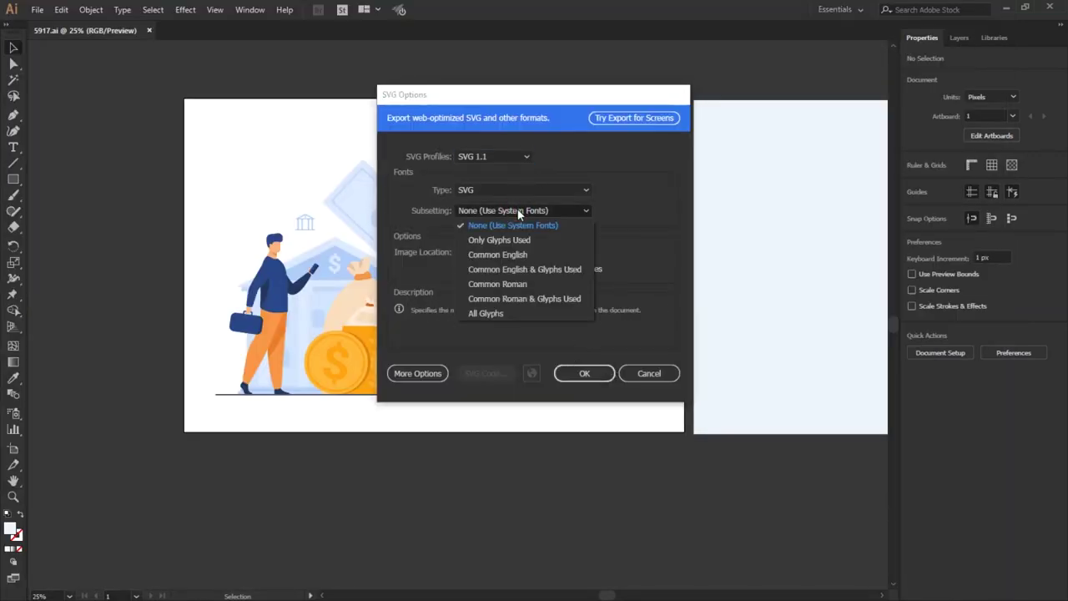
pyautogui.click(518, 211)
pyautogui.click(584, 373)
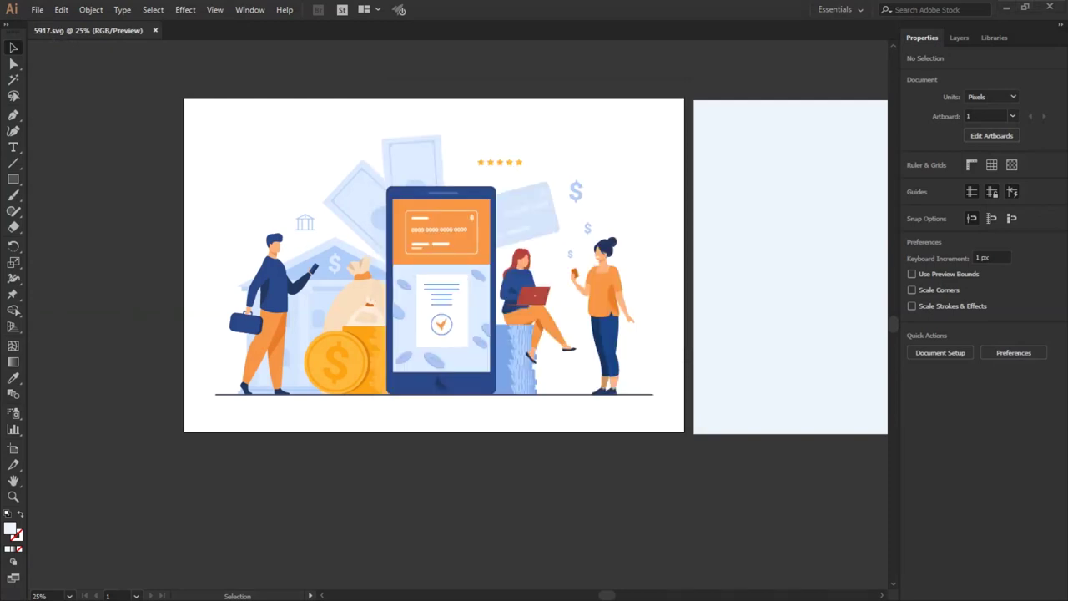
pyautogui.press('super+e')
pyautogui.click(582, 165)
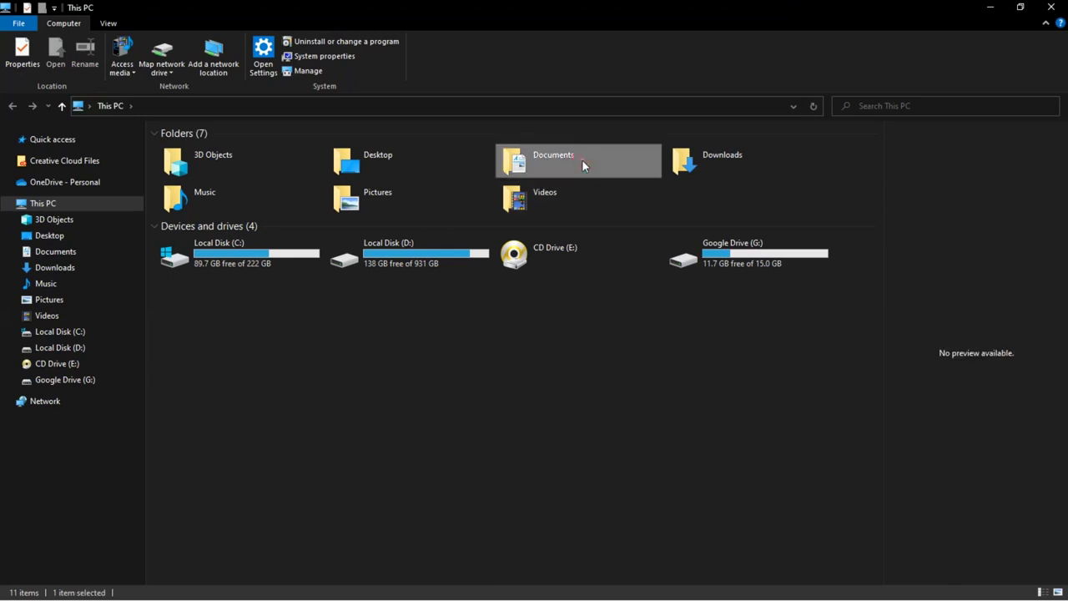
# Open Documents › Adobe in File Explorer and drag 5917-01.svg onto the XD canvas
pyautogui.doubleClick(581, 164)
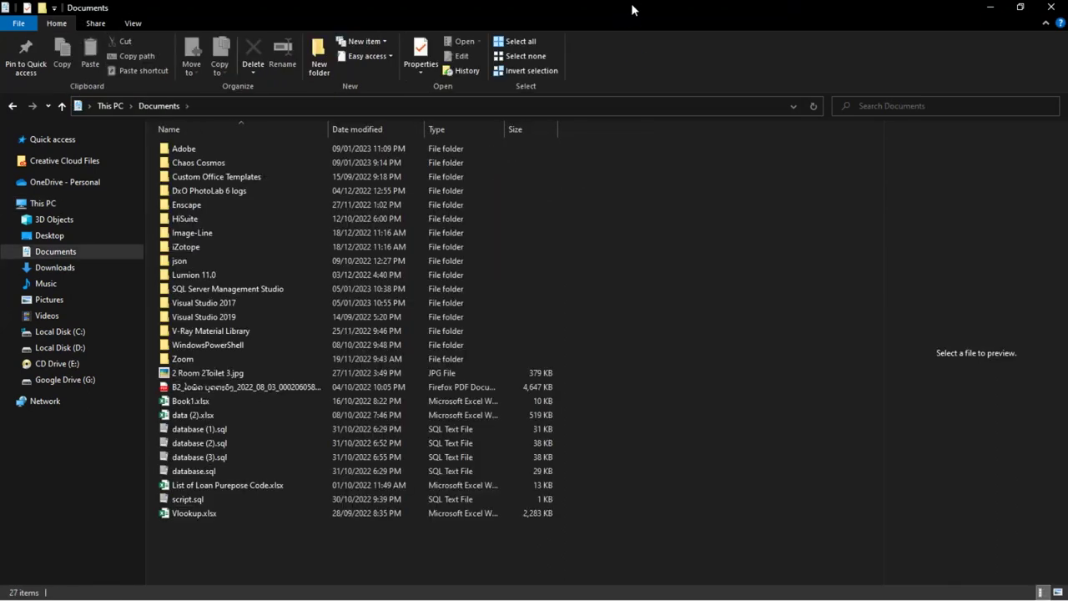
pyautogui.doubleClick(180, 149)
pyautogui.doubleClick(480, 6)
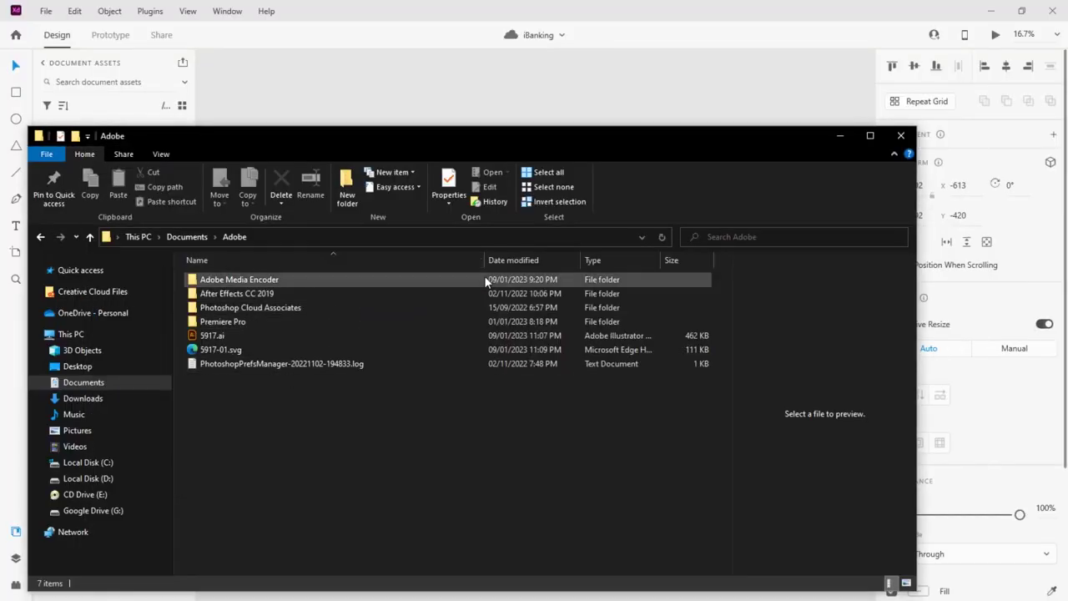
pyautogui.moveTo(344, 142); pyautogui.dragTo(390, 262)
pyautogui.moveTo(275, 471); pyautogui.dragTo(430, 199)
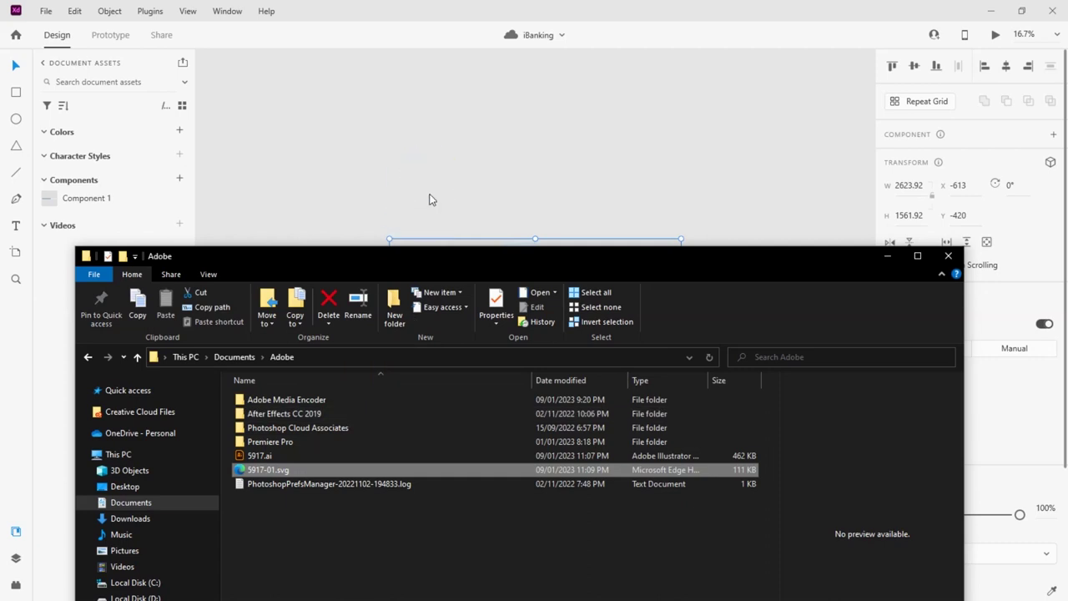
# Shrink the dropped illustration, delete the extra pasted copy, and move it onto the Get Start artboard
pyautogui.click(886, 255)
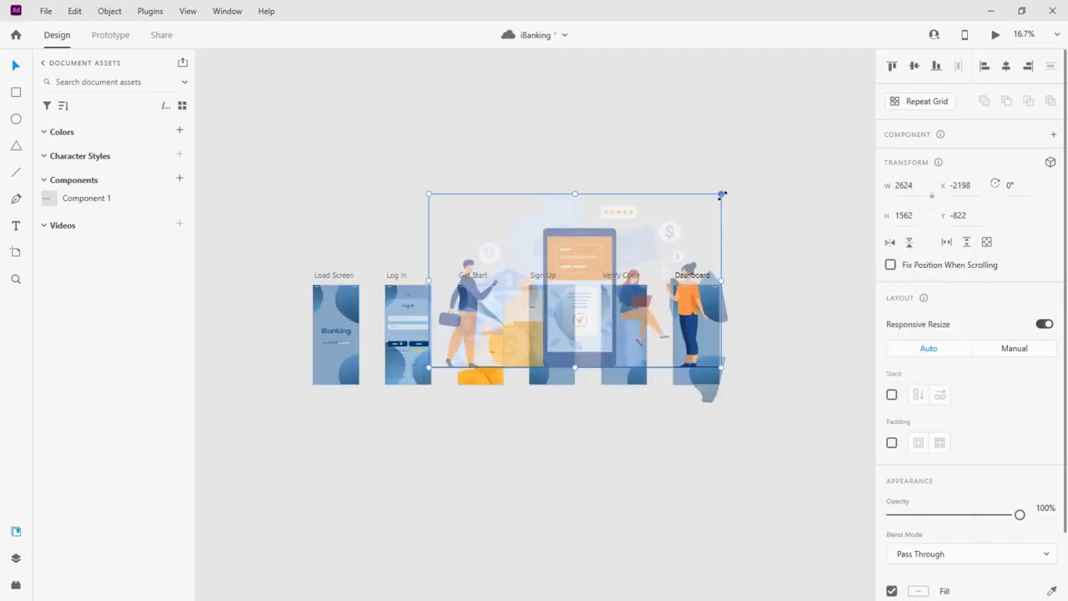
pyautogui.moveTo(671, 227); pyautogui.dragTo(619, 233)
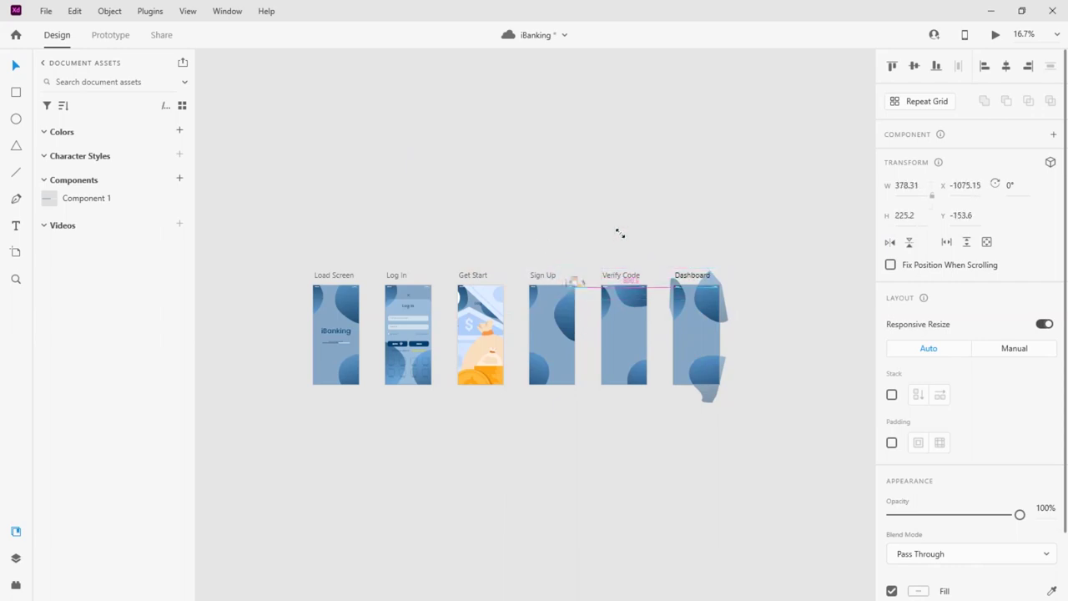
pyautogui.scroll(3, 576, 287)
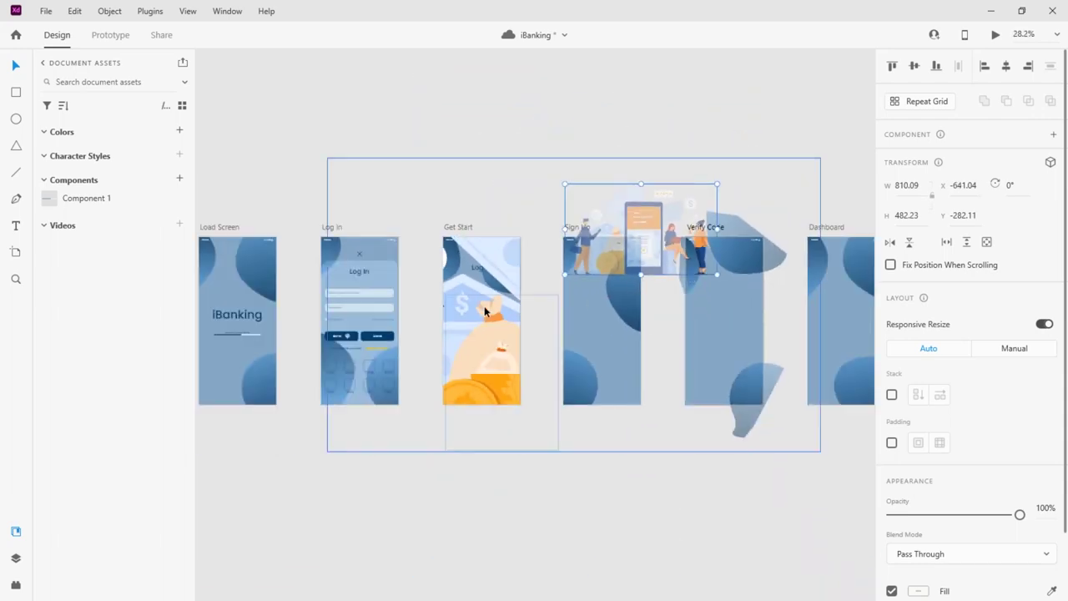
pyautogui.moveTo(565, 418); pyautogui.dragTo(553, 331)
pyautogui.hotkey('ctrl', 'v')
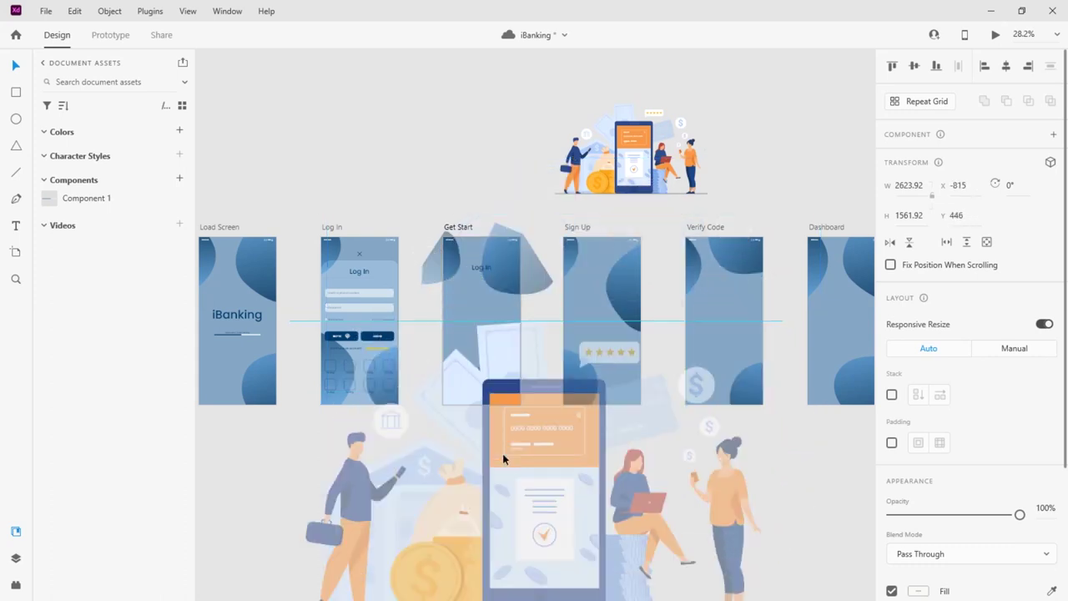
pyautogui.press('Delete')
pyautogui.moveTo(606, 190); pyautogui.dragTo(449, 327)
# Resize the illustration to about 319×190 under the heading and centre it horizontally
pyautogui.scroll(5, 449, 327)
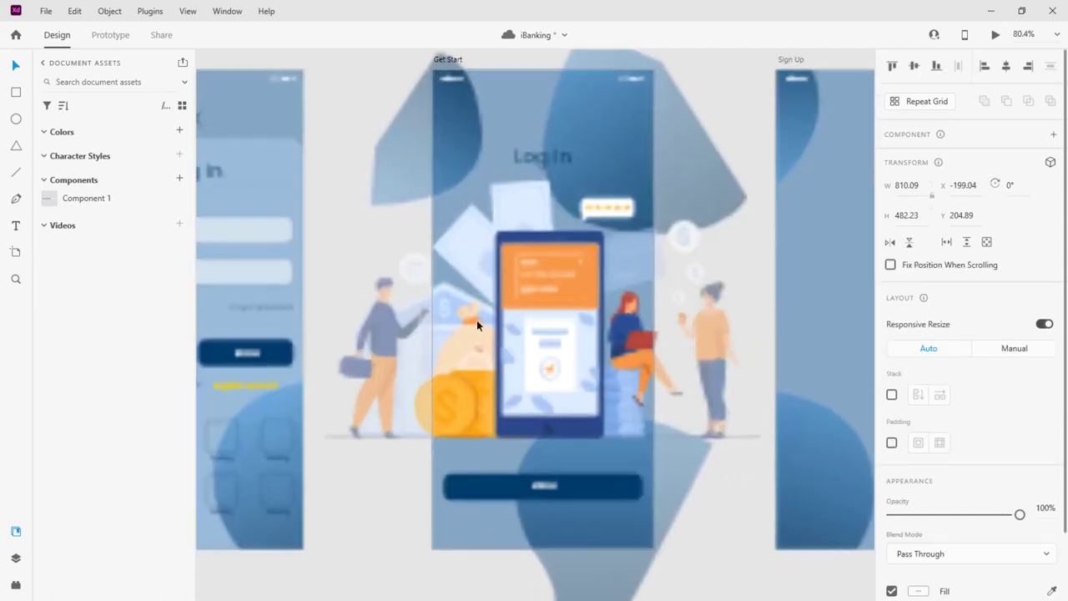
pyautogui.moveTo(760, 178); pyautogui.dragTo(640, 261)
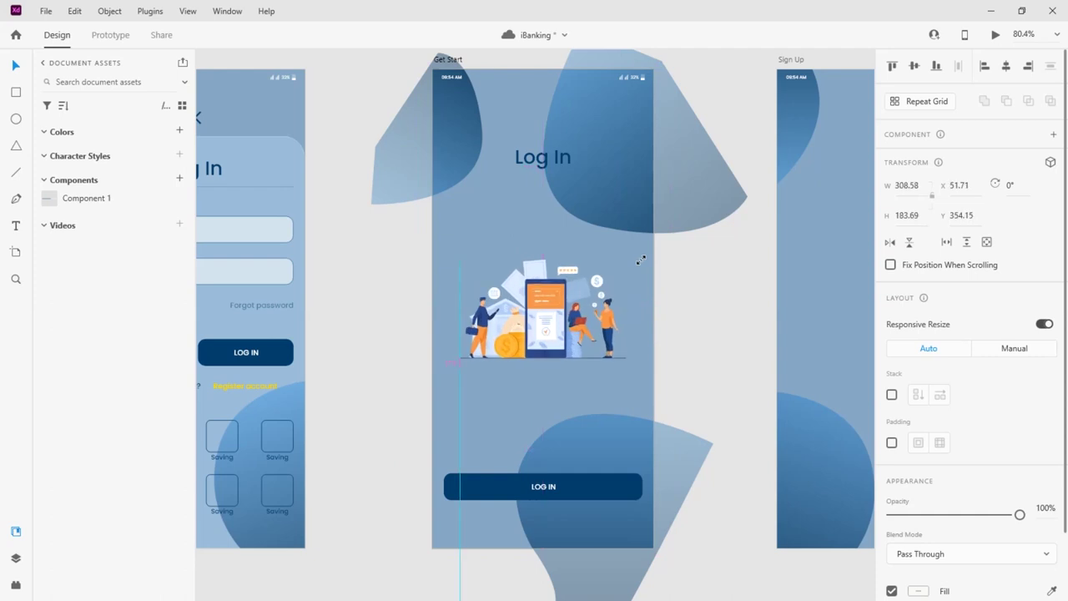
pyautogui.scroll(3, 547, 292)
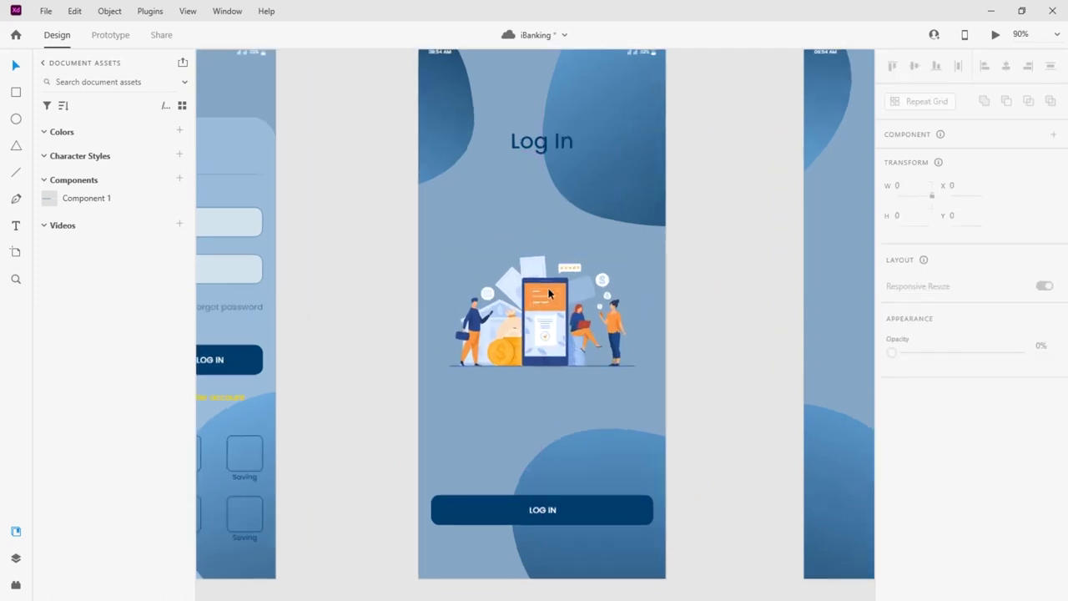
pyautogui.moveTo(540, 302); pyautogui.dragTo(543, 220)
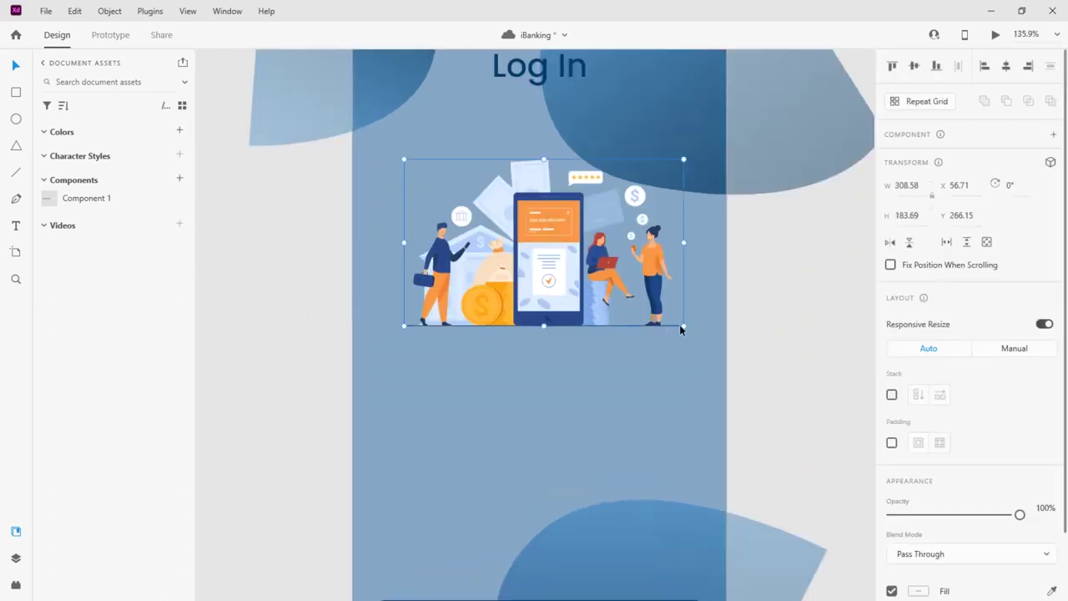
pyautogui.moveTo(684, 325); pyautogui.dragTo(707, 351)
pyautogui.scroll(3, 776, 256)
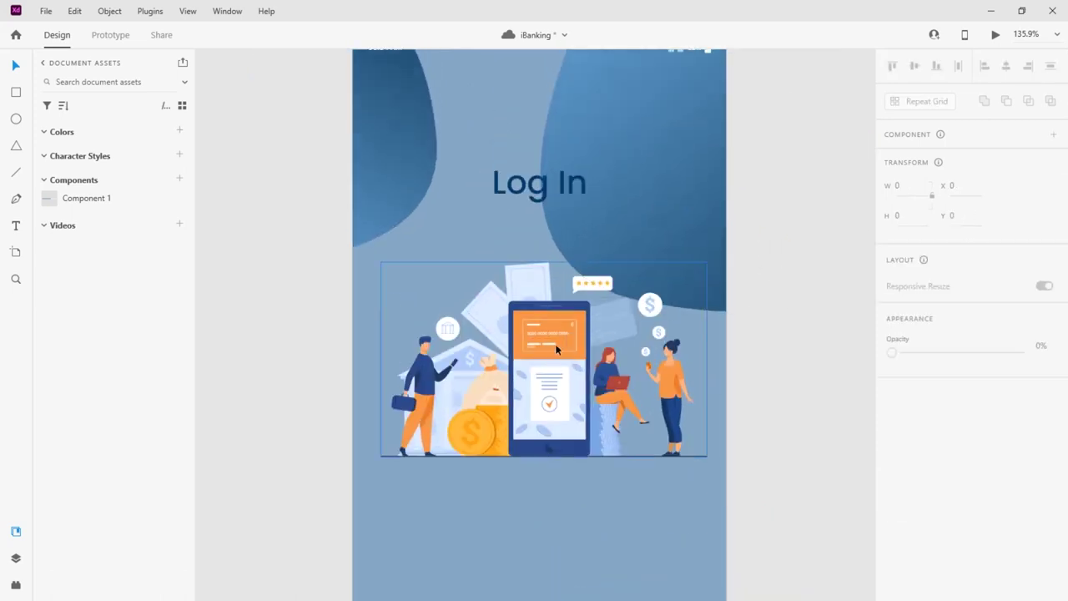
pyautogui.click(1006, 66)
pyautogui.click(743, 410)
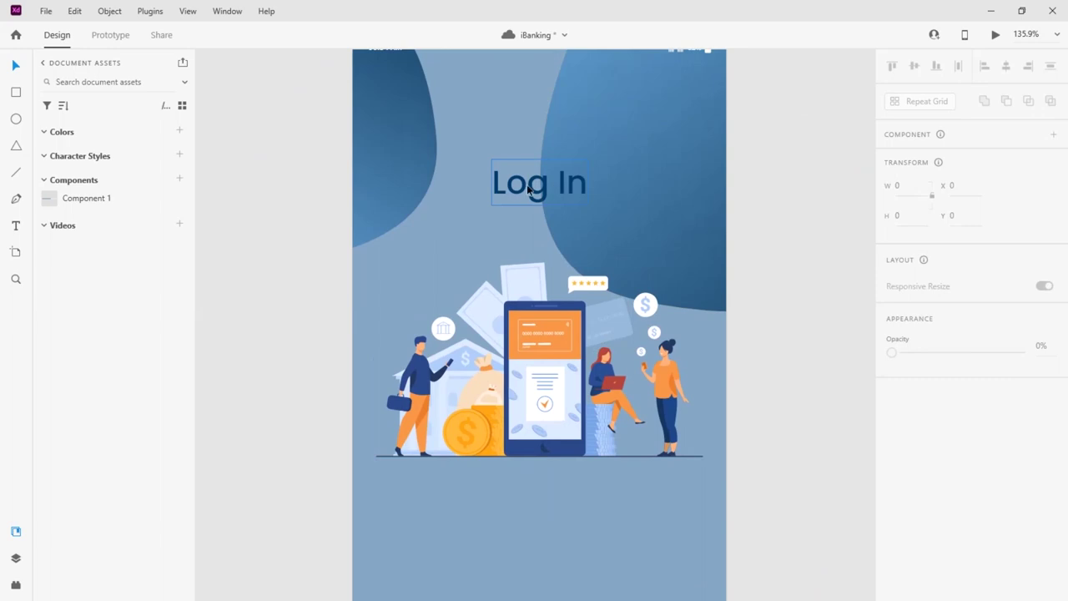
# Rewrite the Log In heading as 'WELCOME TO iBANKING', breaking the line before iBANKING
pyautogui.click(524, 190)
pyautogui.doubleClick(524, 190)
pyautogui.write('W')
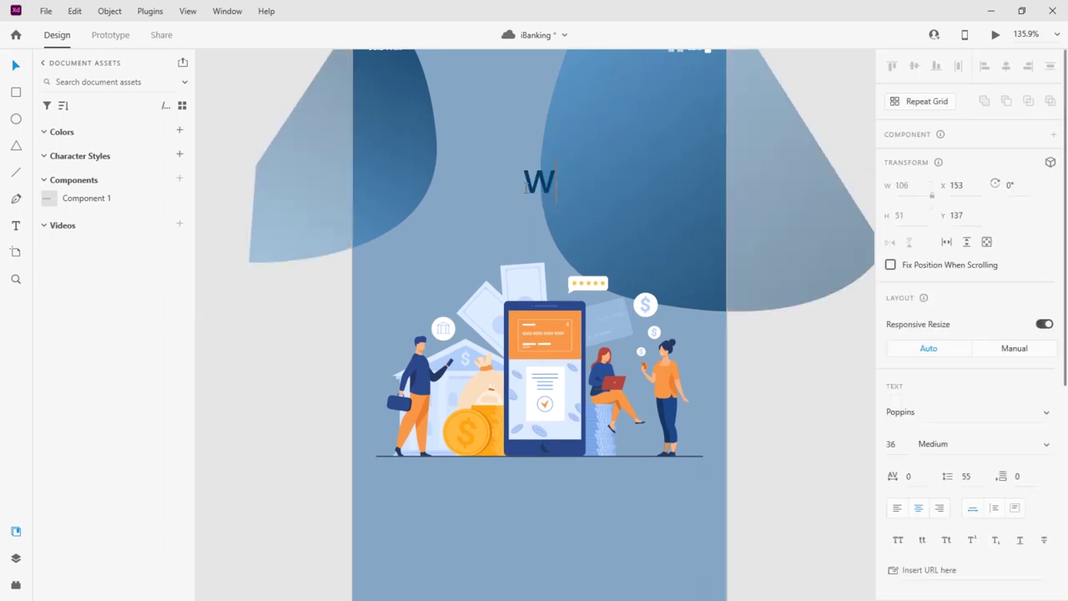
pyautogui.write('ELL')
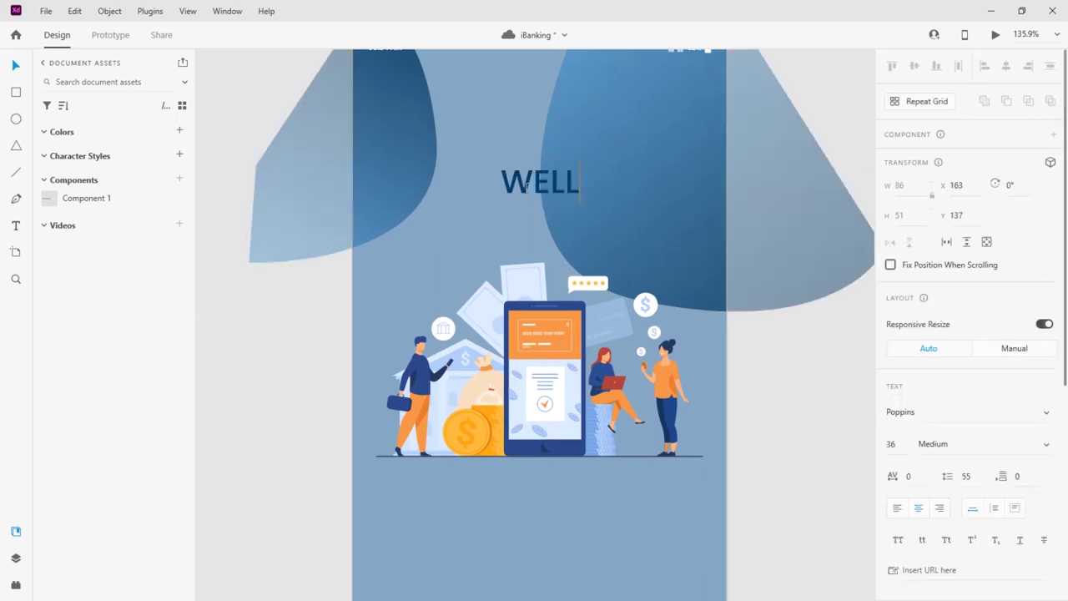
pyautogui.press('BackSpace')
pyautogui.write('COME')
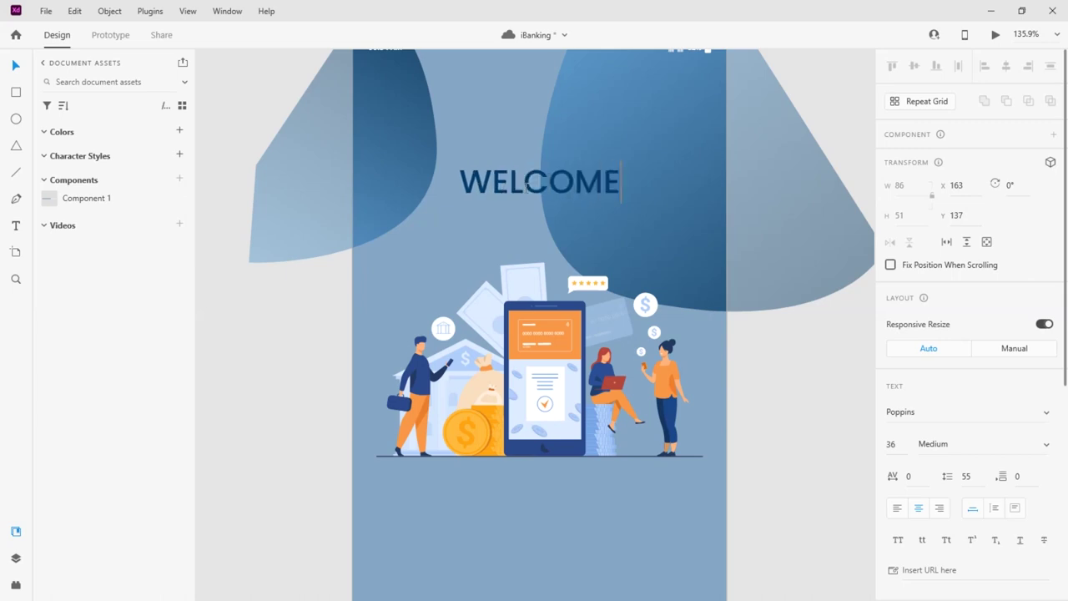
pyautogui.press('Return')
pyautogui.write('TO ')
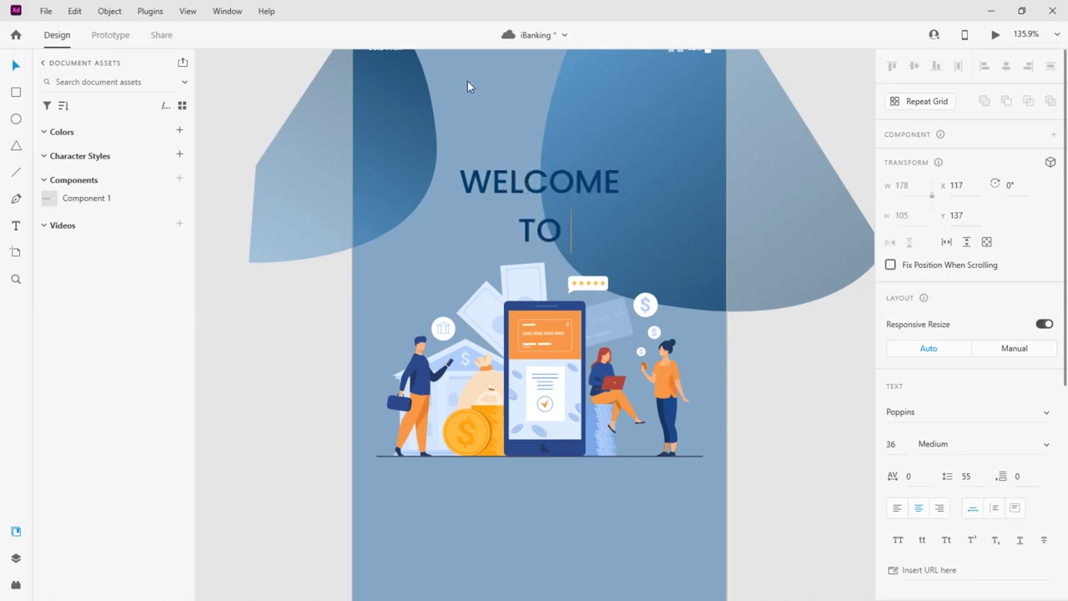
pyautogui.write('iB')
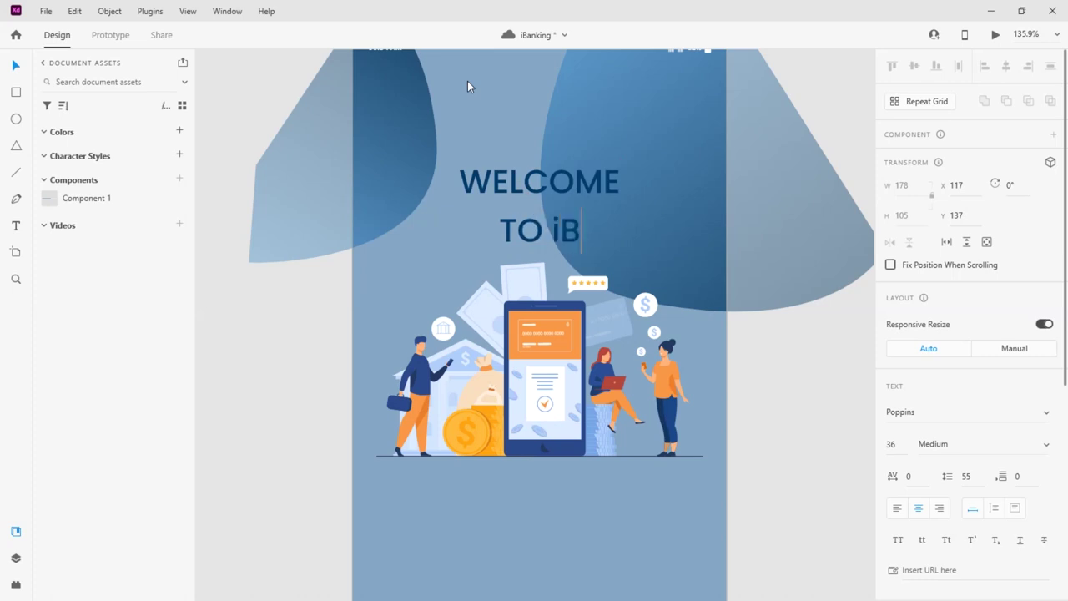
pyautogui.write('ANK')
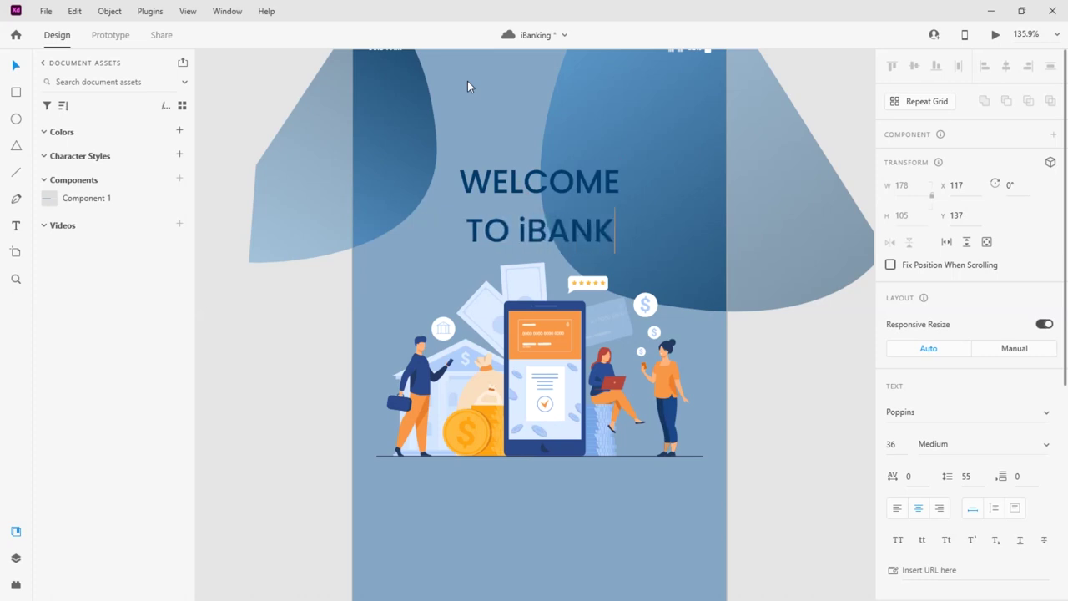
pyautogui.write('ING')
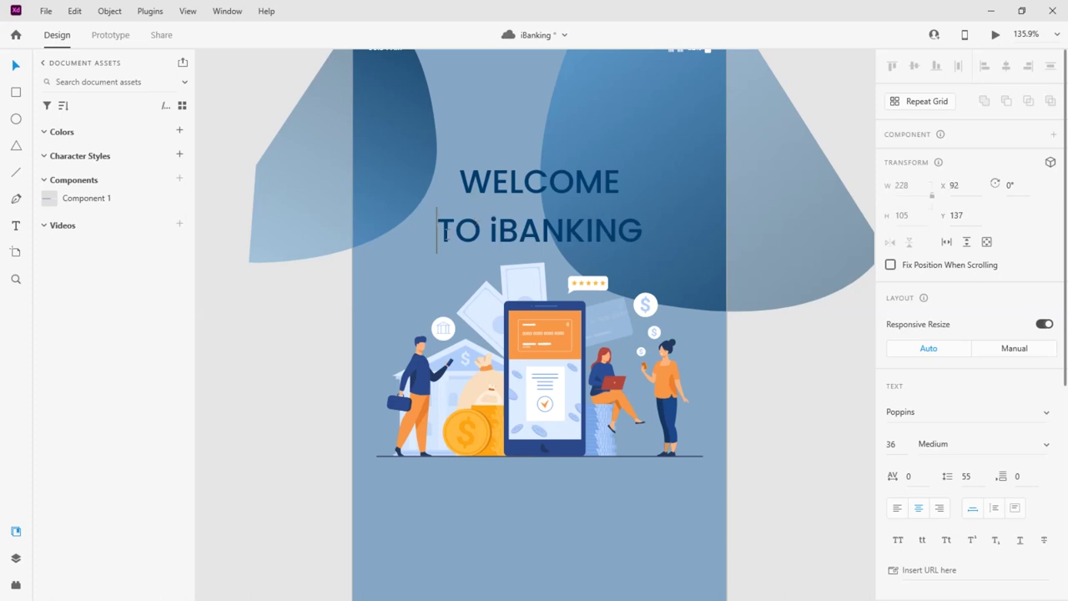
pyautogui.press('BackSpace')
pyautogui.click(574, 188)
pyautogui.press('Return')
# Set WELCOME TO to size 26 and iBANKING to size 38
pyautogui.moveTo(463, 230); pyautogui.dragTo(617, 230)
pyautogui.moveTo(642, 181); pyautogui.dragTo(420, 184)
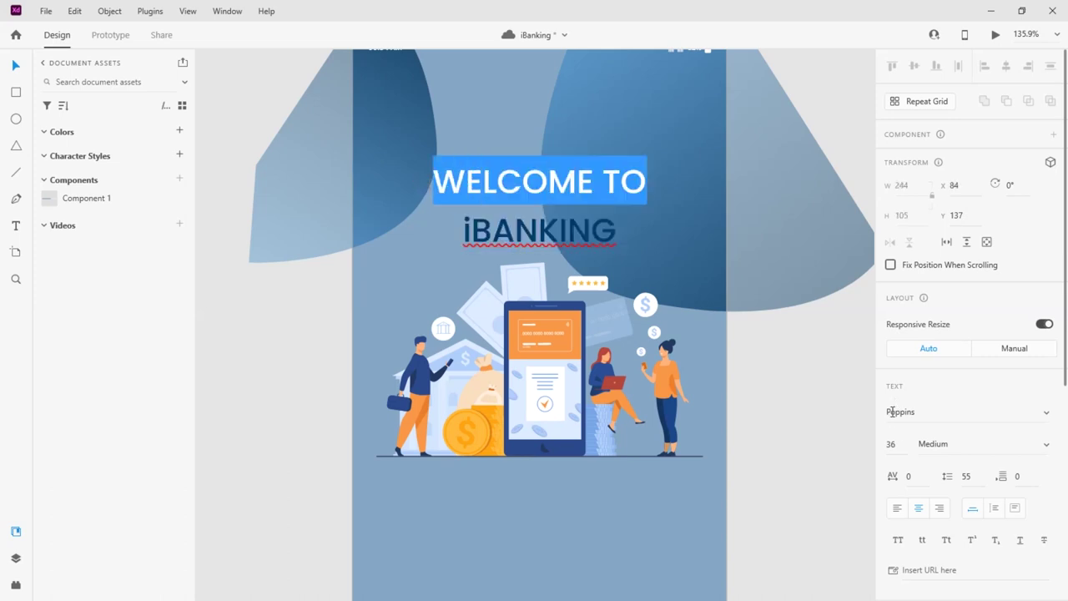
pyautogui.click(889, 444)
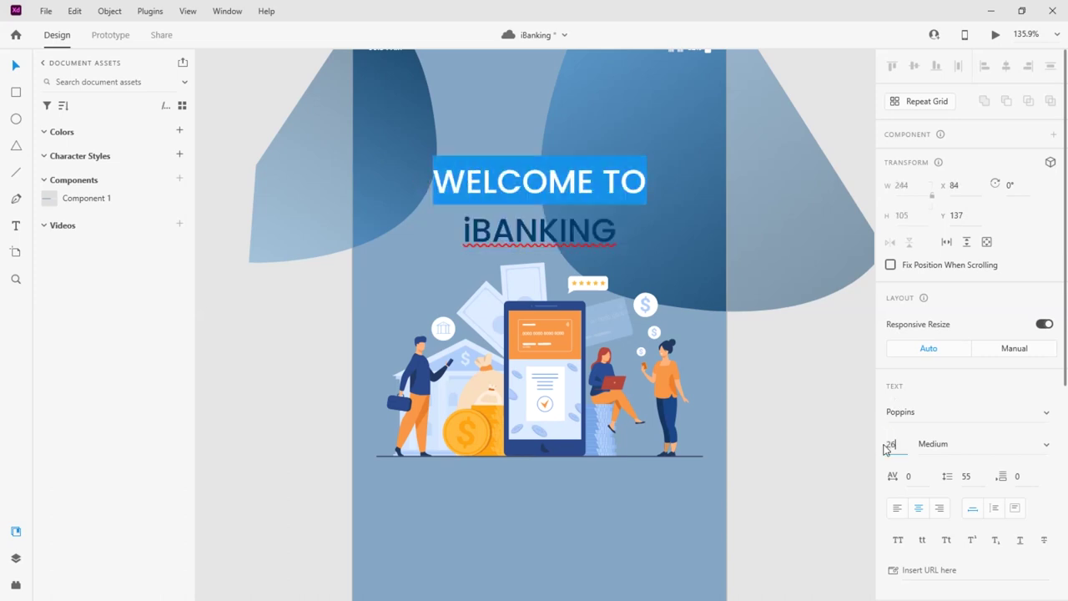
pyautogui.press('Return')
pyautogui.click(590, 219)
pyautogui.moveTo(464, 219); pyautogui.dragTo(621, 219)
pyautogui.click(885, 444)
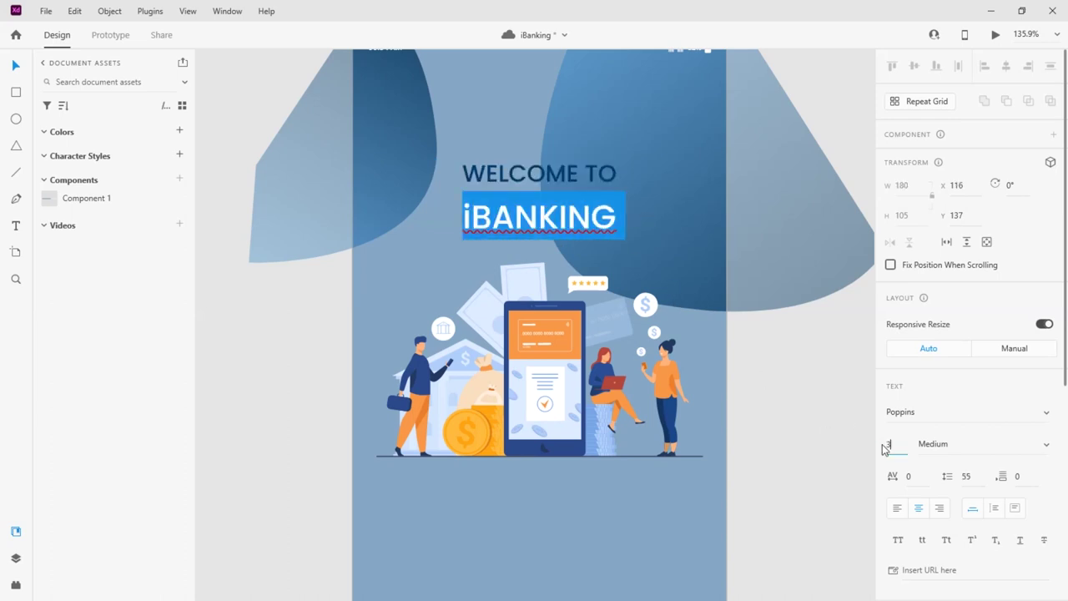
pyautogui.write('38')
pyautogui.press('Return')
pyautogui.press('Escape')
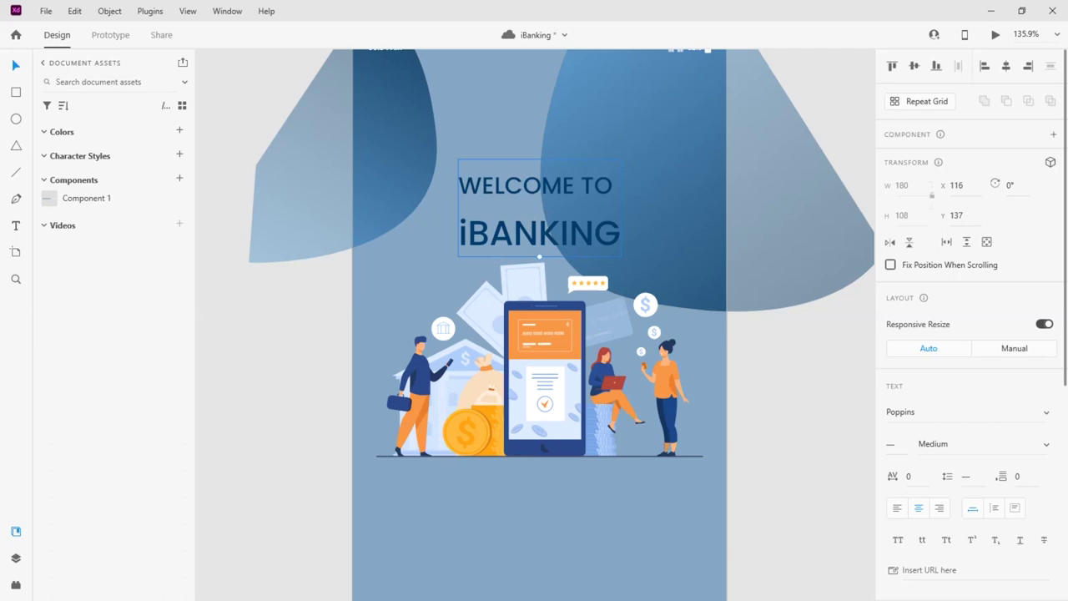
# Set the heading's line spacing to 40
pyautogui.scroll(-2, 985, 451)
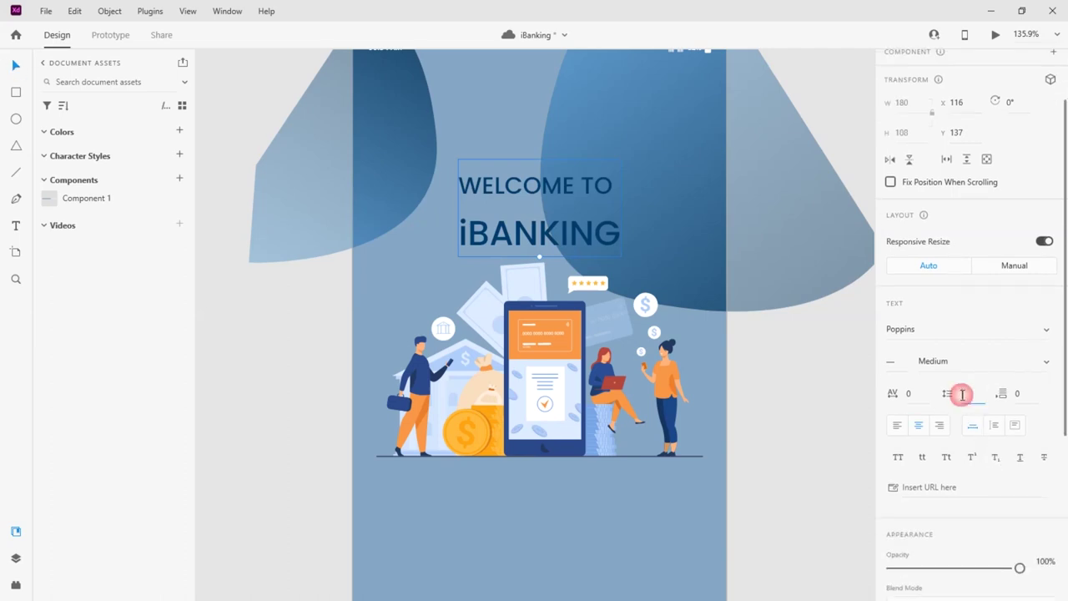
pyautogui.click(966, 393)
pyautogui.write('12')
pyautogui.press('Return')
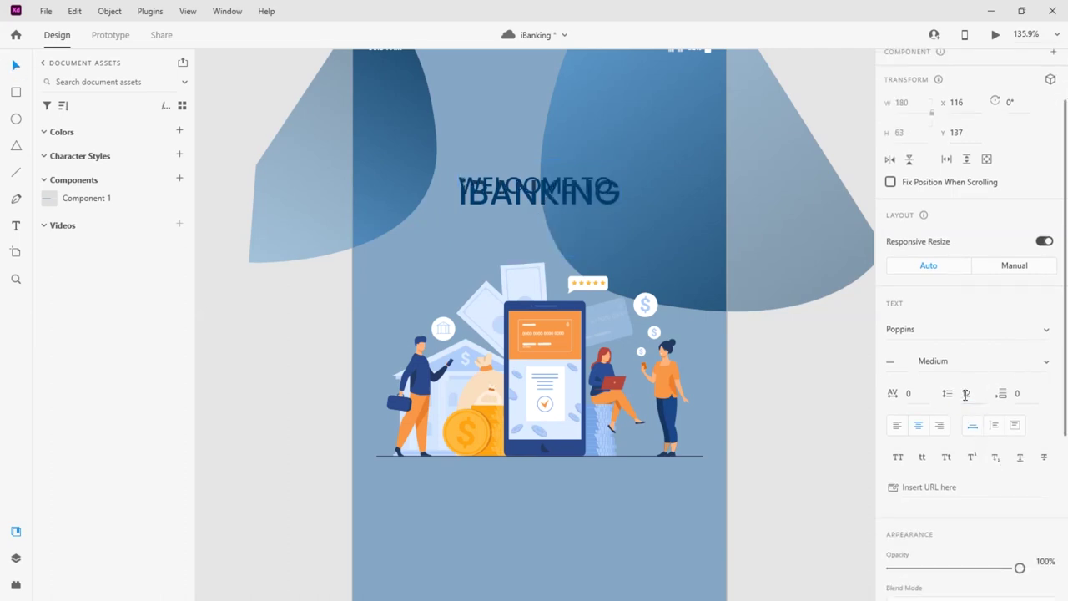
pyautogui.write('600')
pyautogui.click(964, 393)
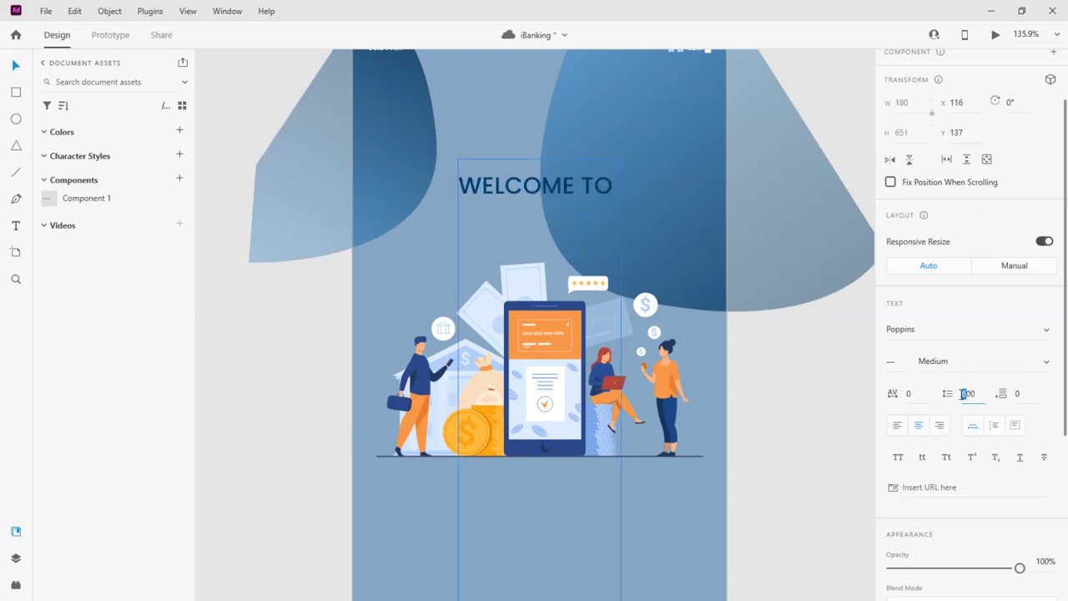
pyautogui.write('2')
pyautogui.moveTo(972, 398); pyautogui.dragTo(961, 400)
pyautogui.write('5')
pyautogui.press('Return')
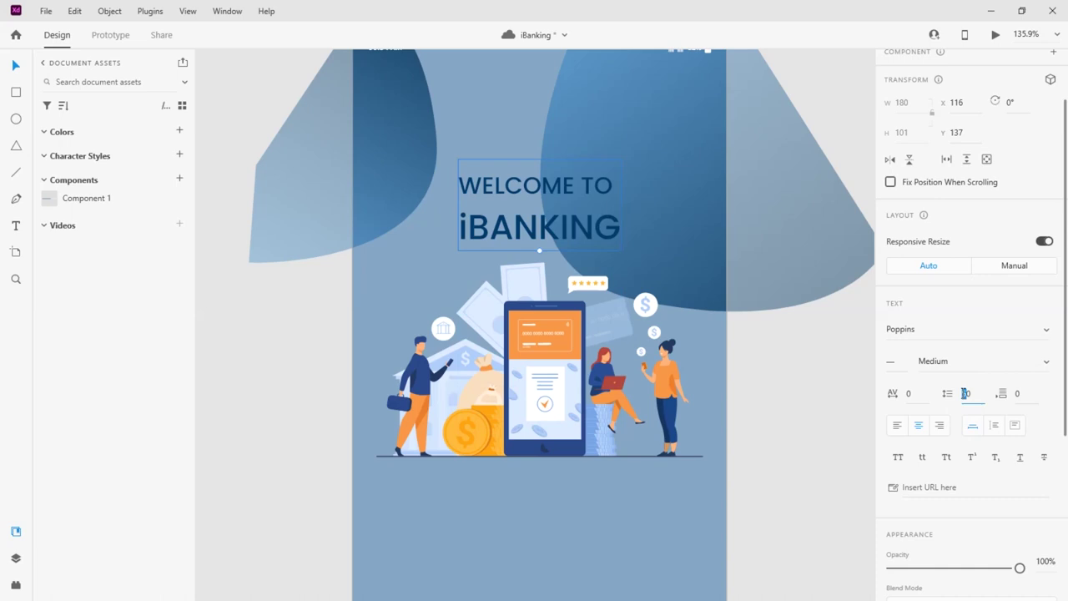
pyautogui.write('4')
pyautogui.press('Return')
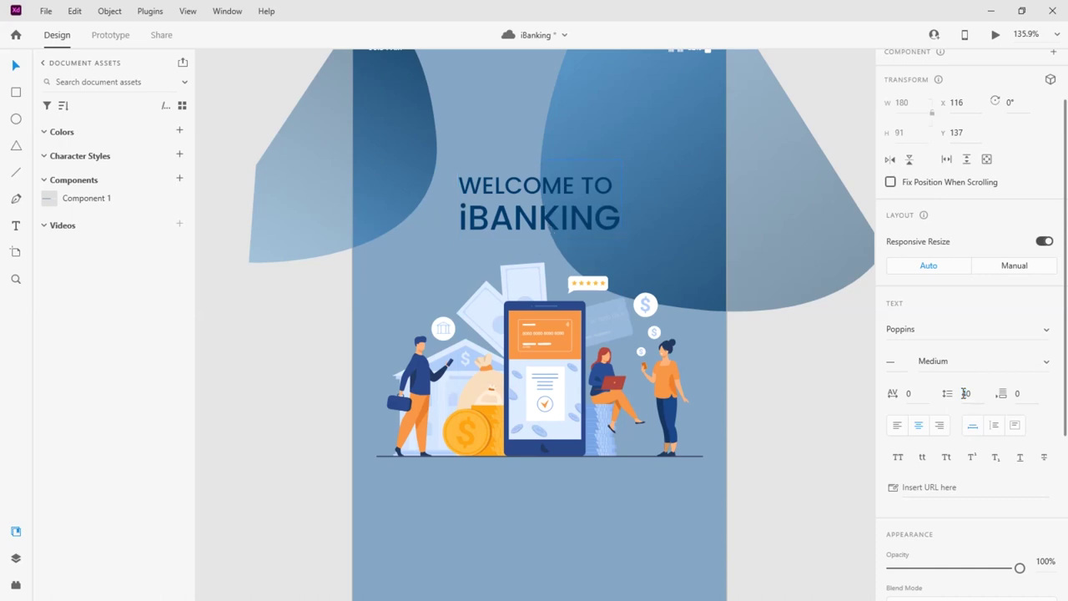
# Change the WELCOME TO words to font size 18
pyautogui.doubleClick(479, 187)
pyautogui.moveTo(462, 185); pyautogui.dragTo(610, 188)
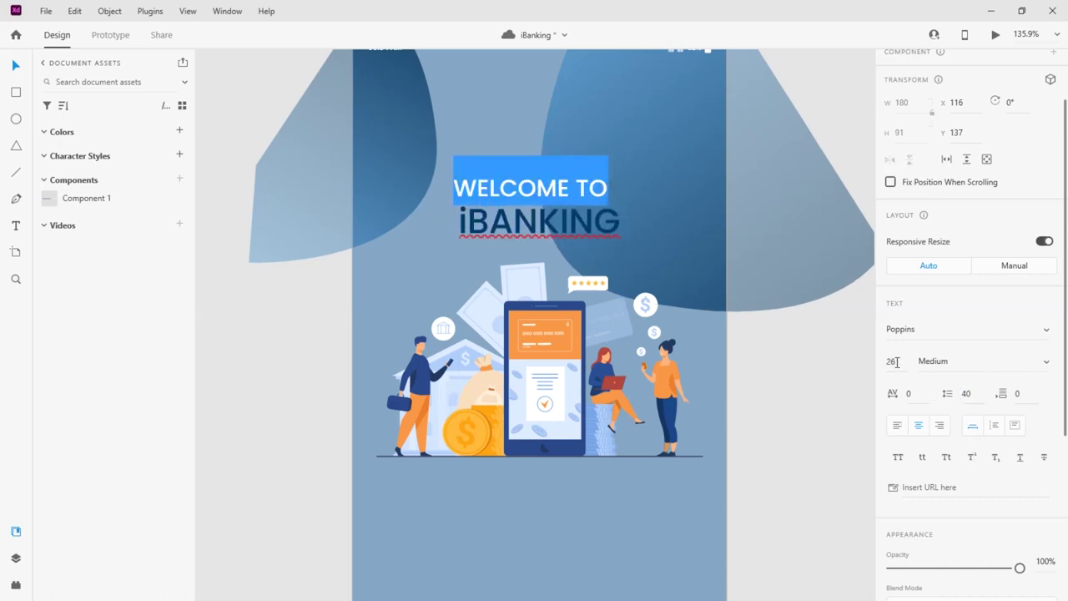
pyautogui.moveTo(896, 361); pyautogui.dragTo(885, 364)
pyautogui.write('18')
pyautogui.press('Return')
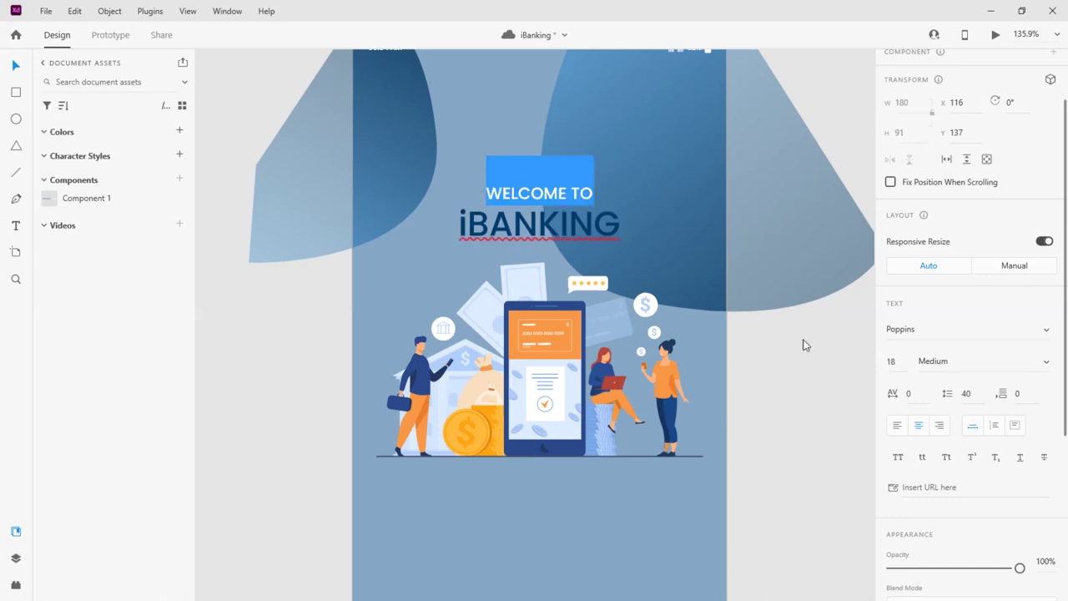
pyautogui.press('Escape')
# Nudge the heading slightly left to recenter it, then select the Get Start illustration
pyautogui.moveTo(501, 222); pyautogui.dragTo(503, 222)
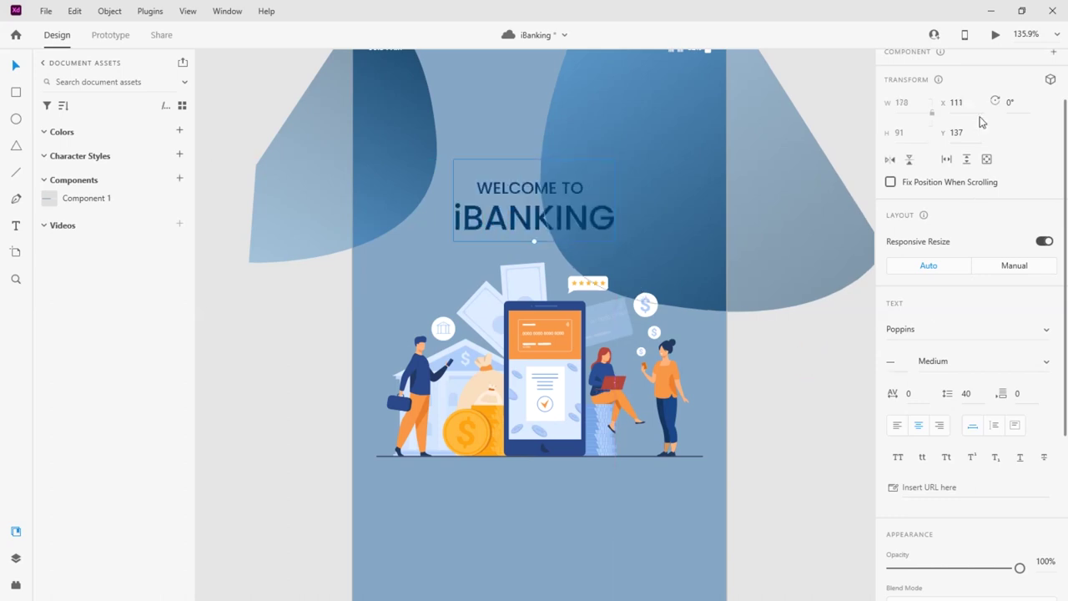
pyautogui.click(852, 386)
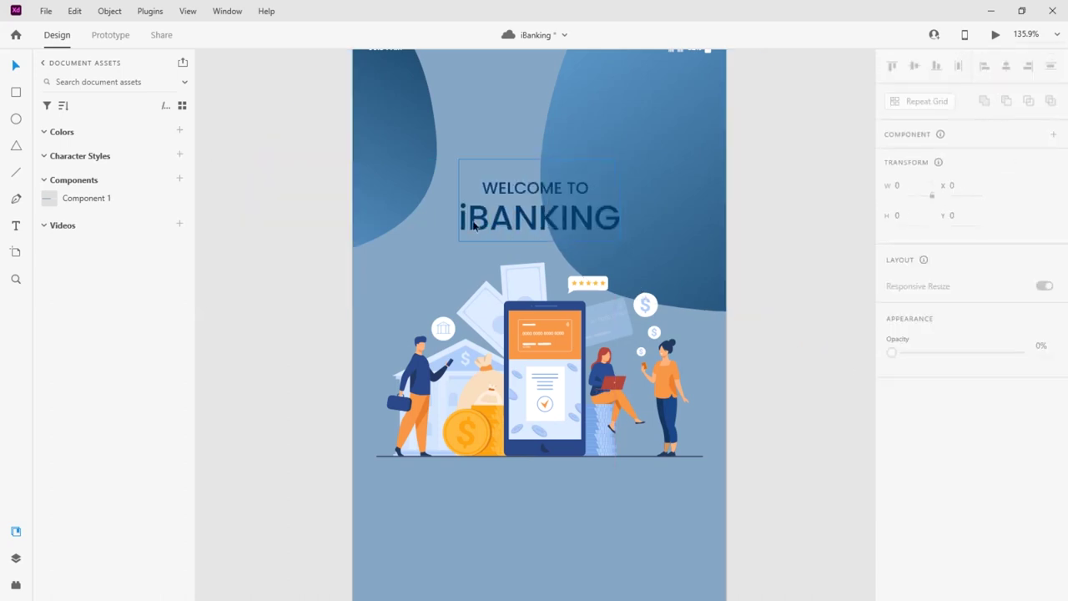
pyautogui.click(520, 215)
pyautogui.click(793, 365)
pyautogui.scroll(-3, 570, 314)
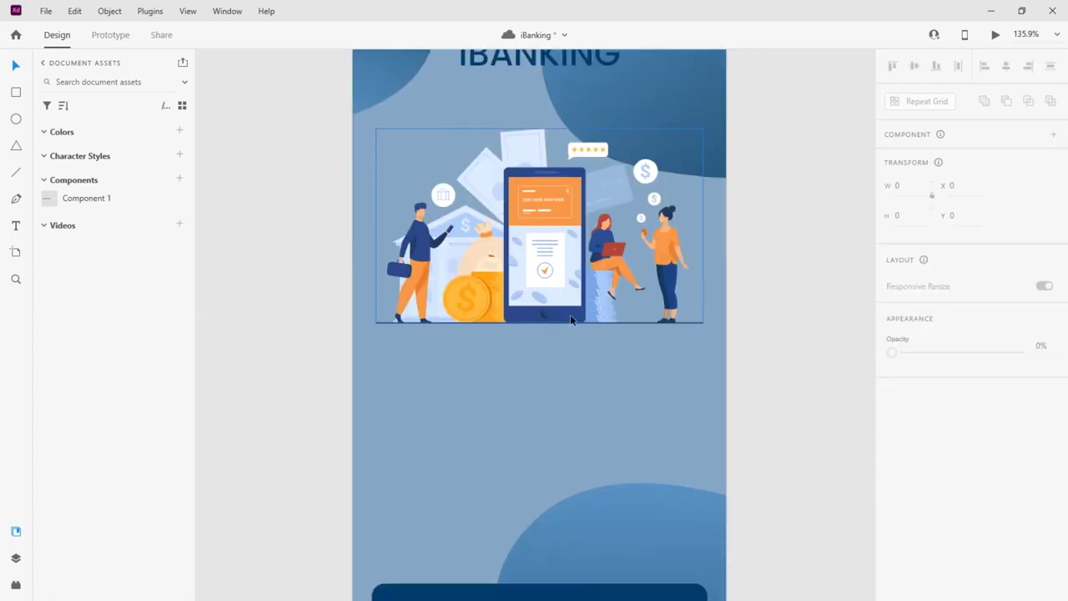
pyautogui.scroll(-5, 570, 314)
pyautogui.click(542, 309)
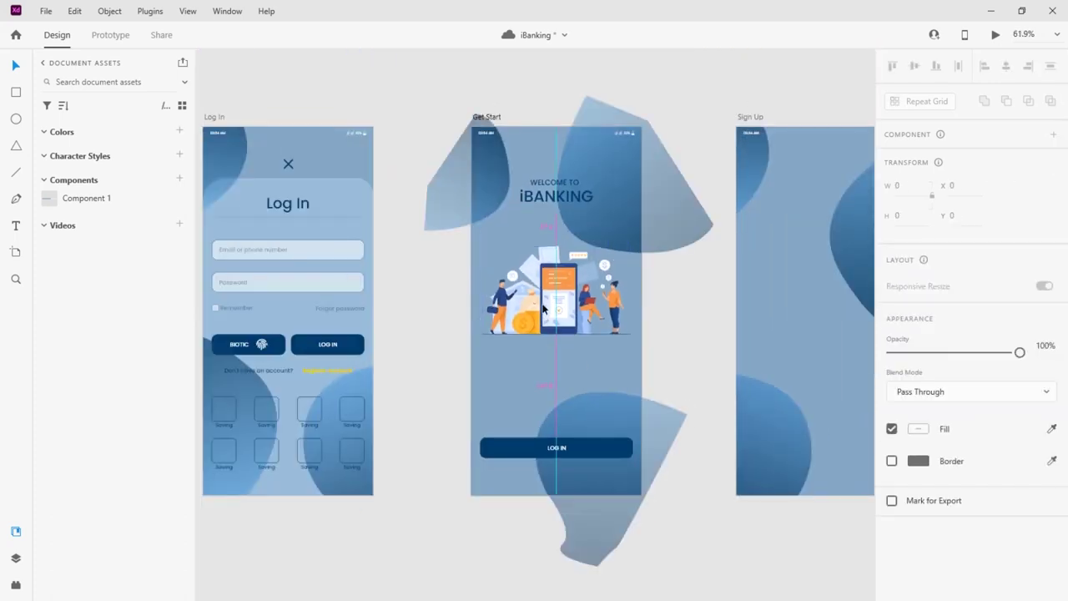
# Move the Get Start illustration down slightly
pyautogui.moveTo(543, 309); pyautogui.dragTo(542, 317)
pyautogui.click(686, 377)
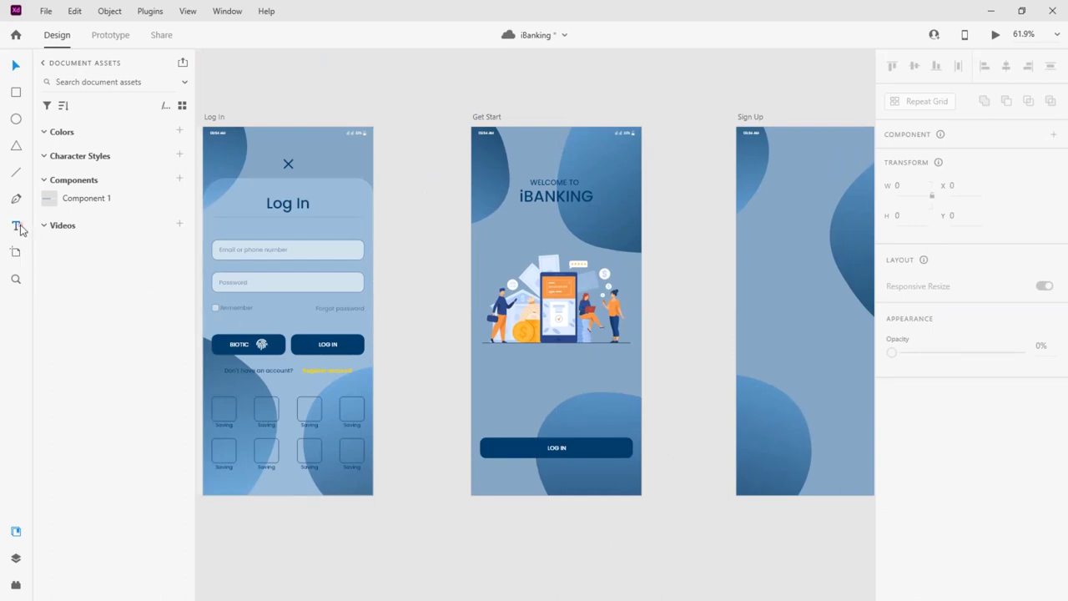
pyautogui.click(14, 67)
# Expand the Lorem Ipsum plugin's commands, dismissing the 'No text or rectangle selected' alerts
pyautogui.click(17, 584)
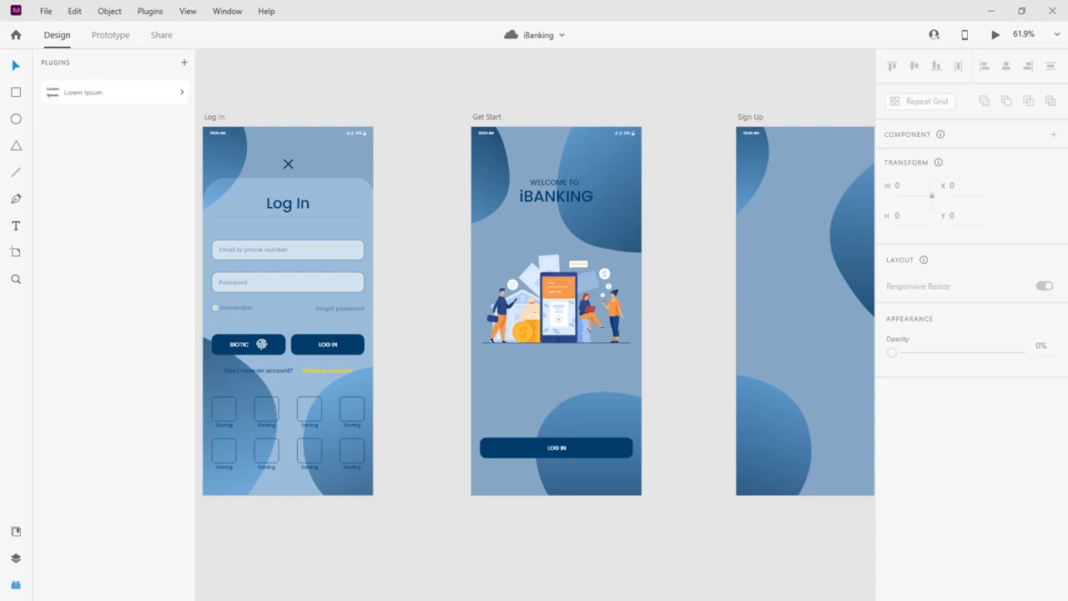
pyautogui.click(17, 585)
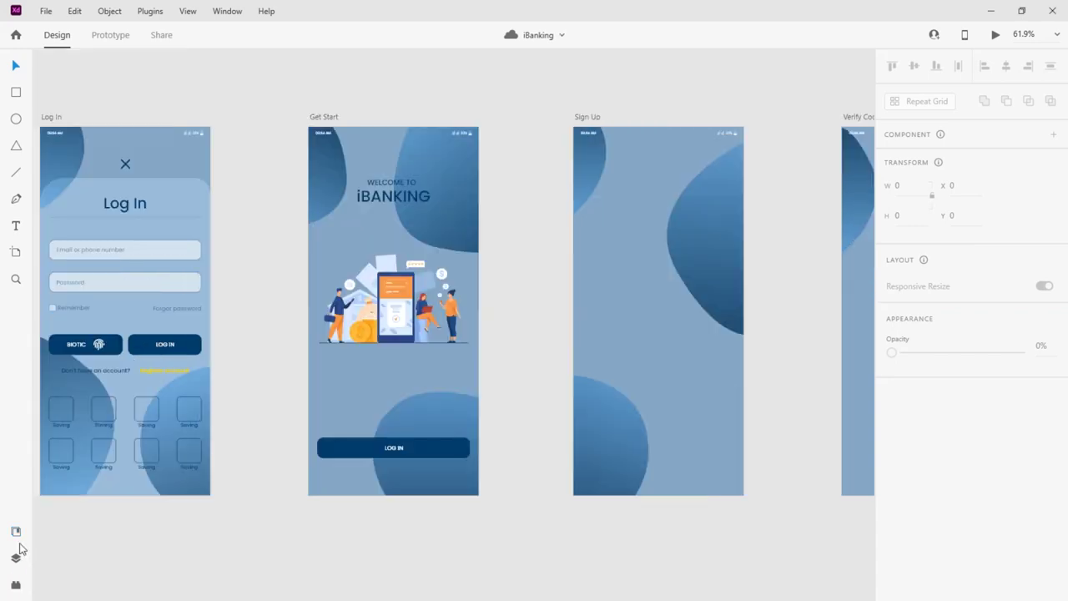
pyautogui.click(16, 585)
pyautogui.click(84, 91)
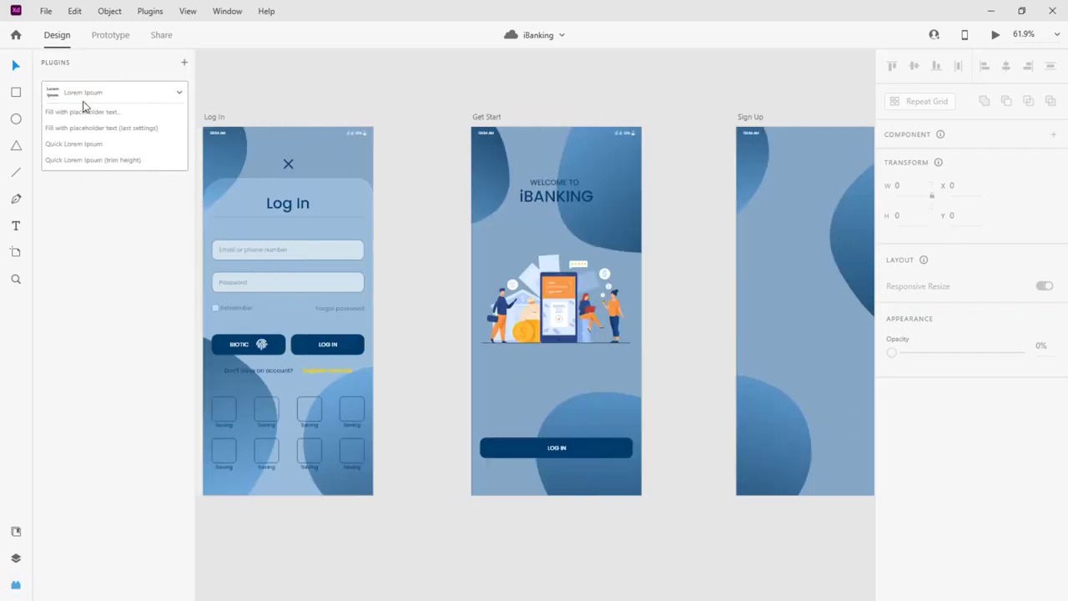
pyautogui.click(98, 112)
pyautogui.click(611, 327)
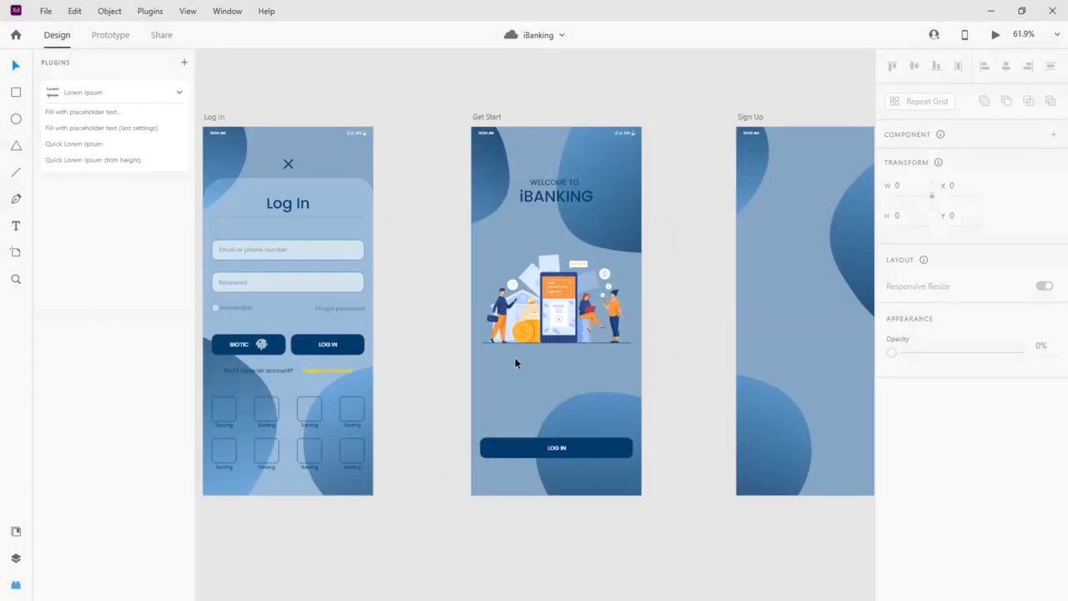
pyautogui.scroll(5, 500, 367)
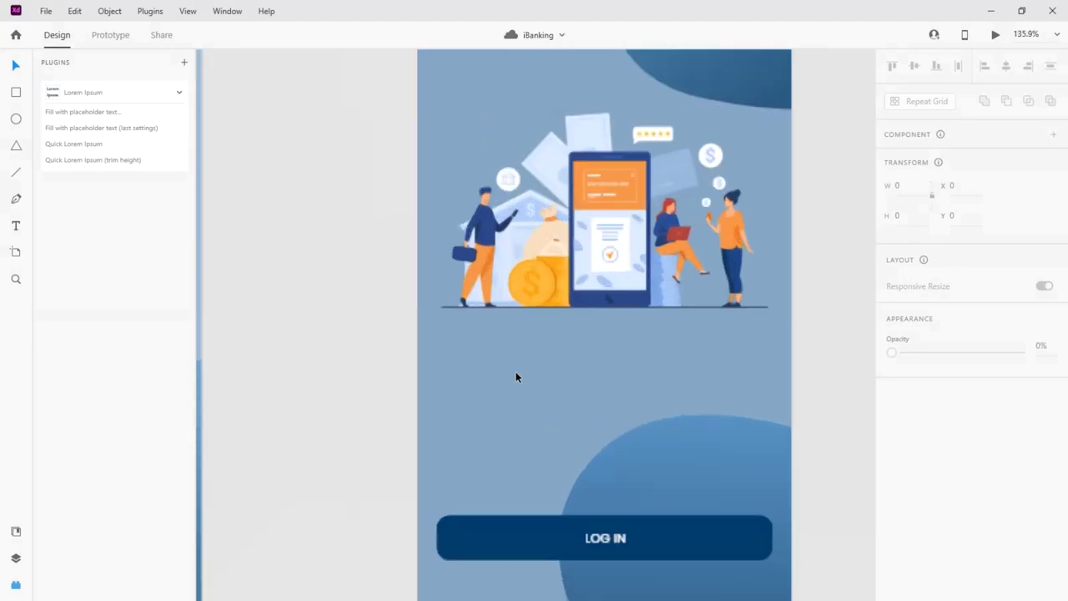
pyautogui.click(98, 112)
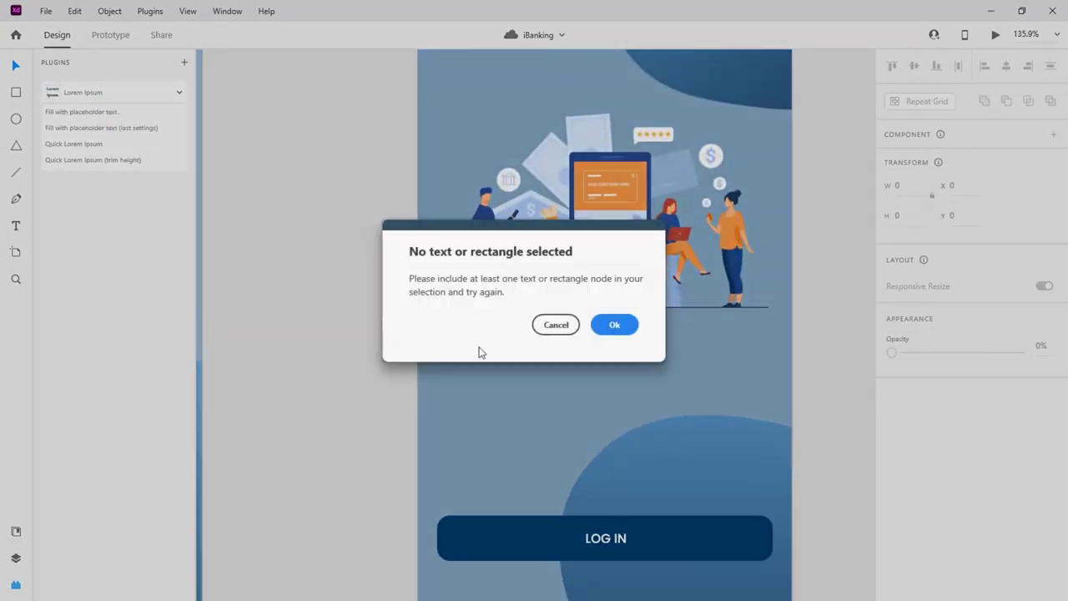
pyautogui.click(608, 326)
pyautogui.click(16, 97)
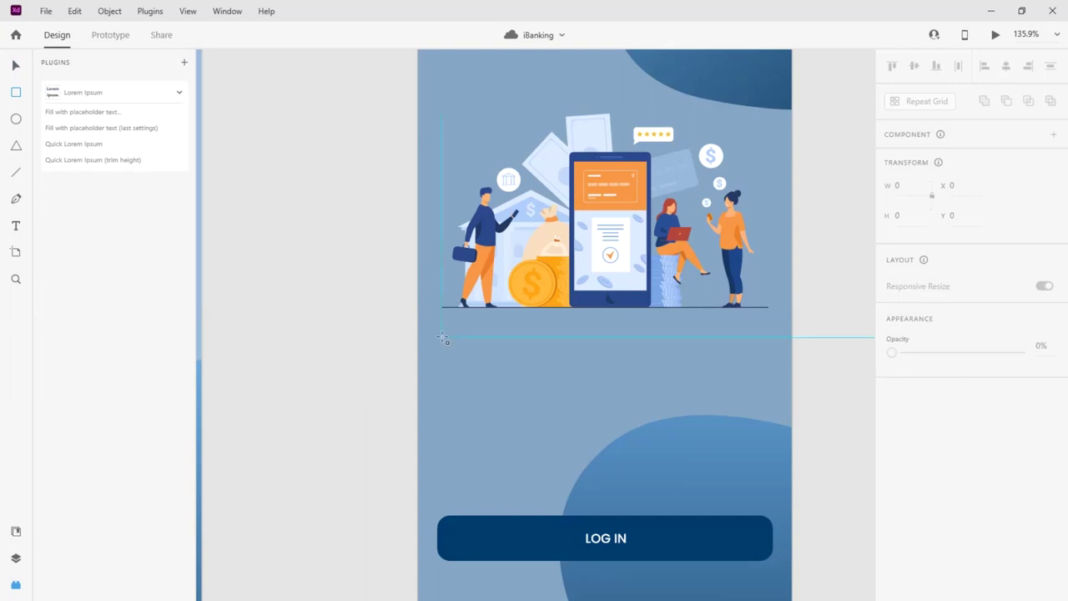
# Draw a wide box under the illustration and fill it with Latin Lorem Ipsum ending in a period
pyautogui.moveTo(442, 338)
pyautogui.mouseDown()
pyautogui.moveTo(701, 429)
pyautogui.moveTo(769, 424)
pyautogui.moveTo(768, 389)
pyautogui.mouseUp()
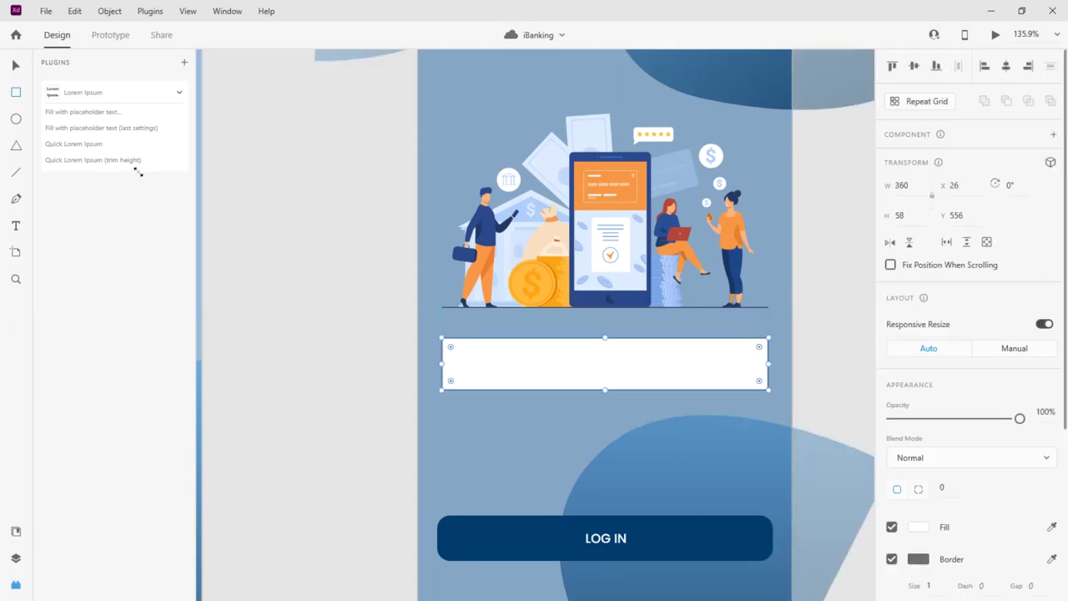
pyautogui.click(92, 116)
pyautogui.click(373, 385)
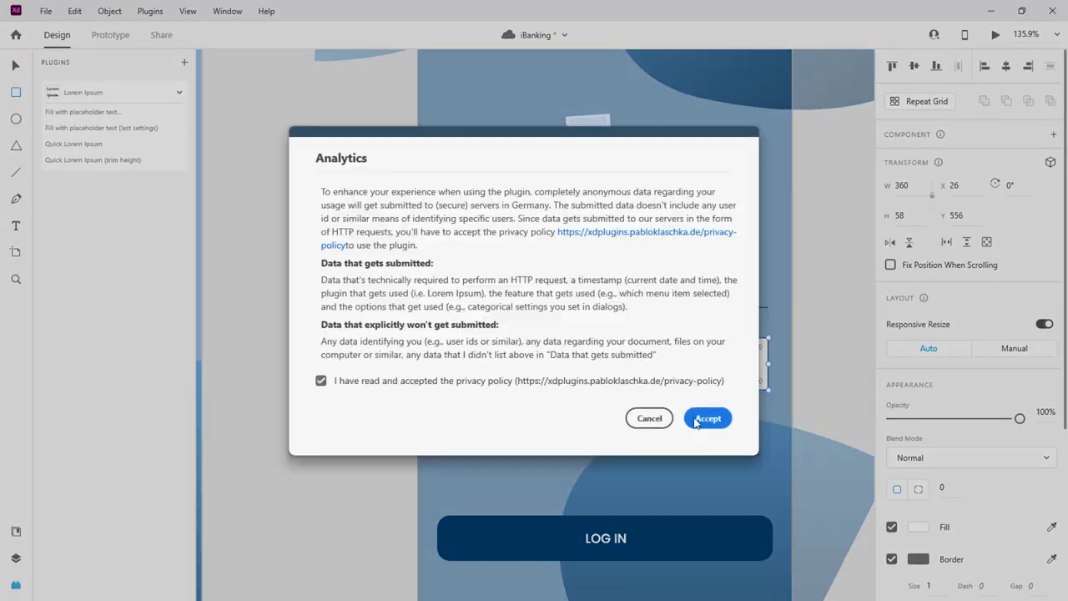
pyautogui.click(704, 418)
pyautogui.click(469, 302)
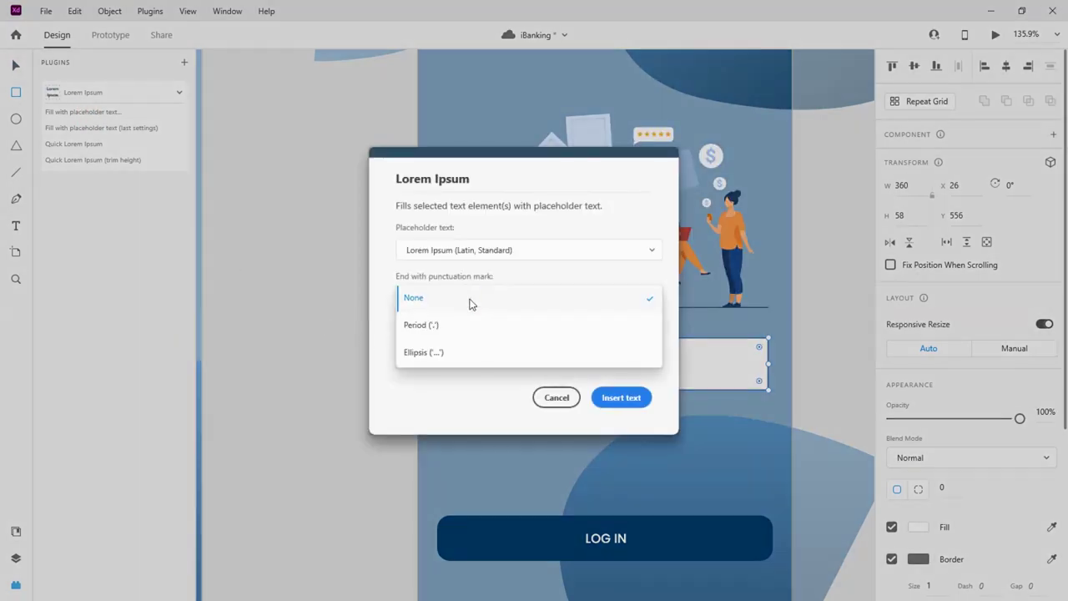
pyautogui.click(430, 354)
pyautogui.click(449, 305)
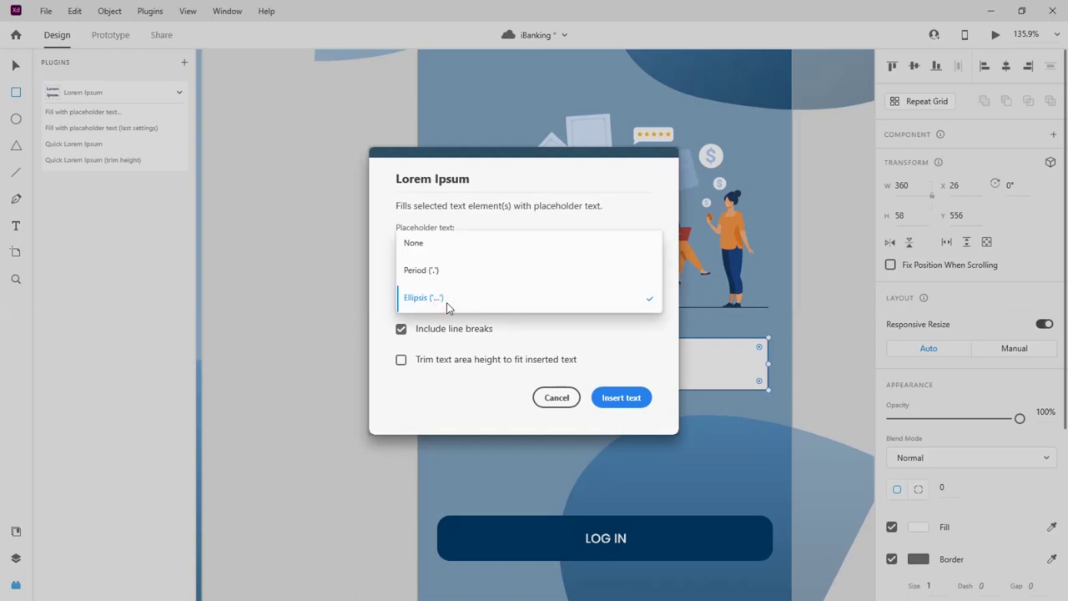
pyautogui.click(438, 277)
pyautogui.click(472, 249)
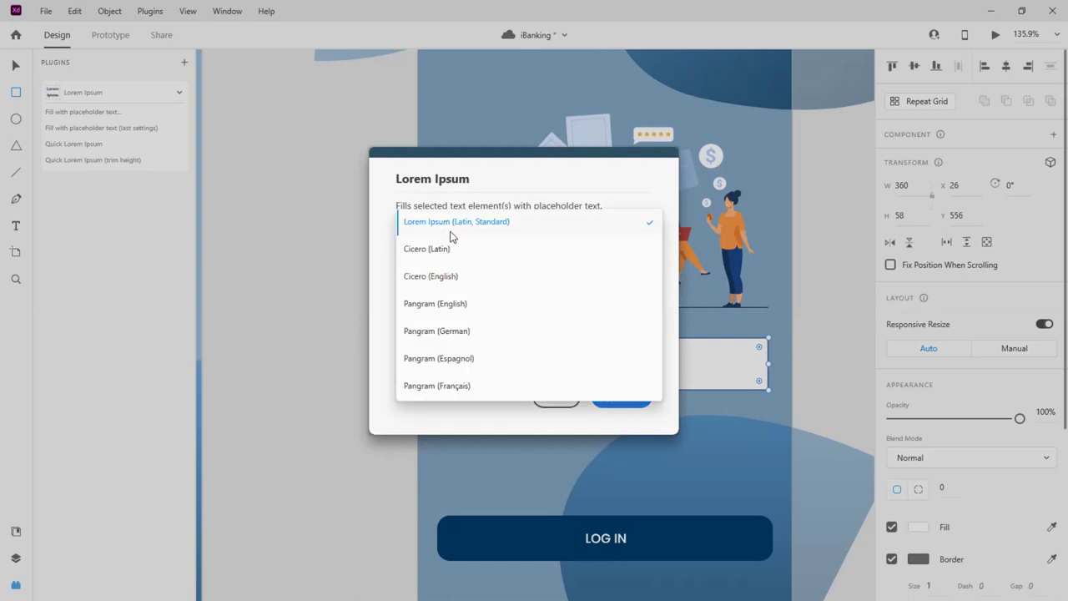
pyautogui.click(450, 232)
pyautogui.click(629, 398)
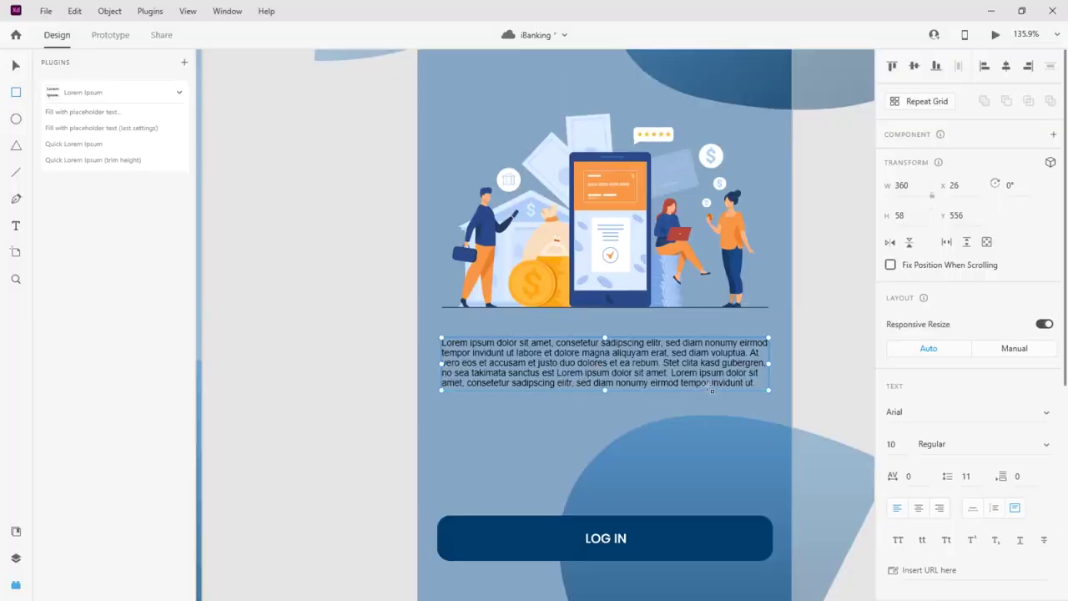
# Delete the middle of the placeholder paragraph and shrink its box to two lines
pyautogui.moveTo(611, 370); pyautogui.dragTo(606, 362)
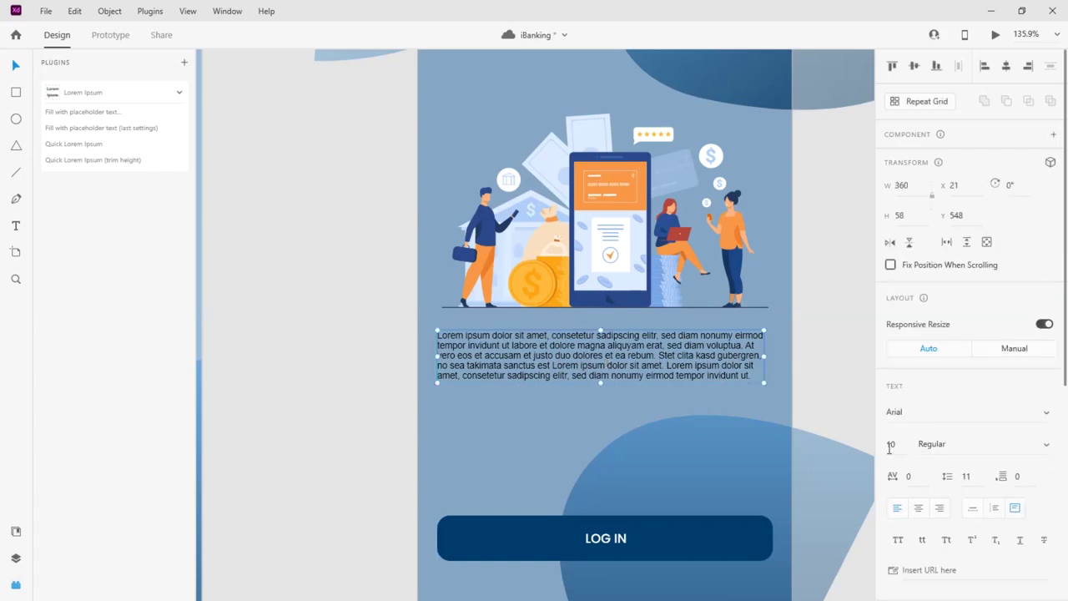
pyautogui.click(617, 360)
pyautogui.scroll(5, 635, 357)
pyautogui.scroll(-3, 587, 354)
pyautogui.click(534, 402)
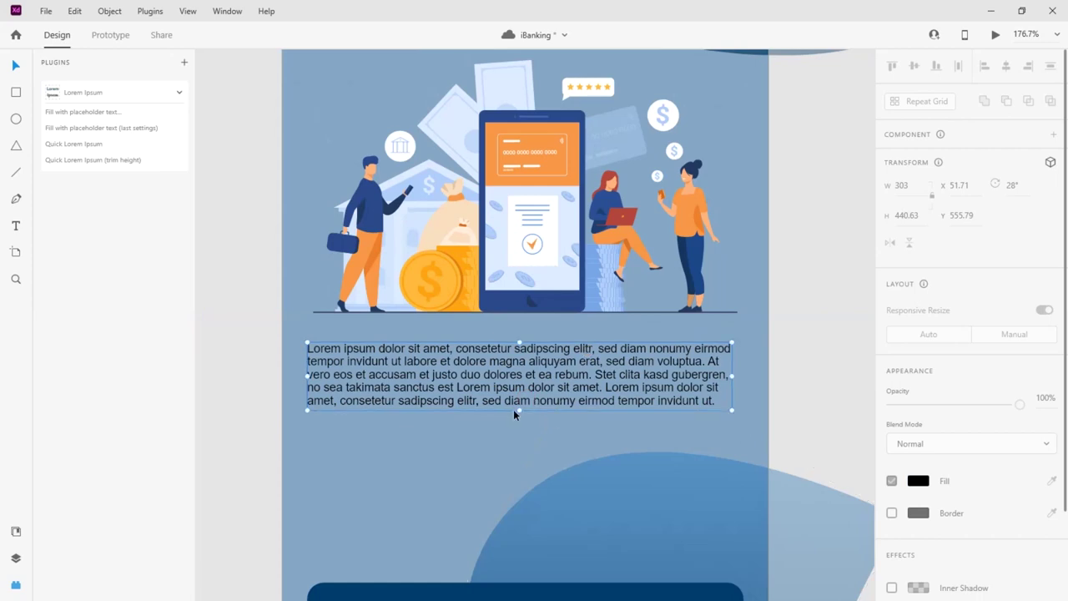
pyautogui.doubleClick(557, 407)
pyautogui.moveTo(512, 361); pyautogui.dragTo(457, 348)
pyautogui.press('BackSpace')
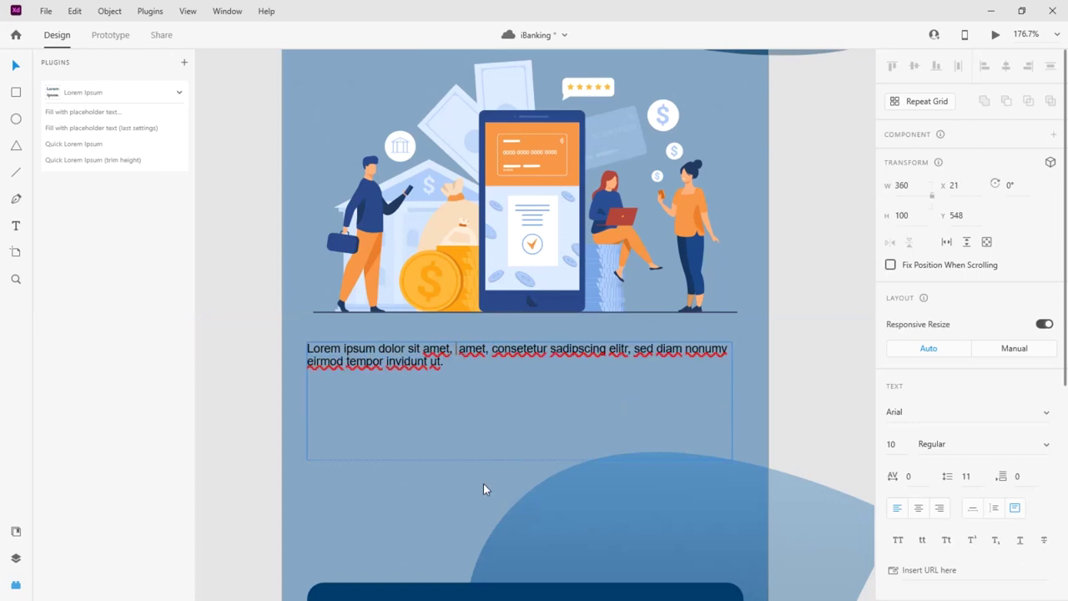
pyautogui.press('Escape')
pyautogui.moveTo(520, 460); pyautogui.dragTo(521, 376)
# Place a copy of the paragraph below, centre-align both, and tuck the copy up slightly
pyautogui.moveTo(425, 362); pyautogui.dragTo(425, 415)
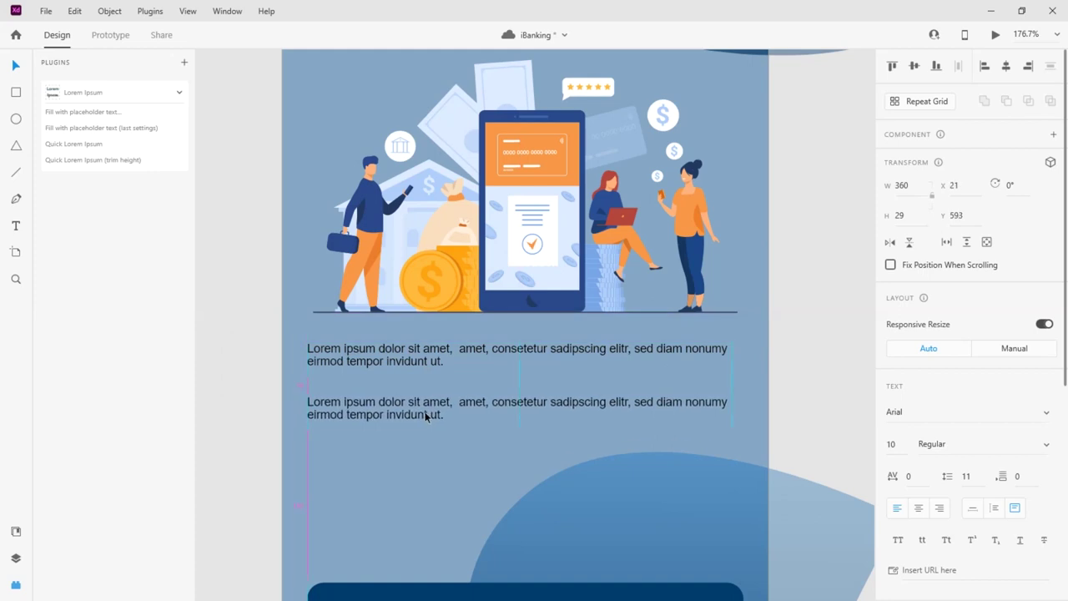
pyautogui.click(921, 508)
pyautogui.click(553, 355)
pyautogui.click(921, 508)
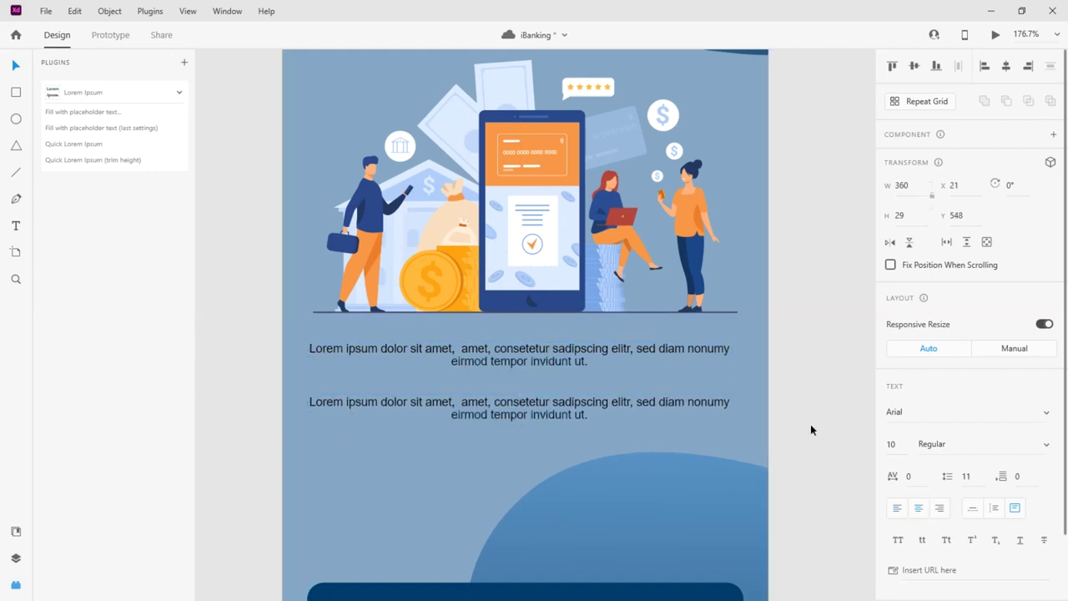
pyautogui.click(810, 428)
pyautogui.moveTo(562, 410); pyautogui.dragTo(562, 402)
# Raise the Lorem paragraph, lower the illustration about 10 px, and move the LOG IN button up about 70 px
pyautogui.click(835, 391)
pyautogui.scroll(-5, 540, 307)
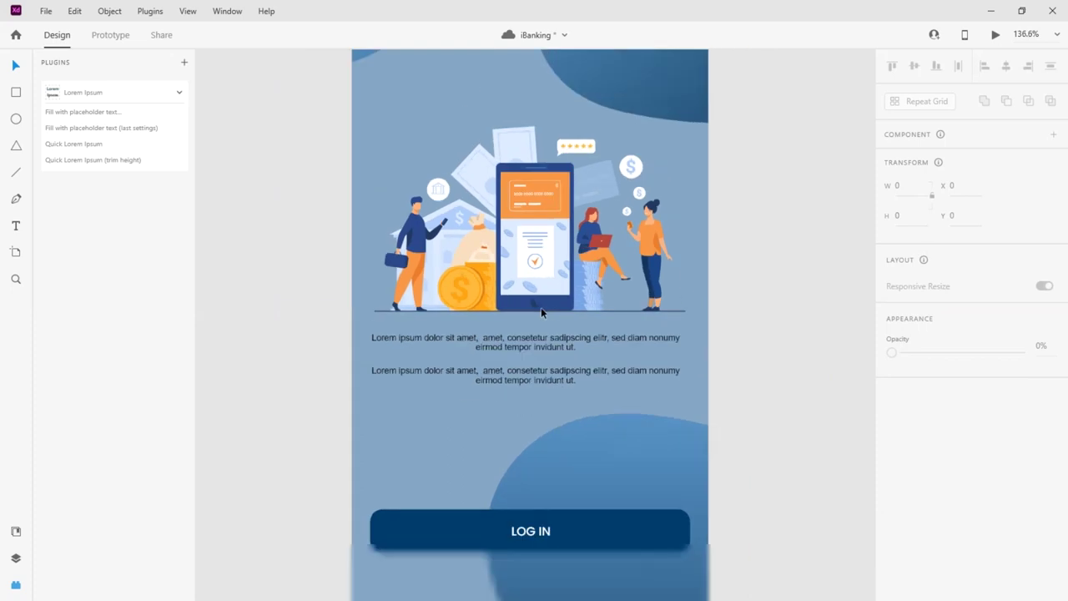
pyautogui.scroll(1, 593, 360)
pyautogui.moveTo(531, 369)
pyautogui.mouseDown()
pyautogui.moveTo(531, 347)
pyautogui.moveTo(532, 366)
pyautogui.mouseUp()
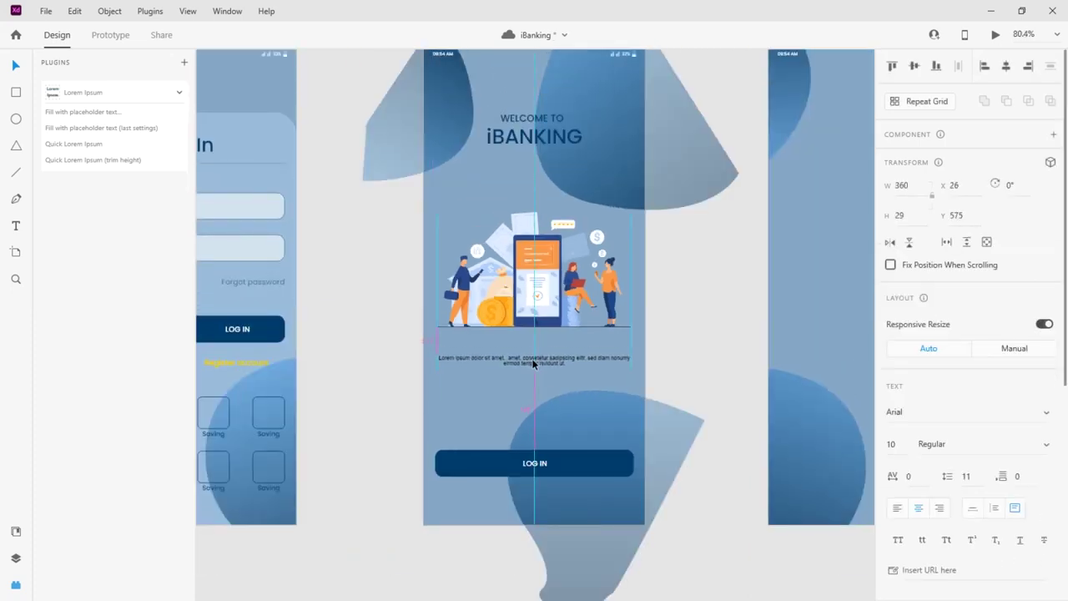
pyautogui.moveTo(527, 322); pyautogui.dragTo(525, 330)
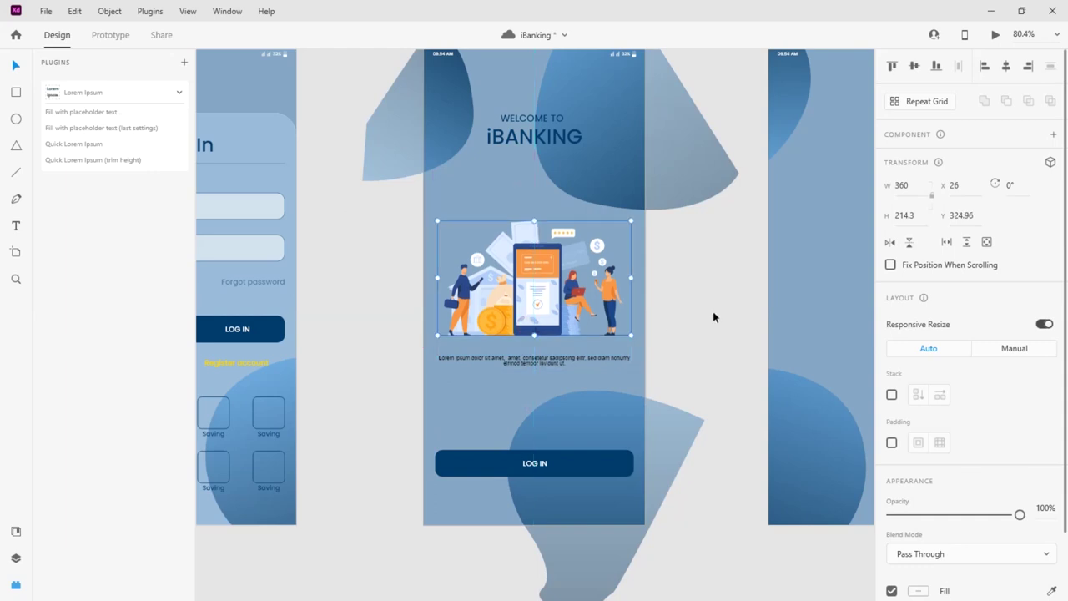
pyautogui.click(711, 313)
pyautogui.scroll(2, 698, 314)
pyautogui.scroll(-3, 698, 314)
pyautogui.moveTo(562, 419); pyautogui.dragTo(558, 367)
pyautogui.click(723, 296)
pyautogui.scroll(1, 715, 298)
# Relabel the LOG IN button as 'GET STARTLED'
pyautogui.click(526, 407)
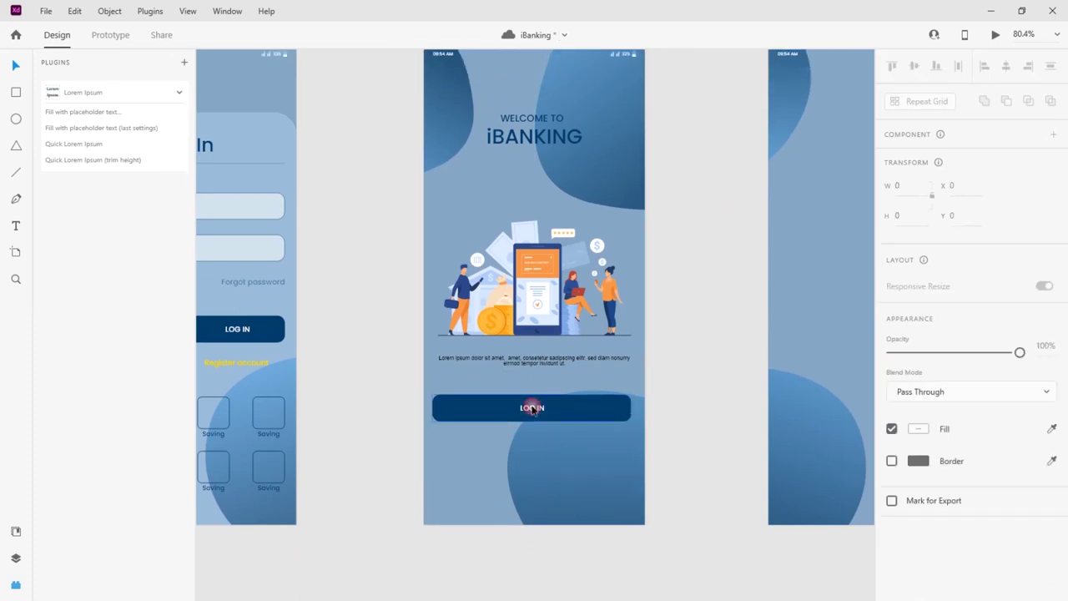
pyautogui.doubleClick(529, 407)
pyautogui.click(532, 408)
pyautogui.doubleClick(532, 407)
pyautogui.write('G')
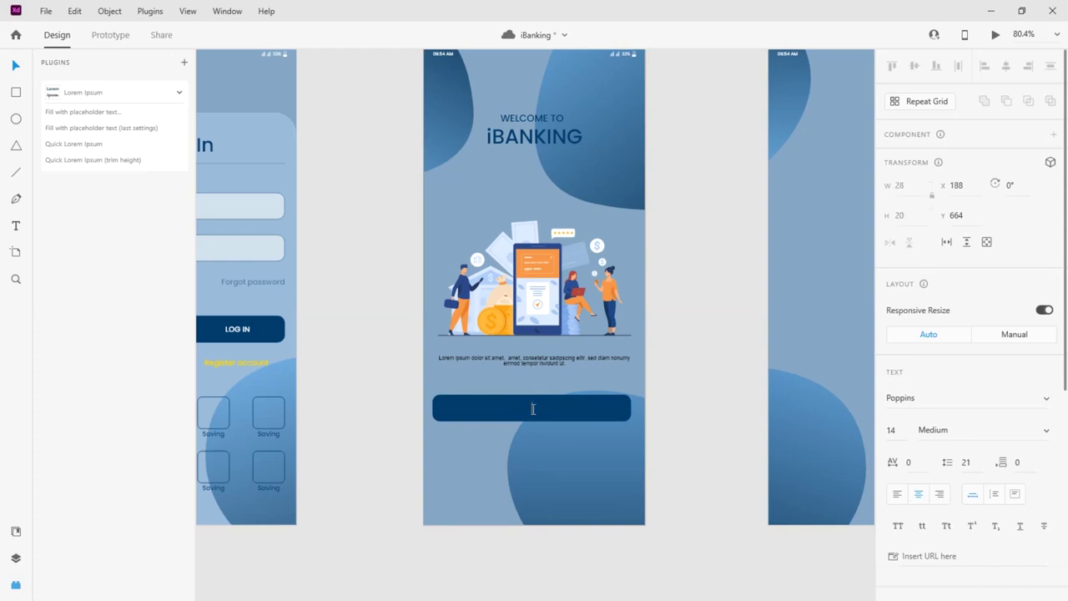
pyautogui.write('ET START')
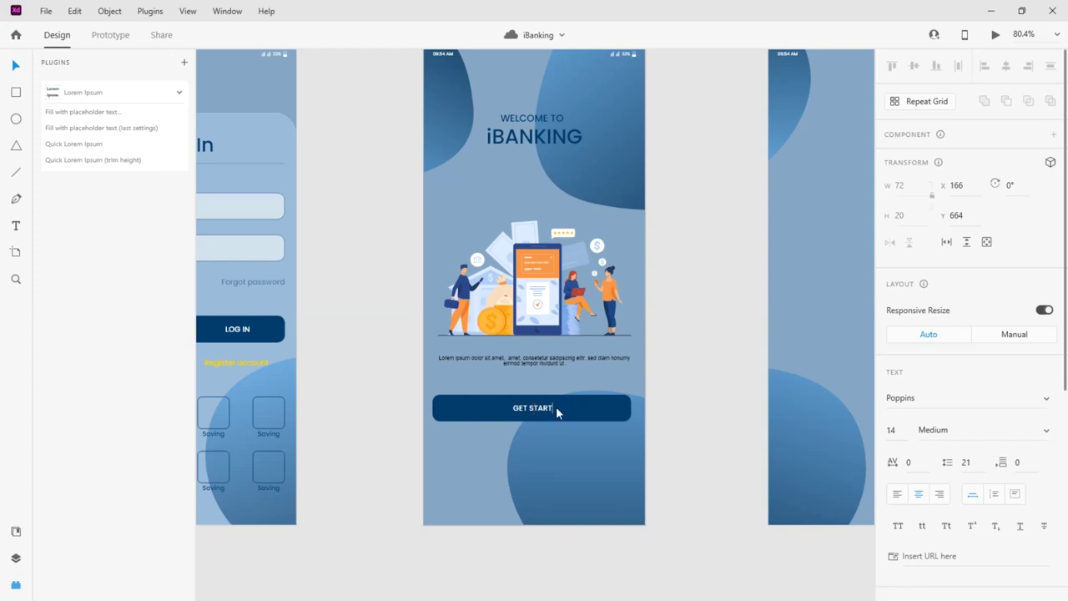
pyautogui.write('LED')
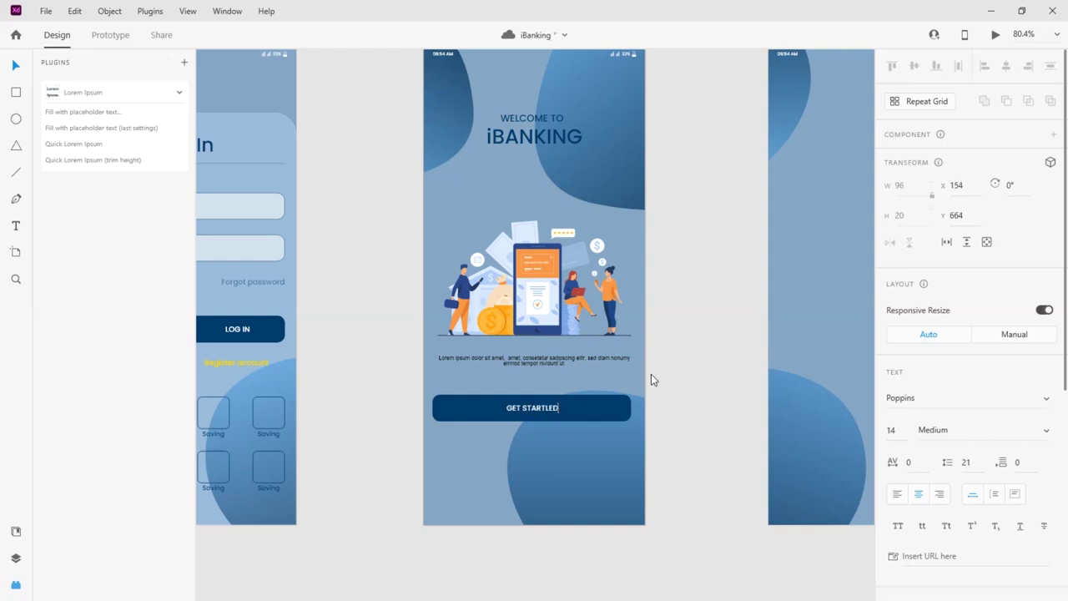
pyautogui.click(15, 68)
pyautogui.click(692, 339)
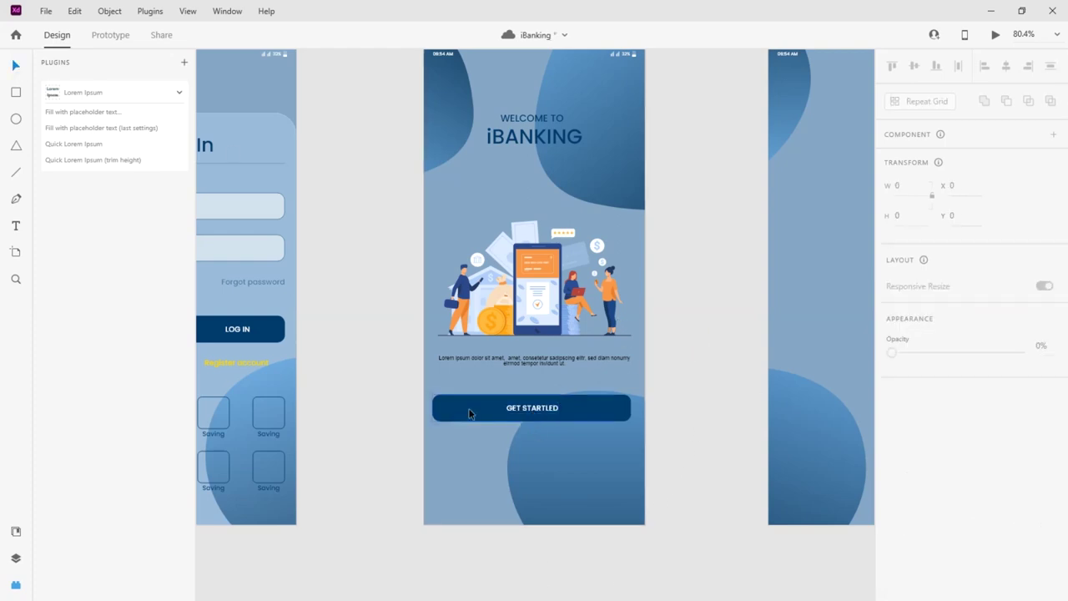
pyautogui.click(470, 411)
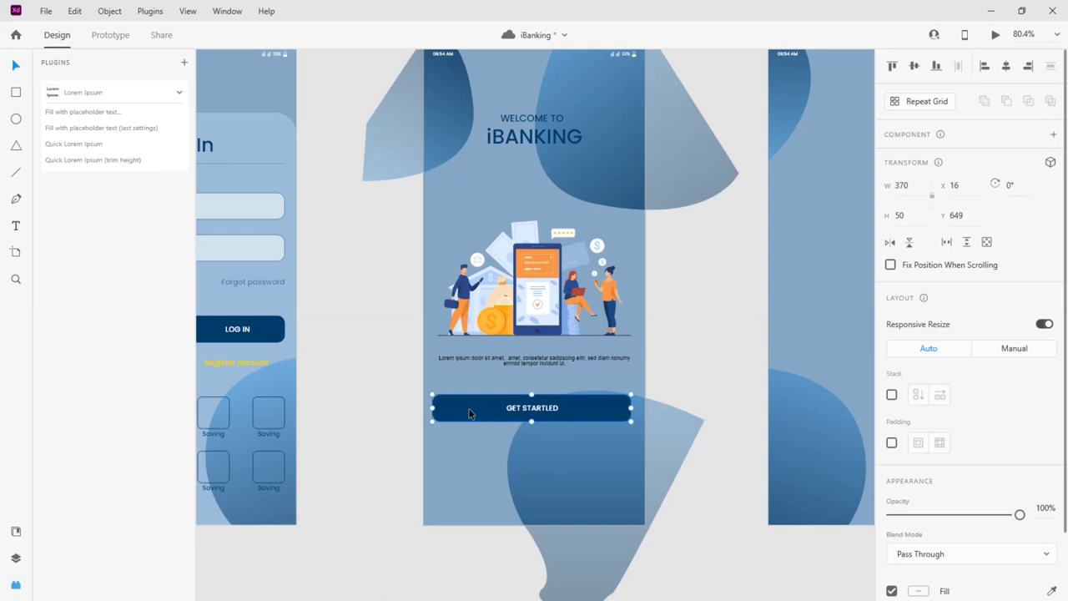
# Wire the GET STARTLED button on Get Start to the Log In artboard with Auto-Animate
pyautogui.click(707, 325)
pyautogui.scroll(1, 707, 326)
pyautogui.scroll(-3, 667, 323)
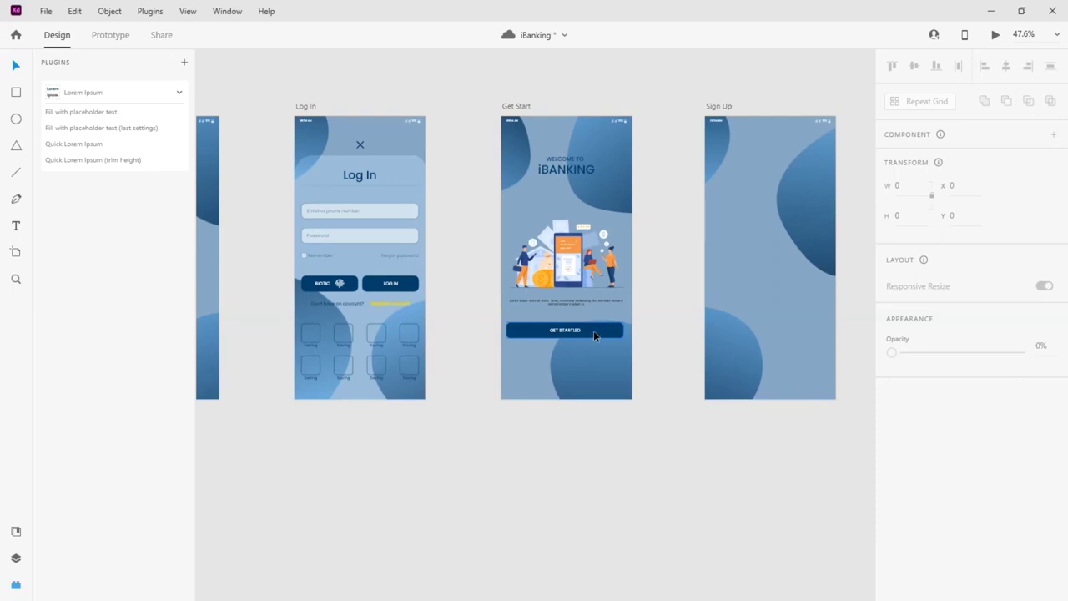
pyautogui.click(593, 331)
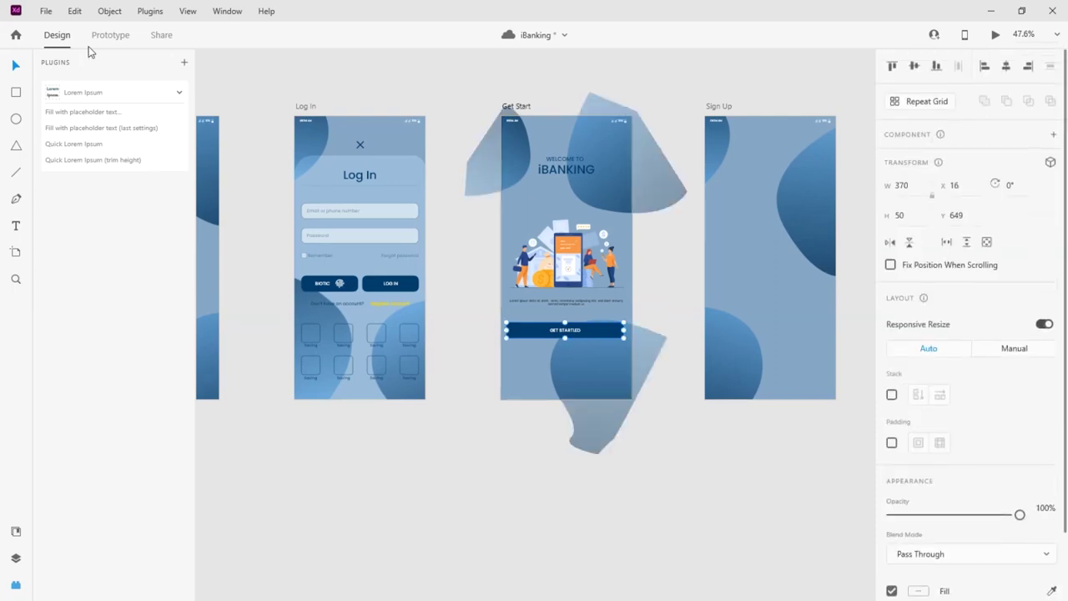
pyautogui.click(110, 34)
pyautogui.moveTo(625, 327); pyautogui.dragTo(417, 240)
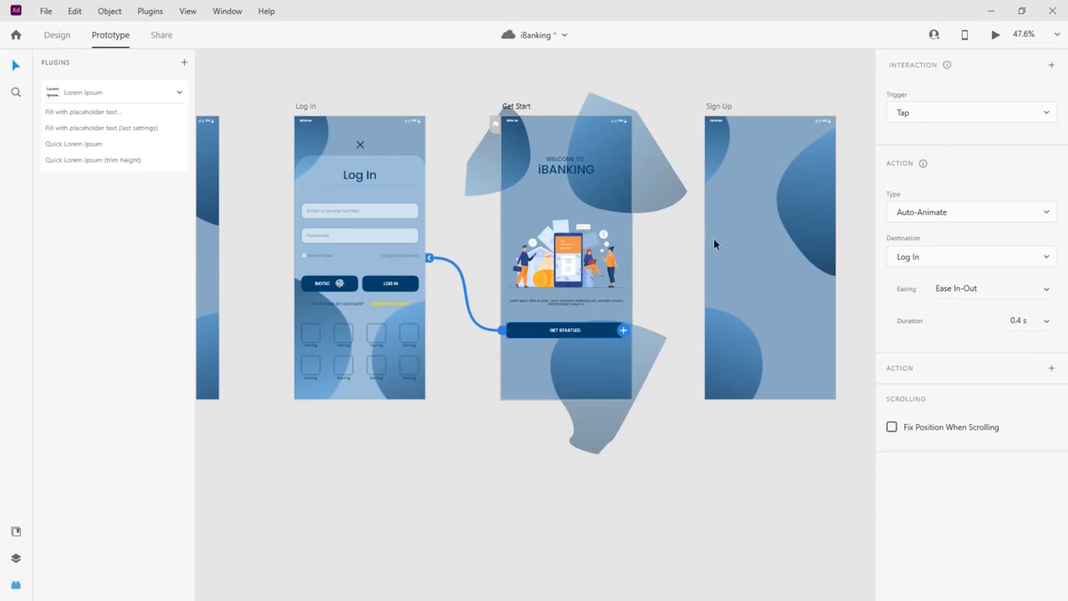
# Preview the prototype, tapping GET STARTLED three times to check the Log In transition
pyautogui.hotkey('ctrl', 'Return')
pyautogui.doubleClick(445, 18)
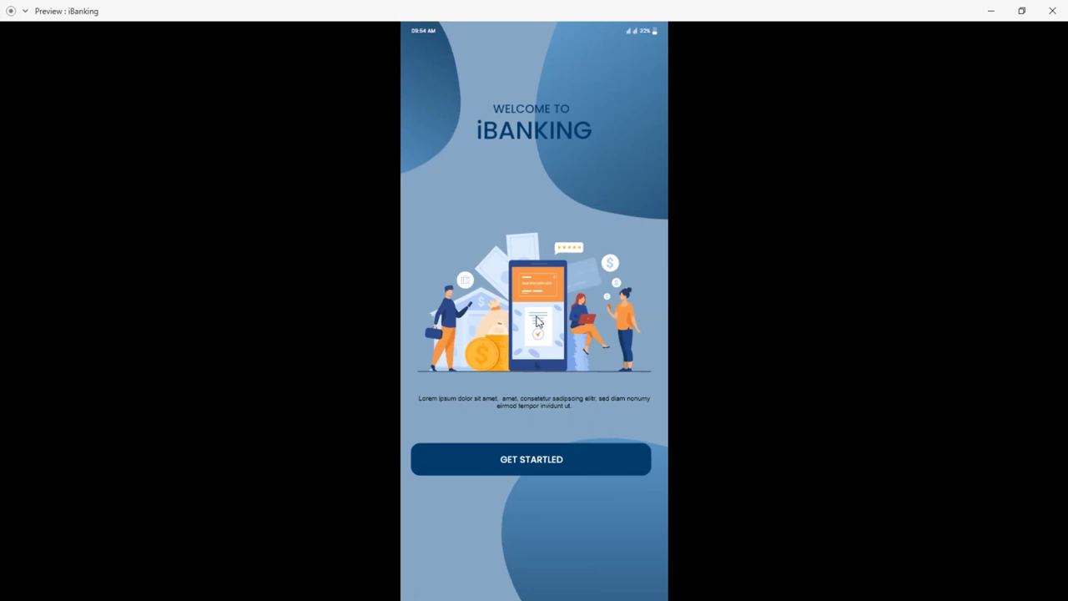
pyautogui.click(538, 460)
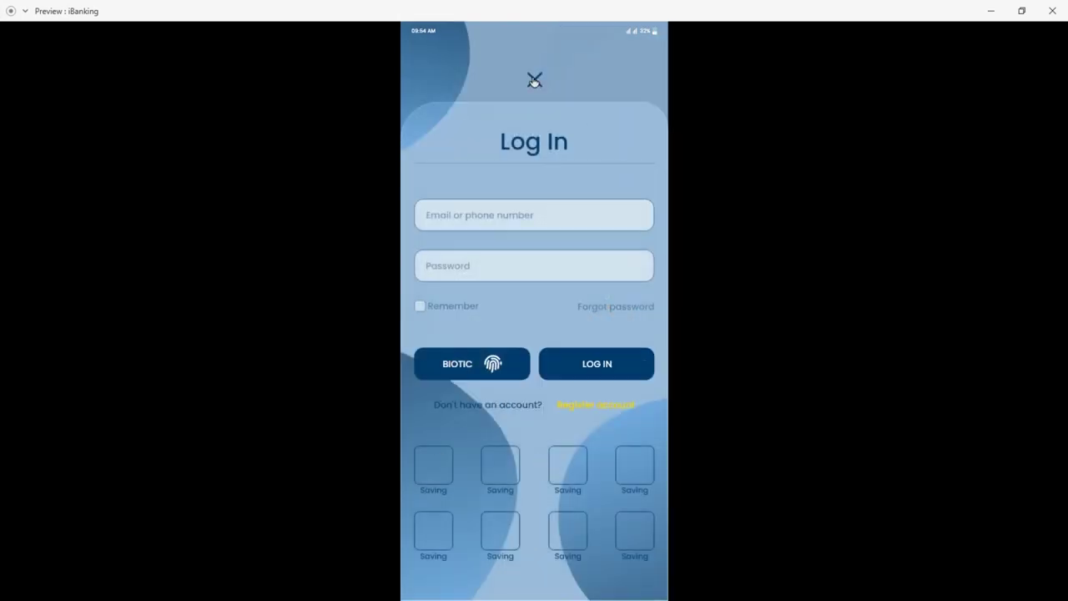
pyautogui.click(534, 80)
pyautogui.click(536, 462)
pyautogui.click(535, 80)
pyautogui.click(529, 461)
pyautogui.click(526, 78)
pyautogui.click(1052, 11)
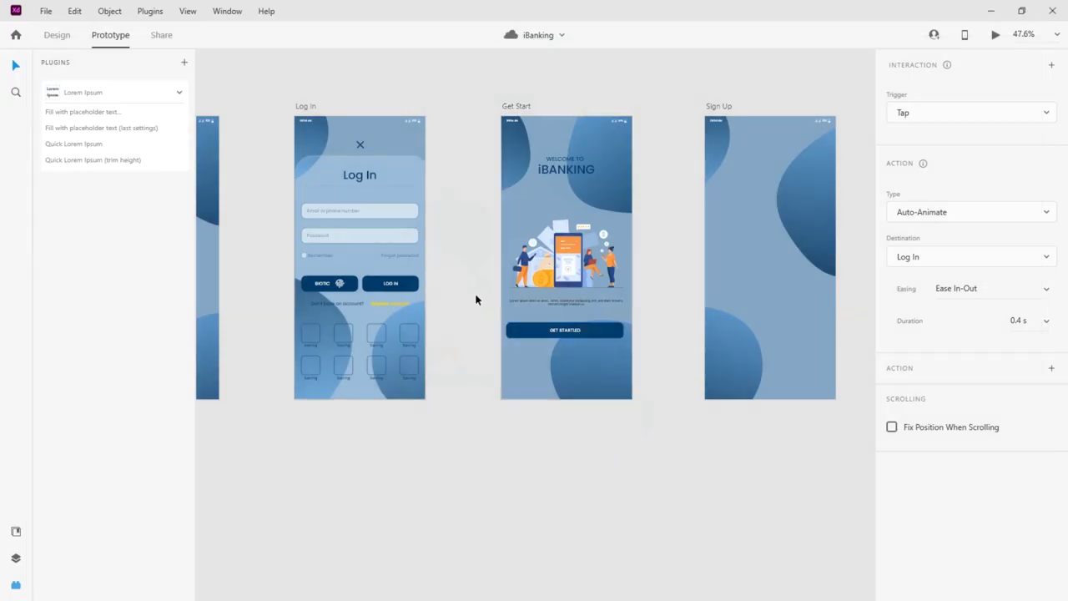
# Check the Log In screen's link, then return to Design mode
pyautogui.scroll(-3, 316, 355)
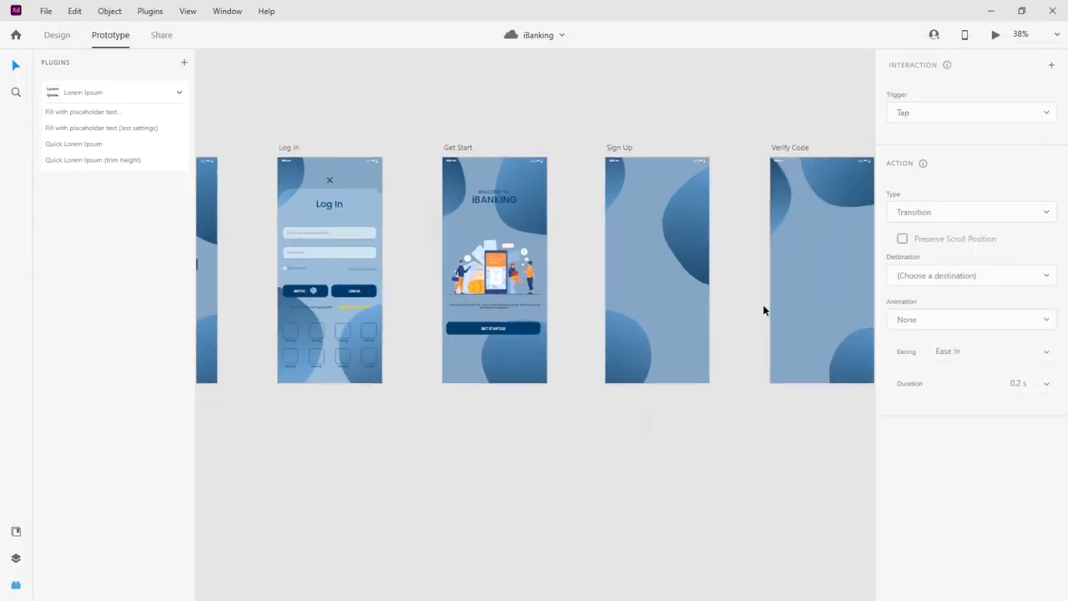
pyautogui.hscroll(3, 576, 309)
pyautogui.scroll(-1, 386, 329)
pyautogui.scroll(1, 386, 328)
pyautogui.scroll(1, 515, 280)
pyautogui.scroll(-1, 515, 280)
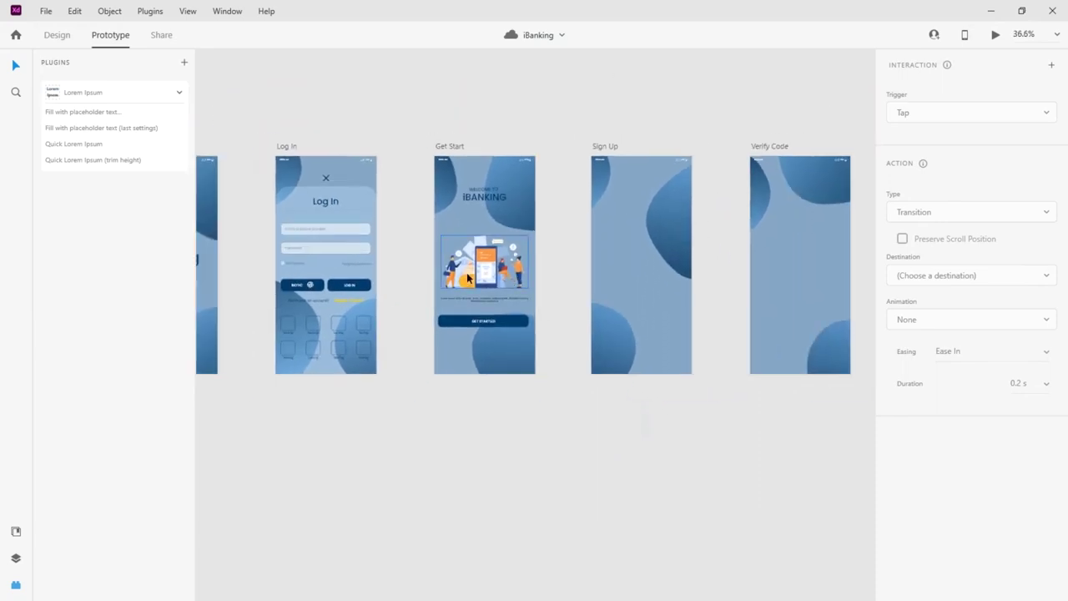
pyautogui.click(371, 179)
pyautogui.hotkey('ctrl', '1')
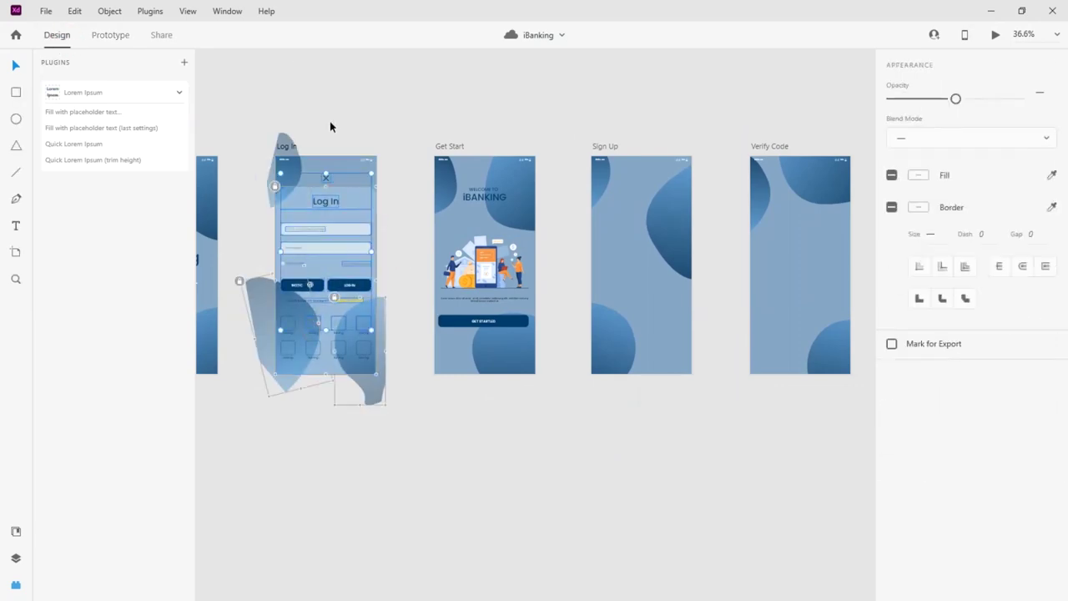
pyautogui.click(403, 193)
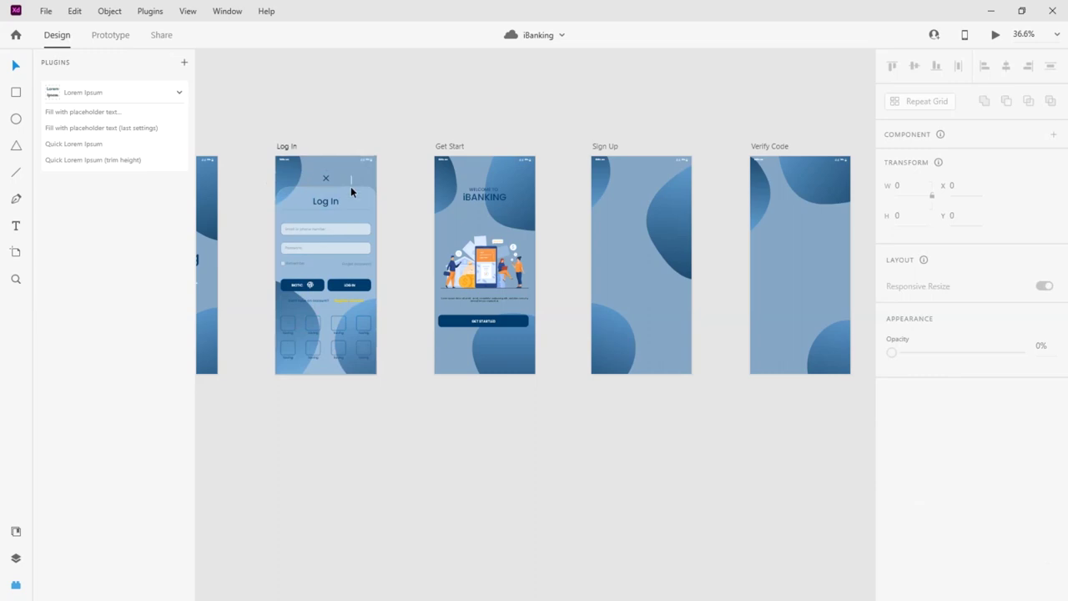
# Select the Log In form elements, excluding blobs and tiles, and paste them onto Sign Up
pyautogui.click(333, 244)
pyautogui.click(235, 180)
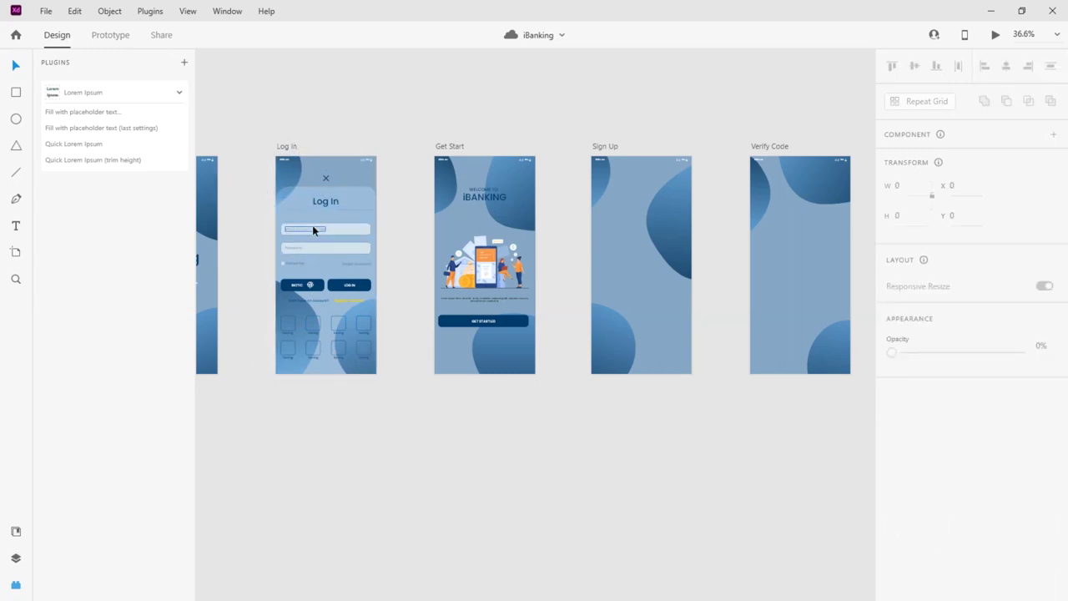
pyautogui.click(364, 203)
pyautogui.click(279, 193)
pyautogui.click(350, 176)
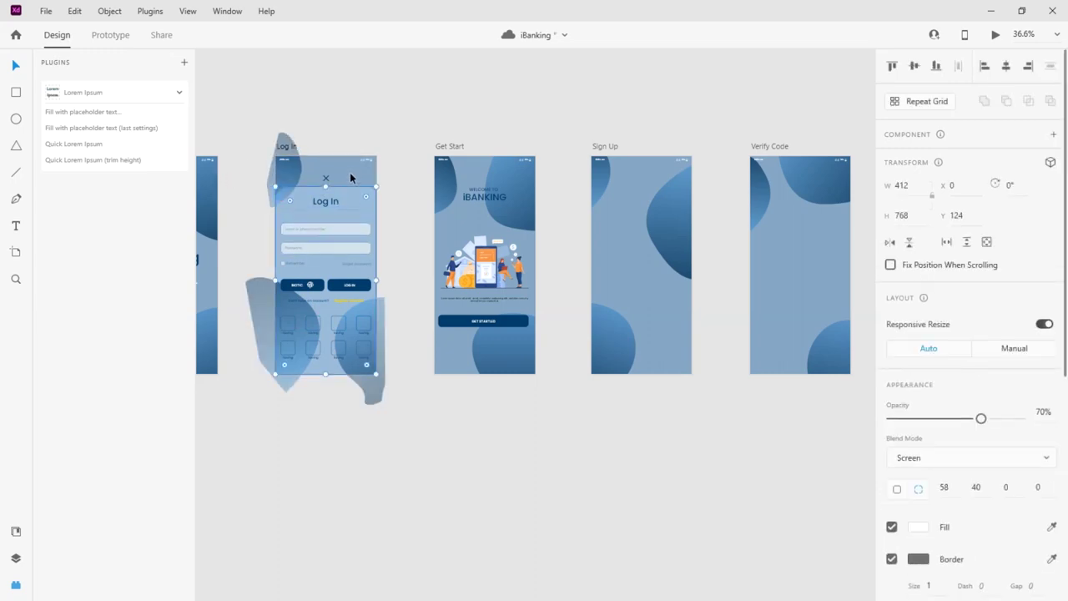
pyautogui.moveTo(346, 176); pyautogui.dragTo(317, 336)
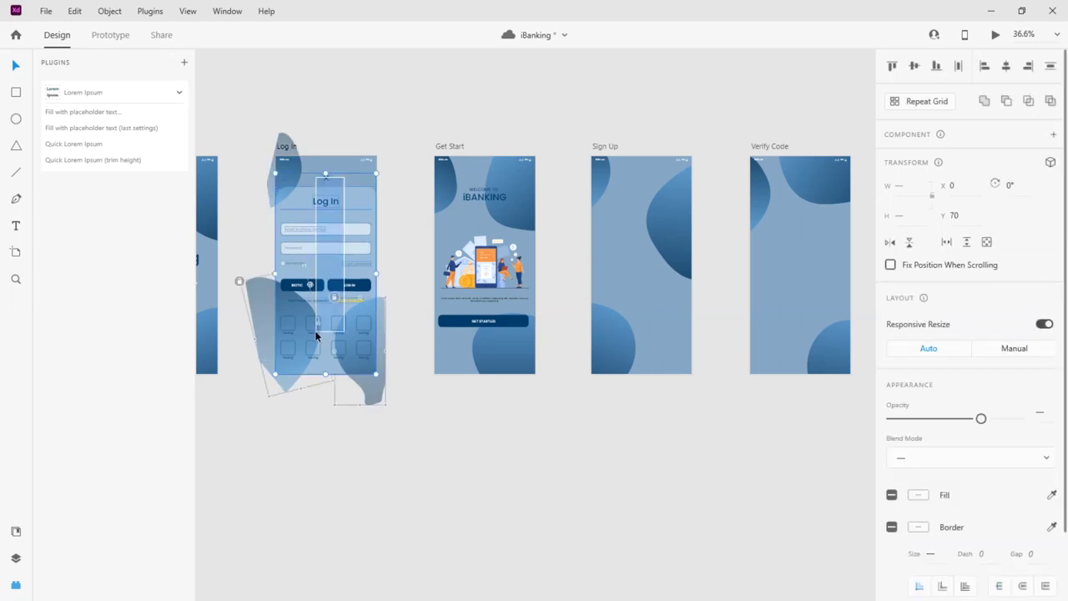
pyautogui.moveTo(317, 337); pyautogui.dragTo(315, 287)
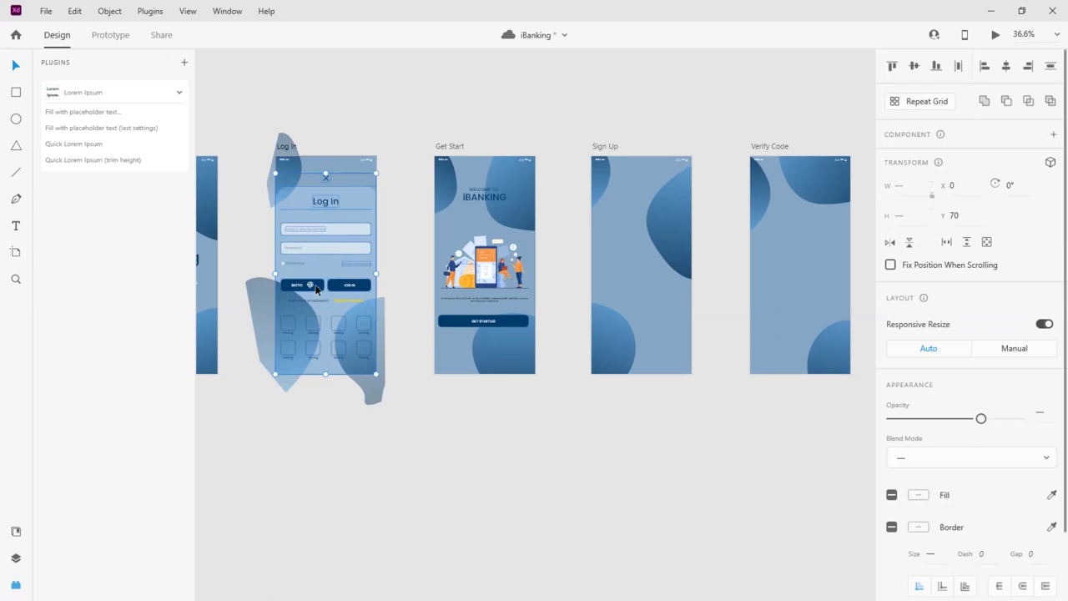
pyautogui.click(637, 317)
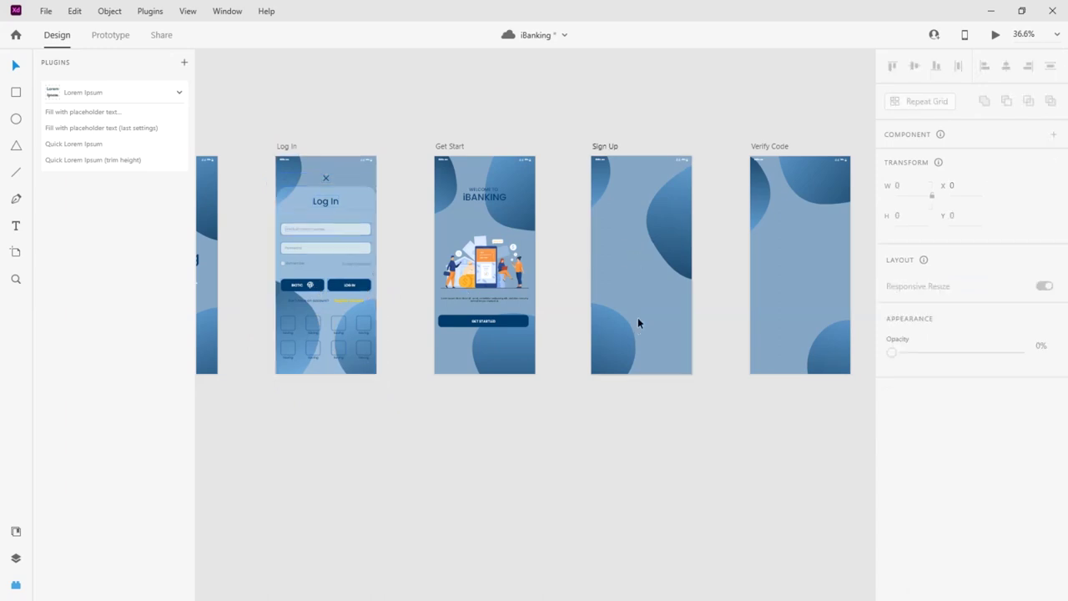
pyautogui.hotkey('ctrl', 'v')
pyautogui.click(722, 418)
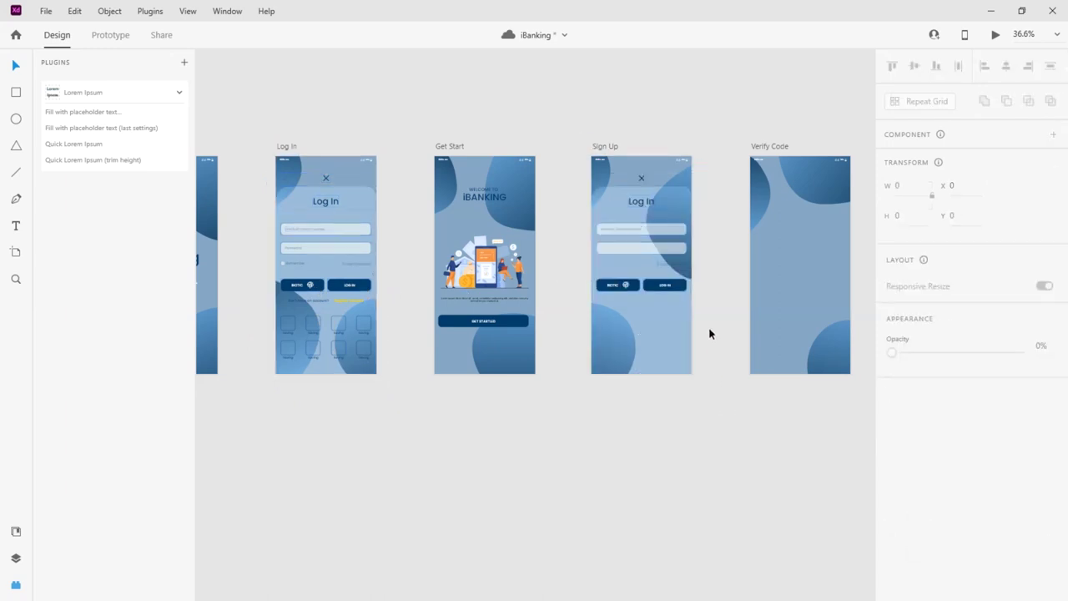
# Delete the Forgot password text on Sign Up and begin editing the Log In title
pyautogui.scroll(5, 710, 262)
pyautogui.click(666, 265)
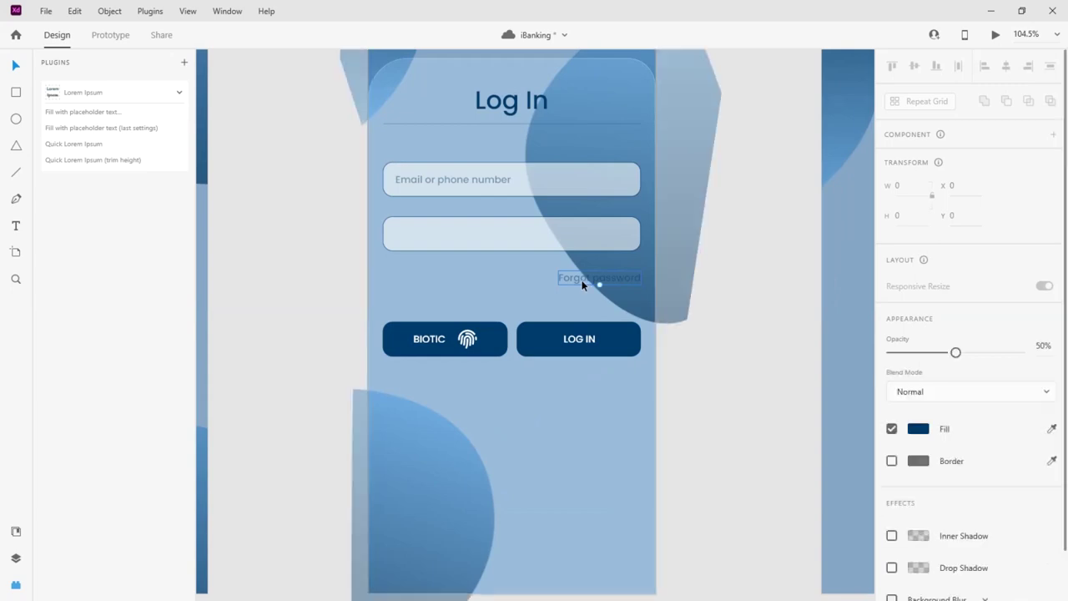
pyautogui.press('Delete')
pyautogui.scroll(2, 532, 178)
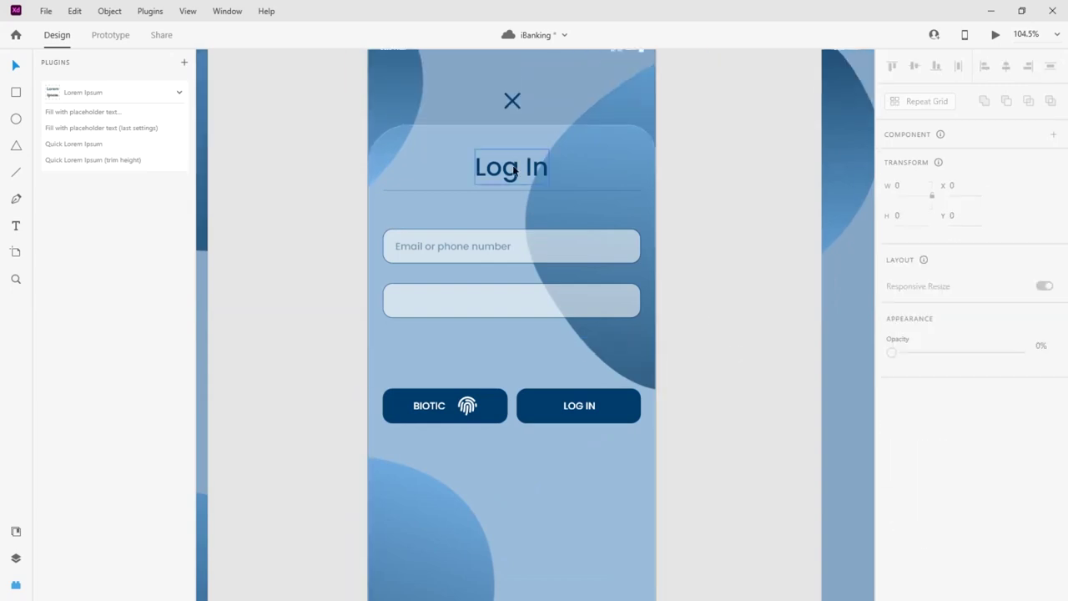
pyautogui.click(512, 171)
pyautogui.doubleClick(511, 182)
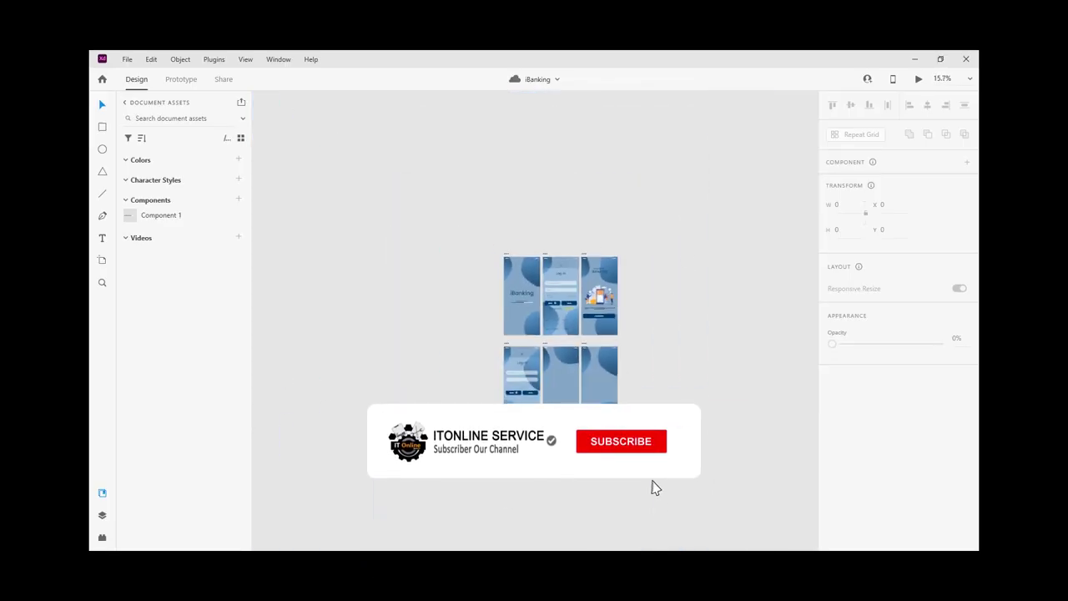
# Drag all 12 SVGs from the icon app folder onto the XD canvas, then close the folder
pyautogui.hotkey('alt', 'Tab')
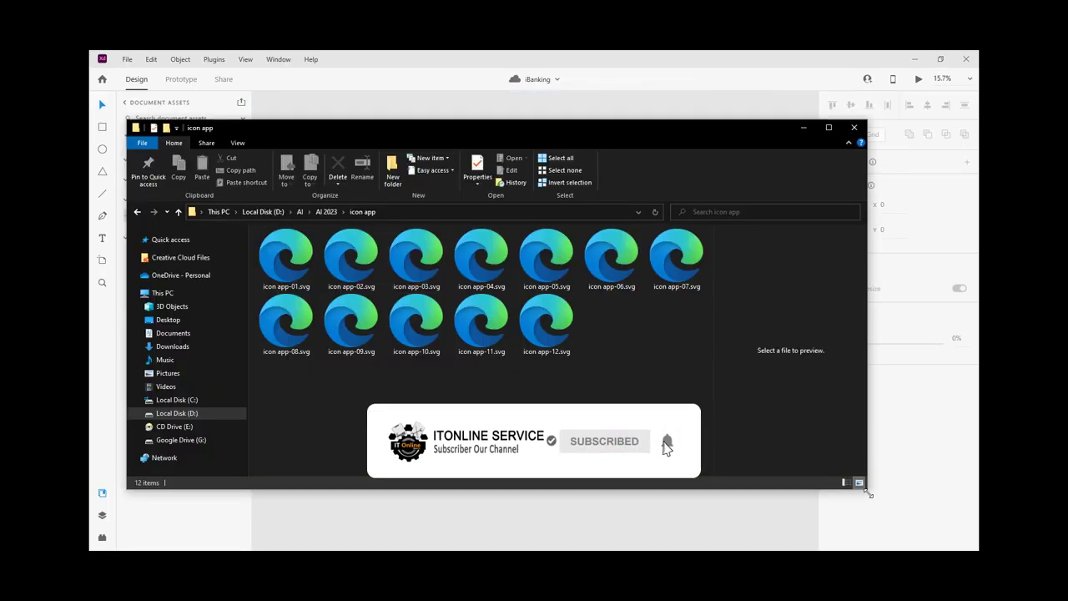
pyautogui.moveTo(866, 491); pyautogui.dragTo(478, 517)
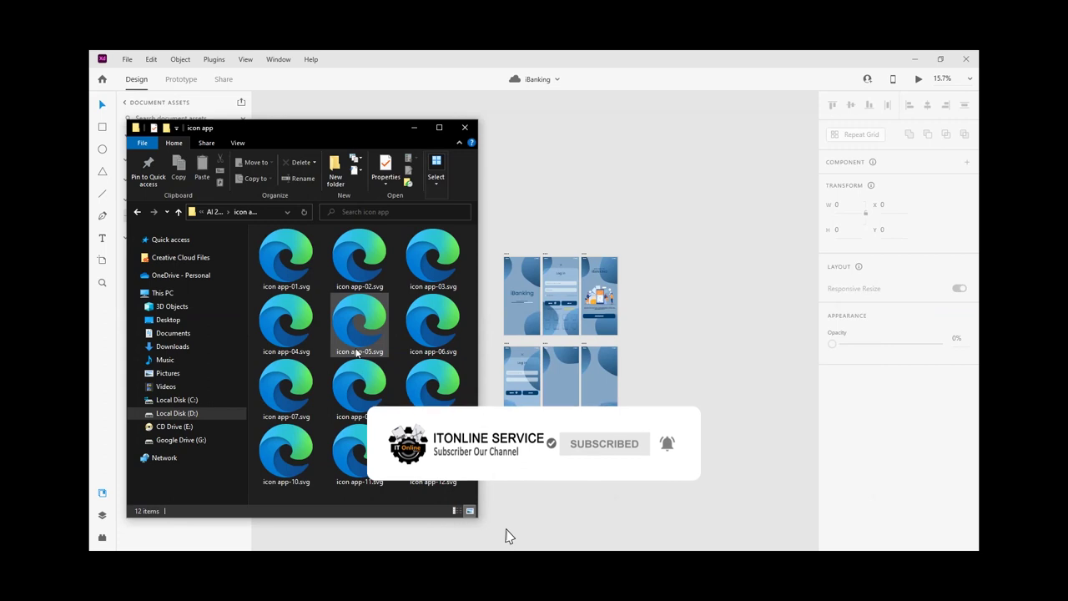
pyautogui.moveTo(255, 235); pyautogui.dragTo(445, 459)
pyautogui.moveTo(286, 258); pyautogui.dragTo(742, 281)
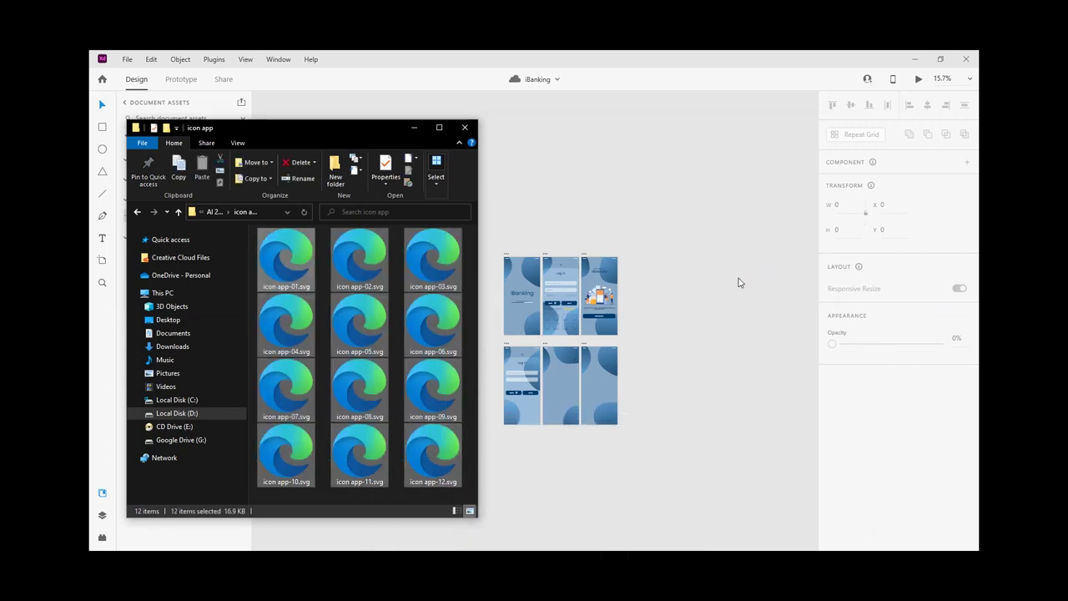
pyautogui.scroll(-3, 513, 363)
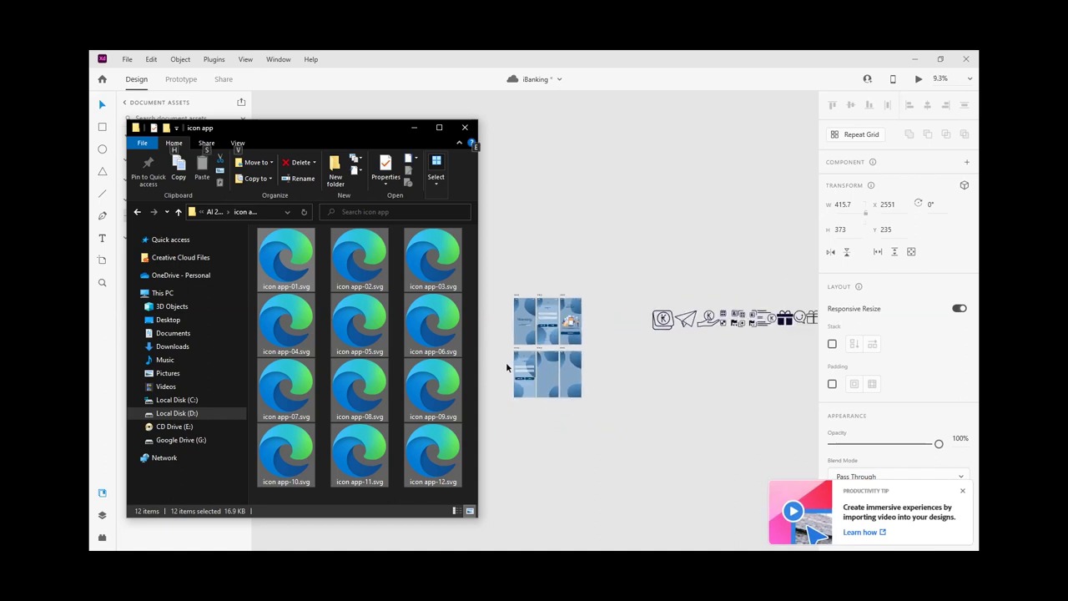
pyautogui.scroll(-2, 506, 367)
pyautogui.scroll(3, 751, 353)
pyautogui.scroll(-1, 668, 362)
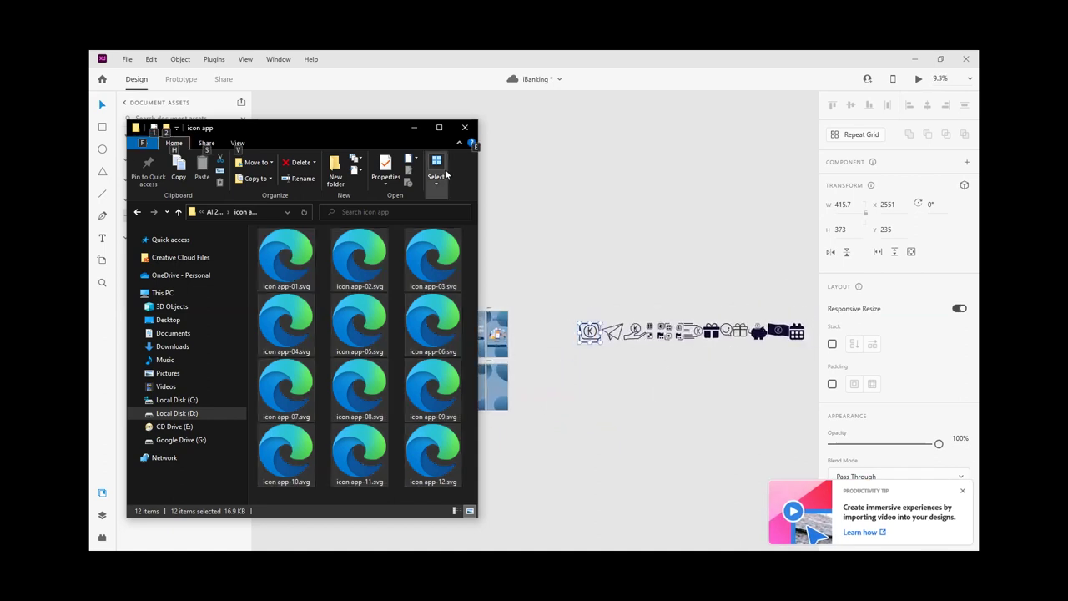
pyautogui.click(465, 127)
# Move the gift-to-calendar icons and the right-side icons into new rows below the first
pyautogui.click(415, 365)
pyautogui.scroll(2, 709, 382)
pyautogui.moveTo(596, 338); pyautogui.dragTo(529, 340)
pyautogui.click(533, 377)
pyautogui.scroll(5, 465, 349)
pyautogui.moveTo(375, 422); pyautogui.dragTo(360, 352)
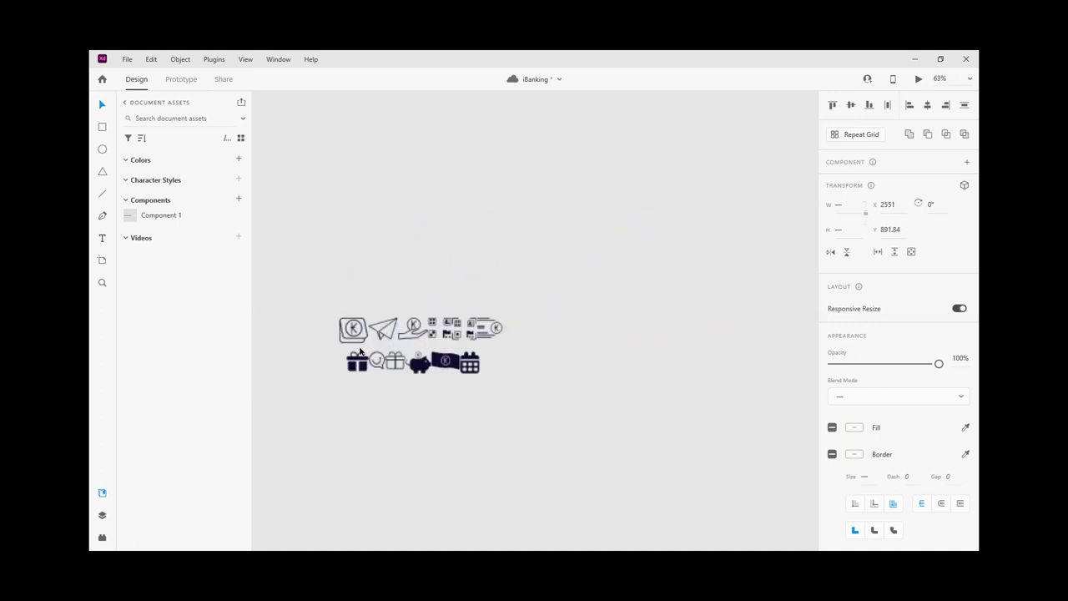
pyautogui.scroll(5, 360, 352)
pyautogui.moveTo(594, 423); pyautogui.dragTo(756, 209)
pyautogui.moveTo(649, 292); pyautogui.dragTo(467, 434)
pyautogui.click(651, 324)
# Move the banknote icon to the start of row 2, completing the three-row layout
pyautogui.scroll(-2, 588, 403)
pyautogui.moveTo(401, 446); pyautogui.dragTo(276, 343)
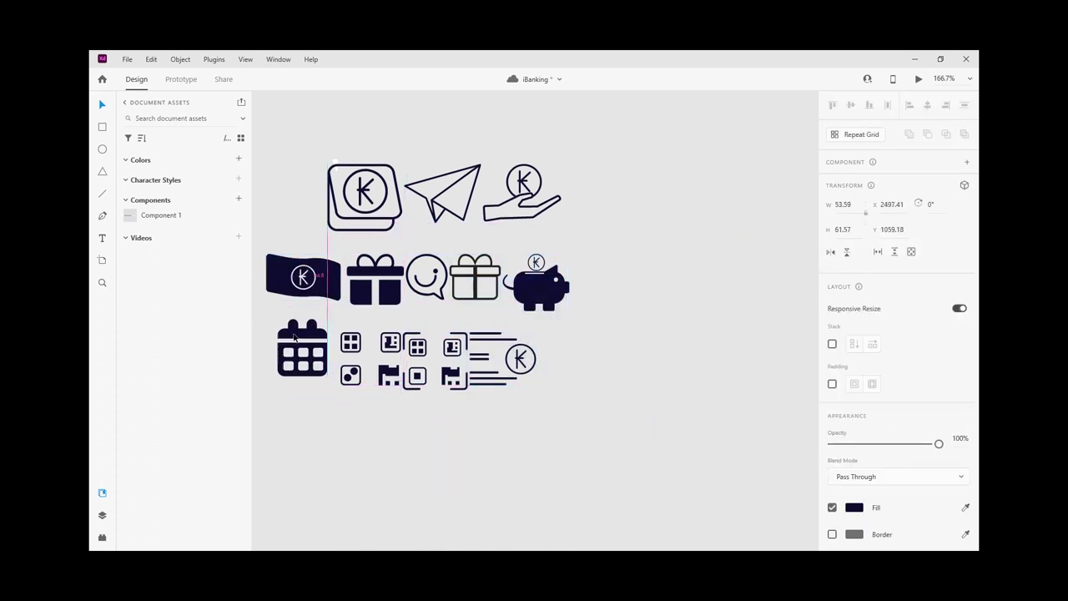
pyautogui.click(682, 375)
pyautogui.scroll(-2, 706, 276)
pyautogui.moveTo(650, 392); pyautogui.dragTo(368, 182)
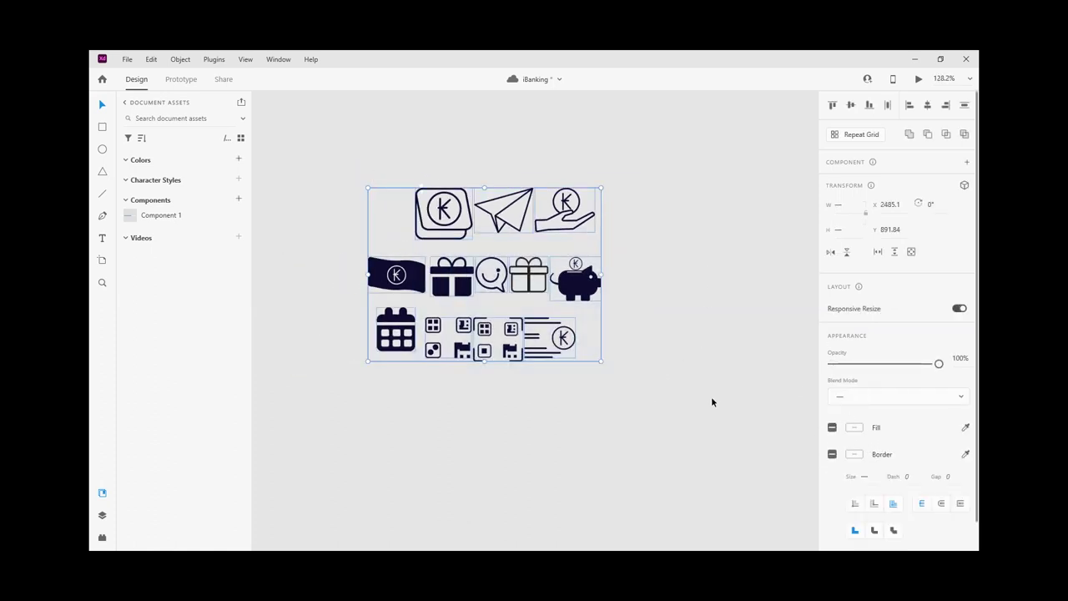
# Fill the piggy bank, list-with-K and two grid icons with navy blue
pyautogui.click(579, 285)
pyautogui.scroll(-1, 851, 460)
pyautogui.click(853, 478)
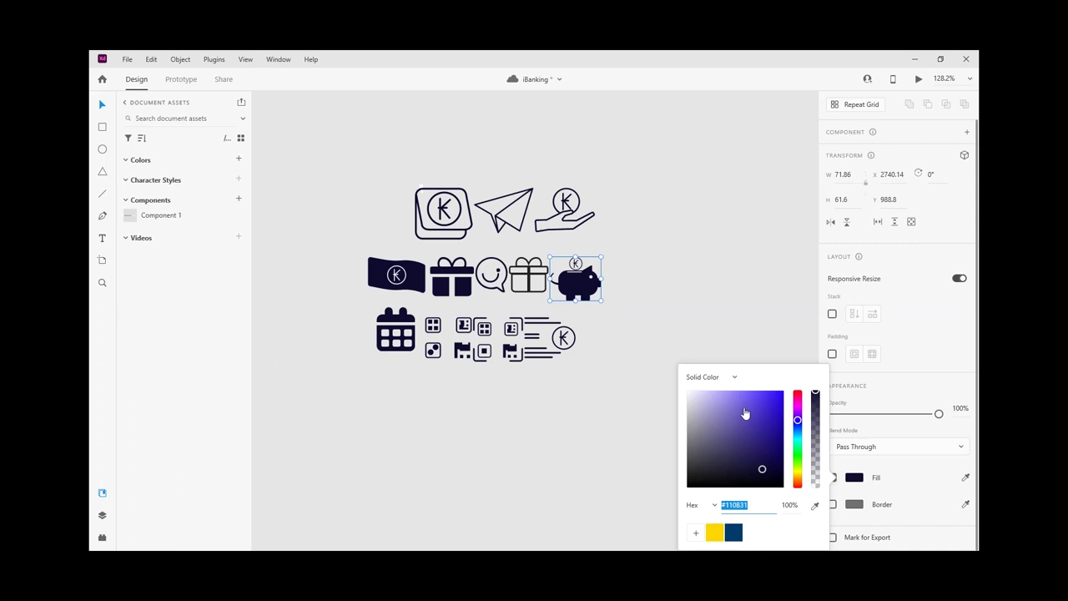
pyautogui.click(734, 532)
pyautogui.click(608, 404)
pyautogui.moveTo(524, 326); pyautogui.dragTo(327, 303)
pyautogui.scroll(-1, 575, 351)
pyautogui.click(563, 296)
pyautogui.click(854, 507)
pyautogui.click(734, 534)
pyautogui.click(764, 444)
pyautogui.press('Tab')
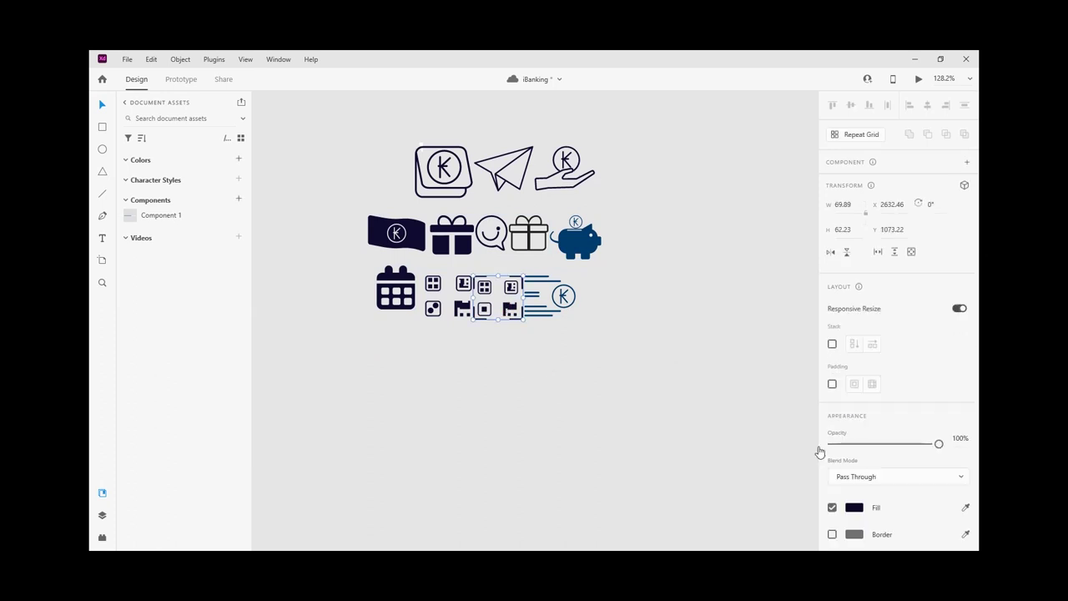
pyautogui.click(853, 507)
pyautogui.click(734, 534)
pyautogui.click(759, 432)
pyautogui.press('Tab')
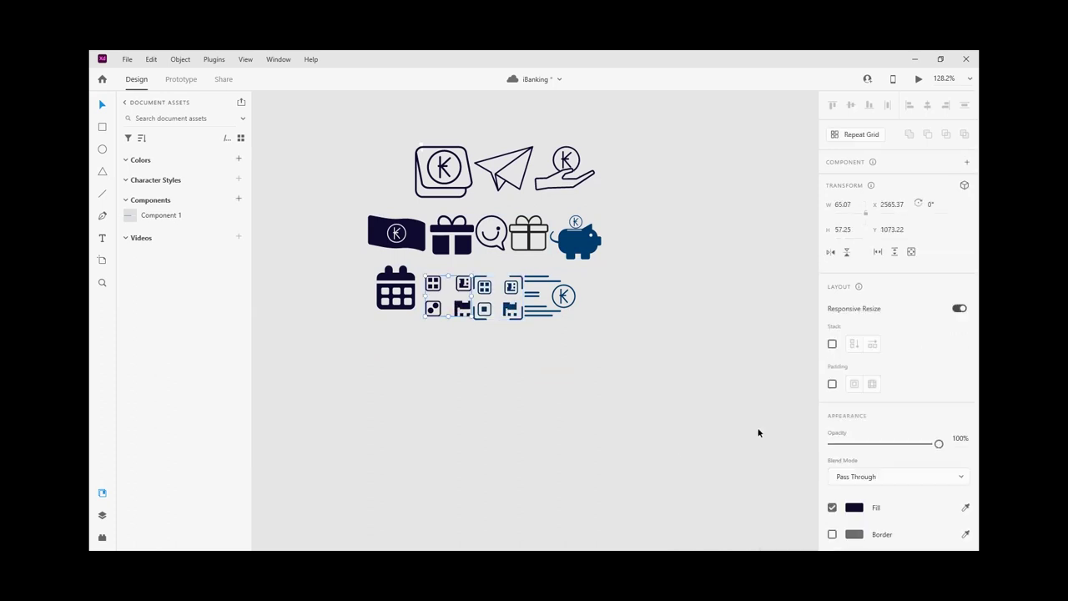
pyautogui.click(854, 507)
pyautogui.click(734, 533)
pyautogui.click(750, 451)
# Fill the calendar, banknote, solid gift and chat-bubble icons with navy blue
pyautogui.click(400, 279)
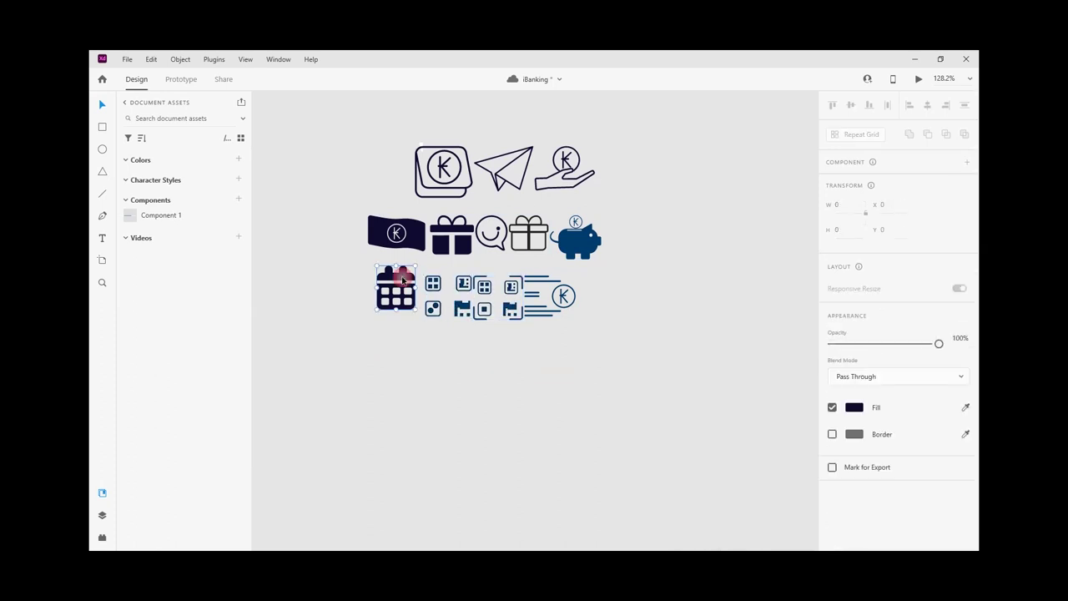
pyautogui.click(853, 507)
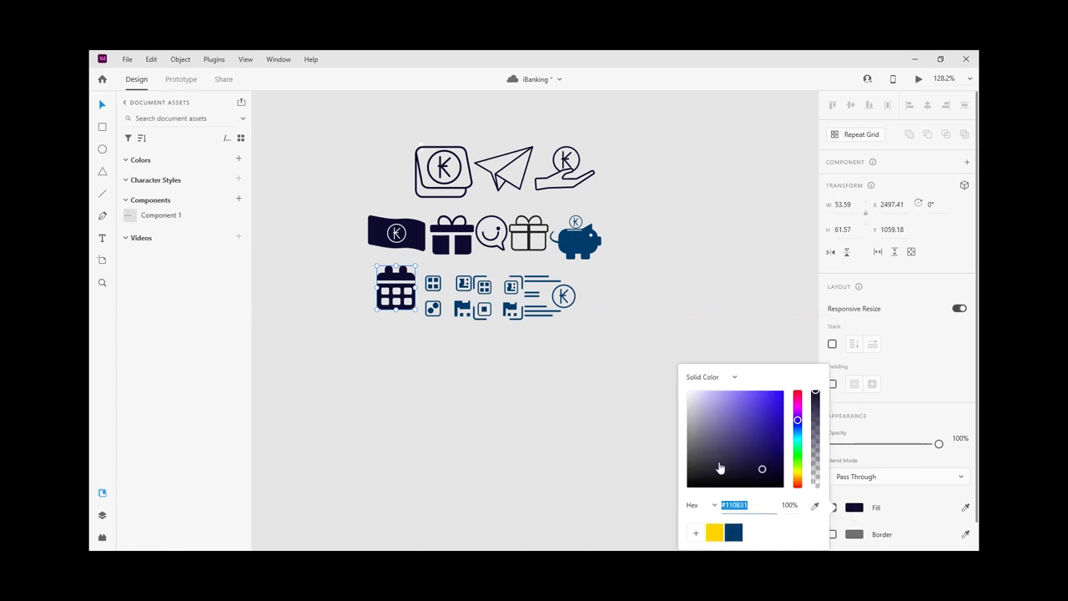
pyautogui.click(727, 532)
pyautogui.press('Tab')
pyautogui.click(854, 507)
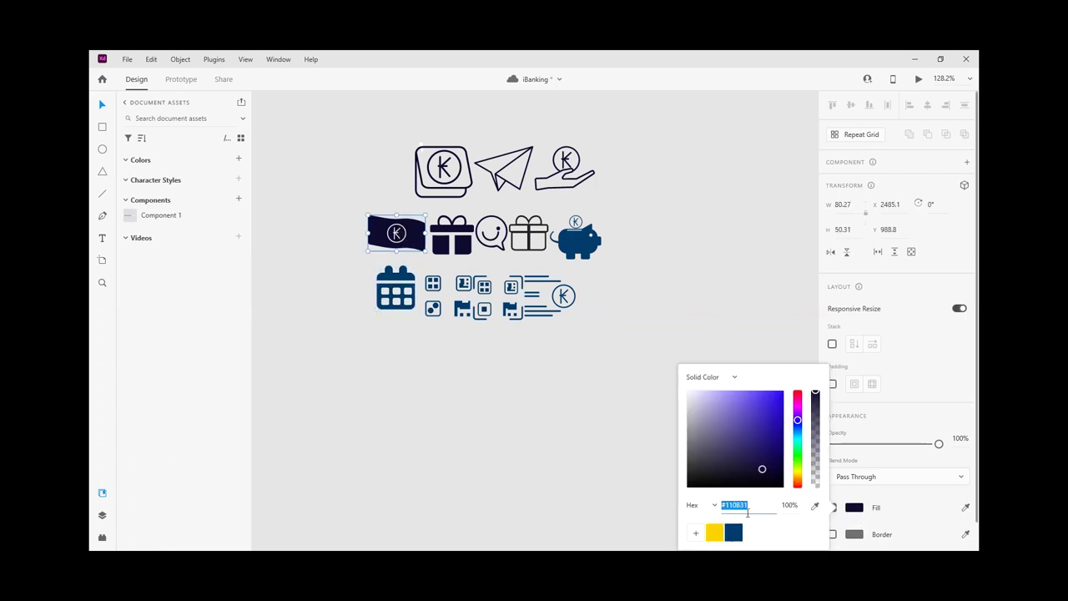
pyautogui.click(733, 532)
pyautogui.press('Tab')
pyautogui.click(846, 507)
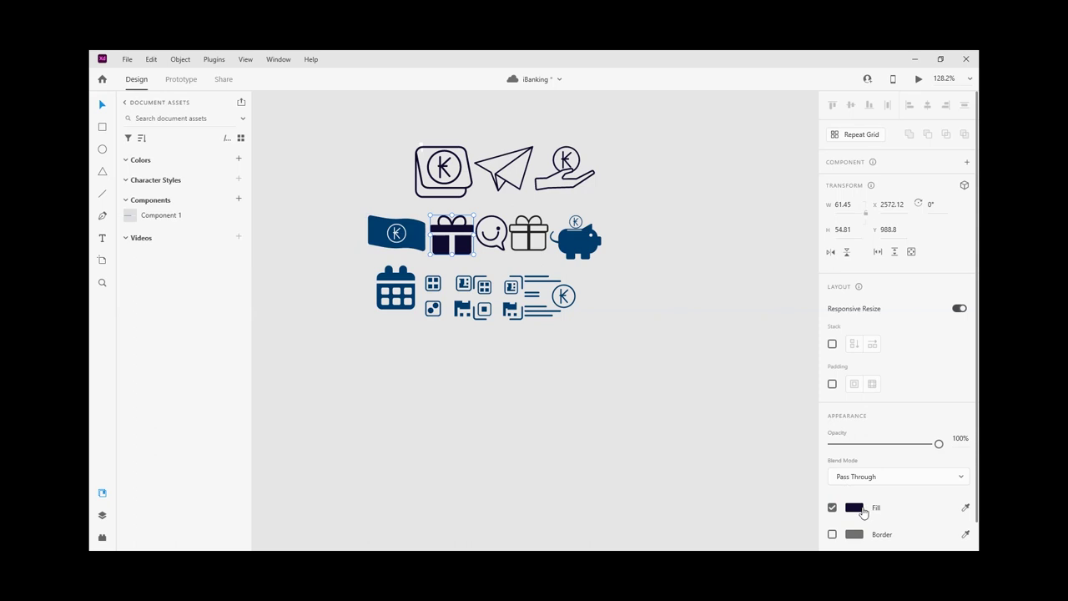
pyautogui.click(863, 511)
pyautogui.click(732, 533)
pyautogui.press('Tab')
pyautogui.click(851, 506)
pyautogui.click(733, 532)
pyautogui.press('Tab')
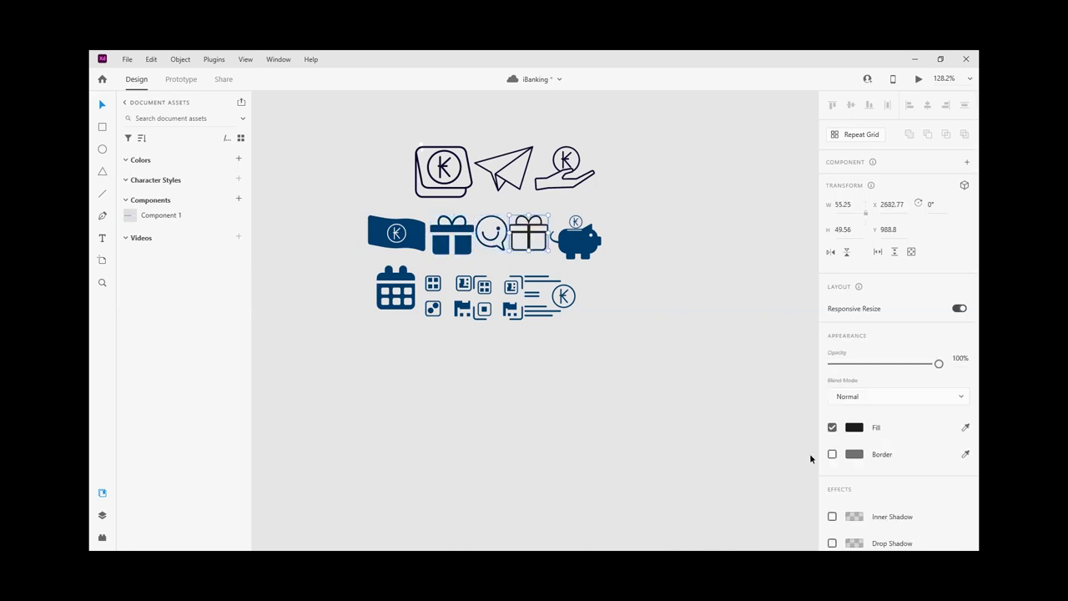
# Fill the outlined gift, hand-and-coin, paper plane and K wallet icons navy #003B6D
pyautogui.click(854, 427)
pyautogui.click(733, 502)
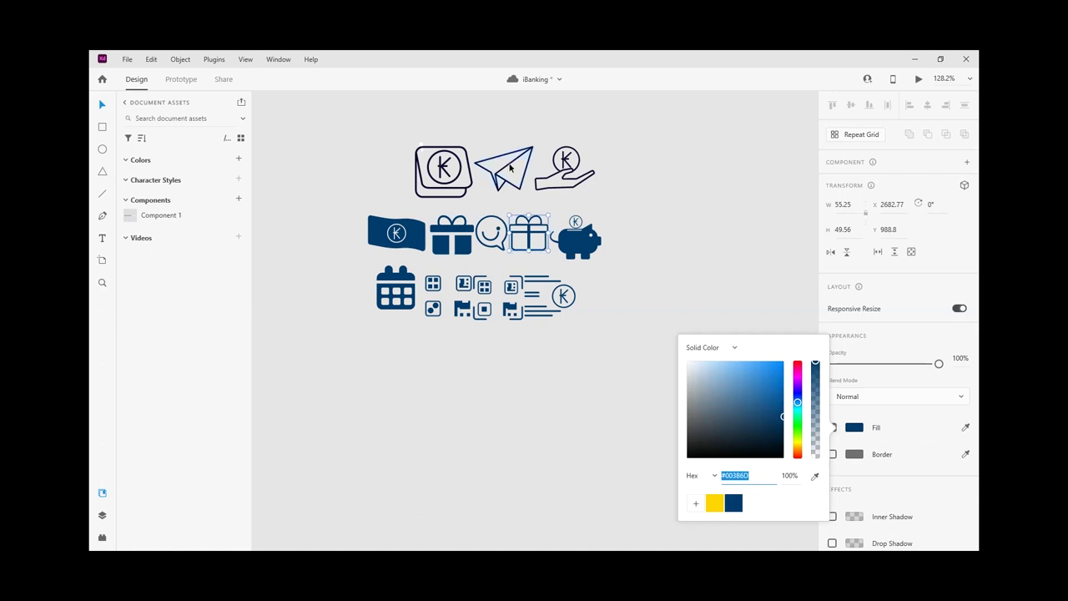
pyautogui.scroll(5, 510, 159)
pyautogui.press('Tab')
pyautogui.click(853, 507)
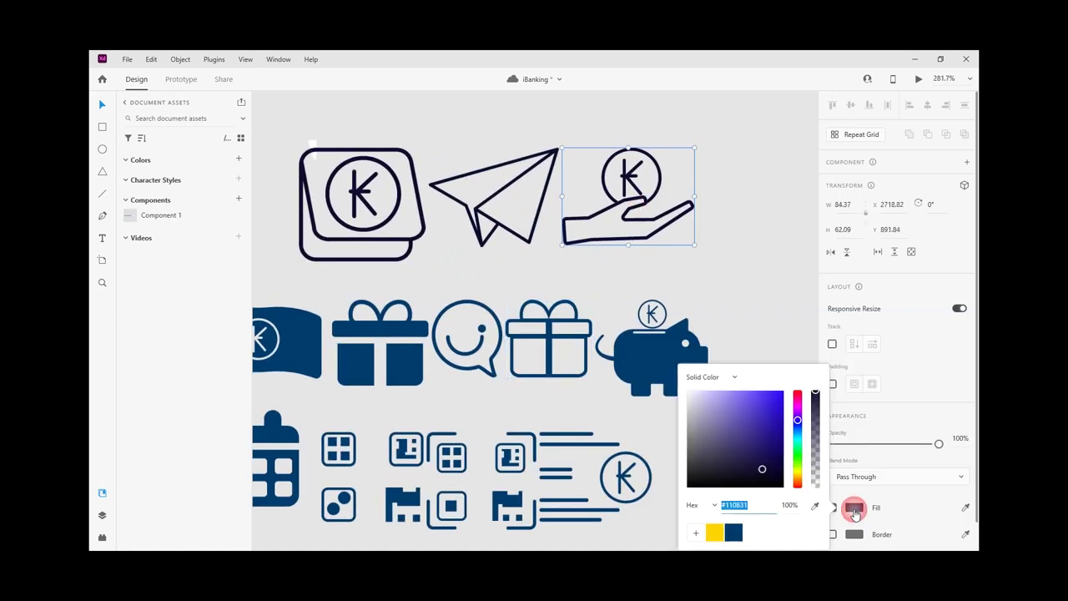
pyautogui.click(734, 532)
pyautogui.click(498, 191)
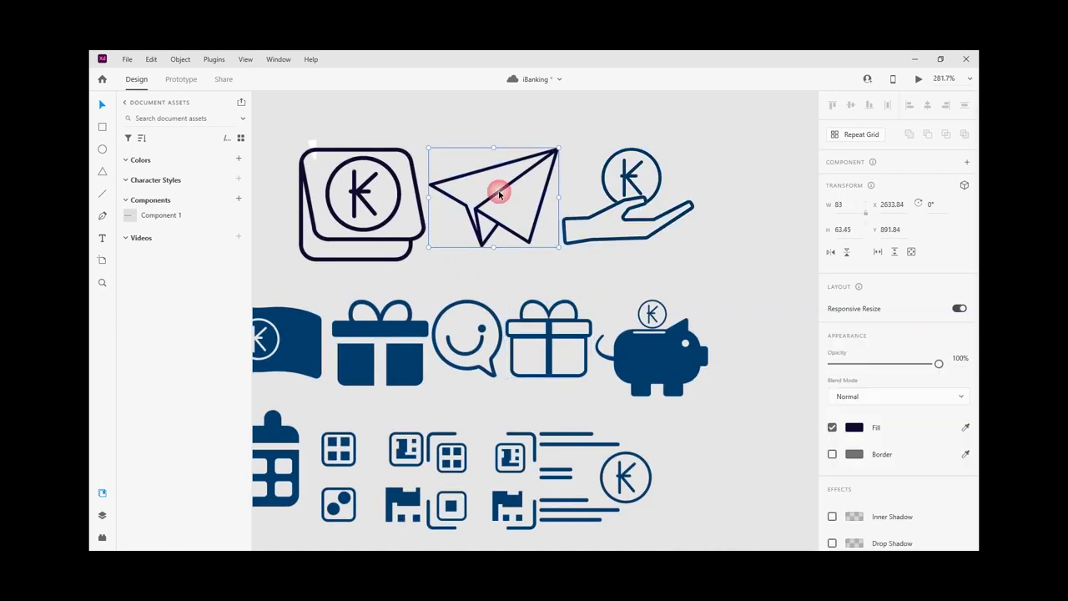
pyautogui.click(854, 427)
pyautogui.click(733, 502)
pyautogui.click(361, 200)
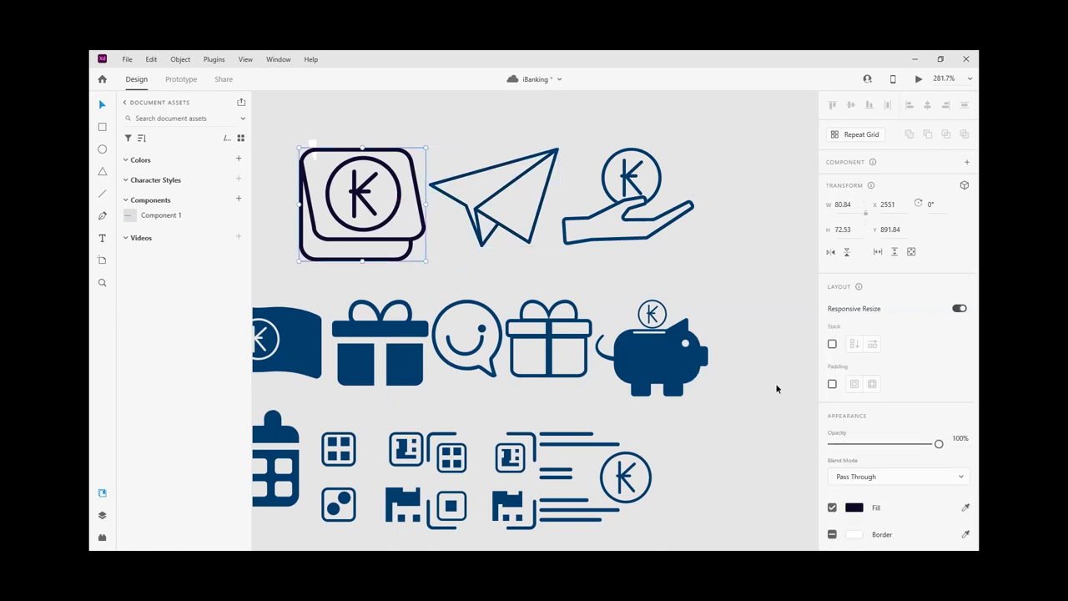
pyautogui.click(853, 507)
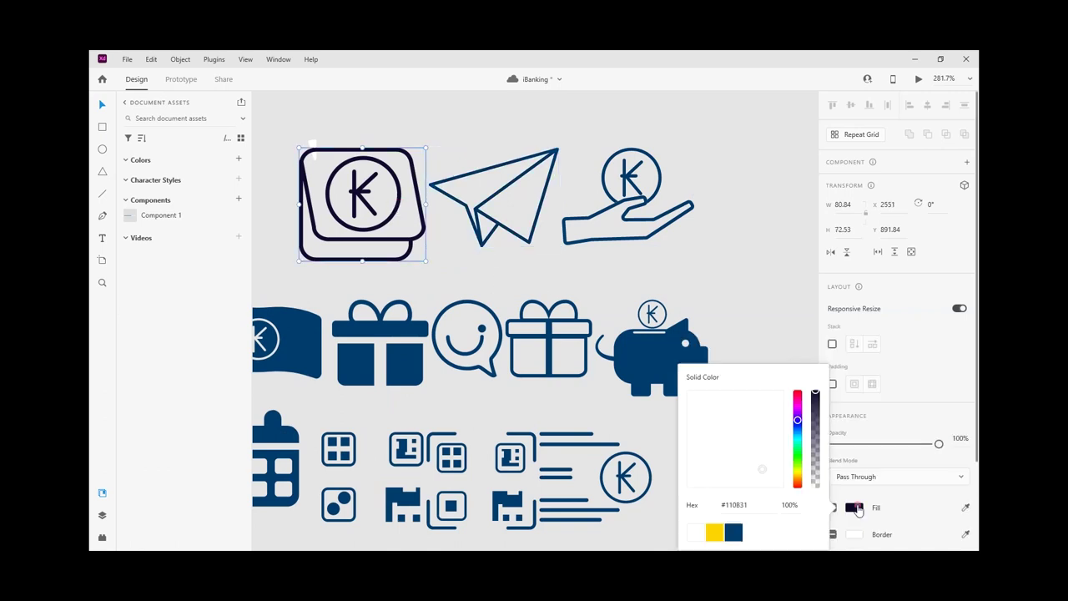
pyautogui.click(738, 532)
pyautogui.click(698, 274)
# Move the recoloured icon group down beneath the artboards
pyautogui.scroll(-8, 711, 180)
pyautogui.moveTo(734, 166); pyautogui.dragTo(521, 329)
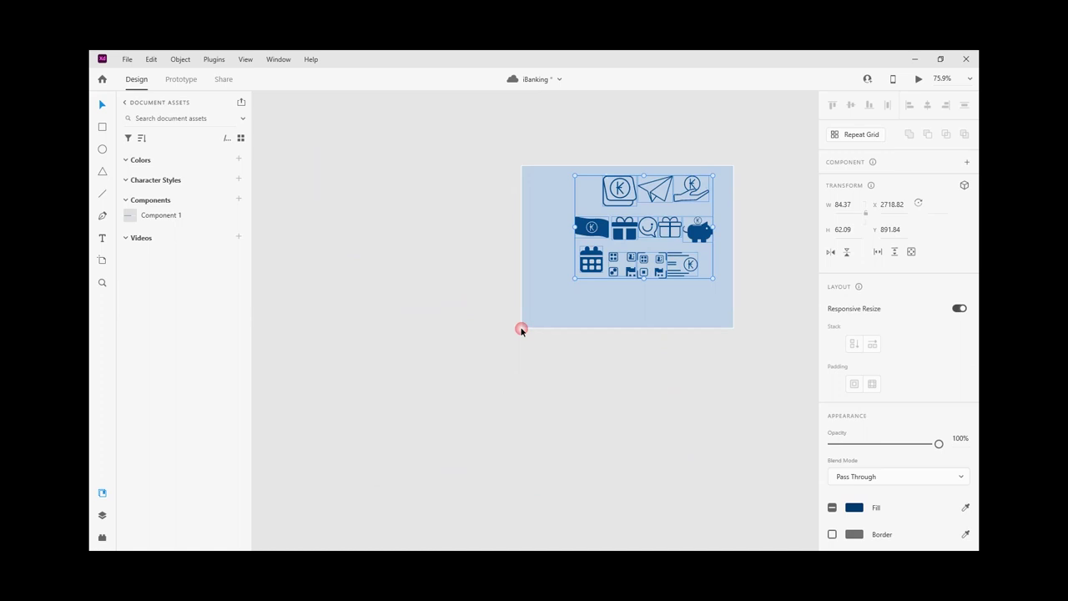
pyautogui.scroll(-5, 699, 298)
pyautogui.moveTo(670, 283); pyautogui.dragTo(523, 199)
pyautogui.scroll(5, 386, 232)
pyautogui.click(704, 316)
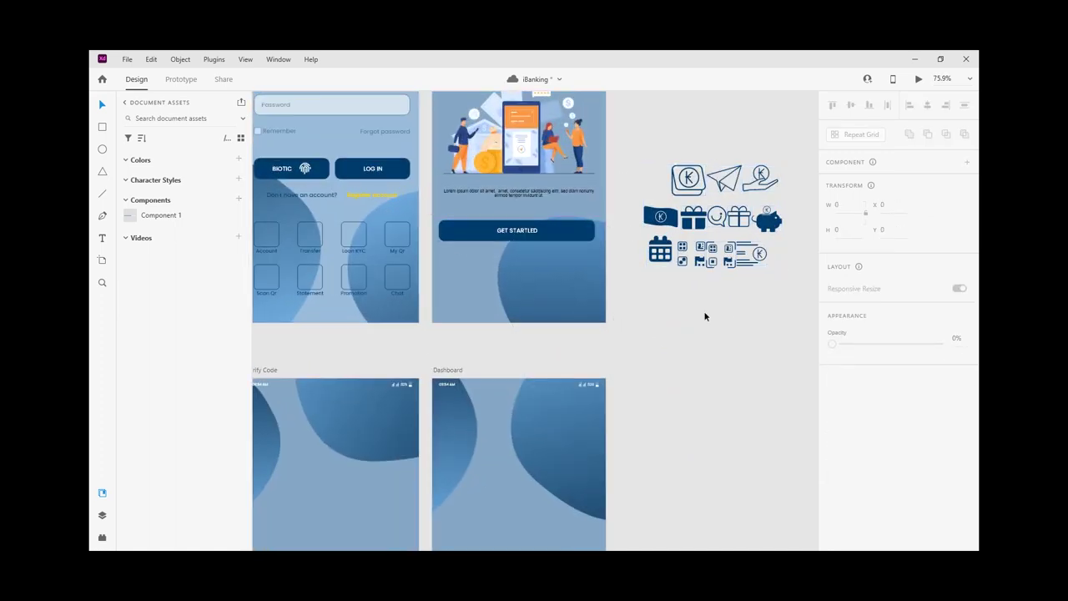
# Shift the three bottom artboards lower and place the icons just below Log In
pyautogui.scroll(-5, 648, 298)
pyautogui.moveTo(686, 328); pyautogui.dragTo(386, 422)
pyautogui.moveTo(408, 200); pyautogui.dragTo(408, 324)
pyautogui.scroll(3, 661, 216)
pyautogui.click(768, 203)
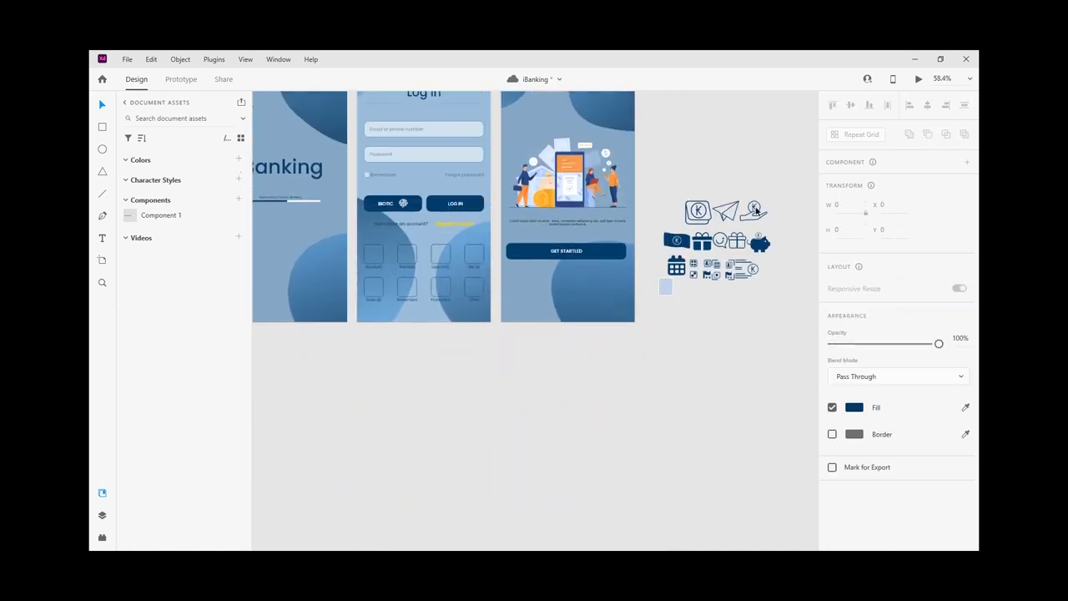
pyautogui.moveTo(768, 202); pyautogui.dragTo(351, 392)
pyautogui.click(348, 397)
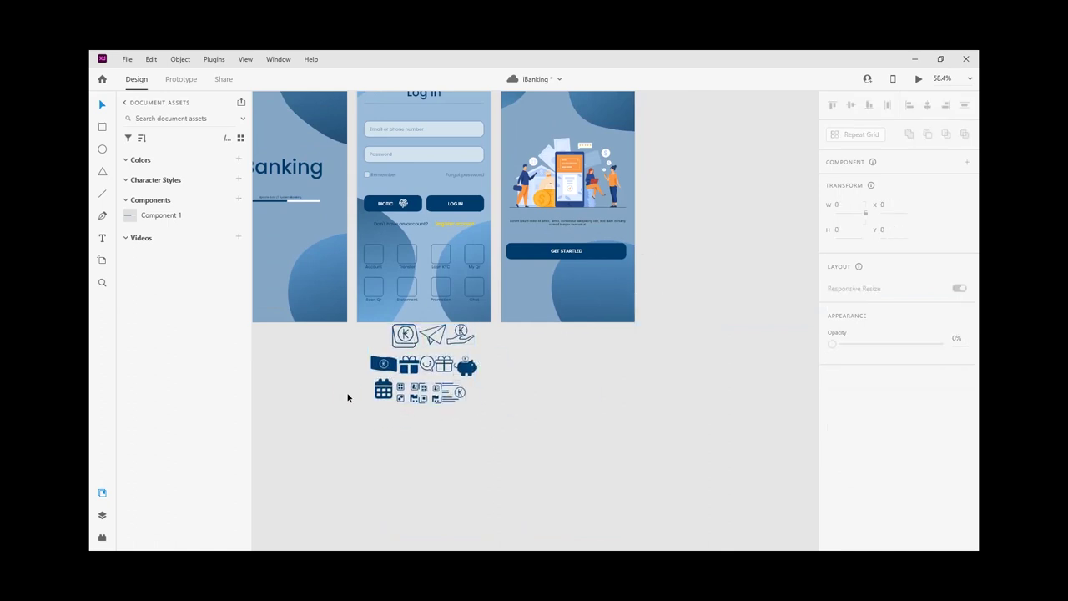
pyautogui.scroll(4, 351, 389)
# Drop the K wallet icon into the Account tile and delete the stray small white shape
pyautogui.moveTo(436, 335); pyautogui.dragTo(383, 158)
pyautogui.scroll(5, 397, 167)
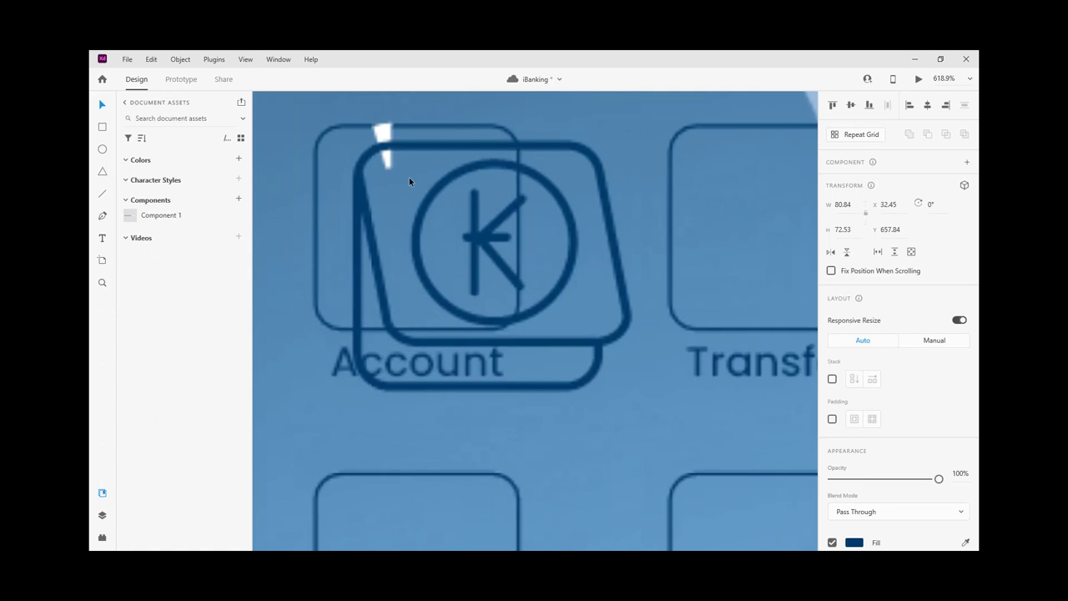
pyautogui.scroll(2, 396, 184)
pyautogui.doubleClick(383, 189)
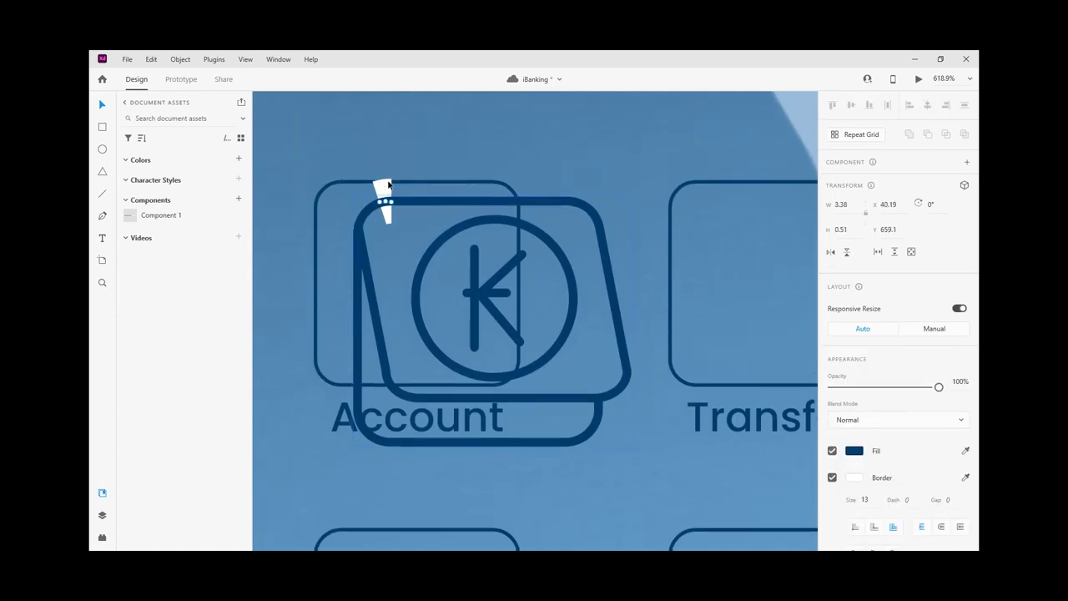
pyautogui.click(386, 189)
pyautogui.moveTo(386, 189); pyautogui.dragTo(369, 181)
pyautogui.press('Delete')
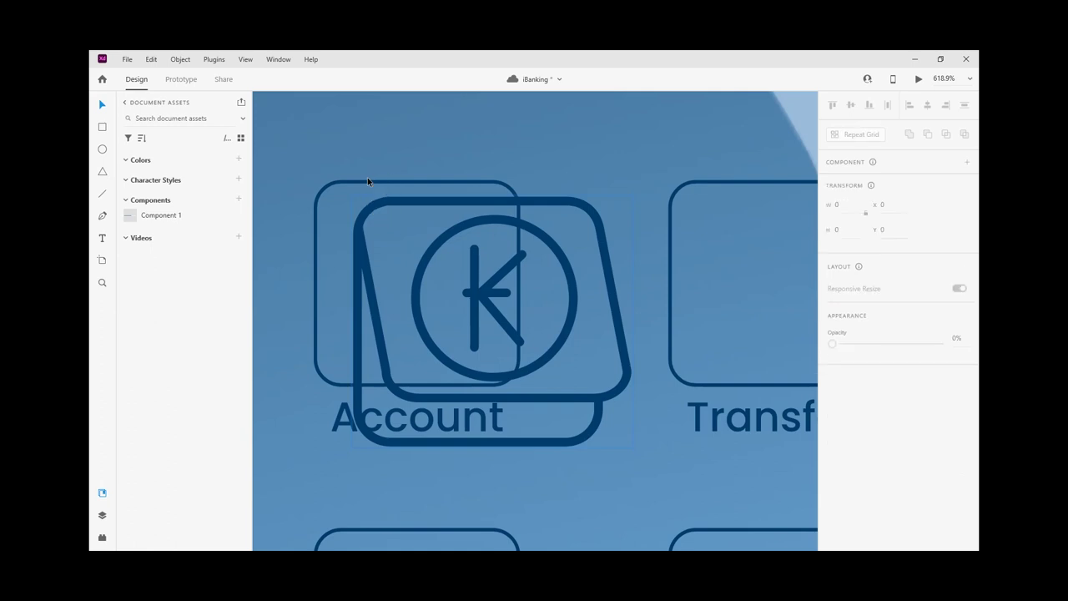
# Shrink the K wallet icon to fit the Account tile and centre it
pyautogui.click(372, 215)
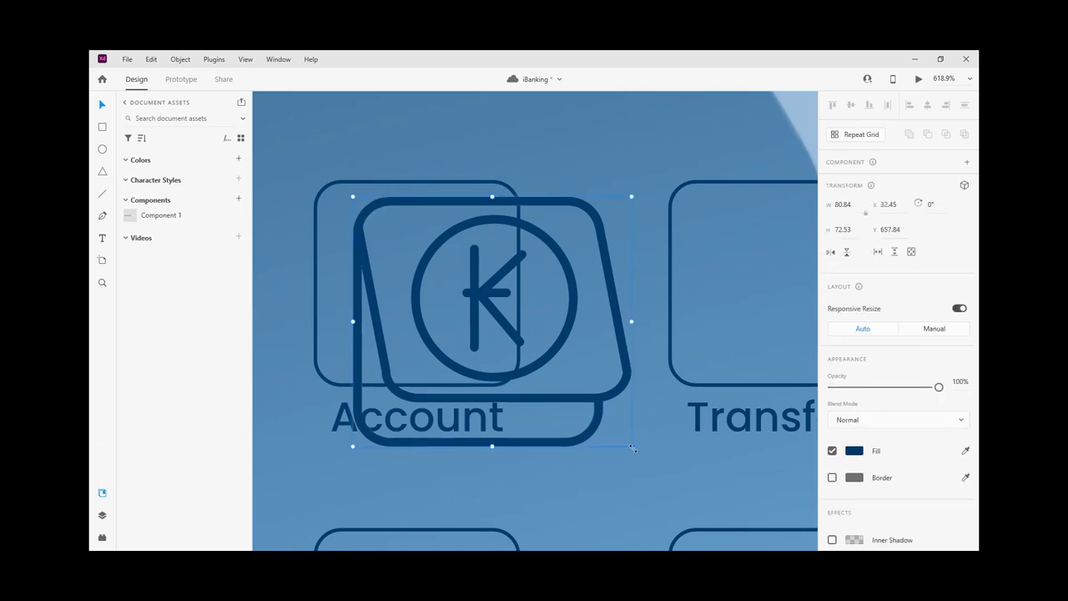
pyautogui.moveTo(633, 449); pyautogui.dragTo(527, 377)
pyautogui.hotkey('ctrl', 'z')
pyautogui.click(572, 167)
pyautogui.click(555, 248)
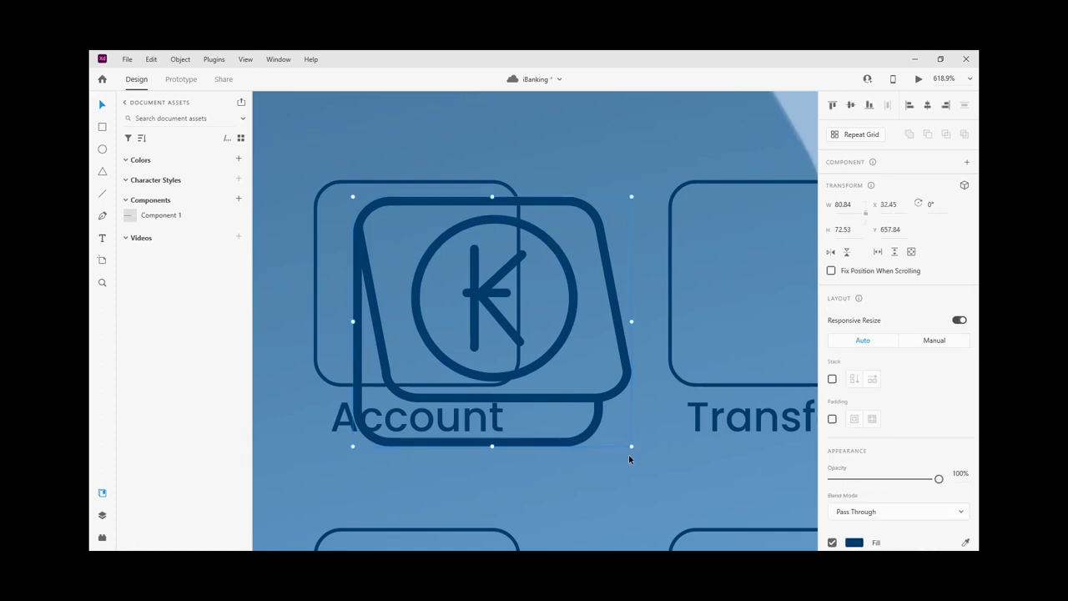
pyautogui.moveTo(631, 446); pyautogui.dragTo(501, 340)
pyautogui.moveTo(425, 249); pyautogui.dragTo(414, 268)
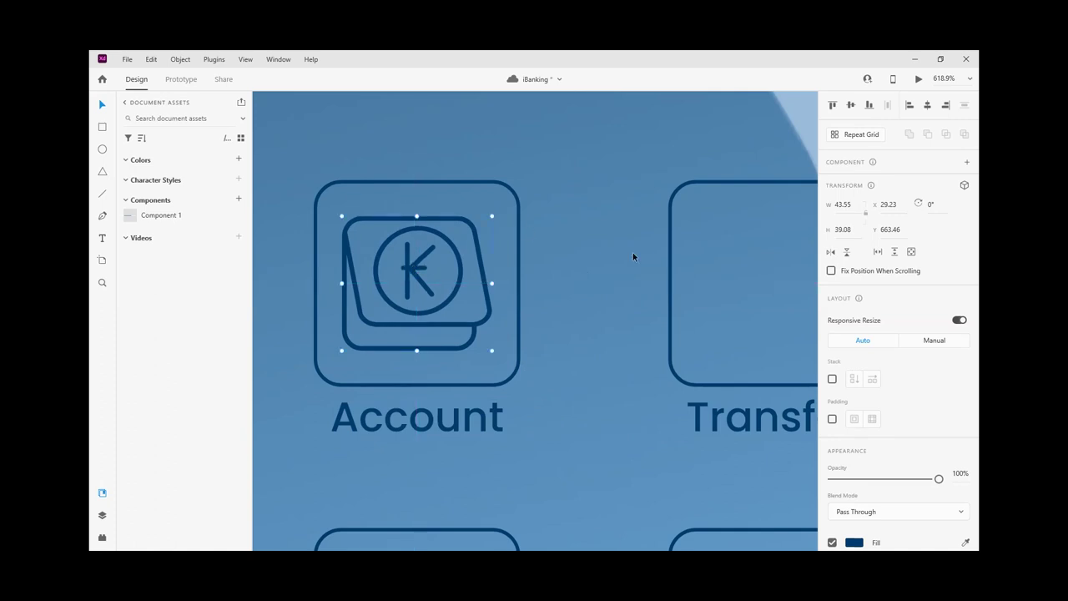
pyautogui.click(633, 257)
# Place the paper plane icon in the Transfer tile, sized and centred
pyautogui.scroll(-8, 360, 191)
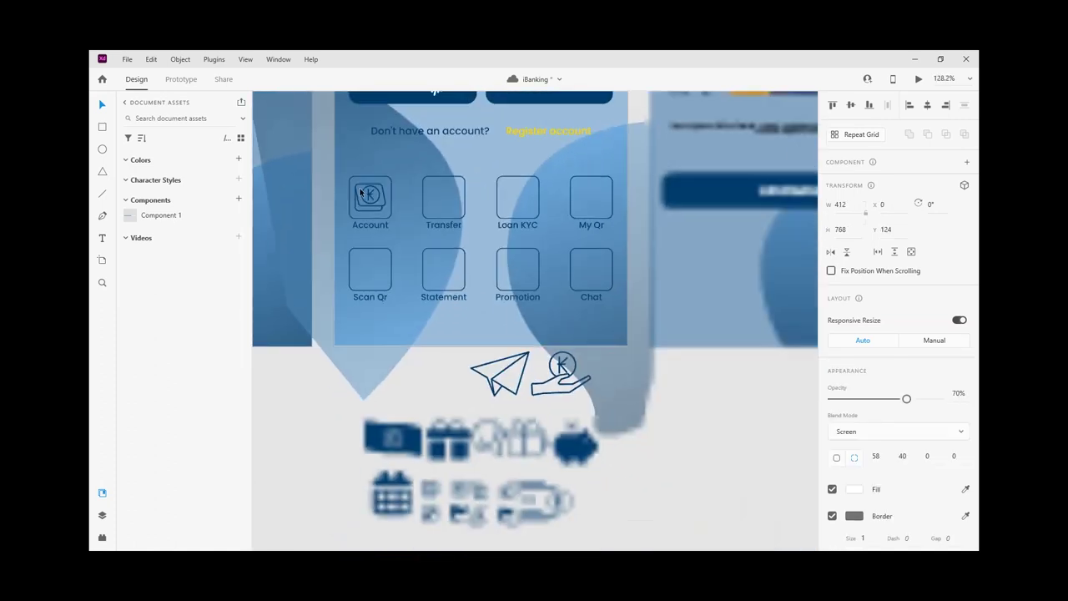
pyautogui.moveTo(493, 384); pyautogui.dragTo(436, 205)
pyautogui.scroll(6, 441, 203)
pyautogui.moveTo(531, 198); pyautogui.dragTo(472, 243)
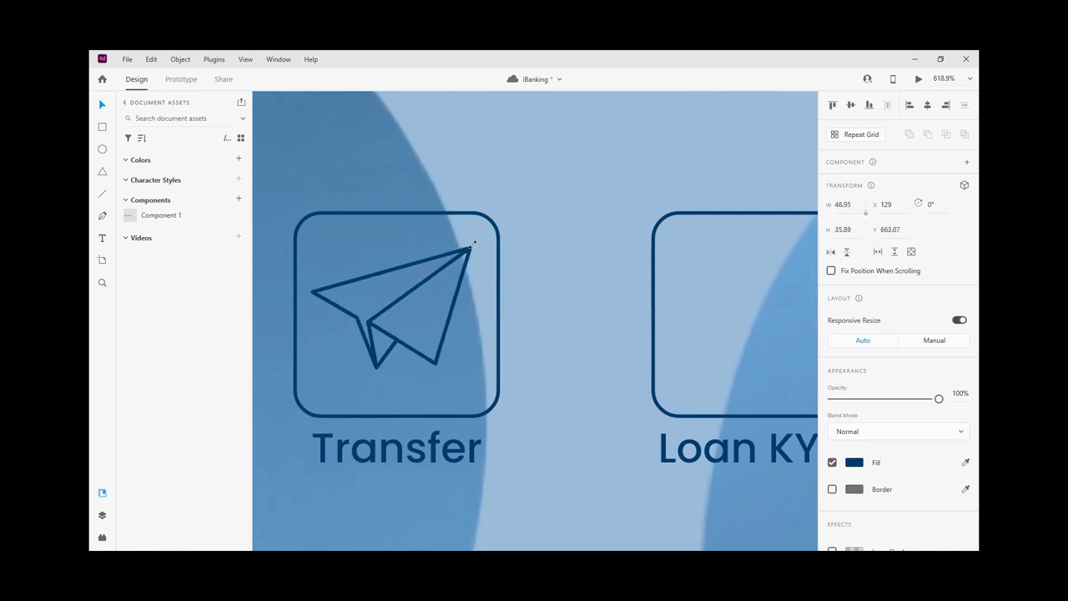
pyautogui.moveTo(432, 280); pyautogui.dragTo(438, 284)
pyautogui.moveTo(316, 252); pyautogui.dragTo(304, 248)
pyautogui.moveTo(476, 248); pyautogui.dragTo(483, 245)
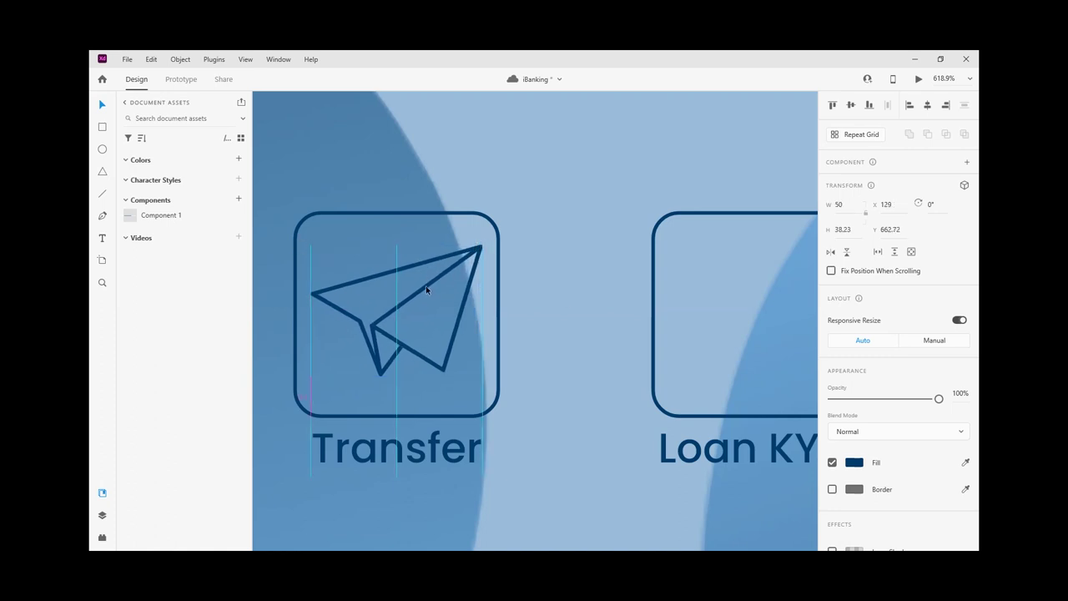
pyautogui.moveTo(426, 286); pyautogui.dragTo(427, 291)
pyautogui.scroll(-5, 496, 219)
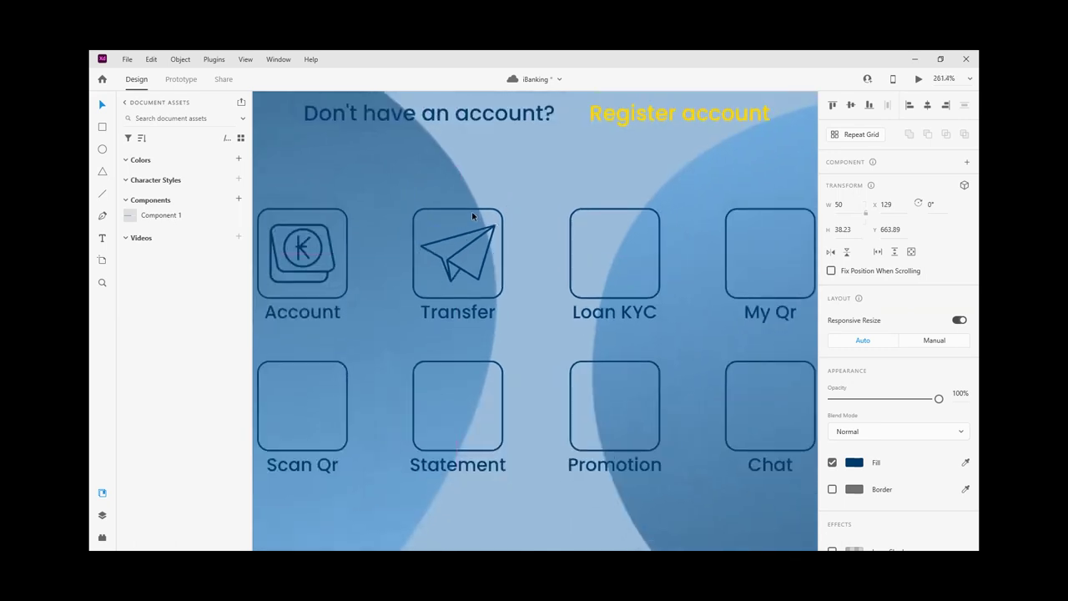
pyautogui.moveTo(491, 219); pyautogui.dragTo(482, 229)
# Move the hand-and-coin icon into Loan KYC, scaled to 49.98×36.78 and centred
pyautogui.scroll(-5, 450, 269)
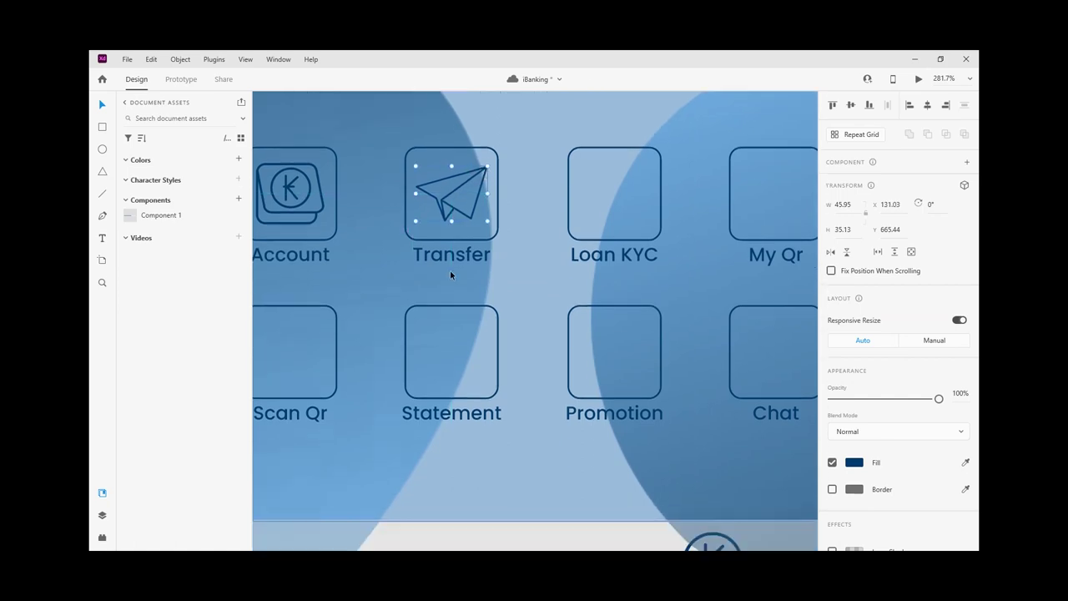
pyautogui.scroll(-1, 449, 340)
pyautogui.click(523, 398)
pyautogui.moveTo(523, 398); pyautogui.dragTo(486, 225)
pyautogui.scroll(8, 518, 200)
pyautogui.moveTo(583, 155); pyautogui.dragTo(501, 206)
pyautogui.moveTo(434, 249); pyautogui.dragTo(447, 208)
pyautogui.moveTo(517, 171); pyautogui.dragTo(503, 182)
pyautogui.moveTo(441, 216); pyautogui.dragTo(441, 214)
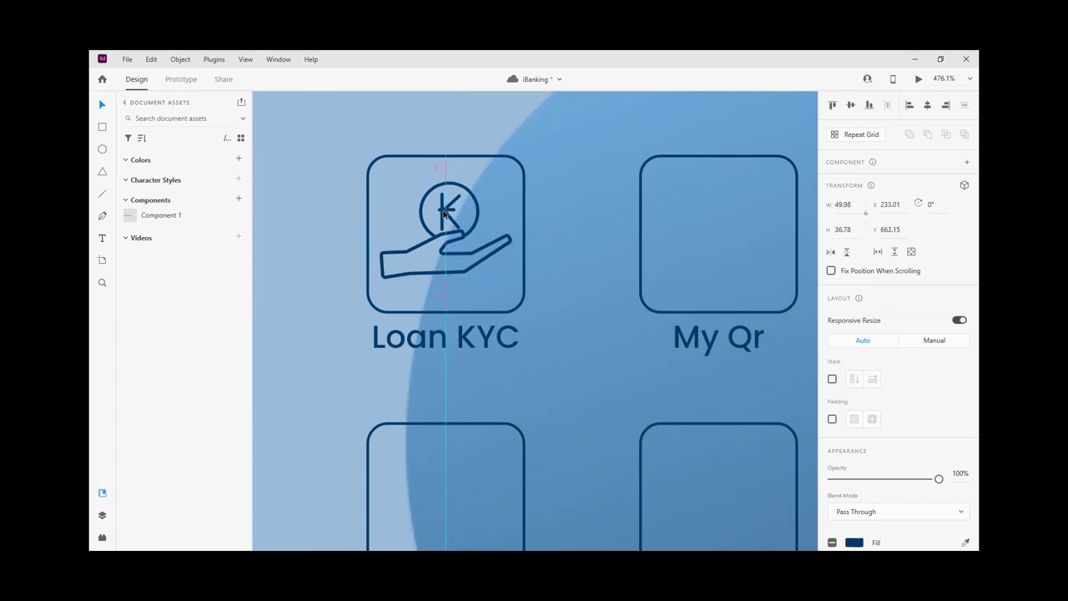
pyautogui.scroll(-10, 442, 227)
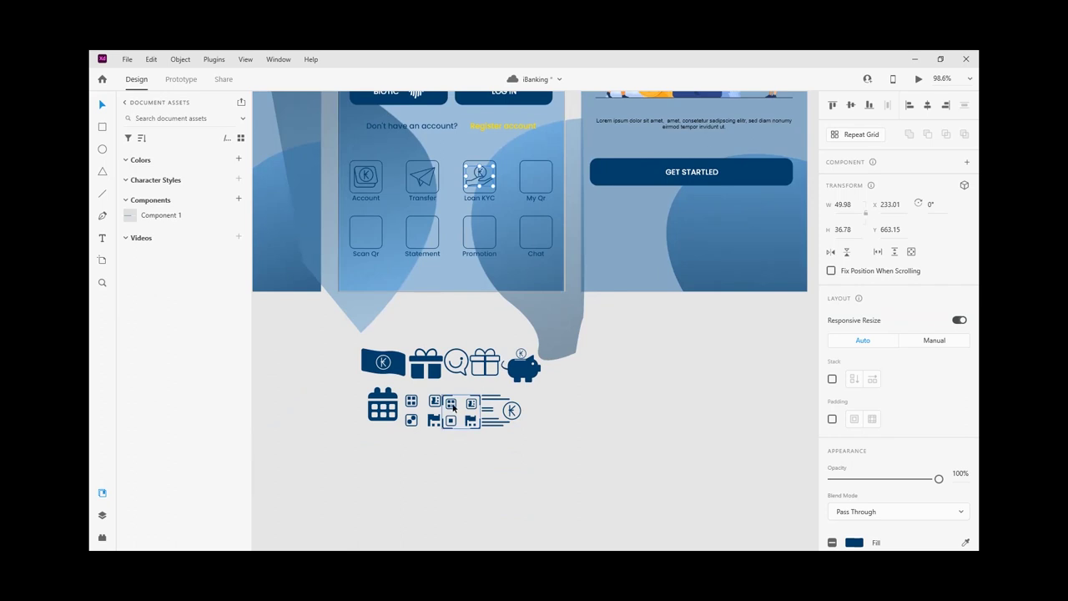
# Place QR icons in the My Qr and Scan Qr tiles, sized to fit
pyautogui.moveTo(434, 403); pyautogui.dragTo(465, 232)
pyautogui.scroll(10, 560, 167)
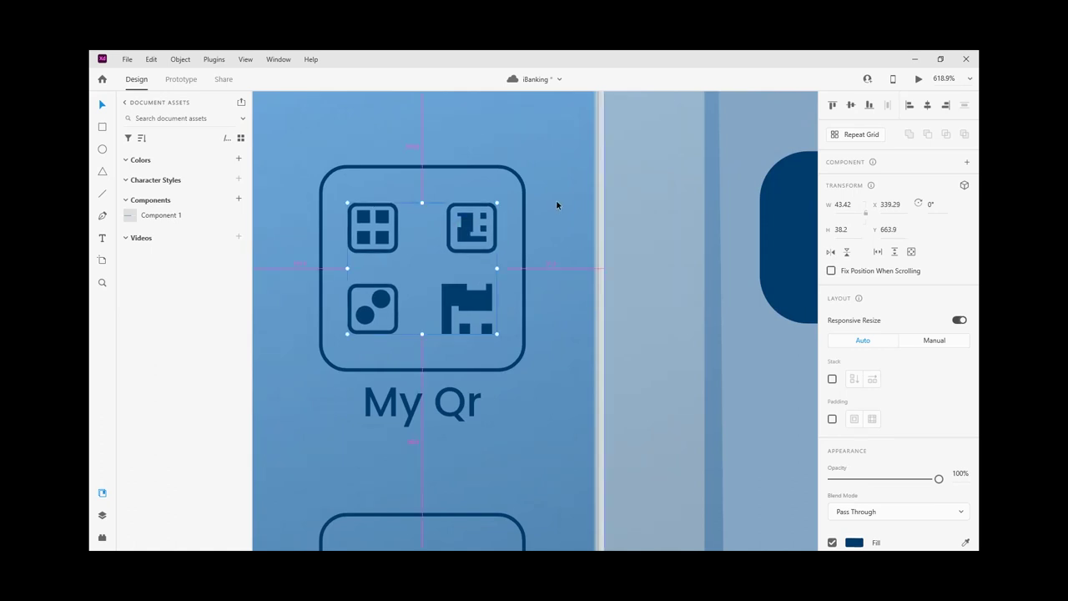
pyautogui.click(477, 222)
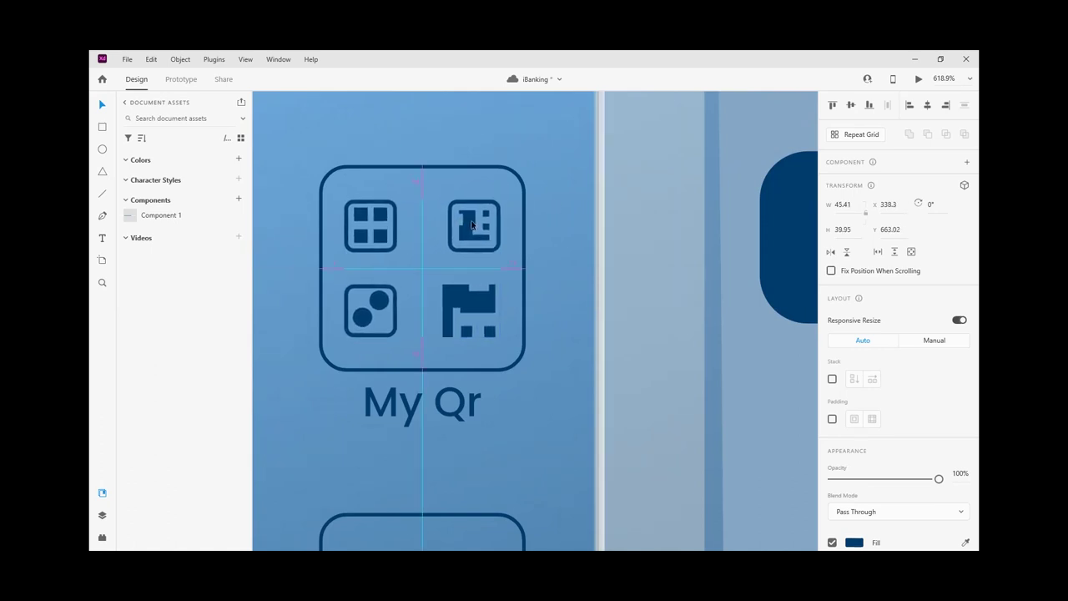
pyautogui.scroll(-10, 477, 222)
pyautogui.moveTo(465, 411); pyautogui.dragTo(377, 234)
pyautogui.scroll(8, 377, 233)
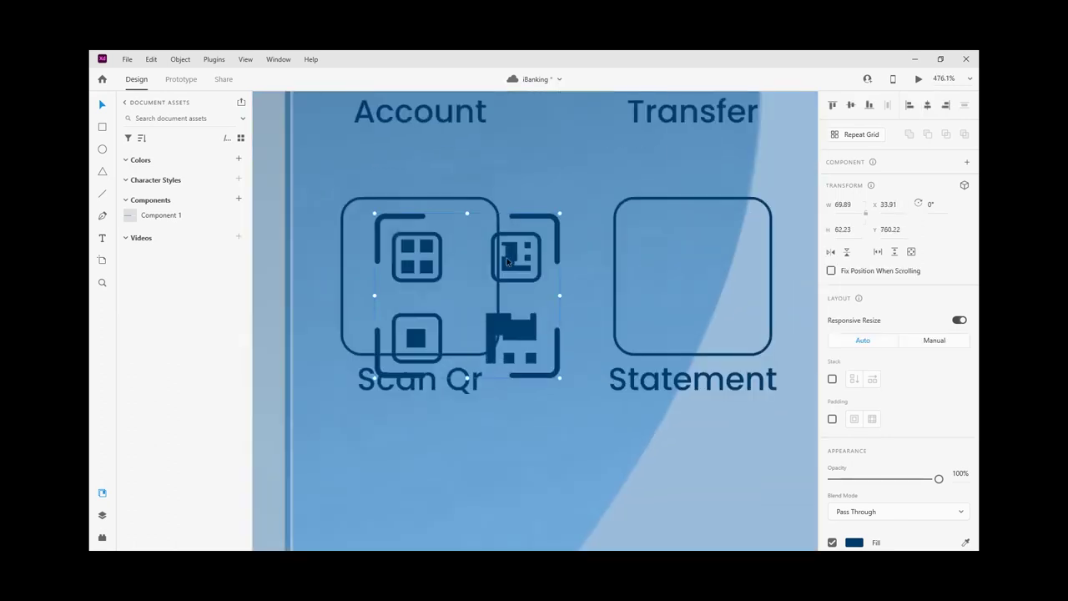
pyautogui.moveTo(559, 213); pyautogui.dragTo(420, 235)
pyautogui.moveTo(454, 307); pyautogui.dragTo(486, 342)
pyautogui.moveTo(449, 299); pyautogui.dragTo(447, 306)
# Drop the statement icon into the Statement tile and size it to fill
pyautogui.scroll(-5, 384, 287)
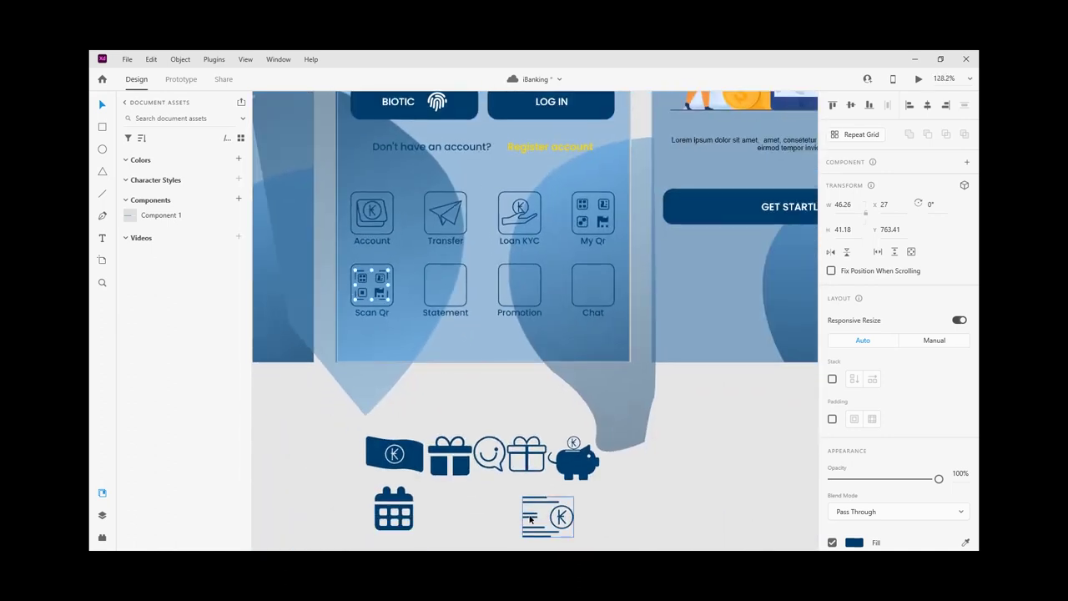
pyautogui.moveTo(561, 517); pyautogui.dragTo(466, 292)
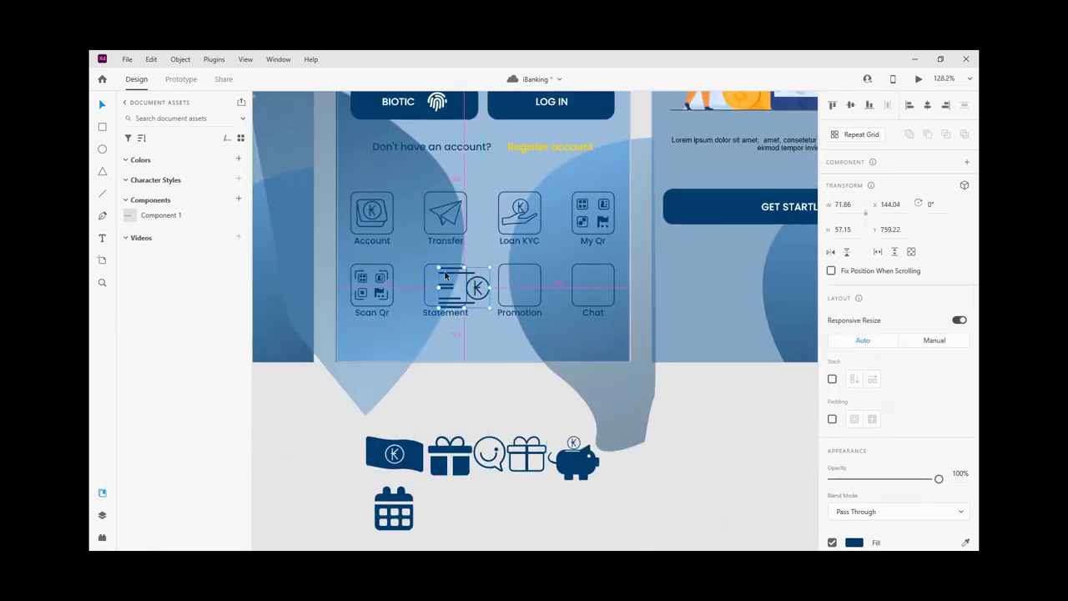
pyautogui.scroll(5, 455, 288)
pyautogui.moveTo(608, 258); pyautogui.dragTo(512, 364)
pyautogui.moveTo(481, 317); pyautogui.dragTo(480, 323)
# Put the outline gift icon in the Promotion tile, centred and sized
pyautogui.scroll(-6, 481, 325)
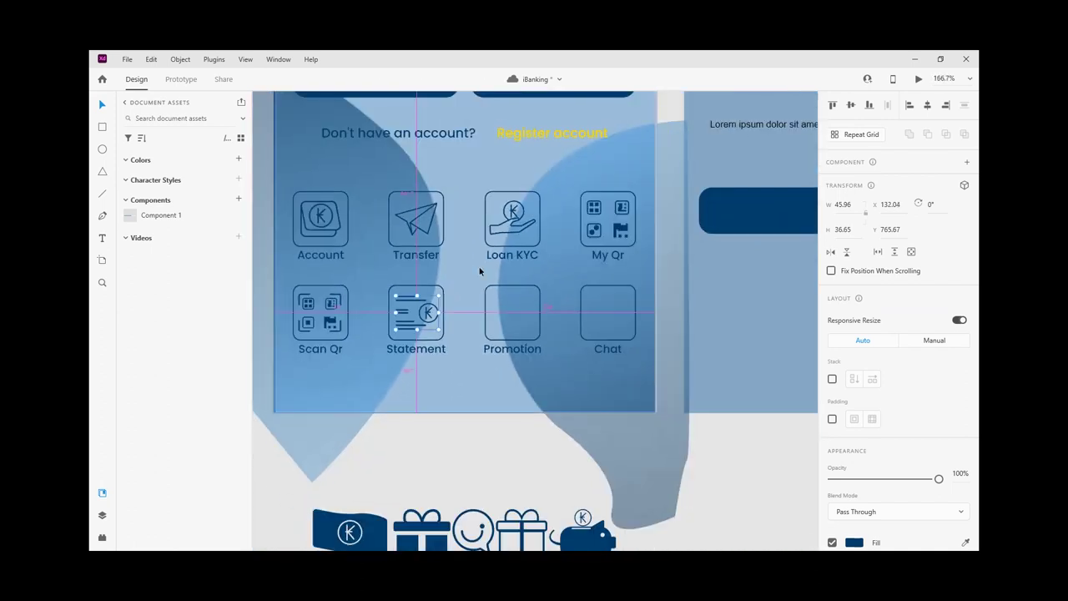
pyautogui.moveTo(449, 484); pyautogui.dragTo(625, 442)
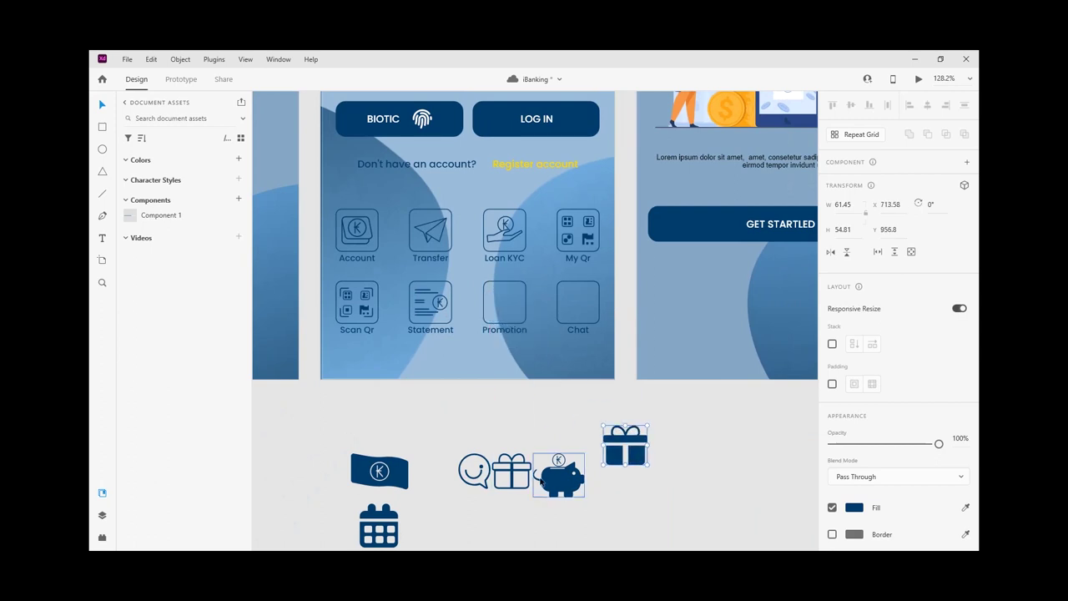
pyautogui.moveTo(512, 471); pyautogui.dragTo(478, 310)
pyautogui.scroll(10, 504, 307)
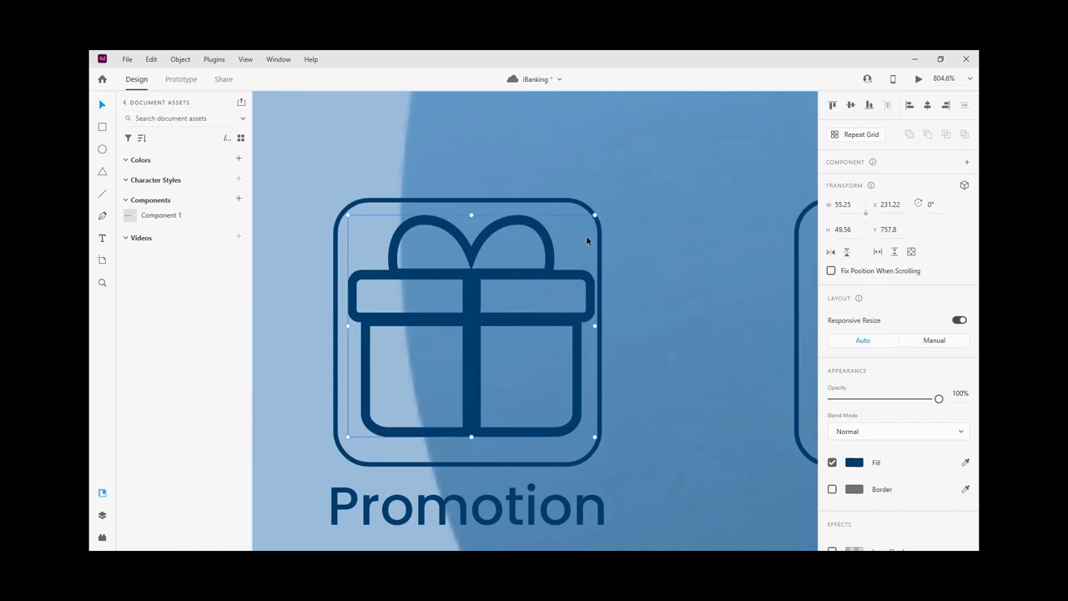
pyautogui.moveTo(597, 213); pyautogui.dragTo(564, 242)
pyautogui.moveTo(466, 310); pyautogui.dragTo(472, 316)
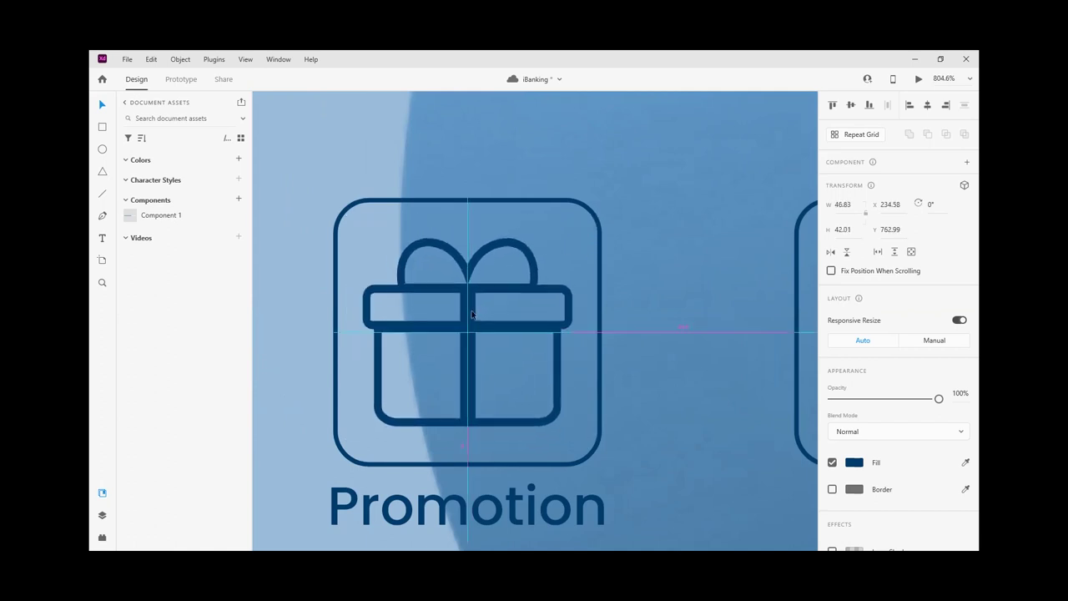
pyautogui.moveTo(571, 427); pyautogui.dragTo(579, 432)
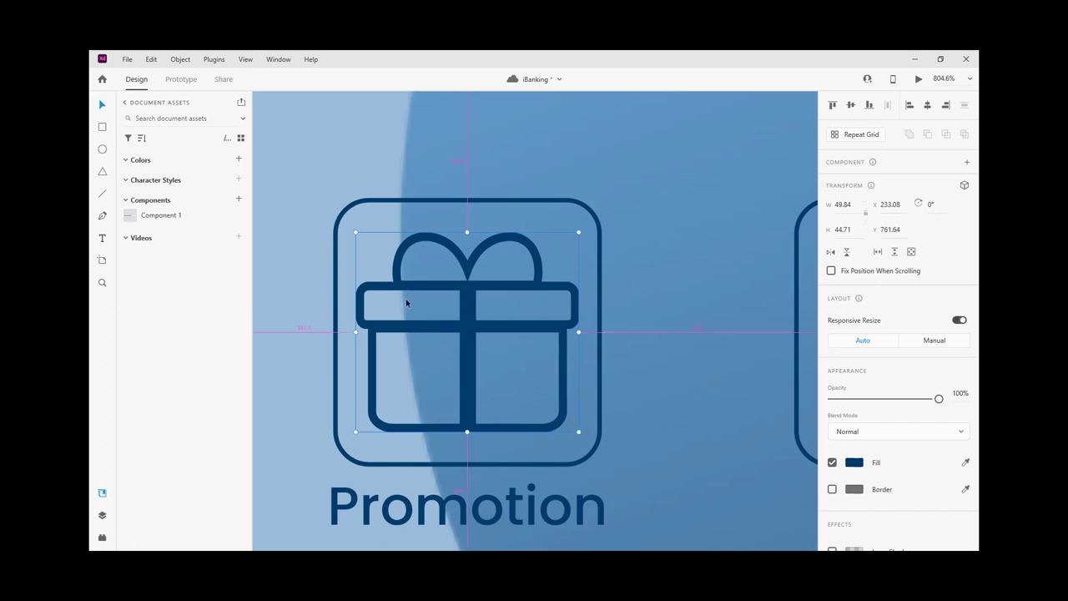
# Place the smiley icon in the Chat tile, shrunk and aligned
pyautogui.hotkey('ctrl', '0')
pyautogui.moveTo(449, 409); pyautogui.dragTo(529, 280)
pyautogui.scroll(8, 538, 278)
pyautogui.moveTo(425, 286); pyautogui.dragTo(448, 260)
pyautogui.scroll(-4, 500, 246)
pyautogui.moveTo(502, 215); pyautogui.dragTo(501, 221)
pyautogui.moveTo(477, 259); pyautogui.dragTo(478, 256)
pyautogui.scroll(-5, 515, 236)
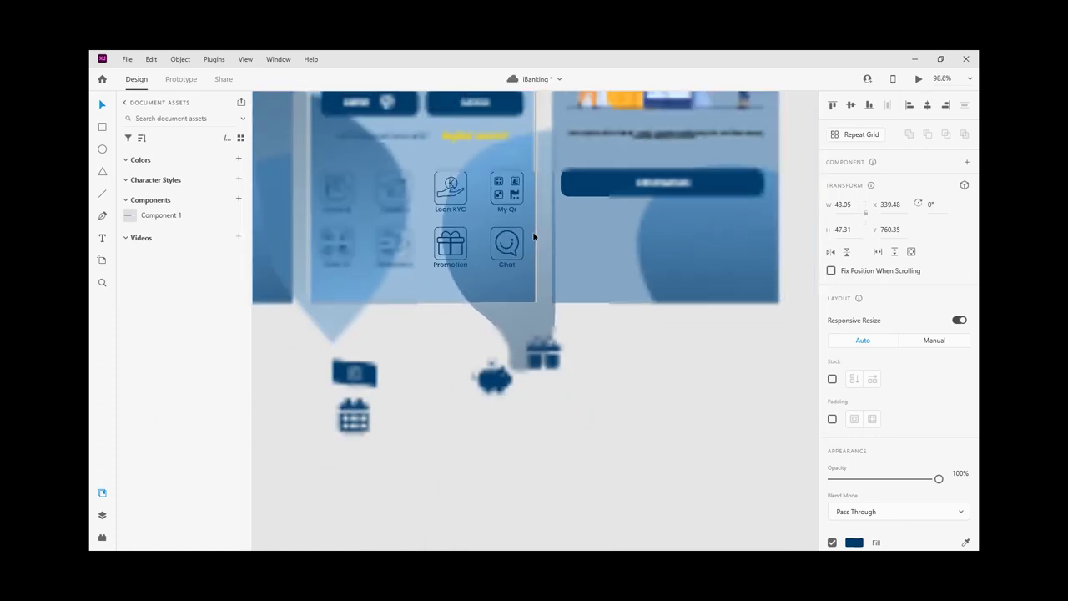
# Regroup the spare icons: piggy bank beside the money icon, gift below it
pyautogui.click(507, 403)
pyautogui.moveTo(501, 344); pyautogui.dragTo(441, 342)
pyautogui.moveTo(534, 332); pyautogui.dragTo(427, 382)
# Move the Sign Up, Verify Code and Dashboard artboards up beside Get Start
pyautogui.press('Escape')
pyautogui.scroll(5, 434, 376)
pyautogui.scroll(-6, 500, 377)
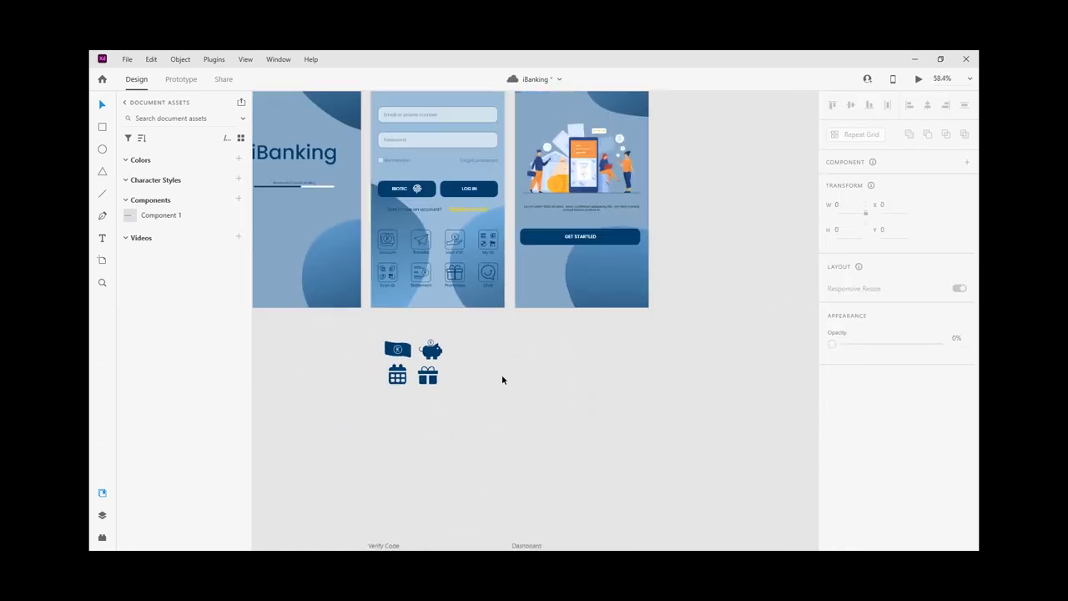
pyautogui.scroll(3, 422, 324)
pyautogui.scroll(-8, 421, 323)
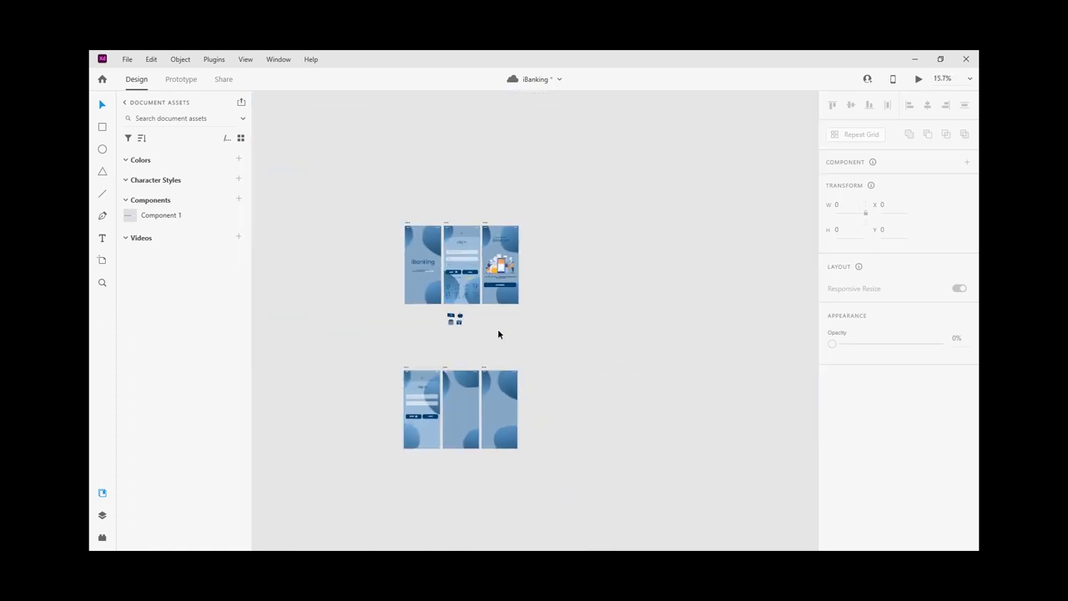
pyautogui.scroll(3, 427, 419)
pyautogui.moveTo(367, 313); pyautogui.dragTo(652, 497)
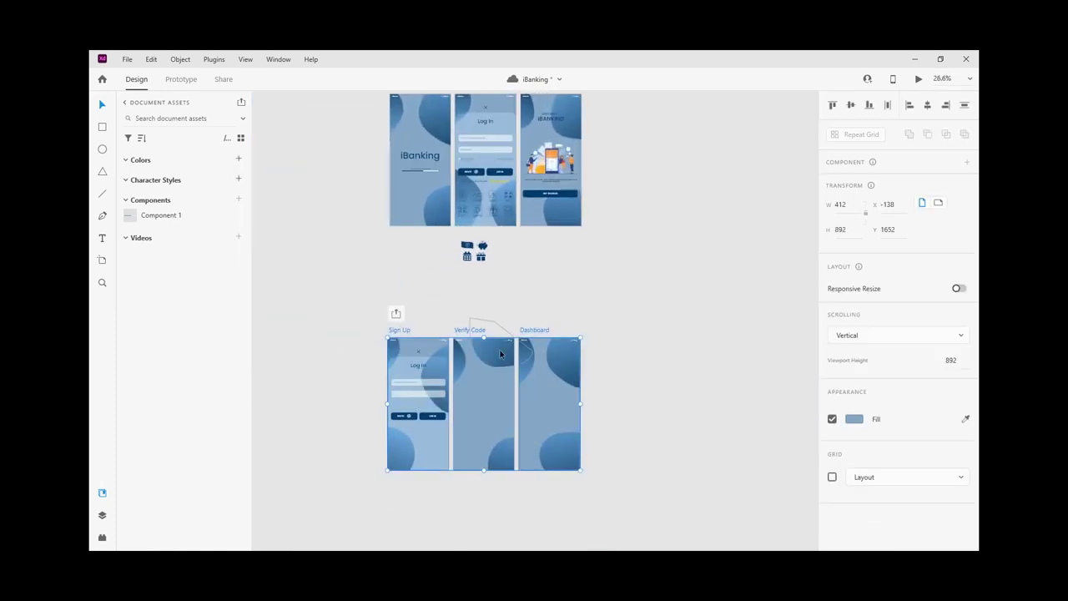
pyautogui.moveTo(401, 332); pyautogui.dragTo(600, 143)
pyautogui.click(623, 339)
# Change the Sign Up screen's Log In heading to 'Register'
pyautogui.scroll(3, 636, 195)
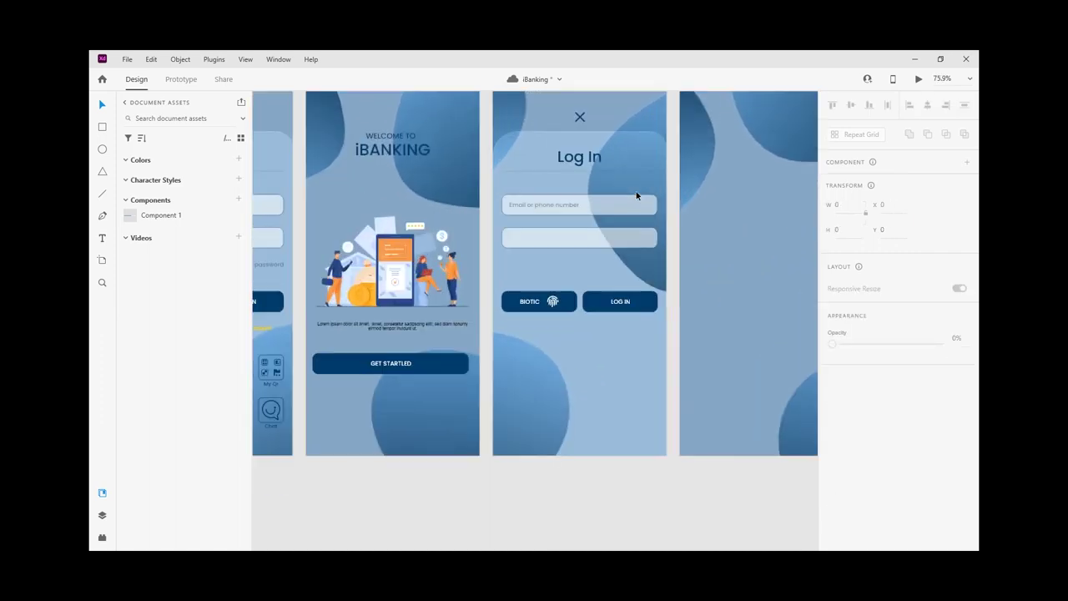
pyautogui.scroll(2, 646, 179)
pyautogui.scroll(-2, 666, 213)
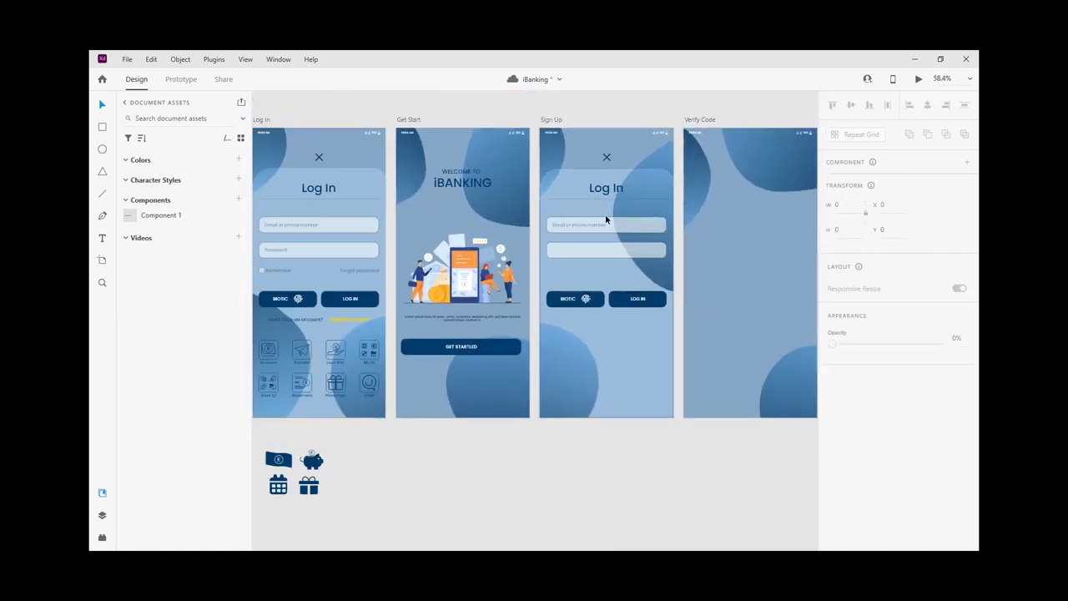
pyautogui.scroll(3, 605, 213)
pyautogui.scroll(-2, 417, 312)
pyautogui.scroll(-2, 433, 300)
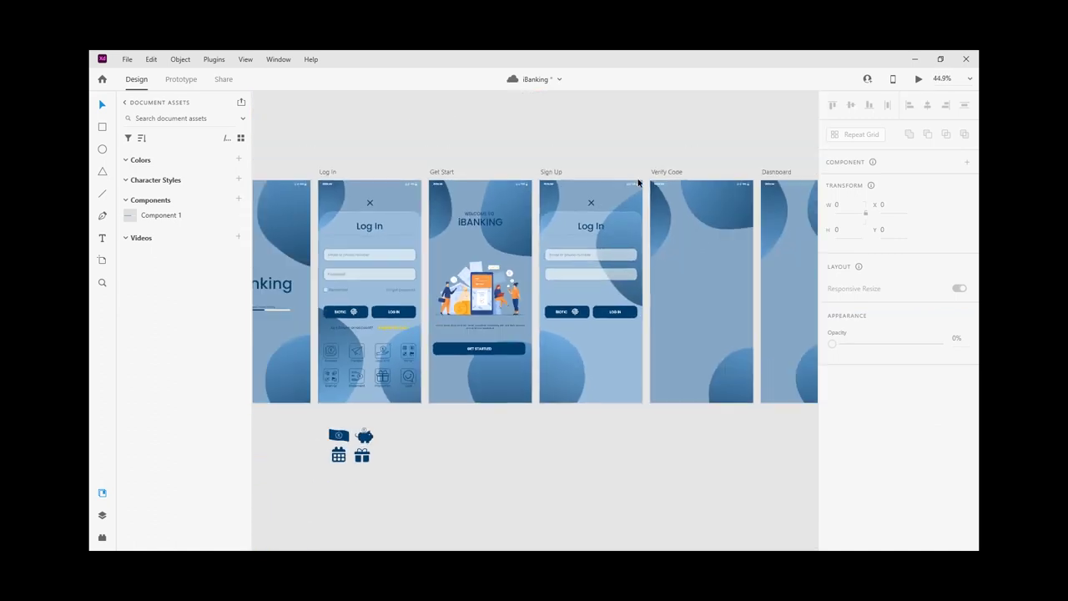
pyautogui.scroll(5, 539, 285)
pyautogui.scroll(1, 539, 285)
pyautogui.doubleClick(467, 274)
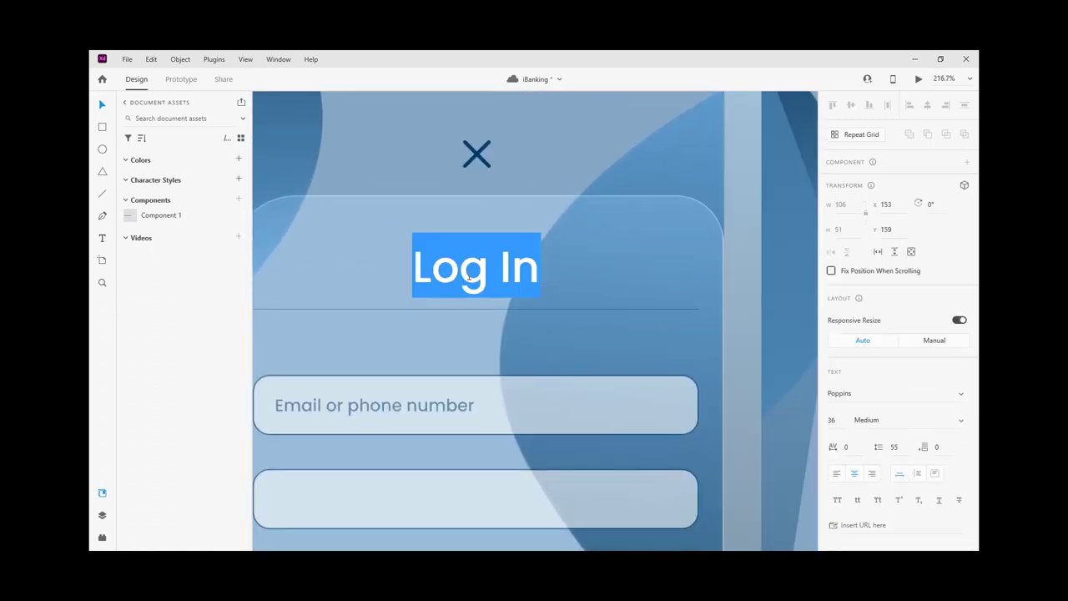
pyautogui.write('Regis')
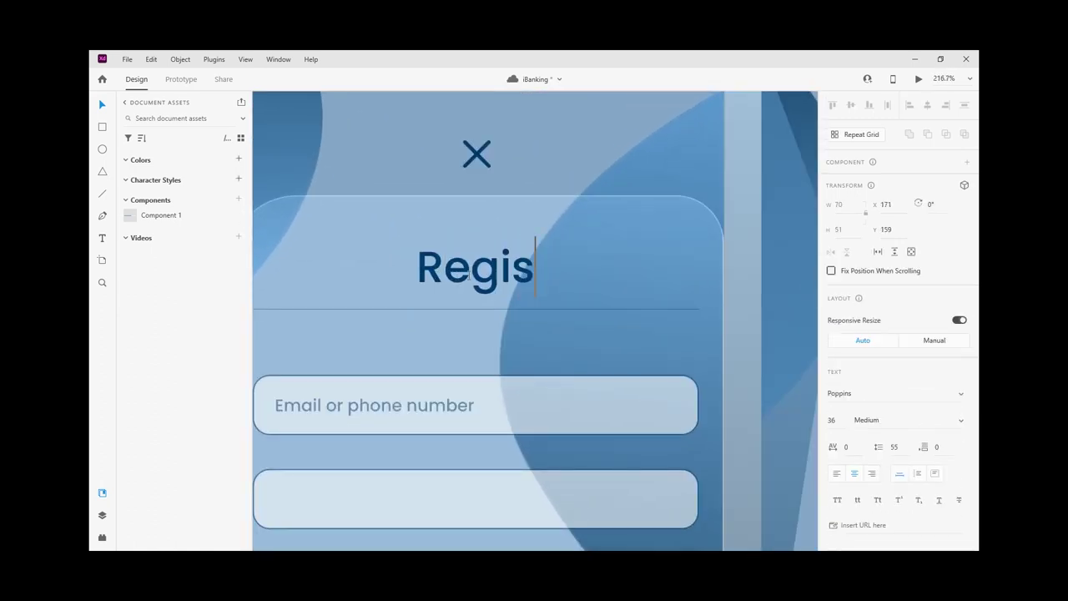
pyautogui.write('ter')
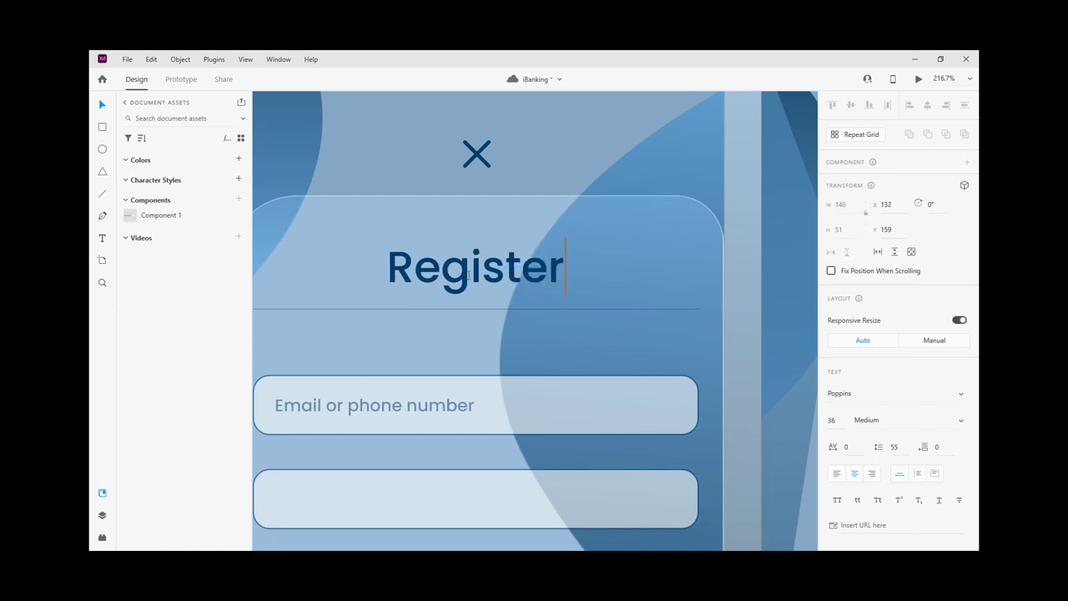
pyautogui.press('Escape')
pyautogui.scroll(-5, 676, 164)
pyautogui.scroll(-5, 493, 237)
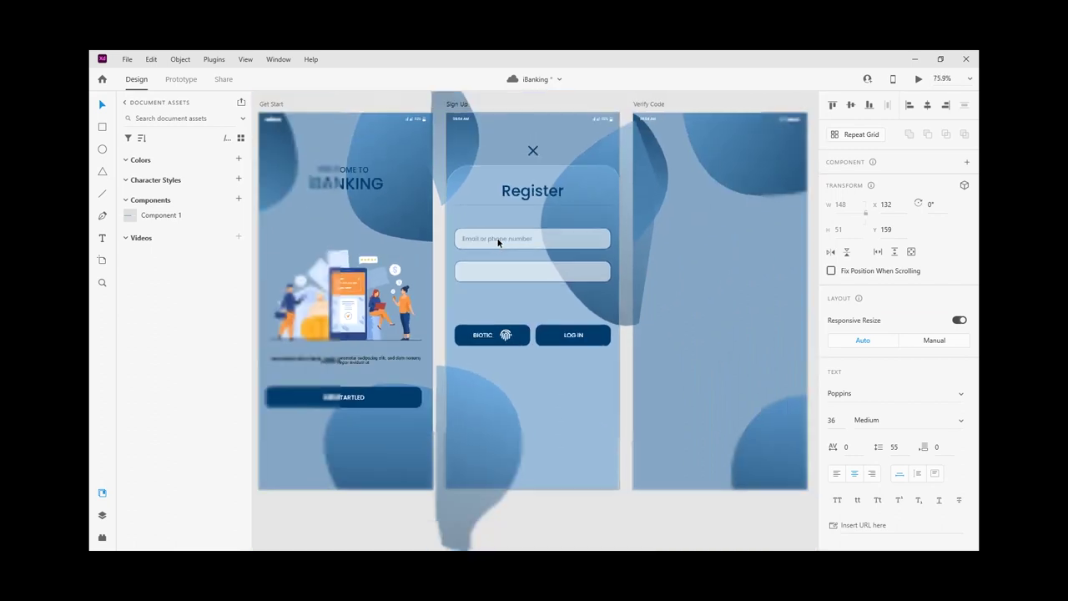
pyautogui.scroll(3, 560, 286)
pyautogui.scroll(2, 493, 313)
pyautogui.click(489, 312)
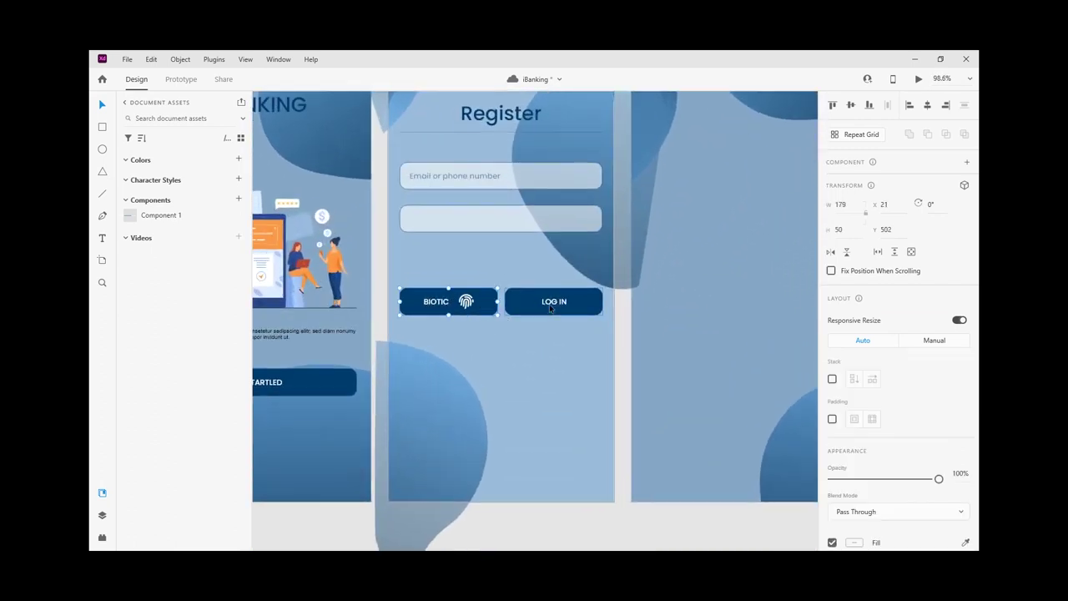
# Delete the BIOTIC button and stretch LOG IN to the fields' full width
pyautogui.click(479, 313)
pyautogui.press('Delete')
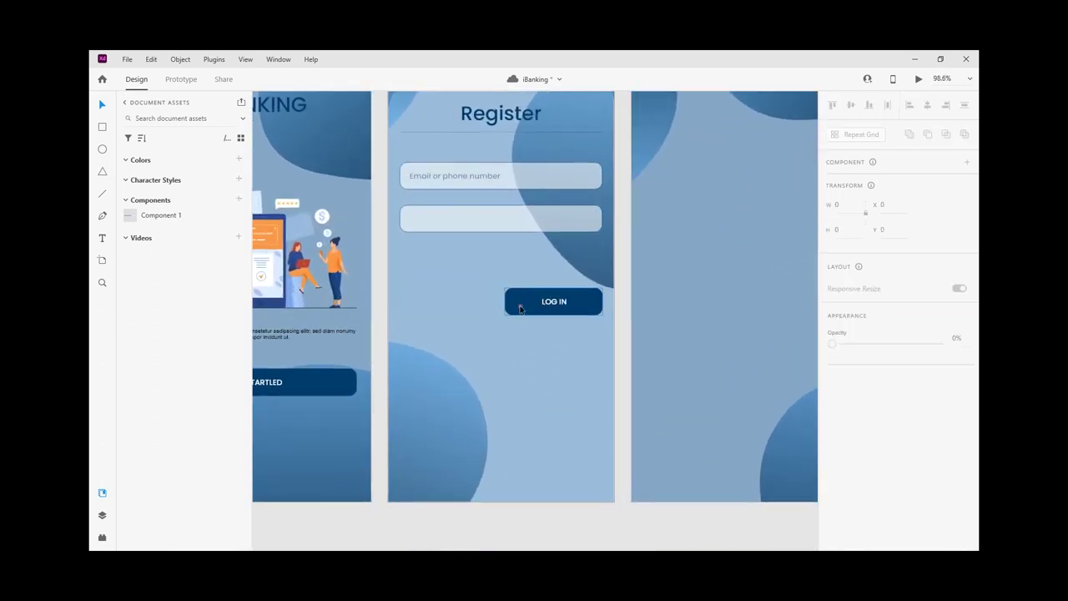
pyautogui.moveTo(515, 308); pyautogui.dragTo(408, 397)
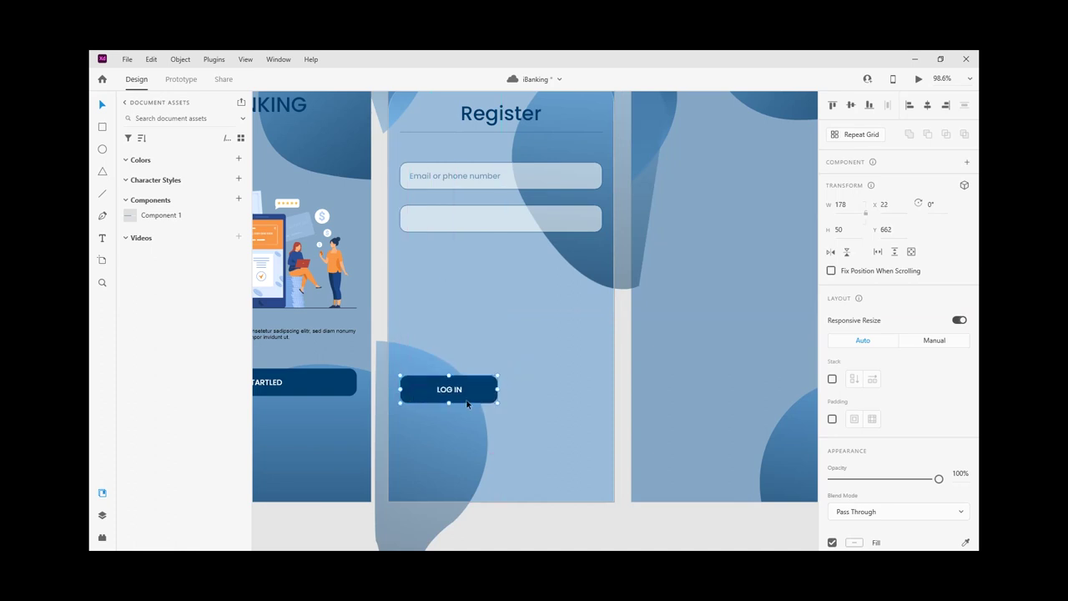
pyautogui.moveTo(496, 389); pyautogui.dragTo(602, 390)
# Duplicate the password field so the form has four field boxes
pyautogui.scroll(2, 479, 285)
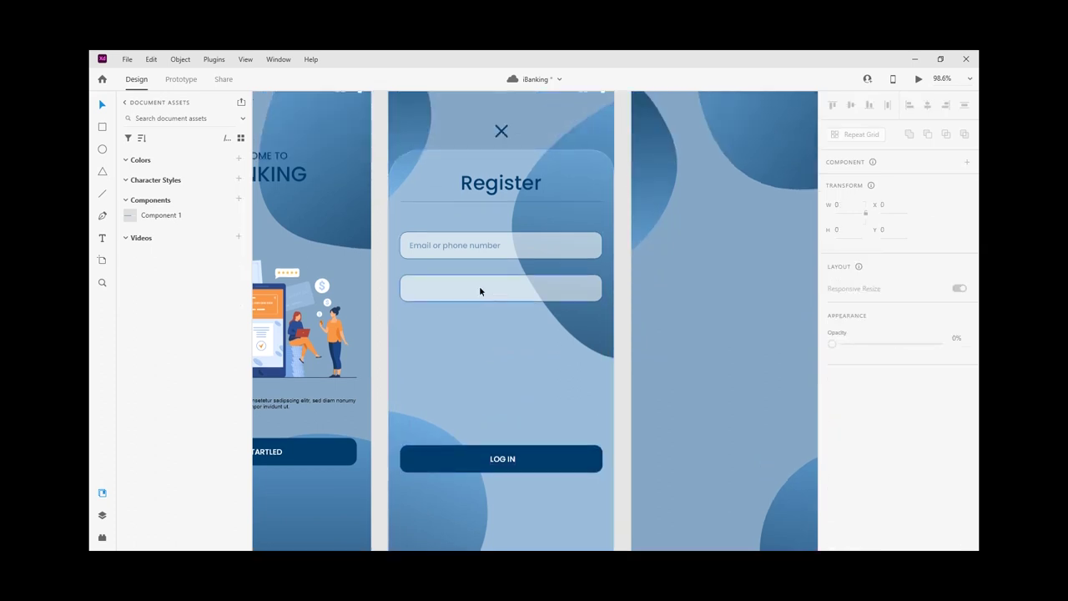
pyautogui.click(467, 287)
pyautogui.moveTo(466, 286); pyautogui.dragTo(465, 367)
pyautogui.keyDown('shift'); pyautogui.click(454, 326); pyautogui.keyUp('shift')
pyautogui.keyDown('shift'); pyautogui.click(453, 287); pyautogui.keyUp('shift')
pyautogui.keyDown('shift'); pyautogui.click(454, 249); pyautogui.keyUp('shift')
pyautogui.keyDown('shift'); pyautogui.click(475, 255); pyautogui.keyUp('shift')
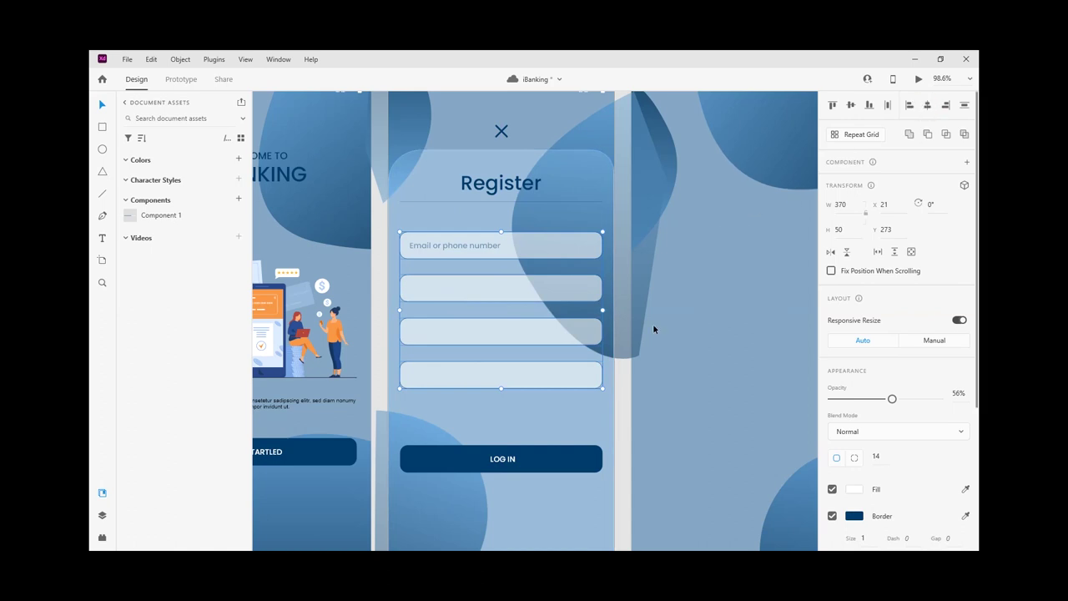
# Copy the 'Email or phone number' placeholder into the other fields, centred
pyautogui.click(437, 249)
pyautogui.moveTo(437, 249); pyautogui.dragTo(434, 294)
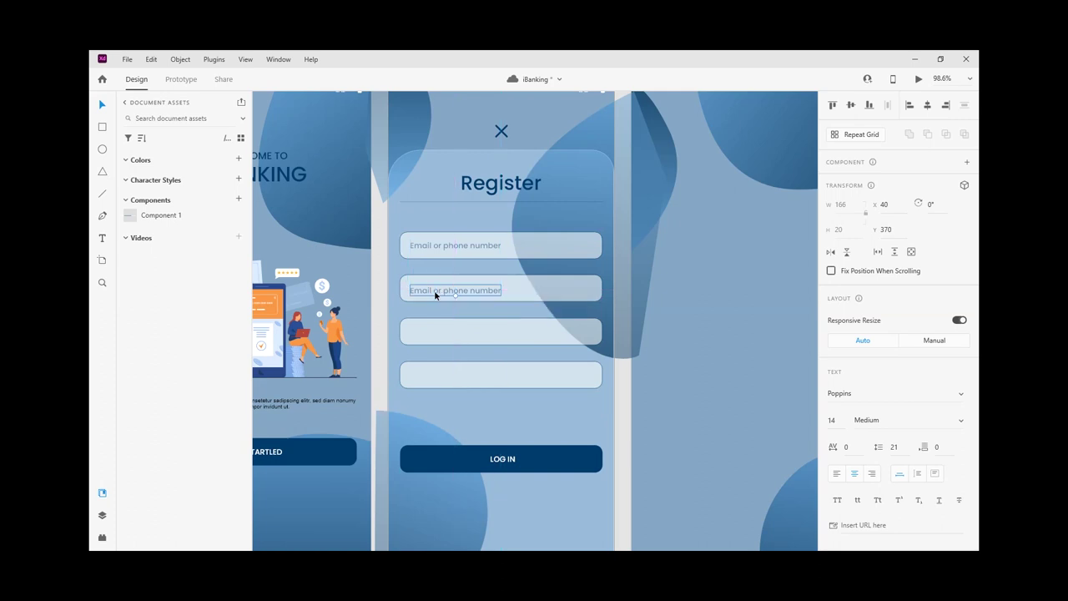
pyautogui.scroll(5, 436, 293)
pyautogui.moveTo(455, 300); pyautogui.dragTo(455, 292)
pyautogui.scroll(-3, 451, 214)
pyautogui.moveTo(451, 214); pyautogui.dragTo(448, 440)
pyautogui.scroll(2, 453, 368)
pyautogui.scroll(-5, 453, 368)
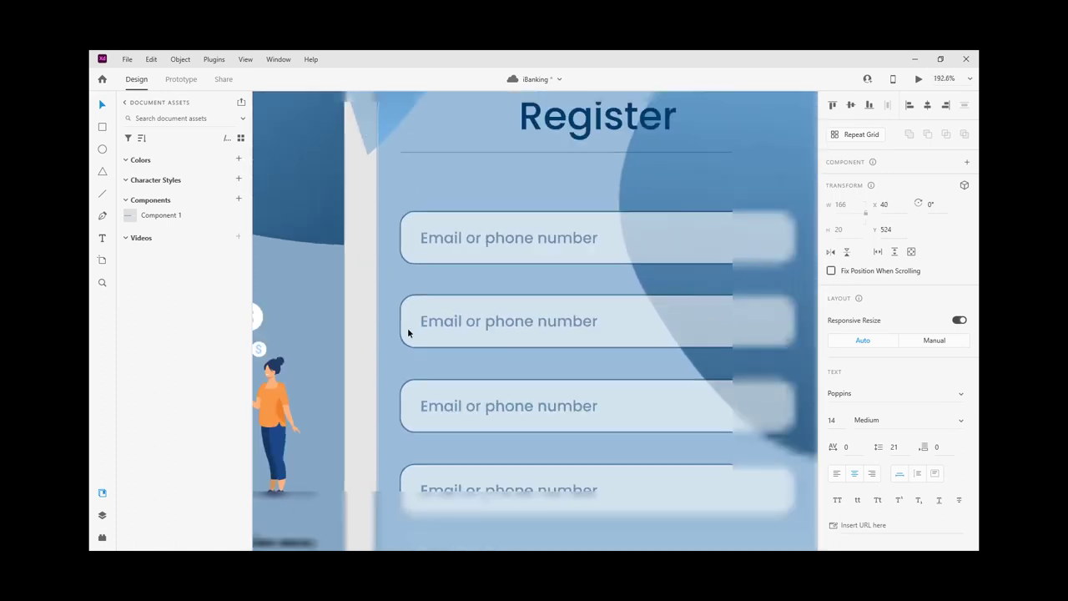
pyautogui.doubleClick(489, 281)
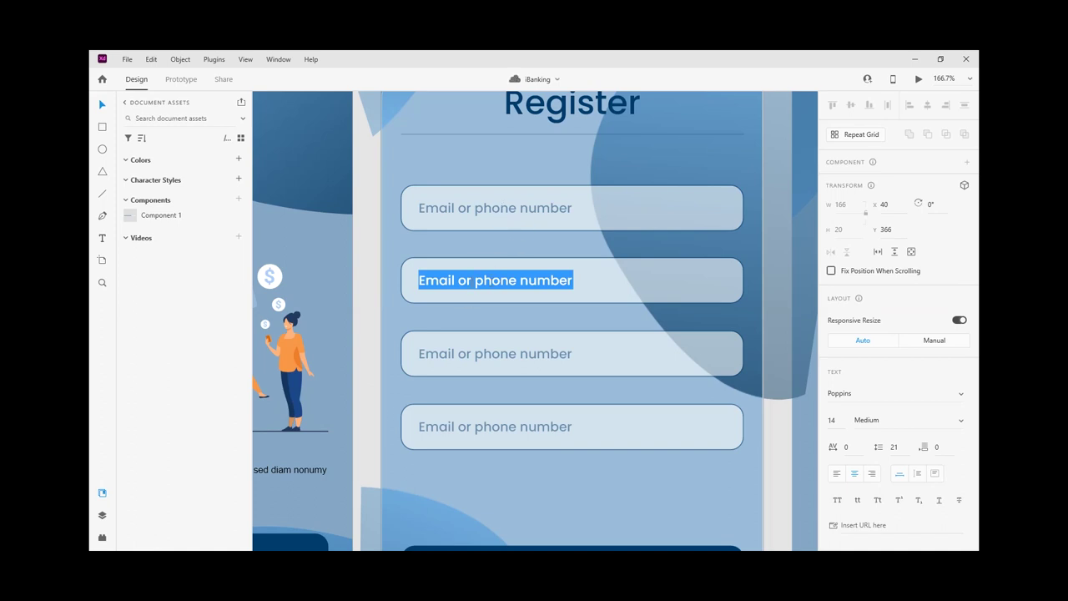
# Replace the second field's placeholder text with 'User Name'
pyautogui.click(471, 281)
pyautogui.moveTo(419, 281); pyautogui.dragTo(573, 287)
pyautogui.write('u')
pyautogui.hotkey('ctrl', 'z')
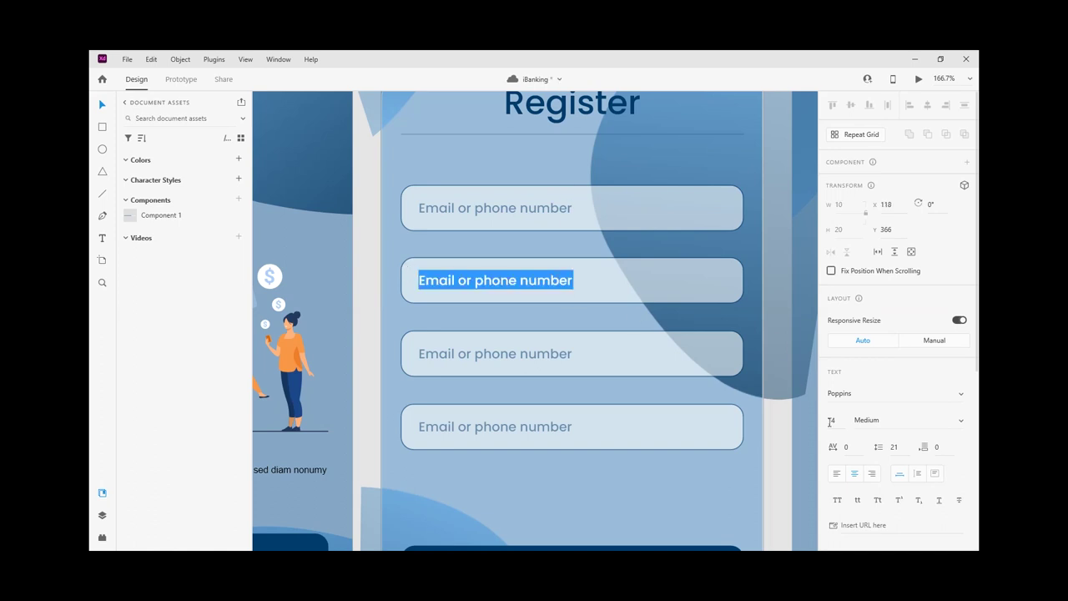
pyautogui.write('User Name')
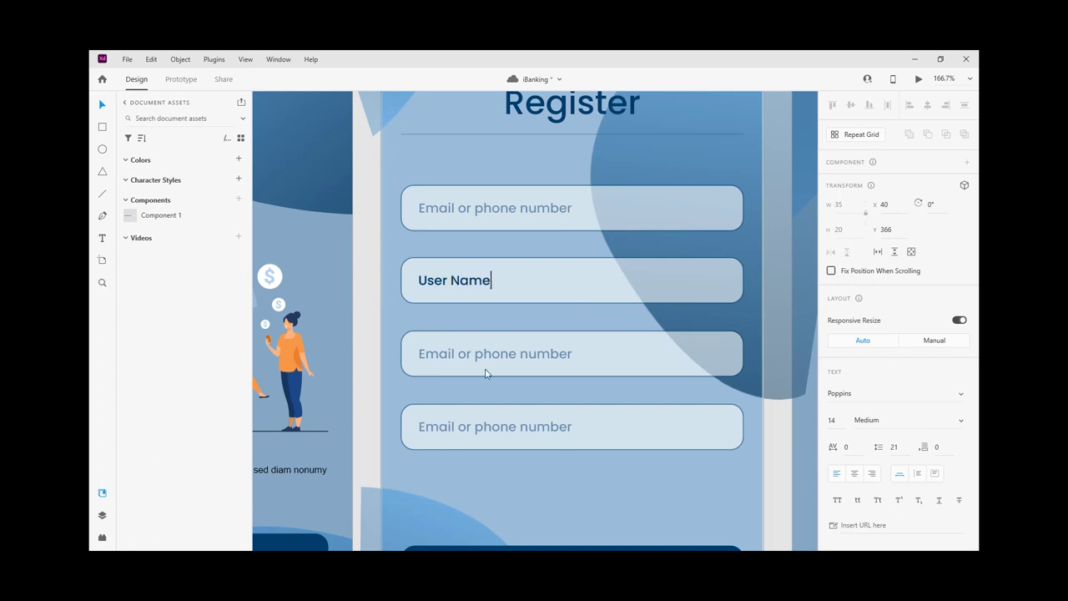
pyautogui.press('Escape')
# Relabel the third and fourth fields 'Password' and 'Confirm password'
pyautogui.doubleClick(493, 357)
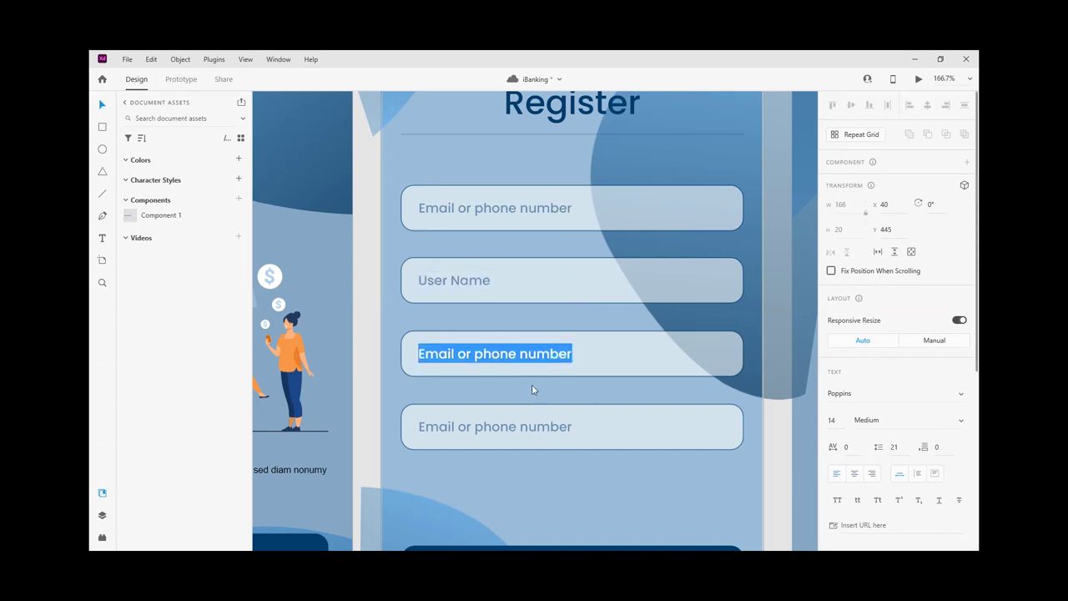
pyautogui.write('Password')
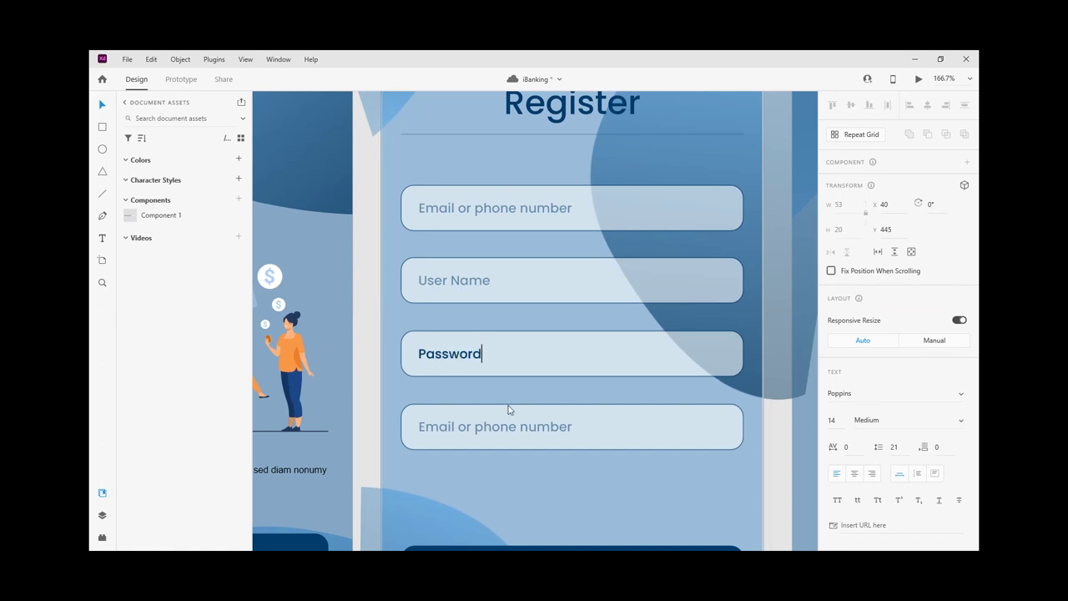
pyautogui.click(509, 427)
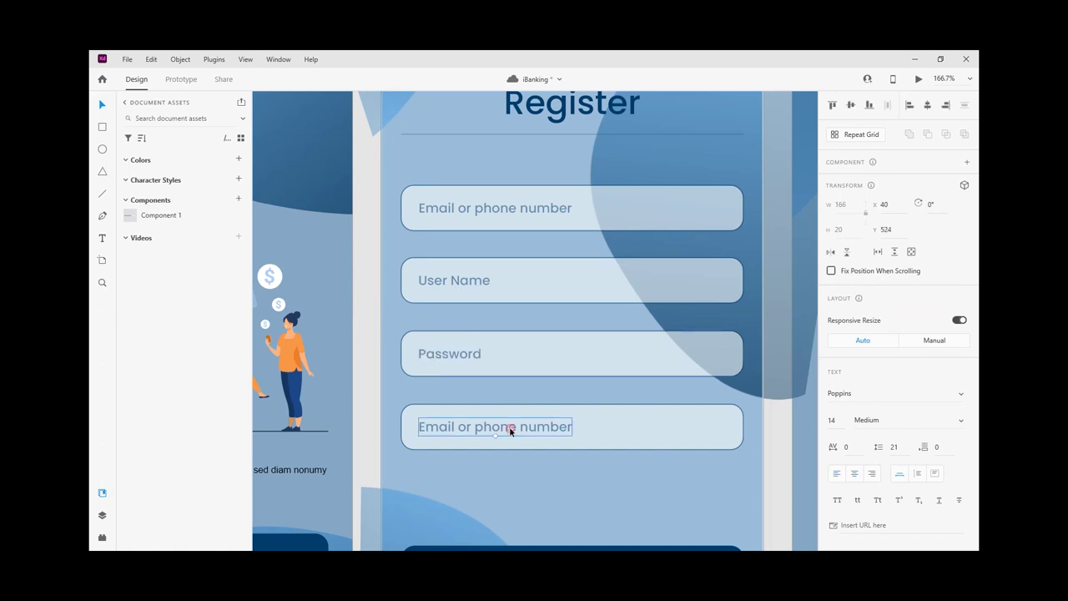
pyautogui.doubleClick(509, 427)
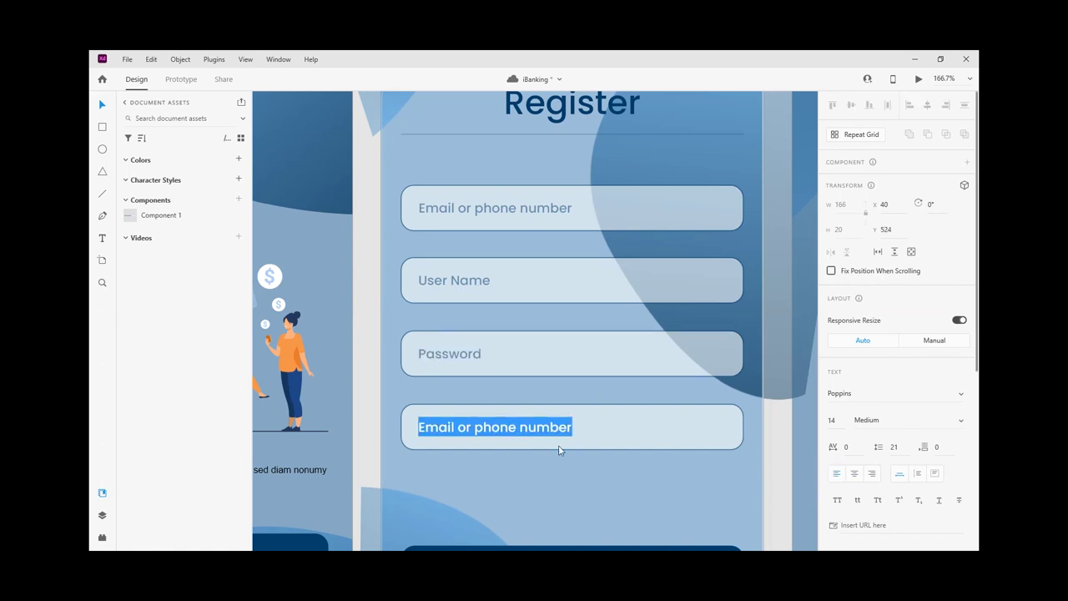
pyautogui.write('Confirm password')
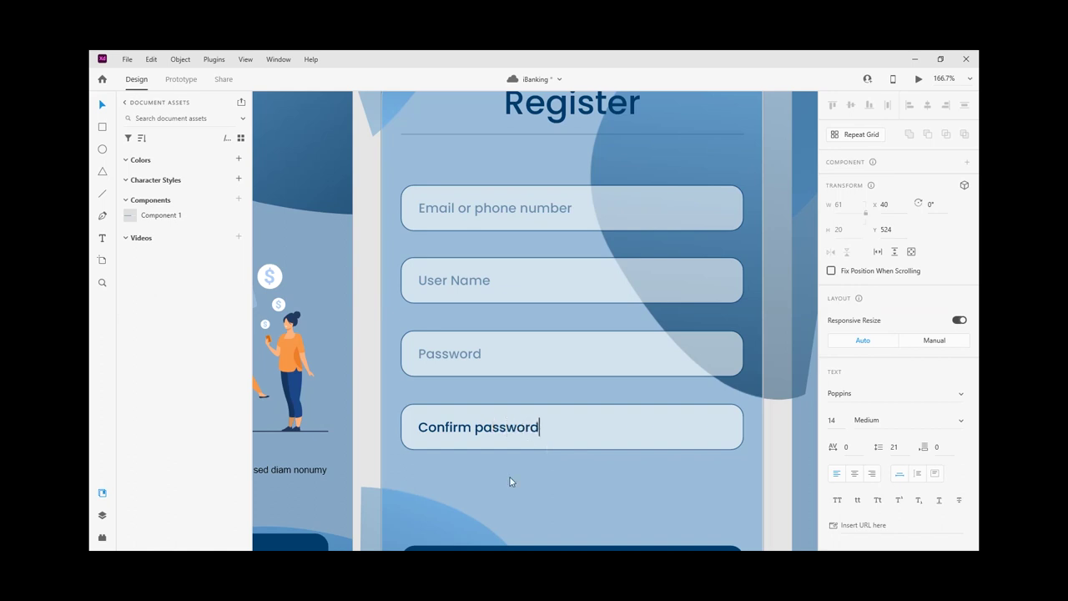
pyautogui.press('Escape')
pyautogui.scroll(-2, 538, 467)
pyautogui.click(559, 400)
pyautogui.scroll(1, 551, 399)
pyautogui.hotkey('ctrl', '3')
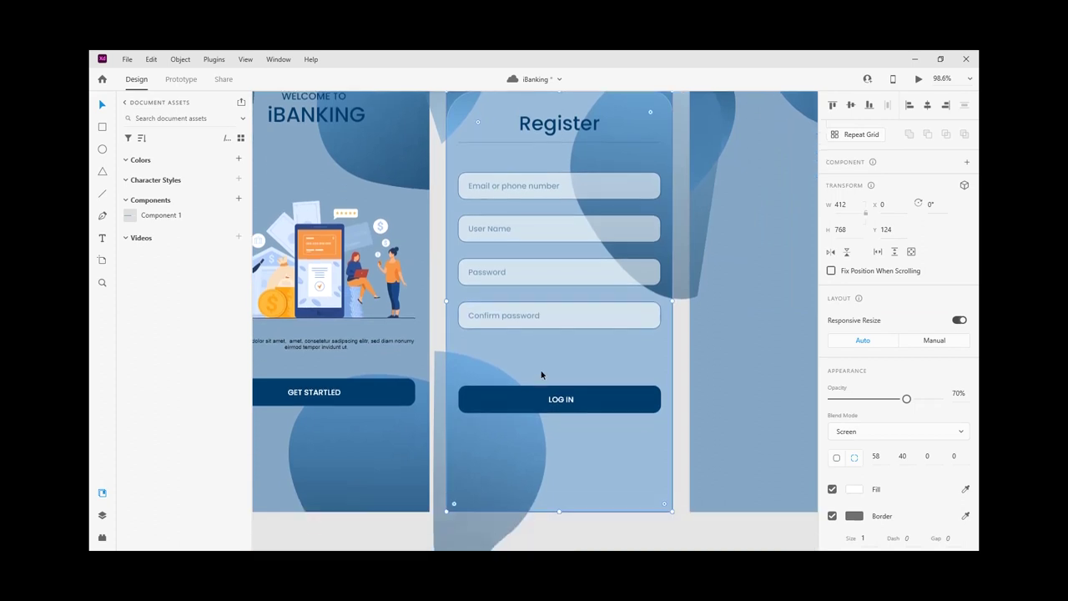
# Change the Register screen's LOG IN button text to 'Register'
pyautogui.scroll(-1, 541, 374)
pyautogui.click(559, 372)
pyautogui.doubleClick(559, 372)
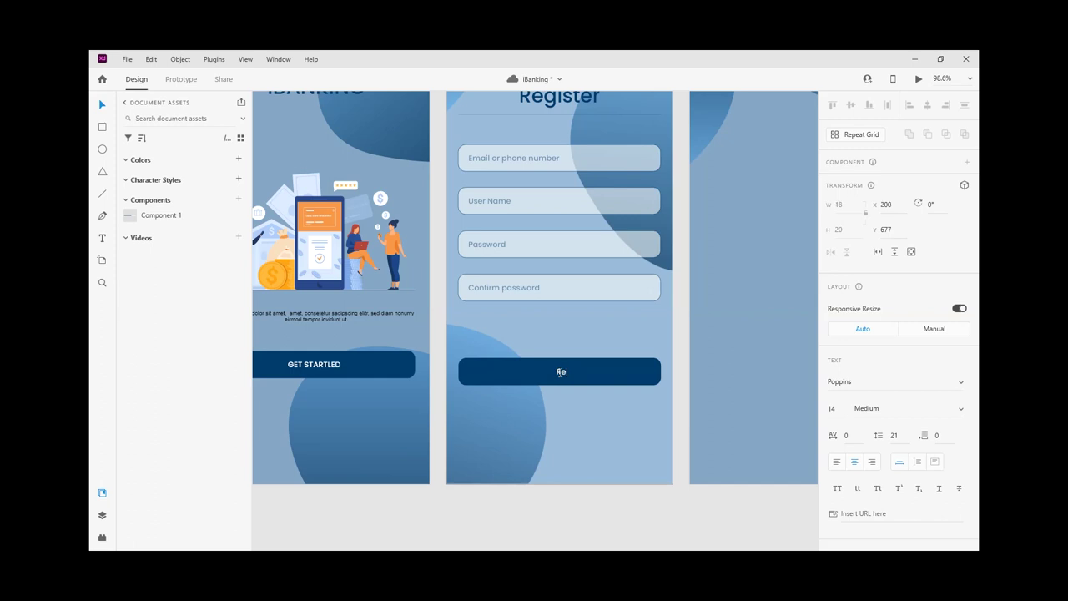
pyautogui.click(576, 501)
pyautogui.click(587, 380)
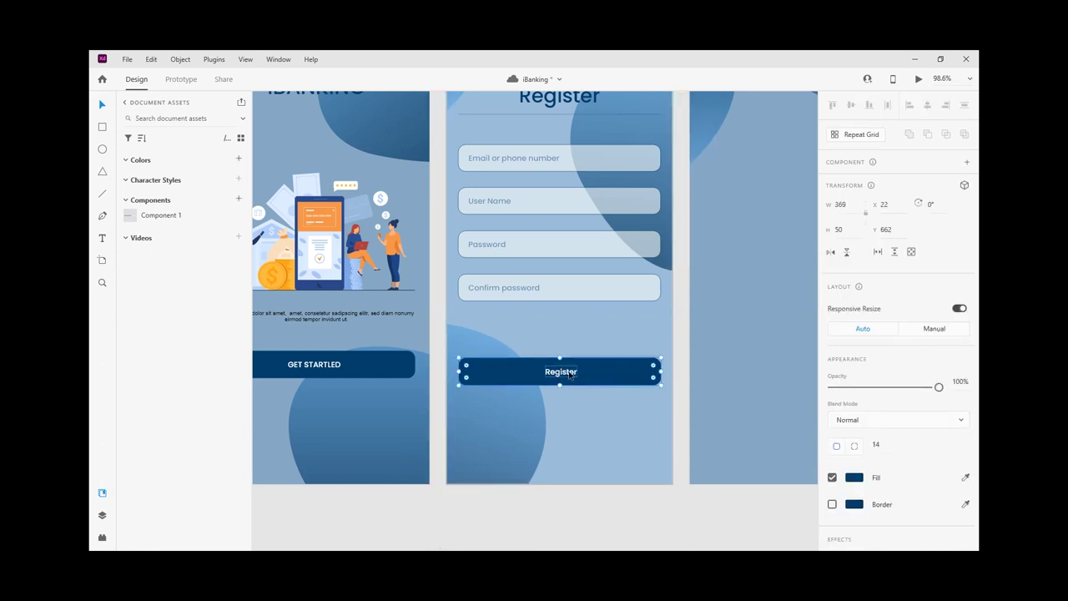
pyautogui.click(927, 105)
pyautogui.click(586, 451)
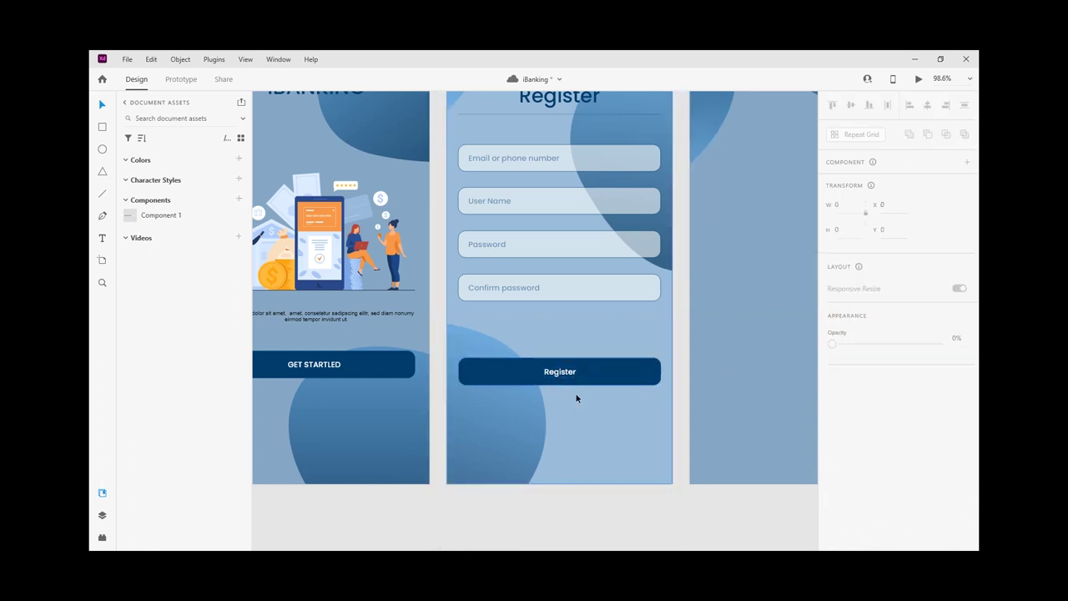
pyautogui.scroll(-1, 584, 375)
pyautogui.scroll(5, 576, 342)
pyautogui.scroll(-5, 568, 333)
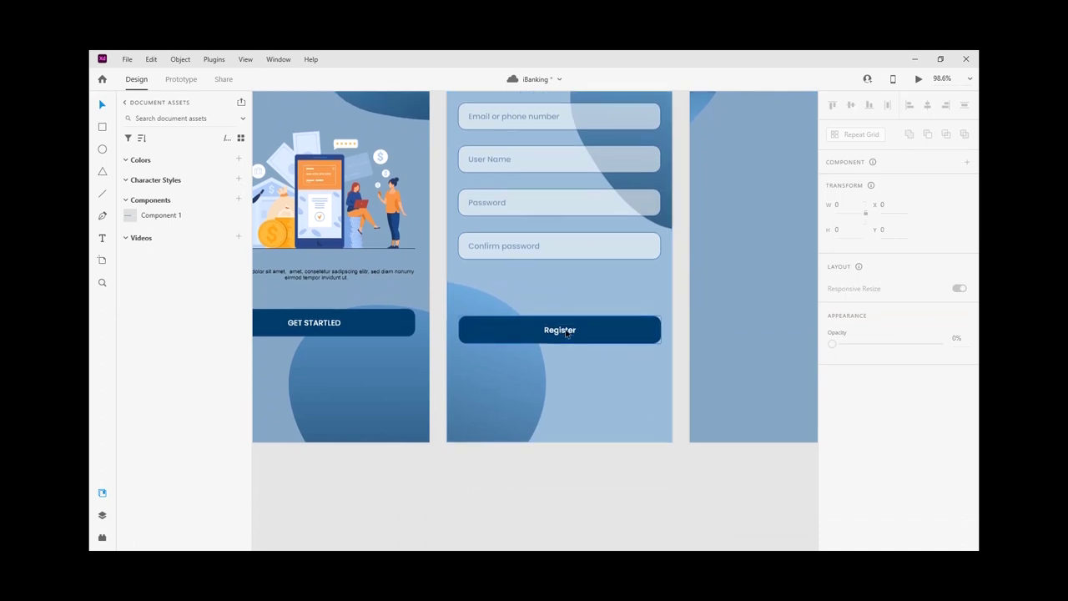
# Duplicate the welcome screen's lorem paragraph onto the Register screen above the button
pyautogui.click(316, 281)
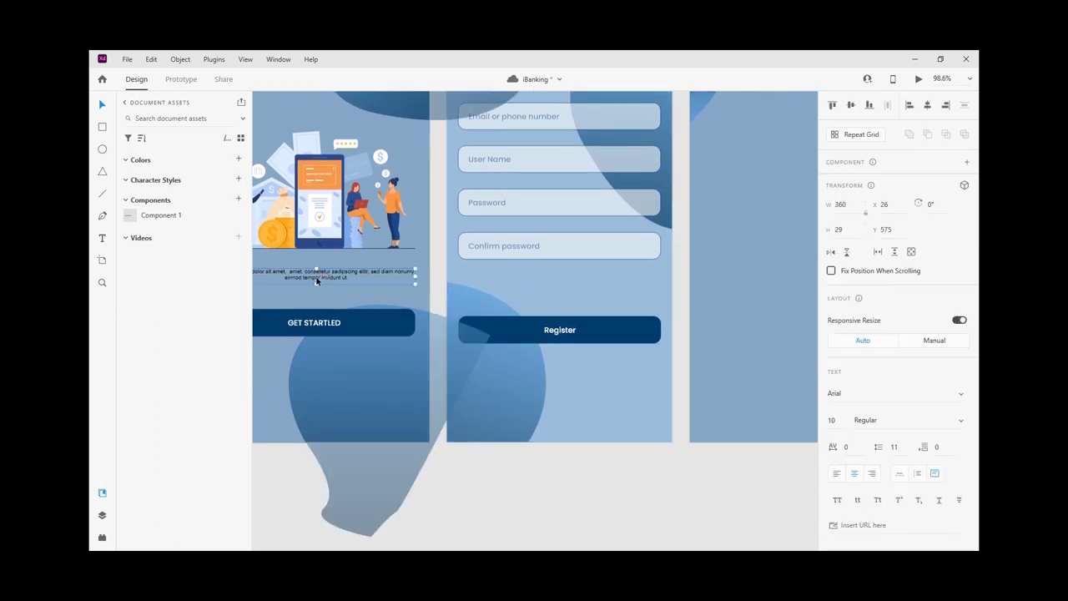
pyautogui.moveTo(325, 289); pyautogui.dragTo(559, 295)
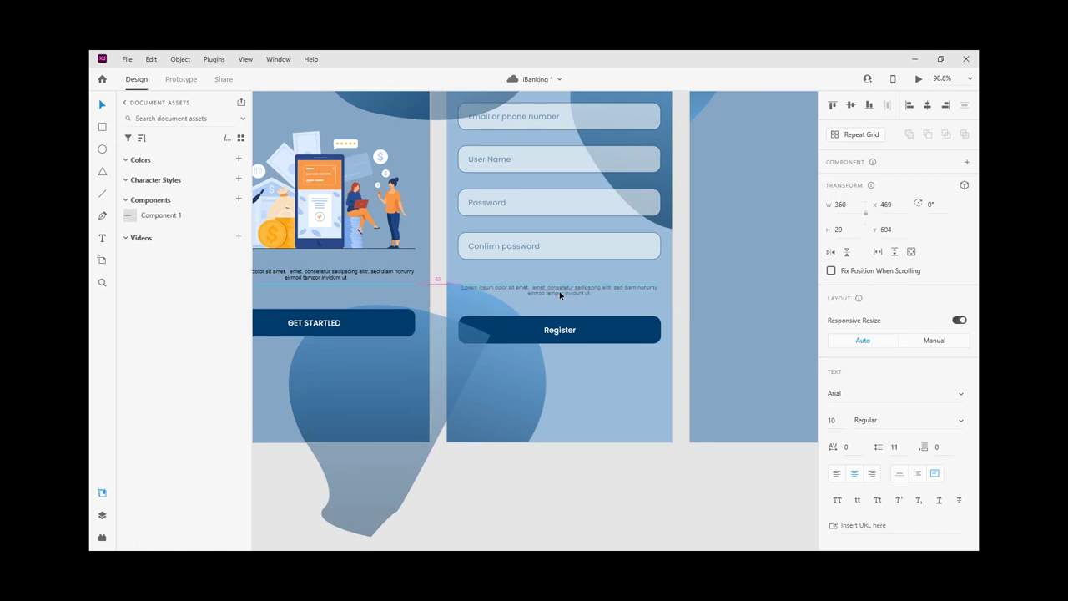
pyautogui.scroll(5, 509, 296)
pyautogui.scroll(-5, 838, 259)
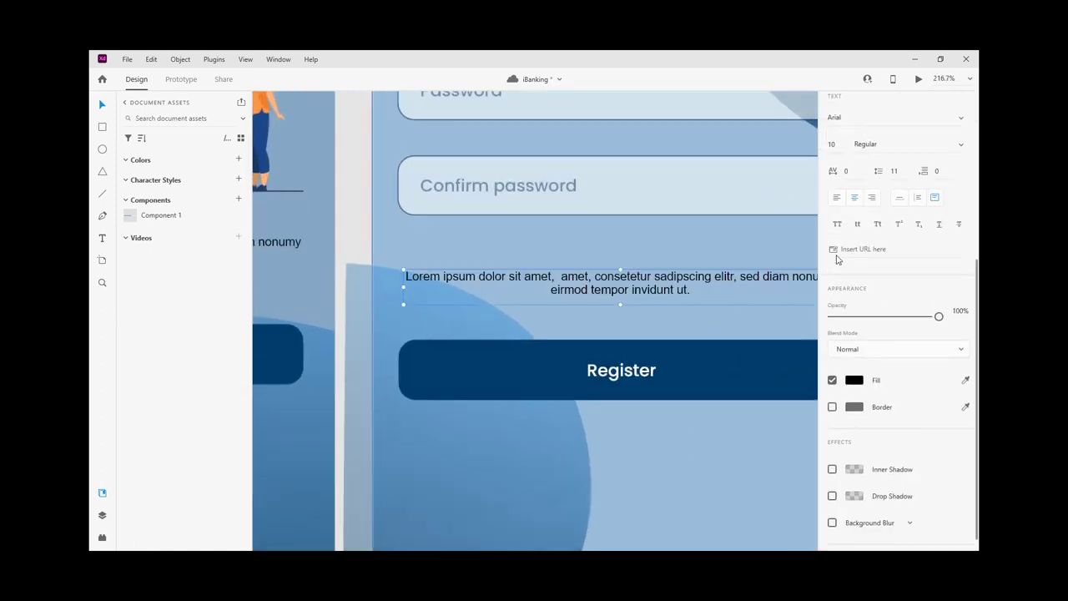
# Left-align the copied lorem paragraph and narrow its box so it rewraps
pyautogui.click(836, 197)
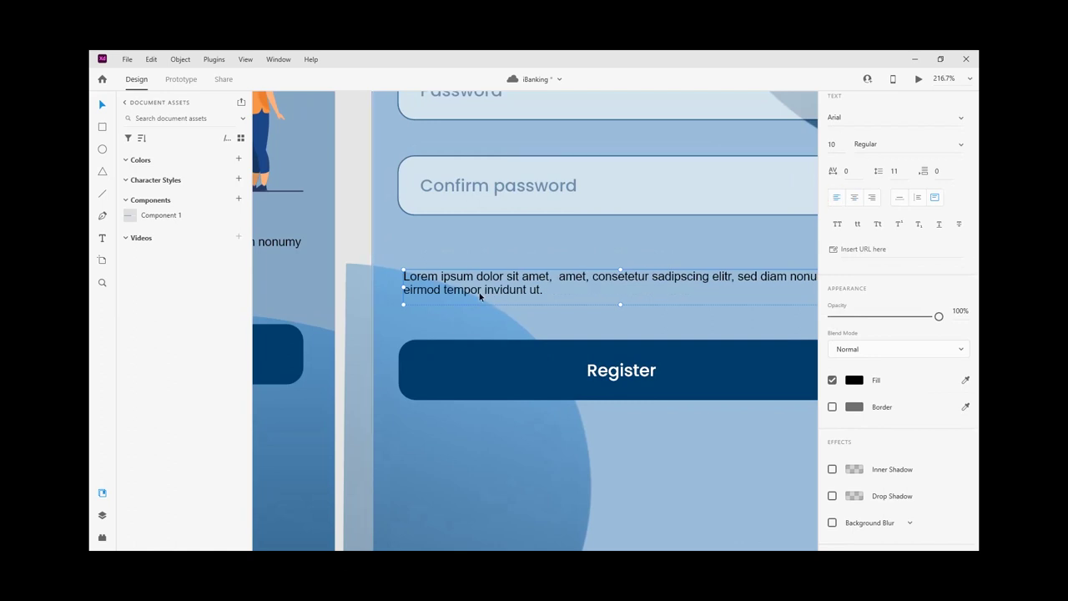
pyautogui.scroll(-4, 480, 296)
pyautogui.moveTo(682, 293); pyautogui.dragTo(641, 294)
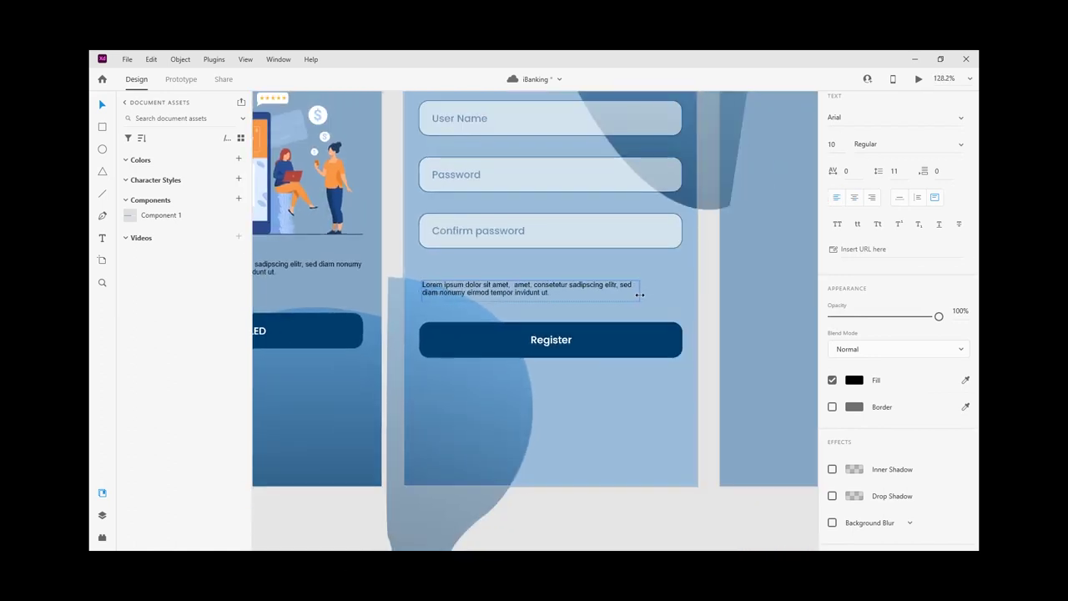
pyautogui.moveTo(499, 287); pyautogui.dragTo(514, 284)
pyautogui.scroll(-5, 655, 269)
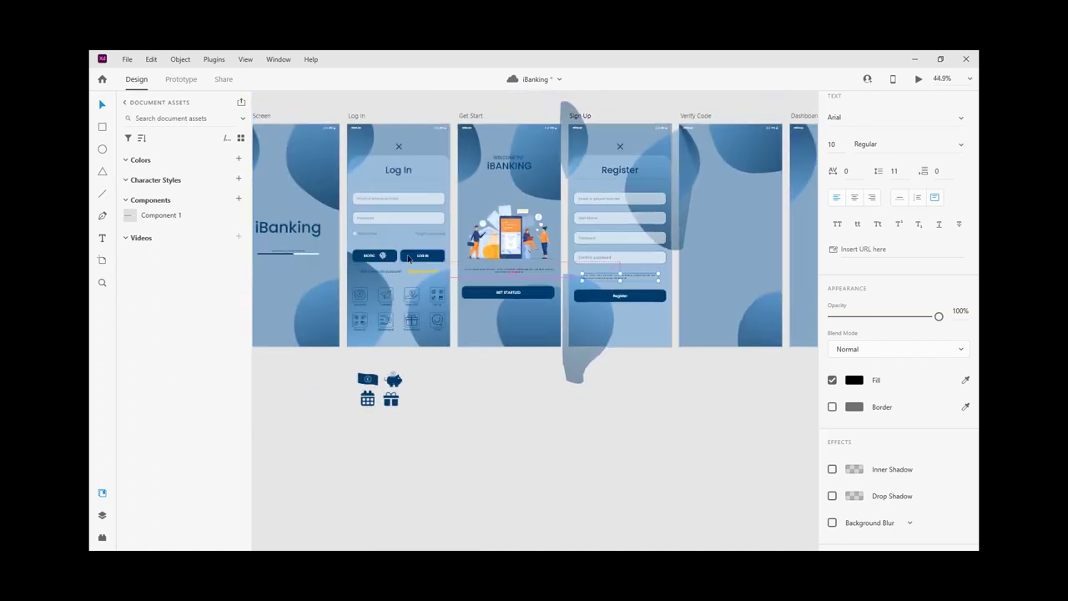
pyautogui.scroll(8, 345, 232)
# Paste the Log In screen's Remember checkbox beside the lorem caption and level the two
pyautogui.click(382, 231)
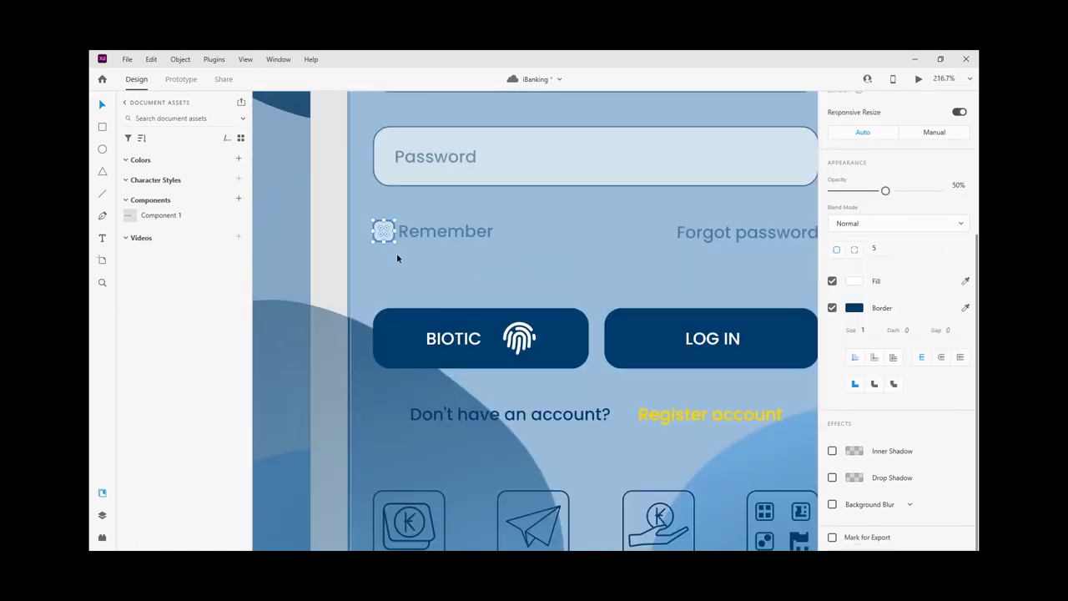
pyautogui.scroll(-8, 336, 271)
pyautogui.scroll(8, 442, 295)
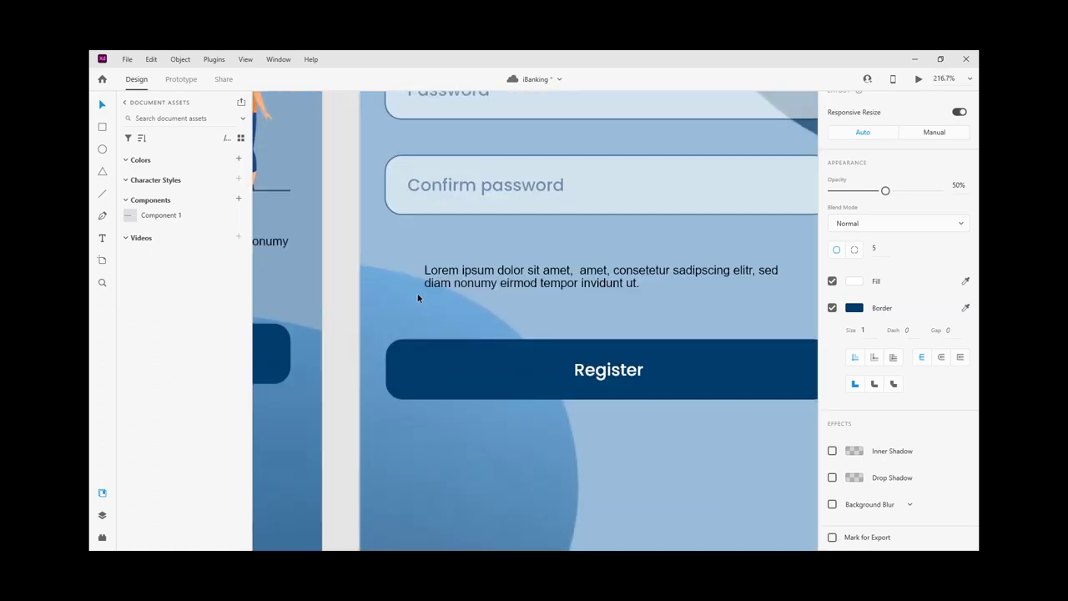
pyautogui.click(466, 289)
pyautogui.hotkey('ctrl', 'v')
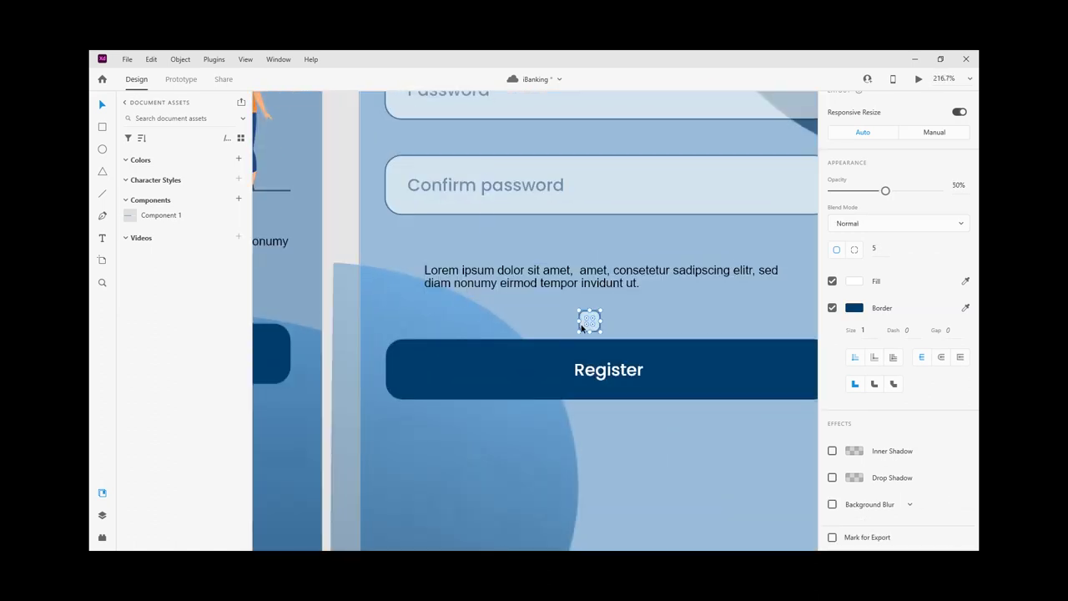
pyautogui.moveTo(392, 279); pyautogui.dragTo(393, 275)
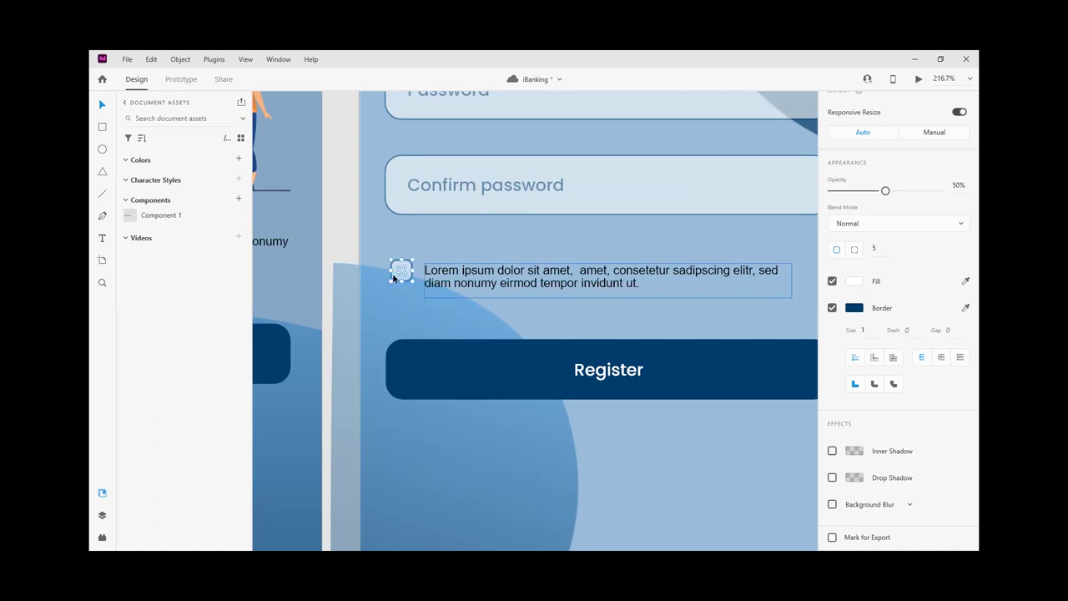
pyautogui.click(427, 274)
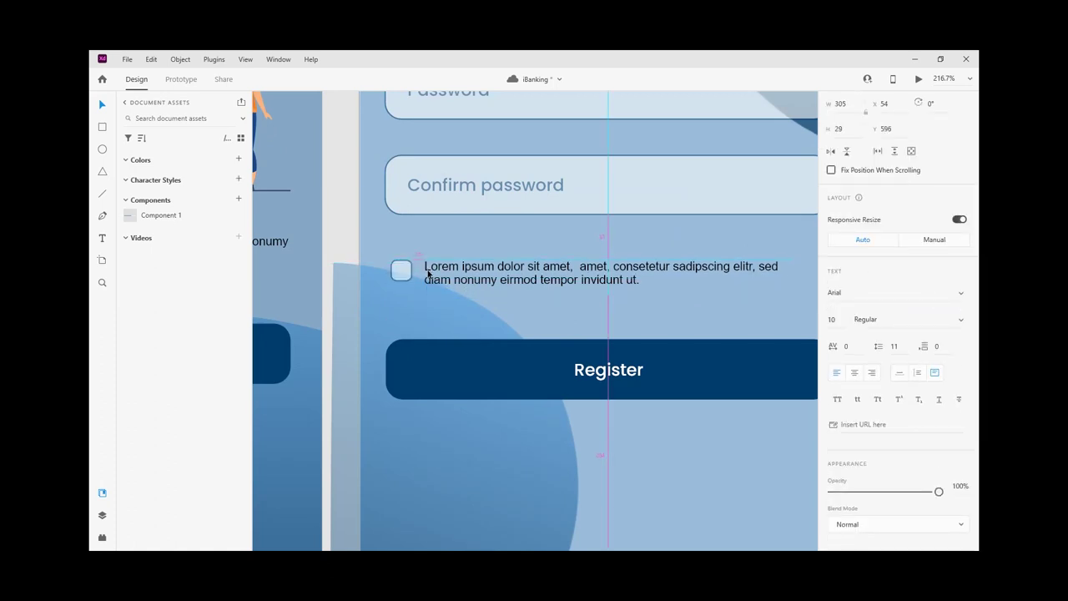
pyautogui.click(445, 305)
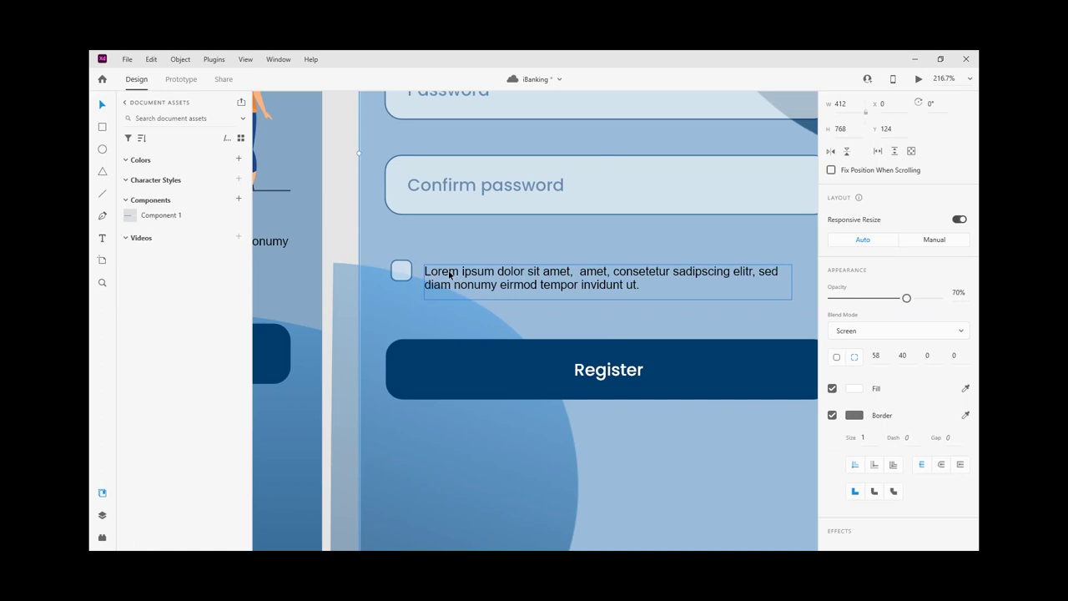
pyautogui.click(450, 275)
pyautogui.moveTo(449, 272); pyautogui.dragTo(448, 267)
# Cut the lorem caption after 'elitr' and end it with a period
pyautogui.click(443, 326)
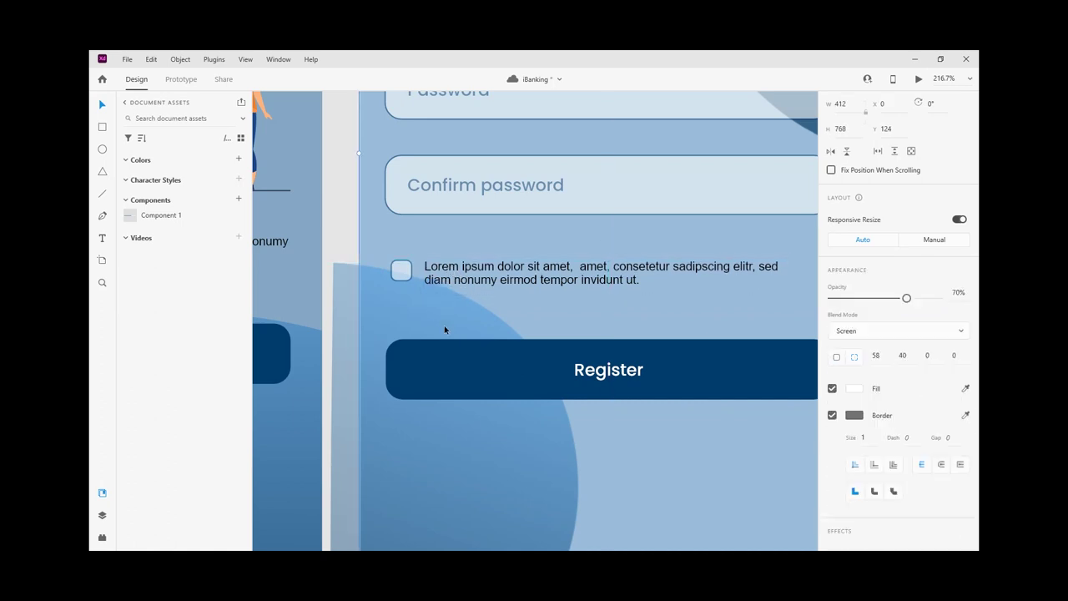
pyautogui.click(478, 272)
pyautogui.doubleClick(623, 289)
pyautogui.press('Right')
pyautogui.moveTo(754, 271); pyautogui.dragTo(745, 287)
pyautogui.press('BackSpace')
pyautogui.write('.')
pyautogui.click(693, 311)
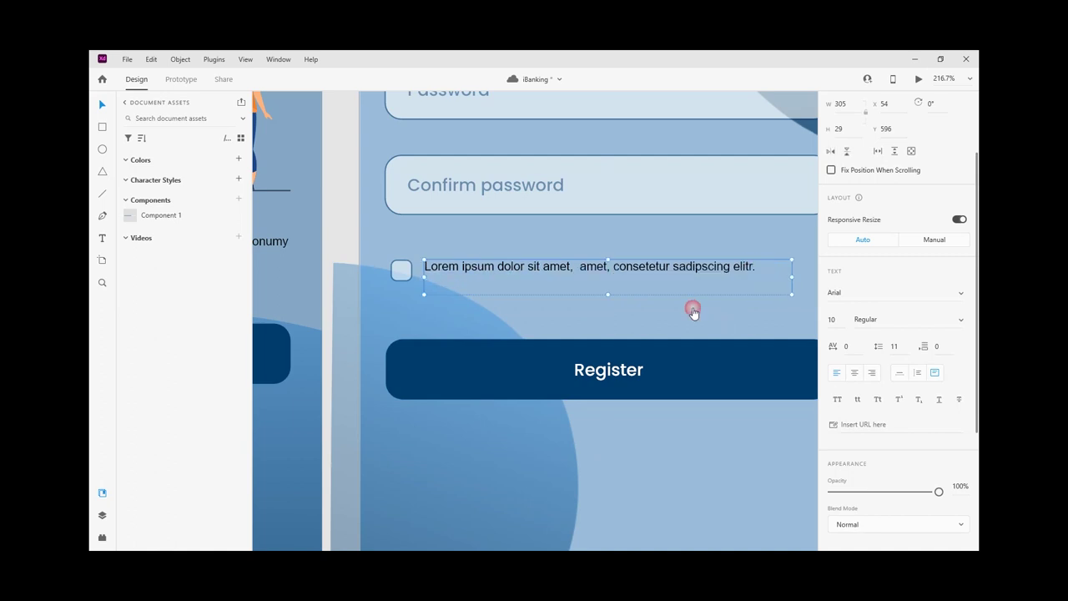
# Level the caption with the checkbox and prefix it with 'I acept '
pyautogui.click(602, 275)
pyautogui.moveTo(430, 268); pyautogui.dragTo(428, 273)
pyautogui.doubleClick(428, 274)
pyautogui.hotkey('ctrl', 'a')
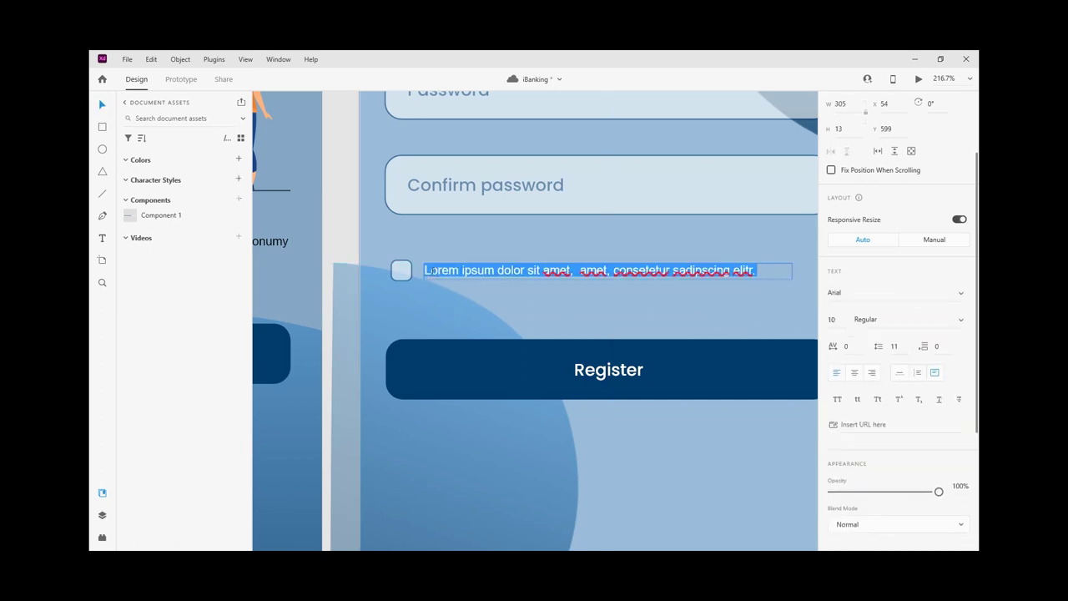
pyautogui.click(425, 270)
pyautogui.write('I ')
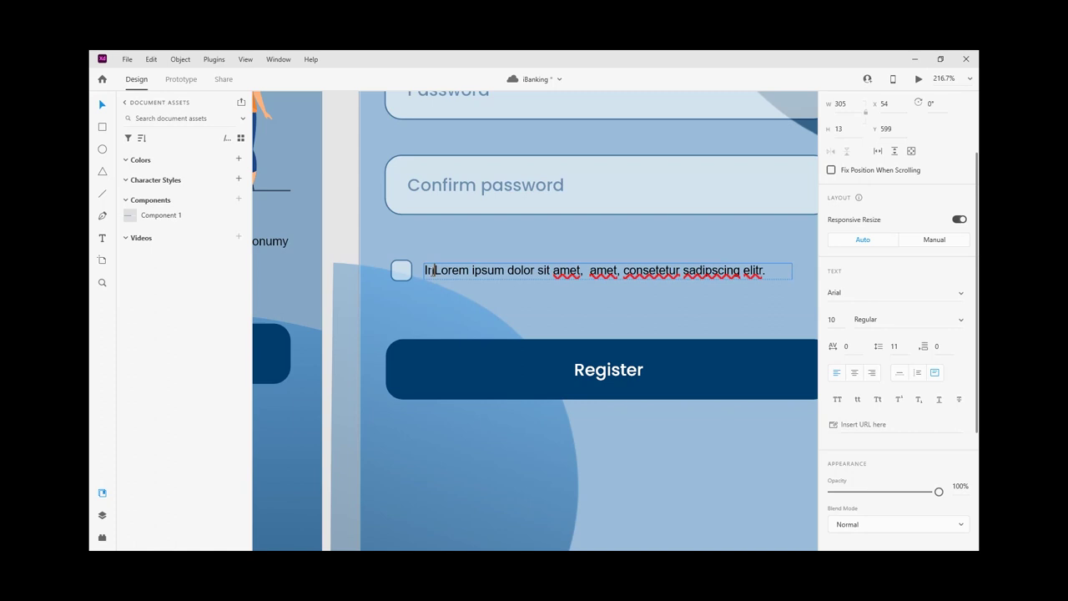
pyautogui.write('accel')
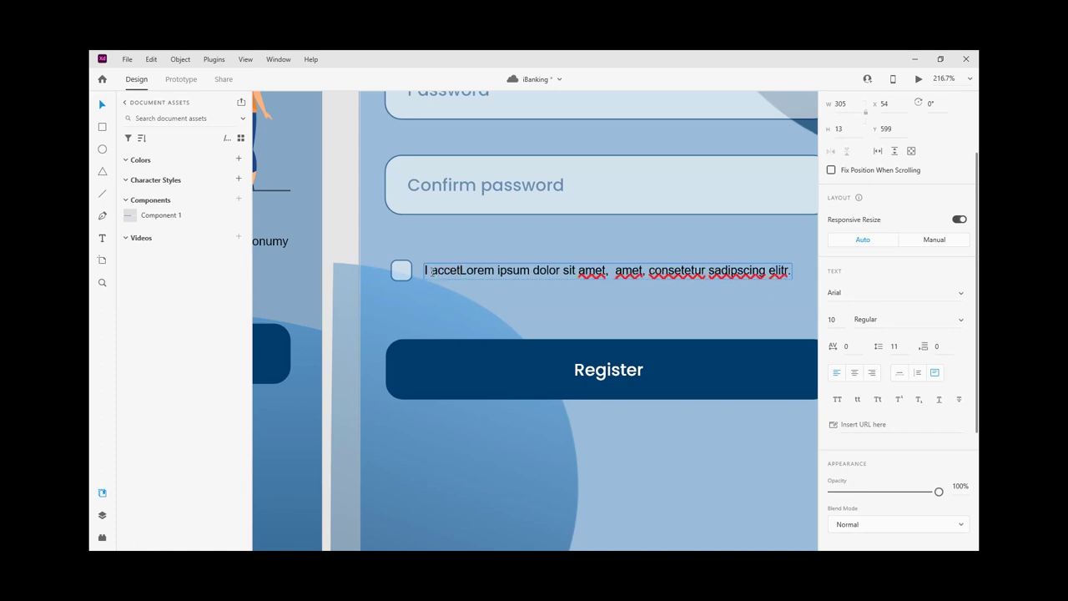
pyautogui.press('BackSpace')
pyautogui.write('pt')
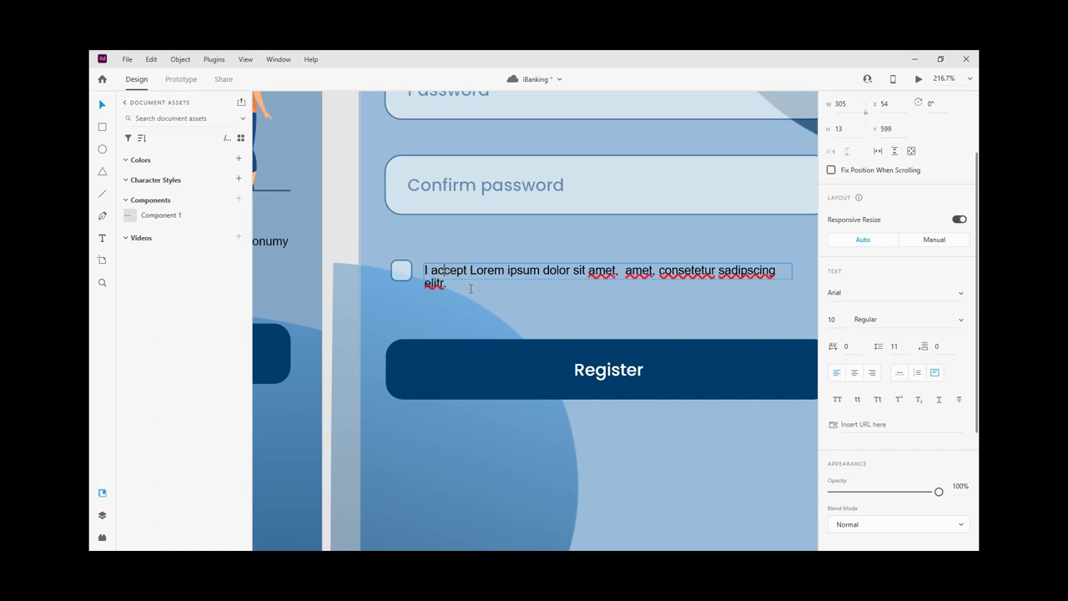
pyautogui.press('BackSpace')
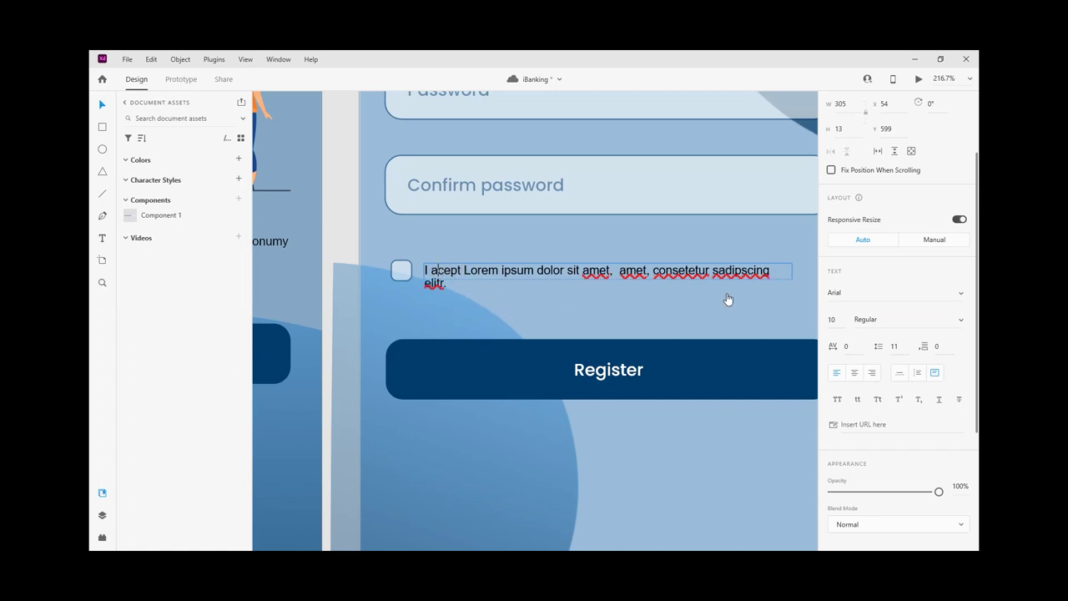
pyautogui.press('Escape')
# Widen the agreement caption so it fits on a single line
pyautogui.moveTo(792, 271); pyautogui.dragTo(740, 271)
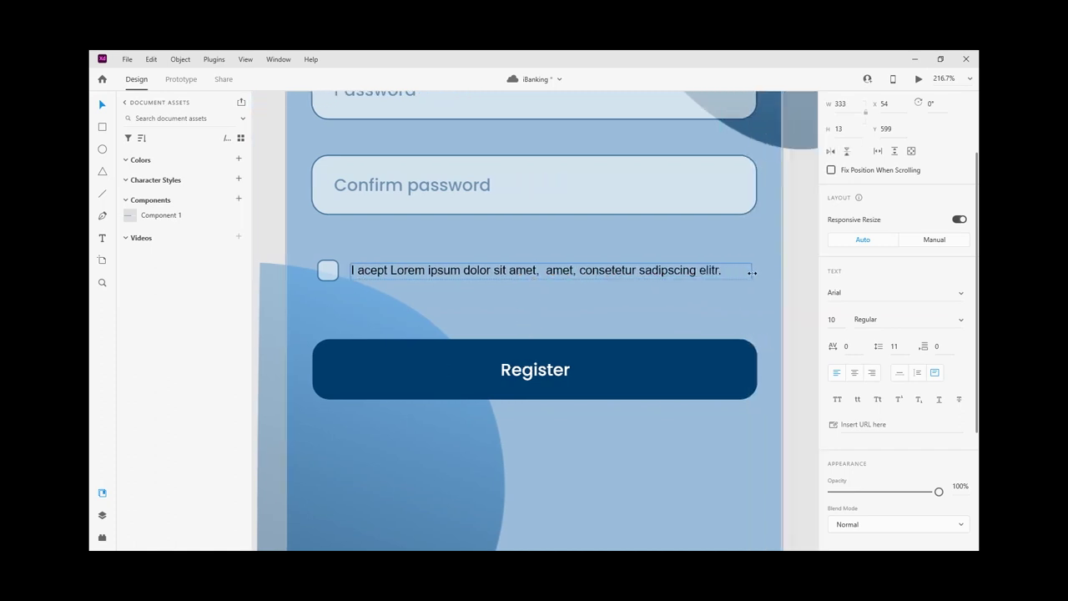
pyautogui.click(601, 327)
pyautogui.scroll(-5, 639, 298)
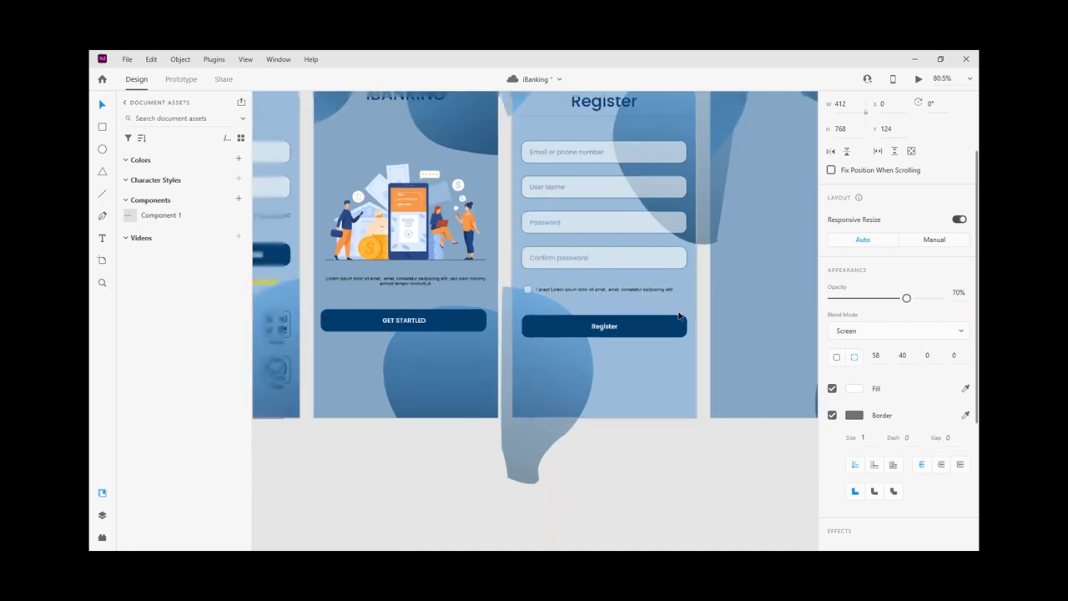
pyautogui.scroll(-3, 679, 317)
pyautogui.scroll(2, 360, 299)
pyautogui.click(326, 290)
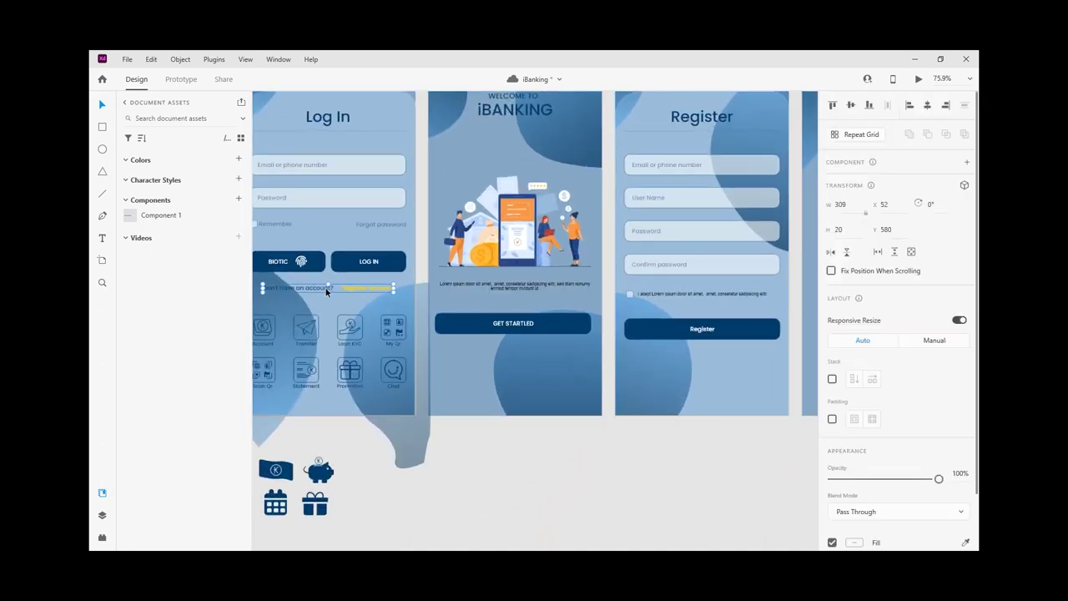
# Paste the Log In screen's account prompt below the Register button
pyautogui.scroll(-2, 411, 341)
pyautogui.click(534, 342)
pyautogui.scroll(2, 538, 339)
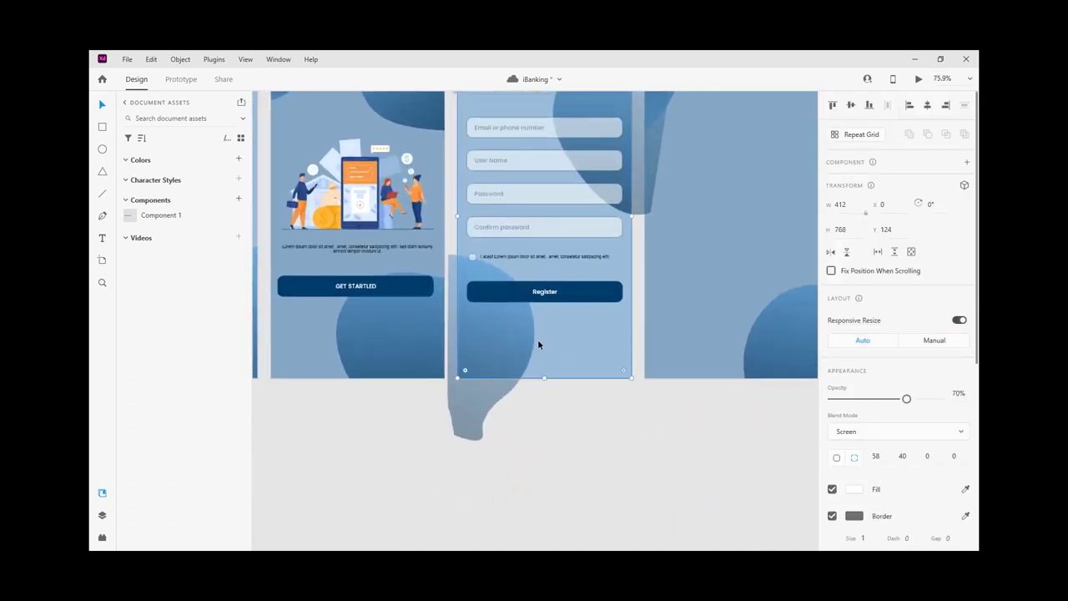
pyautogui.hotkey('ctrl', 'v')
pyautogui.moveTo(537, 254); pyautogui.dragTo(562, 325)
pyautogui.scroll(5, 498, 331)
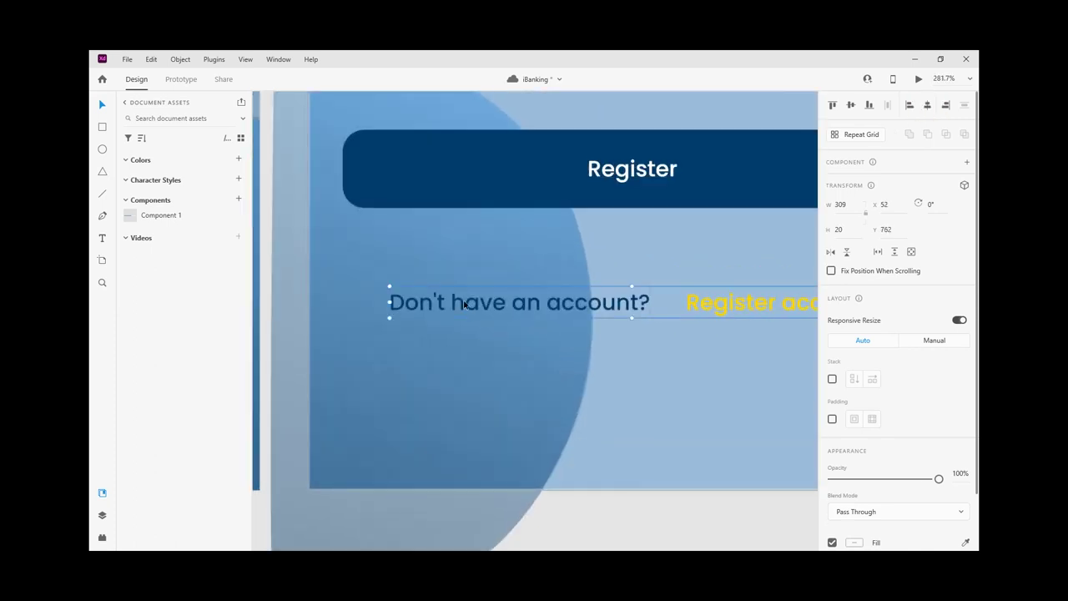
# Change the prompt's question to 'I have an account?'
pyautogui.doubleClick(465, 305)
pyautogui.doubleClick(448, 304)
pyautogui.doubleClick(392, 302)
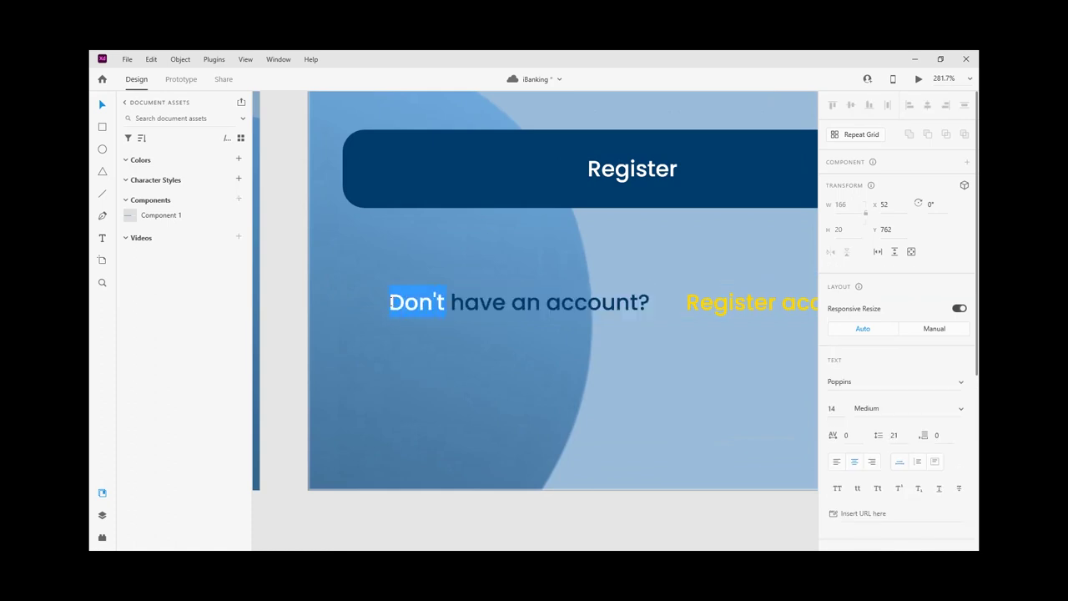
pyautogui.write('I')
pyautogui.press('Escape')
pyautogui.click(639, 358)
pyautogui.scroll(-3, 593, 327)
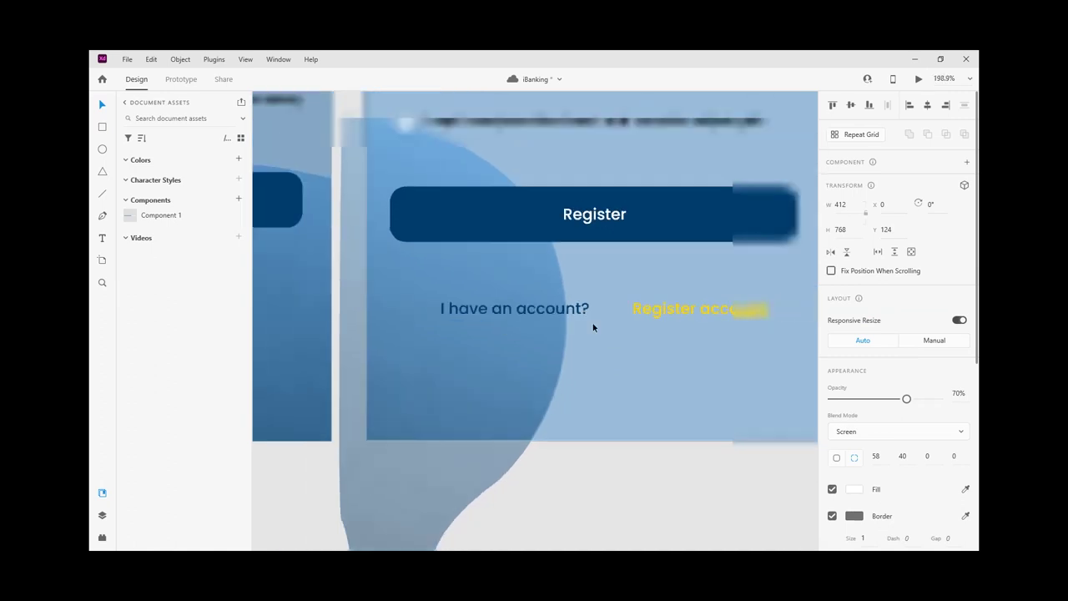
pyautogui.scroll(3, 593, 327)
# Change the link text from 'Register account' to 'Log In Account'
pyautogui.click(547, 325)
pyautogui.doubleClick(547, 325)
pyautogui.moveTo(464, 321); pyautogui.dragTo(598, 326)
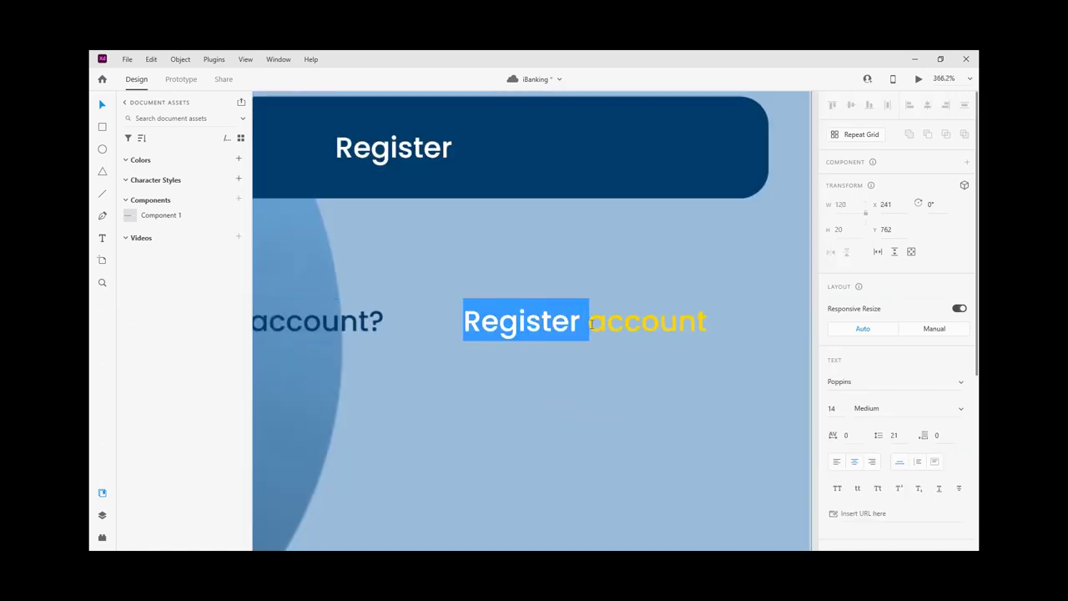
pyautogui.write('Sign')
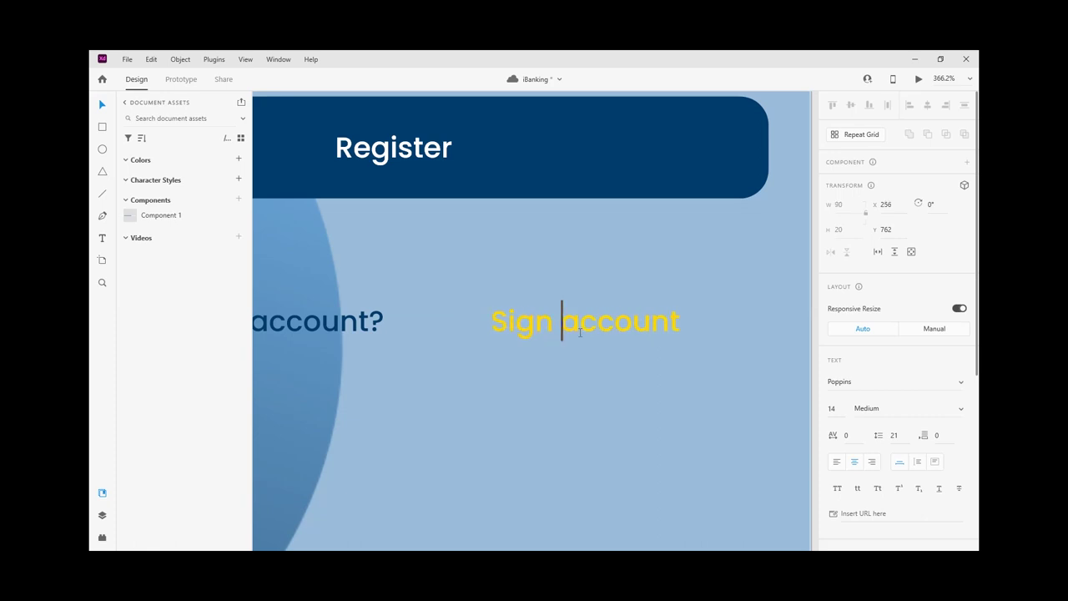
pyautogui.press('BackSpace')
pyautogui.press('BackSpace')
pyautogui.press('BackSpace')
pyautogui.press('BackSpace')
pyautogui.press('BackSpace')
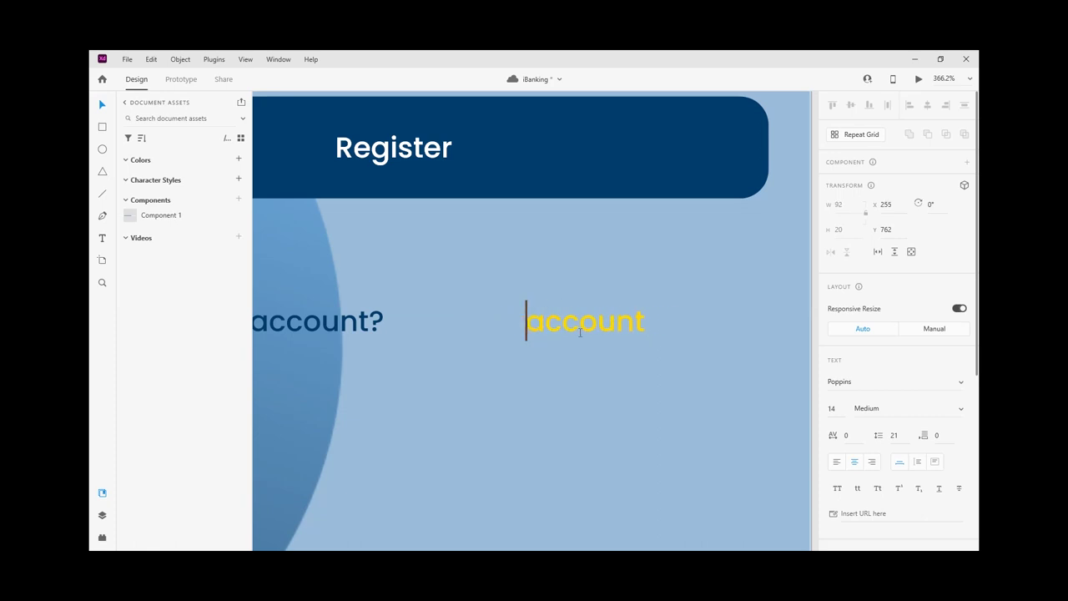
pyautogui.write('Log ')
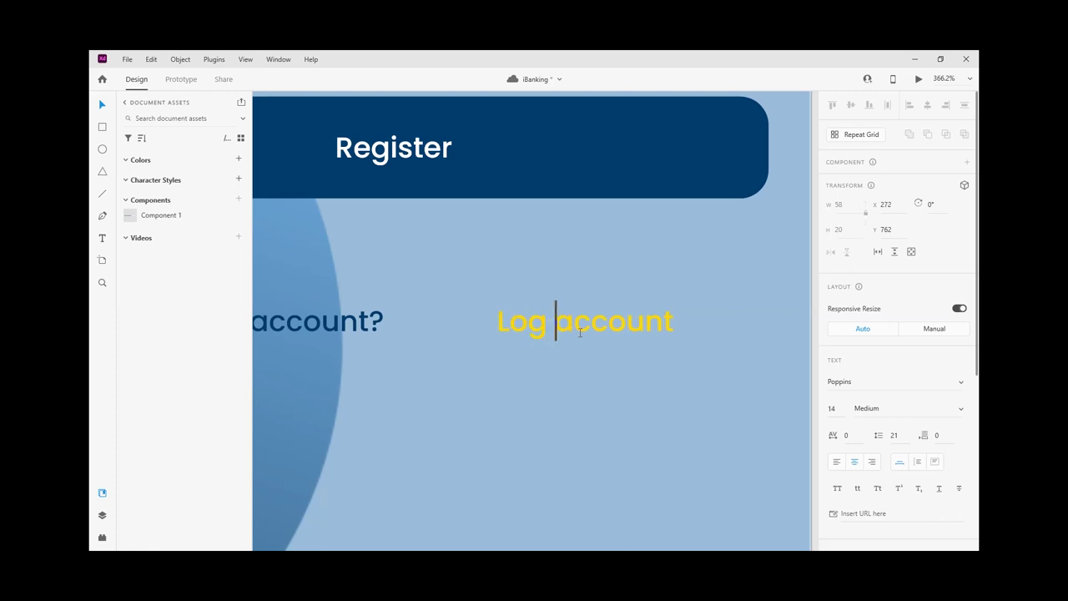
pyautogui.write('In')
pyautogui.press('Right')
pyautogui.click(576, 323)
pyautogui.press('BackSpace')
pyautogui.write('A')
pyautogui.press('Escape')
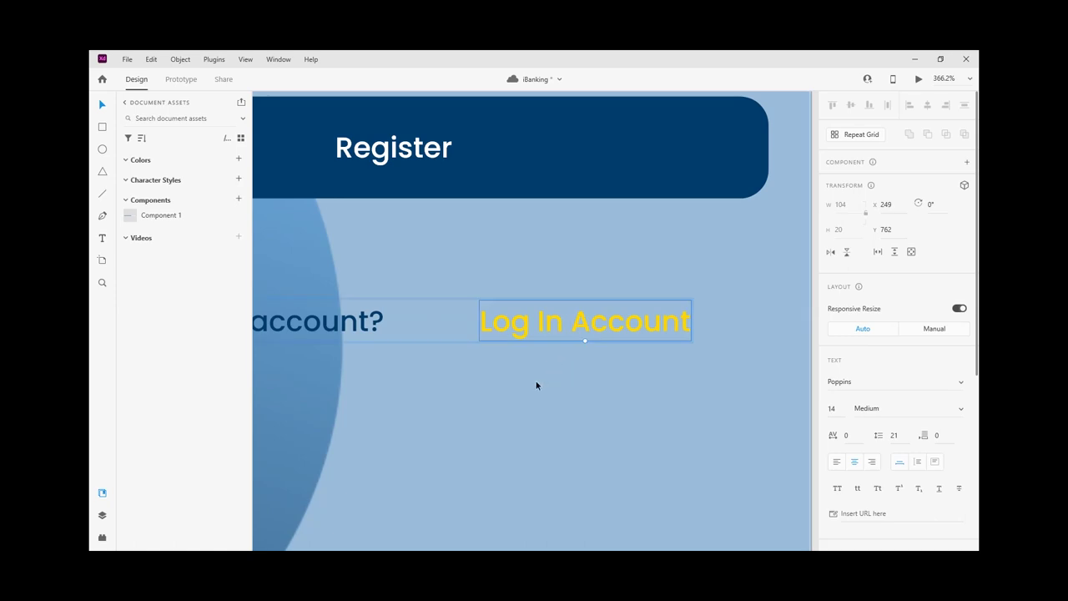
pyautogui.click(545, 382)
pyautogui.scroll(-10, 545, 382)
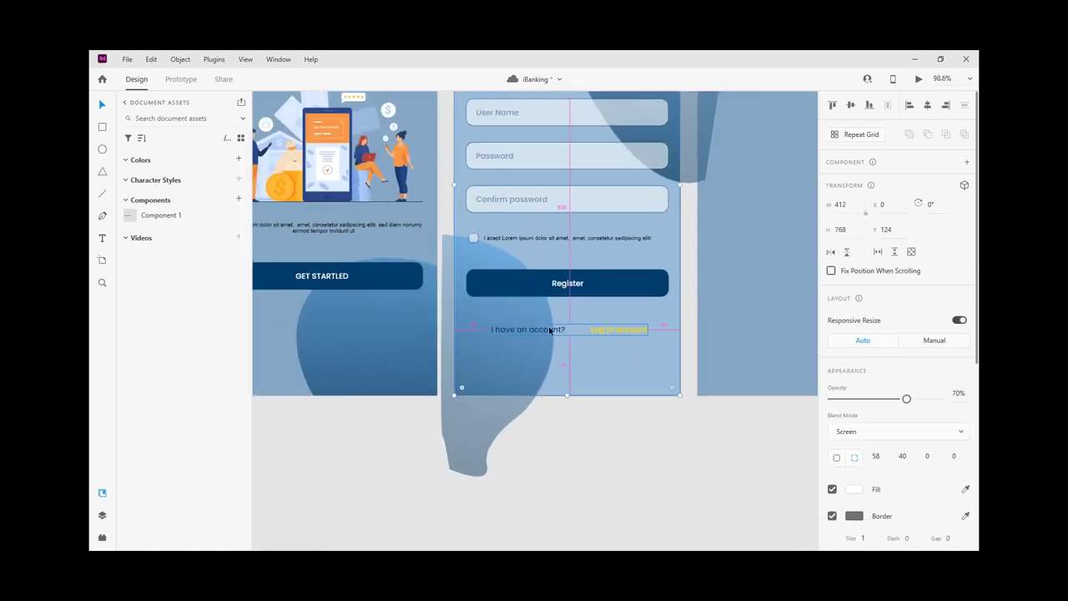
# Copy the whole Register form onto the empty Verify Code screen
pyautogui.scroll(-3, 637, 403)
pyautogui.scroll(4, 638, 351)
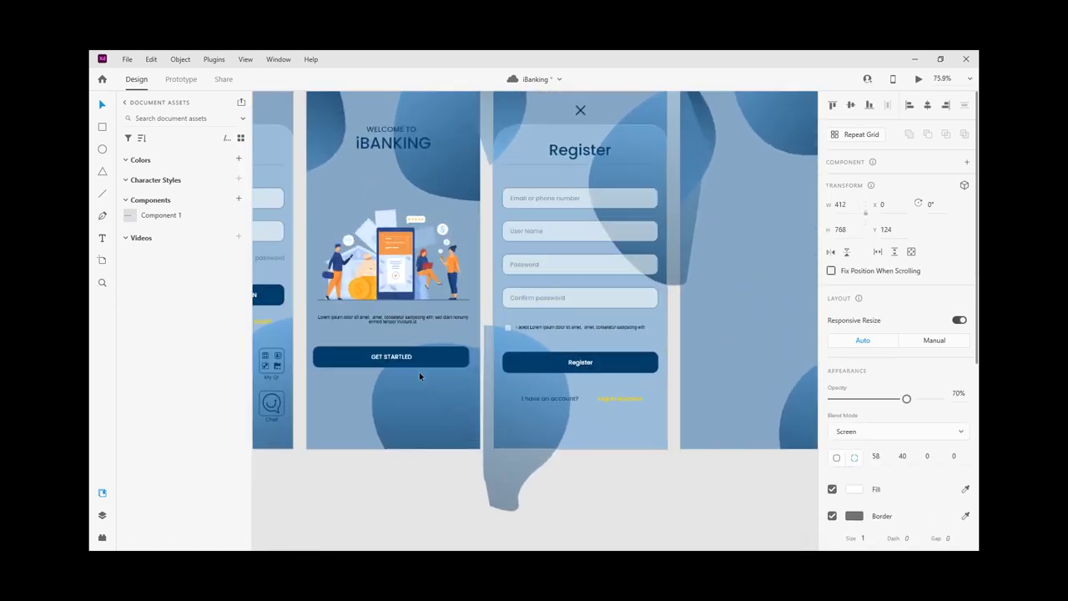
pyautogui.scroll(-2, 422, 372)
pyautogui.scroll(-2, 489, 267)
pyautogui.scroll(4, 495, 173)
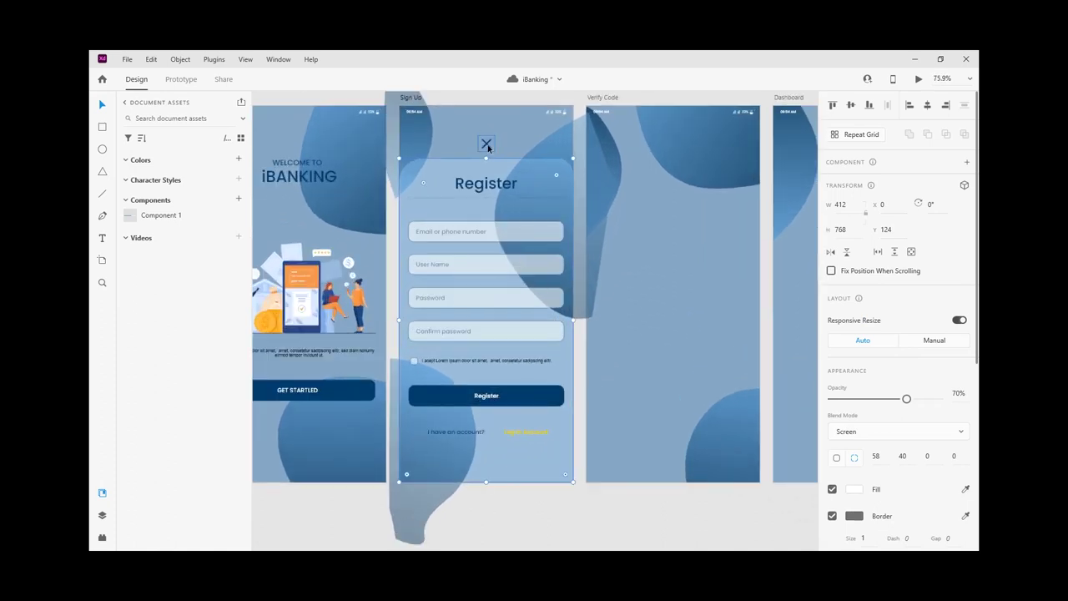
pyautogui.click(488, 145)
pyautogui.moveTo(445, 132); pyautogui.dragTo(543, 451)
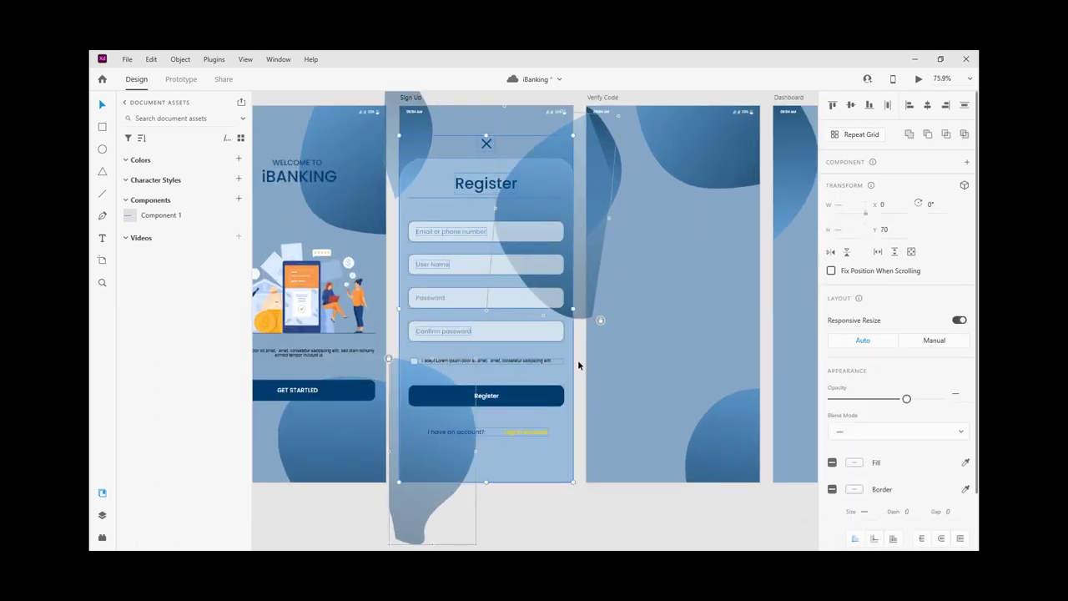
pyautogui.click(668, 298)
pyautogui.hotkey('ctrl', 'v')
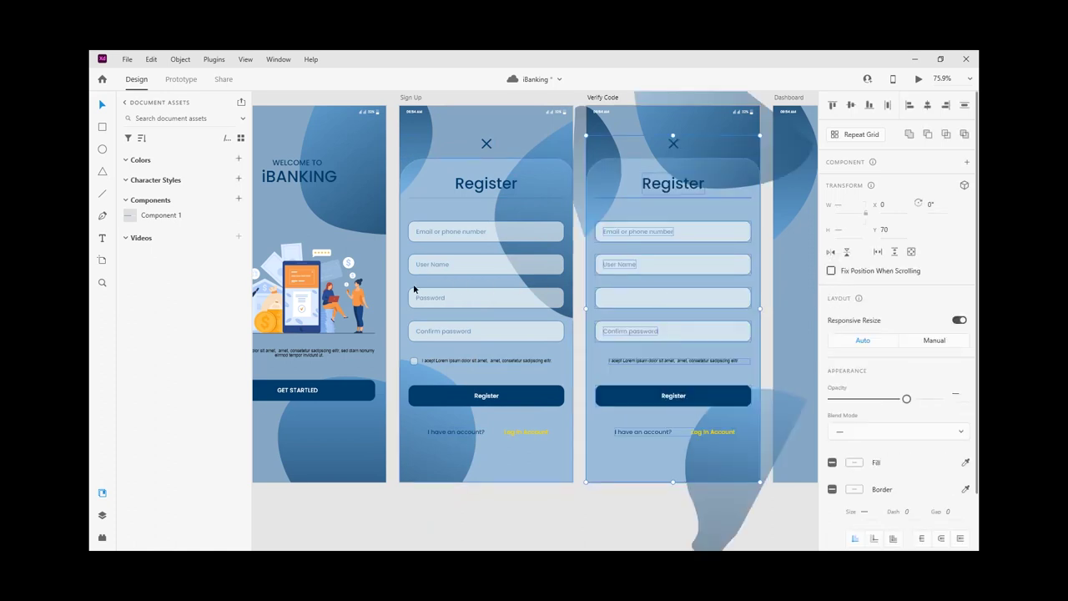
pyautogui.scroll(-2, 546, 254)
pyautogui.scroll(4, 547, 225)
pyautogui.click(541, 220)
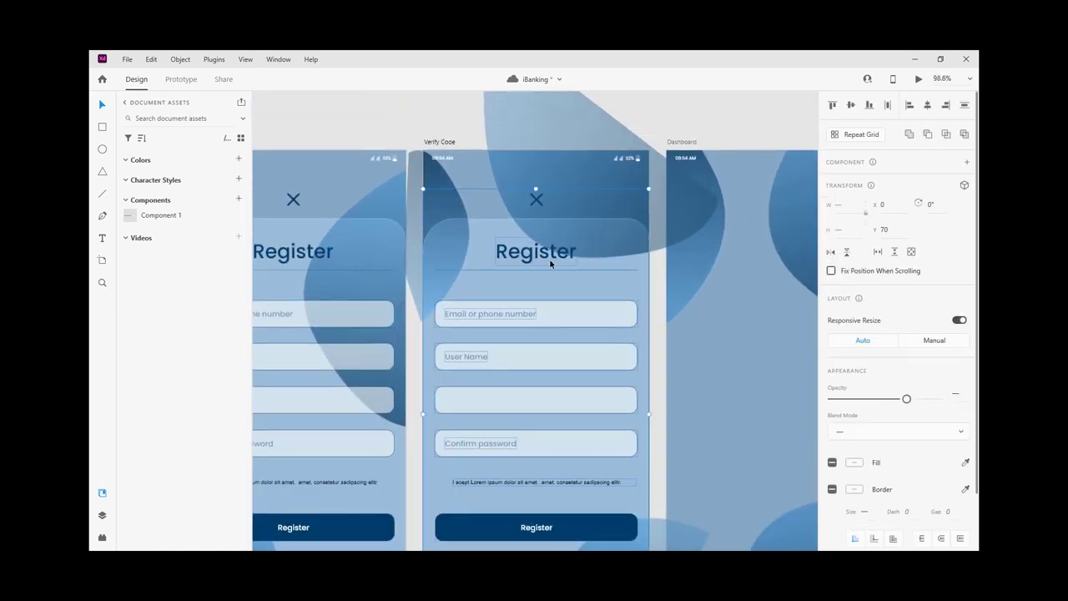
pyautogui.click(663, 119)
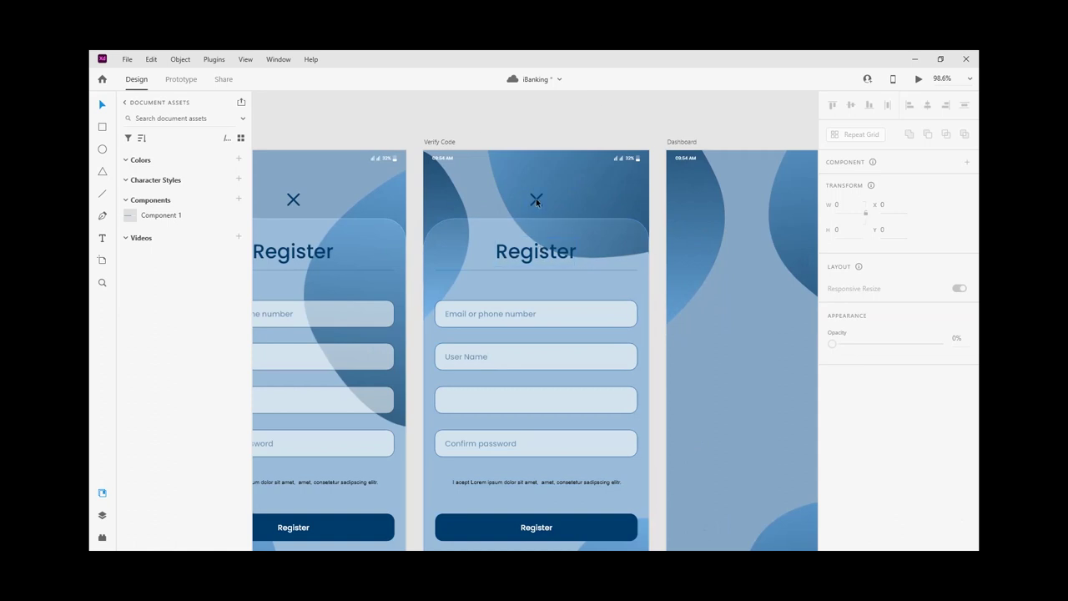
# Retitle the pasted Register heading to 'Verify Code'
pyautogui.scroll(-1, 536, 198)
pyautogui.click(525, 209)
pyautogui.doubleClick(526, 209)
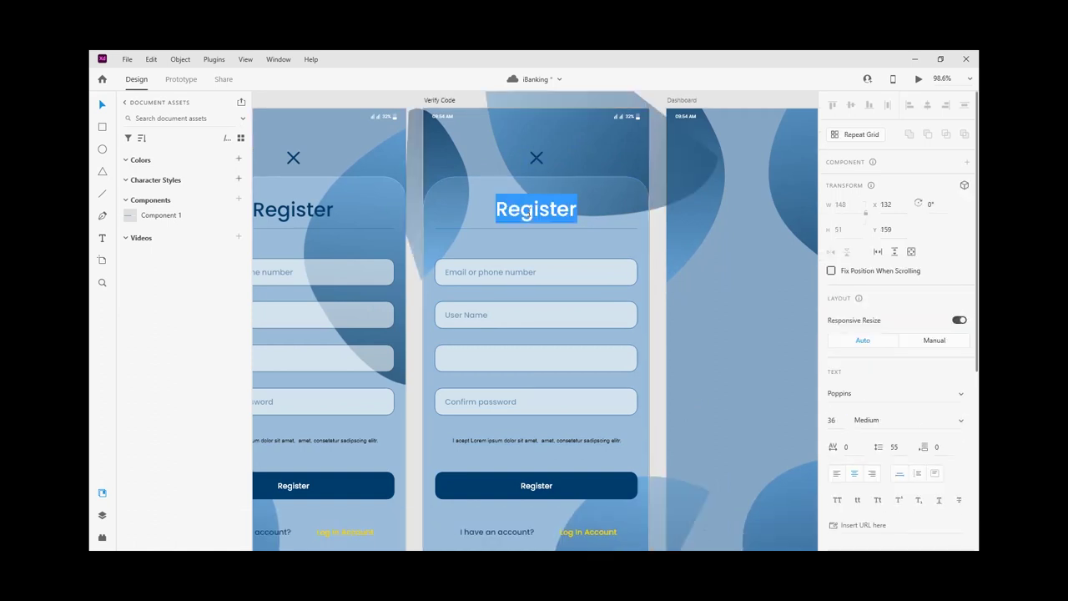
pyautogui.write('Veri')
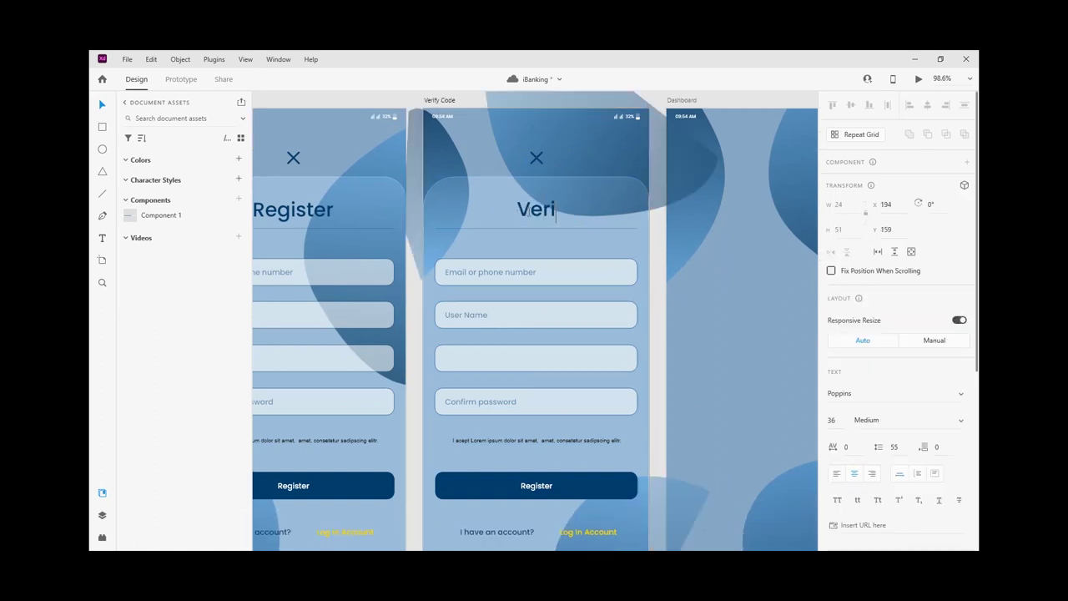
pyautogui.write('fy Code')
# Delete the password and Confirm password fields and the account login footer
pyautogui.click(649, 265)
pyautogui.scroll(-3, 529, 292)
pyautogui.click(509, 282)
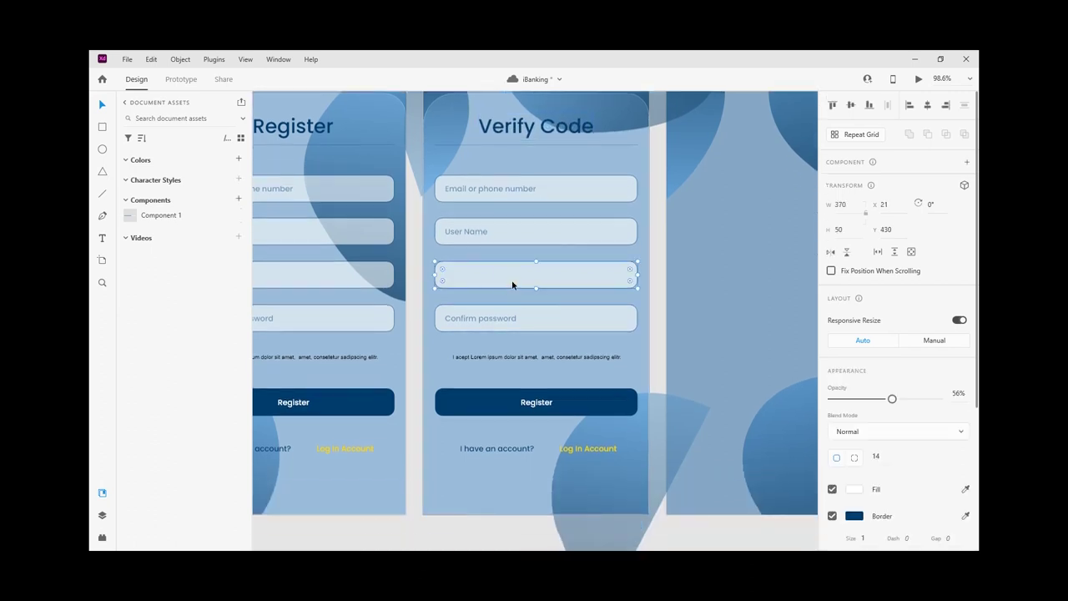
pyautogui.press('Delete')
pyautogui.click(536, 317)
pyautogui.press('Delete')
pyautogui.press('Delete')
pyautogui.click(529, 357)
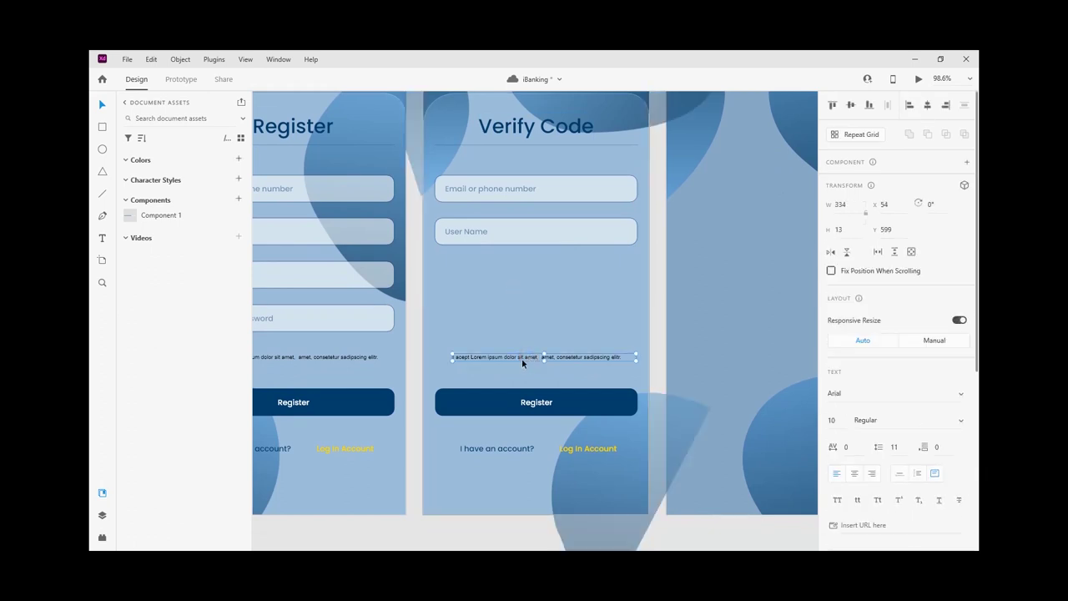
pyautogui.click(519, 449)
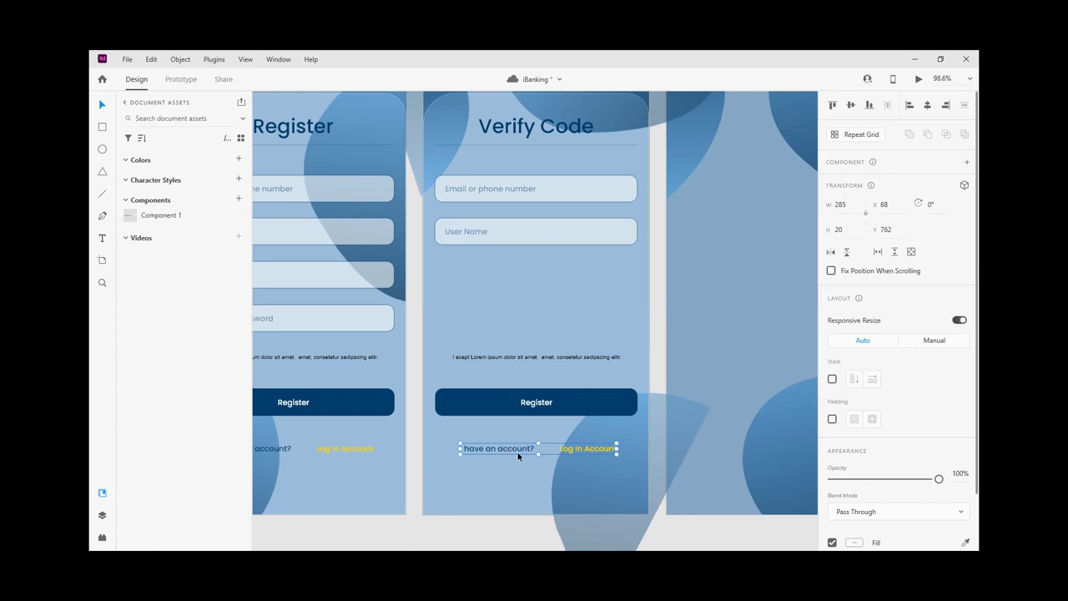
pyautogui.press('Delete')
# Begin replacing the Register button label with 'Verify Code'
pyautogui.click(536, 406)
pyautogui.doubleClick(536, 405)
pyautogui.doubleClick(536, 403)
pyautogui.write('Verify Code')
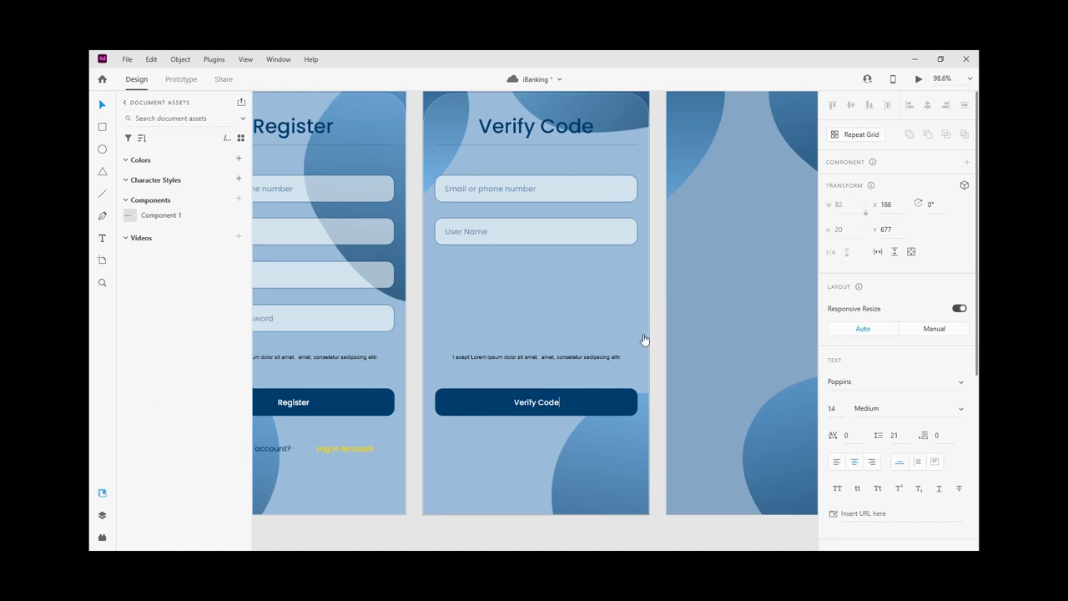
# Move the agreement text just under the Verify Code title, narrow it slightly and centre it
pyautogui.click(525, 436)
pyautogui.scroll(1, 512, 247)
pyautogui.click(477, 214)
pyautogui.moveTo(491, 381); pyautogui.dragTo(505, 199)
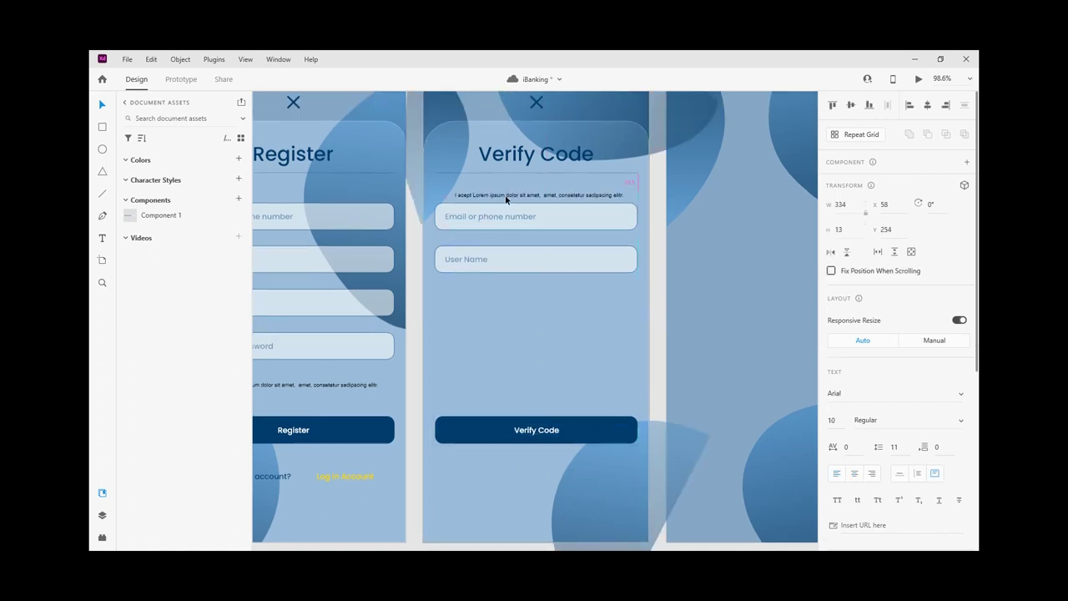
pyautogui.click(927, 106)
pyautogui.scroll(5, 517, 212)
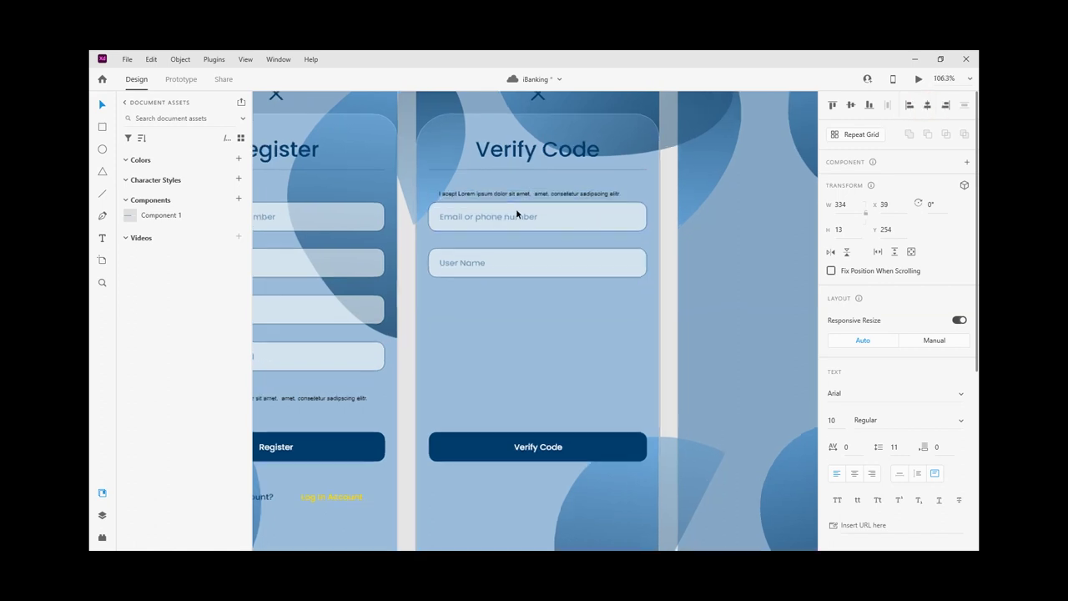
pyautogui.scroll(-2, 513, 217)
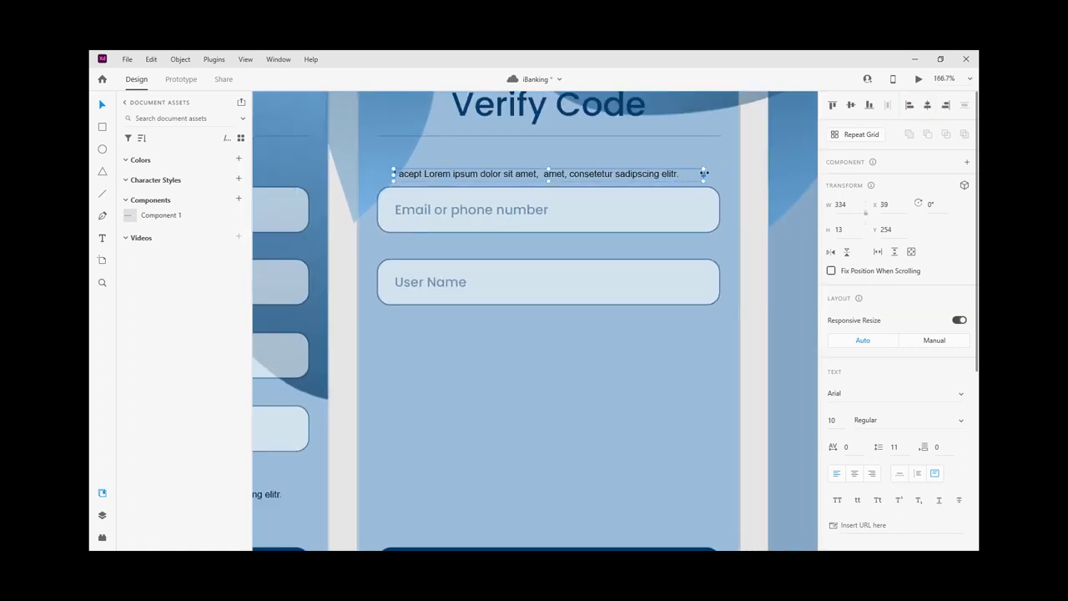
pyautogui.moveTo(682, 174); pyautogui.dragTo(677, 175)
pyautogui.click(927, 105)
# Undo back to a single empty field and shrink it into a small square code box
pyautogui.click(559, 216)
pyautogui.click(537, 210)
pyautogui.hotkey('ctrl', 'z')
pyautogui.hotkey('ctrl', 'z')
pyautogui.hotkey('ctrl', 'z')
pyautogui.hotkey('ctrl', 'z')
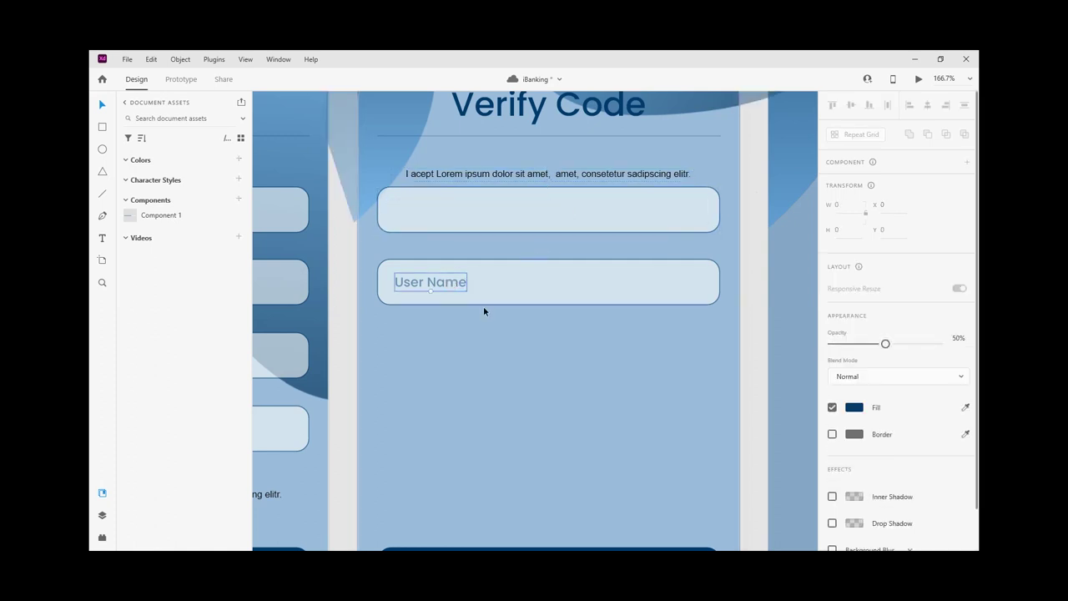
pyautogui.hotkey('ctrl', 'z')
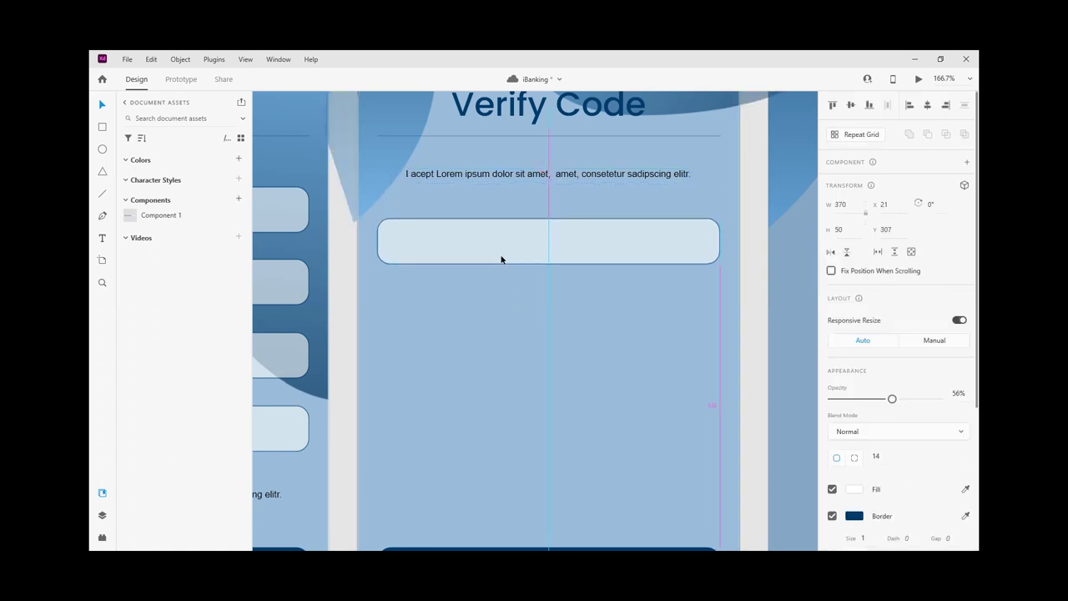
pyautogui.scroll(-5, 500, 253)
pyautogui.scroll(3, 512, 247)
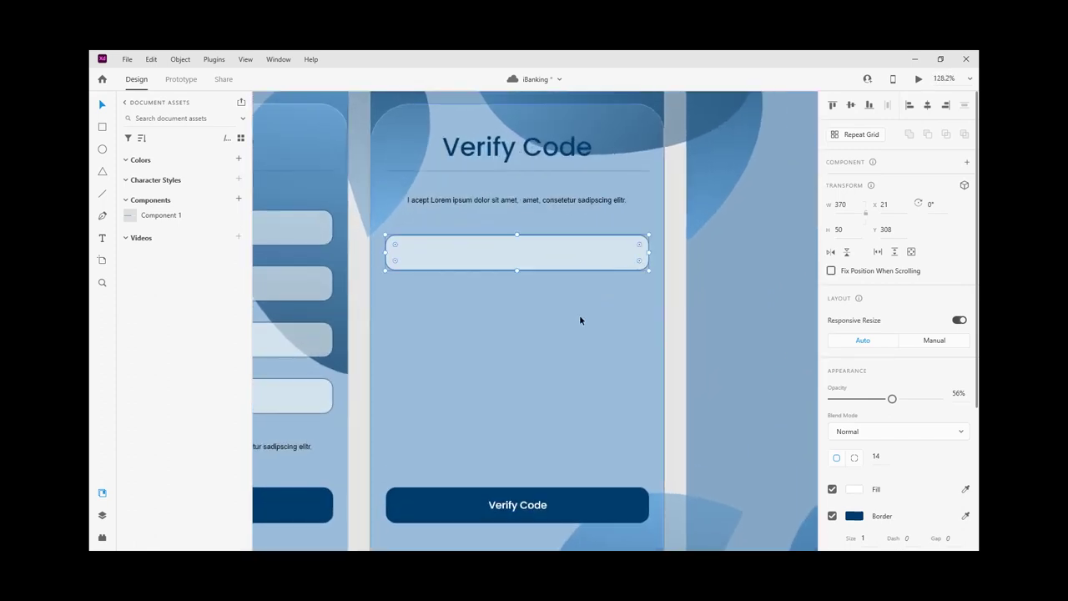
pyautogui.moveTo(648, 253); pyautogui.dragTo(572, 256)
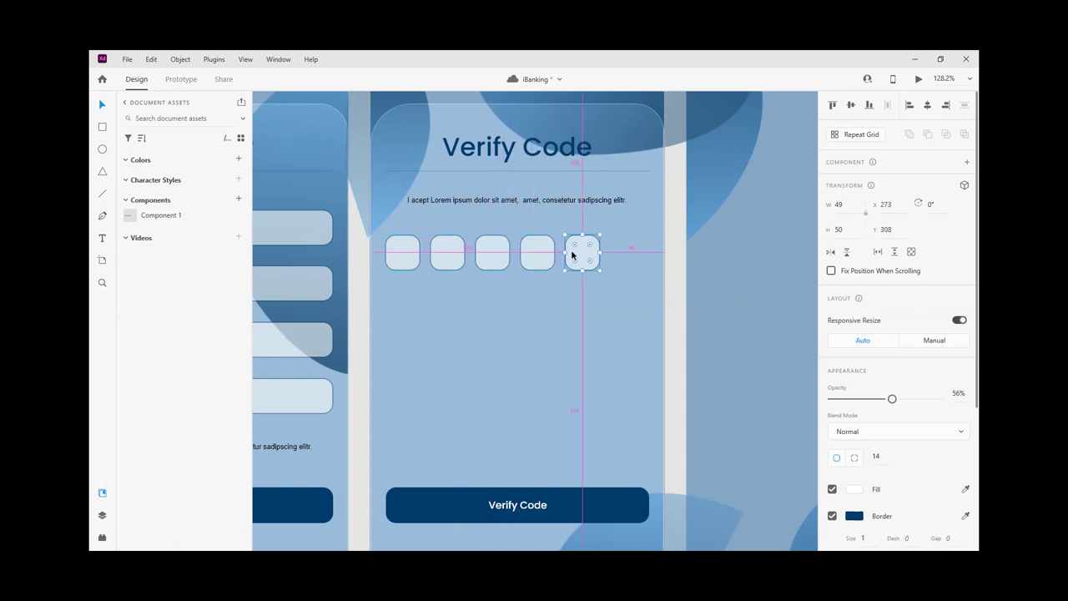
# Duplicate the box into six, distribute them evenly in a row, and group them
pyautogui.hotkey('ctrl', 'd')
pyautogui.hotkey('shift', 'Right')
pyautogui.hotkey('shift', 'Right')
pyautogui.hotkey('shift', 'Right')
pyautogui.hotkey('shift', 'Right')
pyautogui.keyDown('shift'); pyautogui.click(574, 255); pyautogui.keyUp('shift')
pyautogui.keyDown('shift'); pyautogui.click(524, 252); pyautogui.keyUp('shift')
pyautogui.keyDown('shift'); pyautogui.click(493, 254); pyautogui.keyUp('shift')
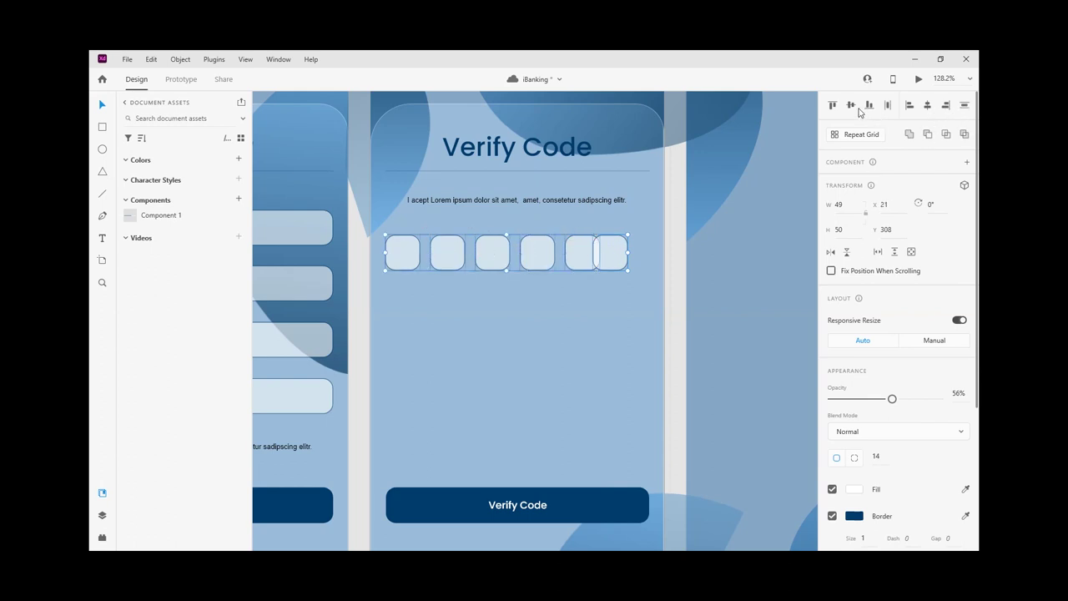
pyautogui.click(890, 108)
pyautogui.moveTo(576, 253); pyautogui.dragTo(579, 249)
pyautogui.hotkey('ctrl', 'g')
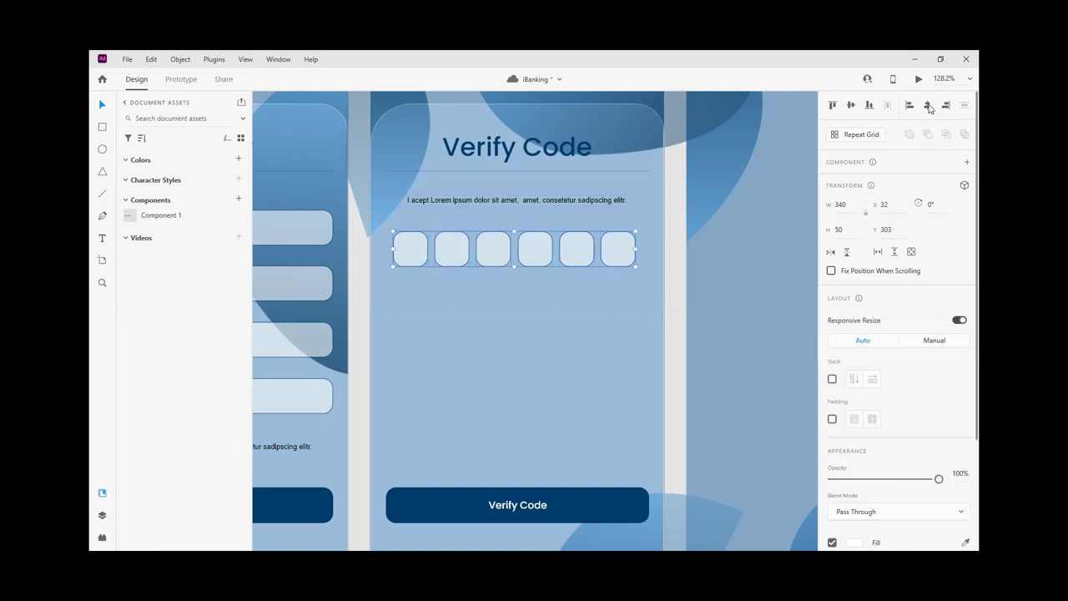
# Nudge the agreement text slightly down above the code box row
pyautogui.click(546, 327)
pyautogui.scroll(-1, 529, 262)
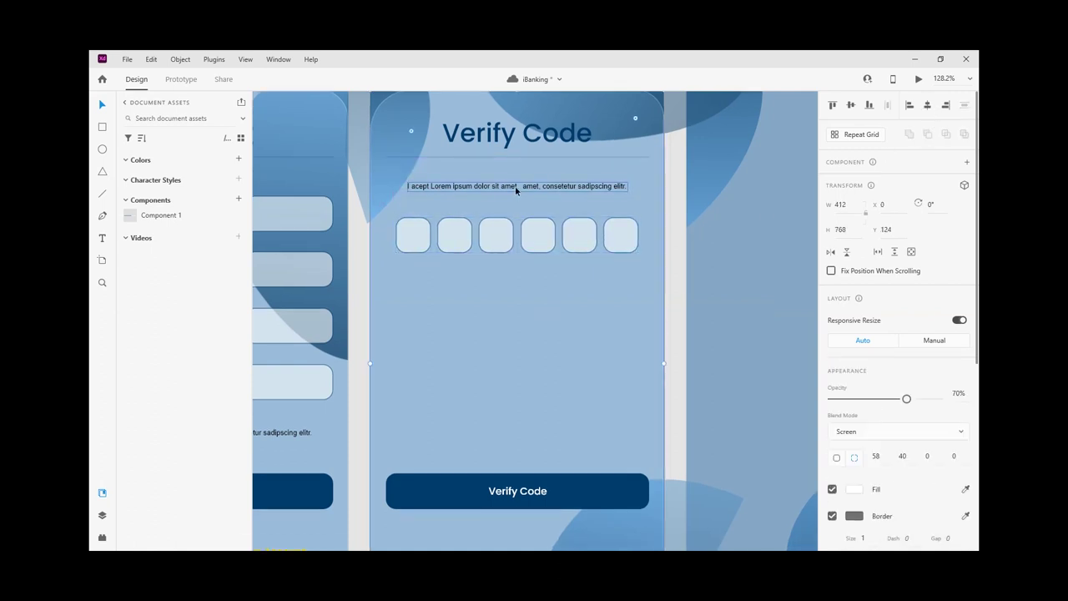
pyautogui.moveTo(516, 190); pyautogui.dragTo(515, 194)
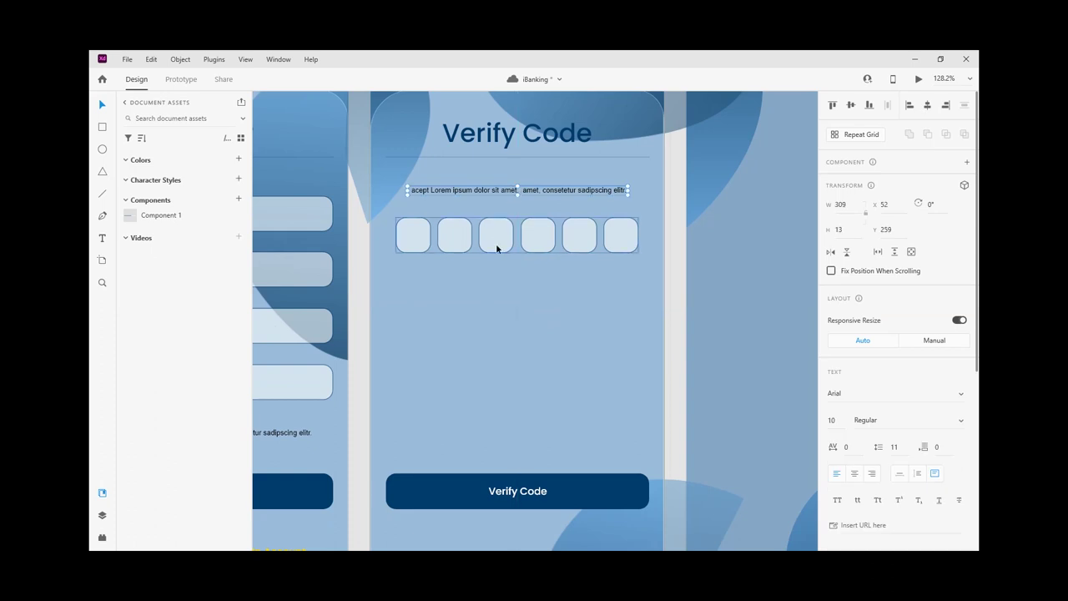
pyautogui.scroll(-2, 503, 386)
pyautogui.keyDown('ctrl'); pyautogui.scroll(-5, 493, 359); pyautogui.keyUp('ctrl')
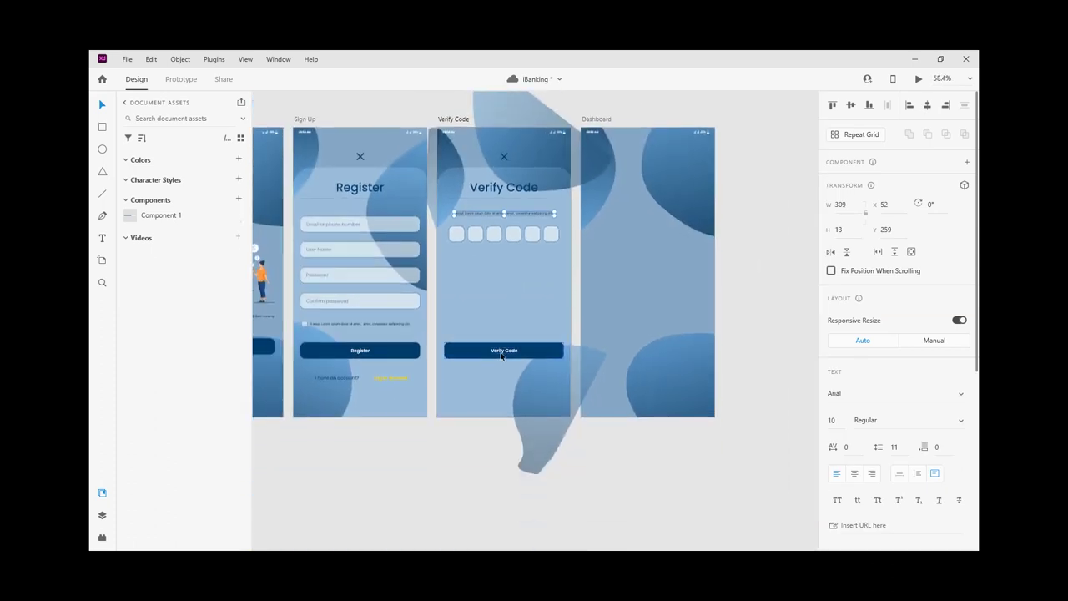
# Move the account login footer row up closer to the Verify Code button
pyautogui.scroll(1, 498, 333)
pyautogui.click(497, 306)
pyautogui.scroll(1, 499, 297)
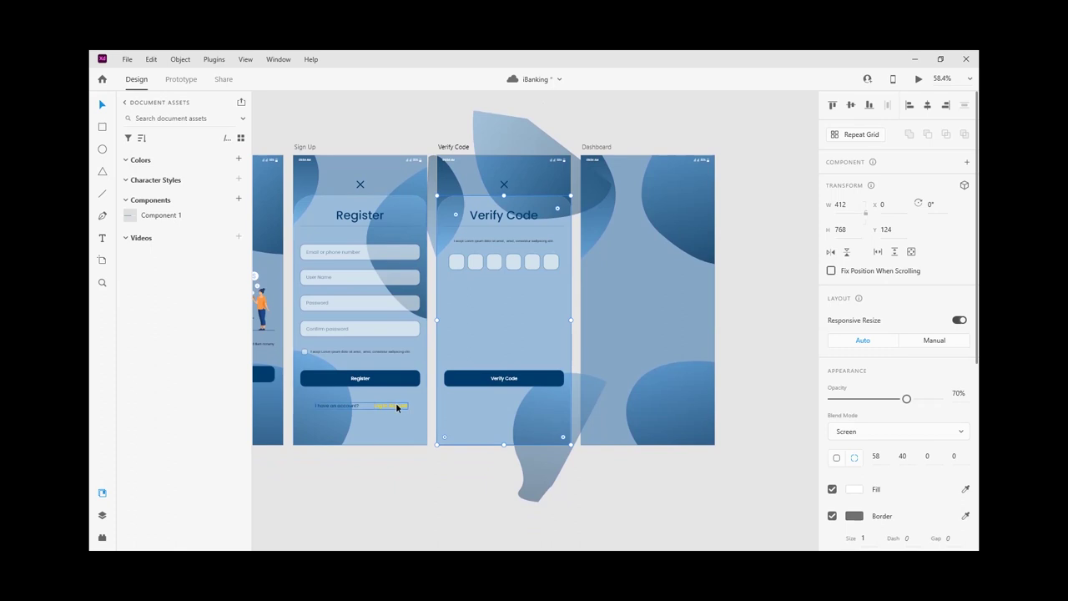
pyautogui.click(396, 406)
pyautogui.click(479, 407)
pyautogui.scroll(5, 480, 406)
pyautogui.moveTo(486, 397); pyautogui.dragTo(485, 377)
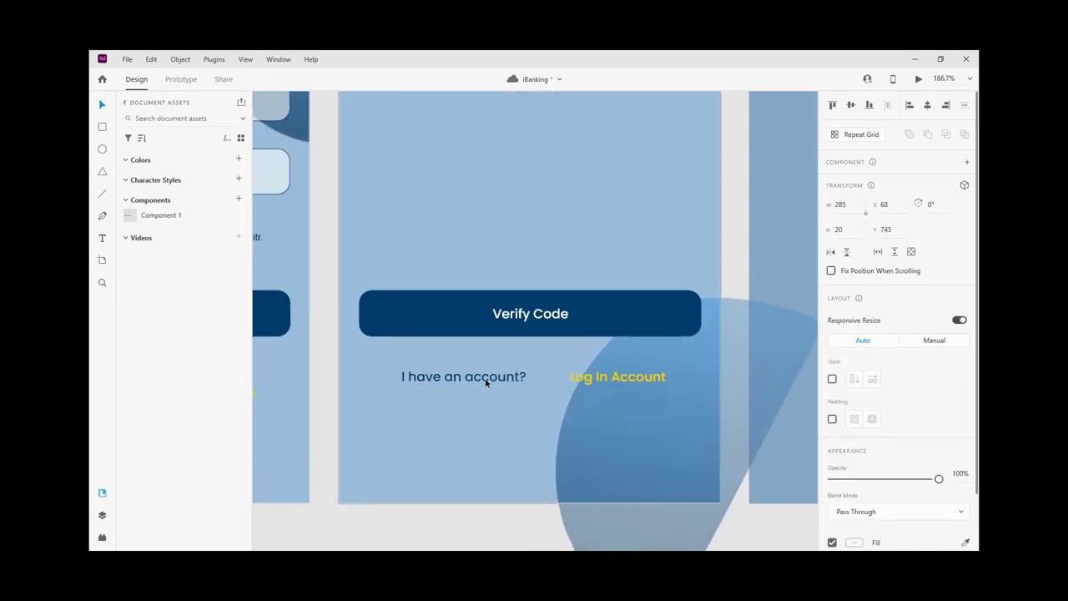
# Change the footer text 'I have an account?' to 'I don't have code verify?'
pyautogui.doubleClick(487, 374)
pyautogui.doubleClick(483, 376)
pyautogui.moveTo(522, 374); pyautogui.dragTo(404, 374)
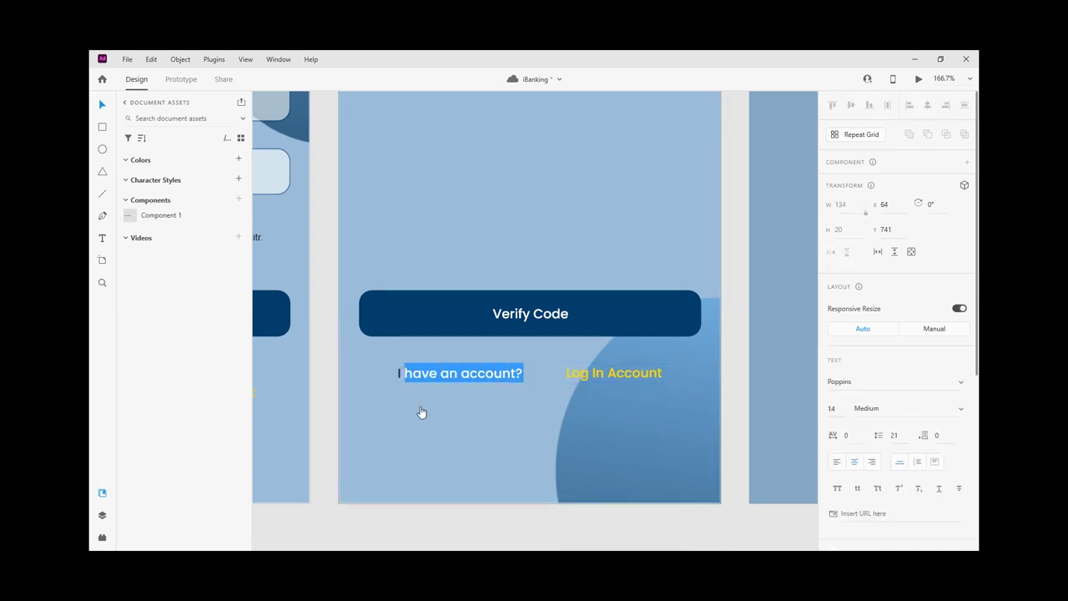
pyautogui.write('don;')
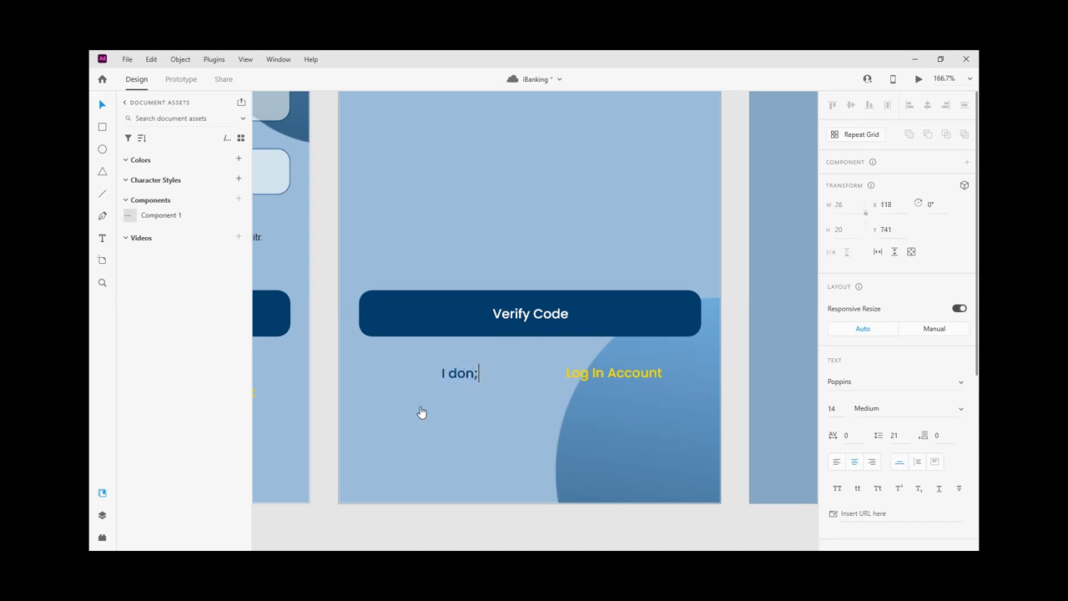
pyautogui.press('BackSpace')
pyautogui.write("'t have code ")
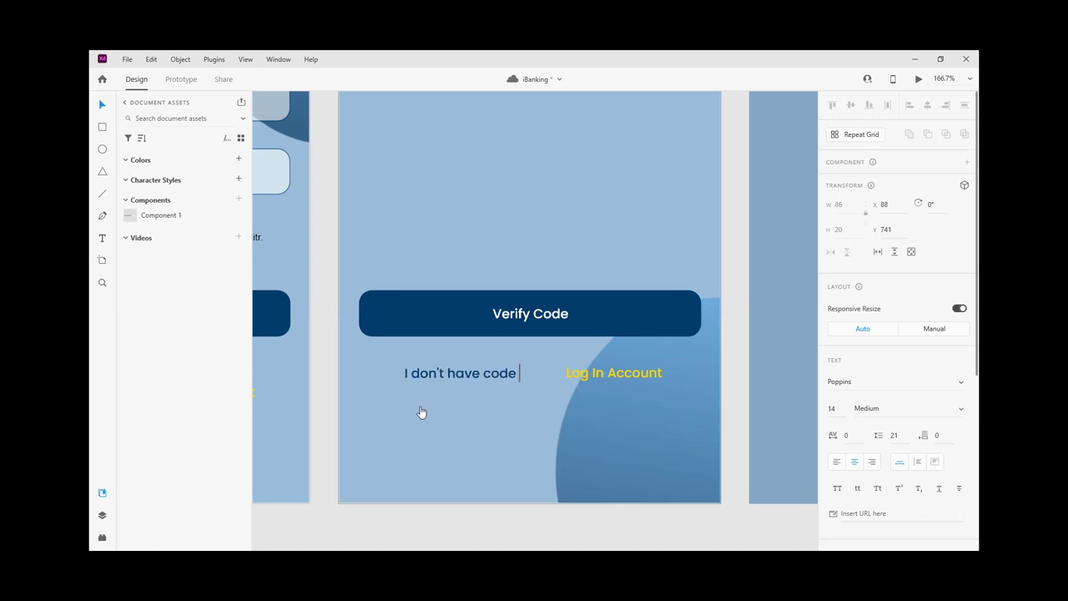
pyautogui.write('verify')
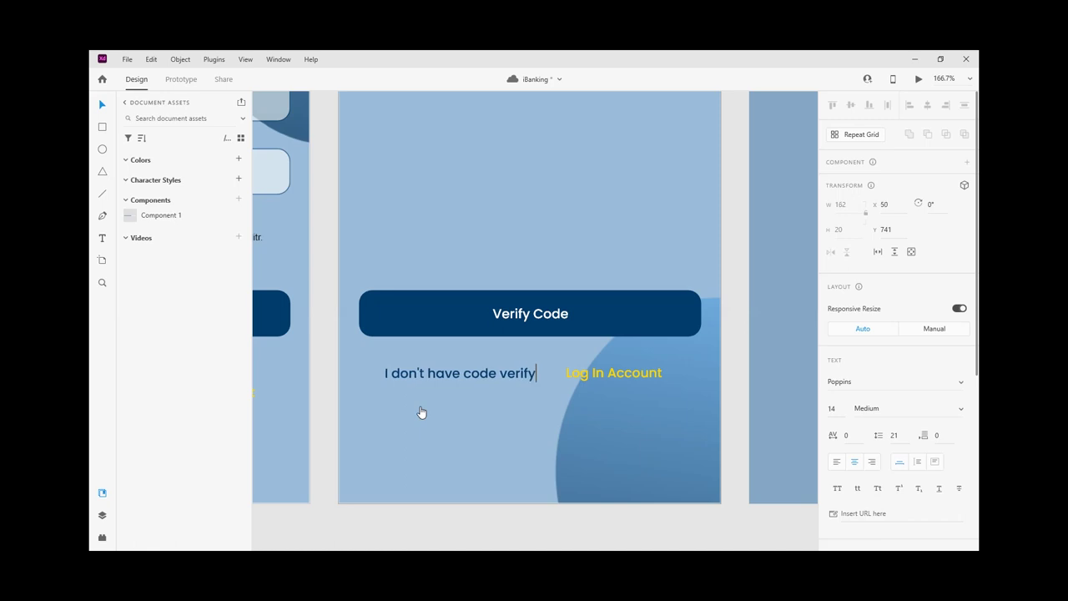
pyautogui.write('?')
# Replace the 'Log In Account' link text with 'Resend Code'
pyautogui.moveTo(566, 373); pyautogui.dragTo(662, 373)
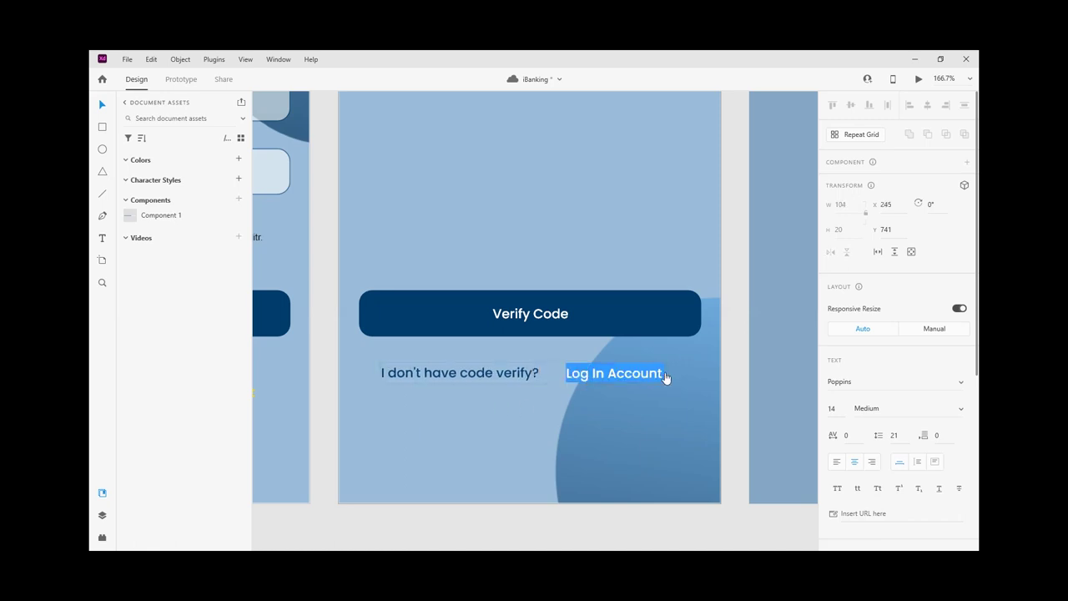
pyautogui.write('Resend Code')
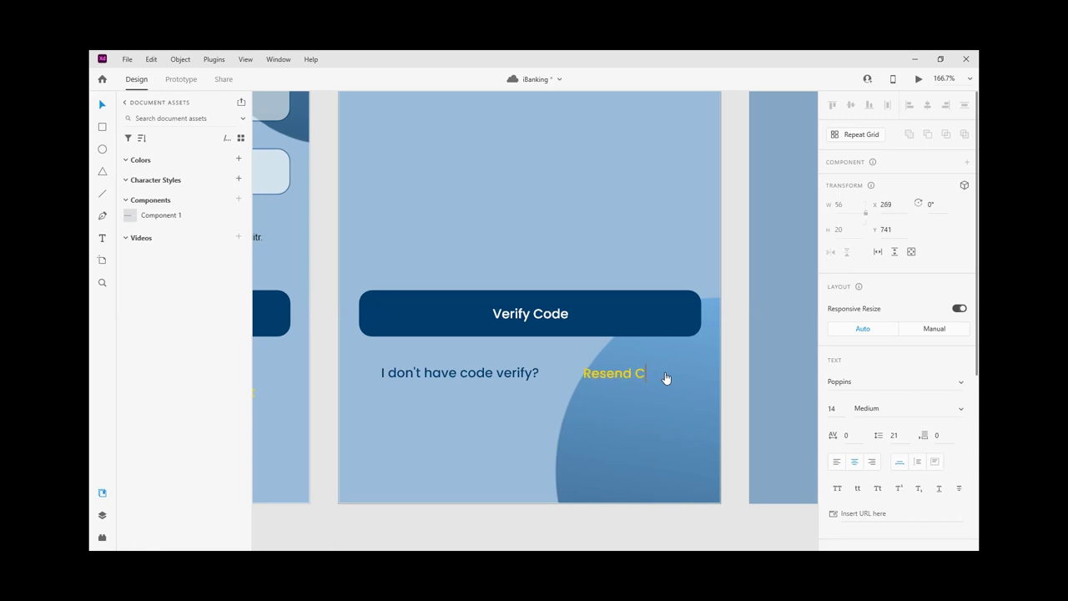
pyautogui.press('BackSpace')
pyautogui.press('BackSpace')
pyautogui.press('BackSpace')
pyautogui.write('ode')
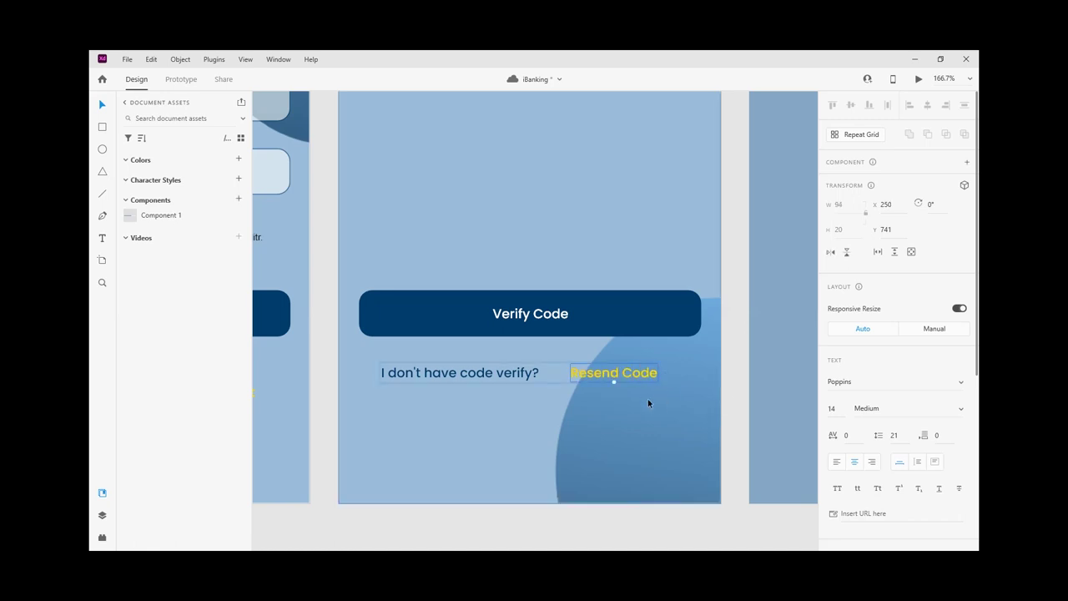
pyautogui.click(734, 375)
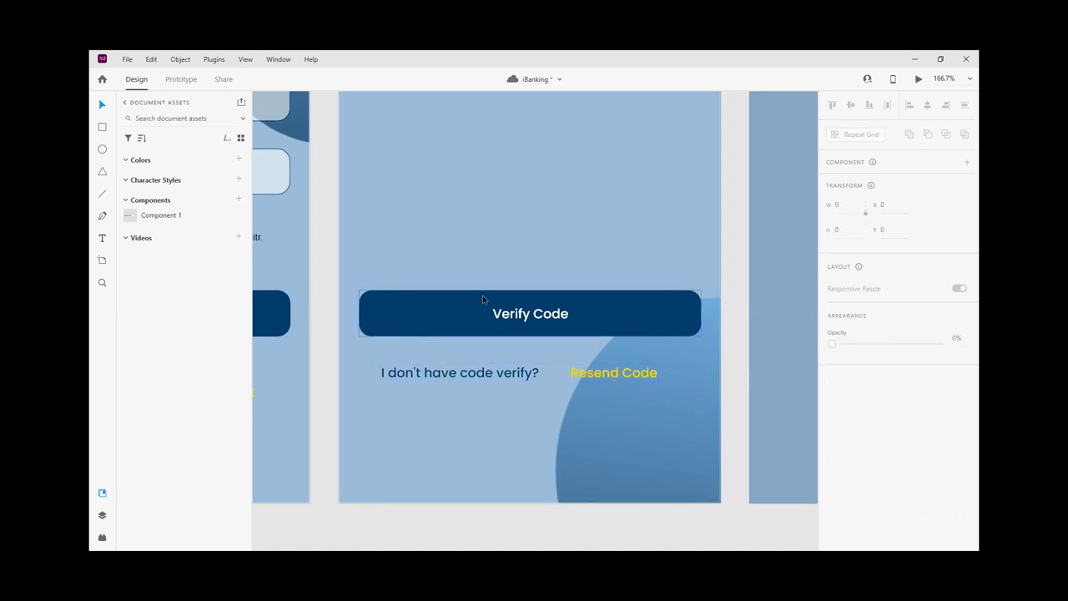
# Link the Verify Code close icon to Sign Up with Auto-Animate, 0.6 s duration and easing
pyautogui.scroll(-3, 482, 295)
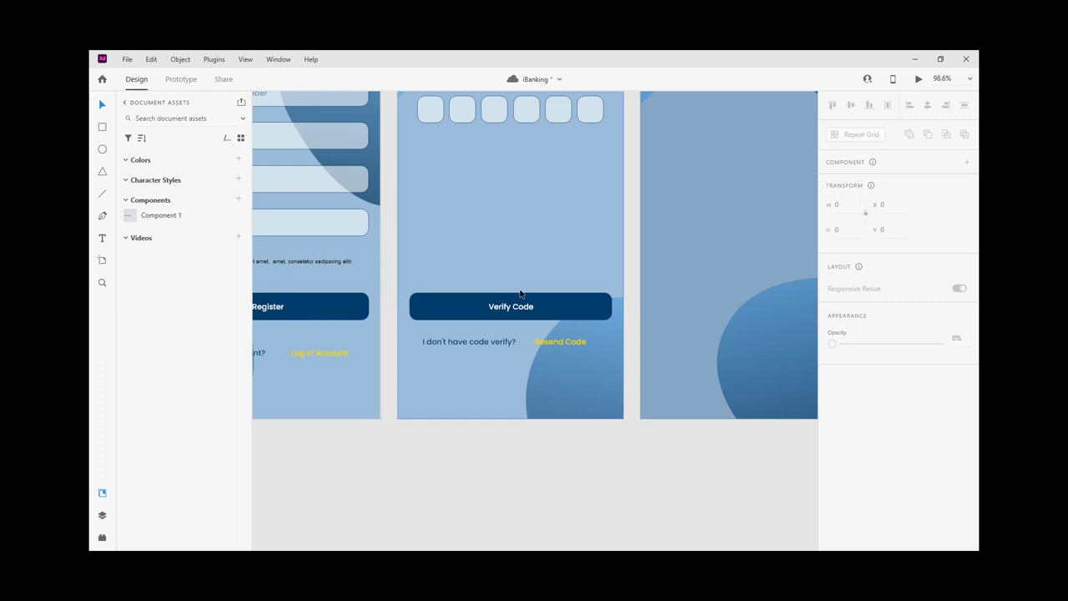
pyautogui.scroll(-3, 555, 278)
pyautogui.scroll(1, 557, 273)
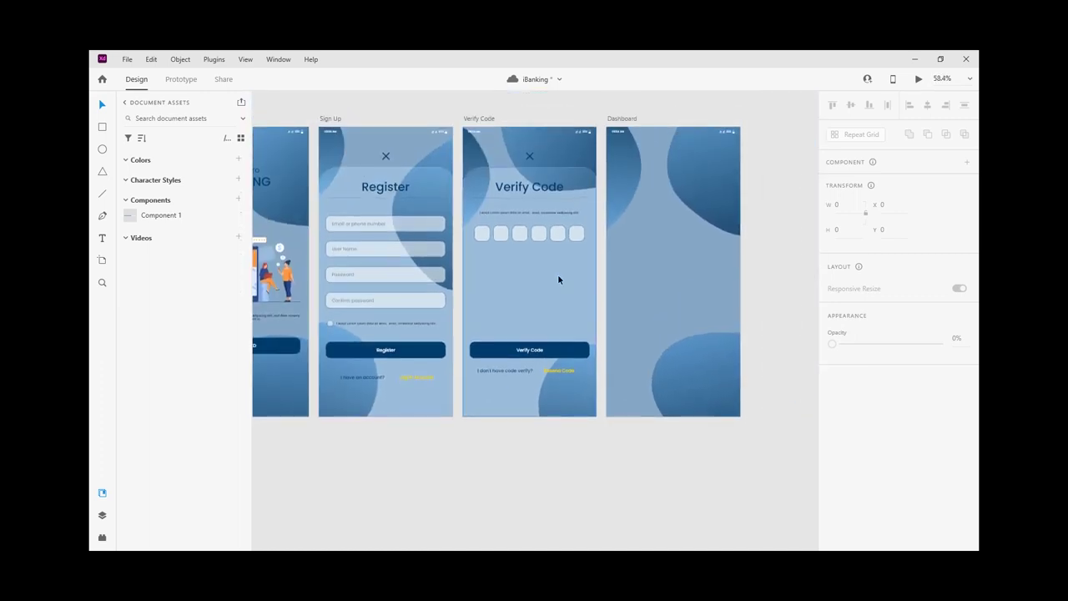
pyautogui.scroll(-1, 614, 336)
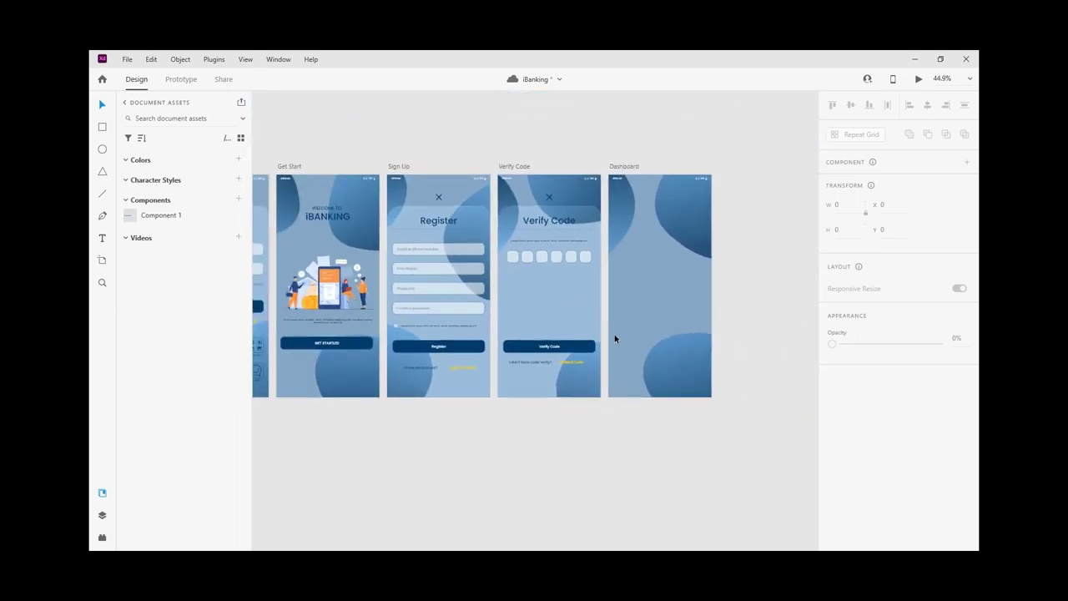
pyautogui.scroll(-2, 621, 333)
pyautogui.scroll(1, 608, 307)
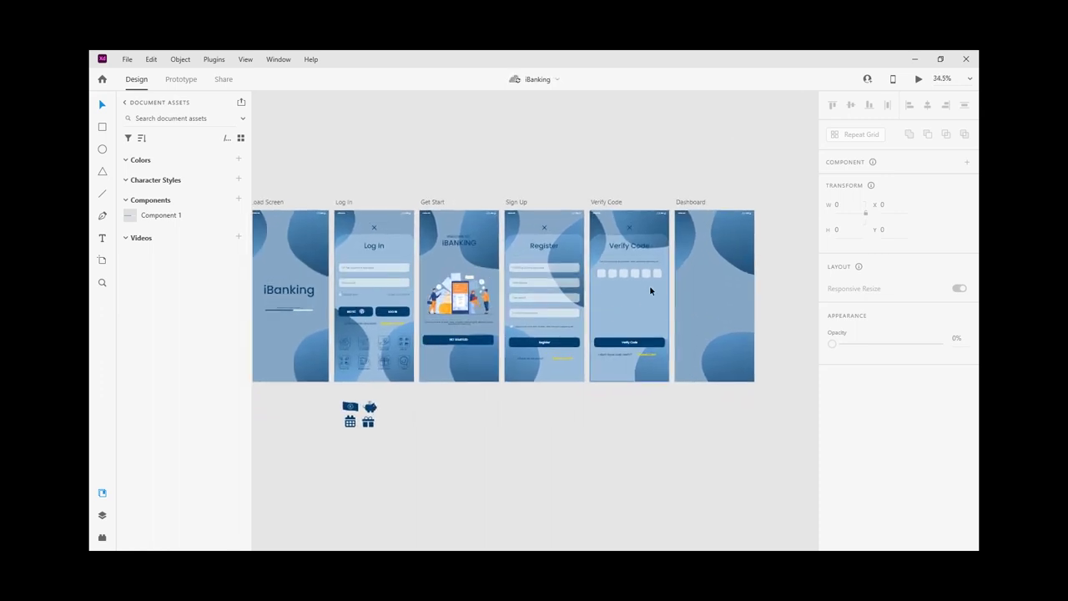
pyautogui.click(629, 228)
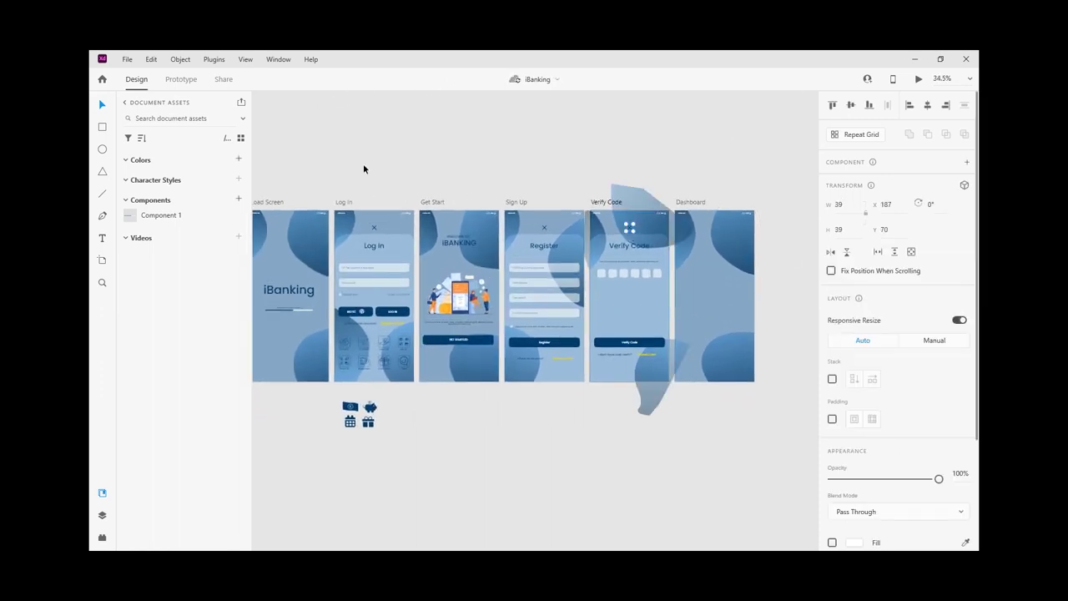
pyautogui.click(181, 78)
pyautogui.moveTo(638, 228); pyautogui.dragTo(551, 265)
pyautogui.click(876, 226)
pyautogui.click(870, 204)
pyautogui.click(959, 321)
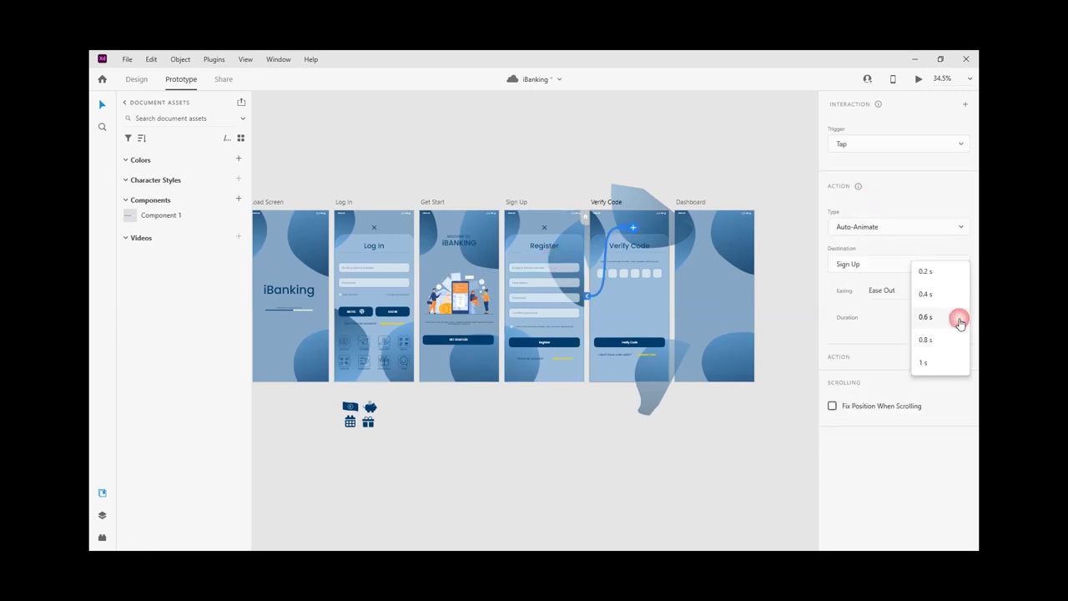
pyautogui.click(931, 299)
pyautogui.click(959, 290)
pyautogui.click(896, 329)
# Link Sign Up's close icon to Get Start, Register to Verify Code, and its log-in link to Log In
pyautogui.click(547, 229)
pyautogui.moveTo(548, 232); pyautogui.dragTo(467, 262)
pyautogui.click(567, 342)
pyautogui.moveTo(579, 346); pyautogui.dragTo(619, 319)
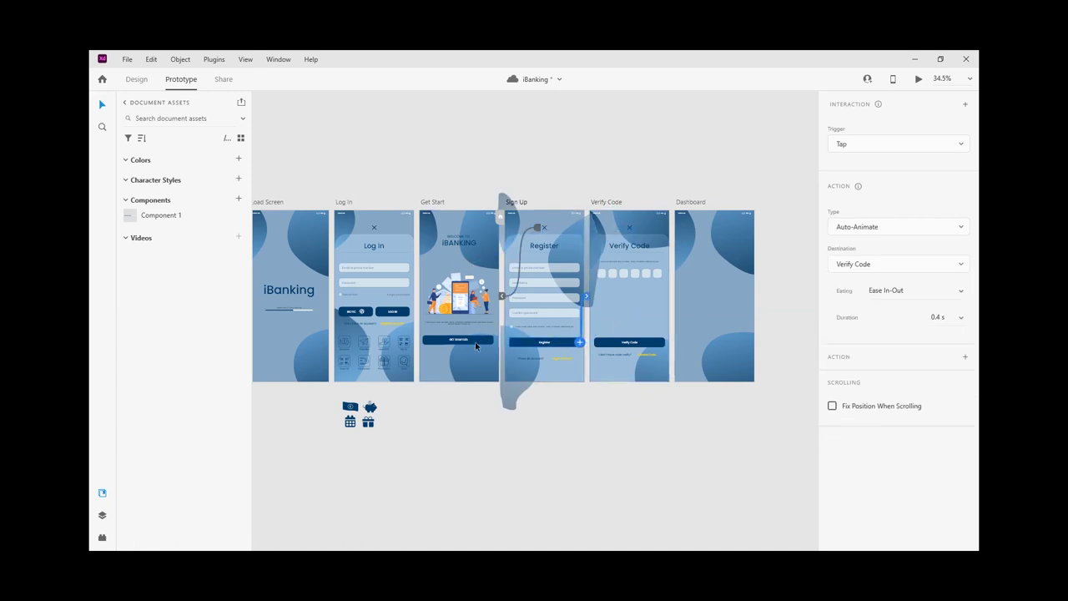
pyautogui.click(569, 363)
pyautogui.moveTo(573, 363); pyautogui.dragTo(393, 334)
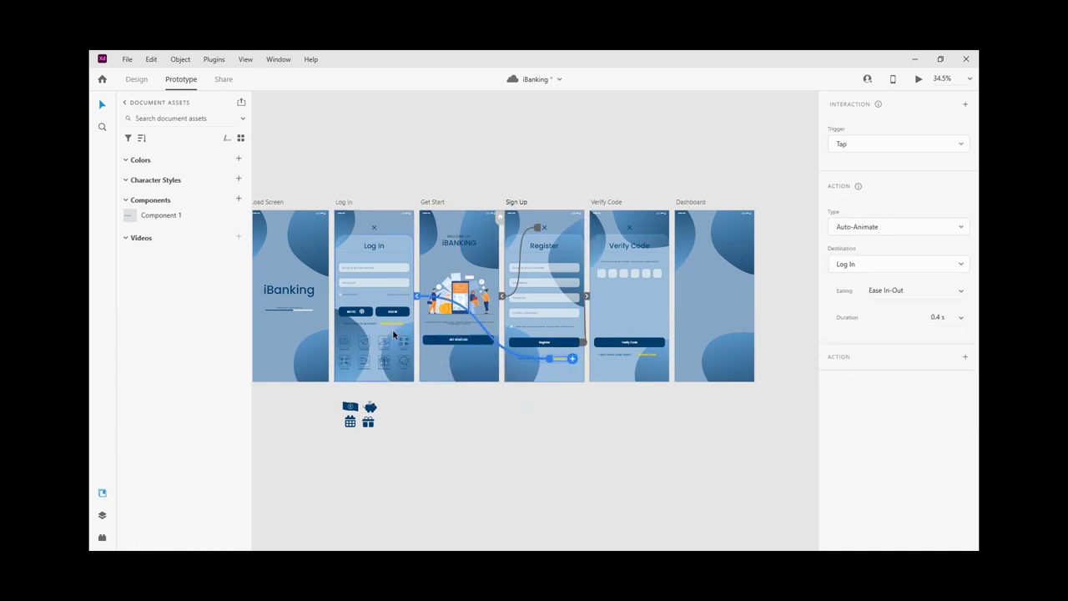
# Link the Log In screen's sign-up link to Sign Up and launch the prototype preview
pyautogui.click(653, 356)
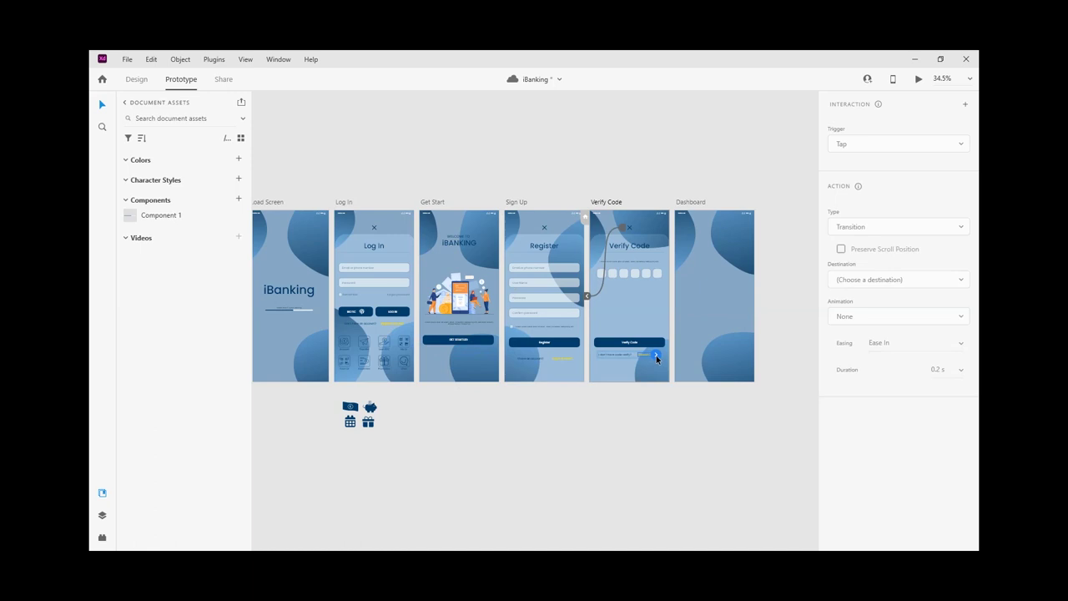
pyautogui.click(393, 326)
pyautogui.moveTo(403, 324); pyautogui.dragTo(532, 371)
pyautogui.click(307, 238)
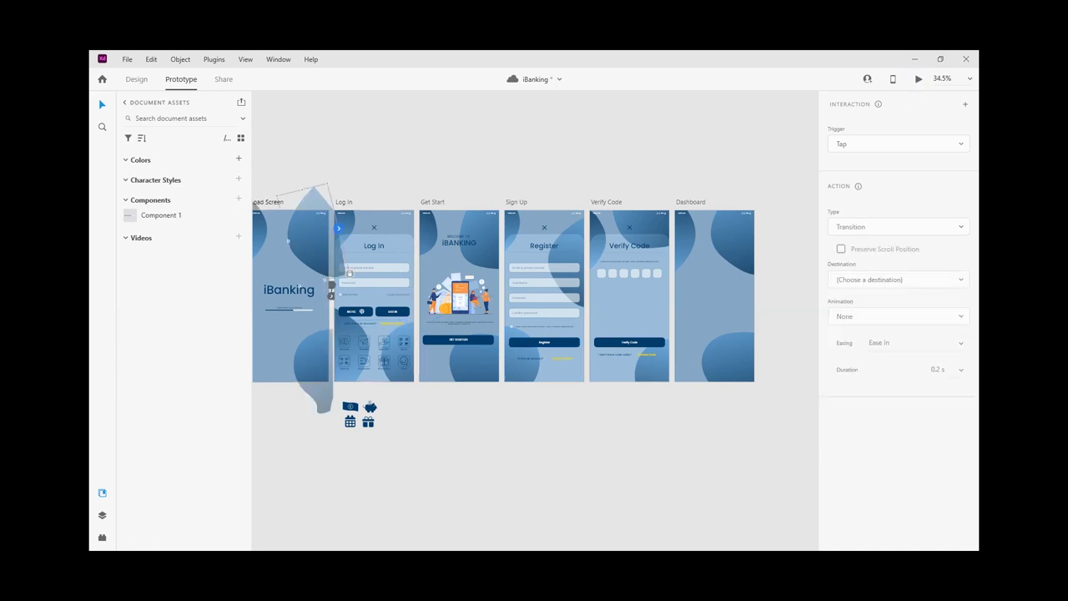
pyautogui.hotkey('ctrl', 'Return')
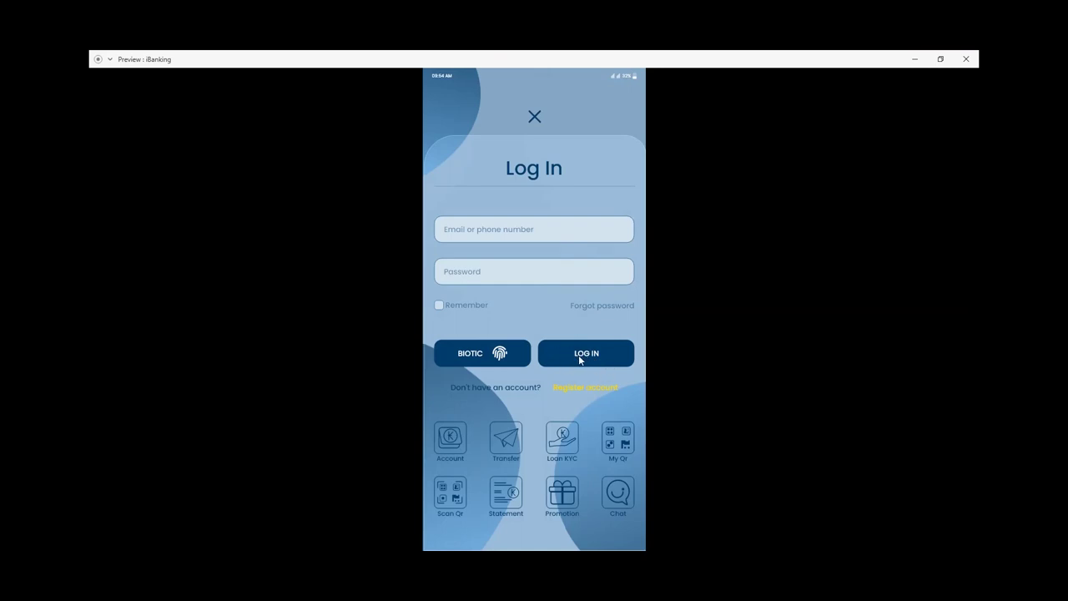
# Click through the preview from welcome to Log In, Register, Verify Code and back to Log In
pyautogui.click(534, 117)
pyautogui.click(572, 434)
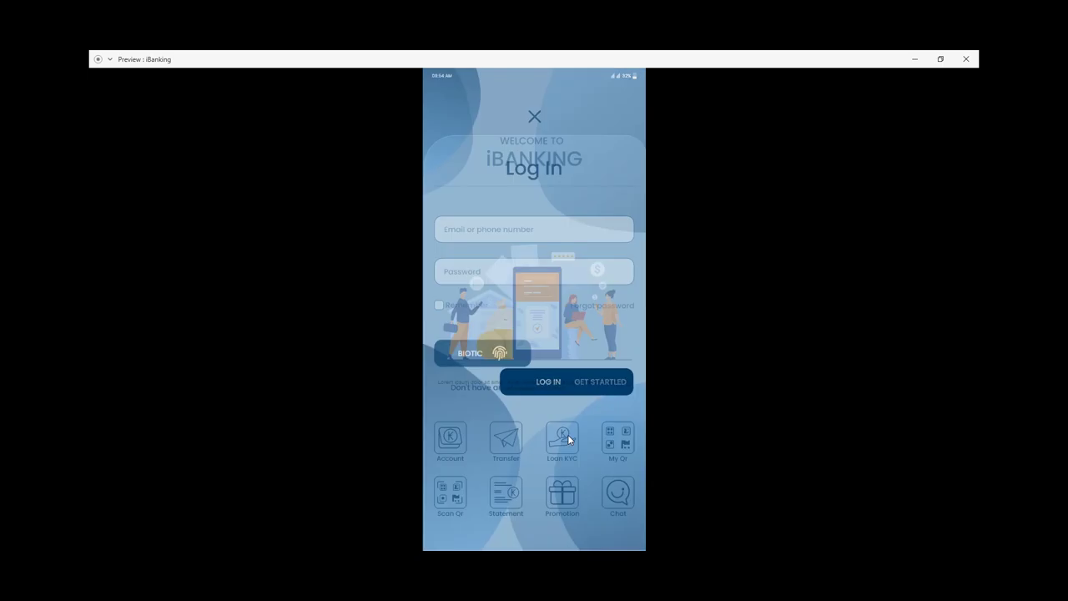
pyautogui.click(568, 389)
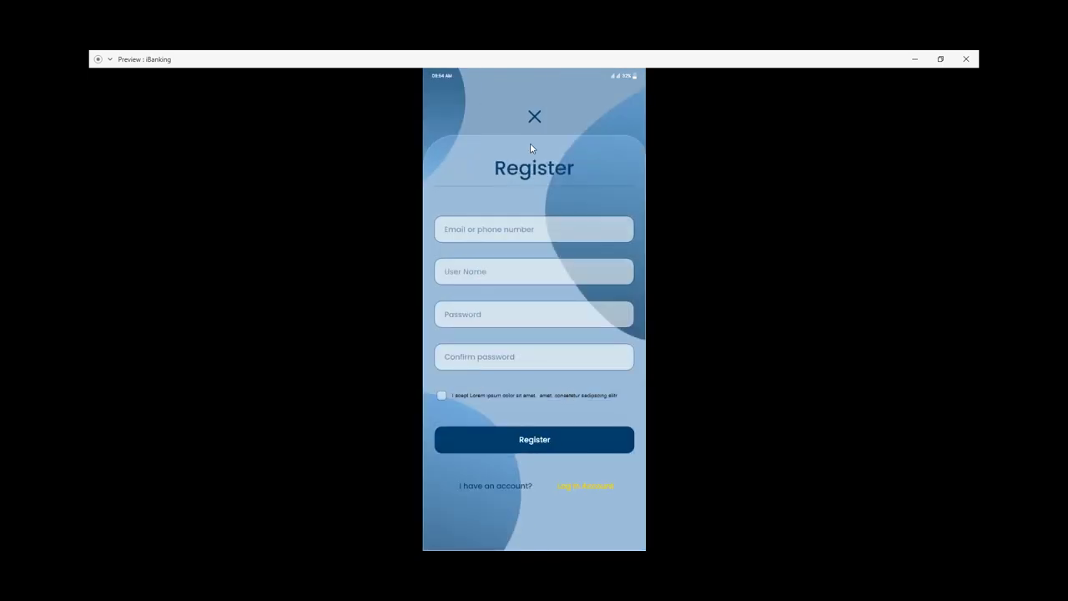
pyautogui.click(547, 444)
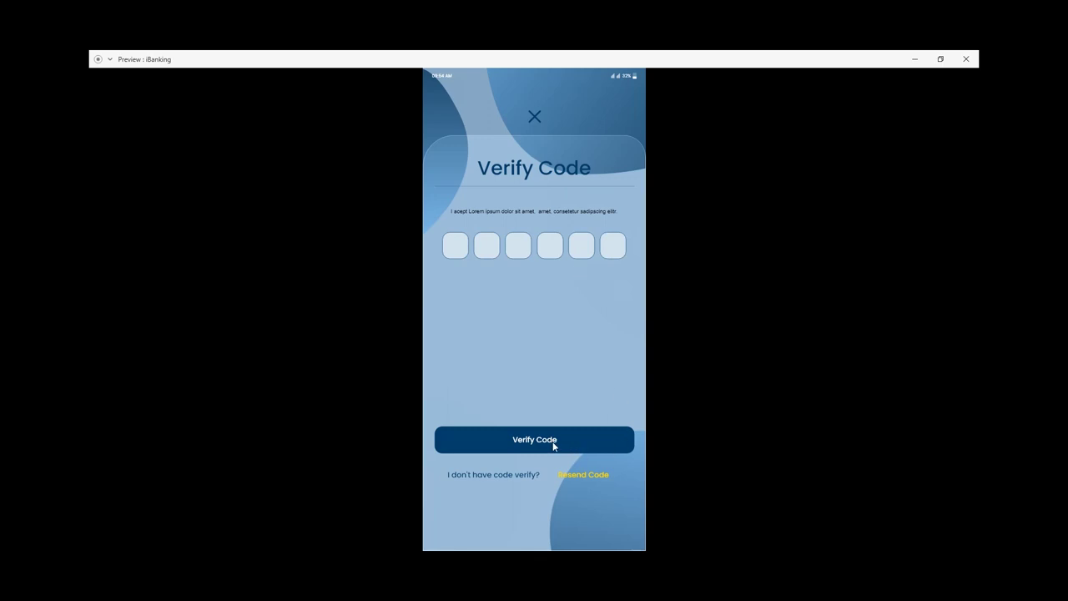
pyautogui.click(534, 117)
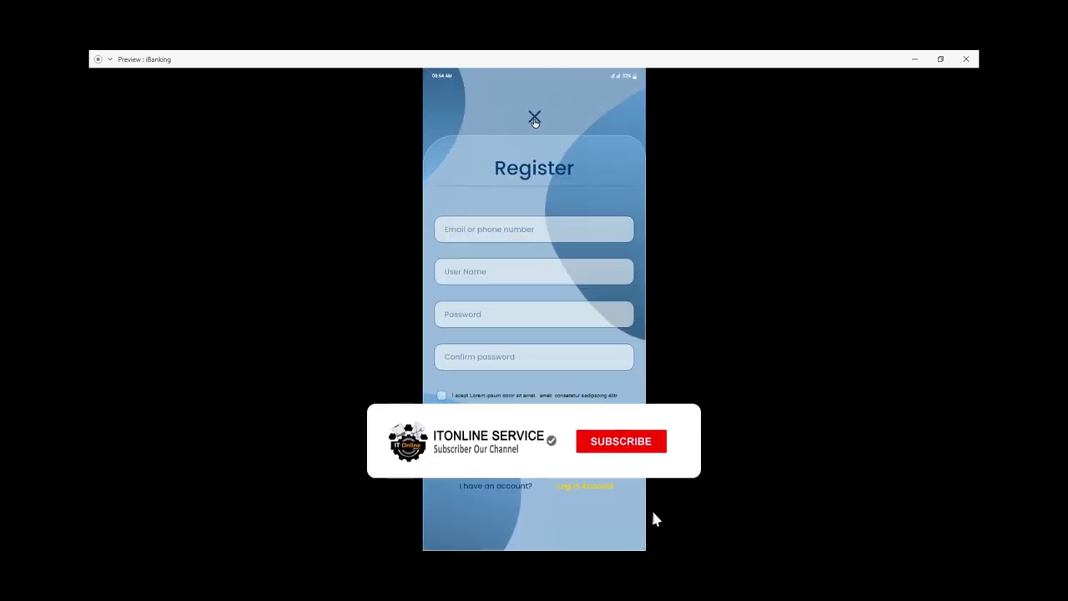
pyautogui.click(569, 488)
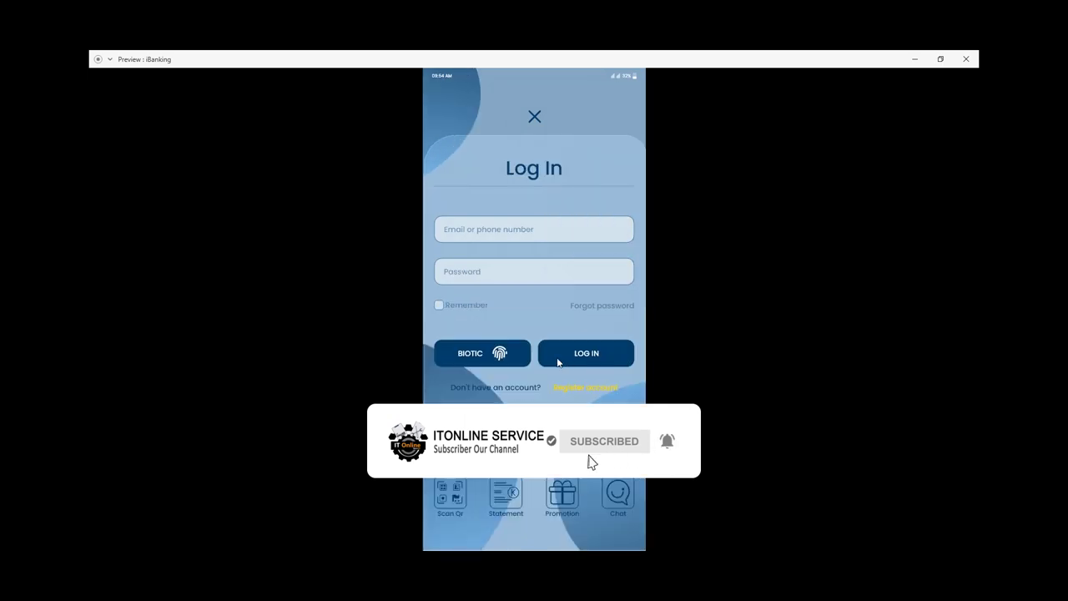
# Revisit Register and Log In, then restore the preview to a smaller window over the canvas
pyautogui.click(564, 390)
pyautogui.click(576, 488)
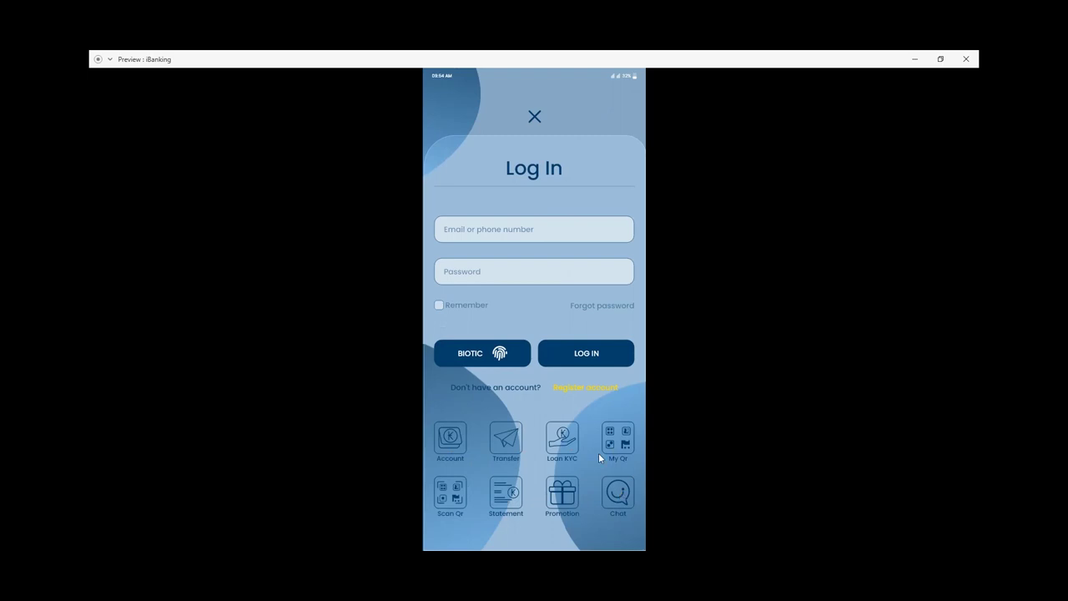
pyautogui.click(535, 116)
pyautogui.click(940, 60)
pyautogui.moveTo(171, 59); pyautogui.dragTo(443, 101)
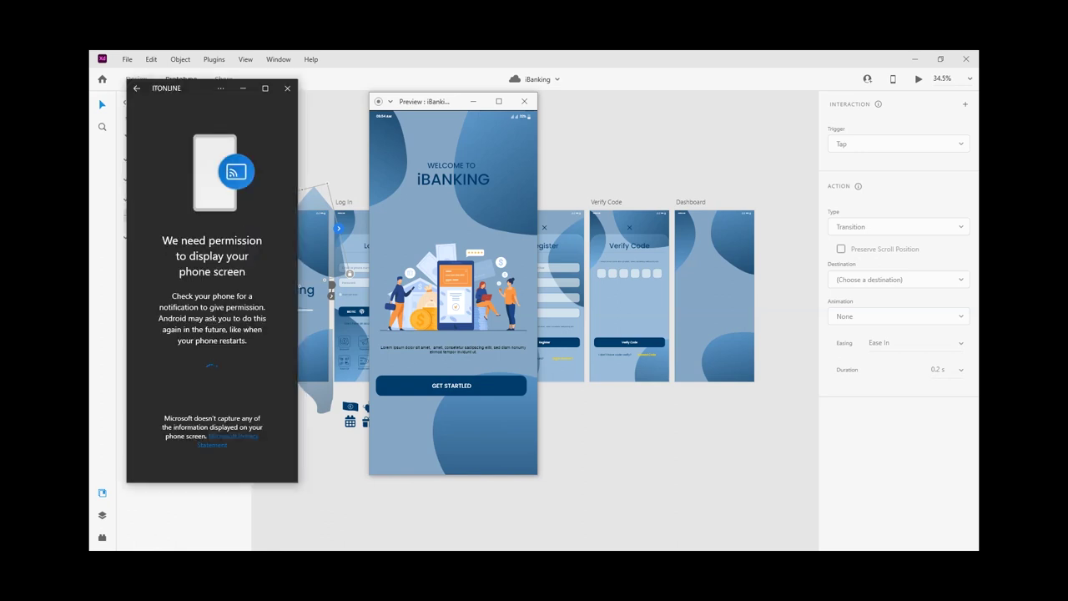
# Maximize Phone Link, show the phone's files, enlarge the preview at right, and open iBanking
pyautogui.moveTo(176, 95); pyautogui.dragTo(190, 92)
pyautogui.click(279, 86)
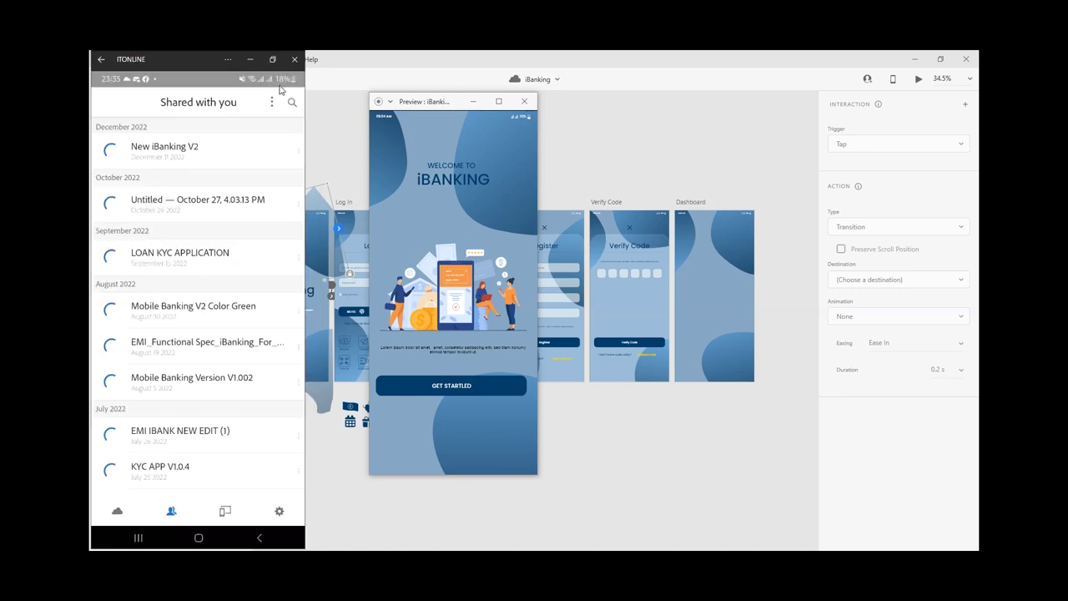
pyautogui.click(116, 511)
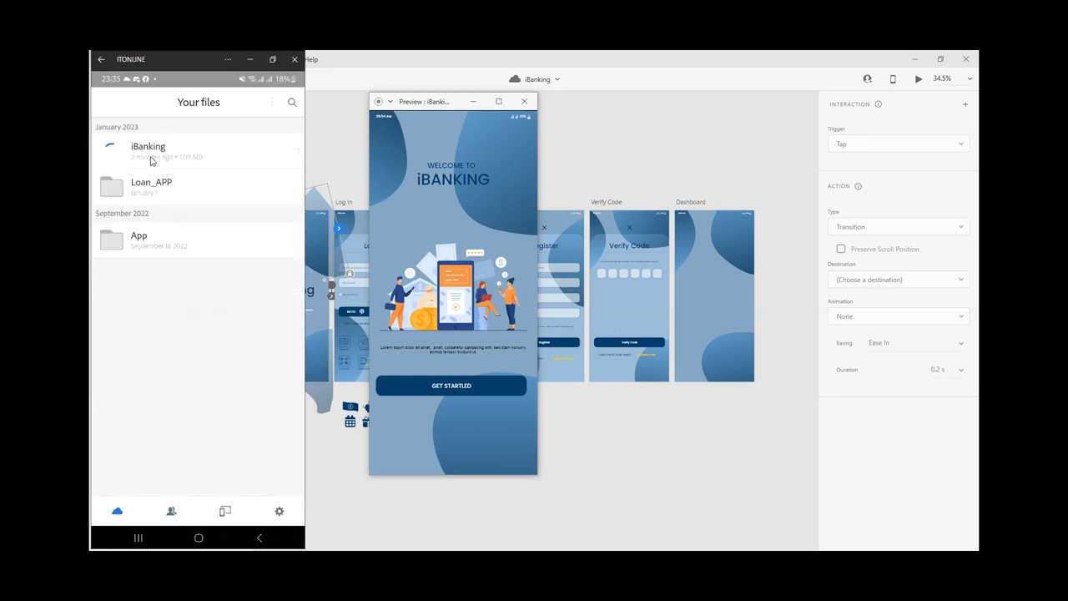
pyautogui.moveTo(436, 103); pyautogui.dragTo(695, 76)
pyautogui.moveTo(799, 448); pyautogui.dragTo(845, 542)
pyautogui.moveTo(721, 75); pyautogui.dragTo(726, 64)
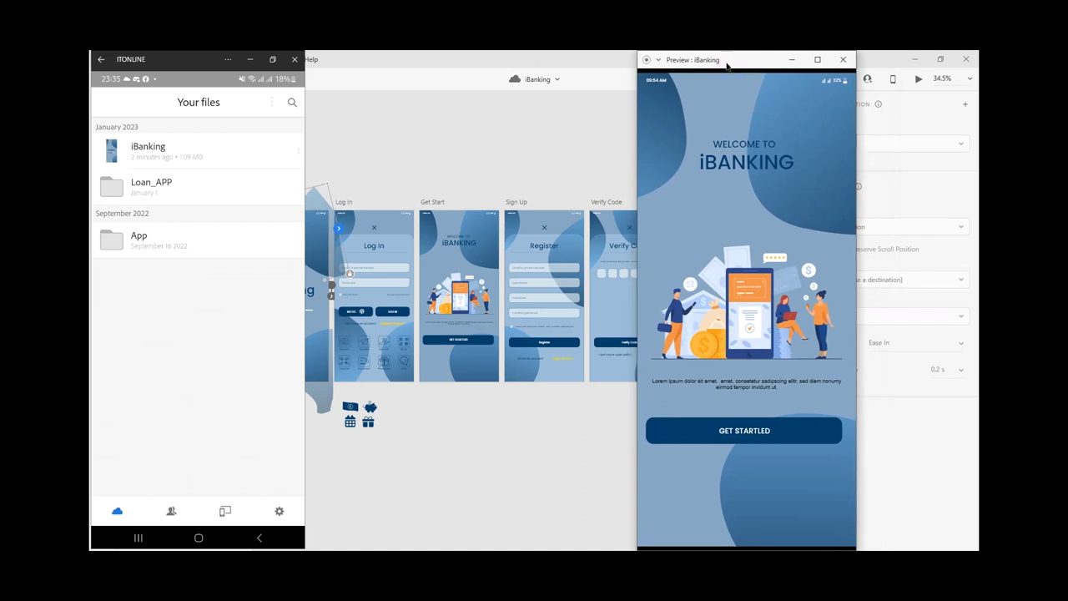
pyautogui.click(157, 156)
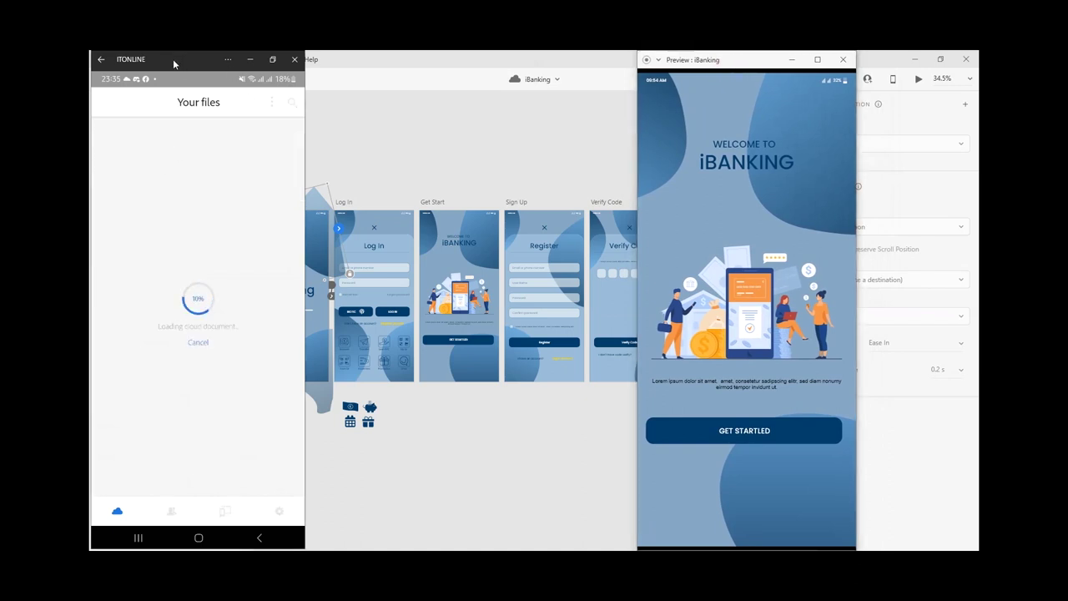